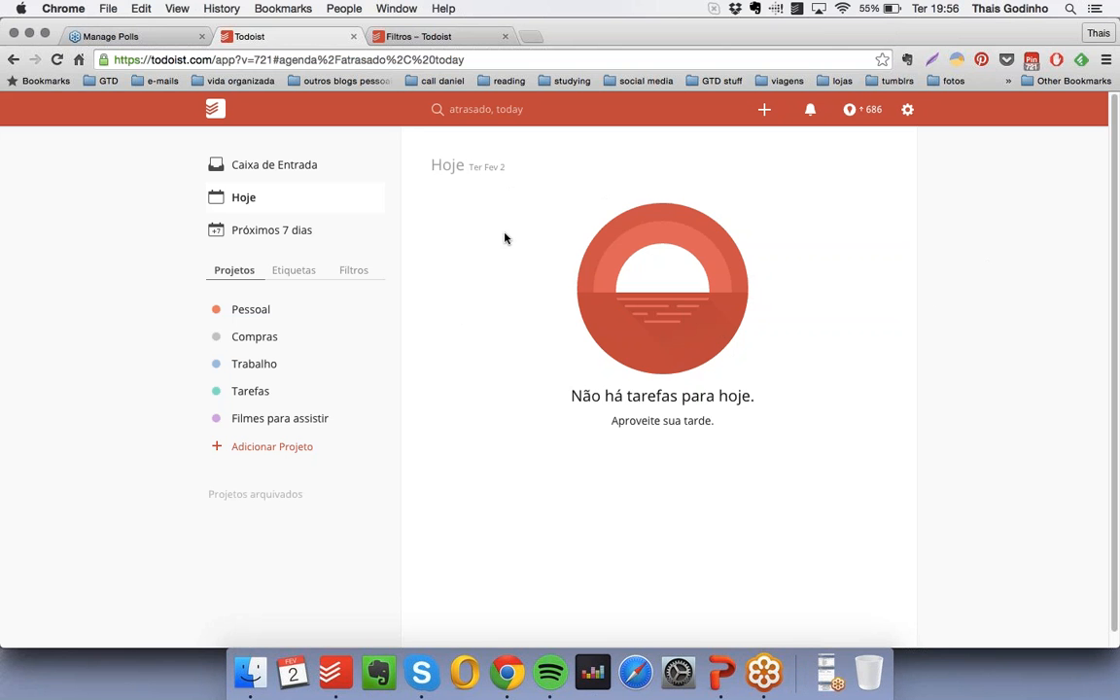
- Add a task named "Voar de balão" to the Inbox (Caixa de Entrada)
{"action": "left_click", "coordinate": [262, 157]}
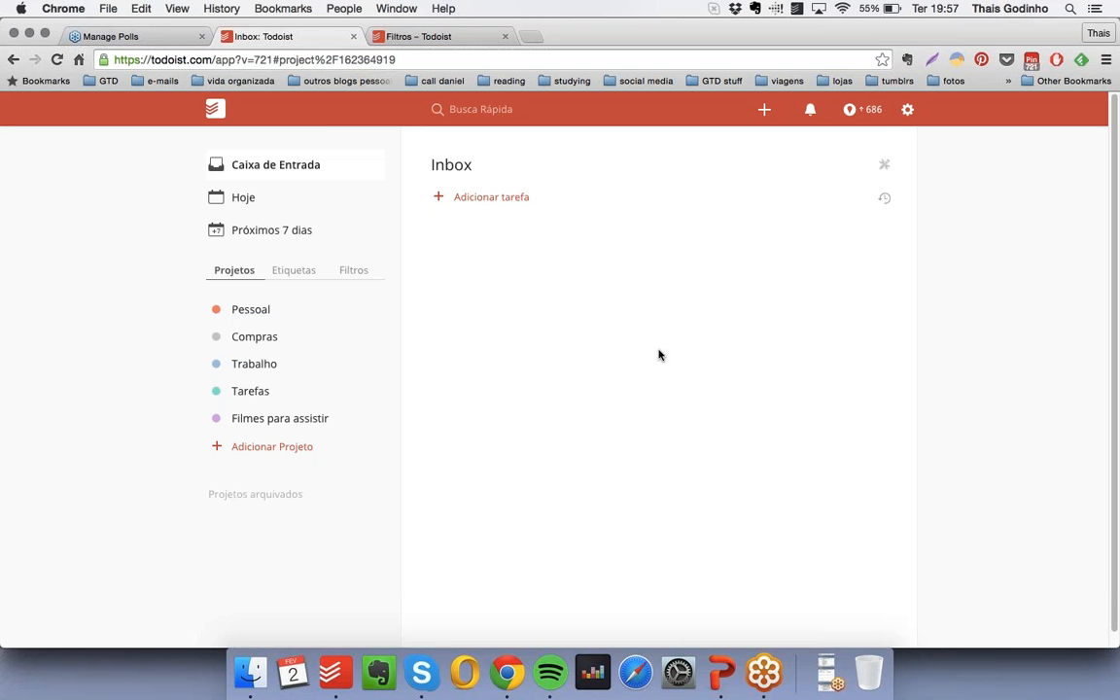
{"action": "left_click", "coordinate": [478, 200]}
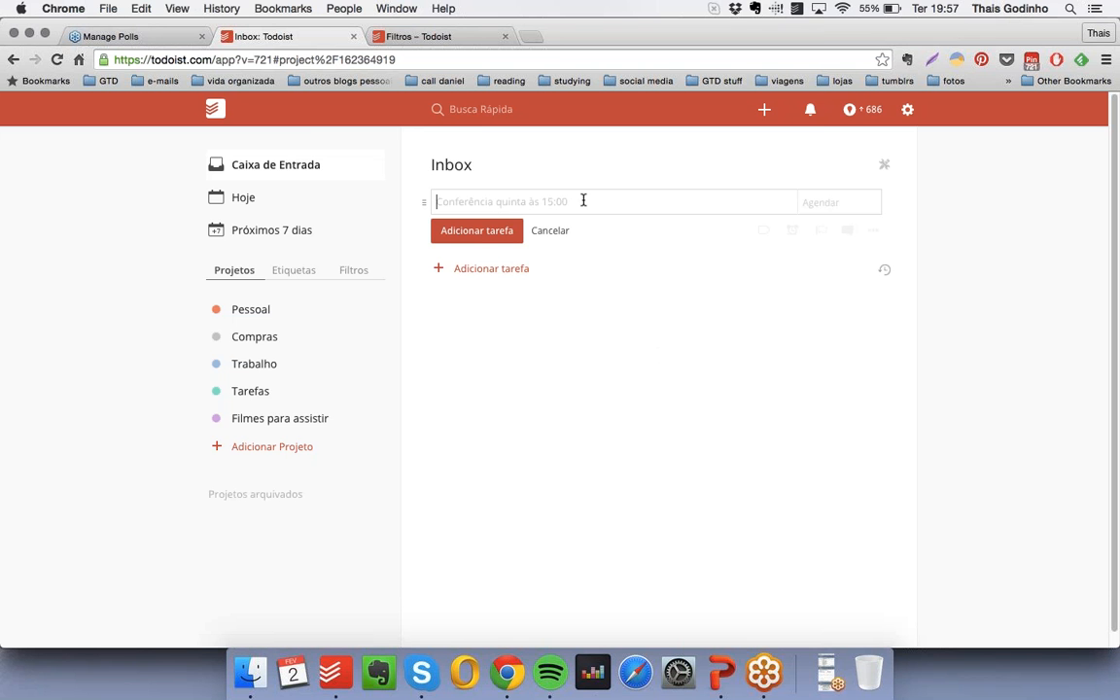
{"action": "type", "text": "Voar de balão"}
{"action": "key", "text": "Return"}
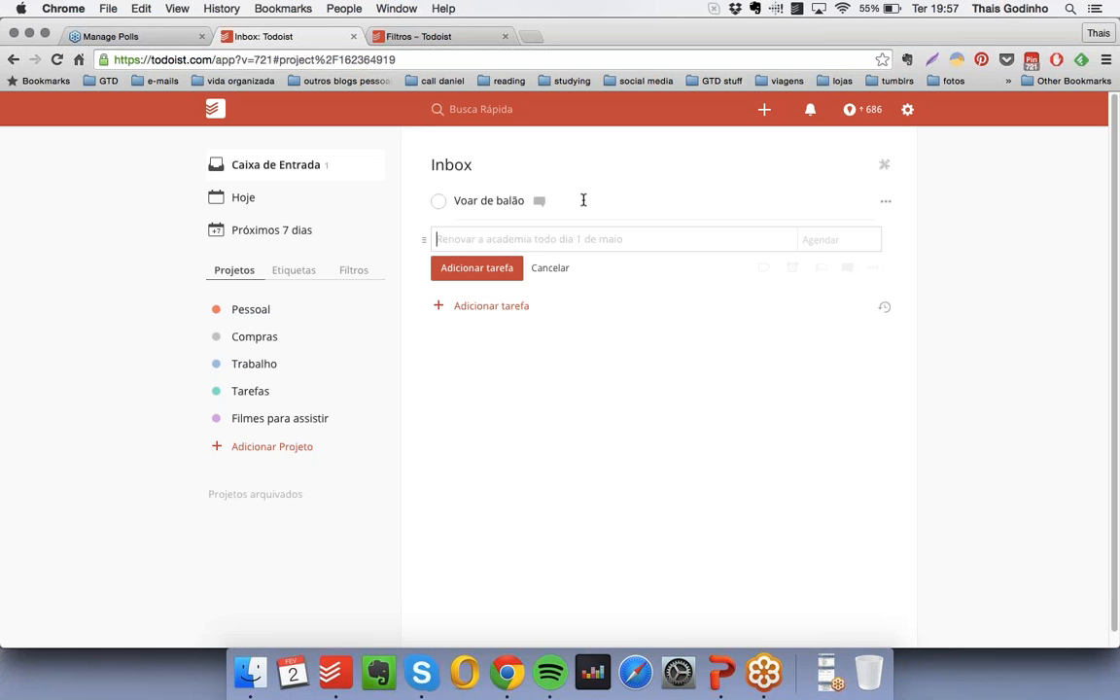
- Add a second Inbox task named "Comprar ervilha no mercado"
{"action": "type", "text": "Comprar"}
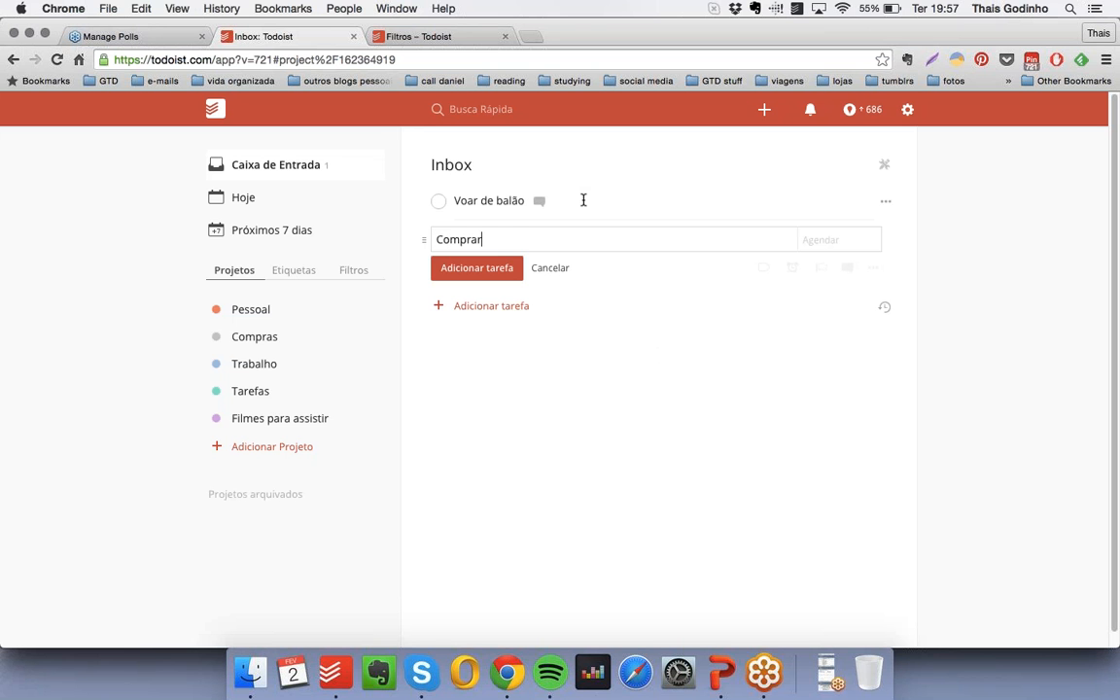
{"action": "type", "text": " ervilha no mercad"}
{"action": "type", "text": "o"}
{"action": "key", "text": "Return"}
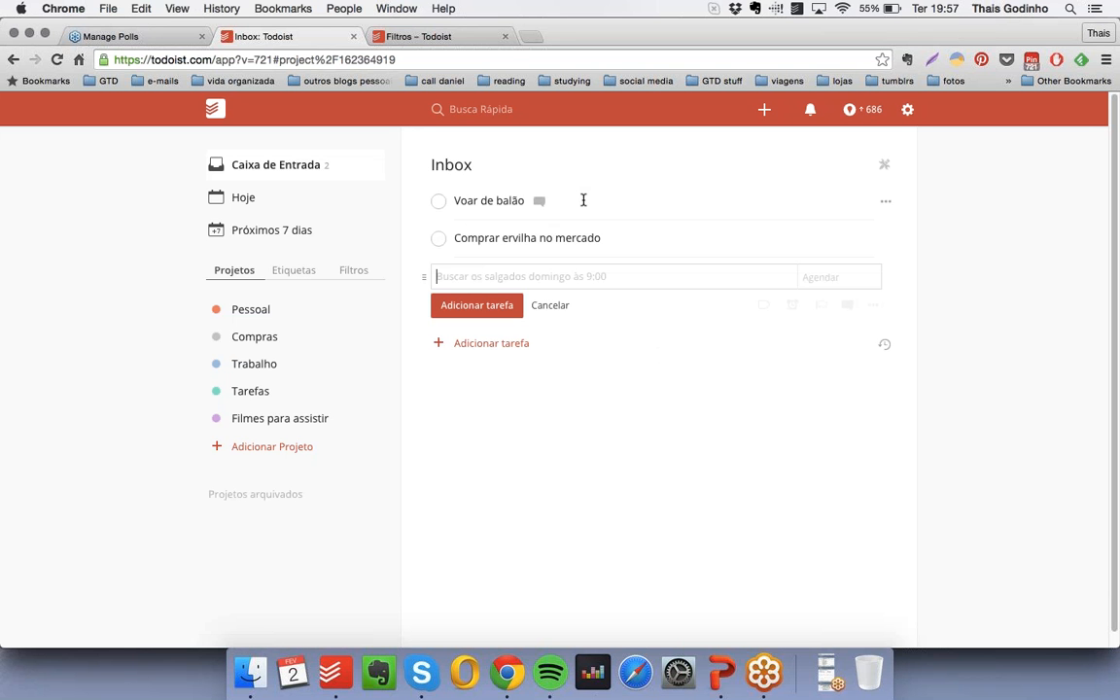
- Add a third Inbox task named "Pesquisar um passeio para ir no Carnaval" and close the blank task entry
{"action": "type", "text": "Pes"}
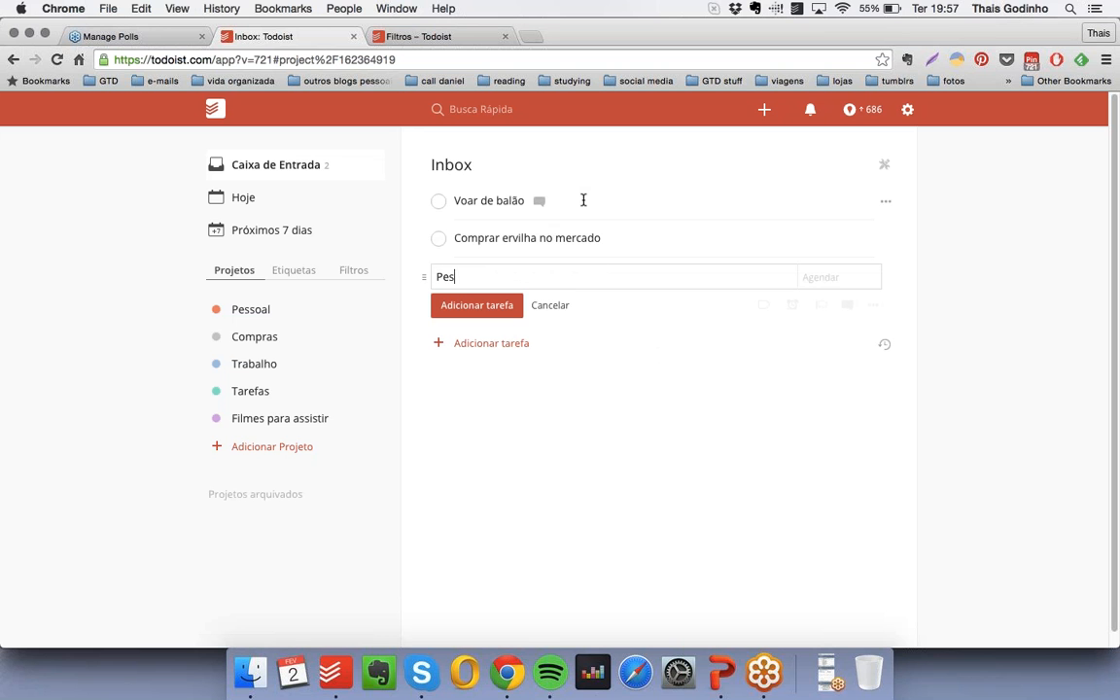
{"action": "type", "text": "quisar um passeio para ir no"}
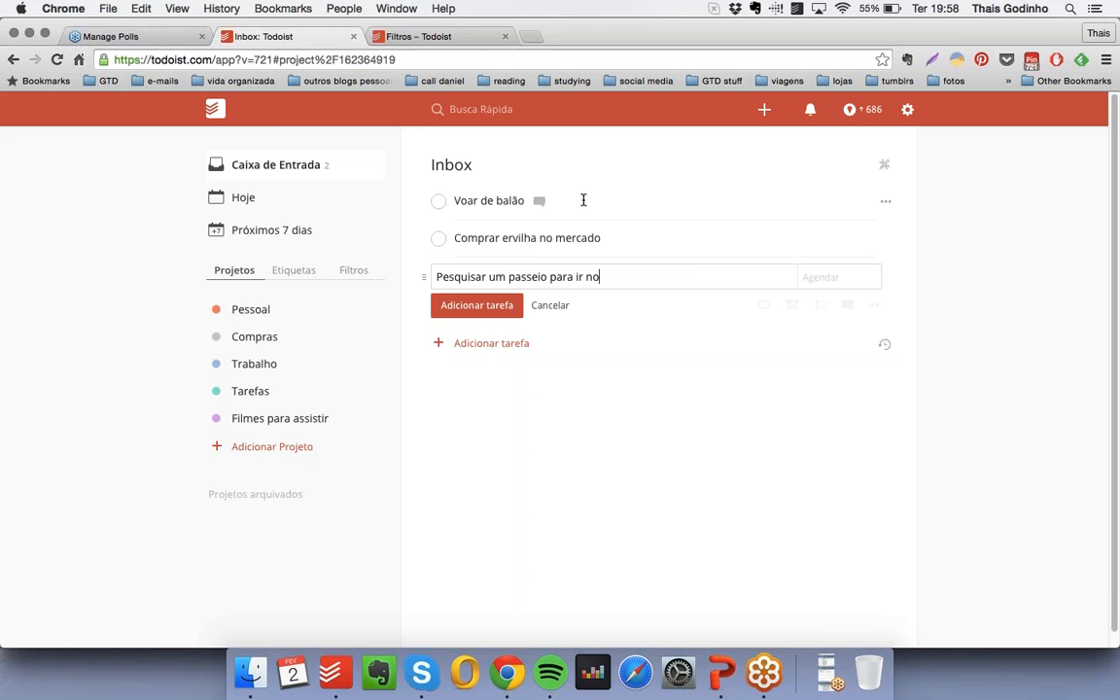
{"action": "type", "text": " Carnaval"}
{"action": "key", "text": "Return"}
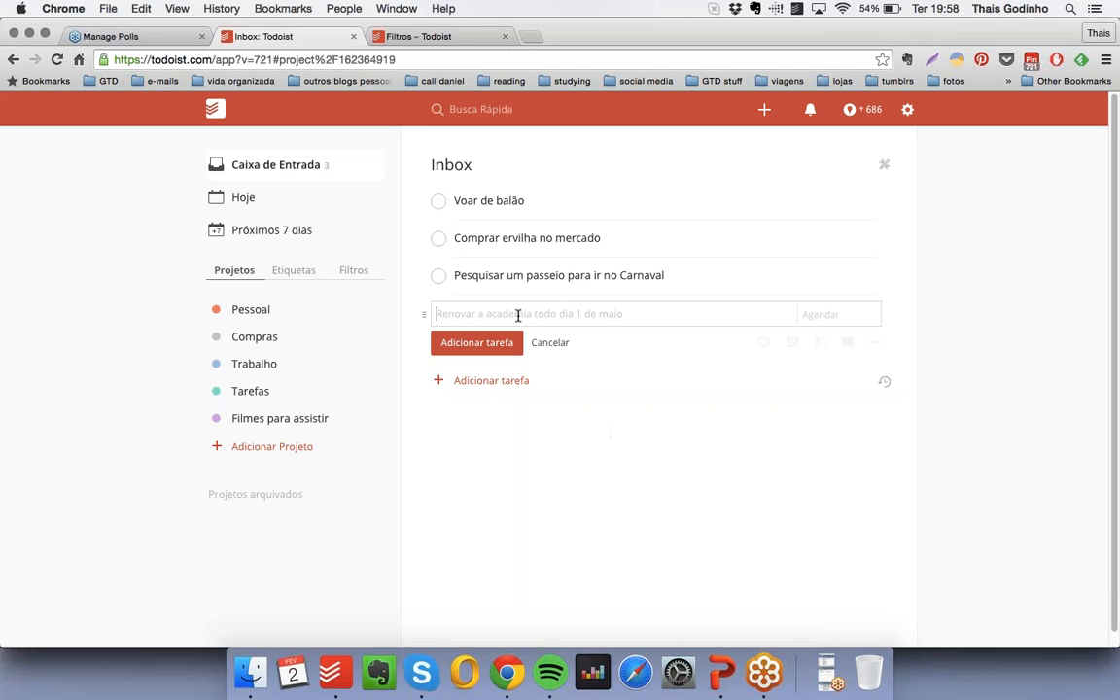
{"action": "left_click", "coordinate": [551, 342]}
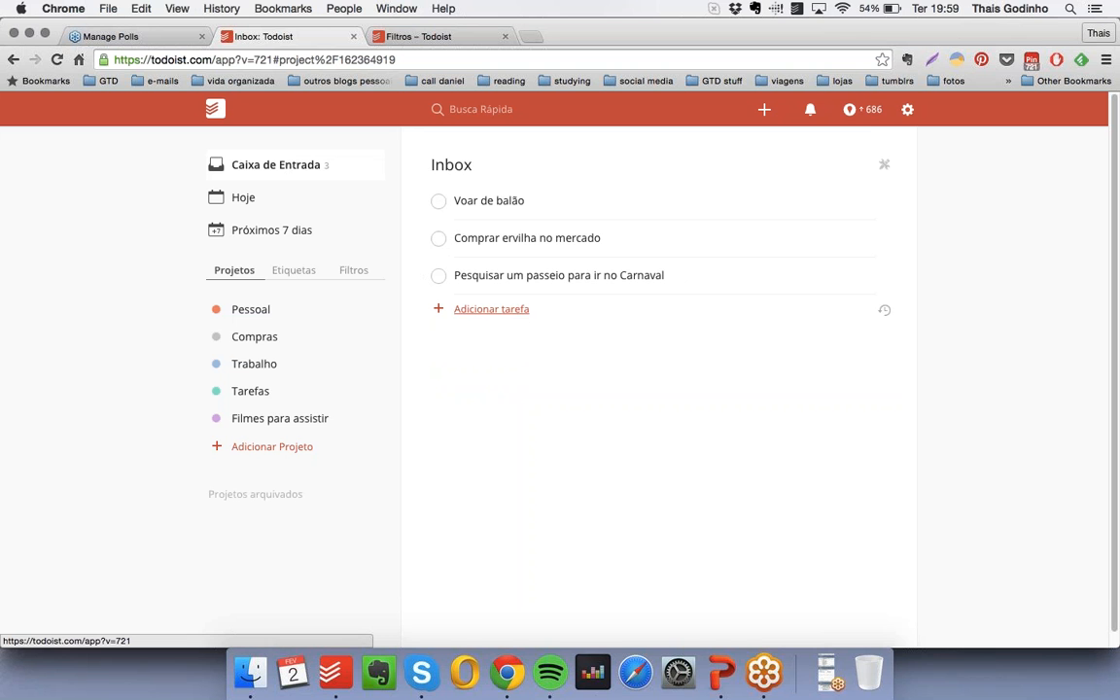
- Use quick add to create the task "Revisar livro de inglês", keeping Inbox as its project
{"action": "left_click", "coordinate": [766, 111]}
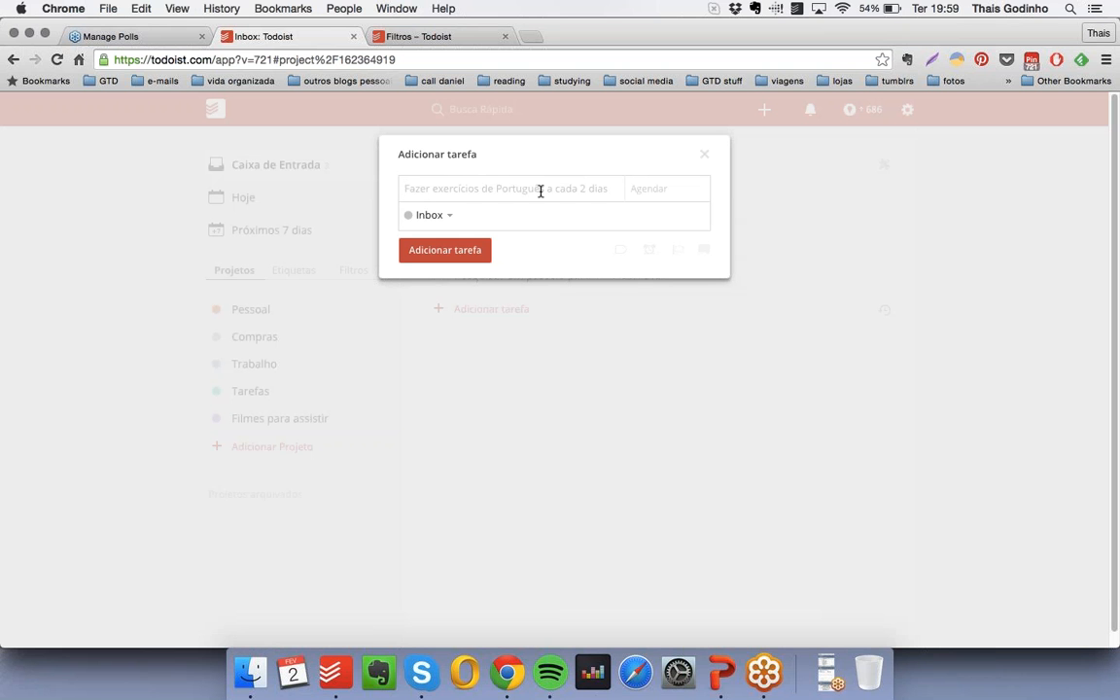
{"action": "type", "text": "Revisar"}
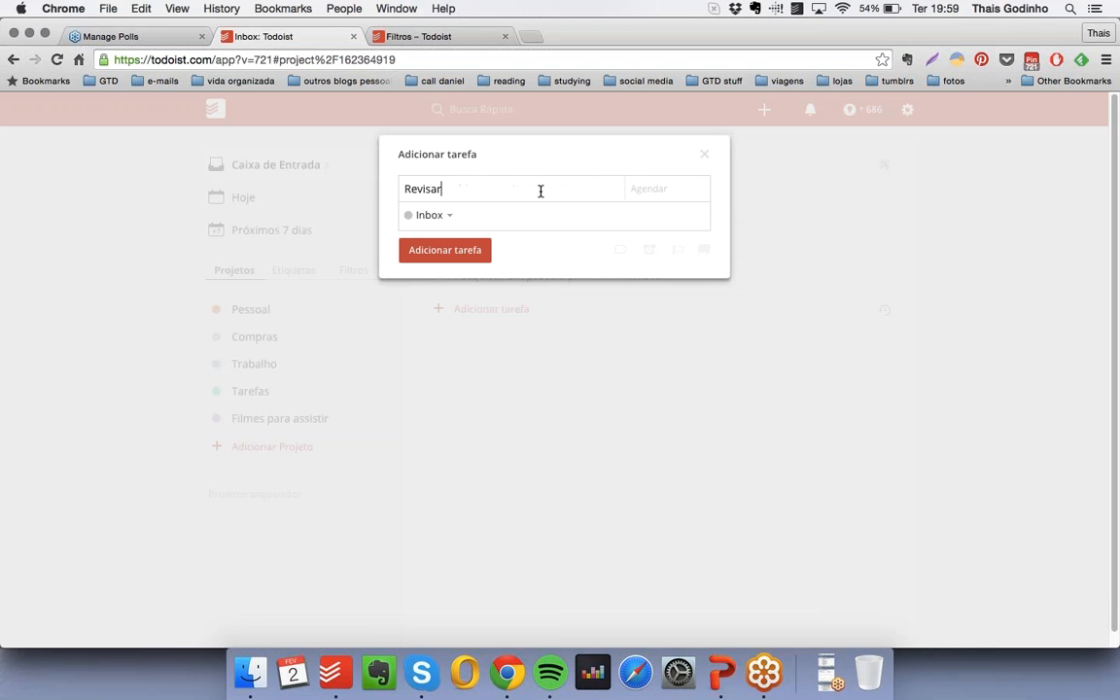
{"action": "type", "text": " livro de inglês"}
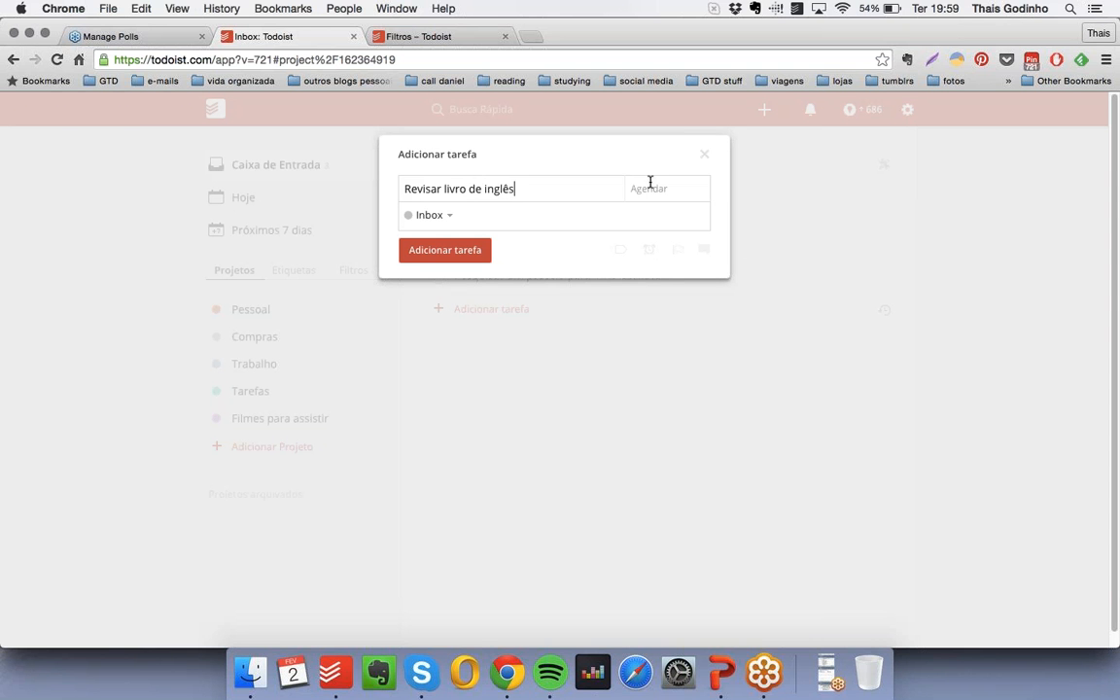
{"action": "left_click", "coordinate": [444, 216]}
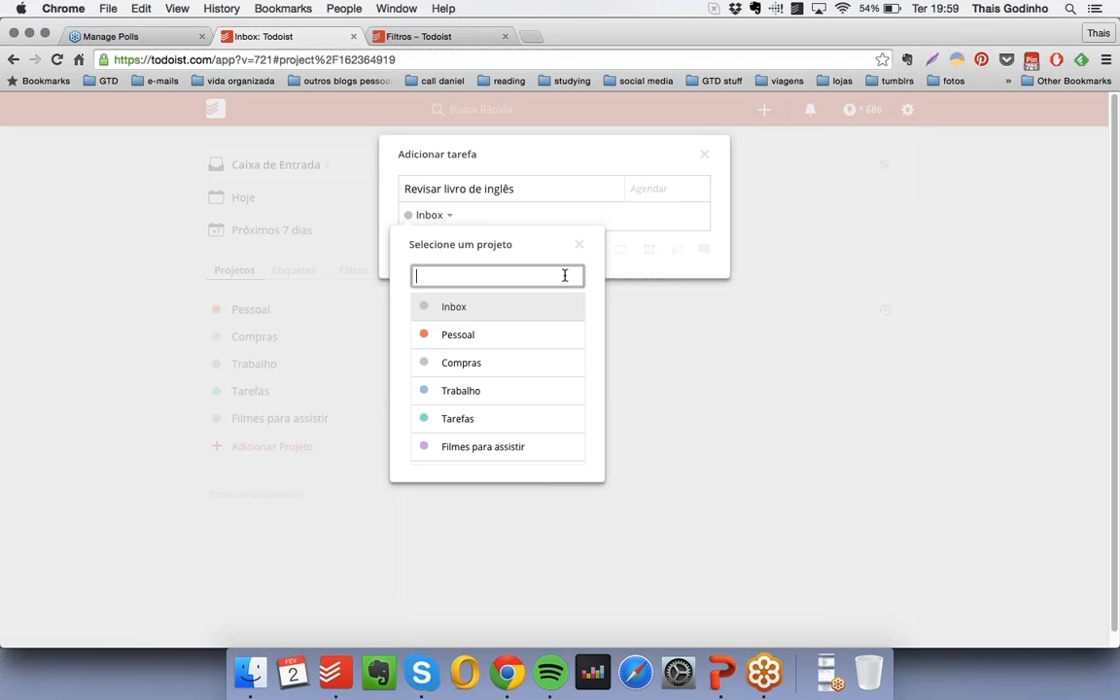
{"action": "left_click", "coordinate": [459, 215]}
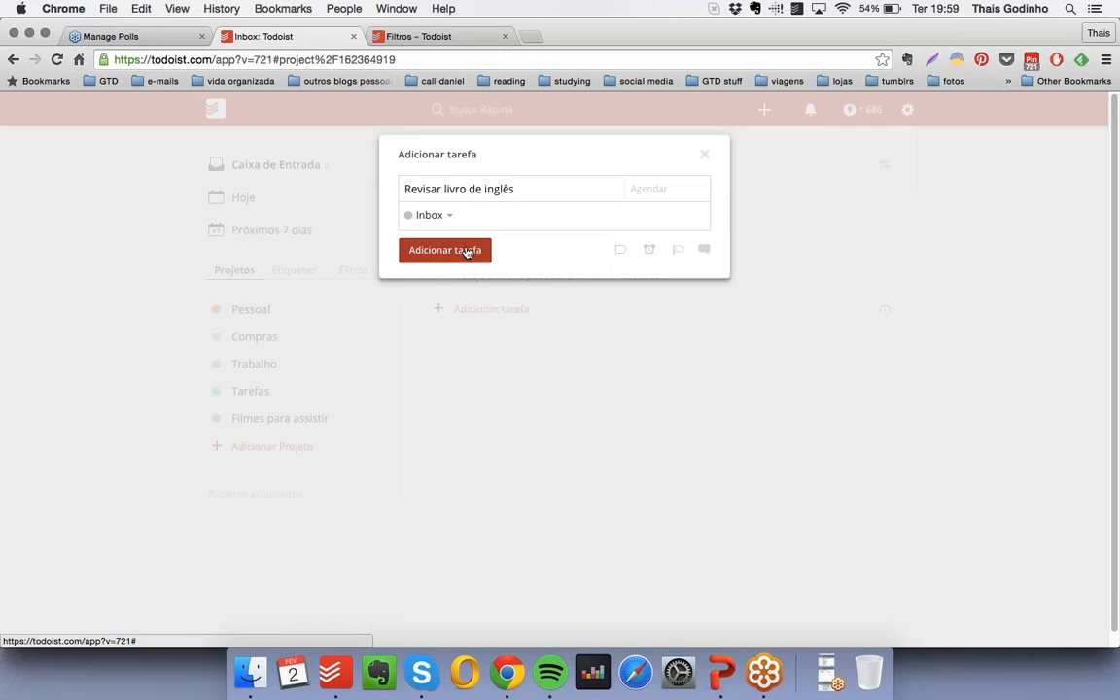
{"action": "left_click", "coordinate": [462, 251]}
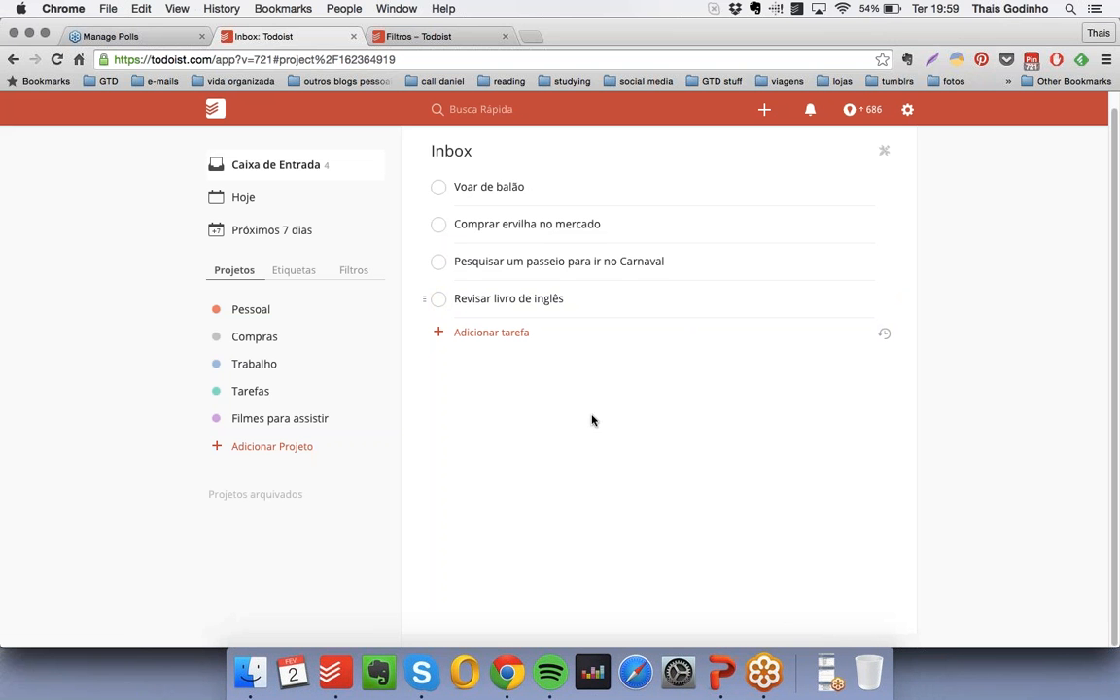
- Review the agenda for today (Hoje) and for the next 7 days (Próximos 7 dias), dismissing the Facebook notification
{"action": "left_click", "coordinate": [293, 200]}
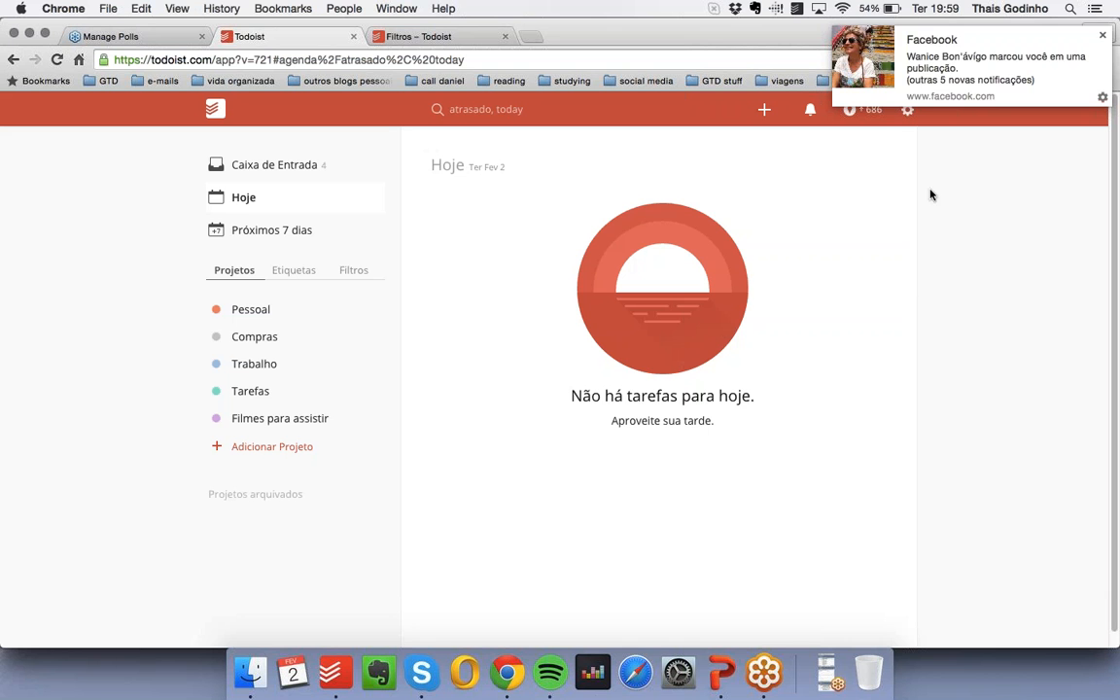
{"action": "left_click", "coordinate": [1104, 36]}
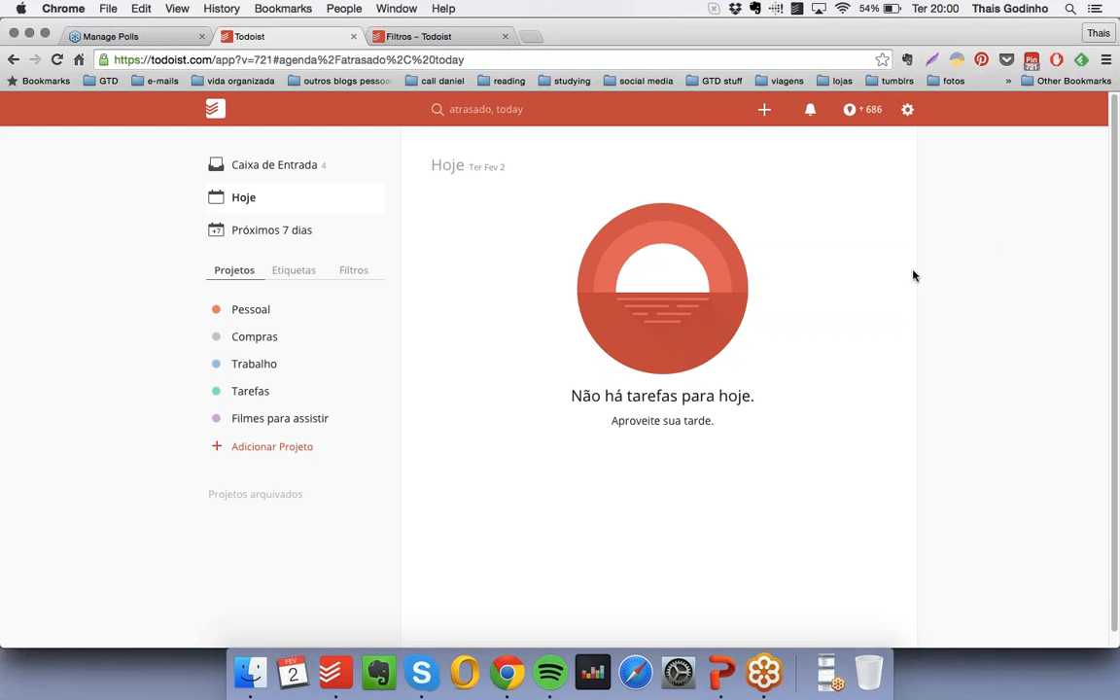
{"action": "left_click", "coordinate": [297, 235]}
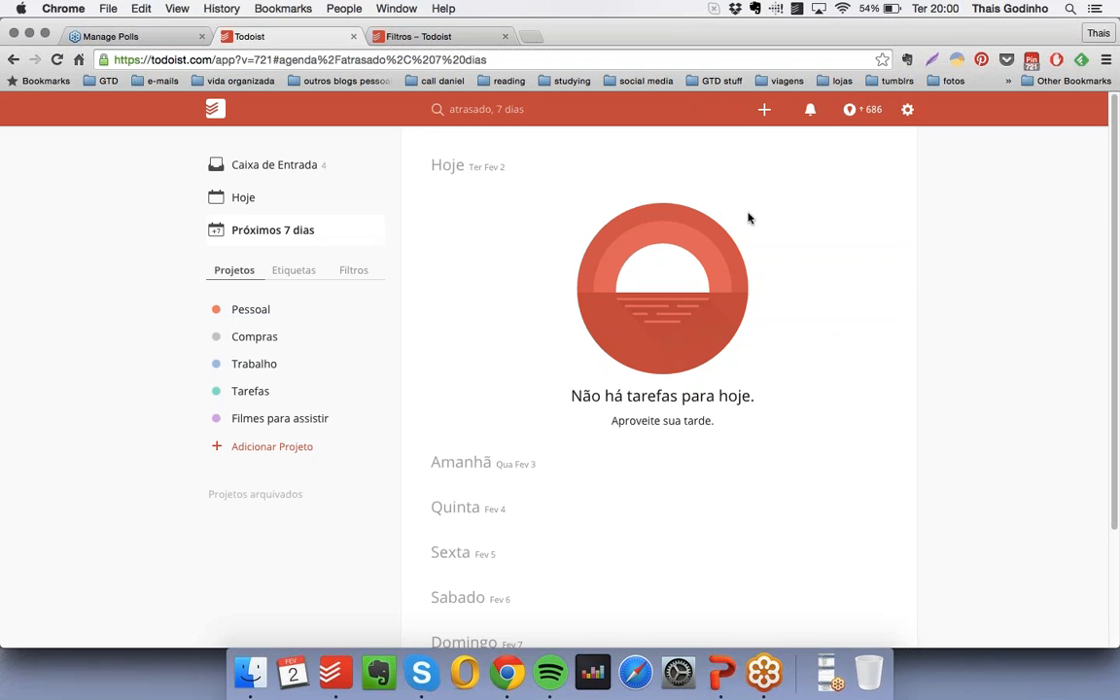
{"action": "scroll", "coordinate": [632, 338], "scroll_direction": "down", "scroll_amount": 3}
{"action": "scroll", "coordinate": [632, 339], "scroll_direction": "down", "scroll_amount": 1}
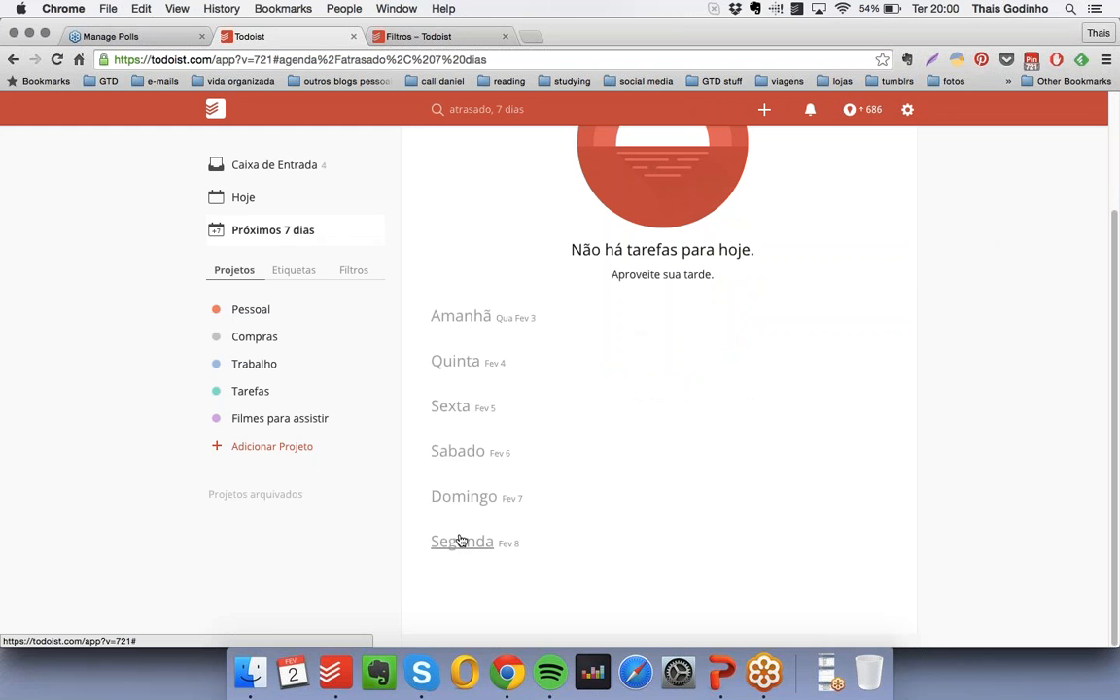
{"action": "scroll", "coordinate": [700, 428], "scroll_direction": "up", "scroll_amount": 3}
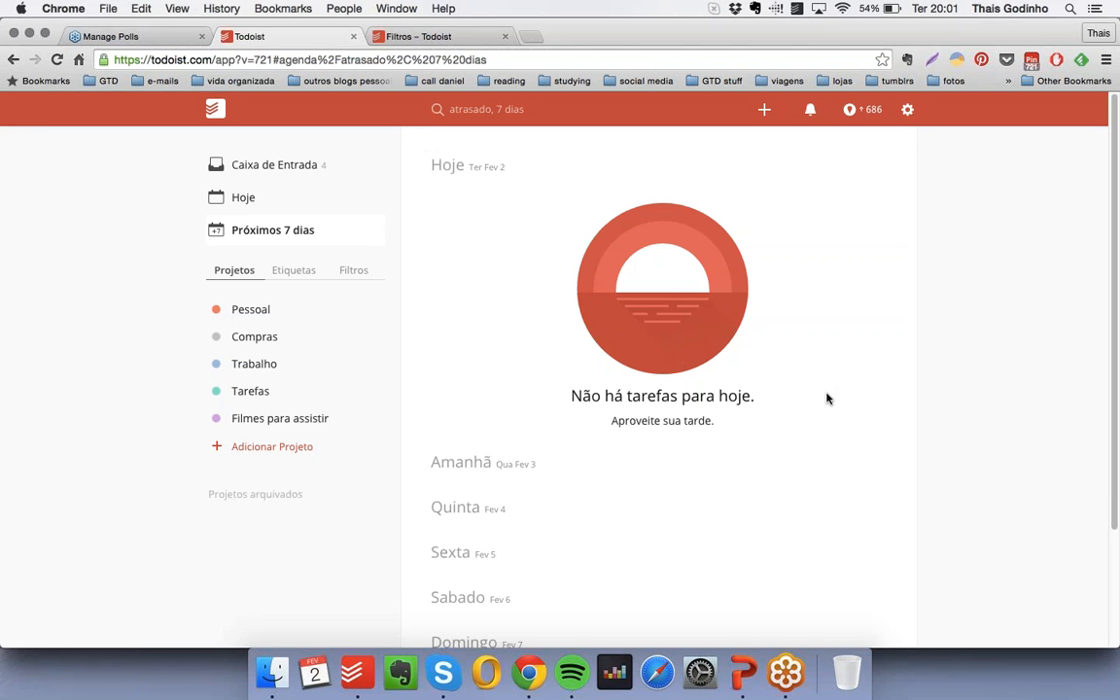
- Return to the Inbox and look through the labels (Etiquetas) and filters (Filtros) lists, ending on the projects list
{"action": "left_click", "coordinate": [283, 167]}
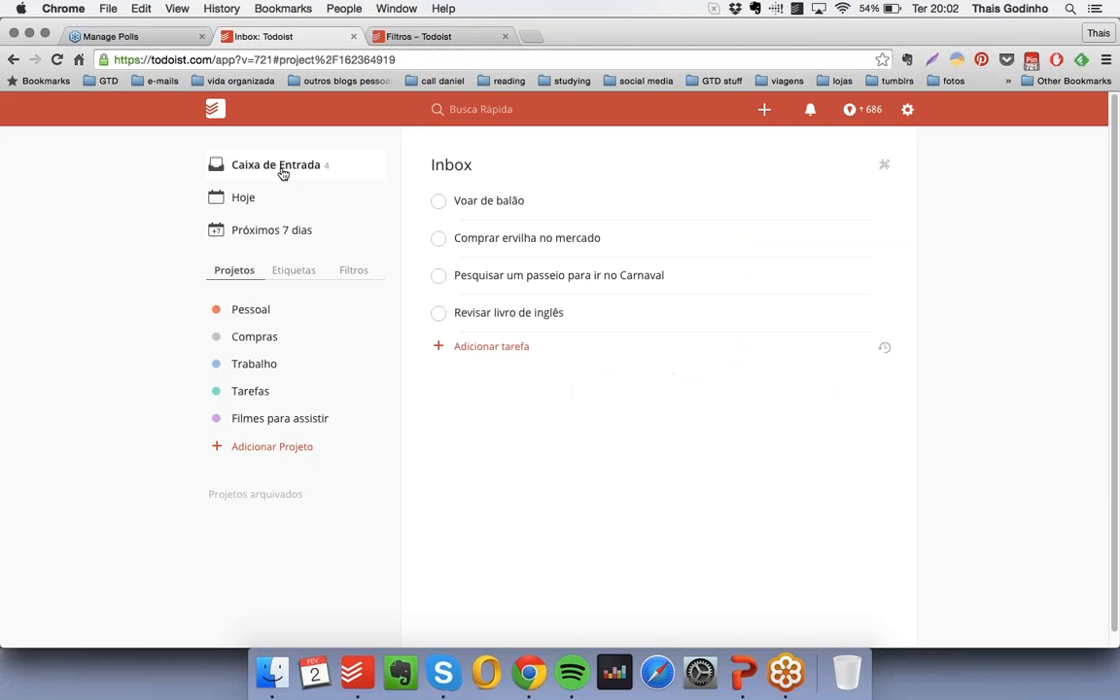
{"action": "left_click", "coordinate": [487, 346]}
{"action": "left_click", "coordinate": [549, 381]}
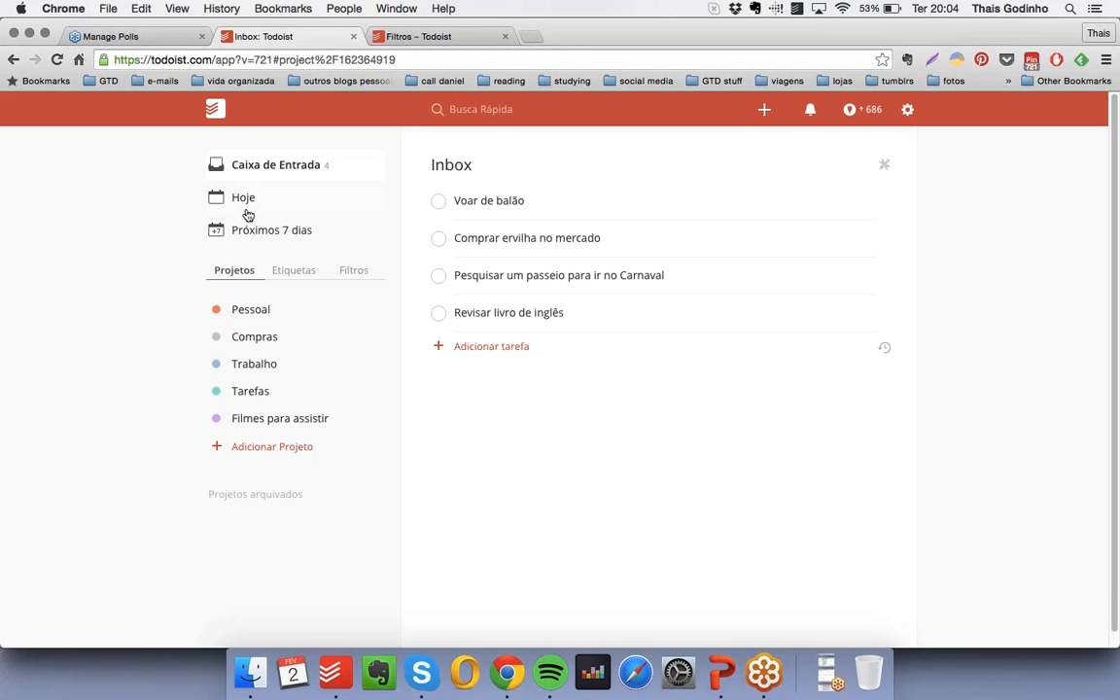
{"action": "left_click", "coordinate": [294, 276]}
{"action": "left_click", "coordinate": [355, 276]}
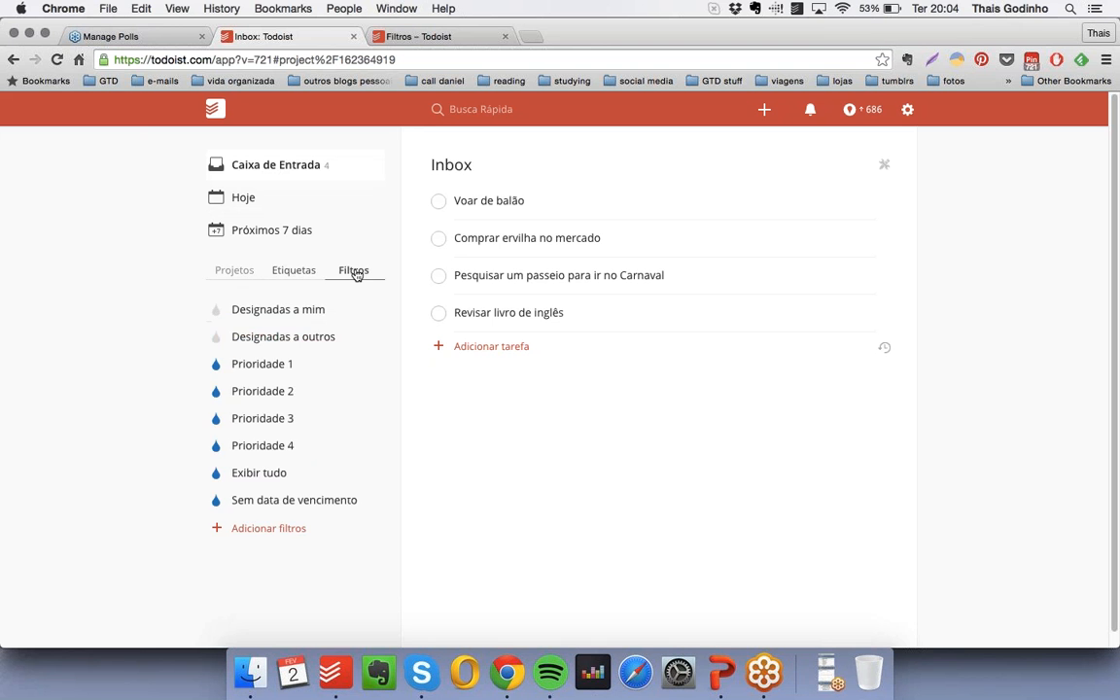
{"action": "left_click", "coordinate": [243, 276]}
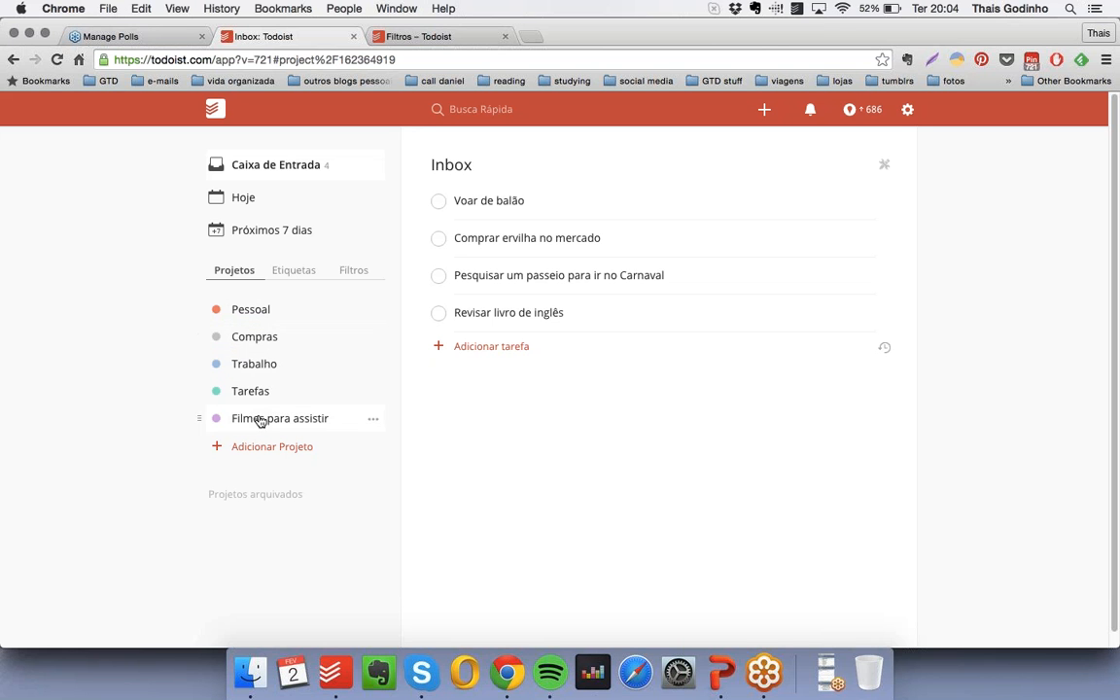
- Open the Pessoal project and try entering a collaborator's e-mail in its sharing options
{"action": "left_click", "coordinate": [268, 311]}
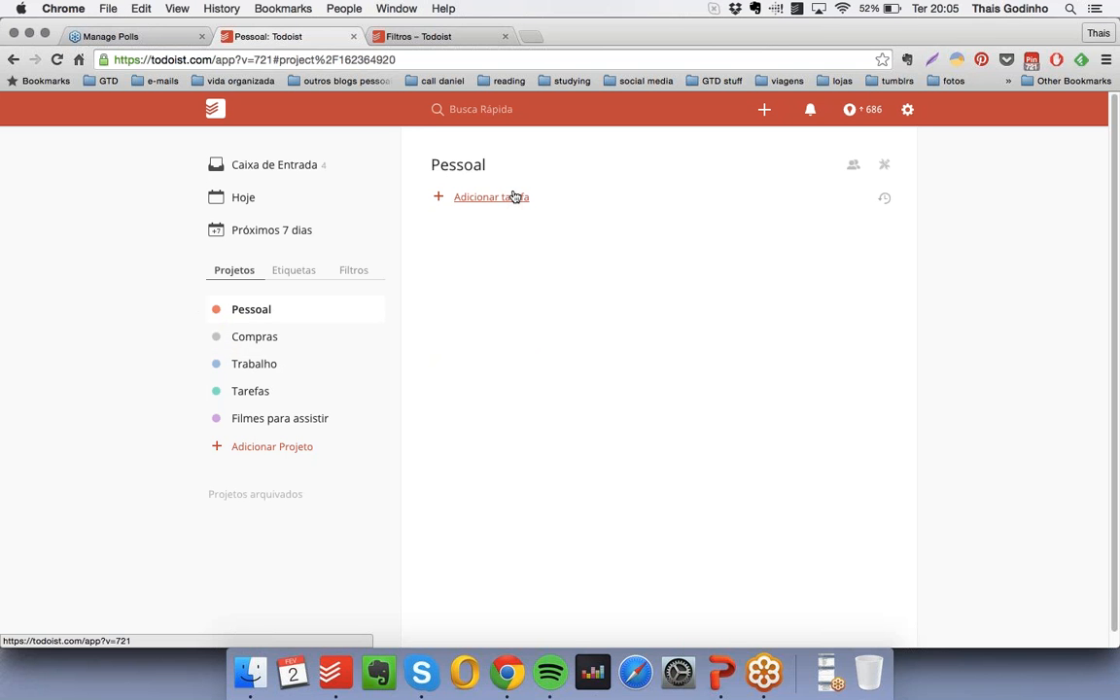
{"action": "left_click", "coordinate": [853, 168]}
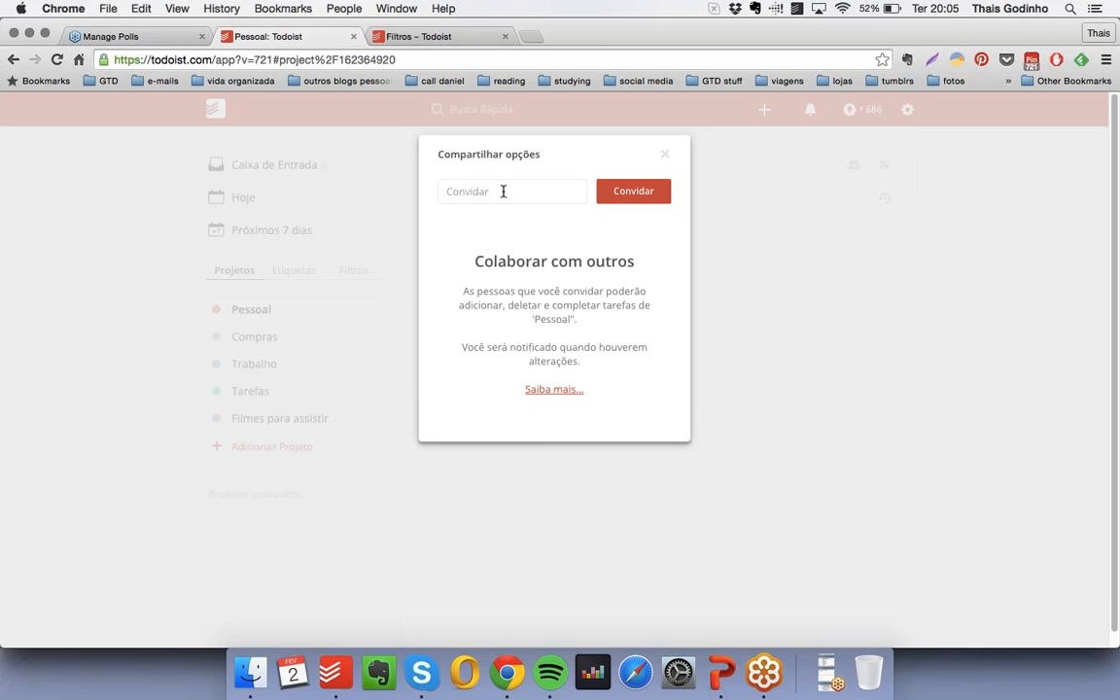
{"action": "left_click_drag", "start_coordinate": [522, 187], "coordinate": [450, 193]}
{"action": "key", "text": "BackSpace"}
{"action": "key", "text": "Escape"}
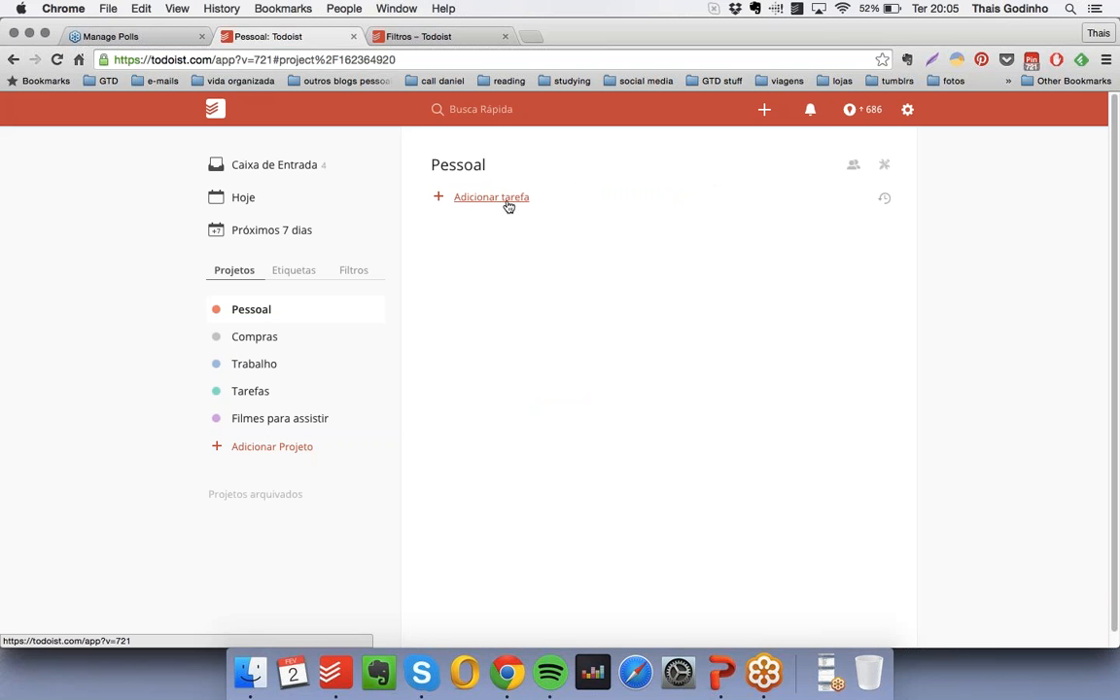
- Examine the Pessoal project's available actions and its instructions for adding tasks by e-mail
{"action": "left_click", "coordinate": [884, 168]}
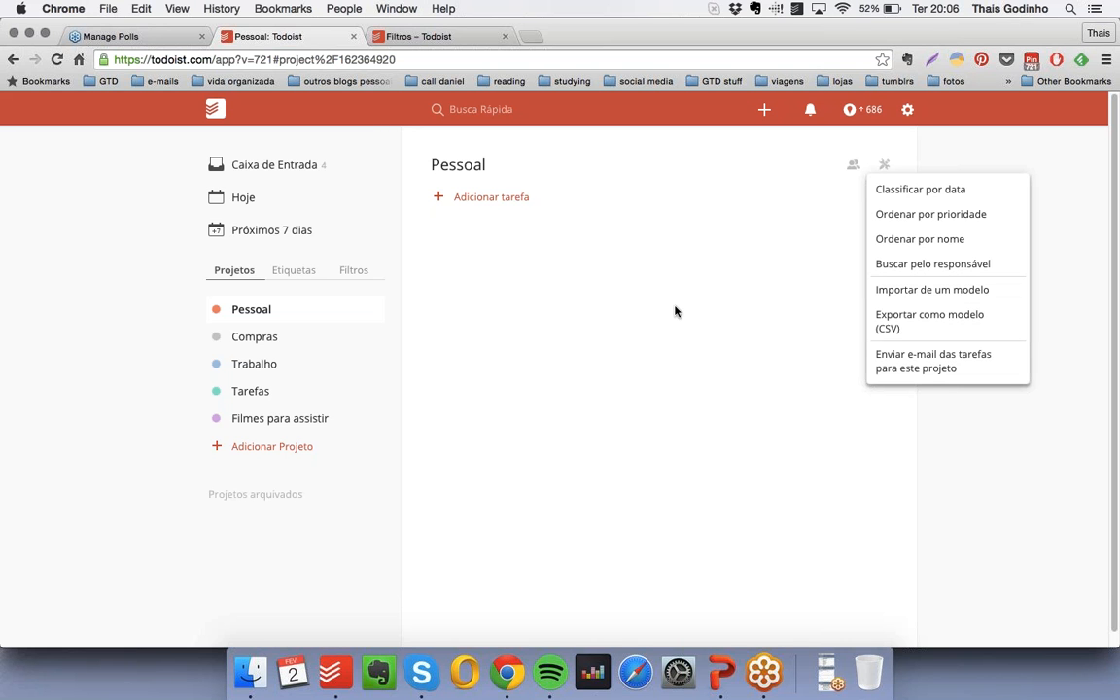
{"action": "left_click", "coordinate": [642, 282]}
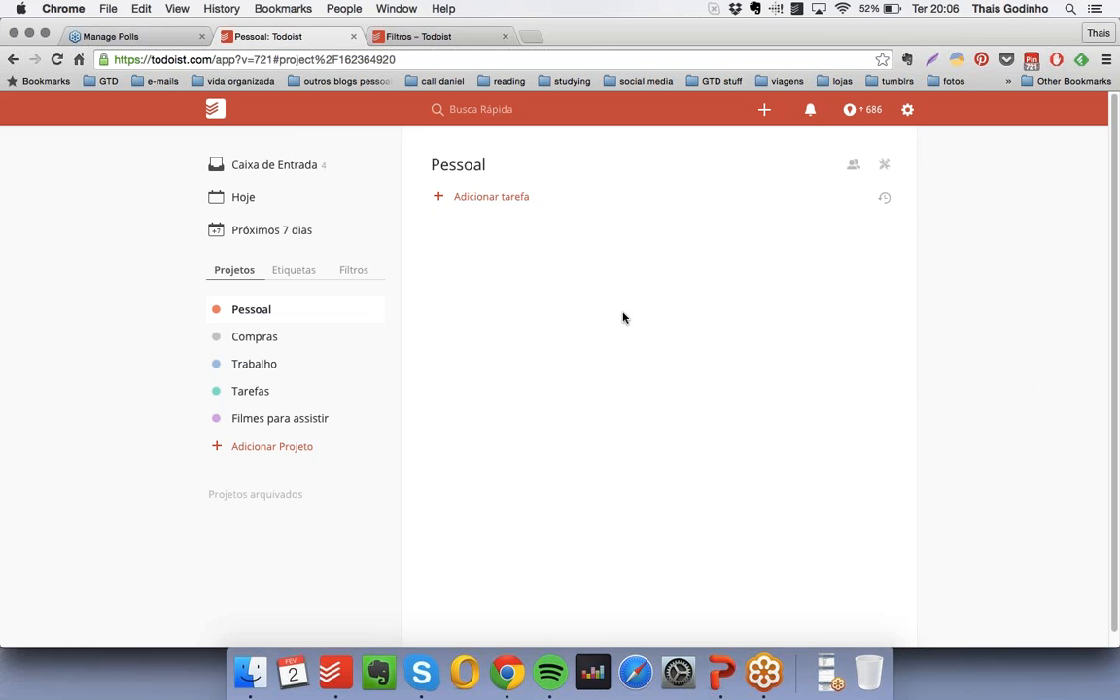
{"action": "left_click", "coordinate": [885, 167]}
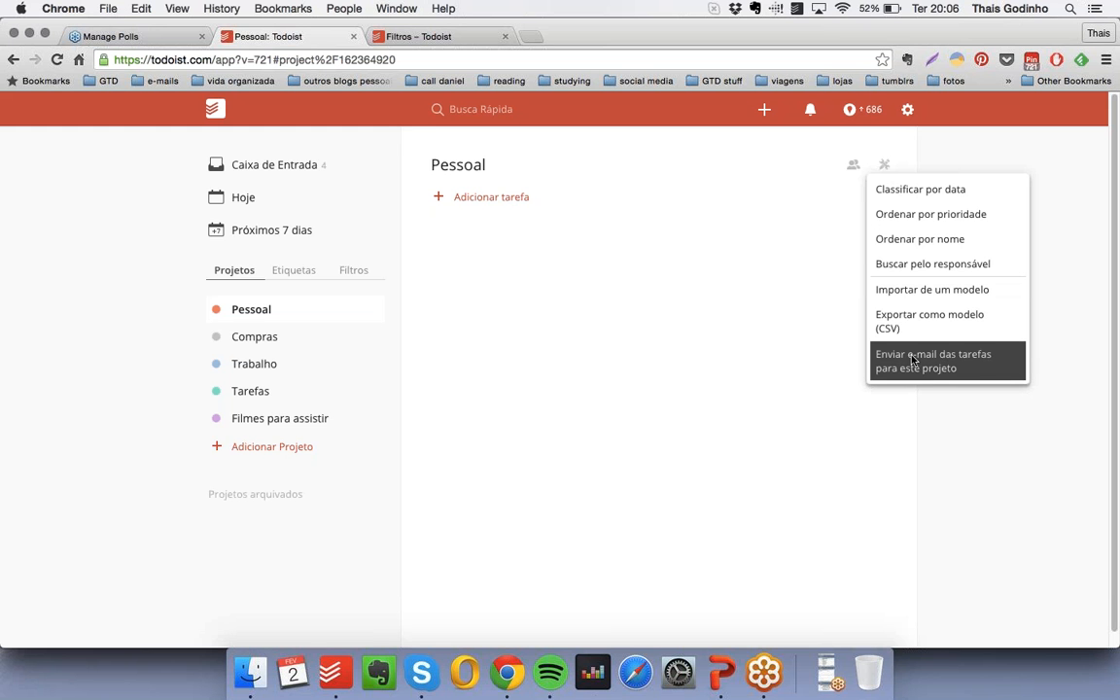
{"action": "left_click", "coordinate": [944, 365]}
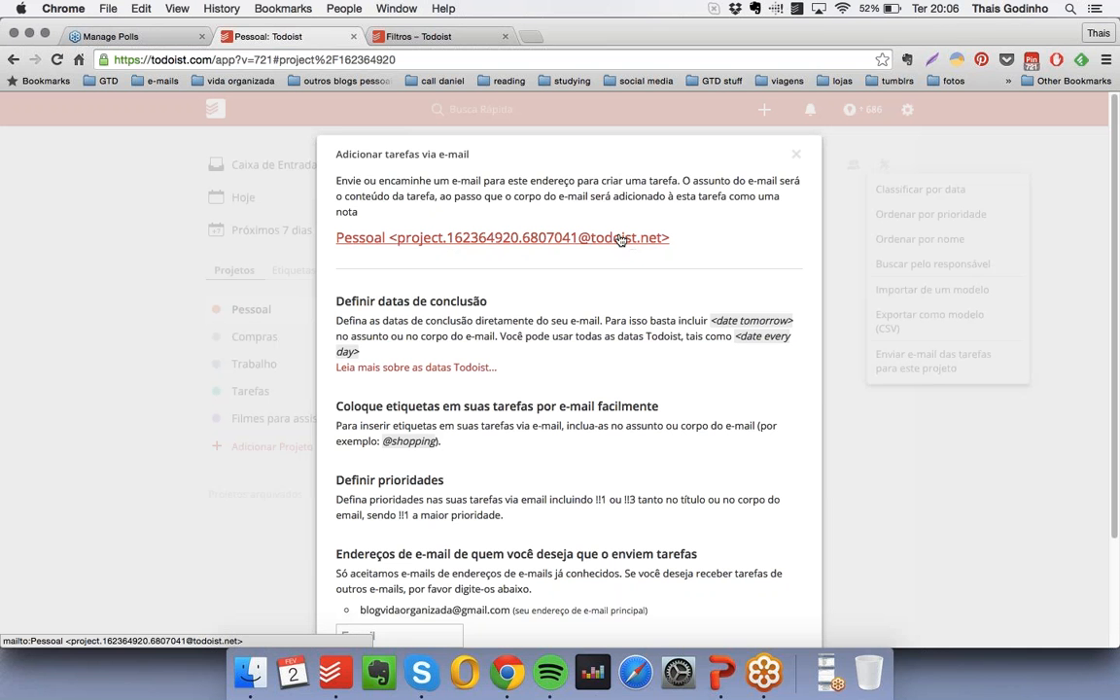
{"action": "left_click", "coordinate": [795, 154]}
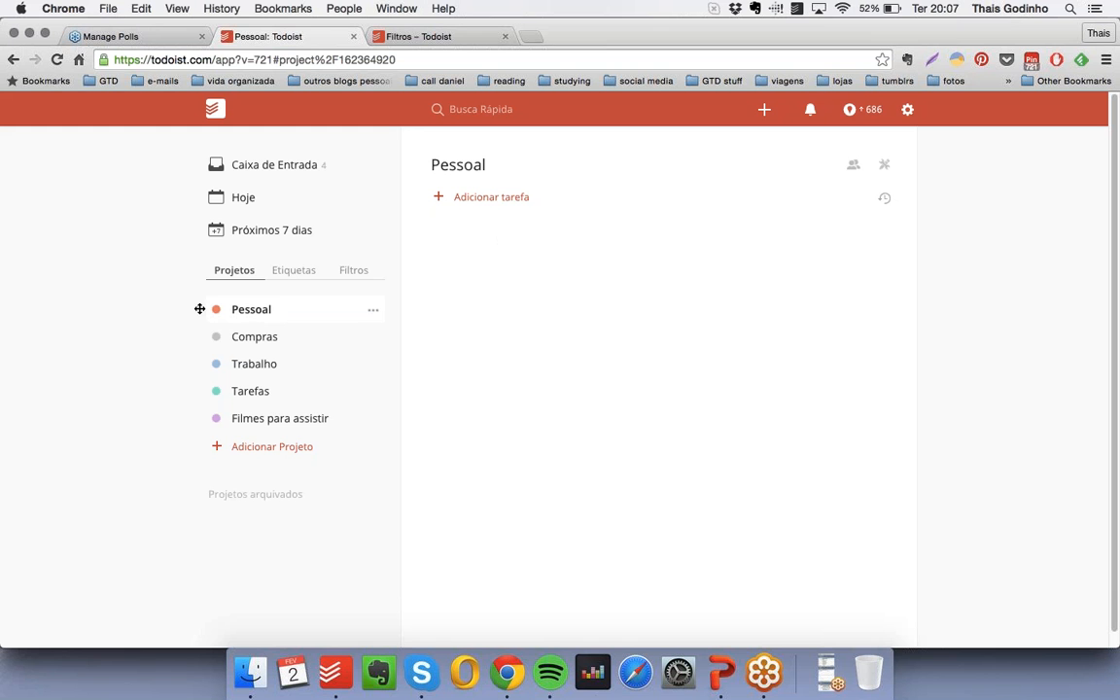
- Nest the Pessoal project under Compras, and move it back out to the top level directly below Compras
{"action": "left_click_drag", "start_coordinate": [198, 305], "coordinate": [230, 331]}
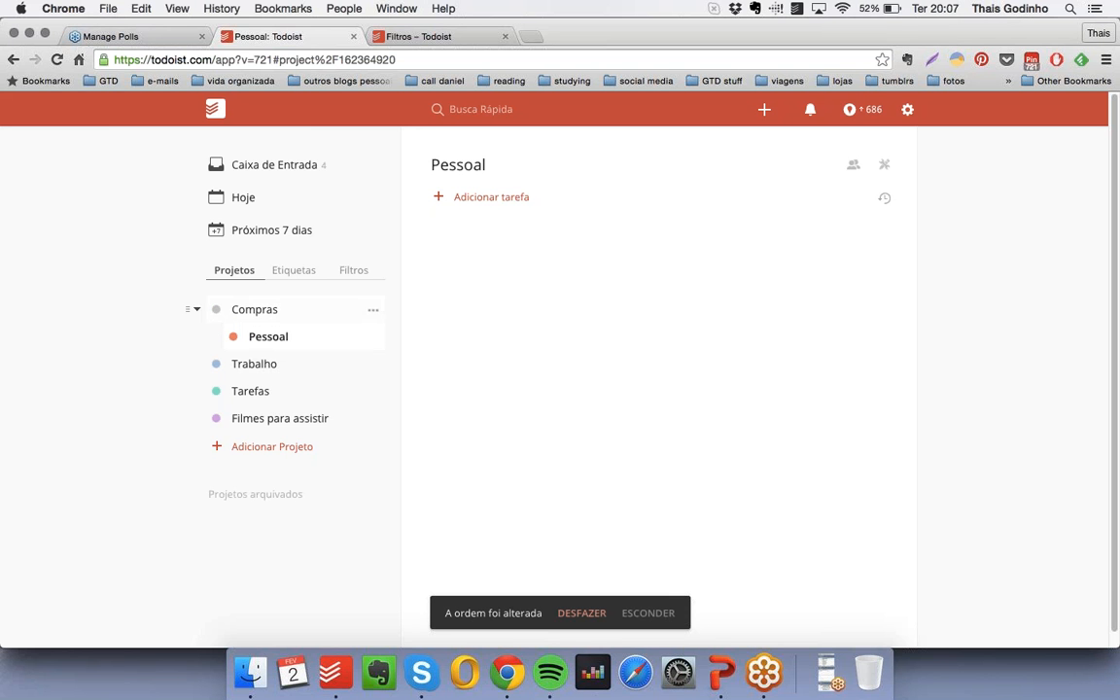
{"action": "left_click_drag", "start_coordinate": [205, 337], "coordinate": [194, 335]}
- Add a new project named Projeto directly above the Pessoal project
{"action": "left_click", "coordinate": [373, 342]}
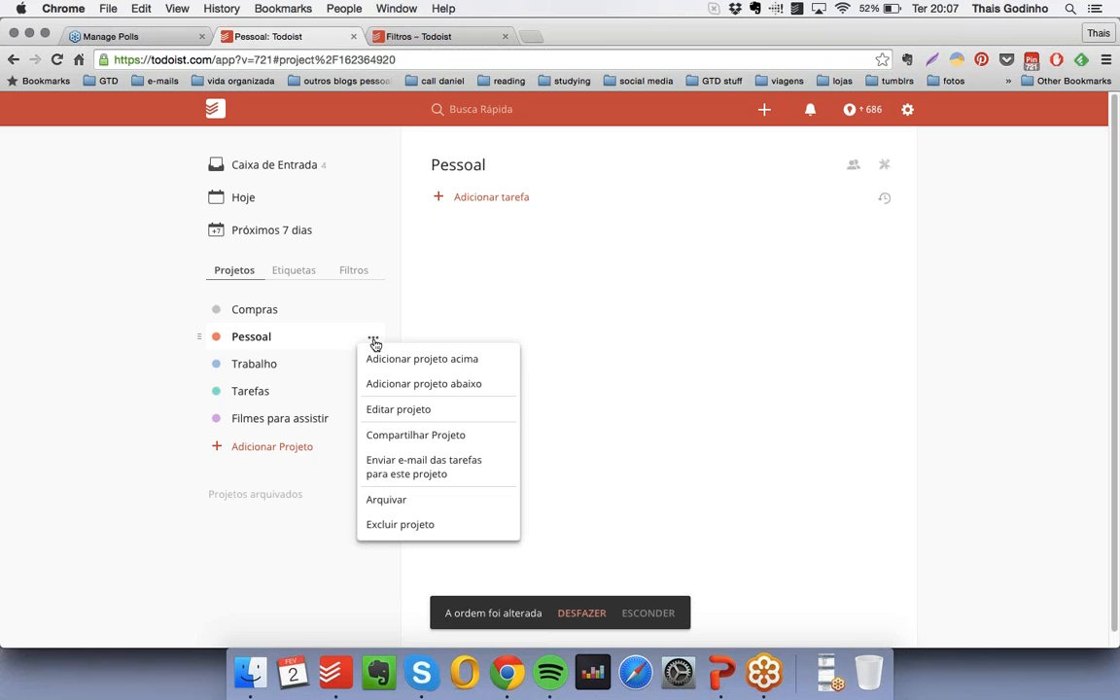
{"action": "left_click", "coordinate": [427, 361]}
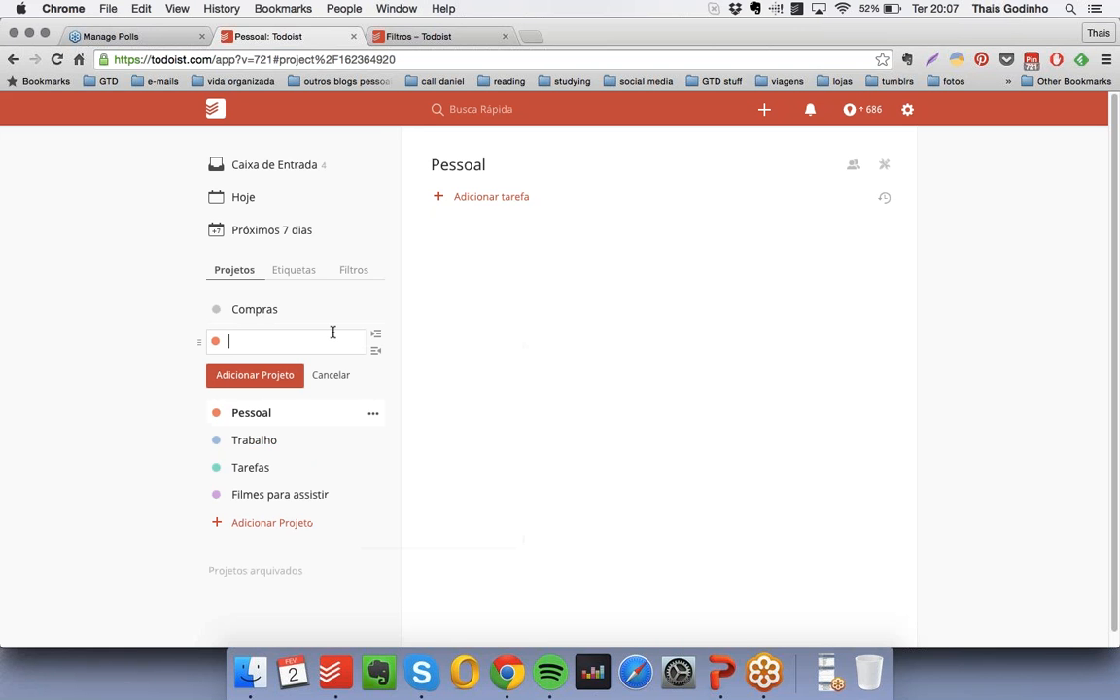
{"action": "type", "text": "Projeto"}
{"action": "left_click", "coordinate": [269, 380]}
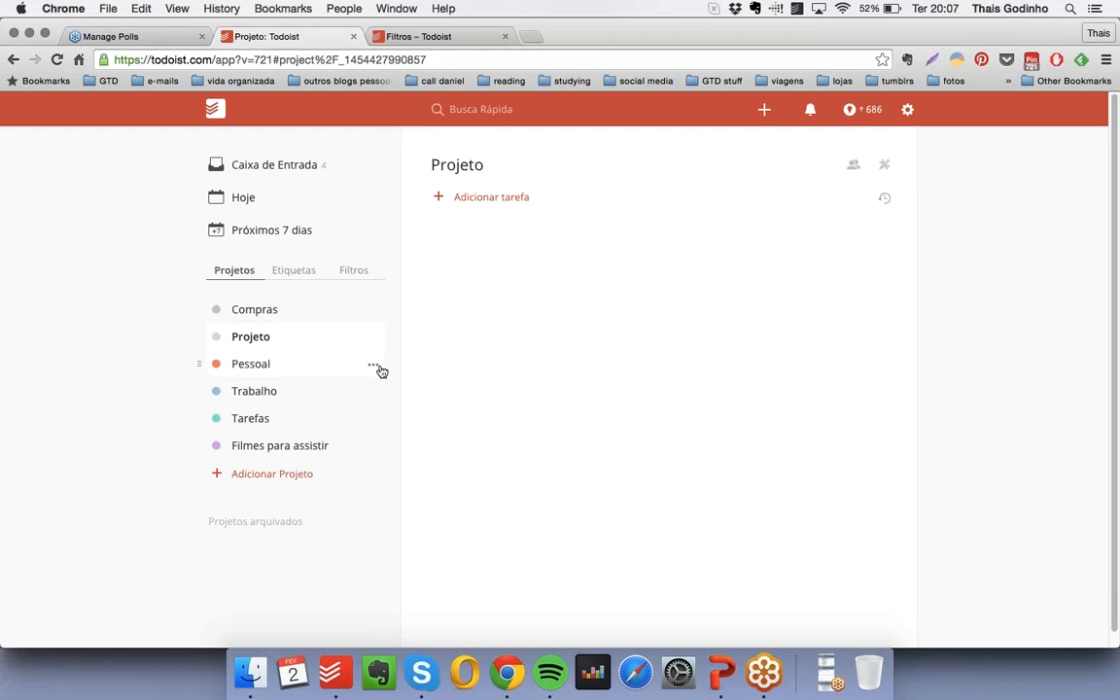
- Add a new project named Outro projeto directly below the Pessoal project
{"action": "left_click", "coordinate": [372, 368]}
{"action": "left_click", "coordinate": [372, 368]}
{"action": "left_click", "coordinate": [418, 409]}
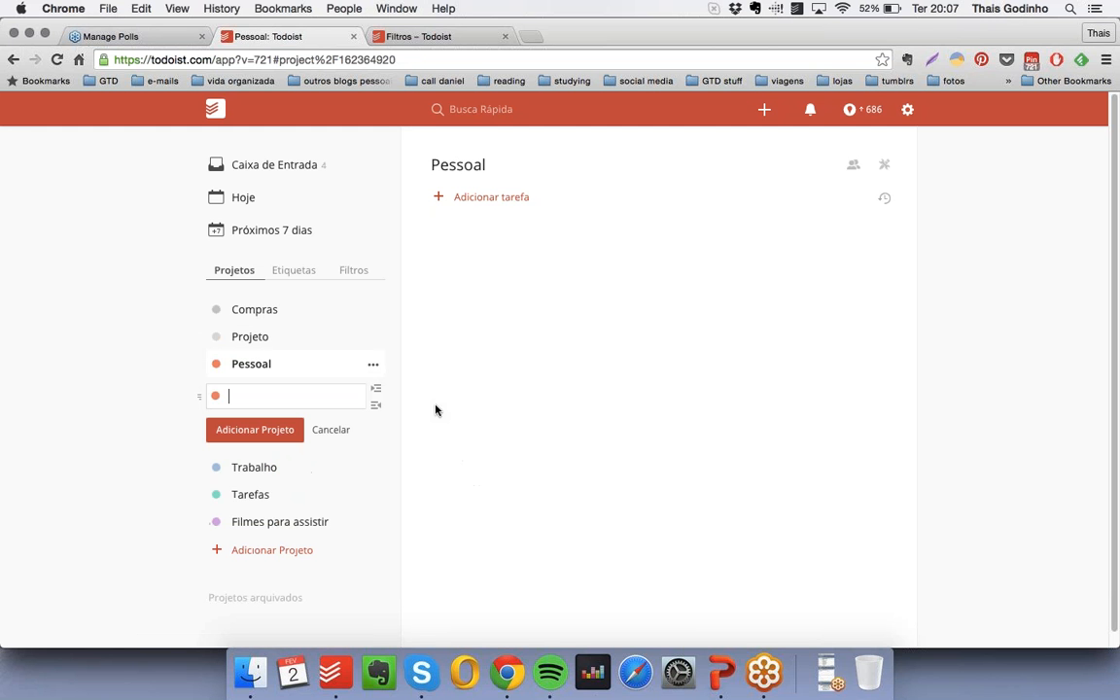
{"action": "type", "text": "Outro projeto"}
{"action": "key", "text": "Return"}
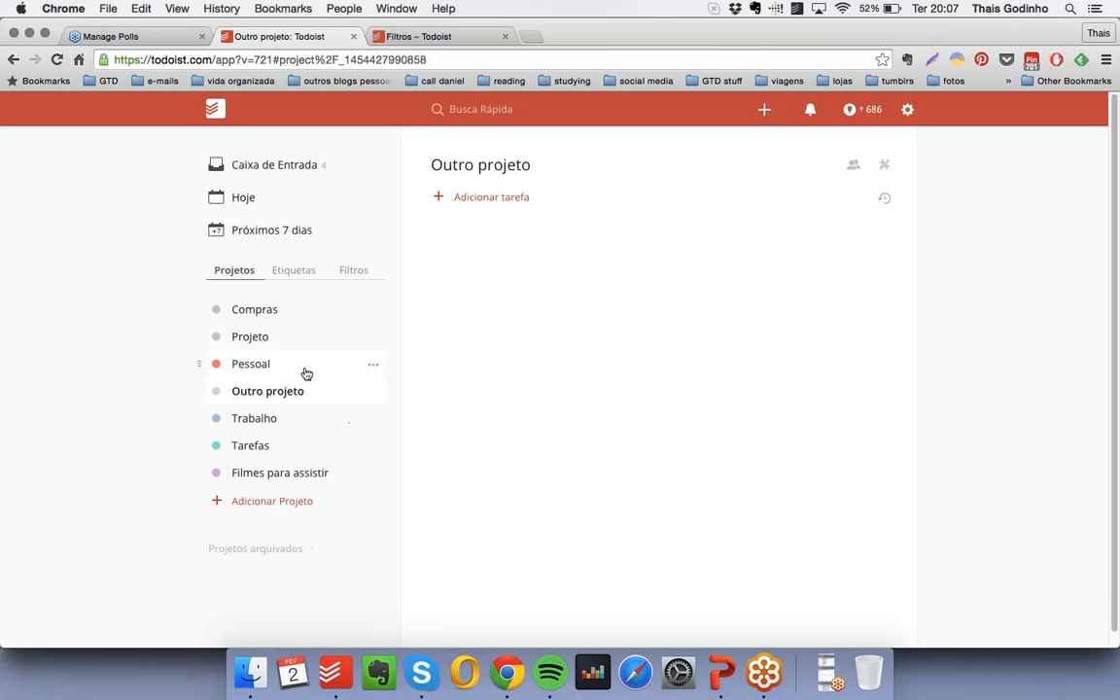
- Rename the Pessoal project as Renomear and change its colour to teal
{"action": "left_click", "coordinate": [306, 373]}
{"action": "left_click", "coordinate": [374, 366]}
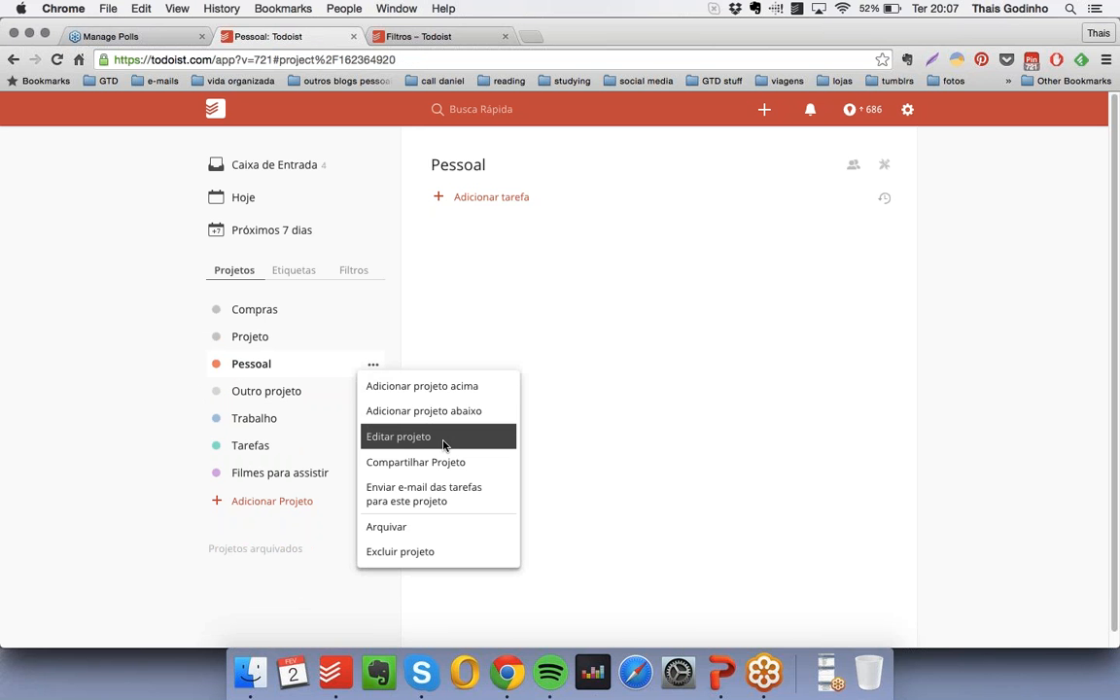
{"action": "left_click", "coordinate": [398, 443]}
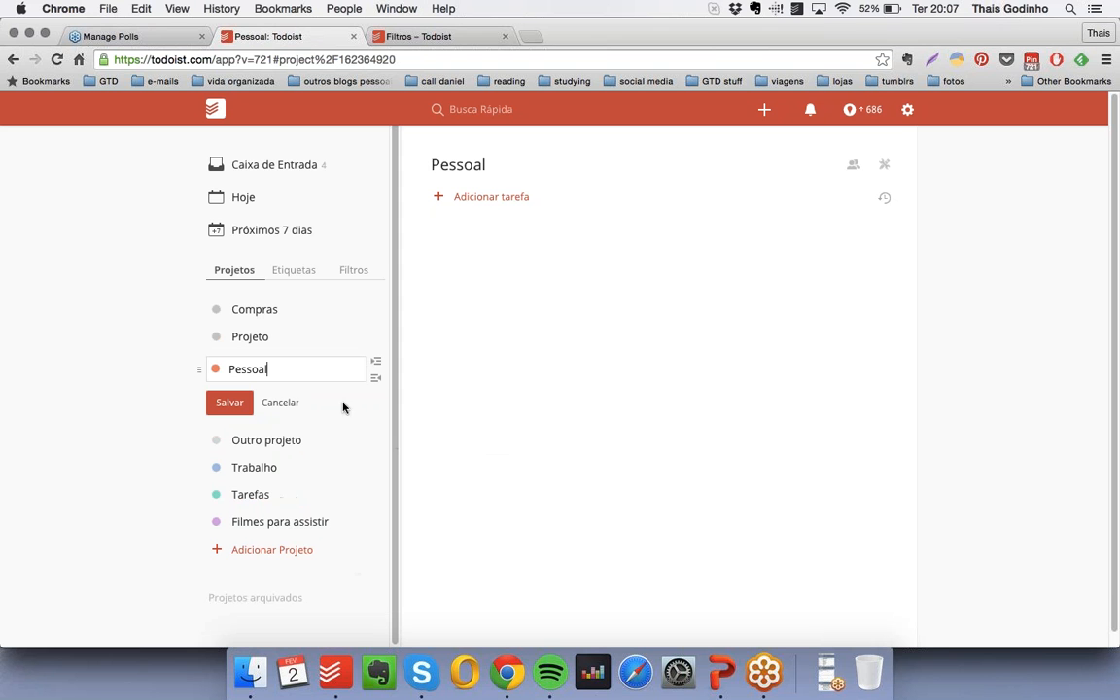
{"action": "left_click_drag", "start_coordinate": [206, 368], "coordinate": [323, 367]}
{"action": "type", "text": "Renomear"}
{"action": "left_click", "coordinate": [218, 372]}
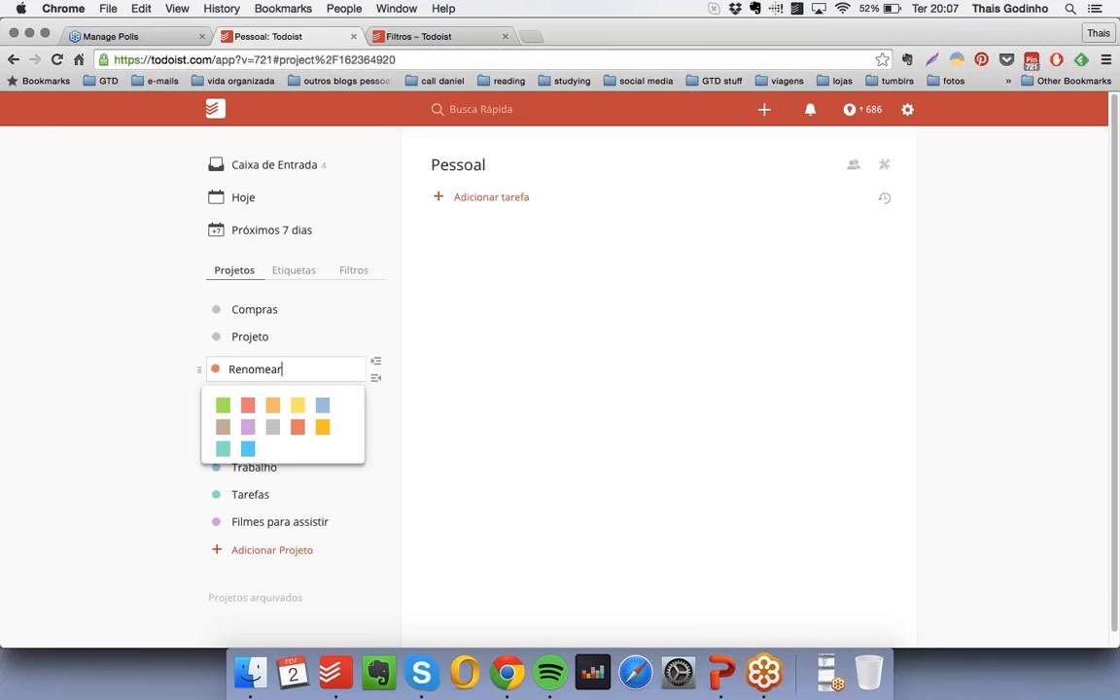
{"action": "left_click", "coordinate": [222, 449]}
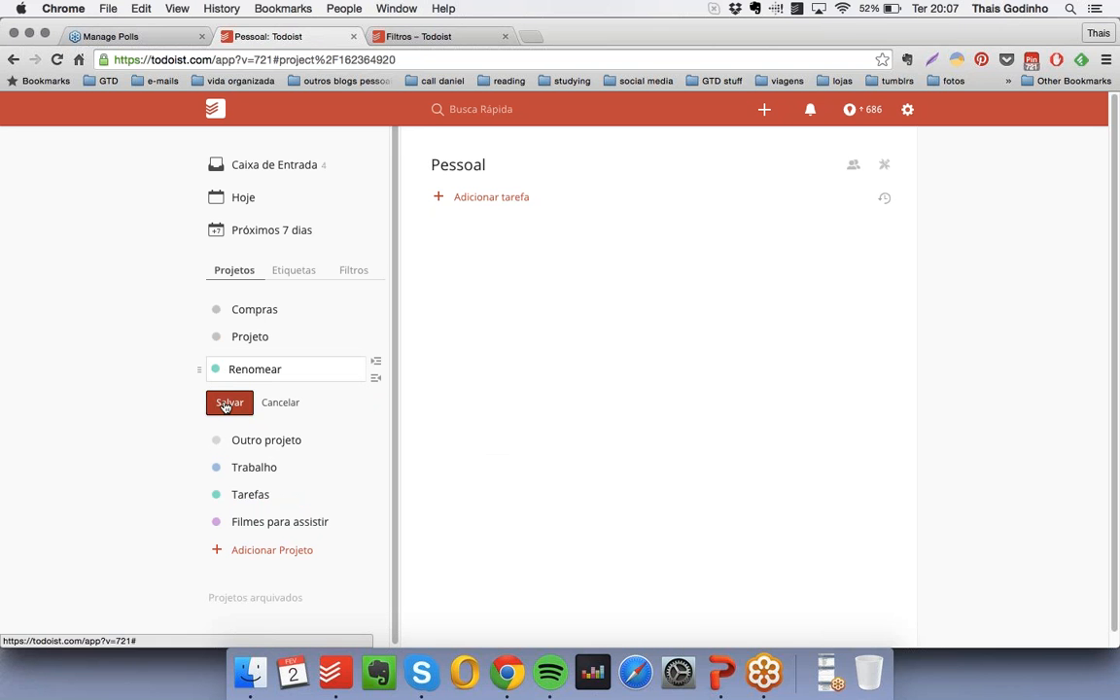
{"action": "left_click", "coordinate": [230, 402]}
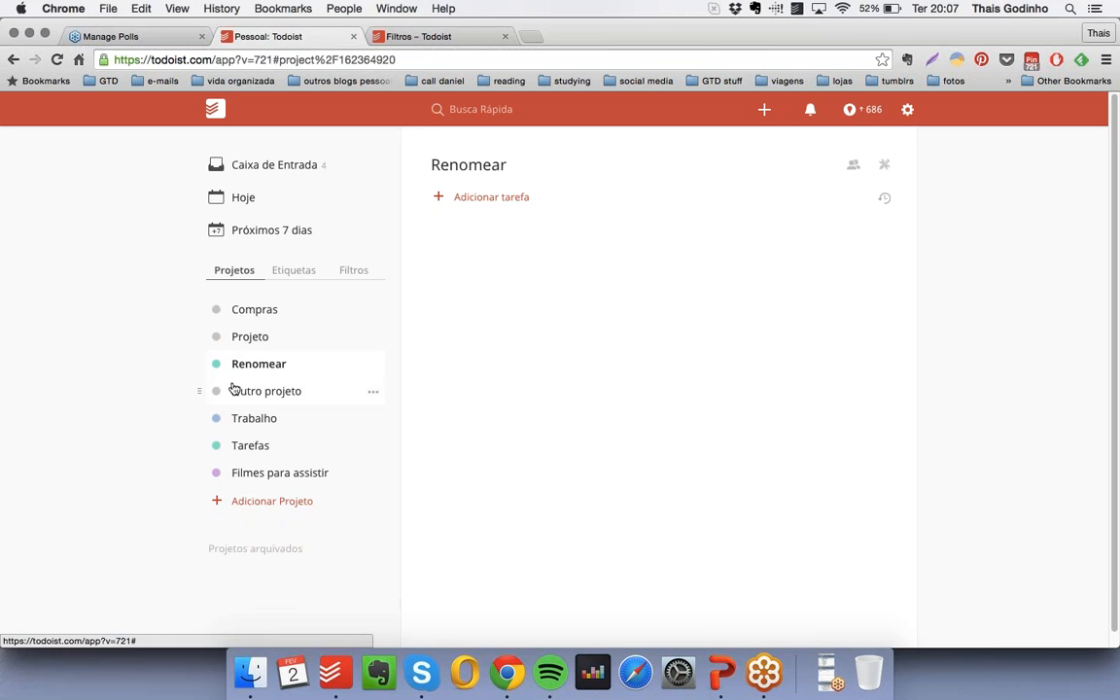
- View the Renomear project's sharing options and its instructions for adding tasks by e-mail
{"action": "left_click", "coordinate": [371, 367]}
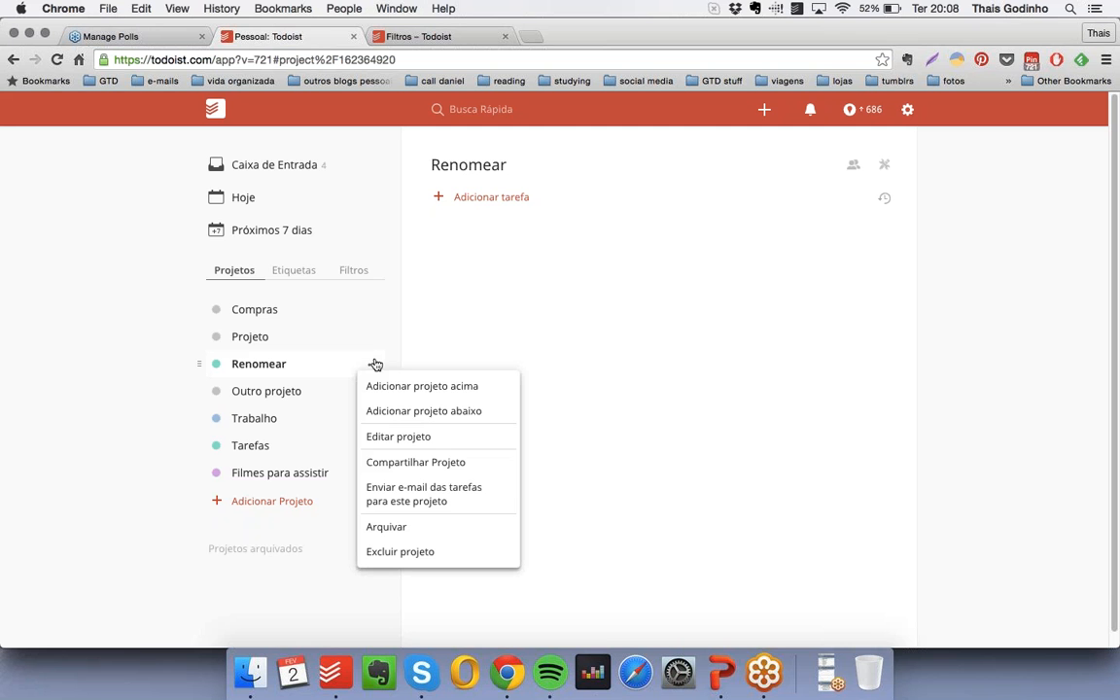
{"action": "left_click", "coordinate": [445, 472]}
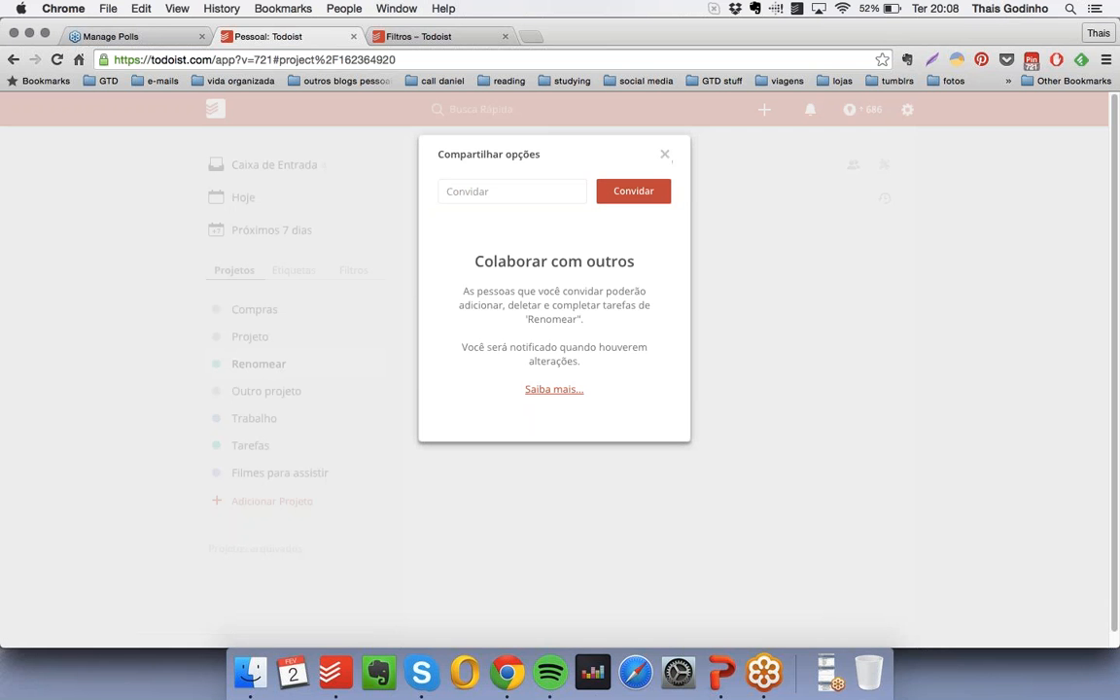
{"action": "left_click", "coordinate": [666, 161]}
{"action": "left_click", "coordinate": [373, 366]}
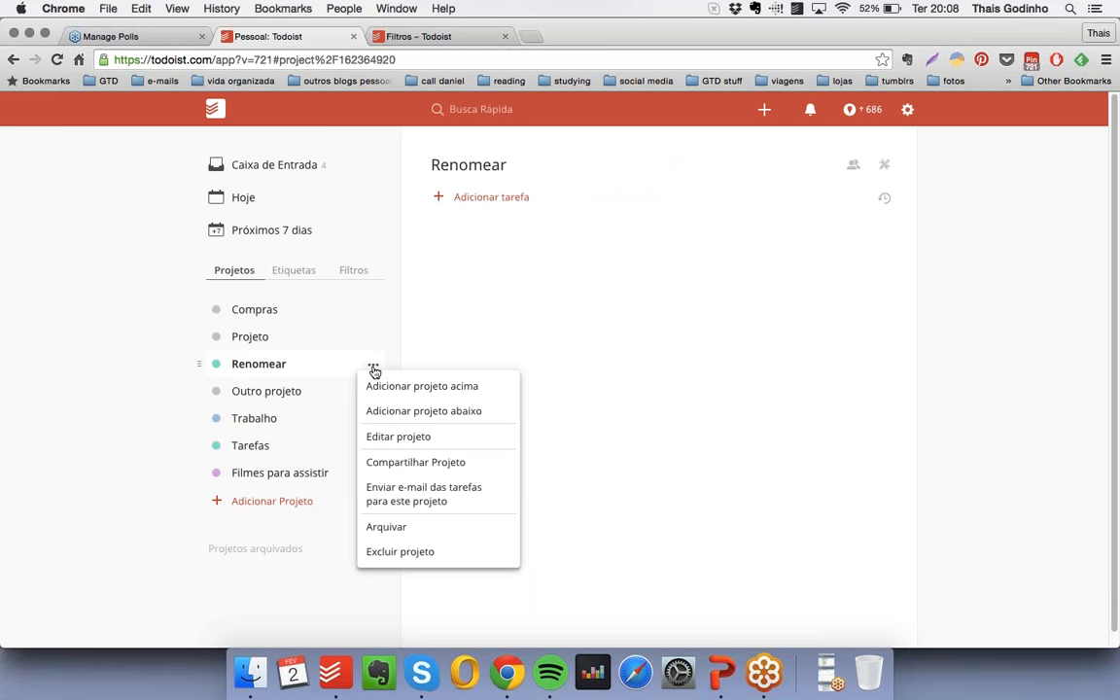
{"action": "left_click", "coordinate": [381, 445]}
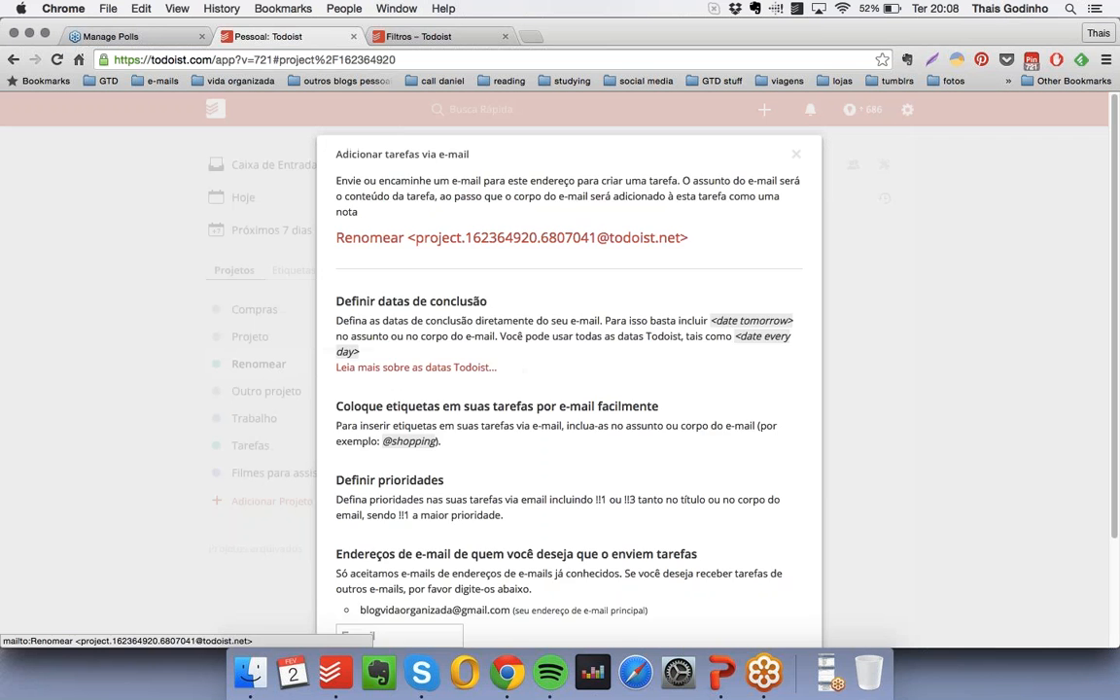
{"action": "left_click", "coordinate": [728, 153]}
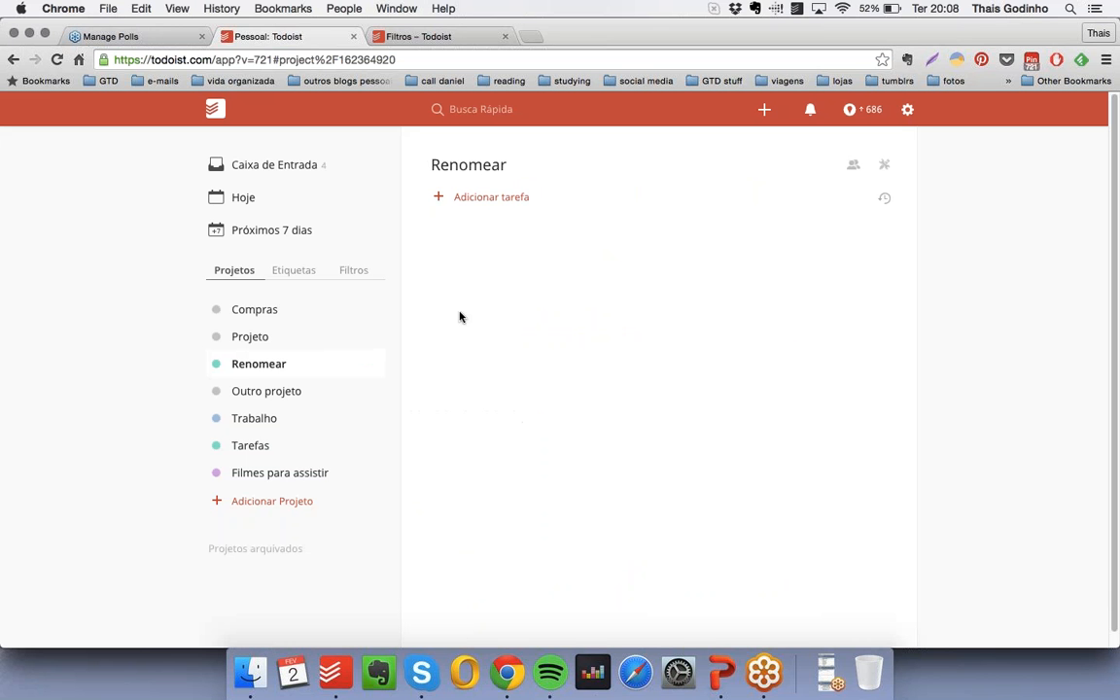
- Archive the Renomear project, and show and hide the list of archived projects
{"action": "left_click", "coordinate": [375, 366]}
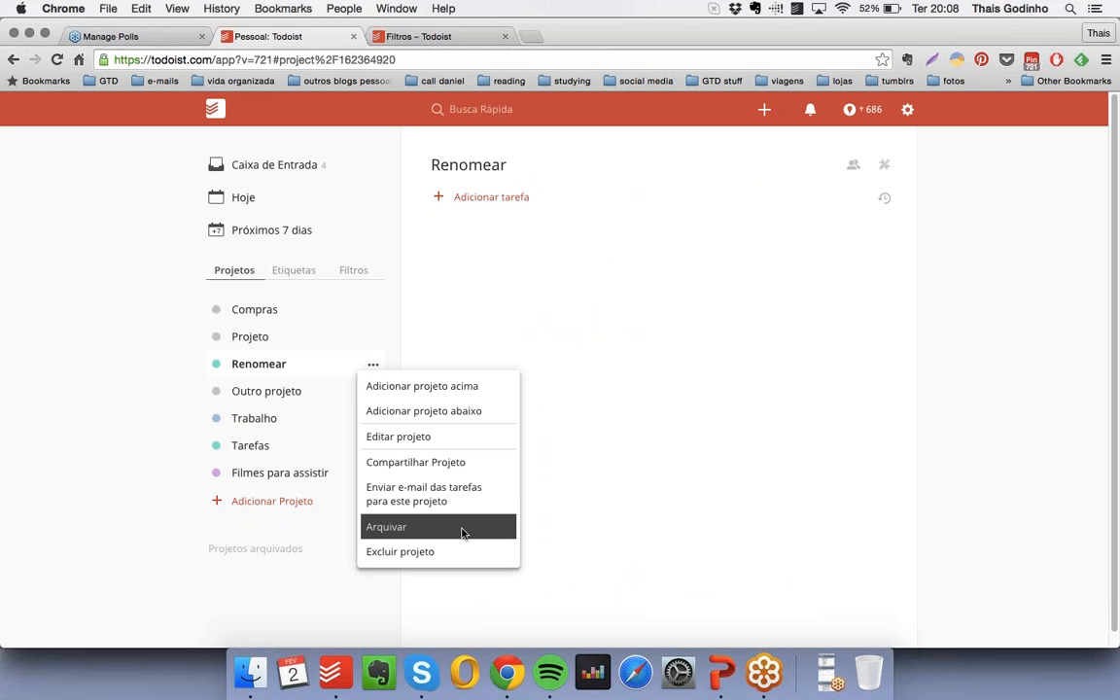
{"action": "left_click", "coordinate": [391, 528]}
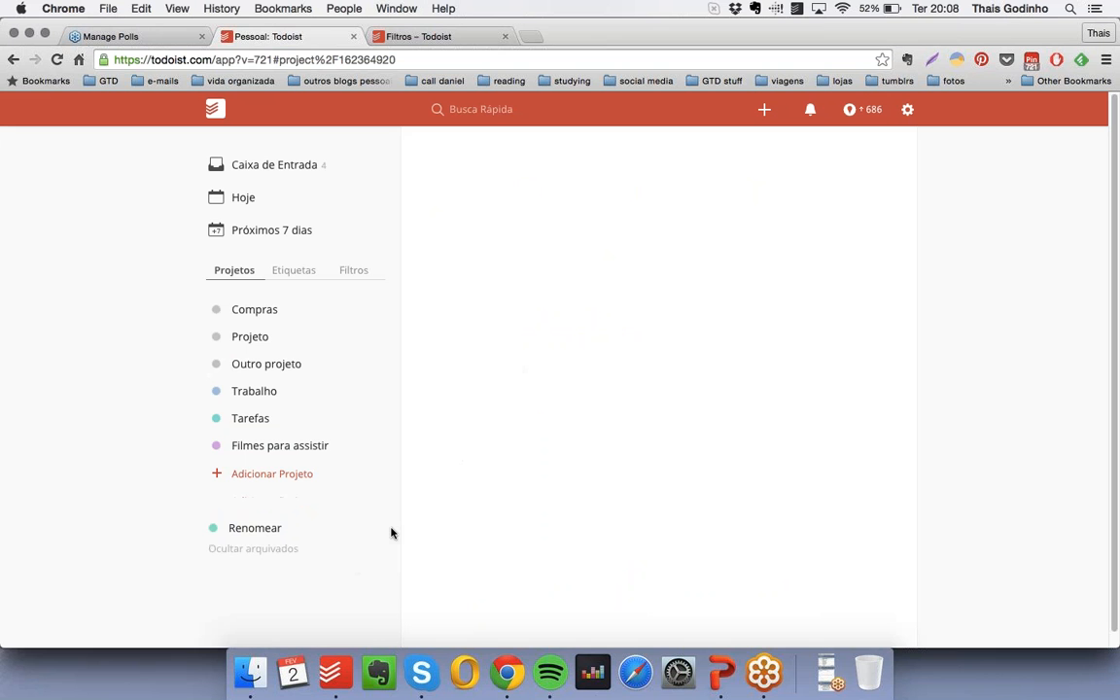
{"action": "left_click", "coordinate": [267, 551]}
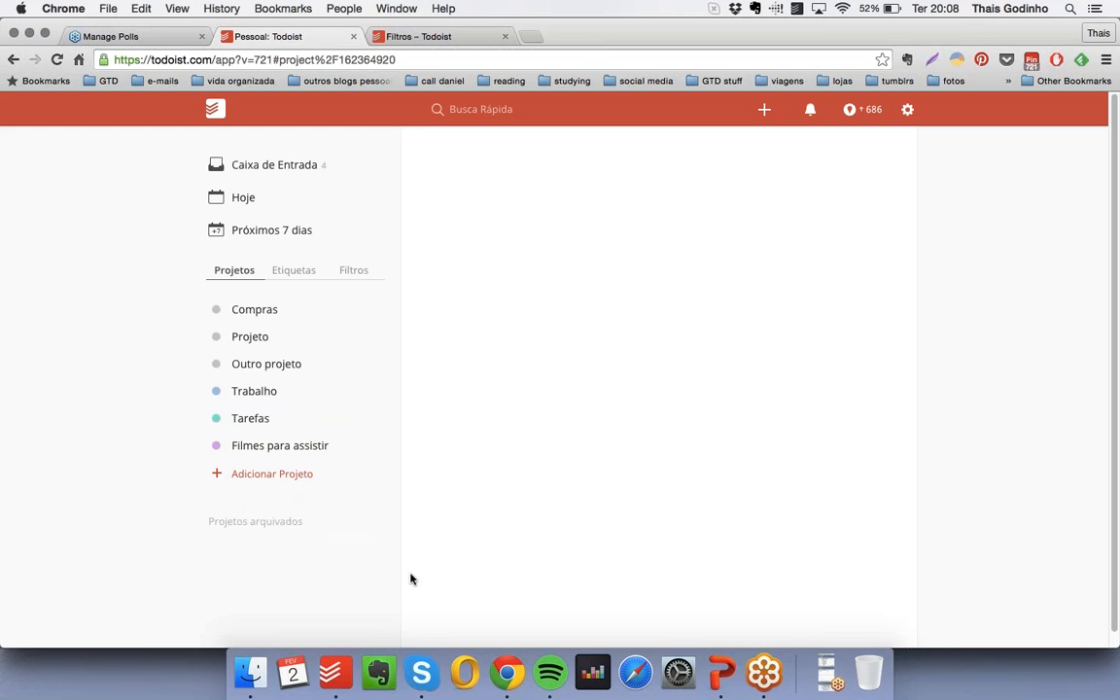
{"action": "left_click", "coordinate": [262, 525]}
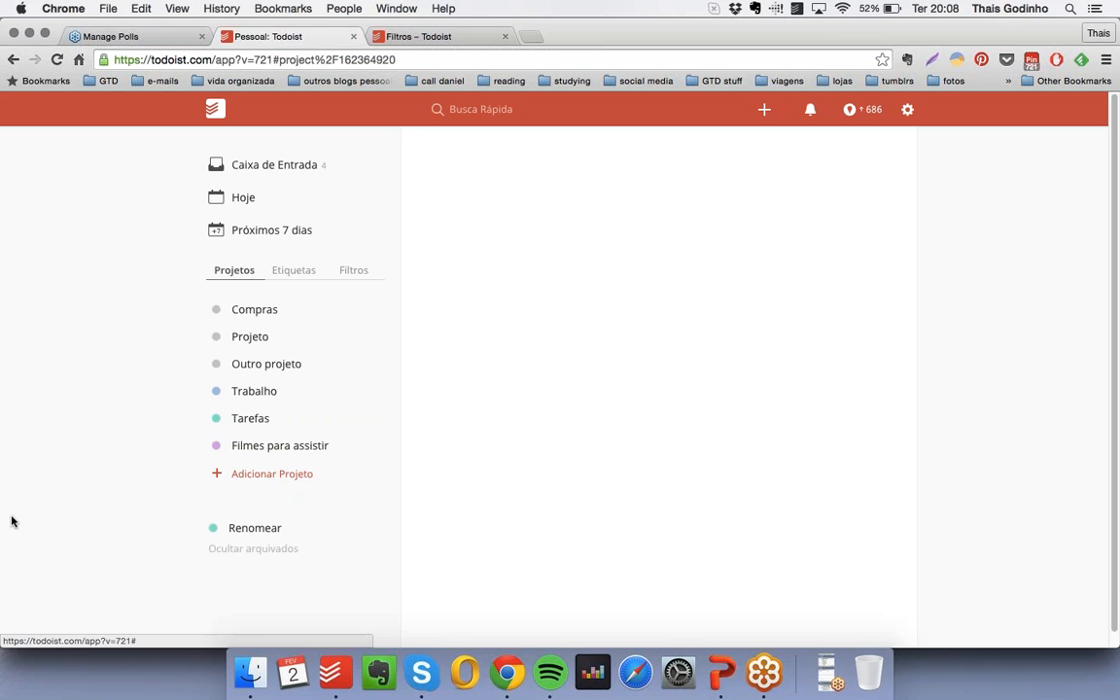
{"action": "left_click", "coordinate": [236, 551]}
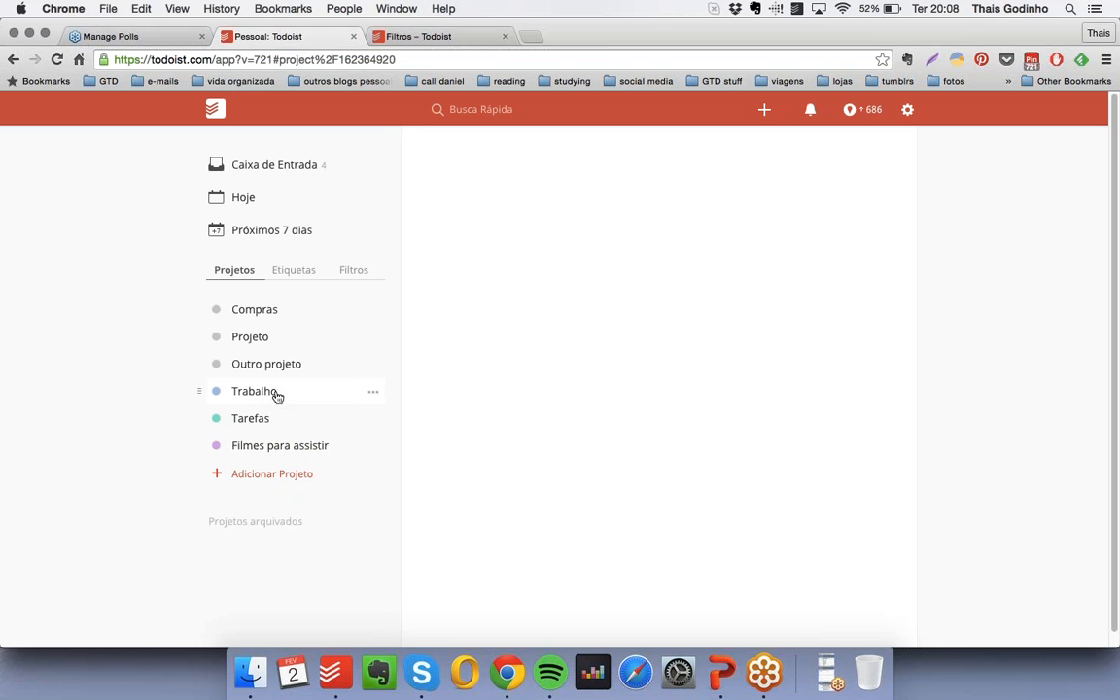
- Delete the Outro projeto project permanently
{"action": "left_click", "coordinate": [375, 365]}
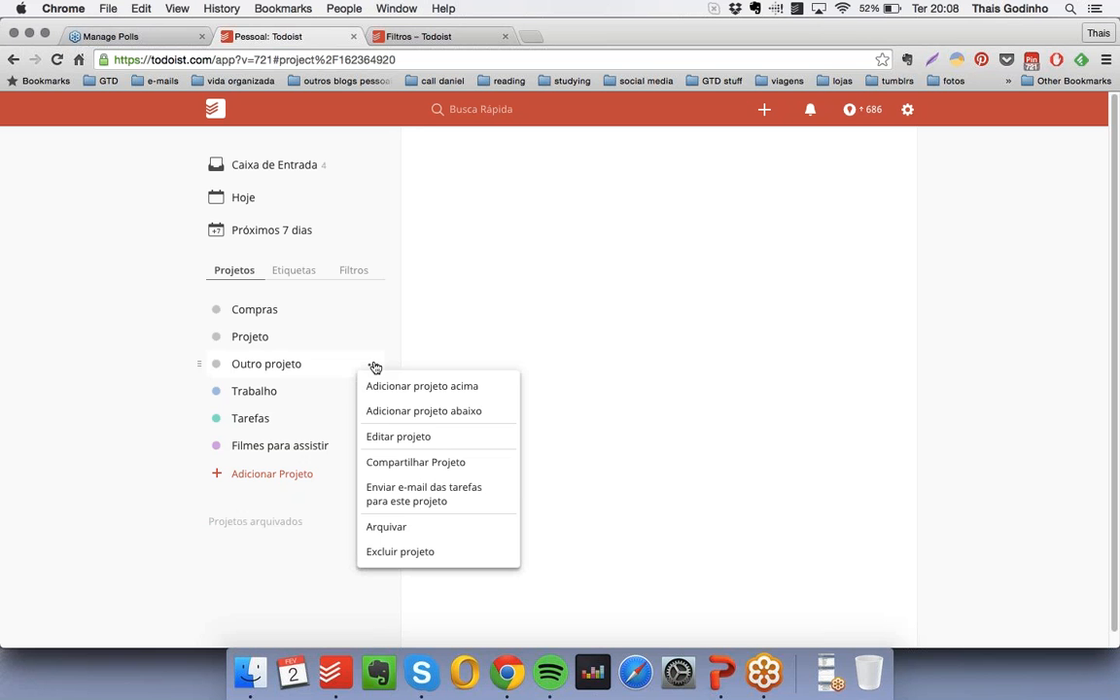
{"action": "left_click", "coordinate": [403, 552]}
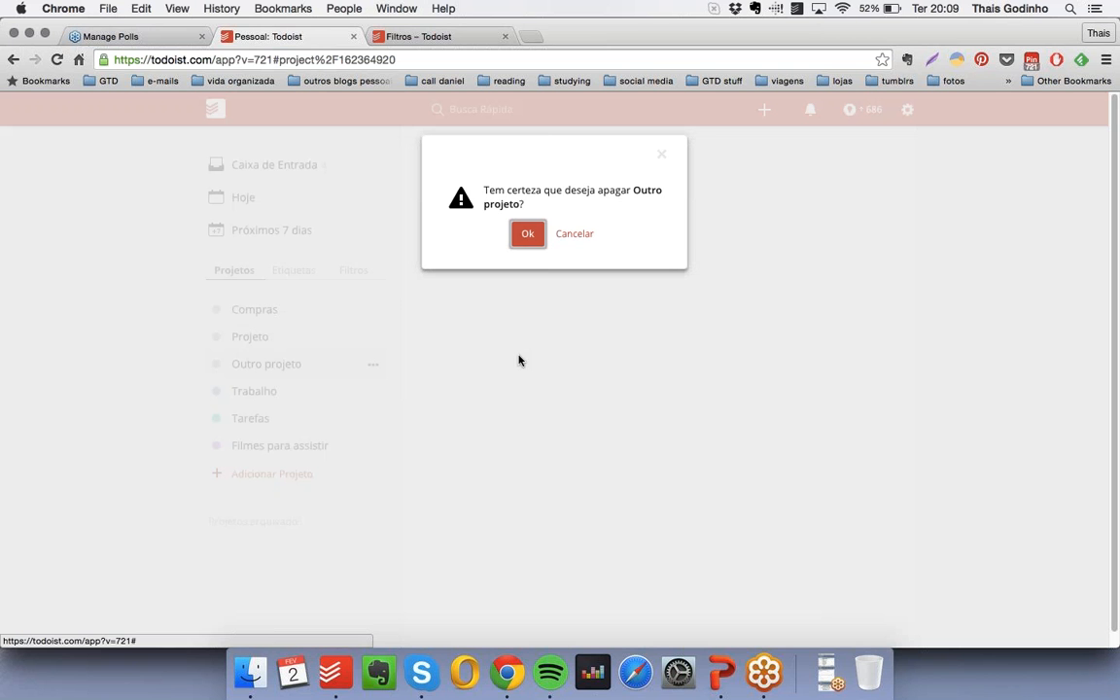
{"action": "left_click", "coordinate": [530, 235]}
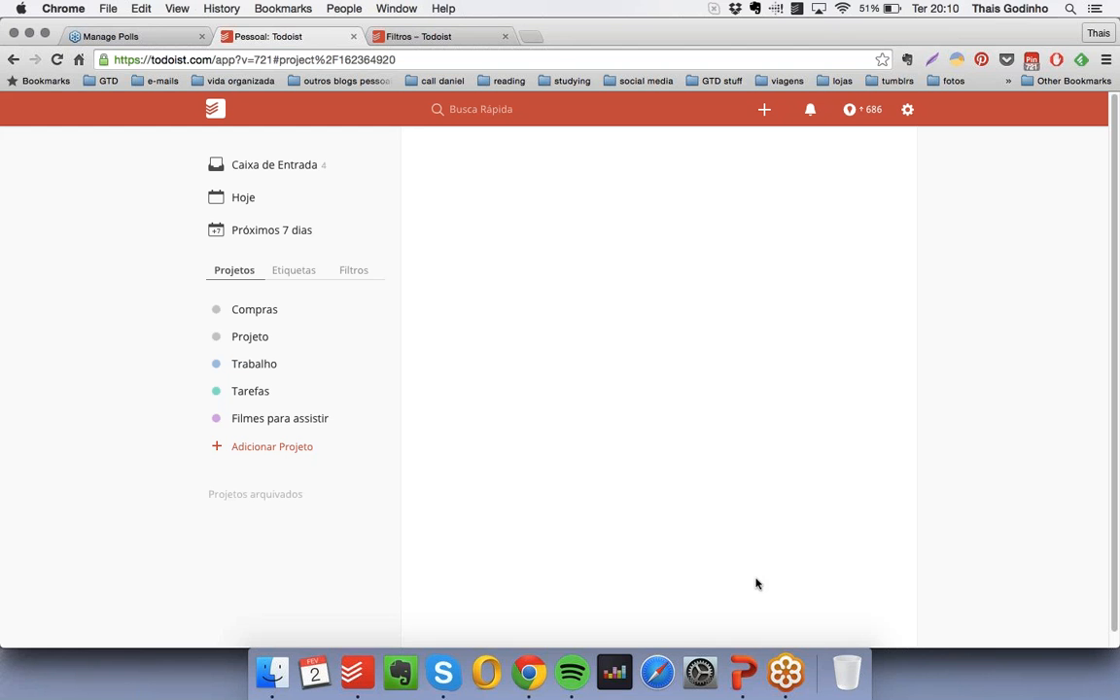
- Add three tasks named Tarefa 1, Tarefa 2 and Tarefa 3 to the Compras project
{"action": "left_click", "coordinate": [273, 312]}
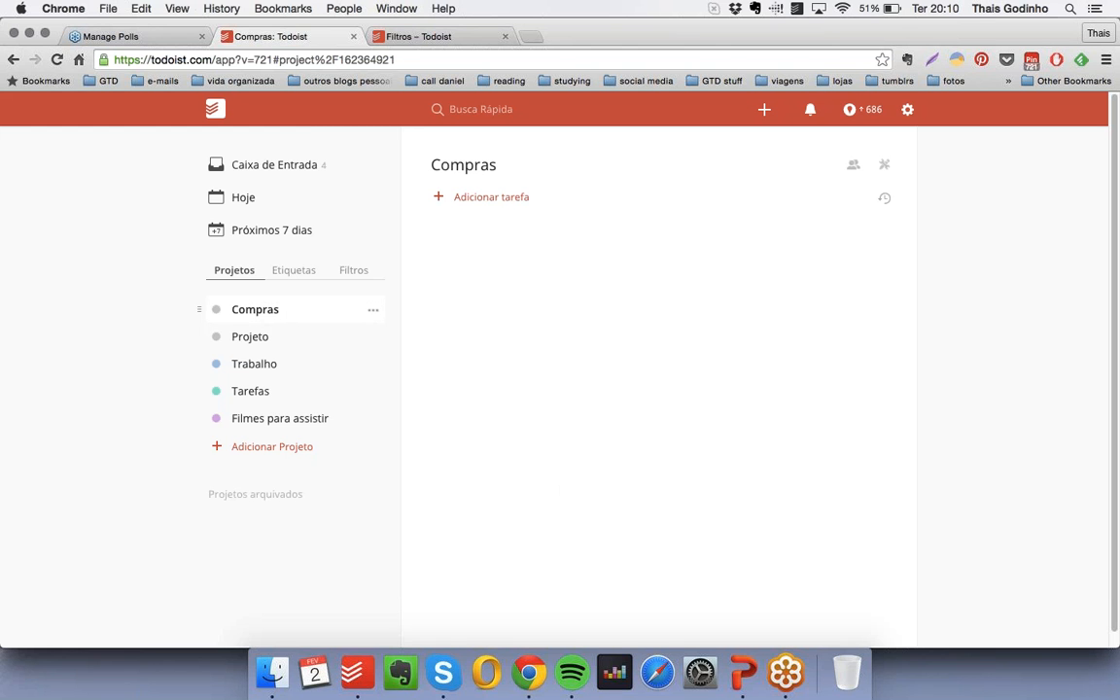
{"action": "left_click", "coordinate": [503, 199]}
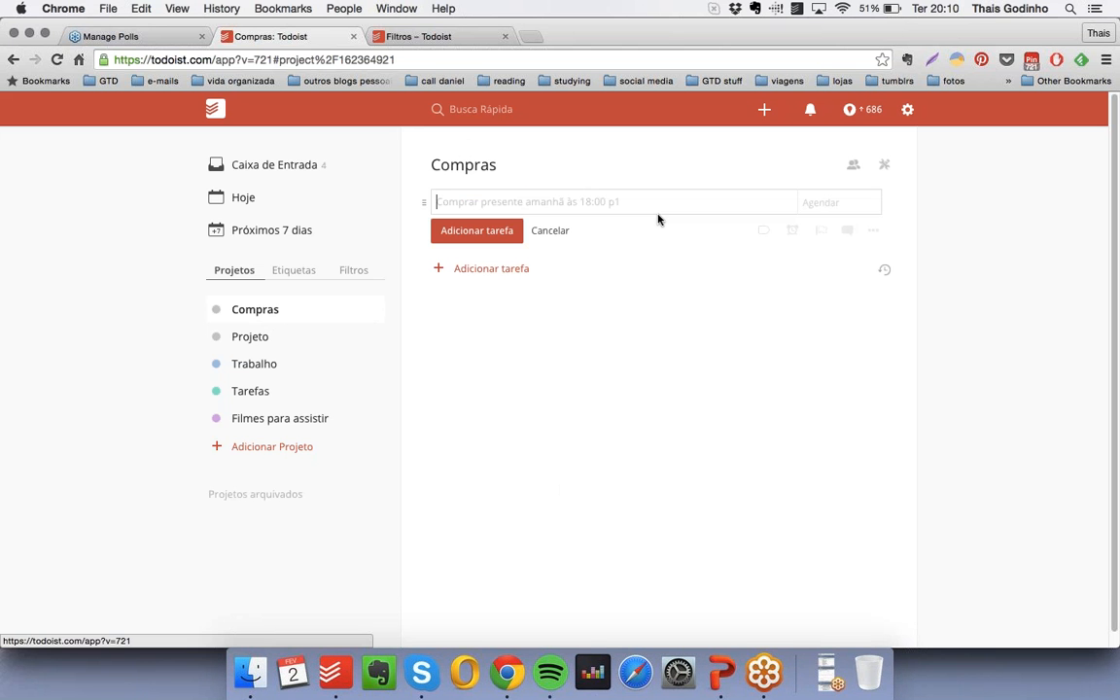
{"action": "type", "text": "Tarefa 1"}
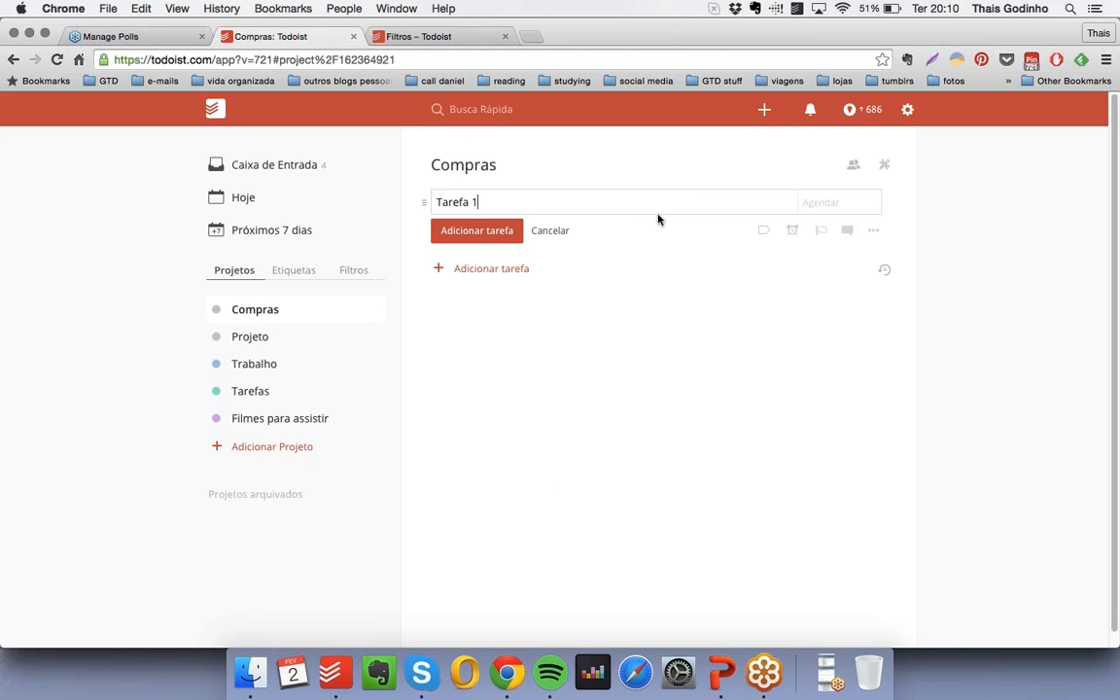
{"action": "key", "text": "Return"}
{"action": "type", "text": "Tarefa 2"}
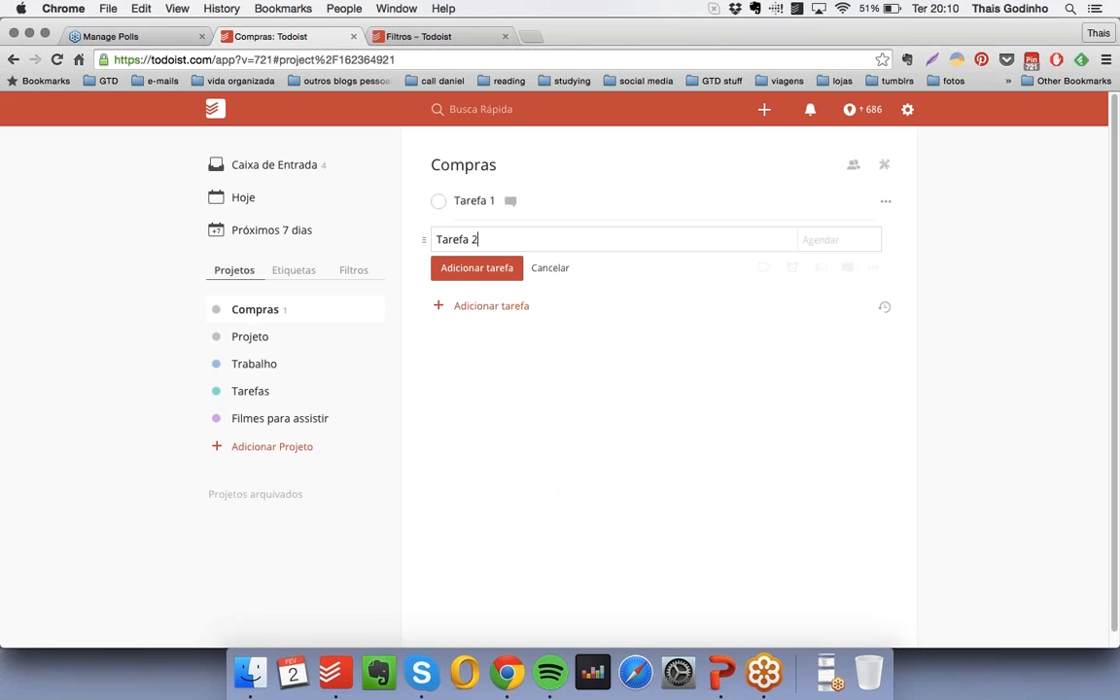
{"action": "key", "text": "Return"}
{"action": "type", "text": "Tarefa 3"}
{"action": "key", "text": "Return"}
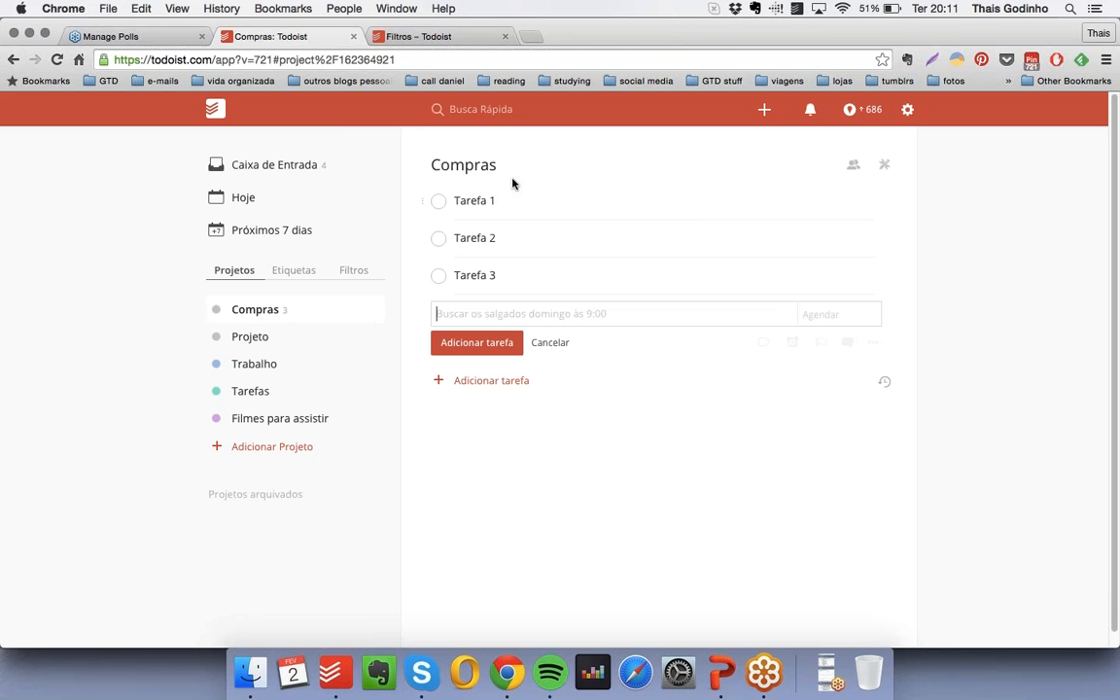
- Complete Tarefa 1 and show the completed tasks of the Compras project, leaving no new task entry open
{"action": "left_click", "coordinate": [439, 202]}
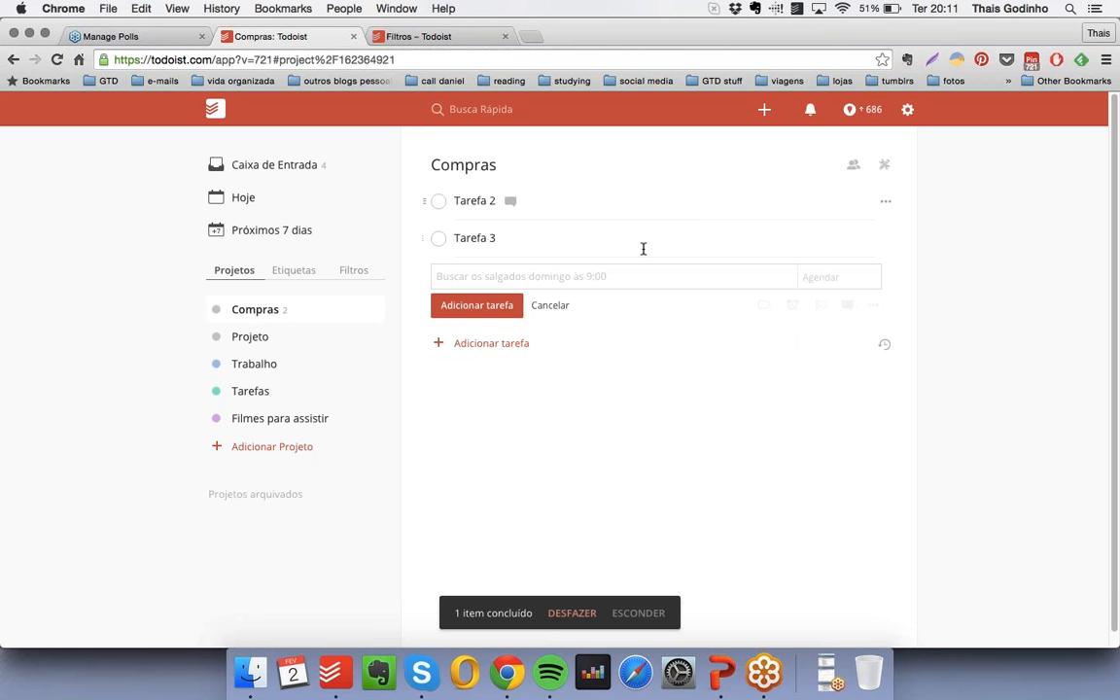
{"action": "left_click", "coordinate": [885, 349]}
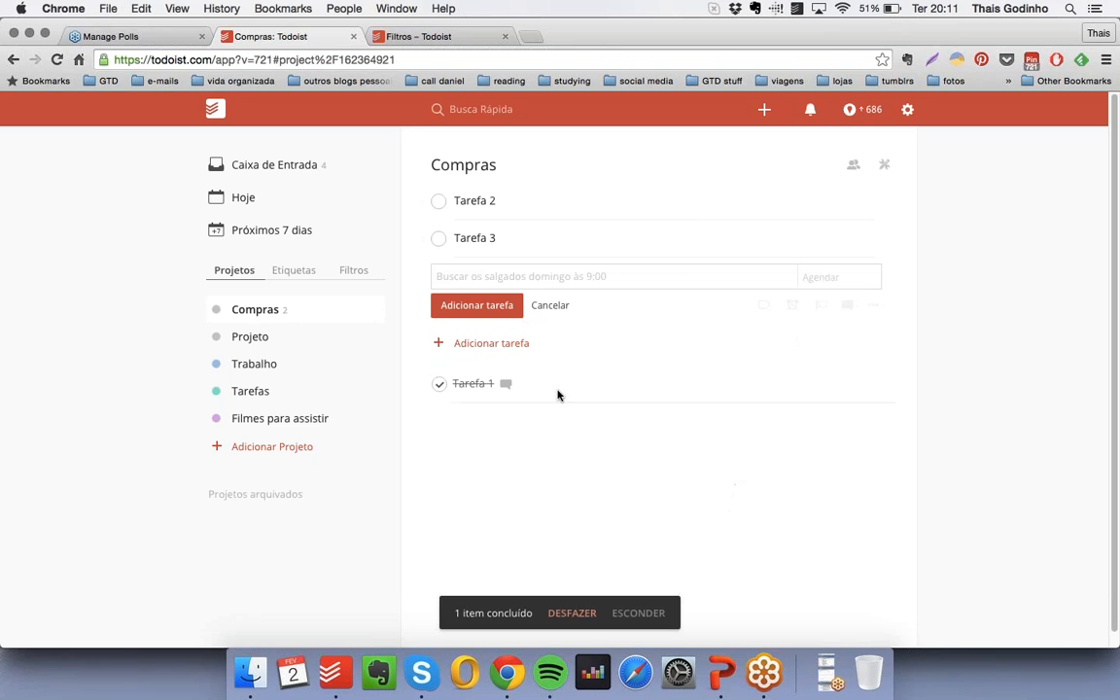
{"action": "left_click", "coordinate": [568, 307]}
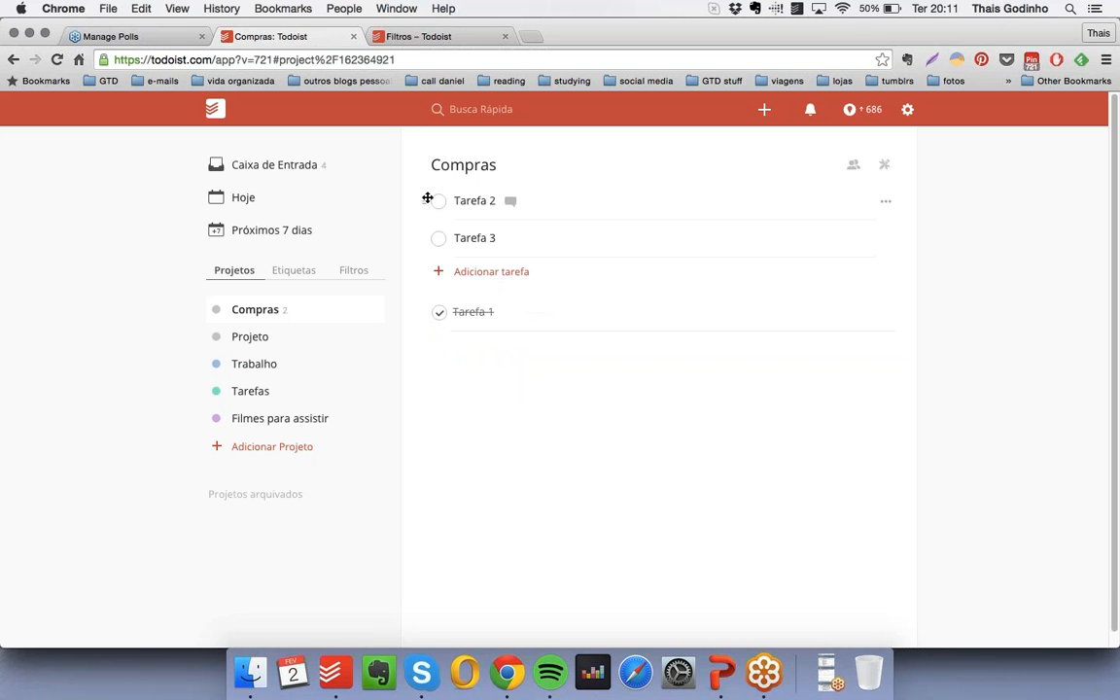
- Nest Tarefa 2 under Tarefa 3, and add a task named Tarefa nested under Tarefa 2
{"action": "left_click_drag", "start_coordinate": [427, 197], "coordinate": [465, 236]}
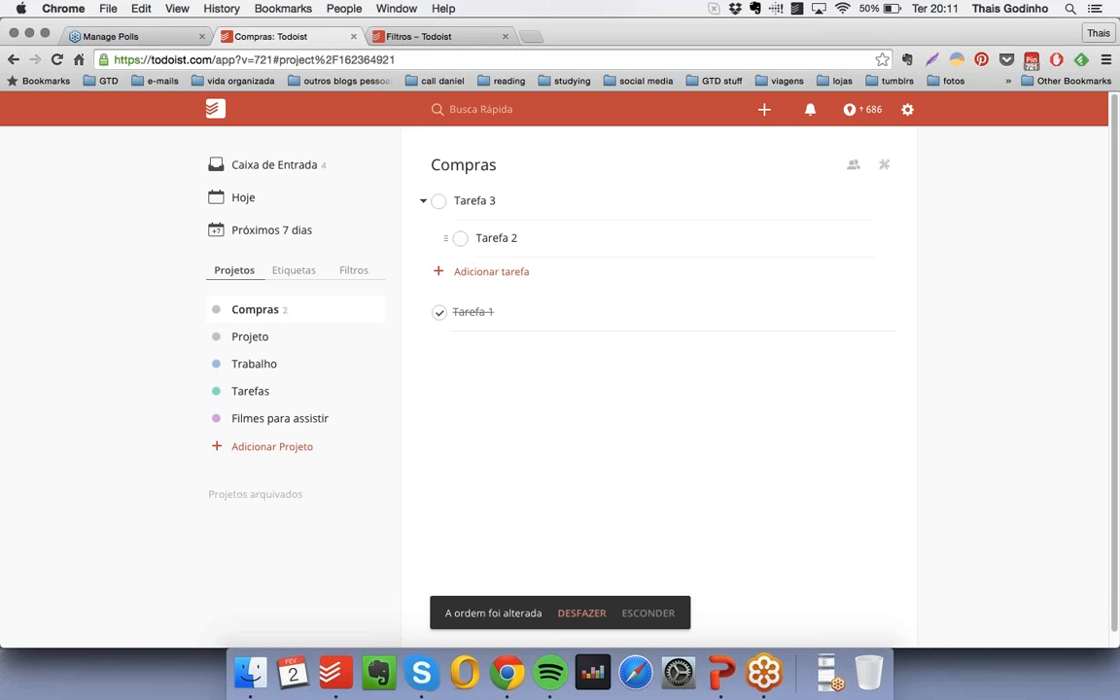
{"action": "left_click", "coordinate": [588, 271]}
{"action": "type", "text": "Tarefa"}
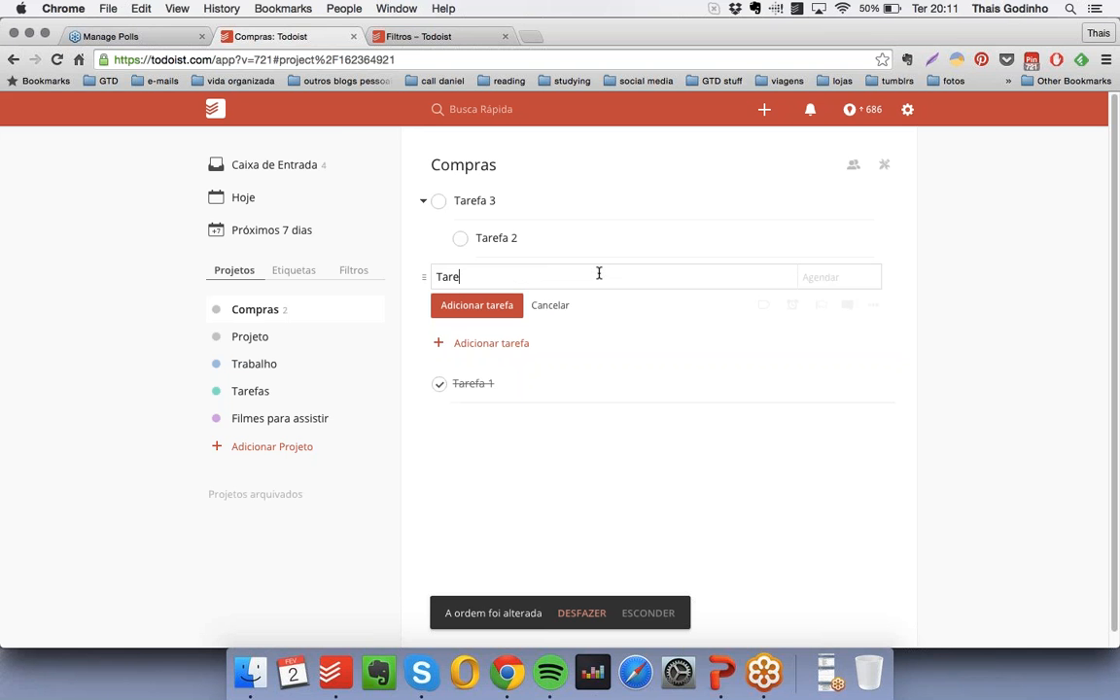
{"action": "key", "text": "Return"}
{"action": "left_click_drag", "start_coordinate": [424, 276], "coordinate": [507, 276]}
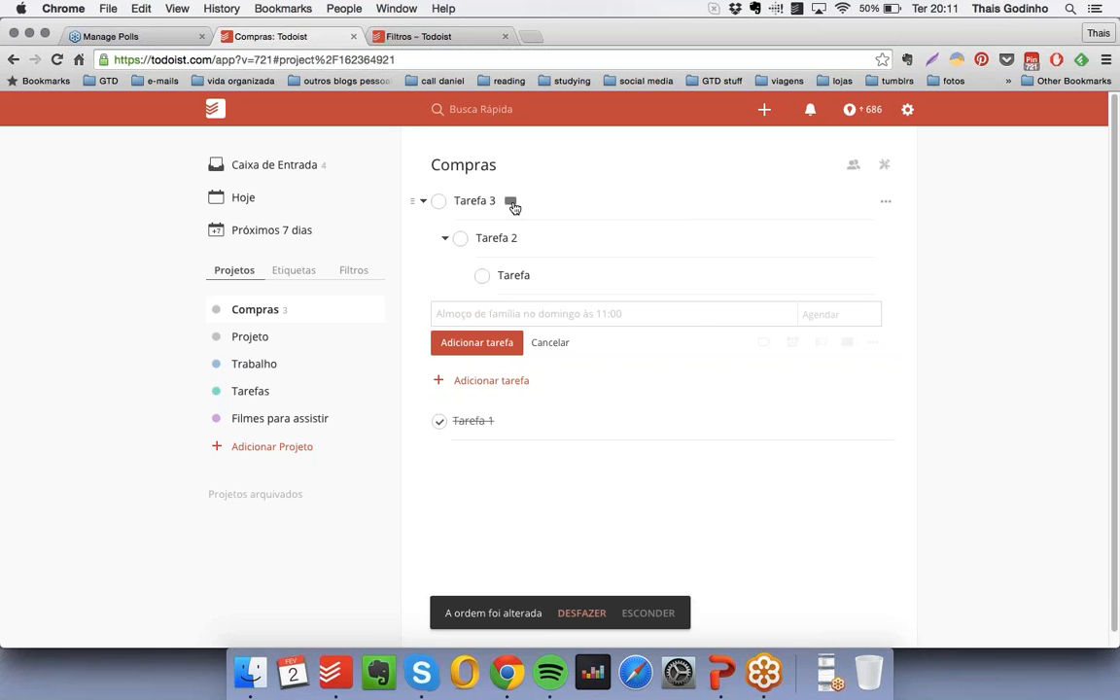
- Open the comments of Tarefa 3 and view the available sources for attaching files, leaving nothing attached
{"action": "left_click", "coordinate": [512, 203]}
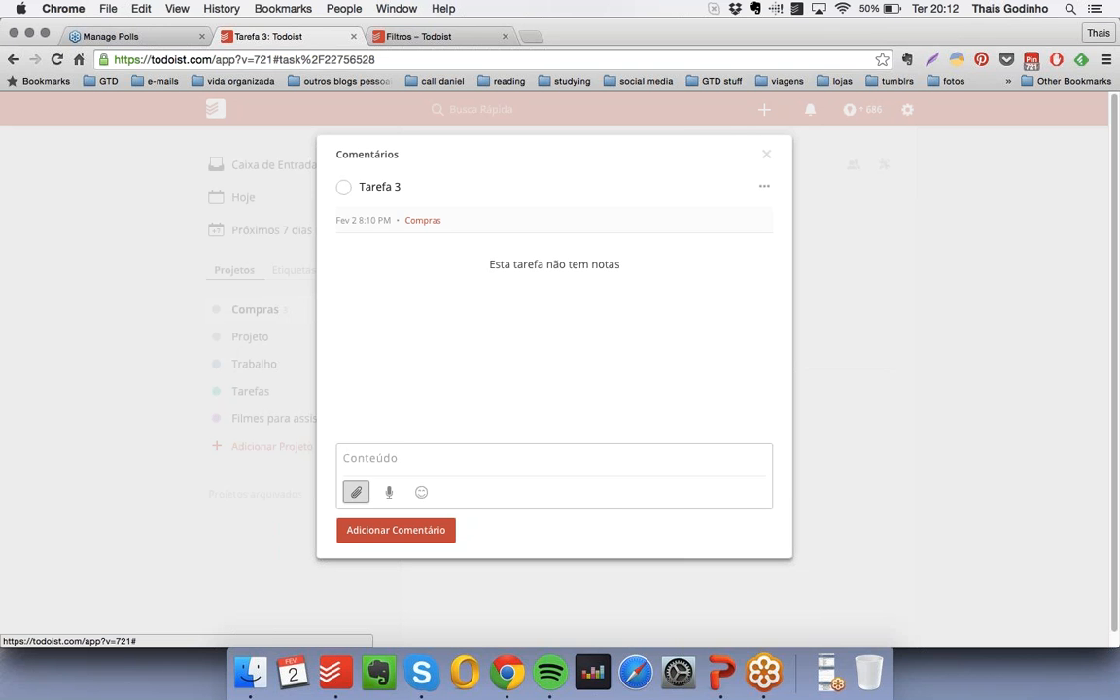
{"action": "left_click", "coordinate": [356, 492]}
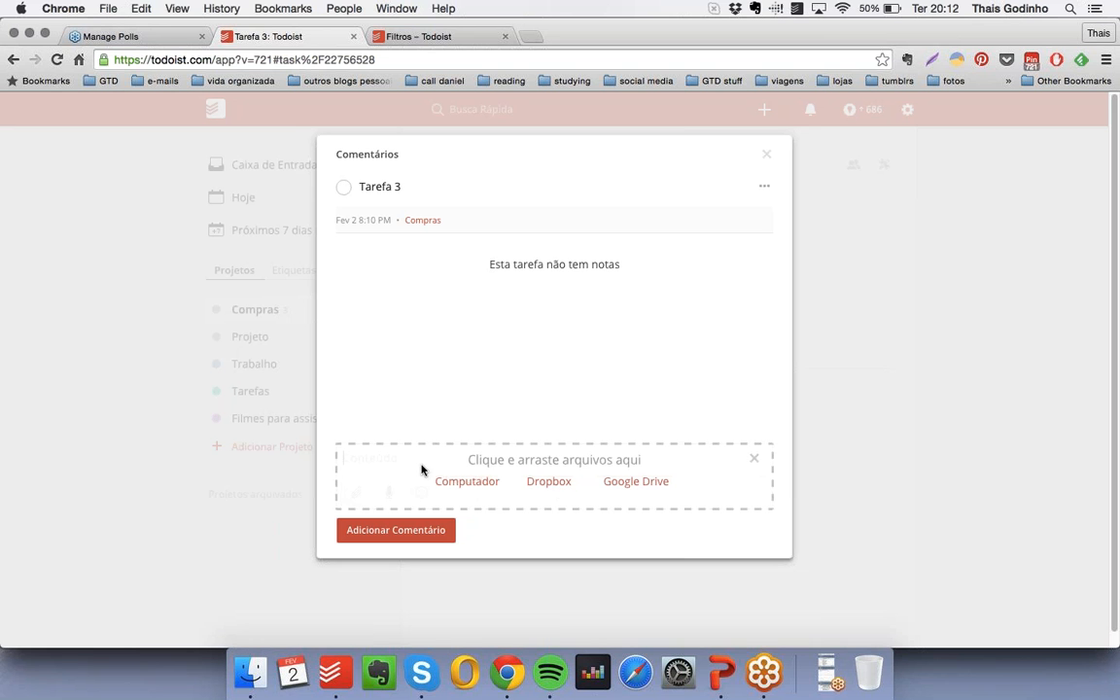
{"action": "left_click", "coordinate": [756, 461]}
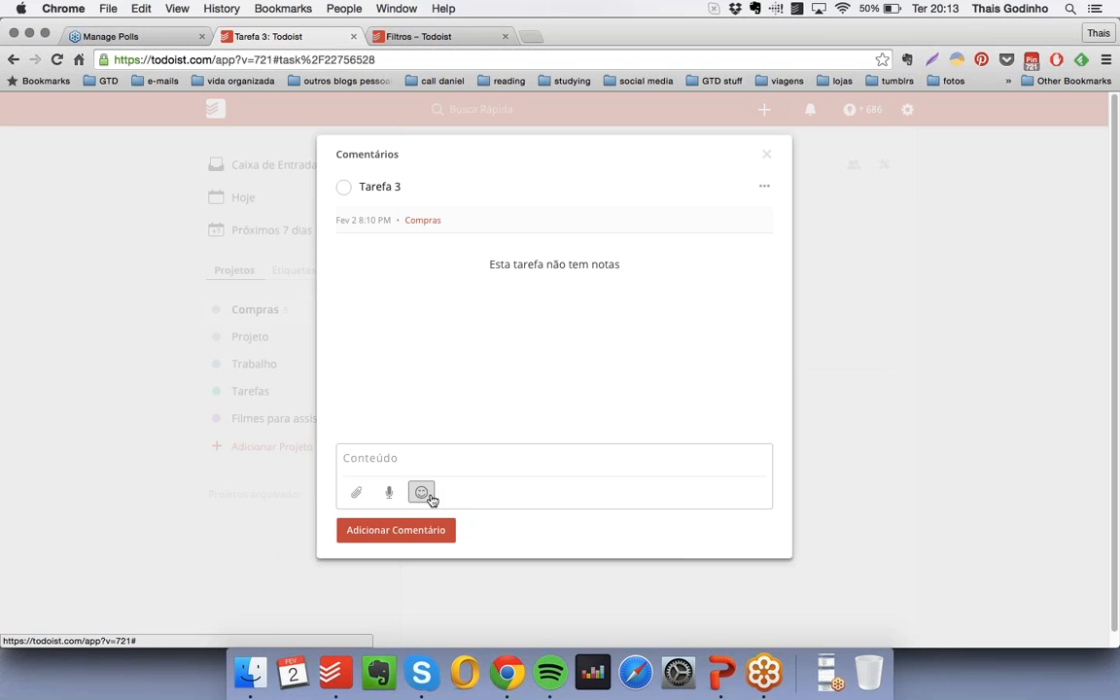
- Add two comments to Tarefa 3, a purple devil emoji and the text Teste, and return to the project's task list
{"action": "left_click", "coordinate": [424, 493]}
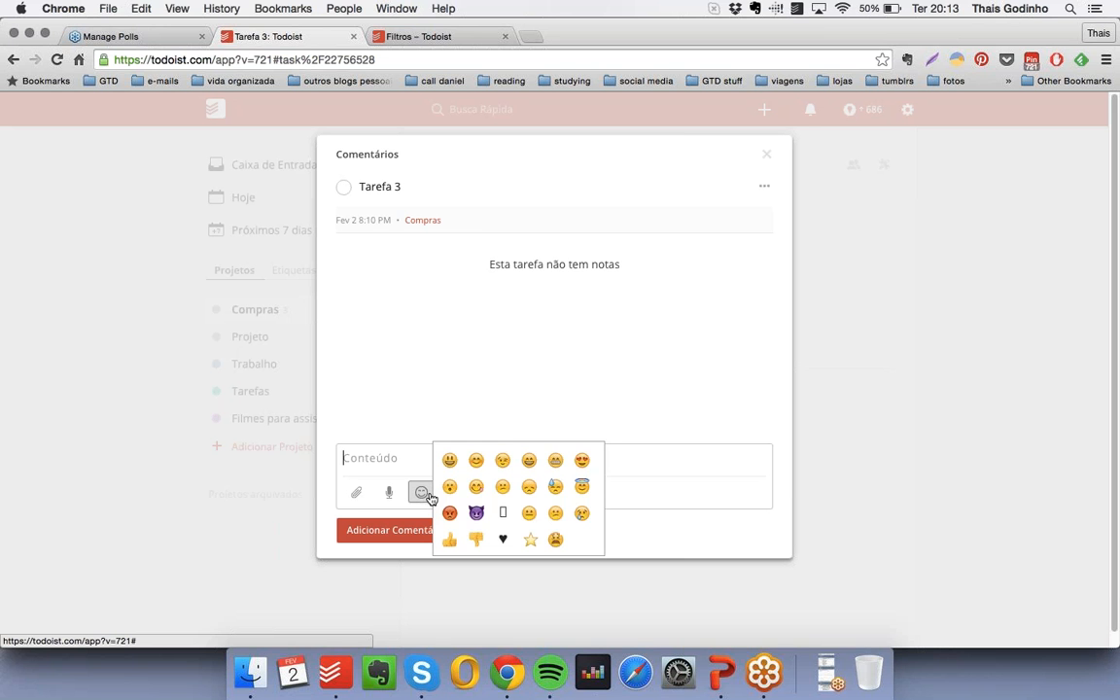
{"action": "left_click", "coordinate": [476, 513]}
{"action": "left_click", "coordinate": [396, 530]}
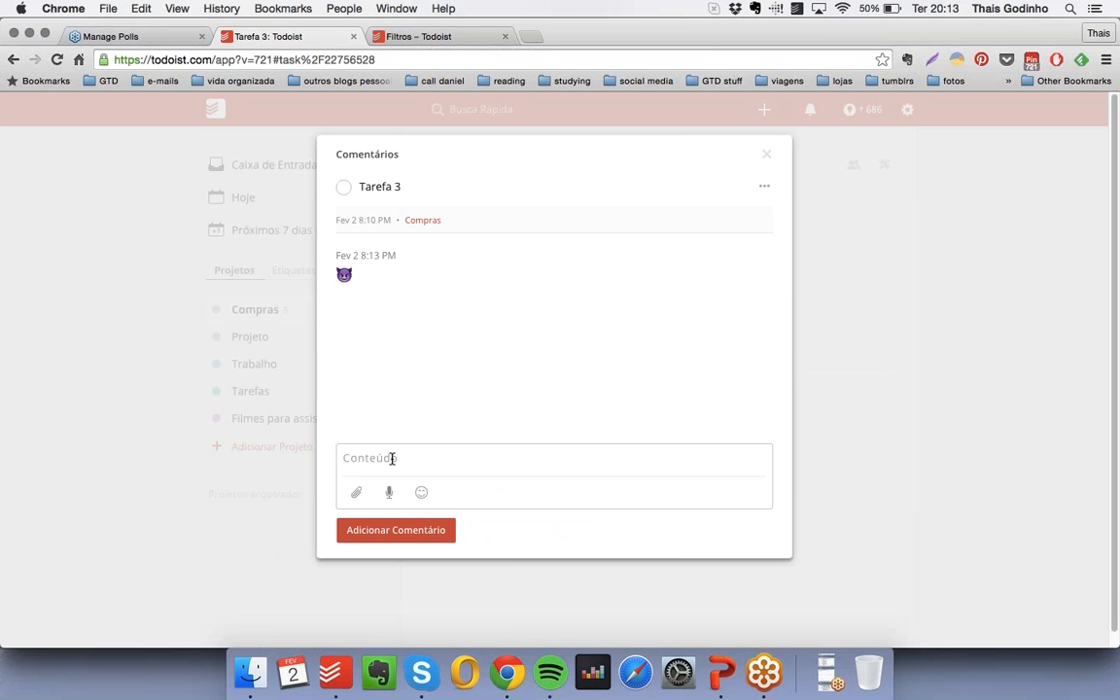
{"action": "type", "text": "Teste"}
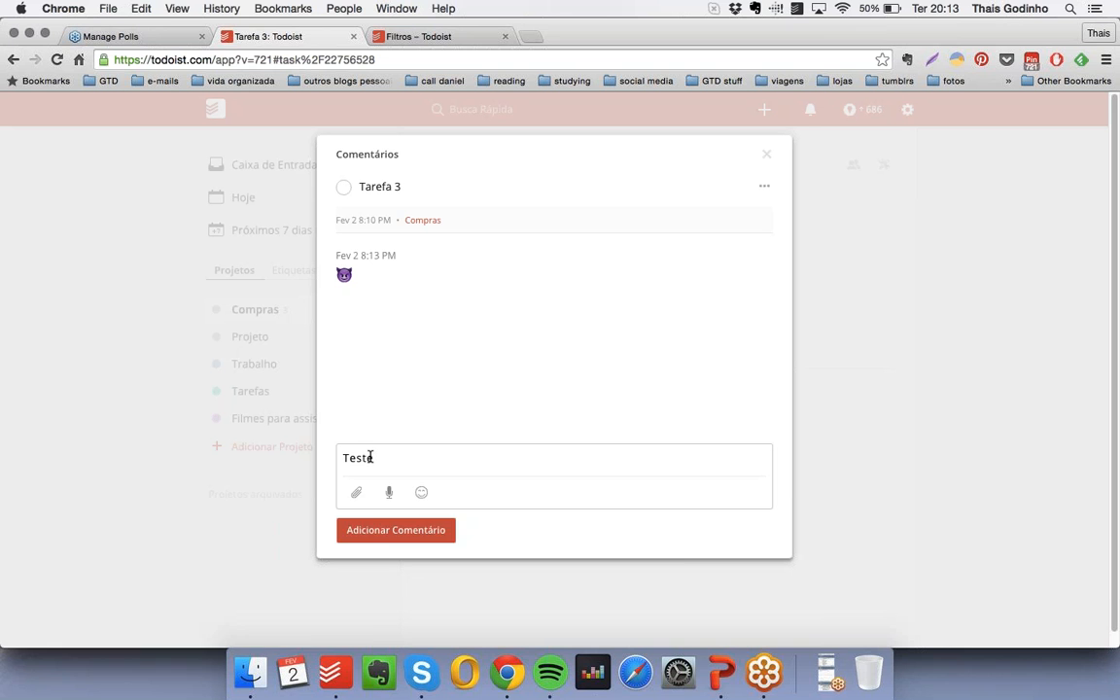
{"action": "left_click", "coordinate": [384, 532]}
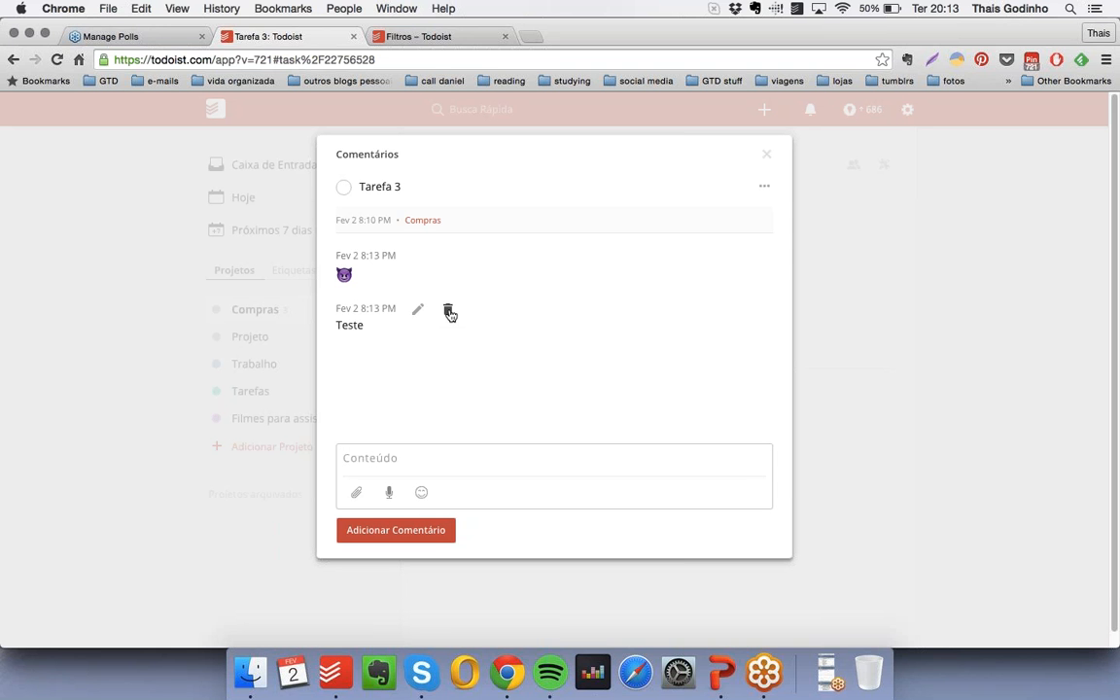
{"action": "left_click", "coordinate": [766, 154]}
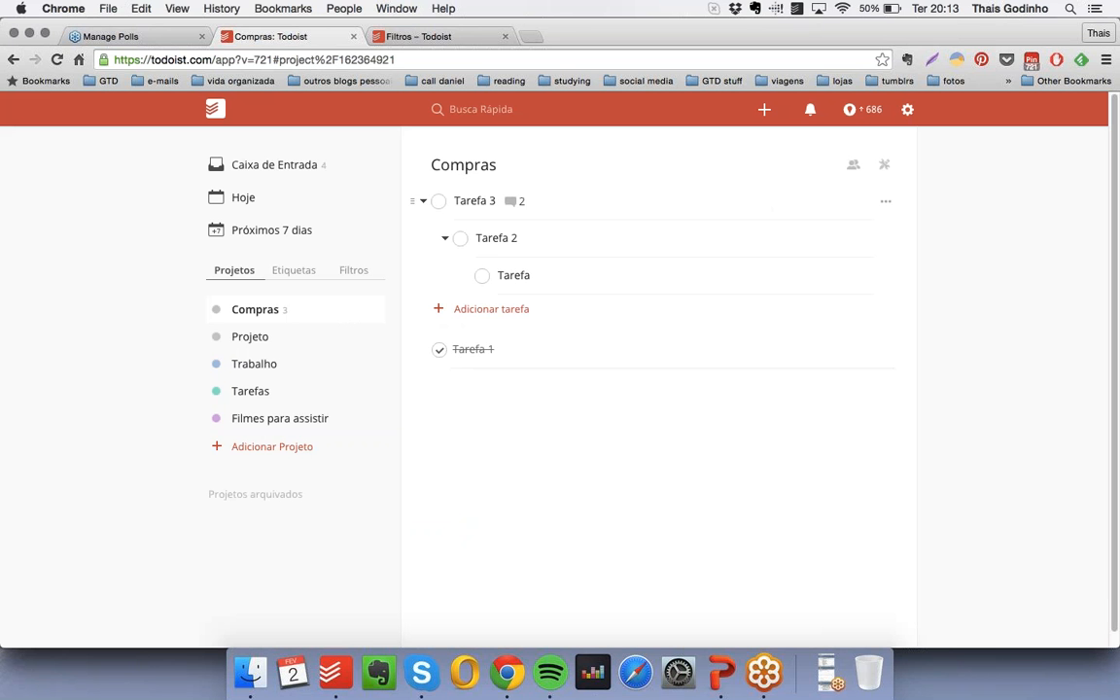
- Add a task named Tarefa X directly above Tarefa 3, leaving no further task entry open
{"action": "left_click", "coordinate": [887, 206]}
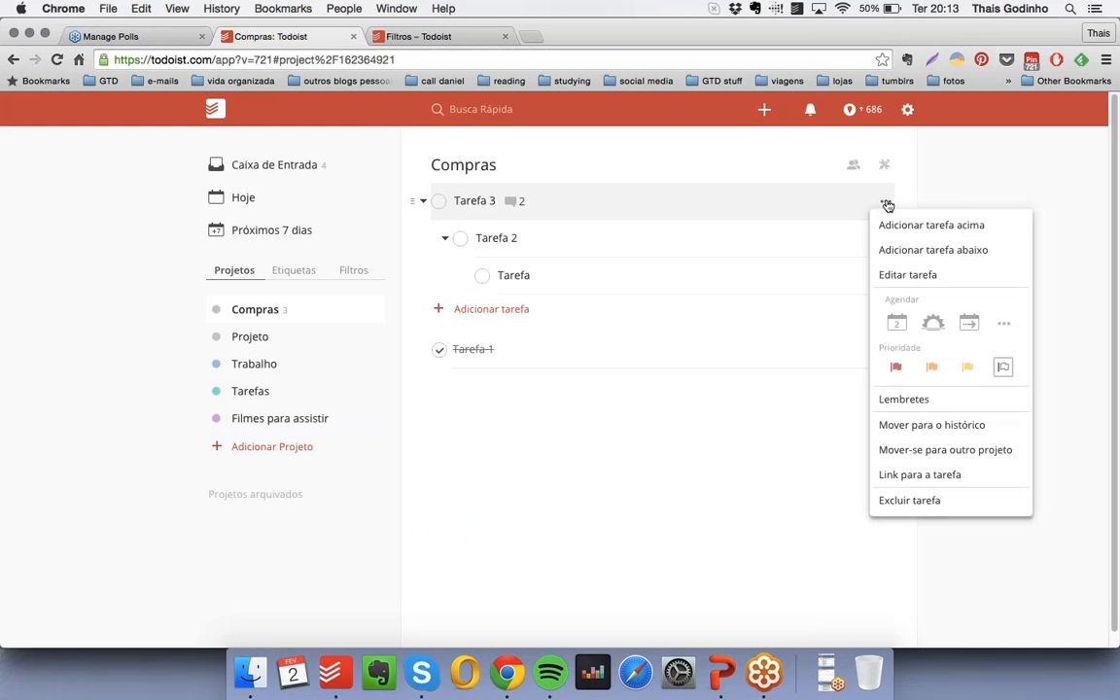
{"action": "left_click", "coordinate": [929, 225]}
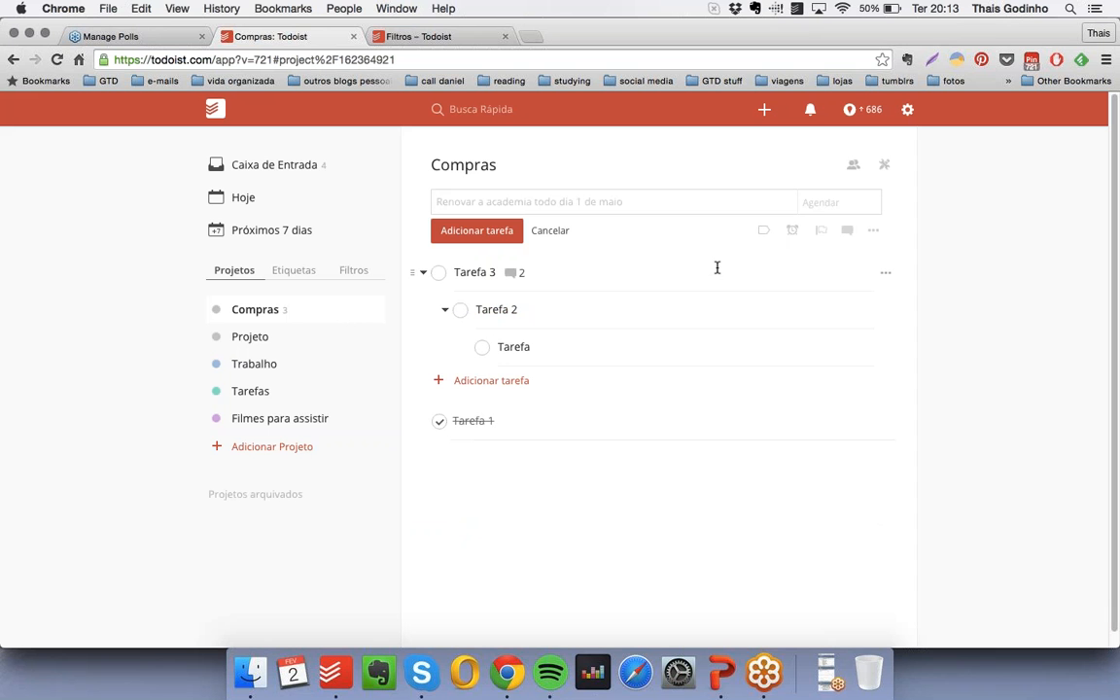
{"action": "type", "text": "Tarefa X"}
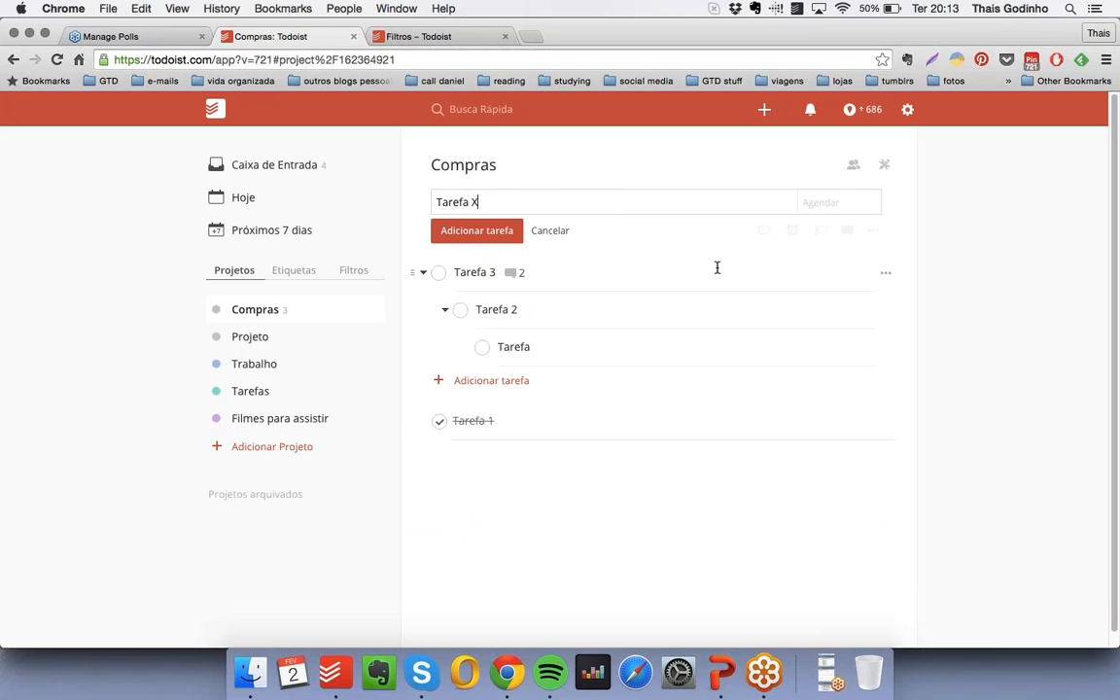
{"action": "key", "text": "Return"}
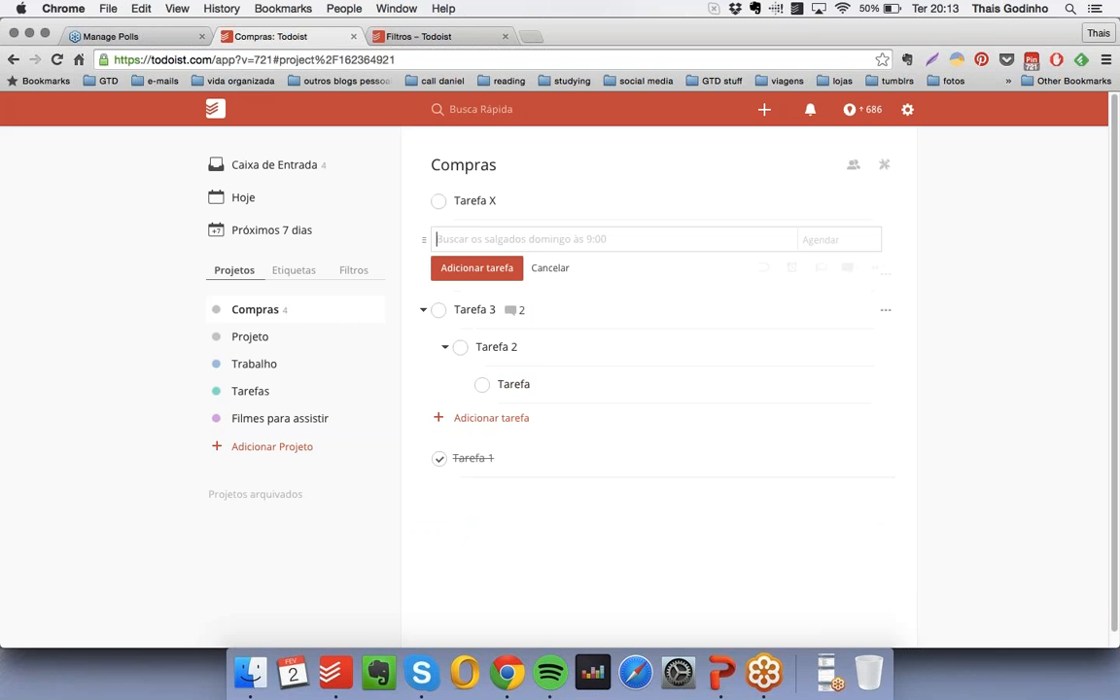
{"action": "left_click", "coordinate": [550, 264]}
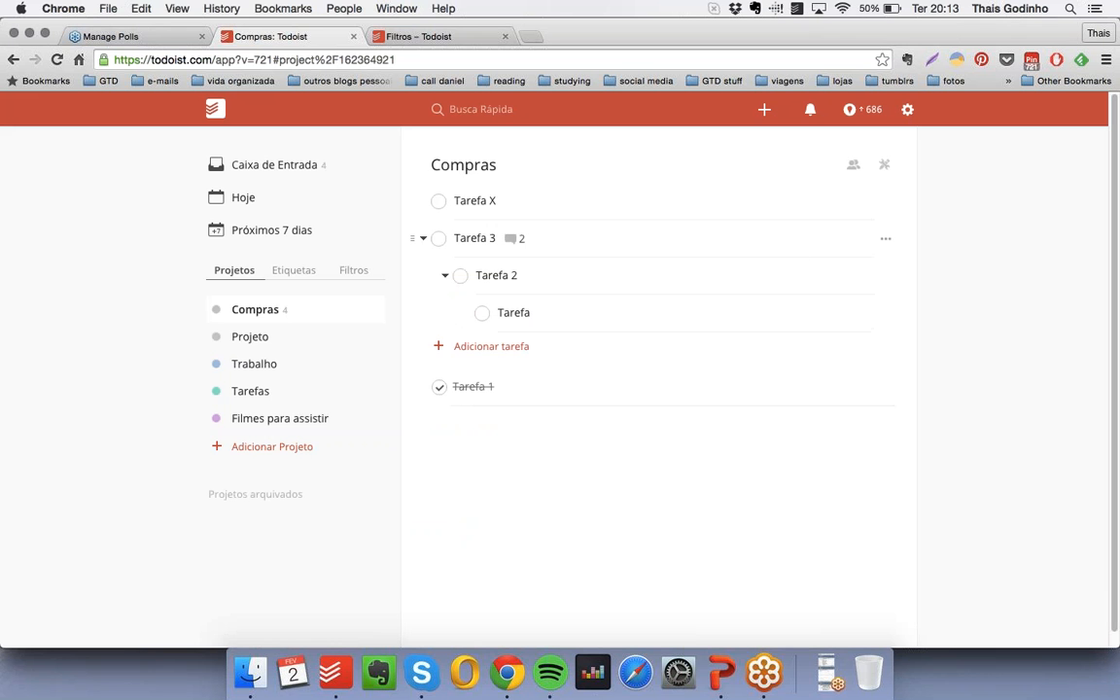
- Add a task named Tarefa Y directly below Tarefa 3 in the Compras project
{"action": "left_click", "coordinate": [886, 241]}
{"action": "left_click", "coordinate": [932, 287]}
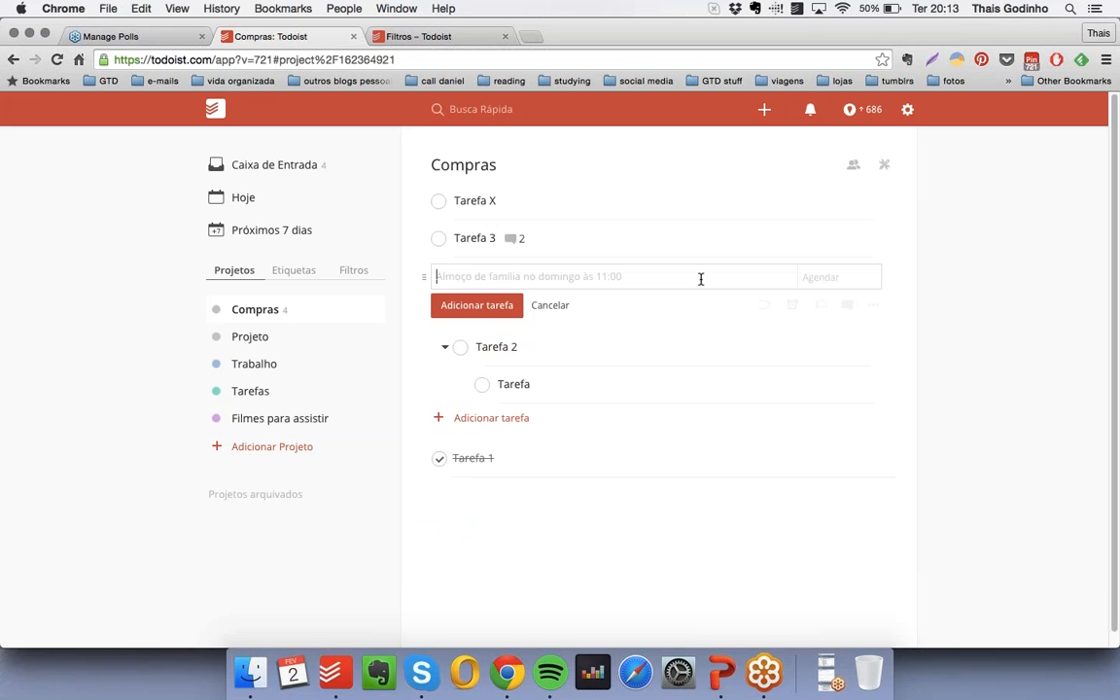
{"action": "type", "text": "Tarefa "}
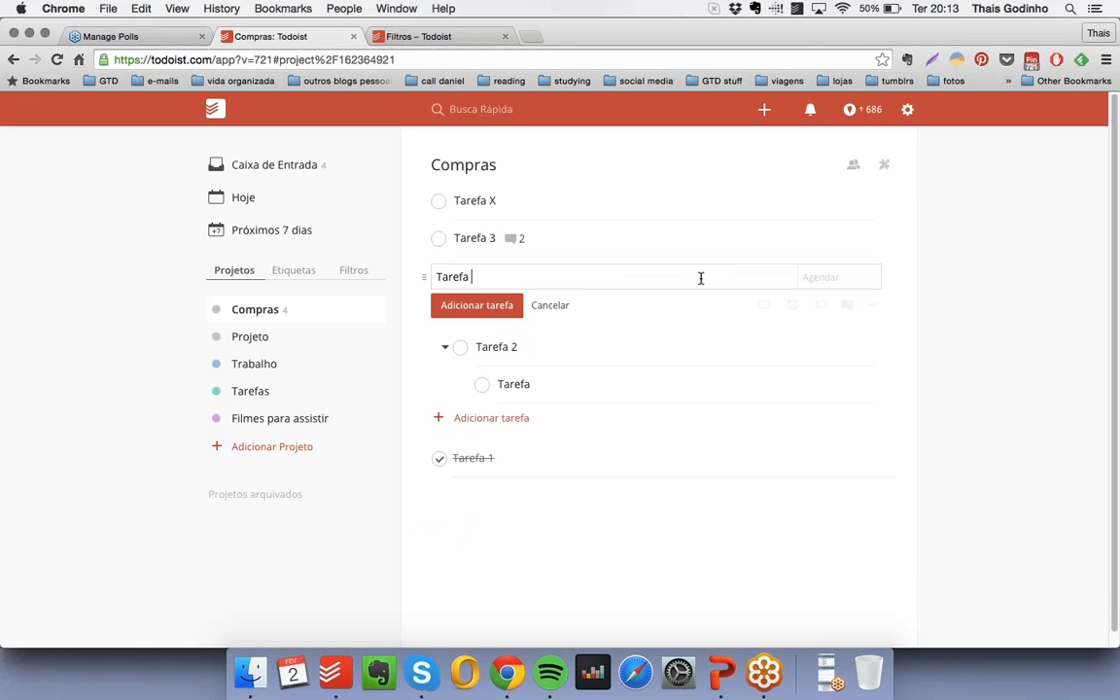
{"action": "type", "text": "Y"}
{"action": "key", "text": "Return"}
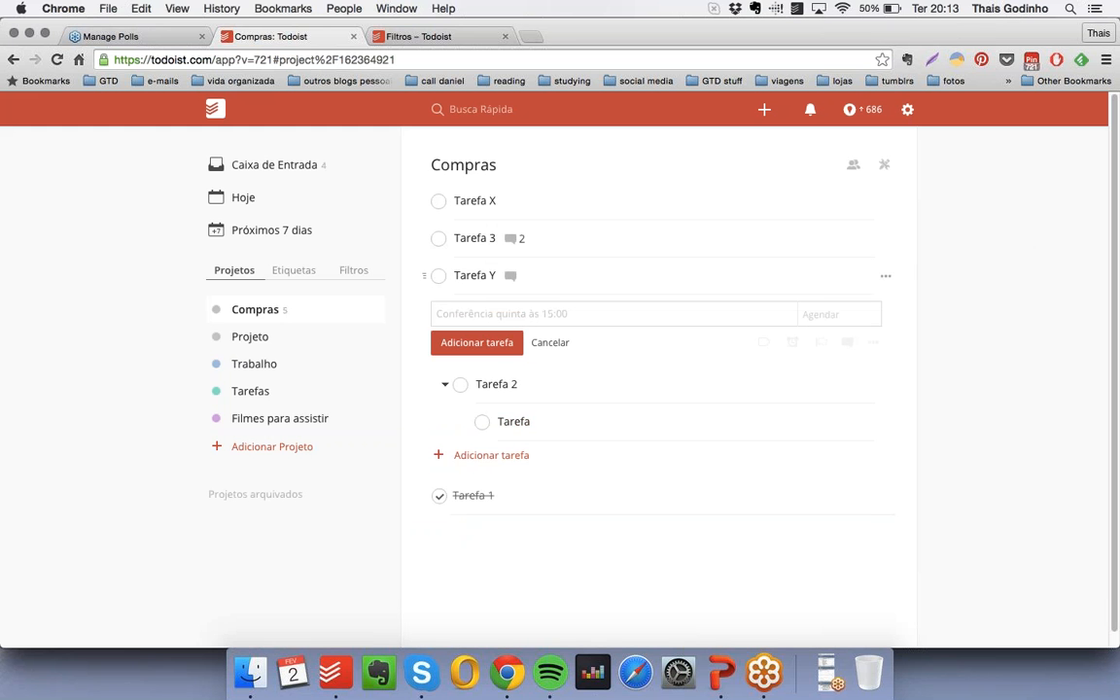
{"action": "left_click", "coordinate": [885, 275]}
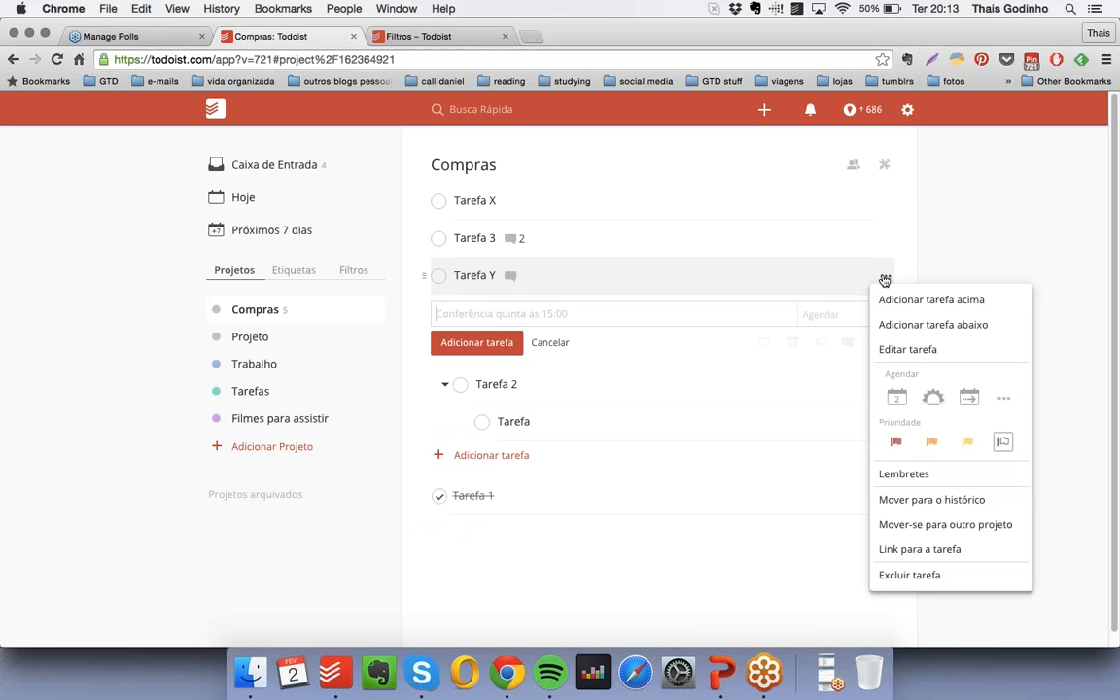
{"action": "left_click", "coordinate": [925, 352]}
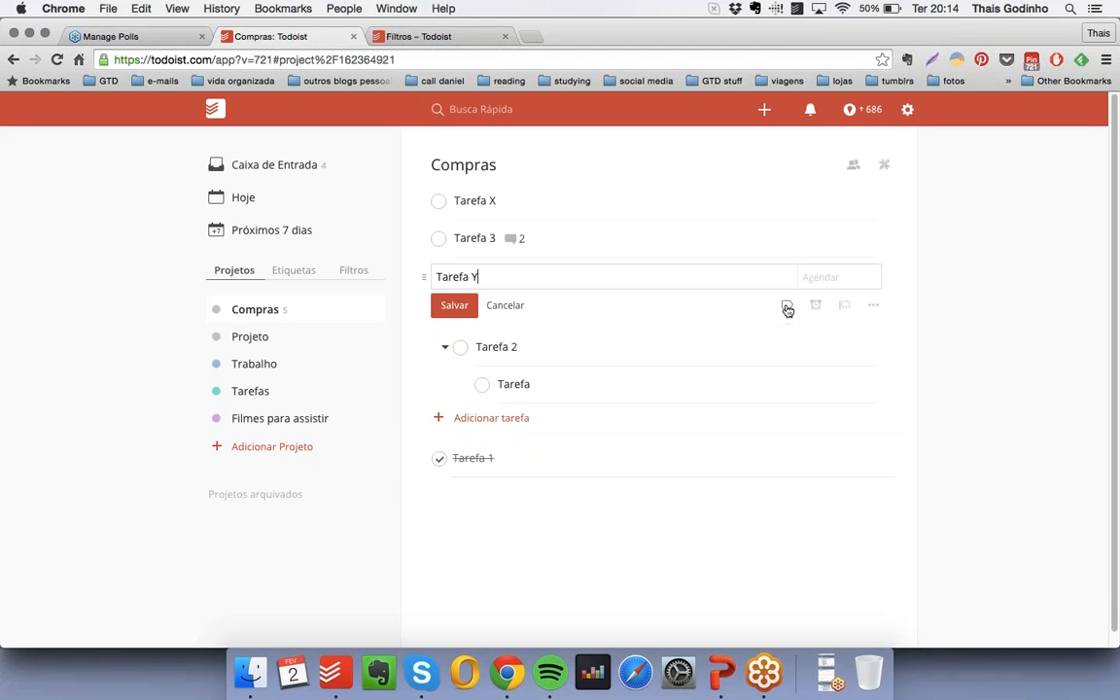
{"action": "left_click", "coordinate": [788, 308]}
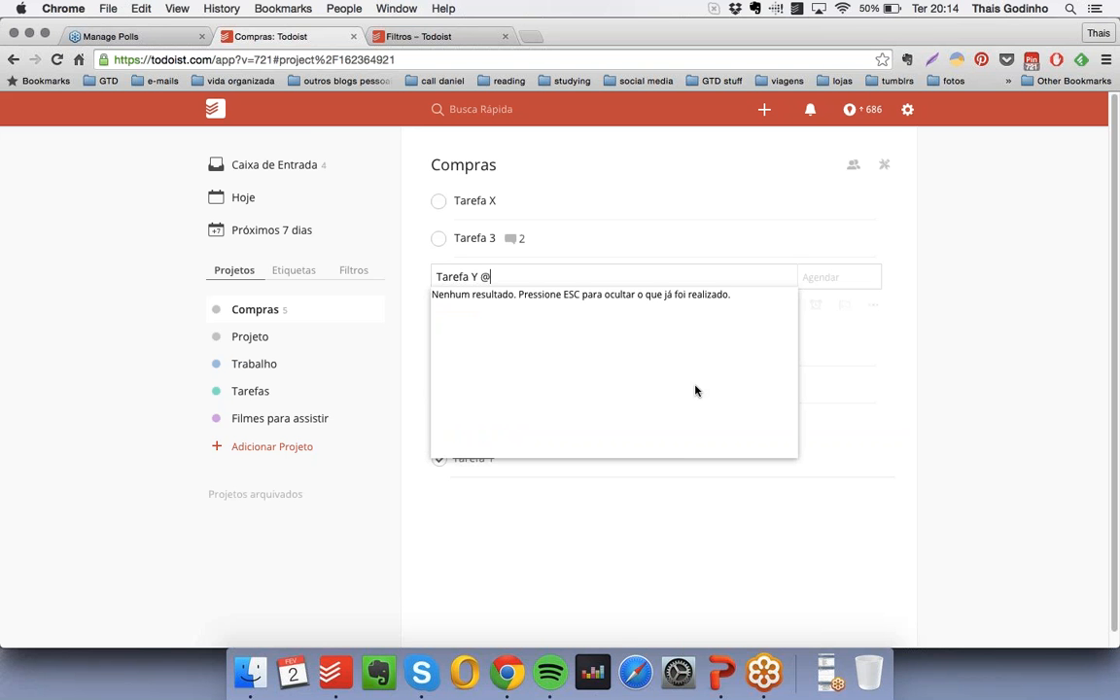
{"action": "type", "text": "escritorio"}
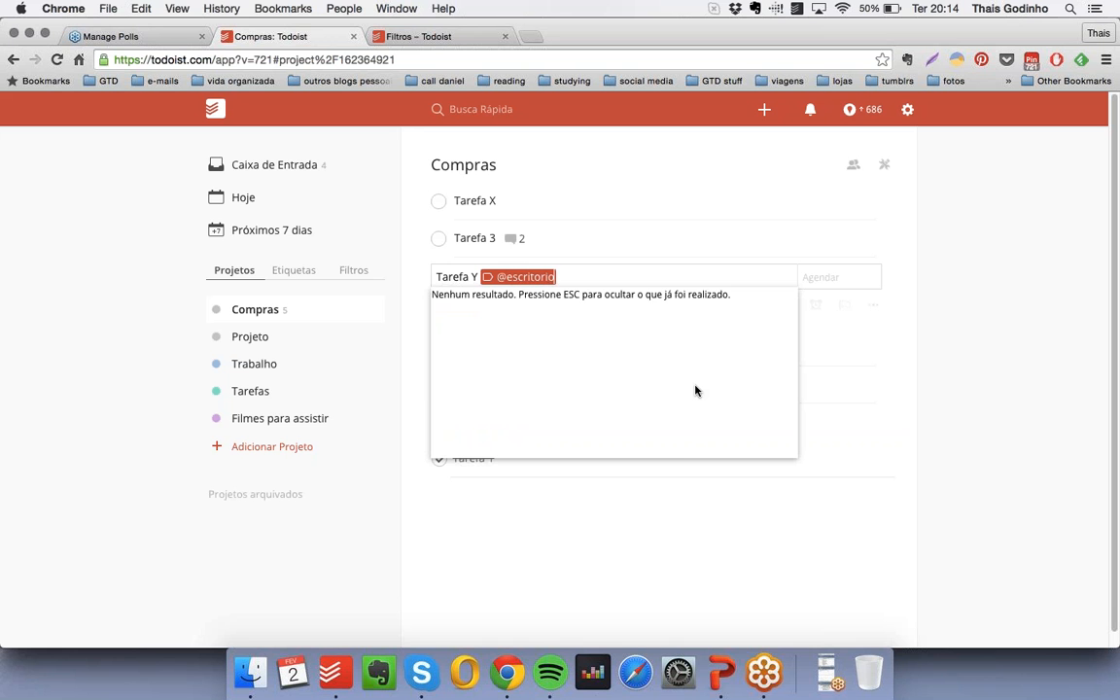
{"action": "key", "text": "Escape"}
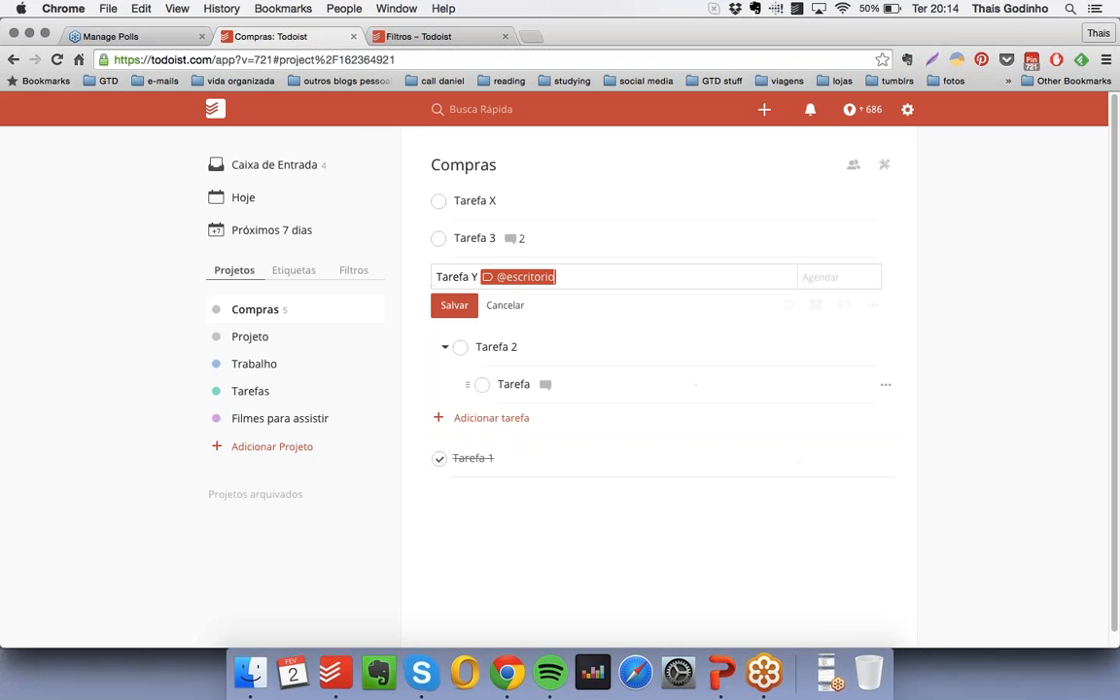
{"action": "left_click", "coordinate": [454, 305]}
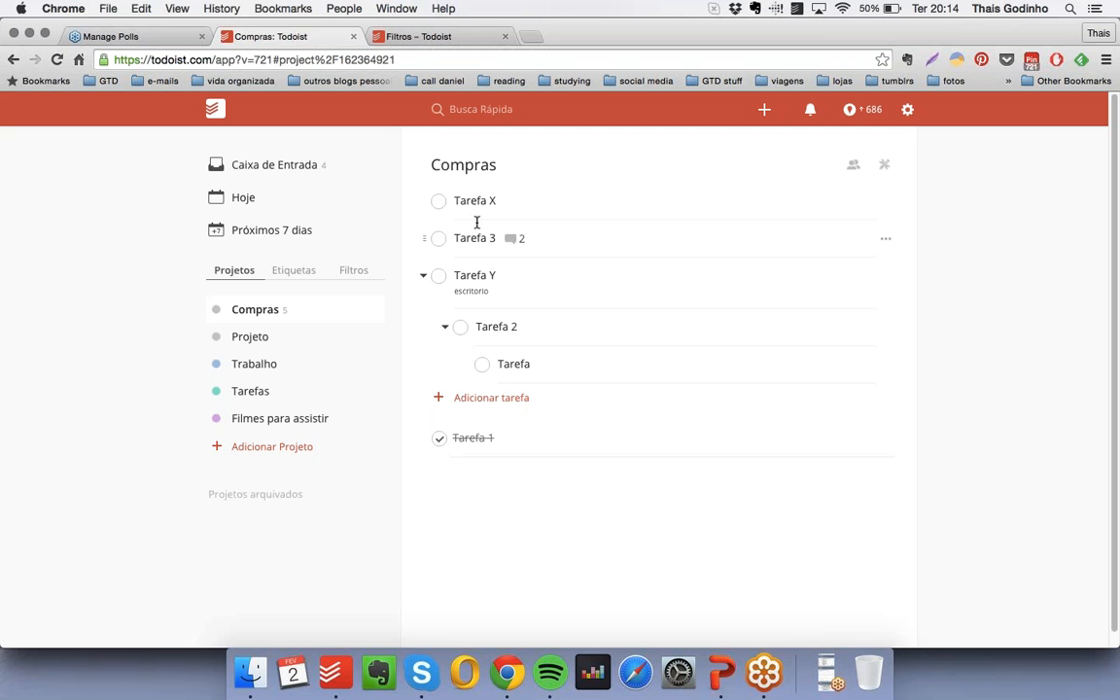
- View the tasks labelled escritorio and return to the Compras project
{"action": "left_click", "coordinate": [300, 273]}
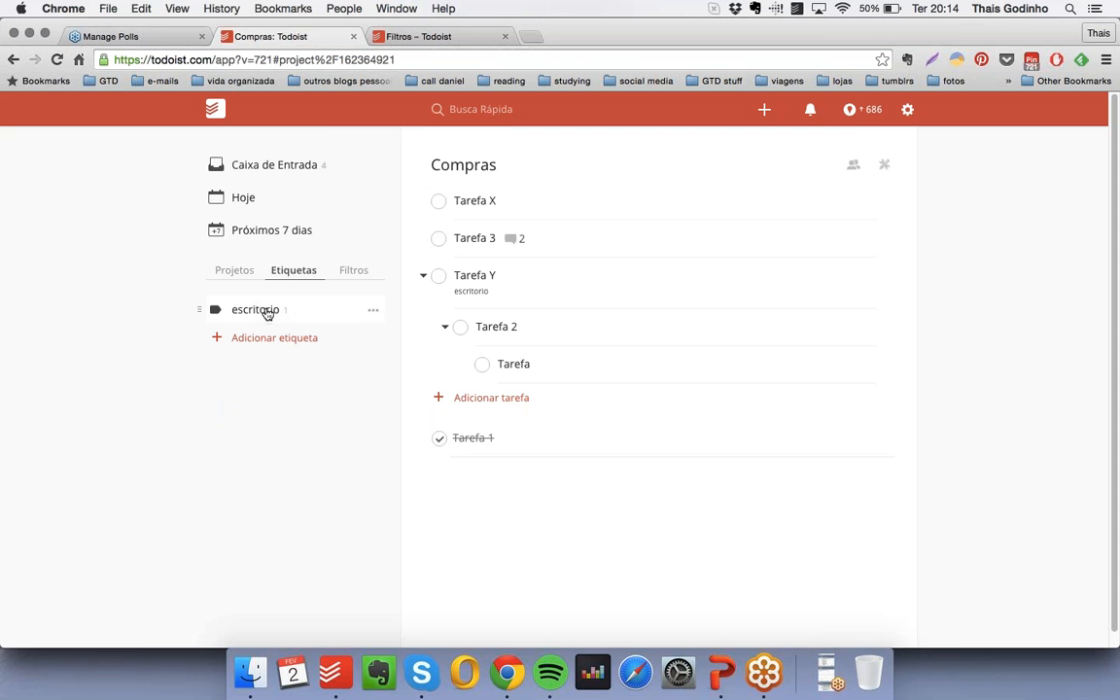
{"action": "left_click", "coordinate": [267, 311]}
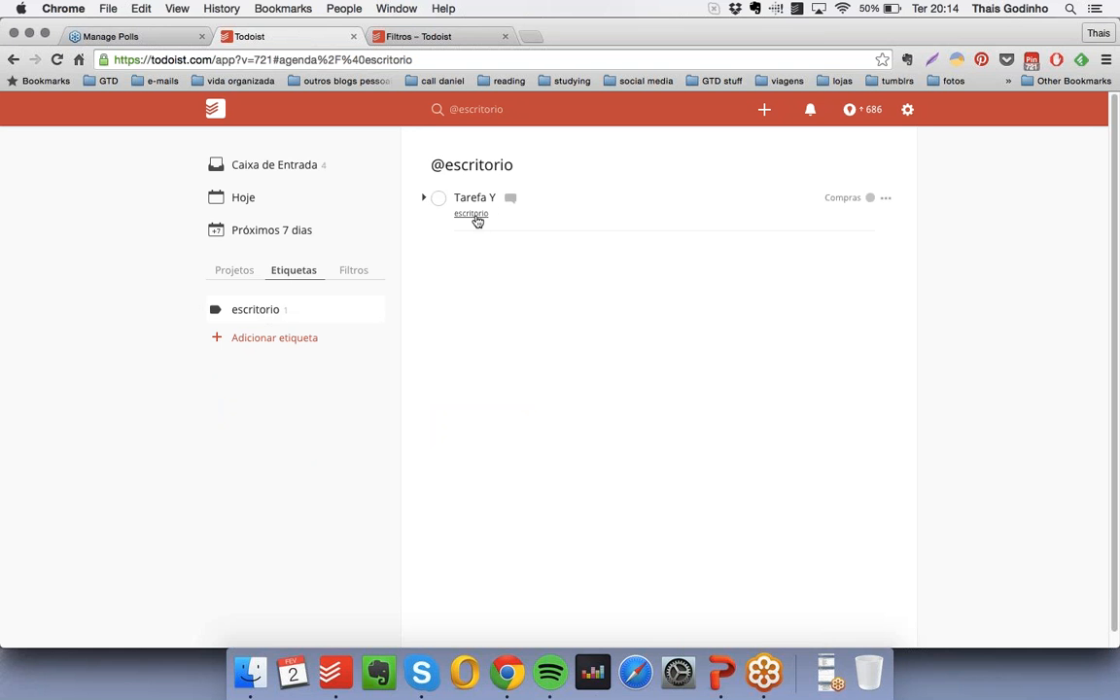
{"action": "left_click", "coordinate": [236, 271]}
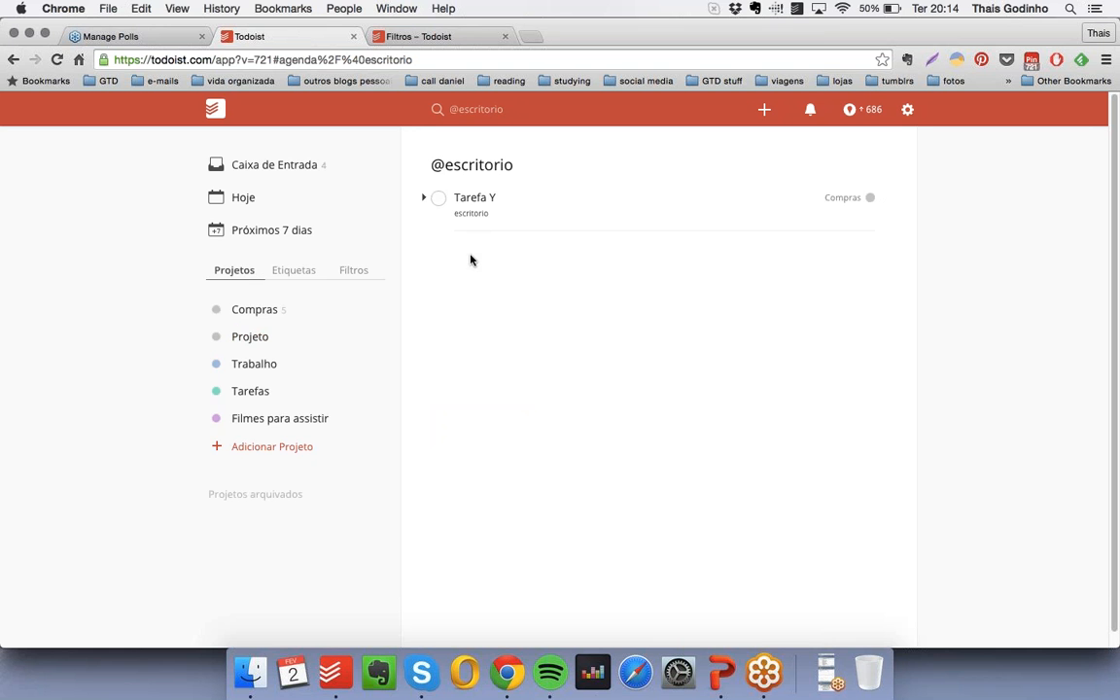
{"action": "left_click", "coordinate": [273, 310]}
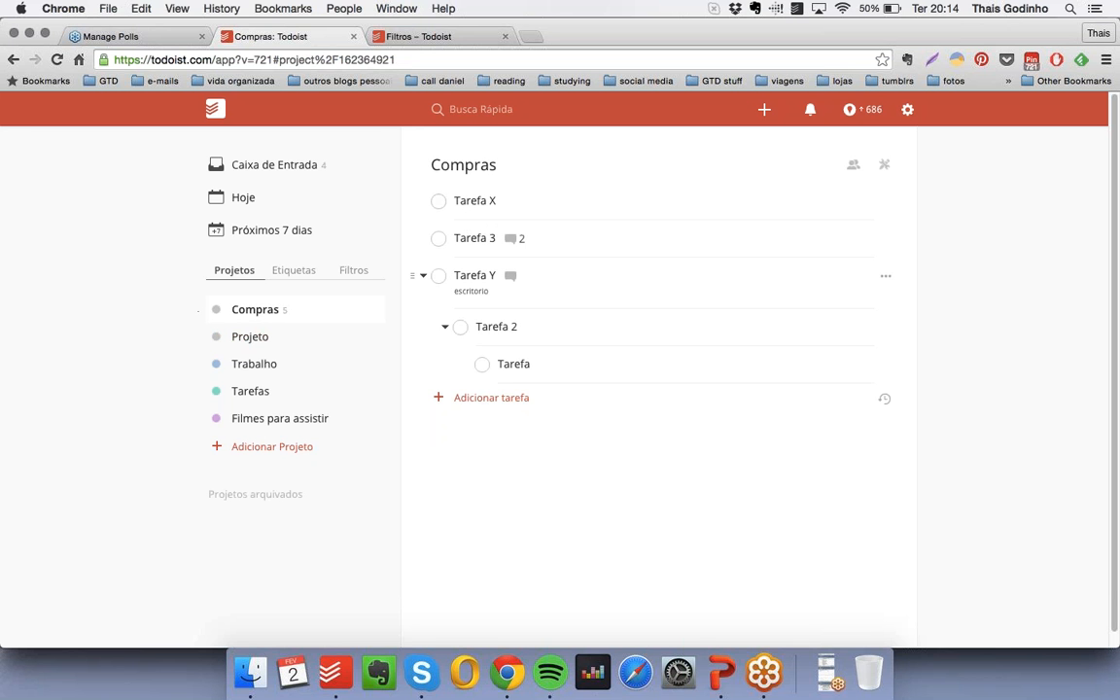
- Add a location reminder to Tarefa Y for Mercado Municipal do Ipiranga, triggered on arrival (Quando eu chegar)
{"action": "left_click", "coordinate": [886, 277]}
{"action": "left_click", "coordinate": [920, 350]}
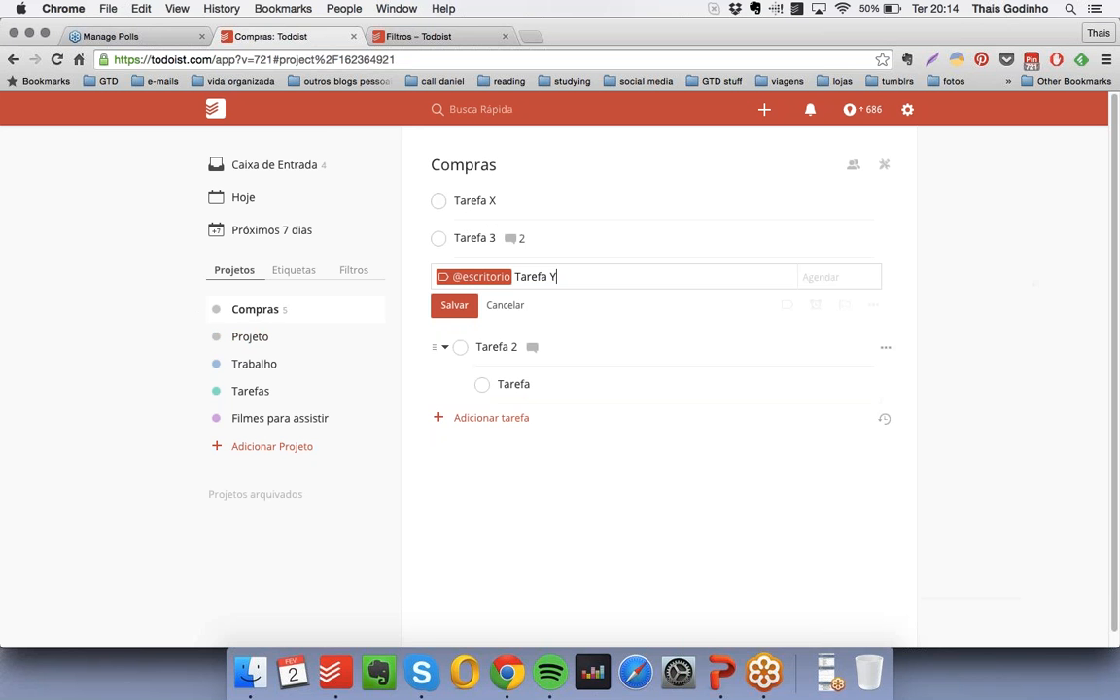
{"action": "left_click", "coordinate": [816, 307]}
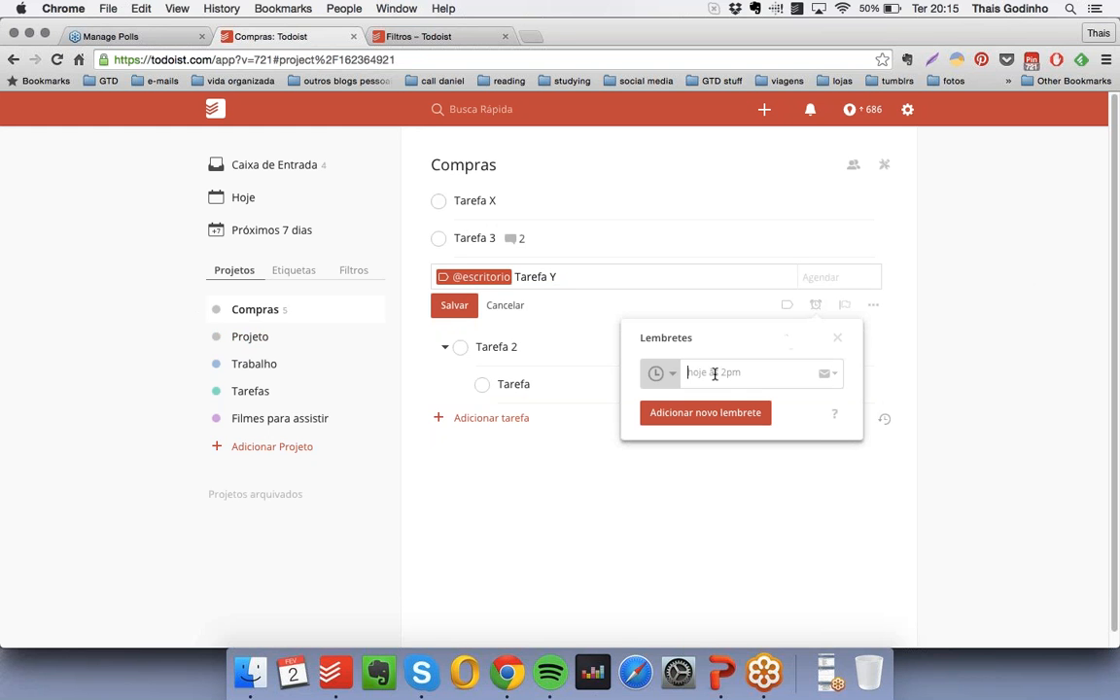
{"action": "left_click", "coordinate": [660, 373]}
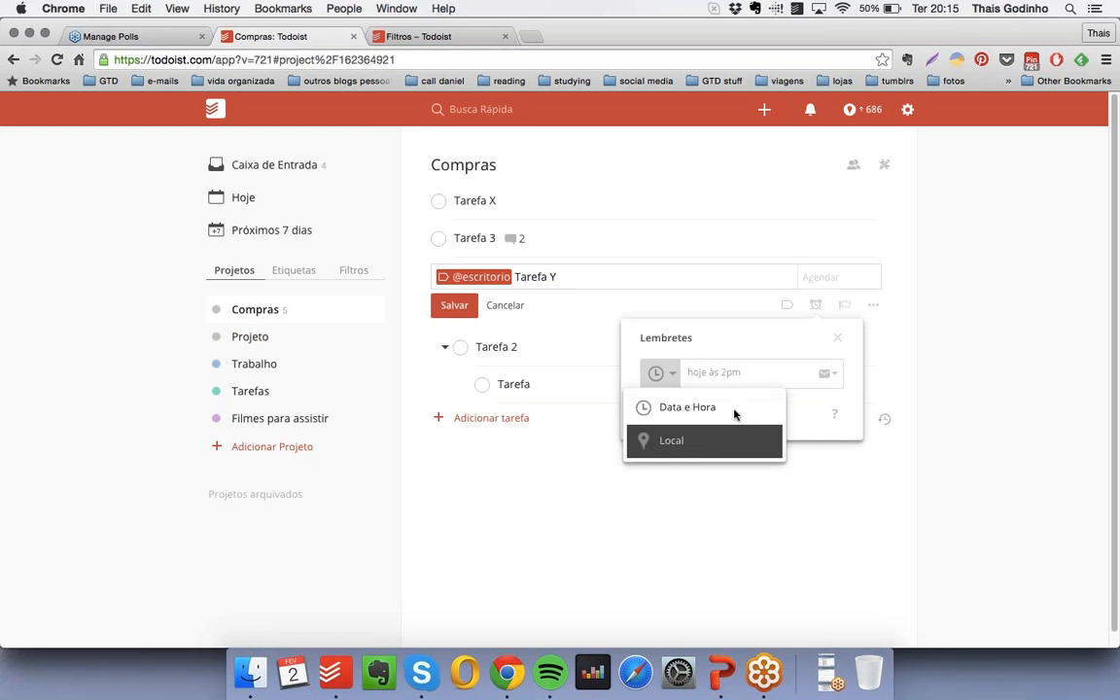
{"action": "left_click", "coordinate": [685, 442]}
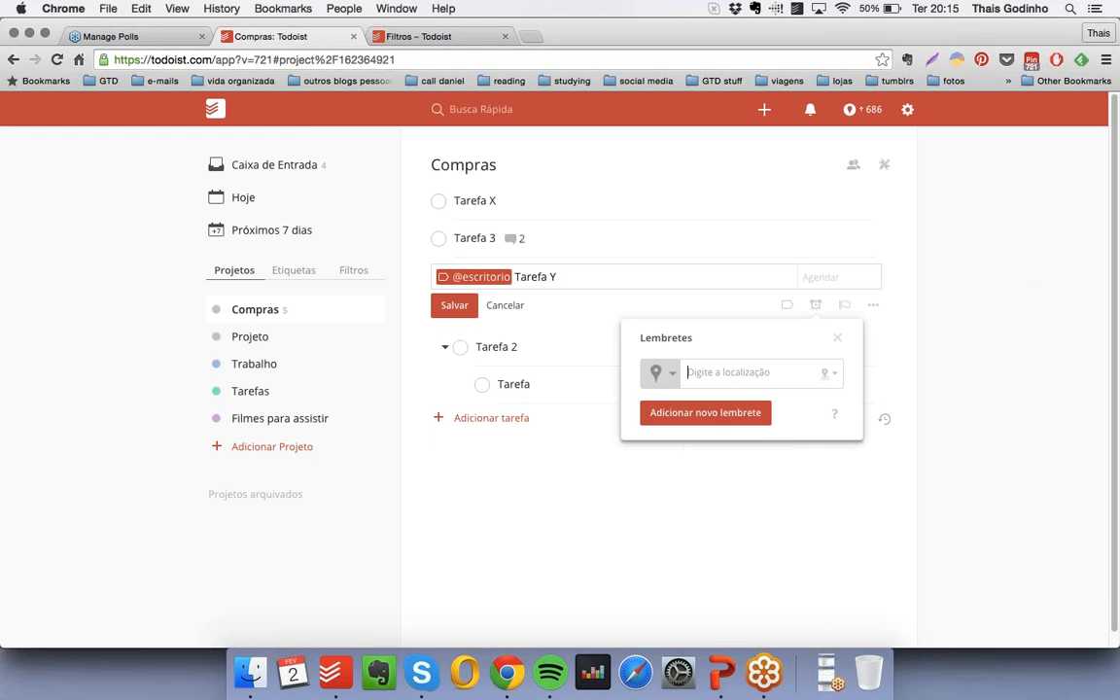
{"action": "left_click", "coordinate": [829, 373]}
{"action": "left_click", "coordinate": [829, 374]}
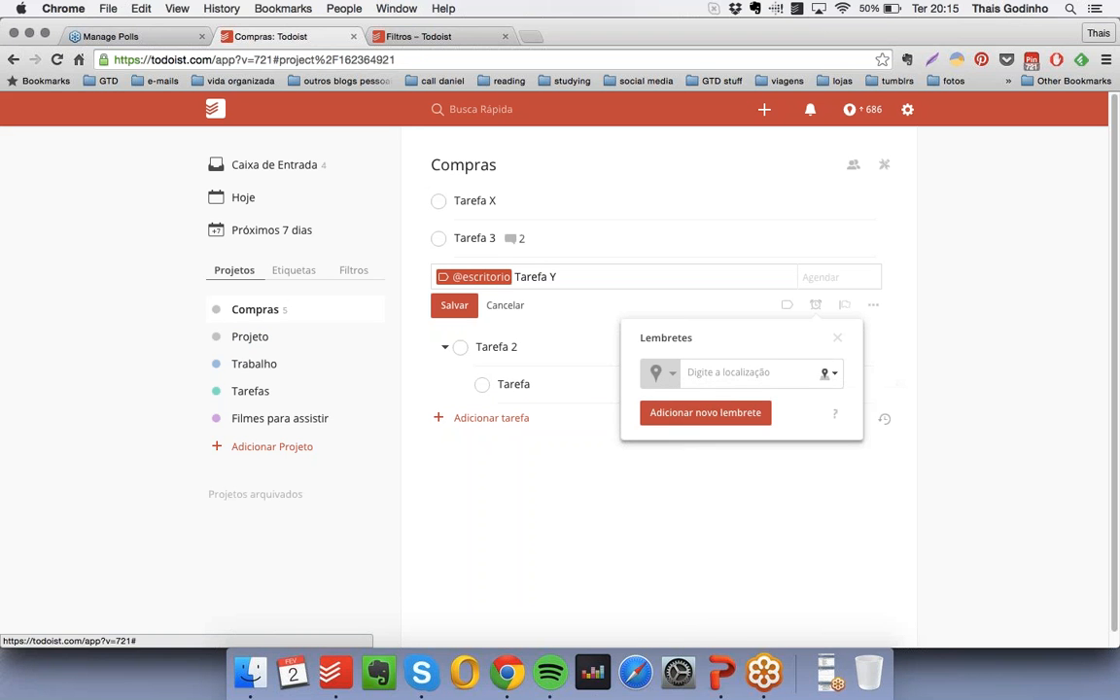
{"action": "left_click", "coordinate": [828, 373]}
{"action": "left_click", "coordinate": [778, 465]}
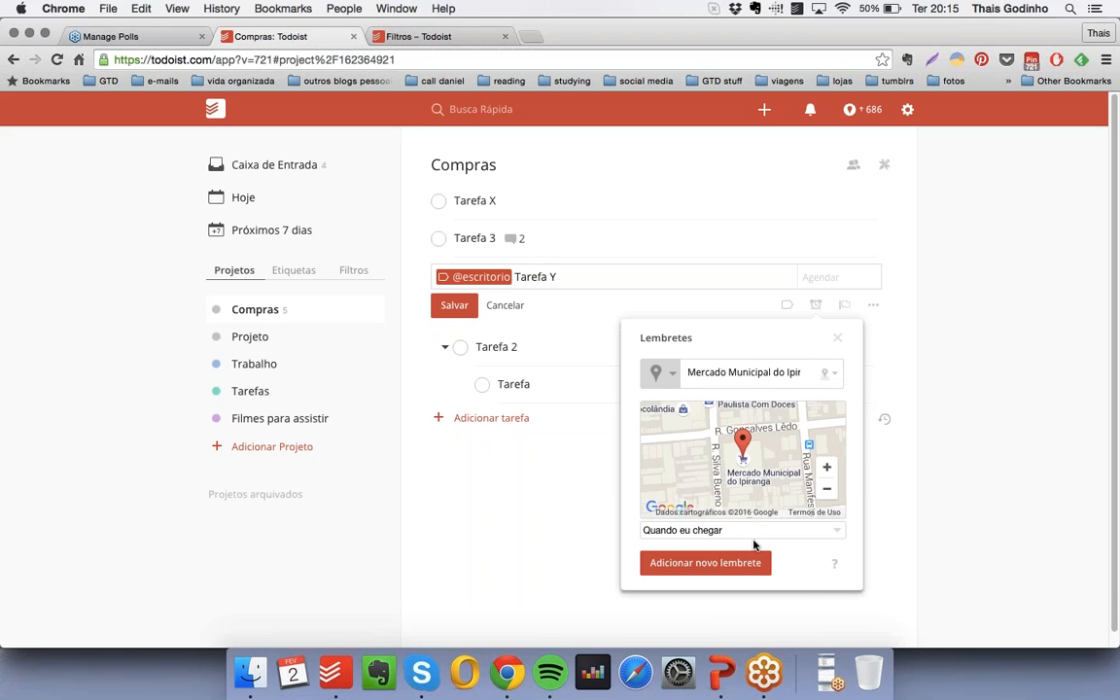
{"action": "left_click", "coordinate": [797, 533]}
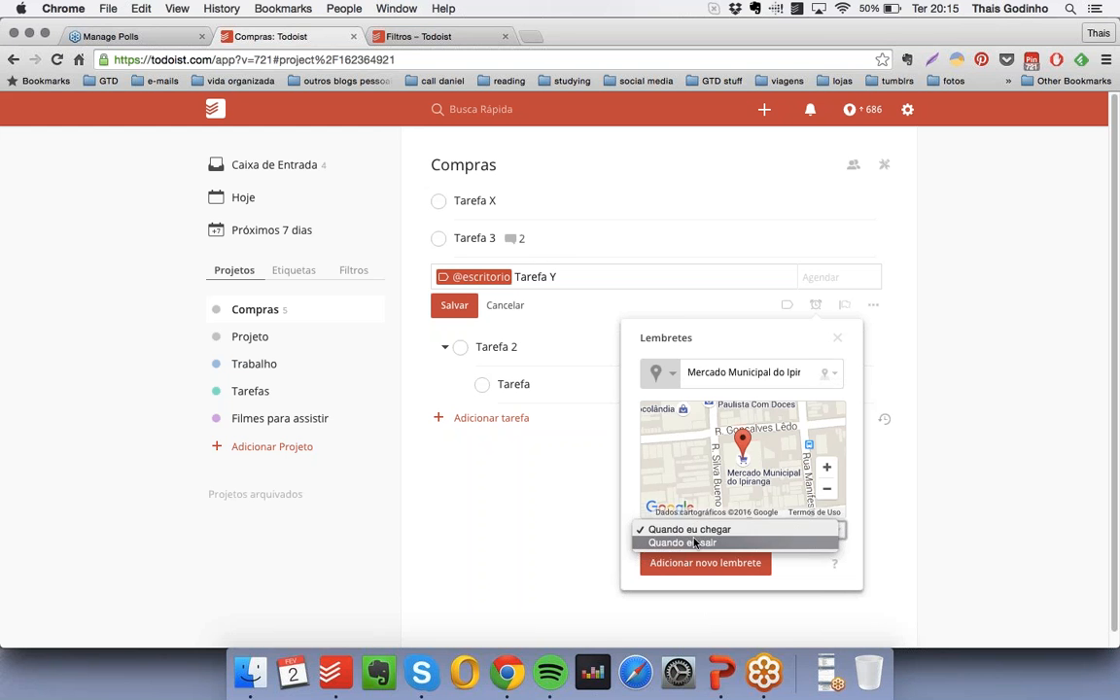
{"action": "left_click", "coordinate": [854, 531]}
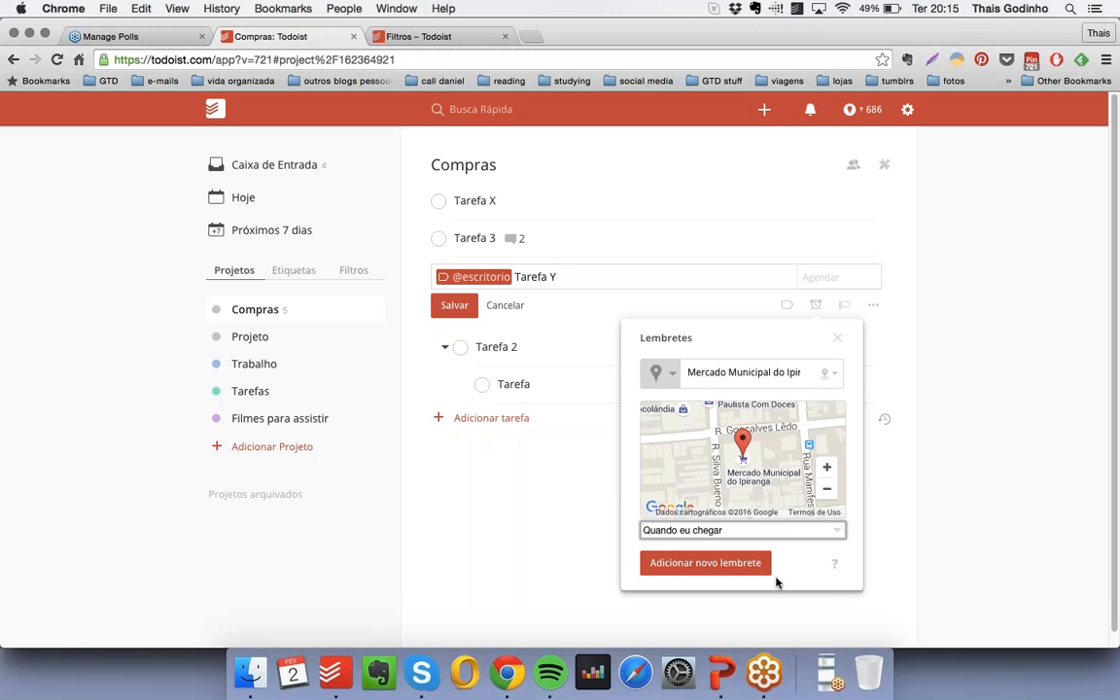
{"action": "left_click", "coordinate": [722, 564]}
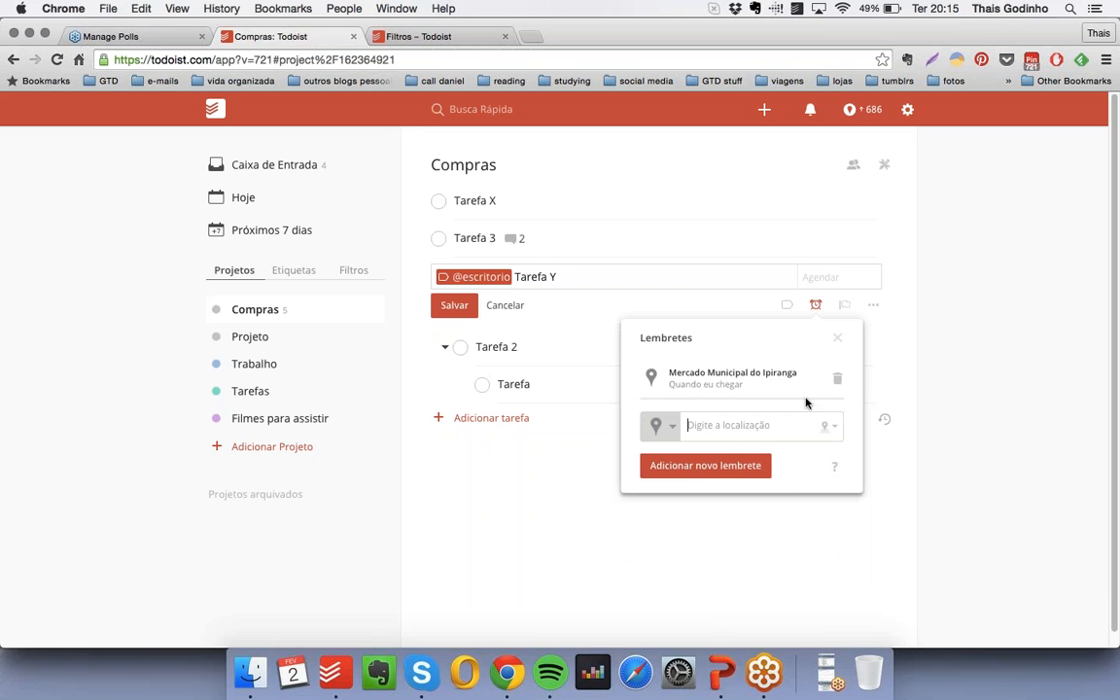
- Add a date and time reminder to Tarefa Y for Hoje às 14:00 and check the notification methods available for reminders
{"action": "left_click", "coordinate": [661, 426]}
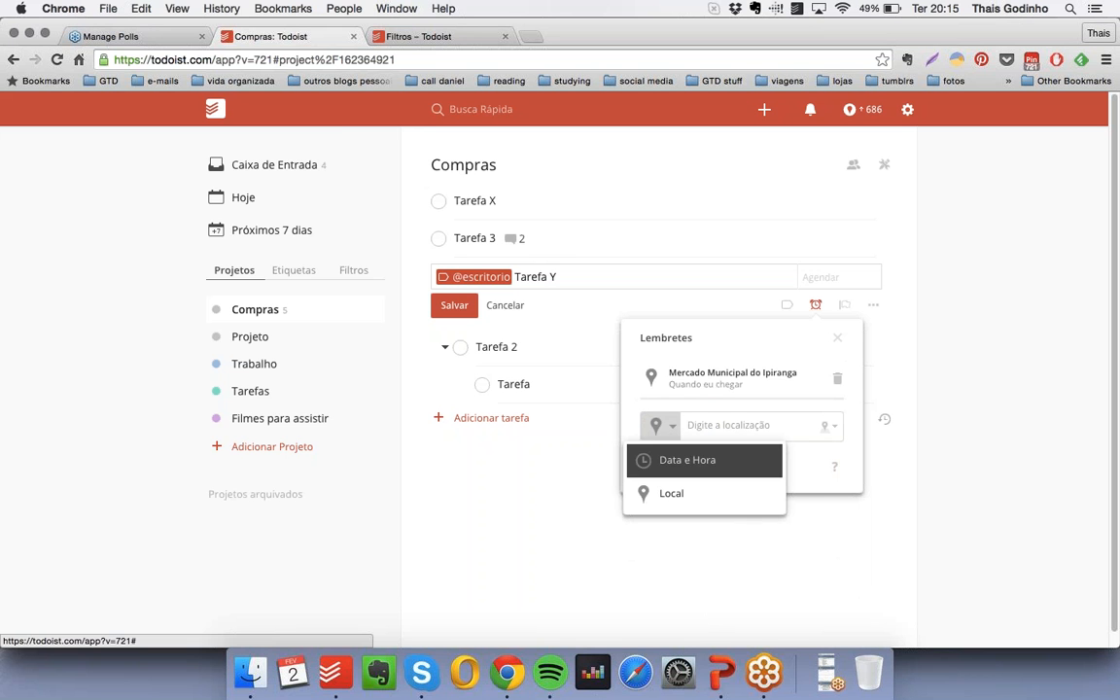
{"action": "left_click", "coordinate": [662, 460]}
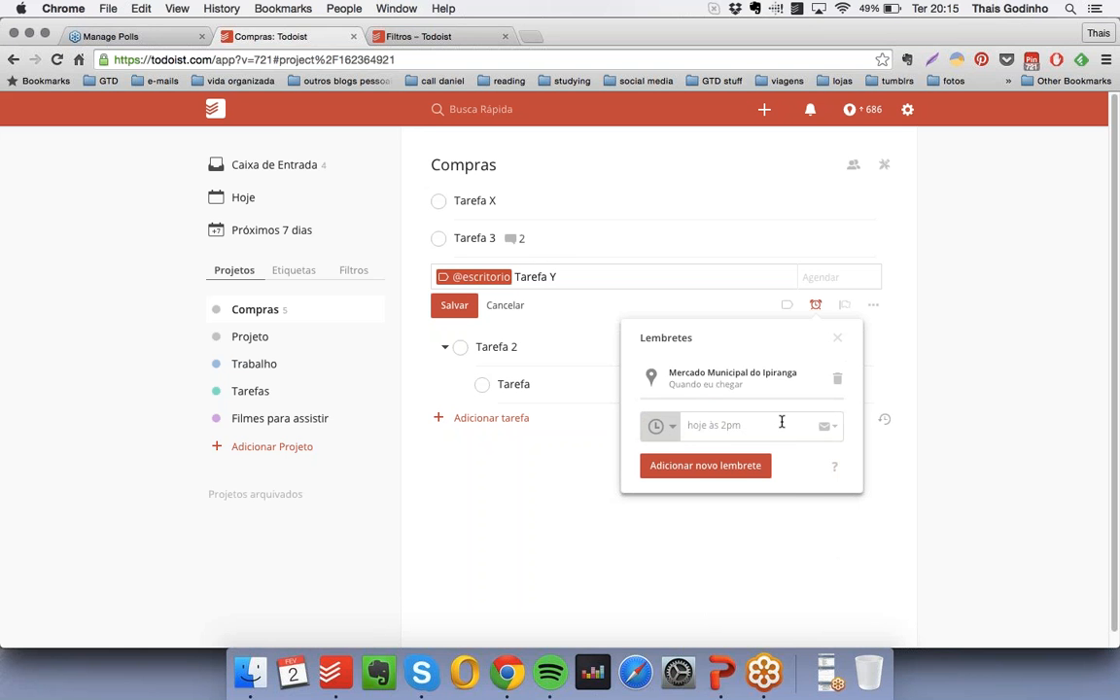
{"action": "type", "text": "Hoje às 14:00"}
{"action": "key", "text": "Return"}
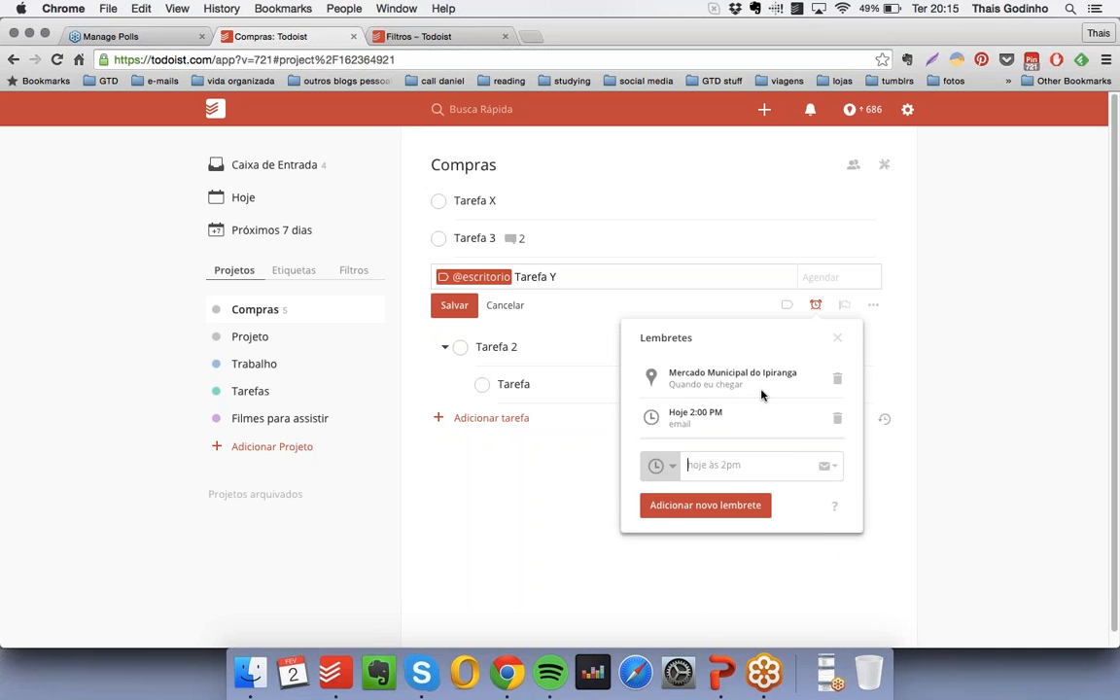
{"action": "left_click", "coordinate": [833, 466]}
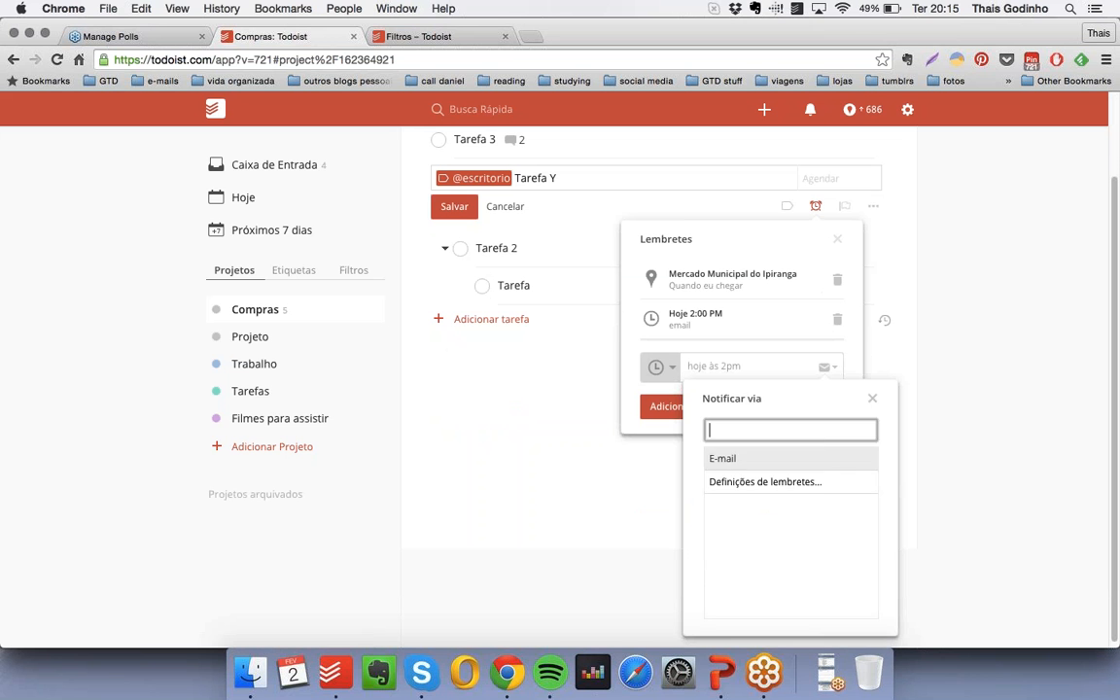
{"action": "left_click", "coordinate": [872, 398]}
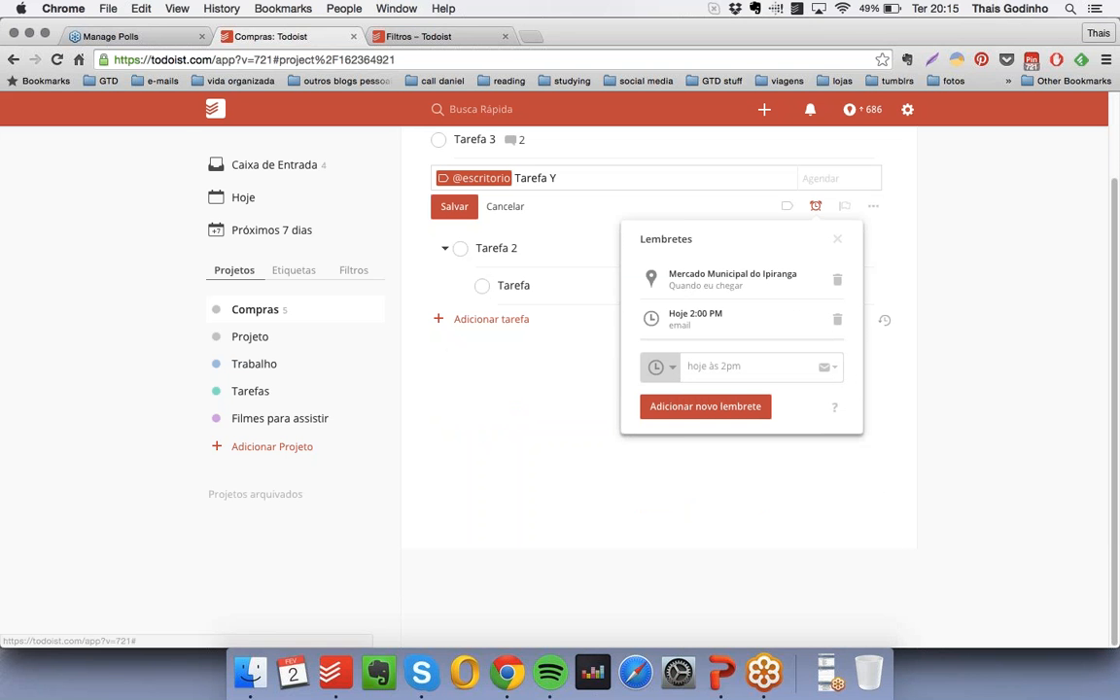
{"action": "left_click", "coordinate": [840, 241]}
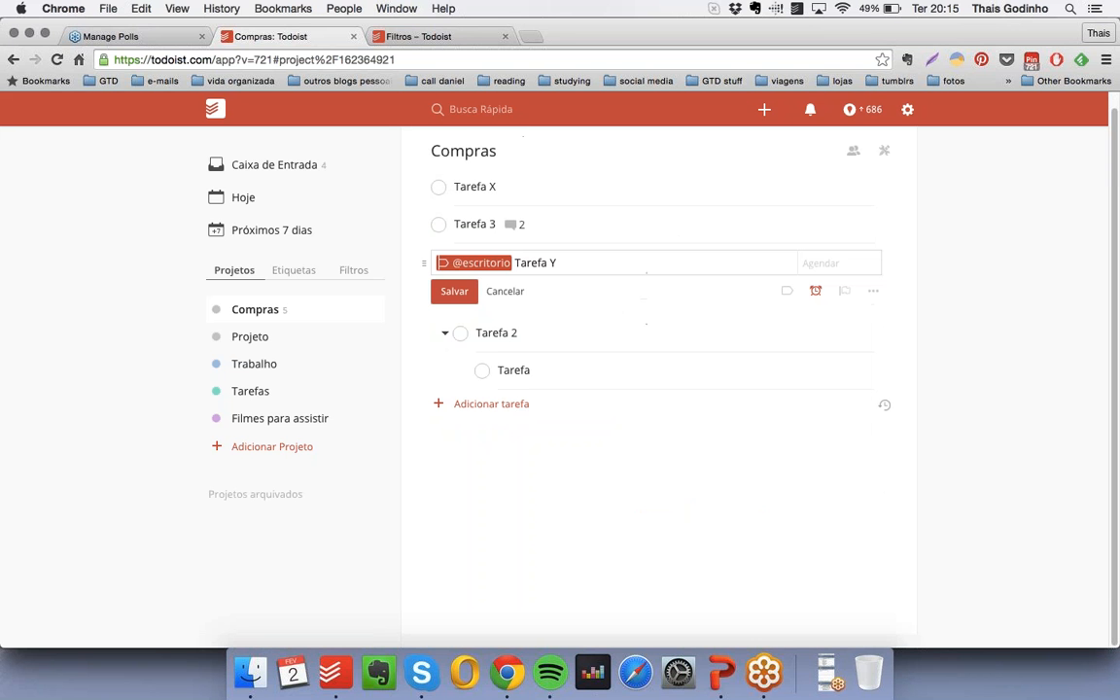
- Set the priority of Tarefa Y to Prioridade 2 and save the task
{"action": "left_click", "coordinate": [845, 293]}
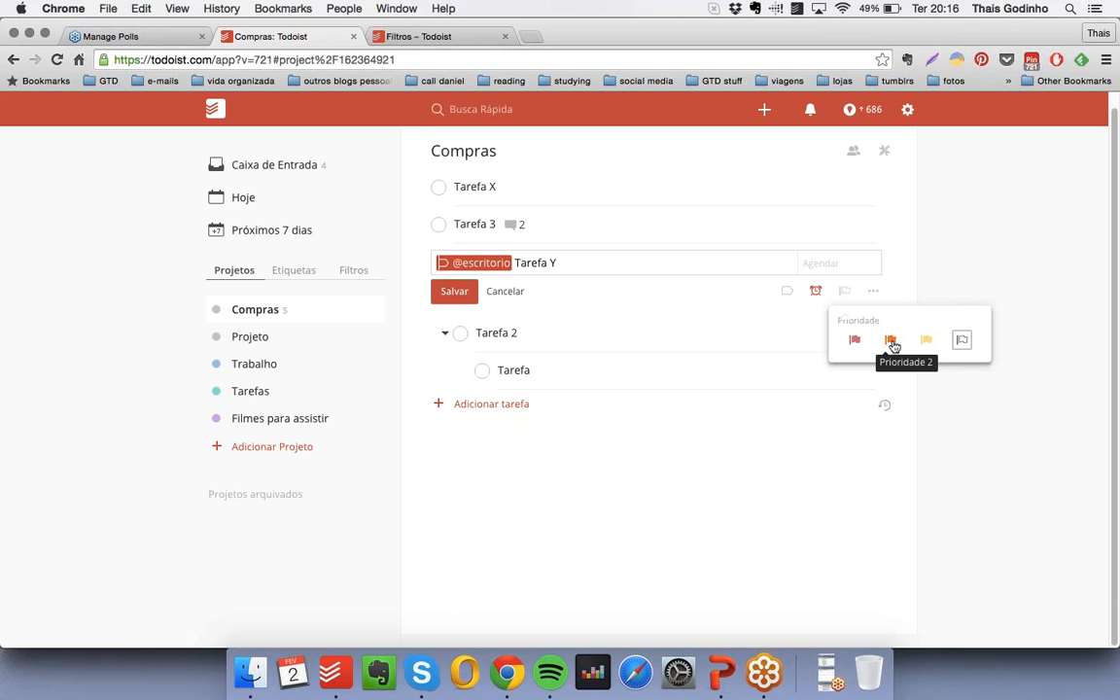
{"action": "left_click", "coordinate": [892, 340]}
{"action": "left_click", "coordinate": [454, 291]}
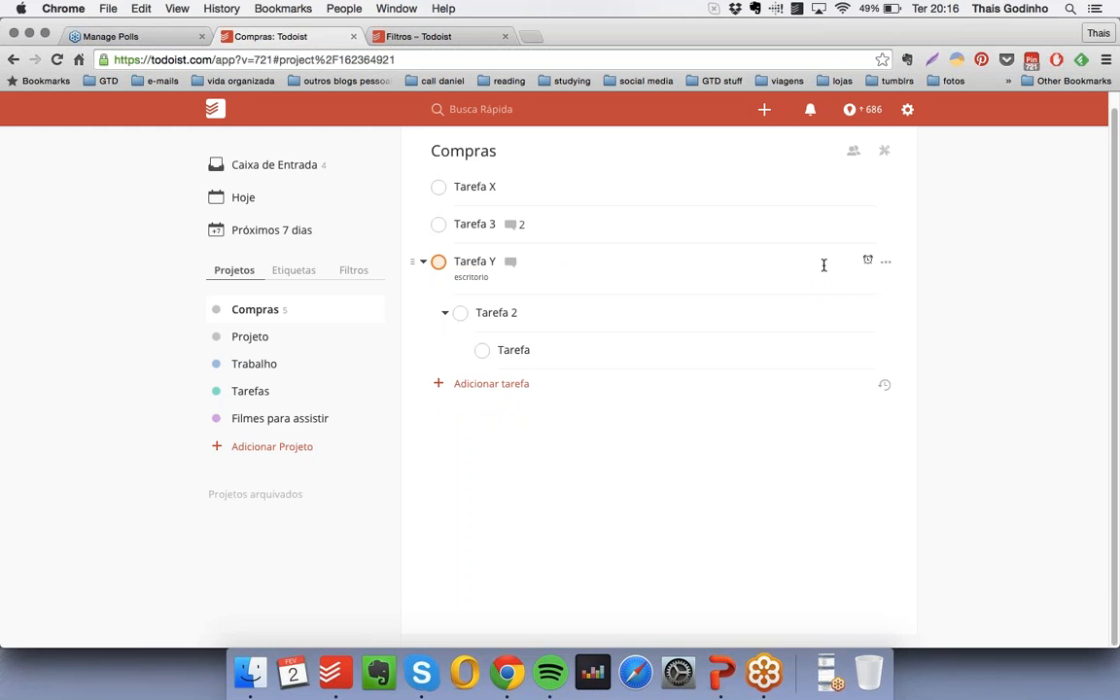
- Edit Tarefa Y again, change its priority to Prioridade 3 and save the task
{"action": "left_click", "coordinate": [884, 262]}
{"action": "left_click", "coordinate": [890, 333]}
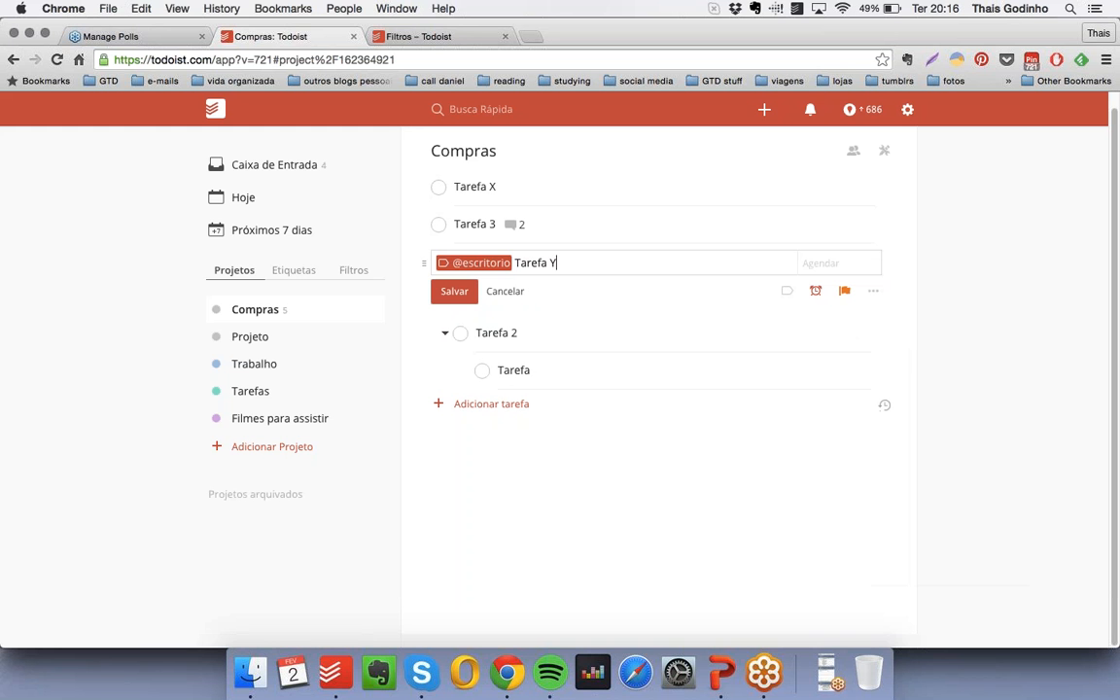
{"action": "left_click", "coordinate": [844, 290]}
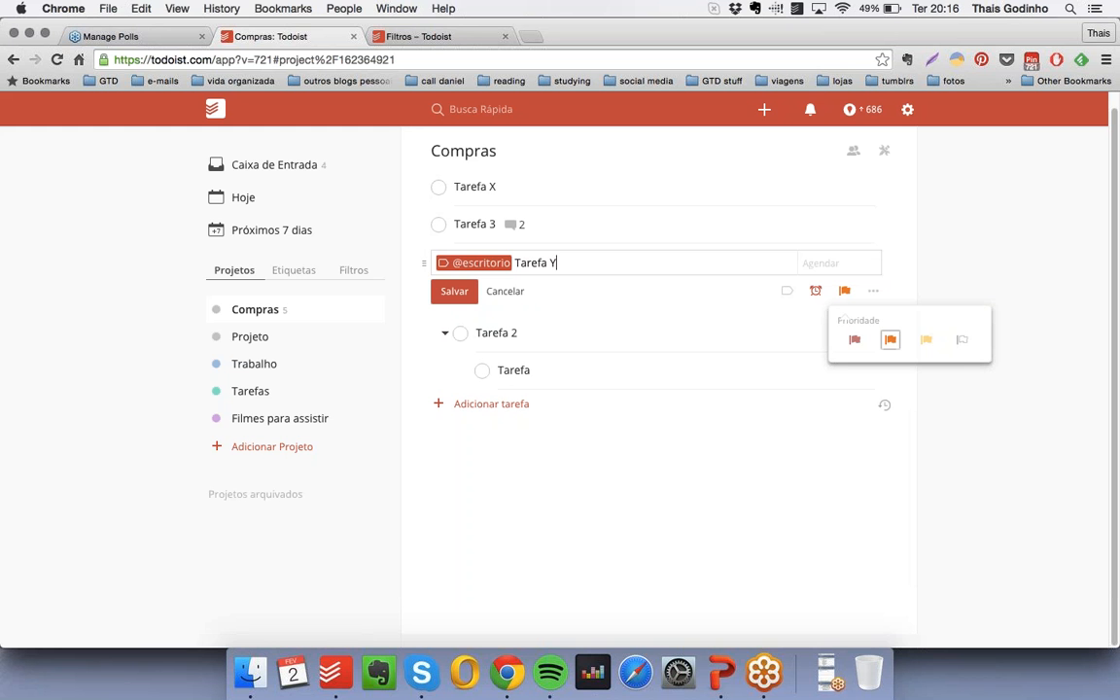
{"action": "left_click", "coordinate": [929, 341]}
{"action": "left_click", "coordinate": [457, 294]}
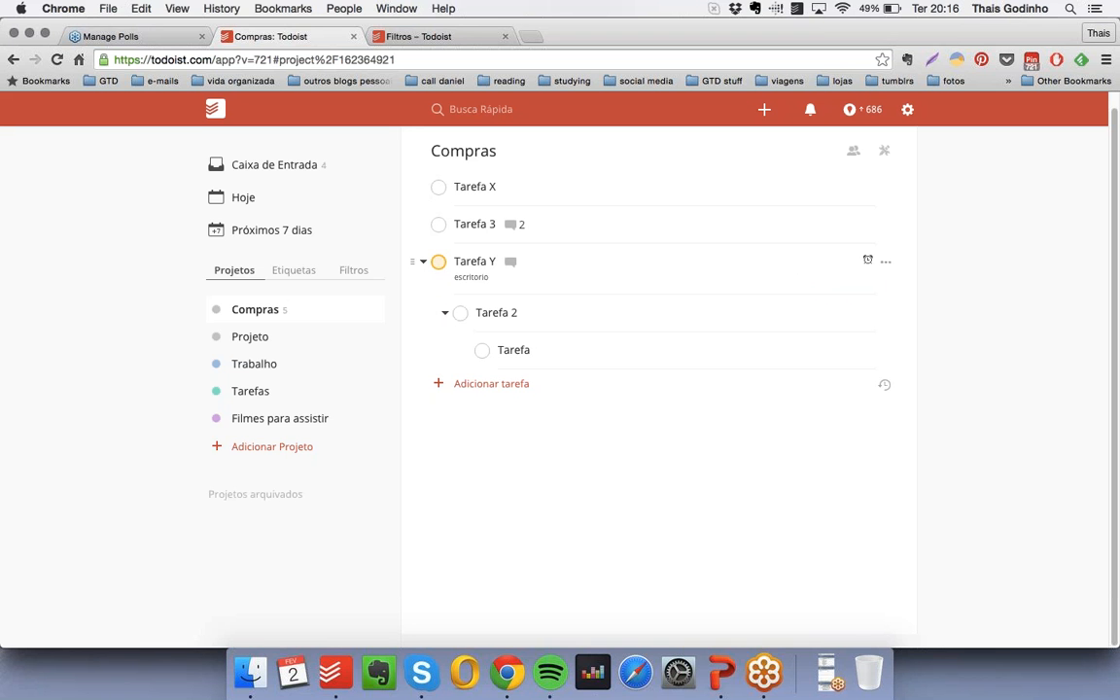
- Open Tarefa Y for editing and view its options for changing the indent level
{"action": "left_click", "coordinate": [885, 261]}
{"action": "left_click", "coordinate": [907, 335]}
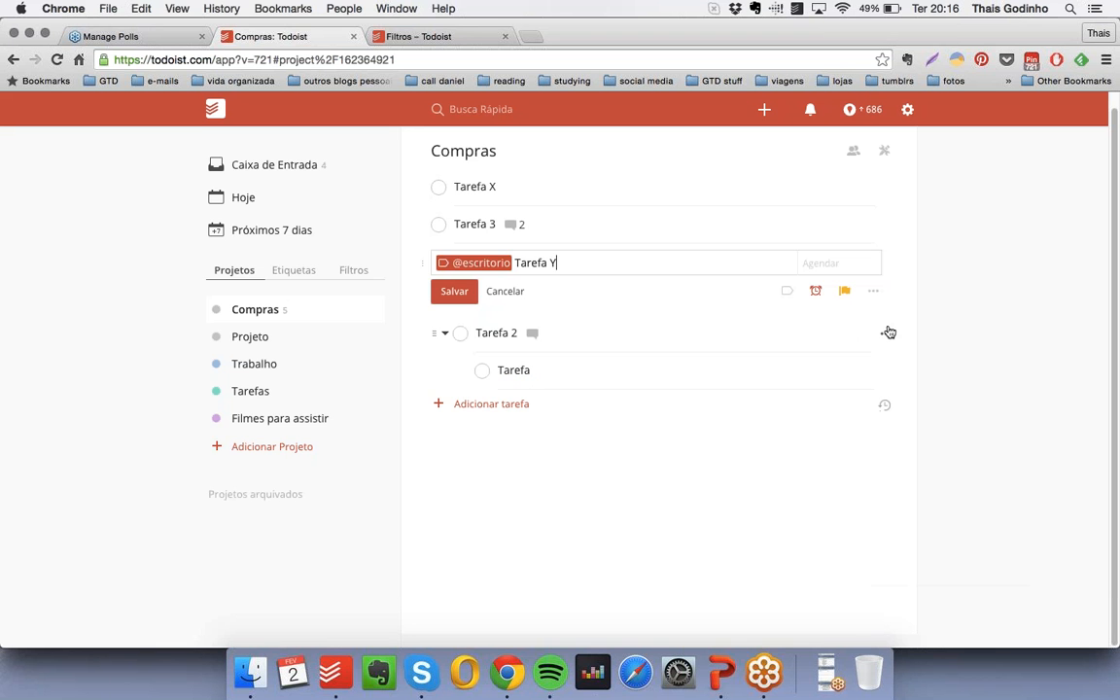
{"action": "left_click", "coordinate": [879, 292]}
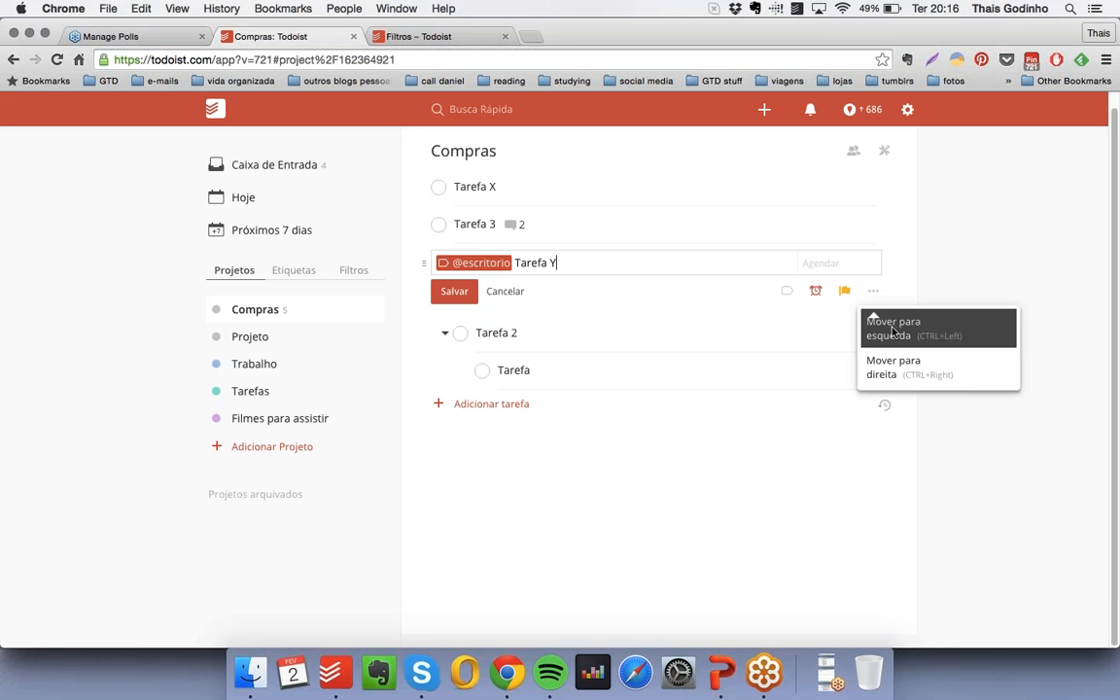
{"action": "left_click", "coordinate": [974, 274]}
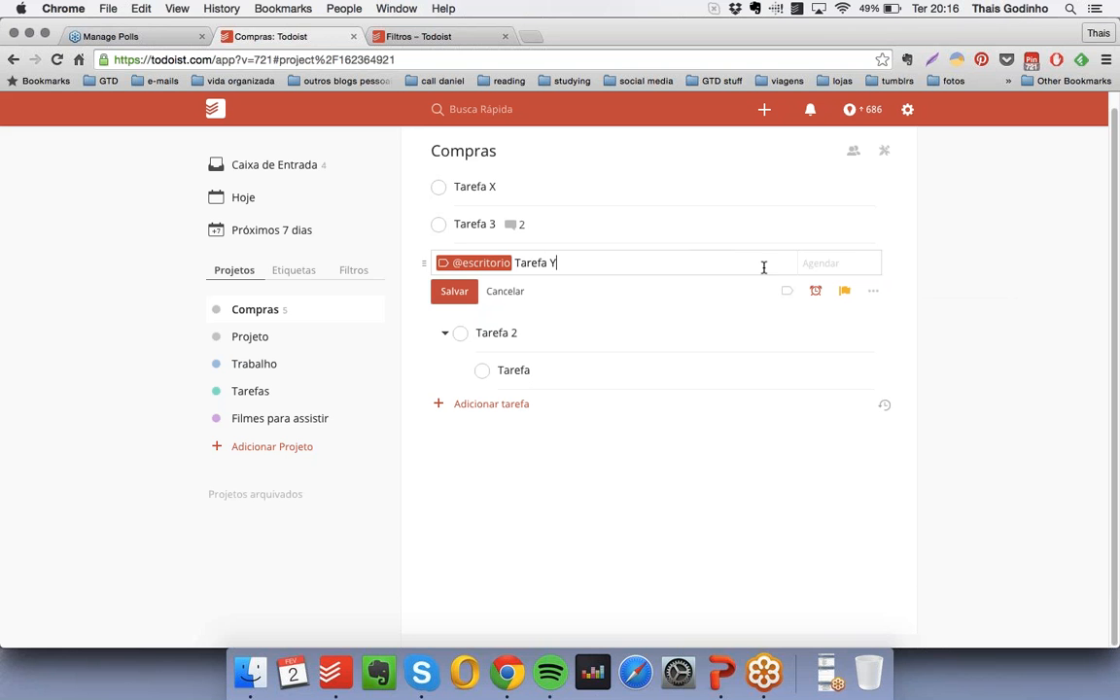
- Schedule Tarefa Y for Hoje, save it, and check the Hoje agenda before returning to the Compras project
{"action": "left_click", "coordinate": [832, 264]}
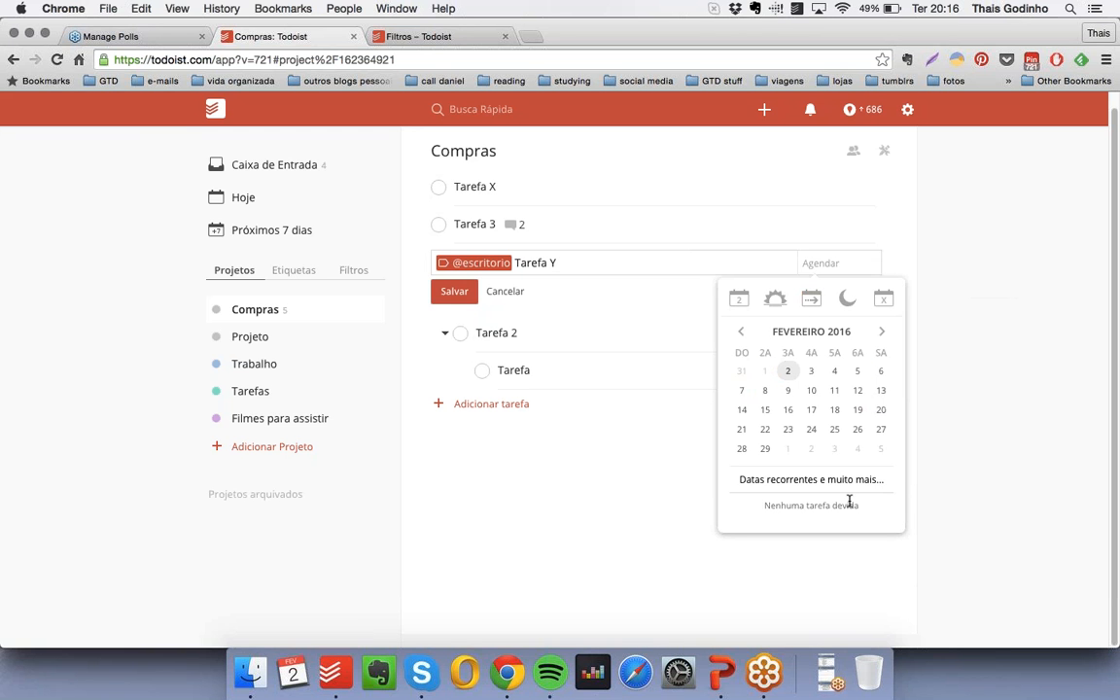
{"action": "left_click", "coordinate": [741, 300]}
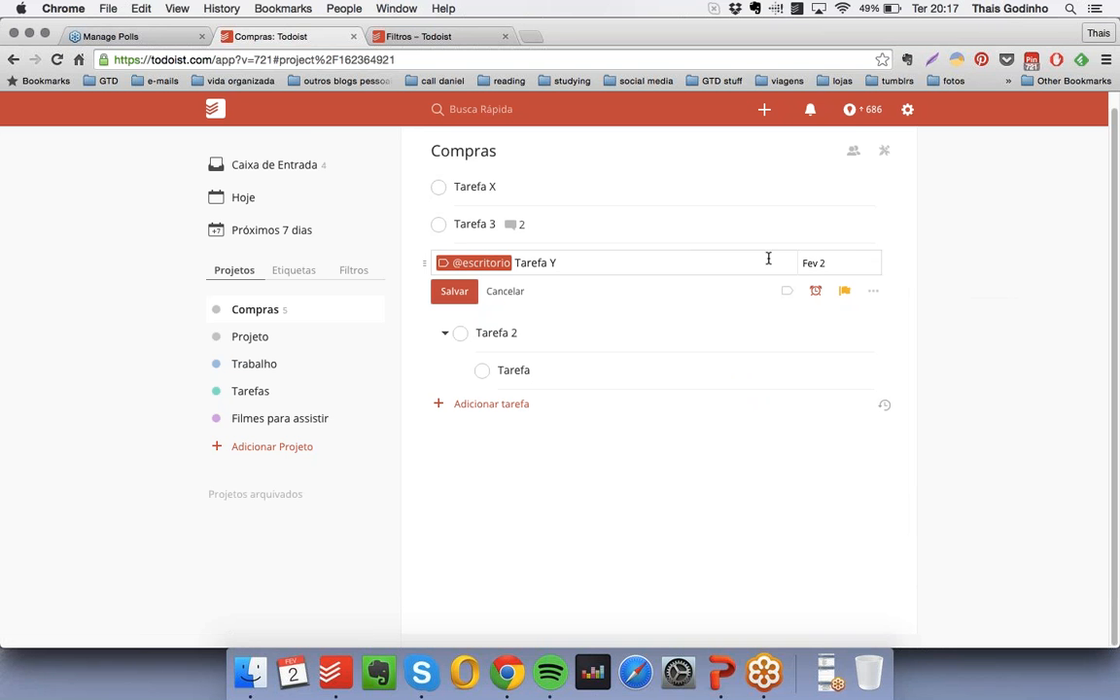
{"action": "left_click", "coordinate": [456, 291]}
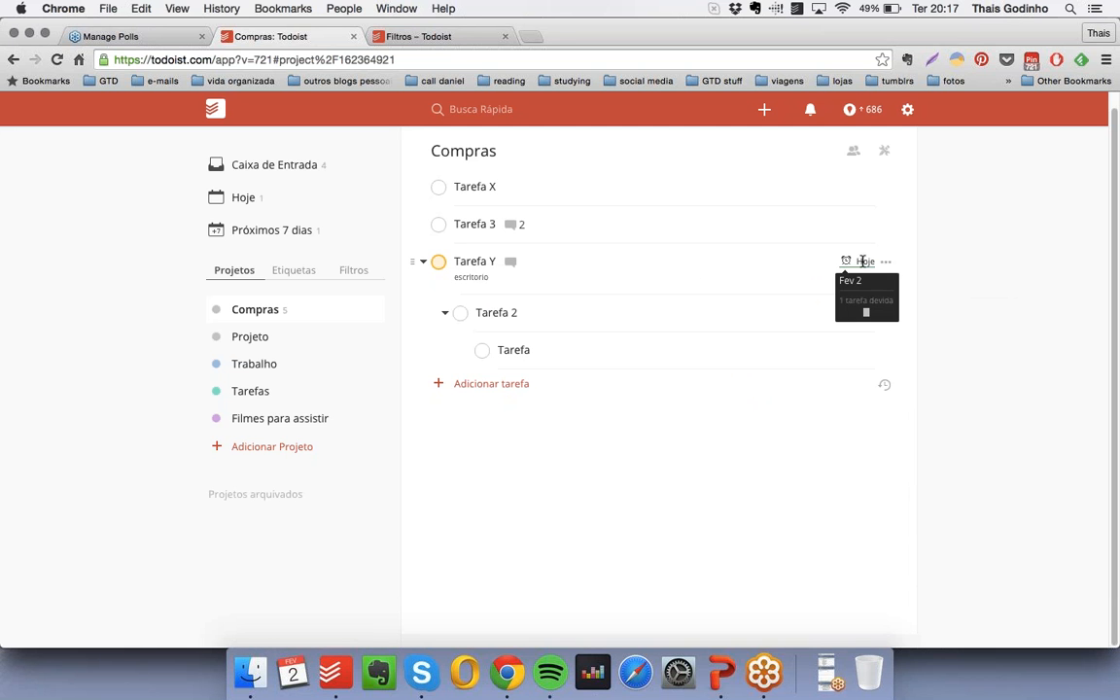
{"action": "left_click", "coordinate": [289, 200]}
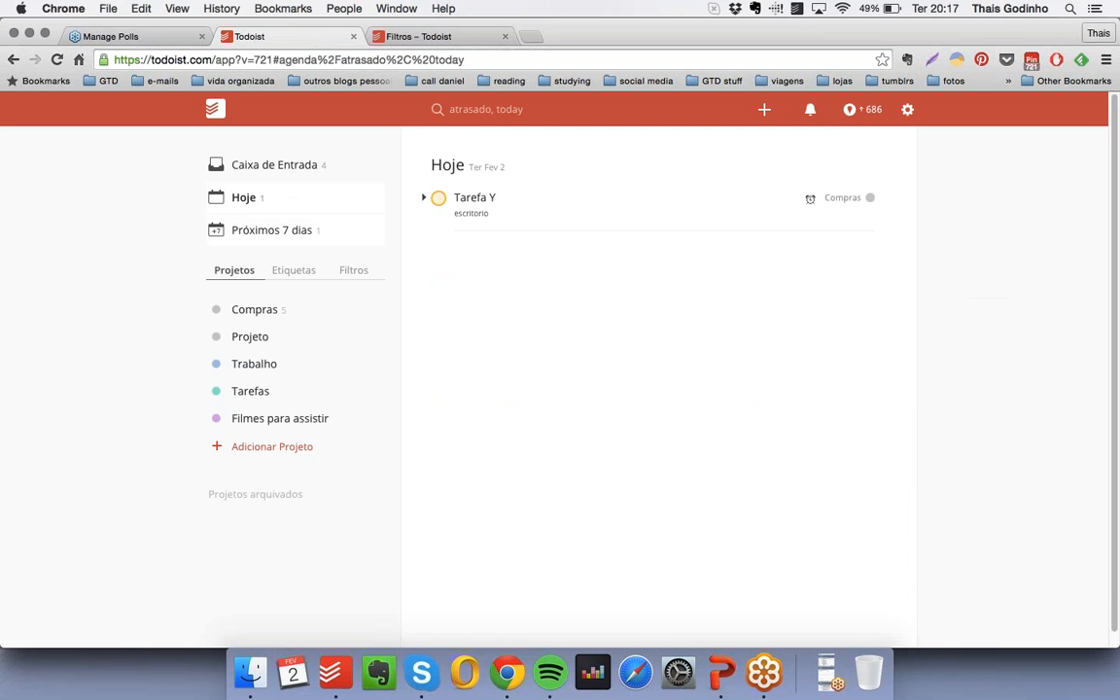
{"action": "left_click", "coordinate": [258, 309]}
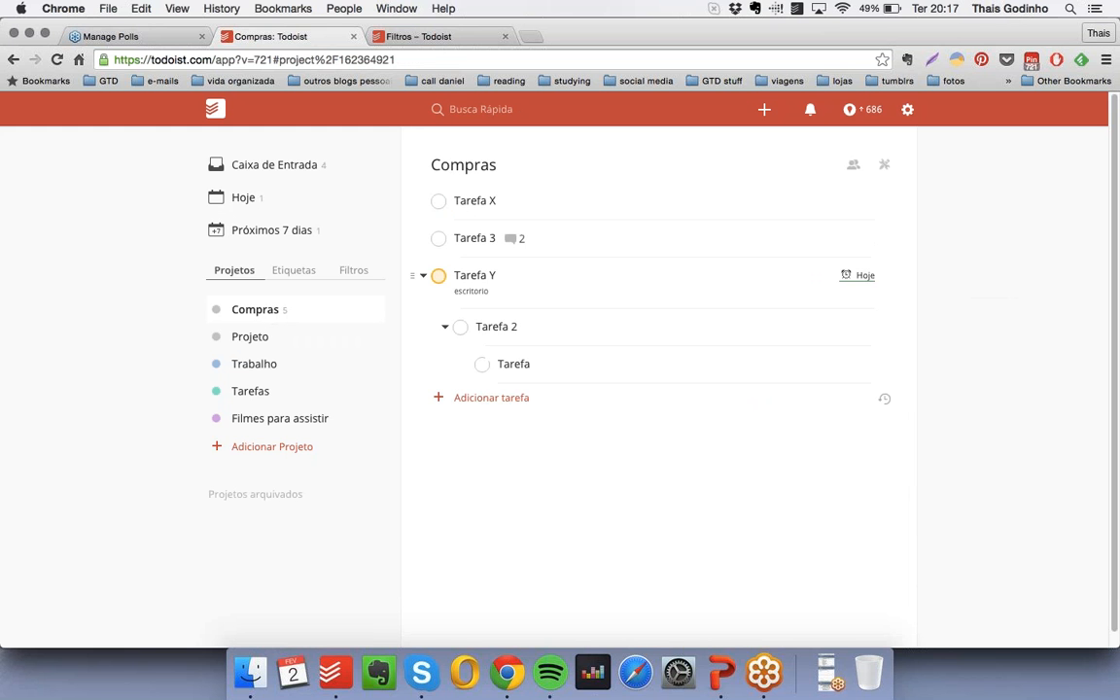
- Edit Tarefa Y, reschedule it for Amanhã and save the task
{"action": "left_click", "coordinate": [886, 277]}
{"action": "left_click", "coordinate": [910, 352]}
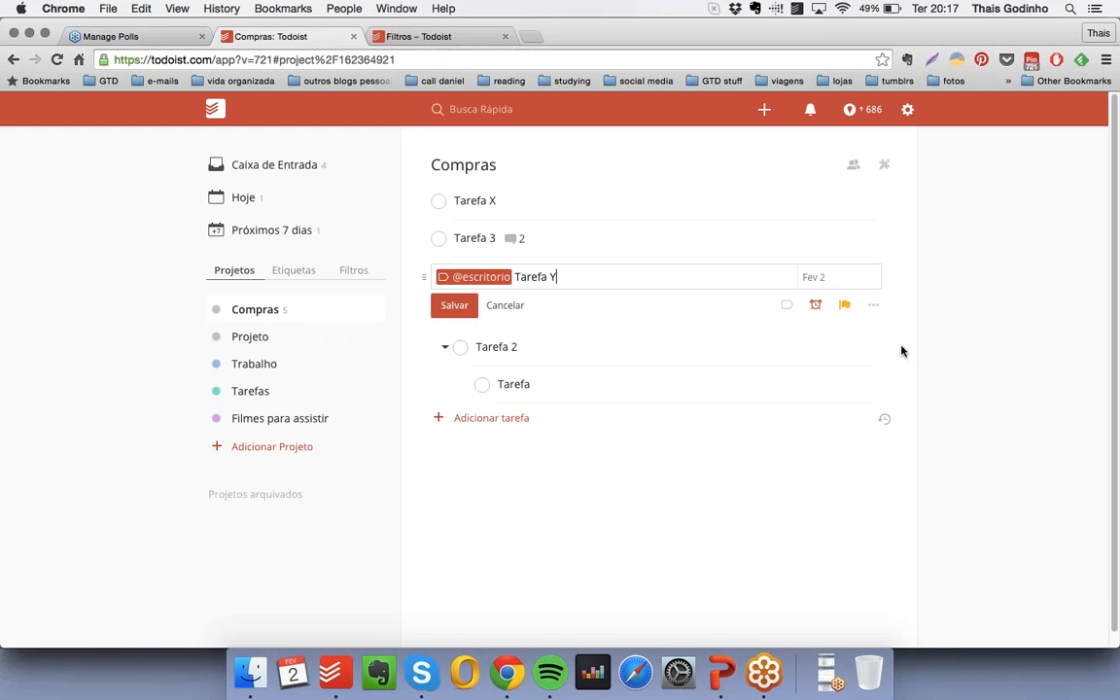
{"action": "left_click", "coordinate": [846, 277]}
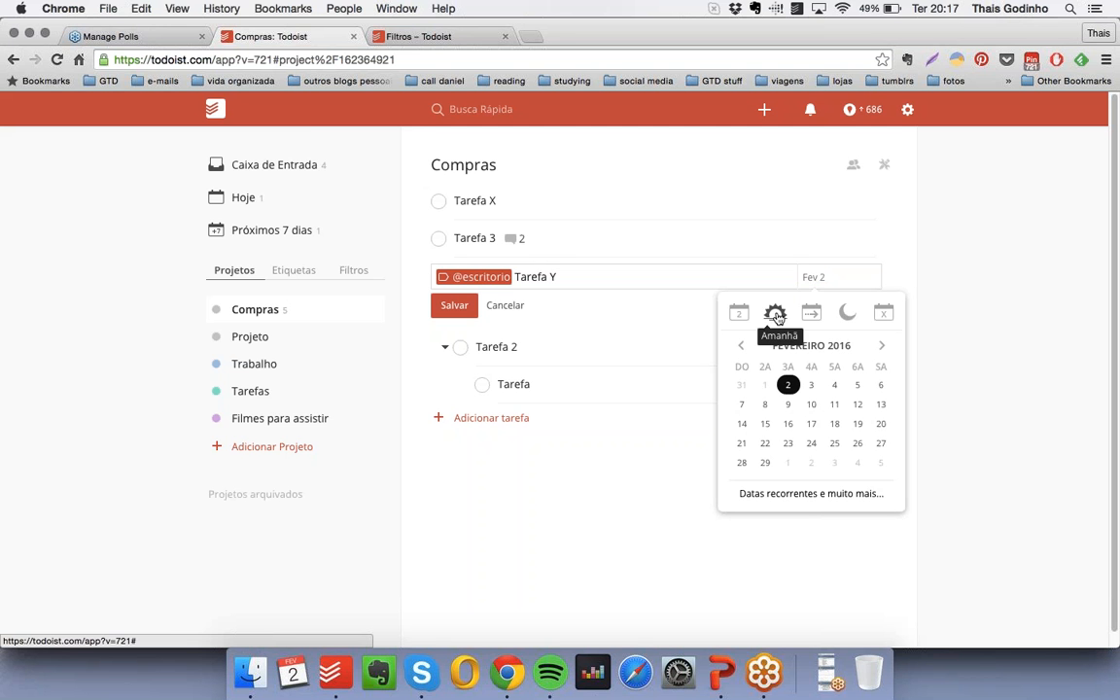
{"action": "left_click", "coordinate": [777, 317]}
{"action": "key", "text": "Return"}
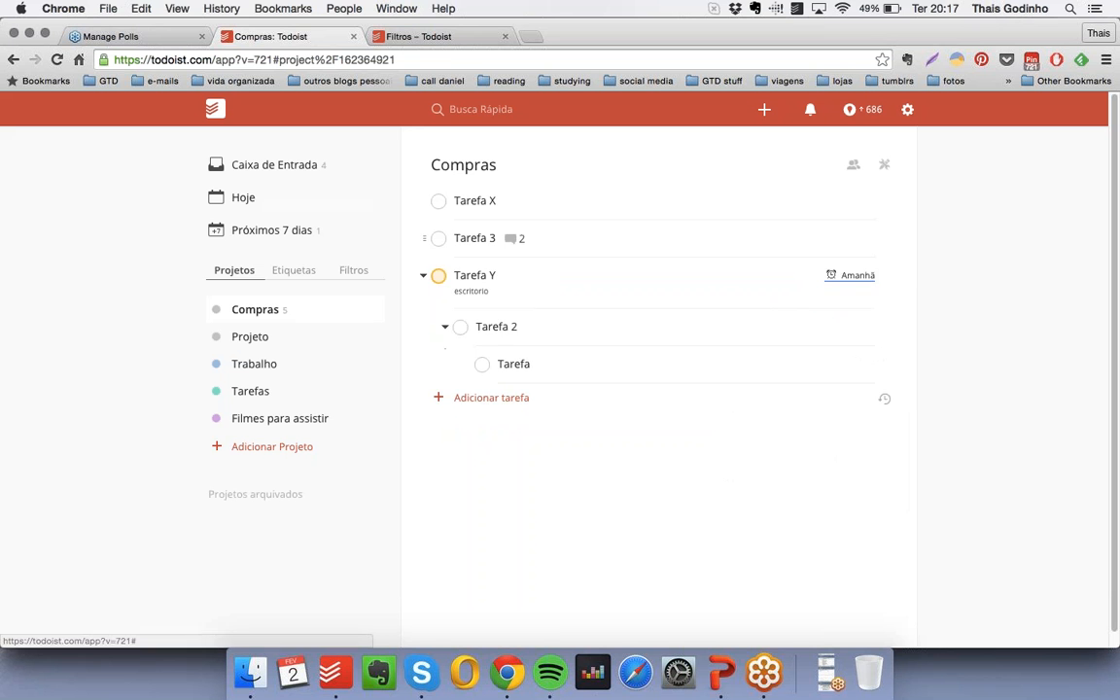
- View the Hoje and Próximos 7 dias agendas and return to the Compras project
{"action": "left_click", "coordinate": [261, 196]}
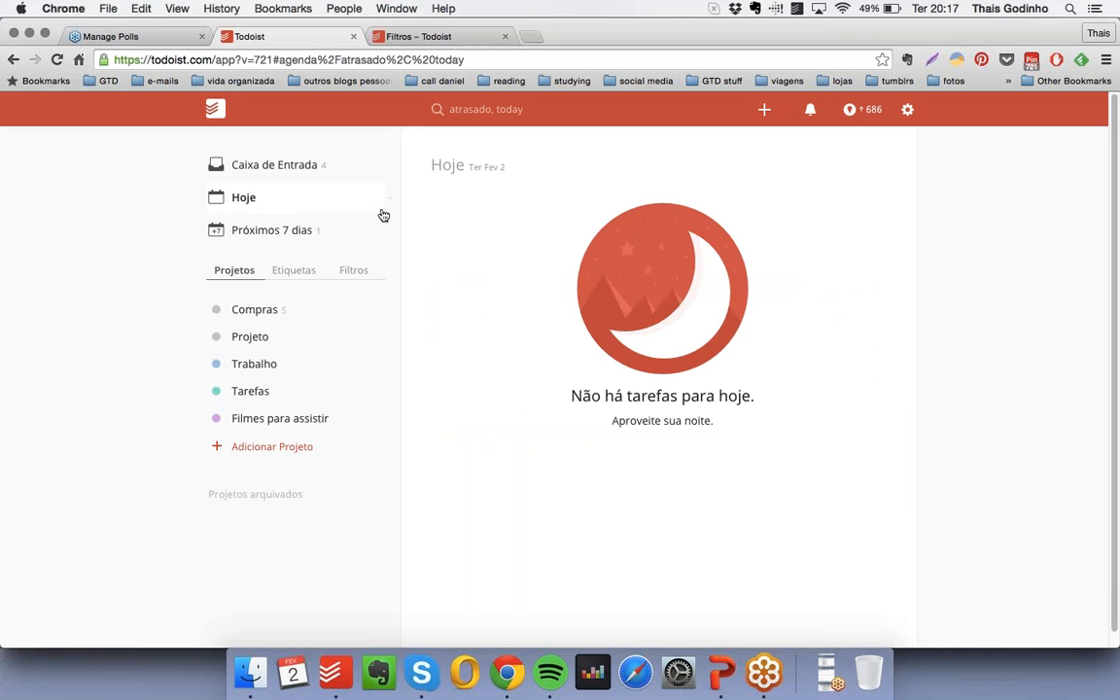
{"action": "left_click", "coordinate": [322, 233]}
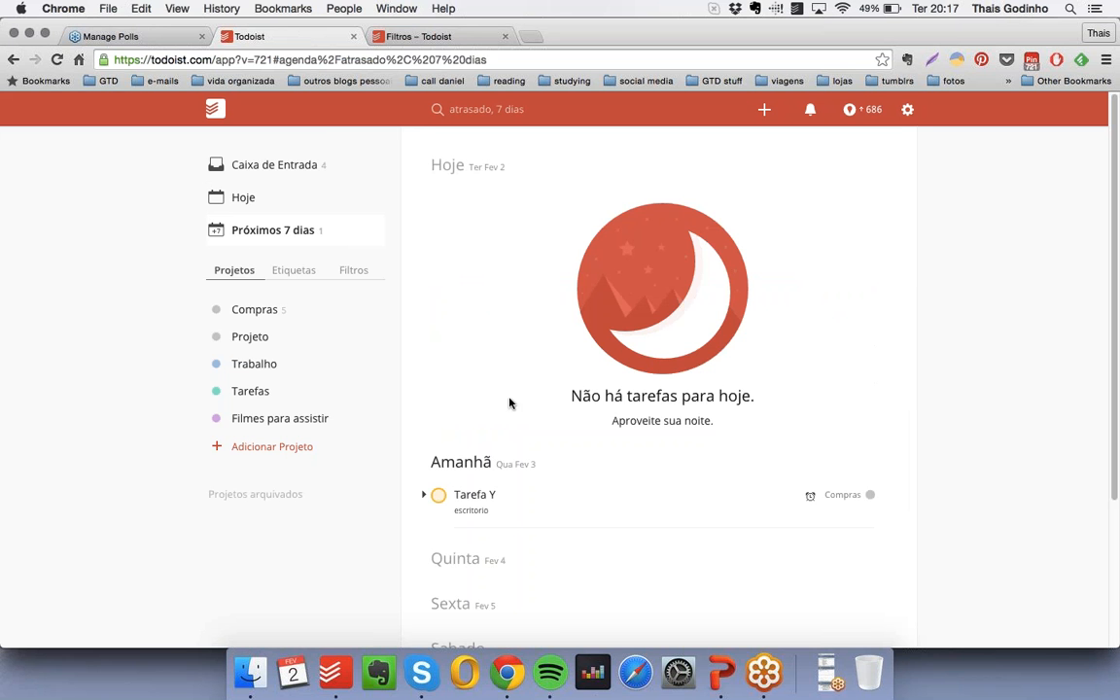
{"action": "left_click", "coordinate": [258, 309]}
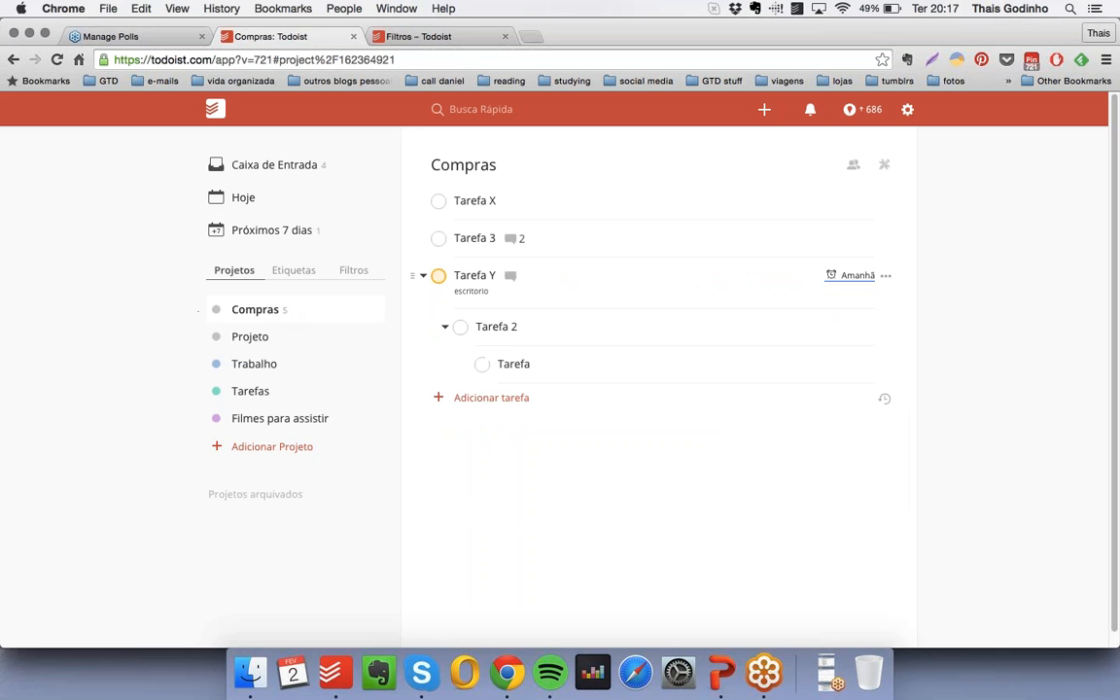
- Edit Tarefa Y and try the quick due dates Próxima semana and Em um mês
{"action": "left_click", "coordinate": [886, 277]}
{"action": "left_click", "coordinate": [914, 347]}
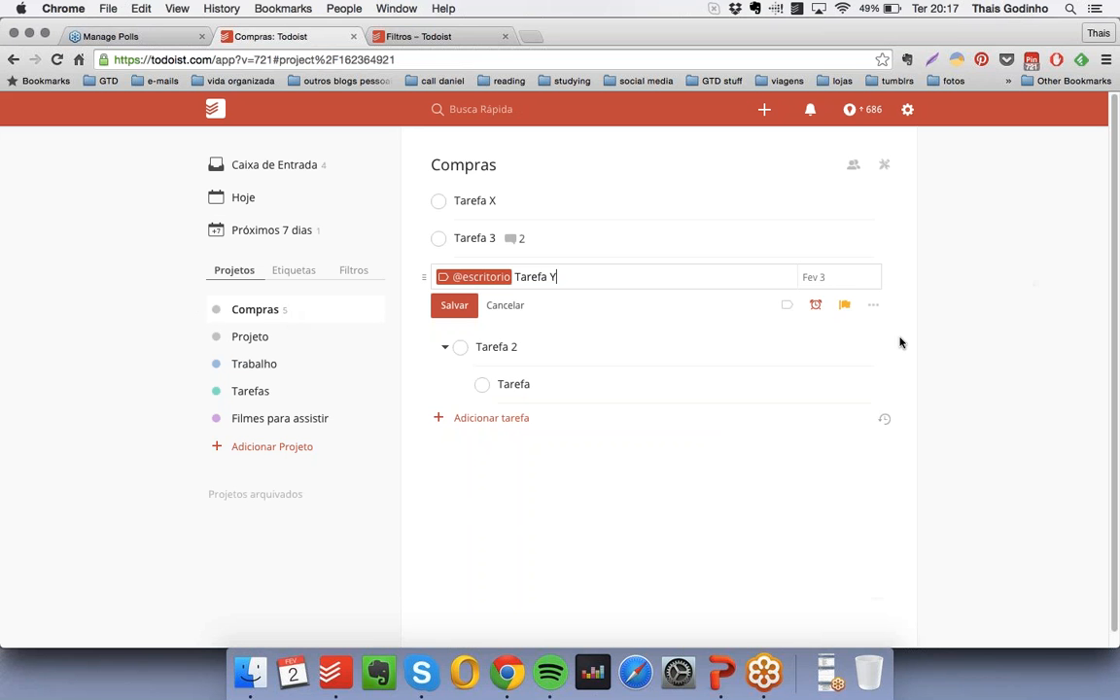
{"action": "left_click", "coordinate": [850, 278]}
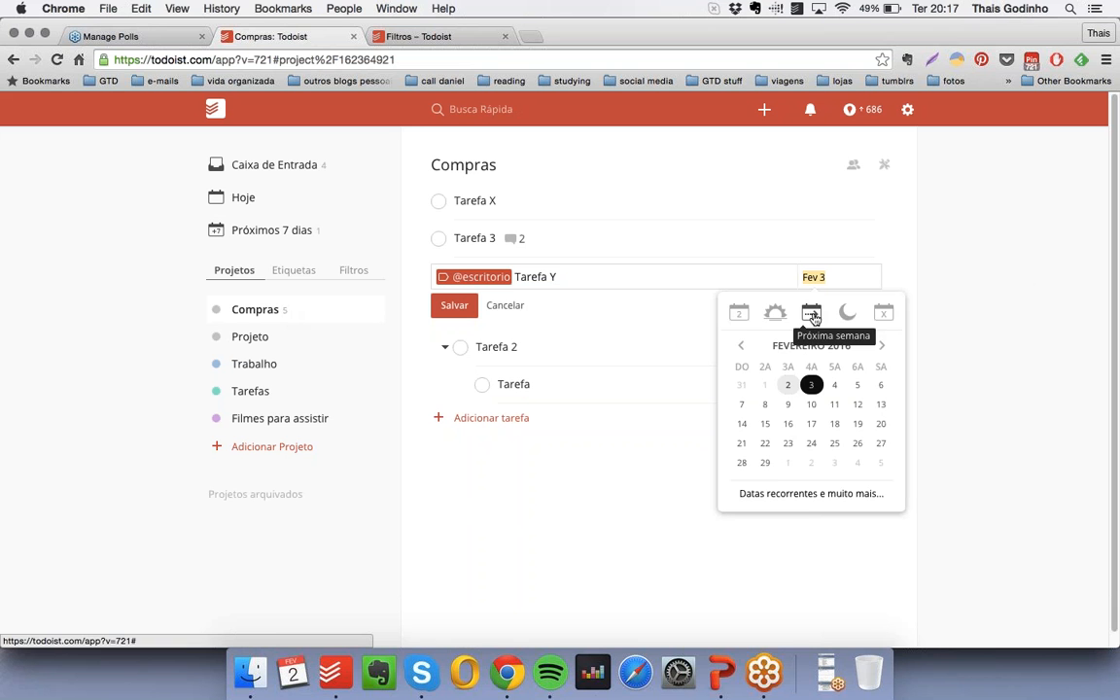
{"action": "left_click", "coordinate": [812, 313]}
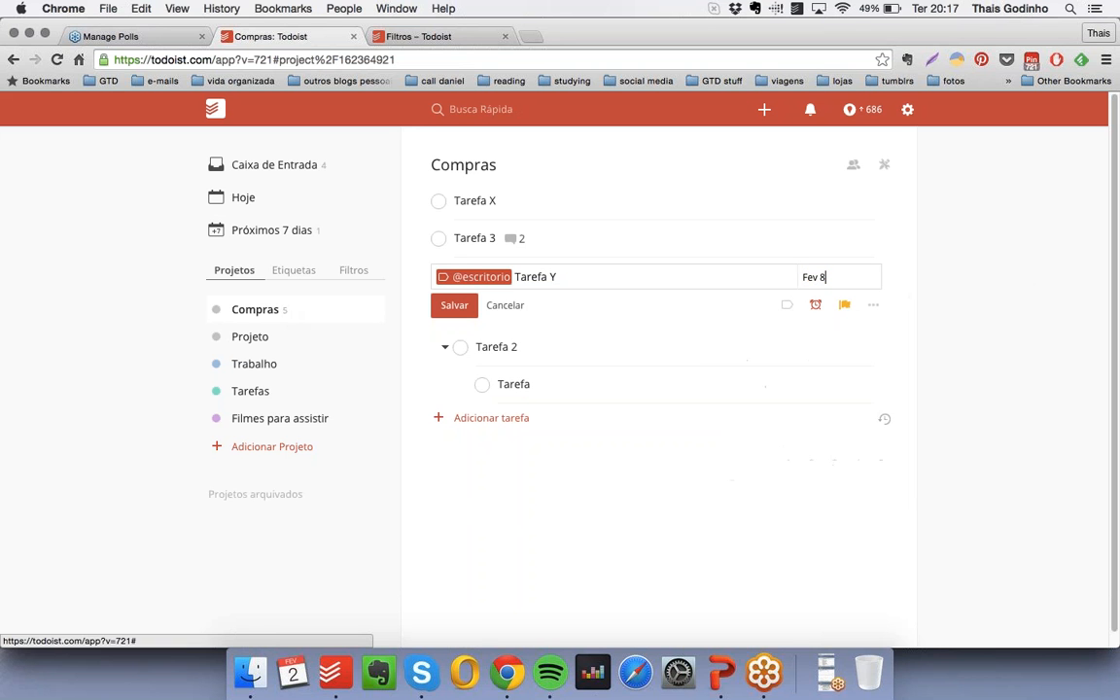
{"action": "left_click", "coordinate": [840, 277]}
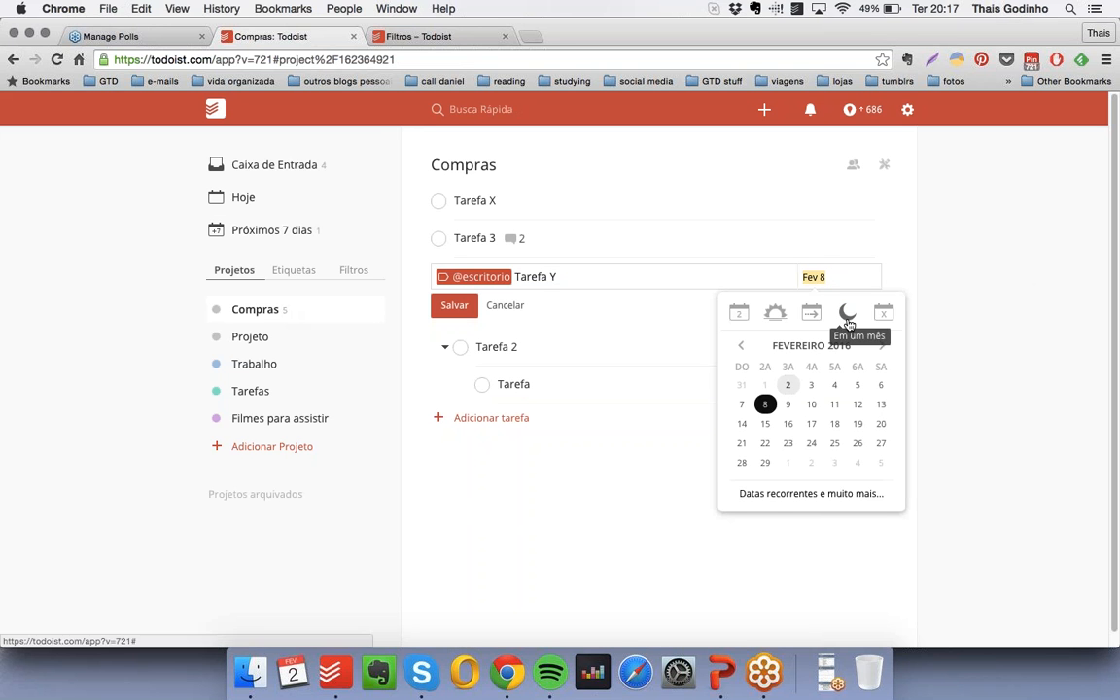
{"action": "left_click", "coordinate": [847, 315]}
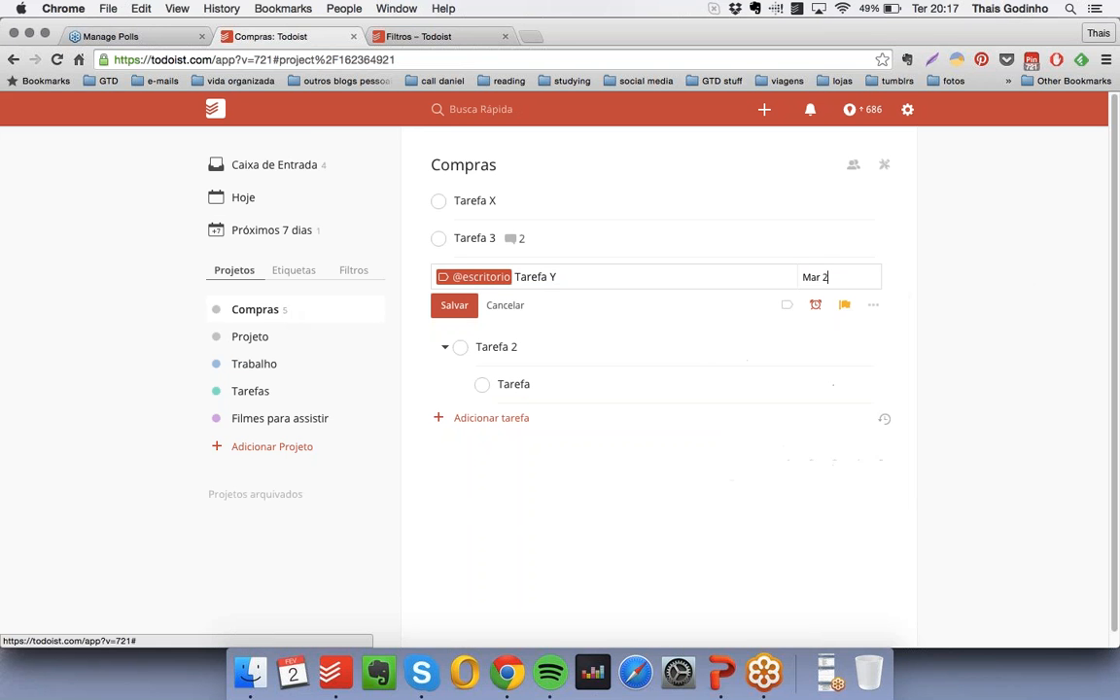
- Clear the due date of Tarefa Y with Sem data de vencimento and save the task
{"action": "left_click", "coordinate": [845, 275]}
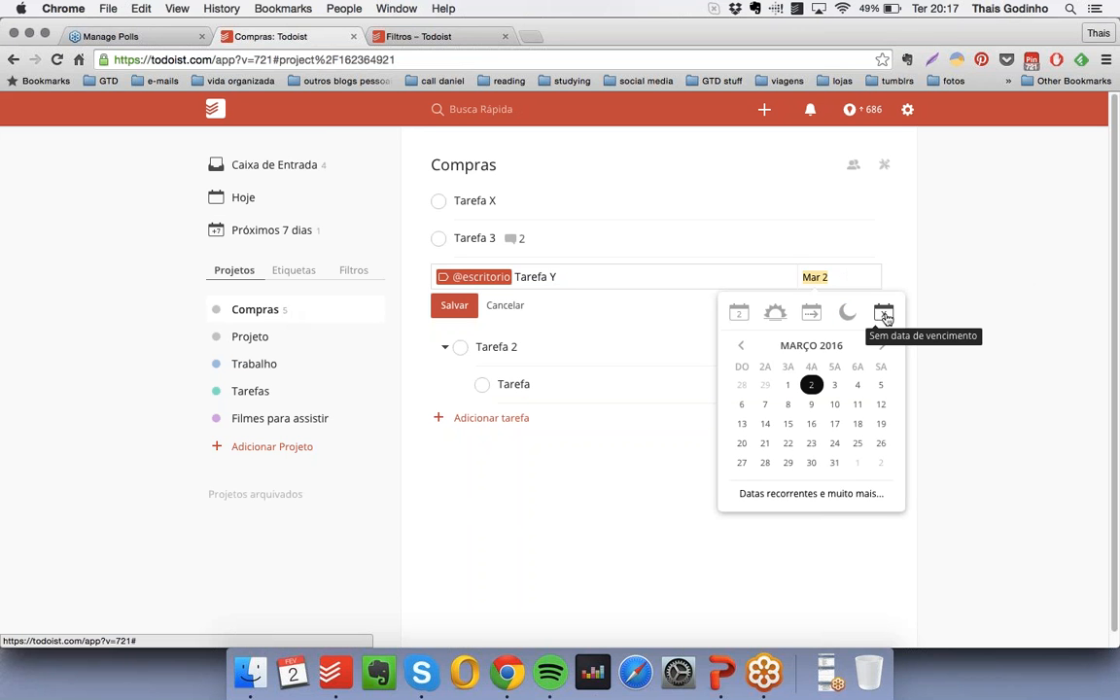
{"action": "left_click", "coordinate": [884, 315]}
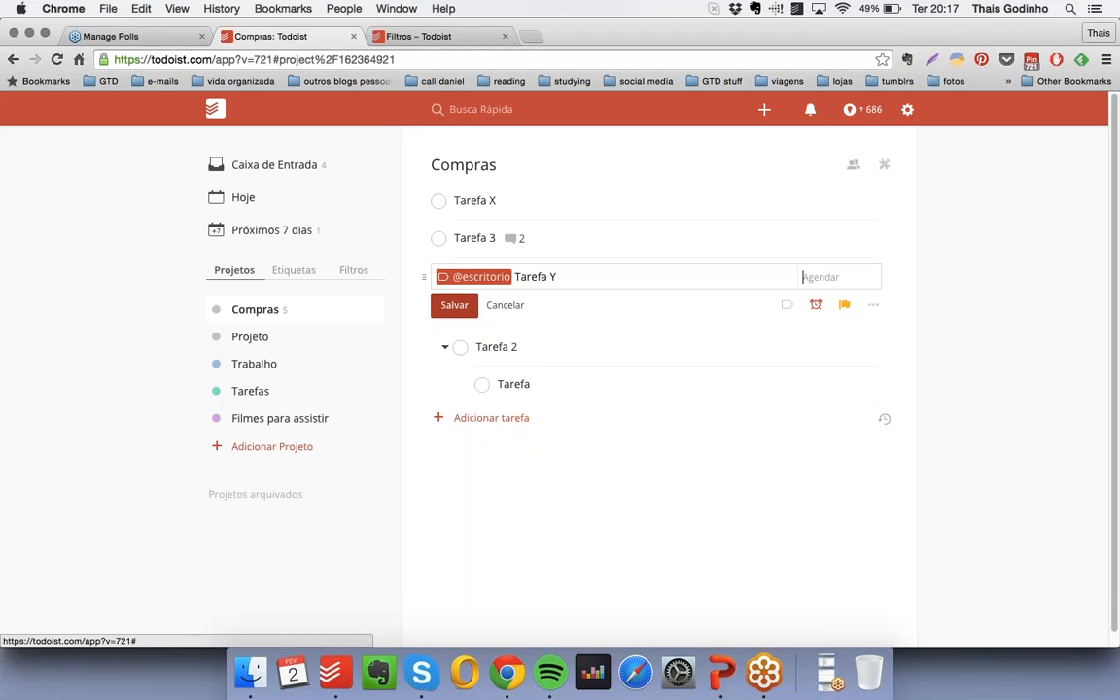
{"action": "key", "text": "Return"}
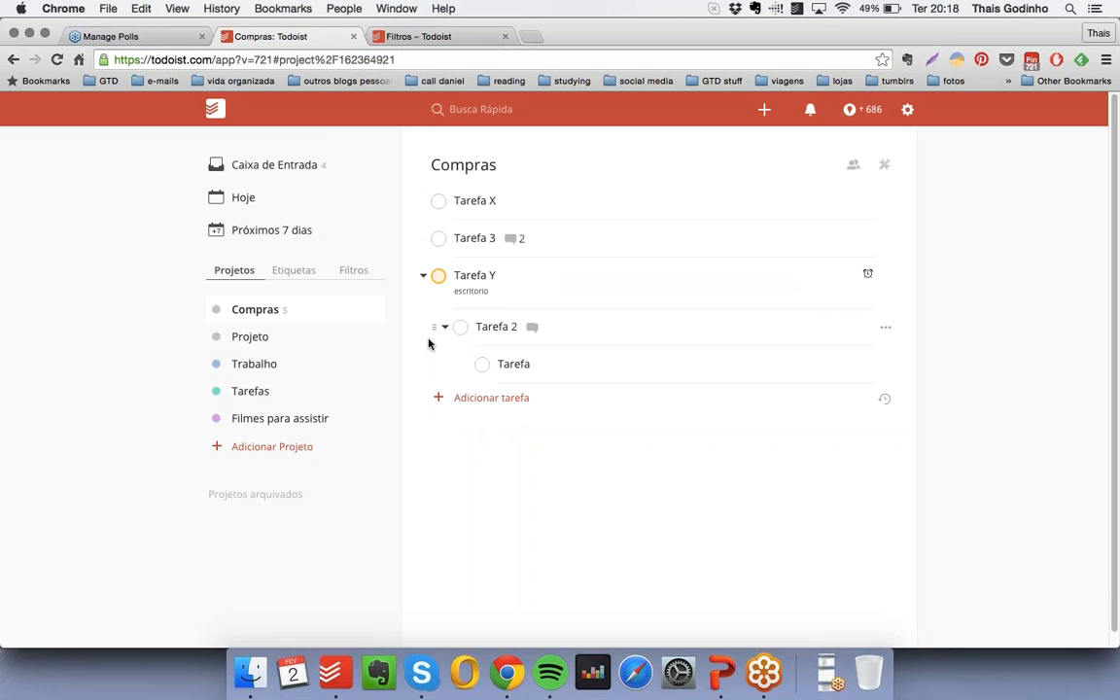
- Move Tarefa 2 out from under Tarefa Y, and transfer Tarefa Y to the project Projeto
{"action": "left_click_drag", "start_coordinate": [433, 327], "coordinate": [409, 326]}
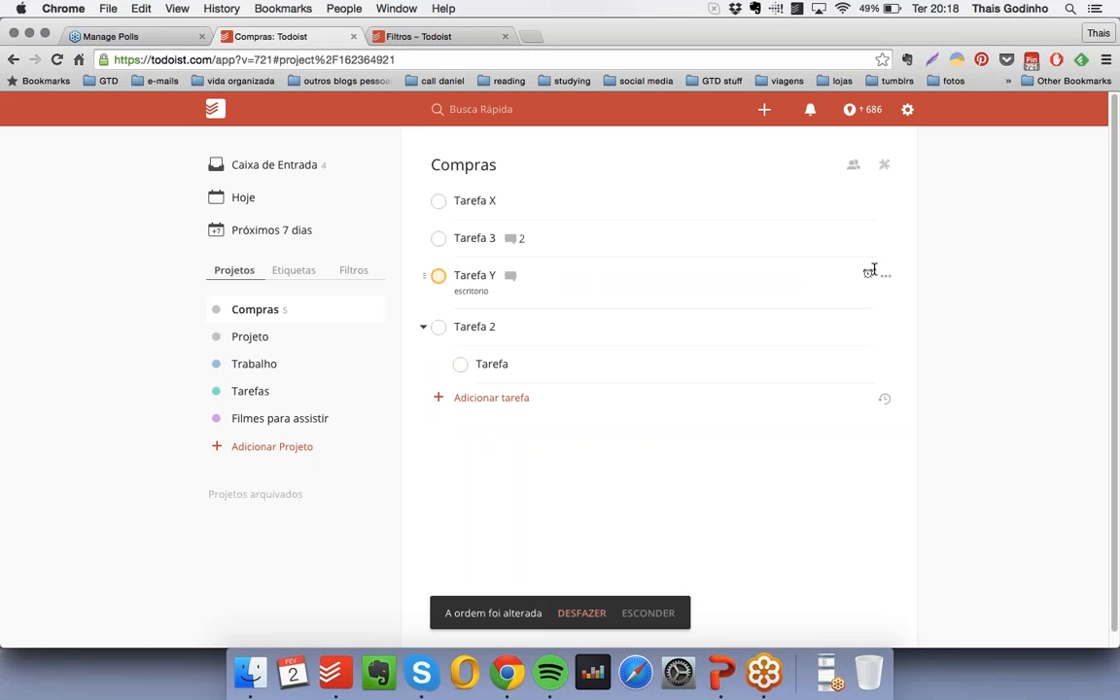
{"action": "left_click", "coordinate": [885, 275]}
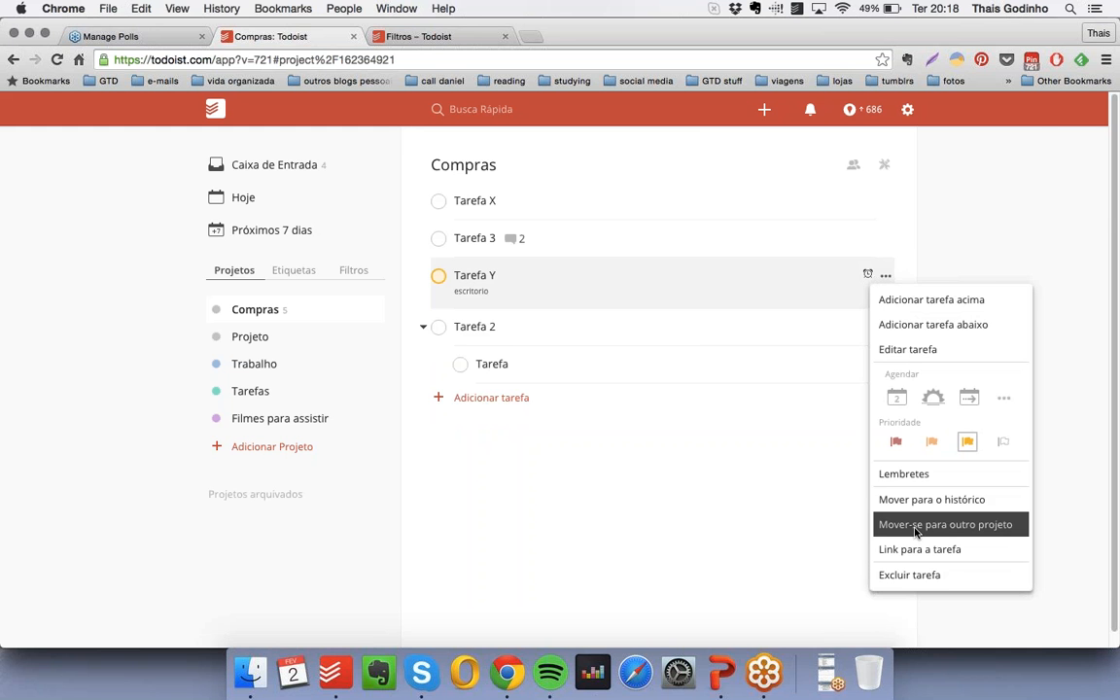
{"action": "left_click", "coordinate": [932, 530]}
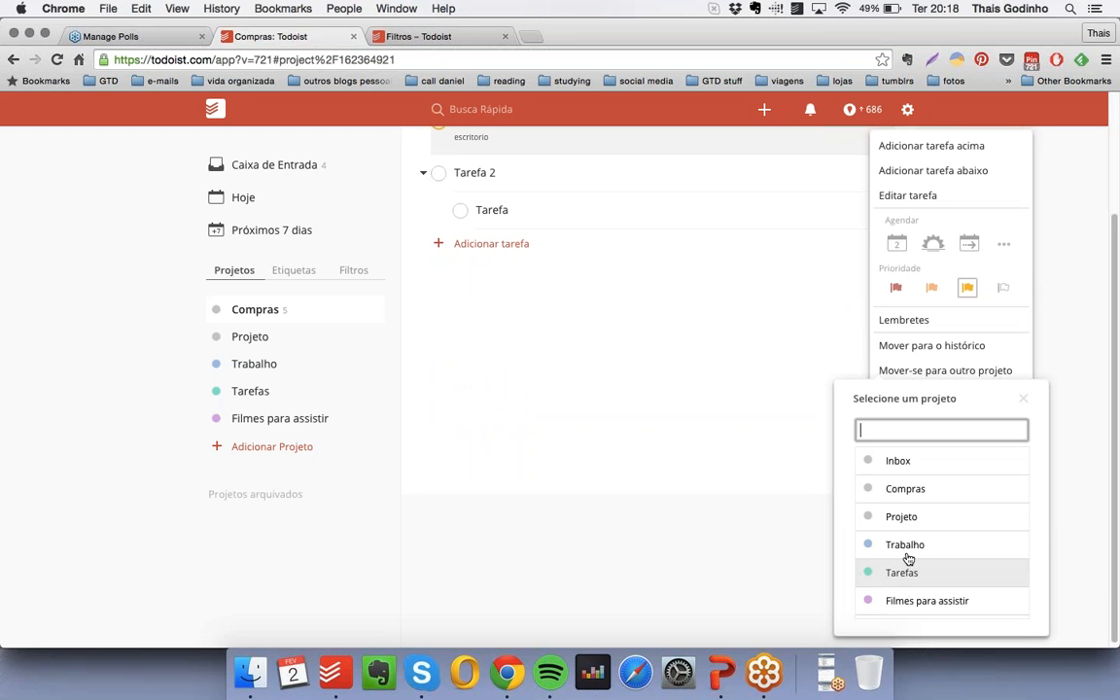
{"action": "left_click", "coordinate": [571, 386]}
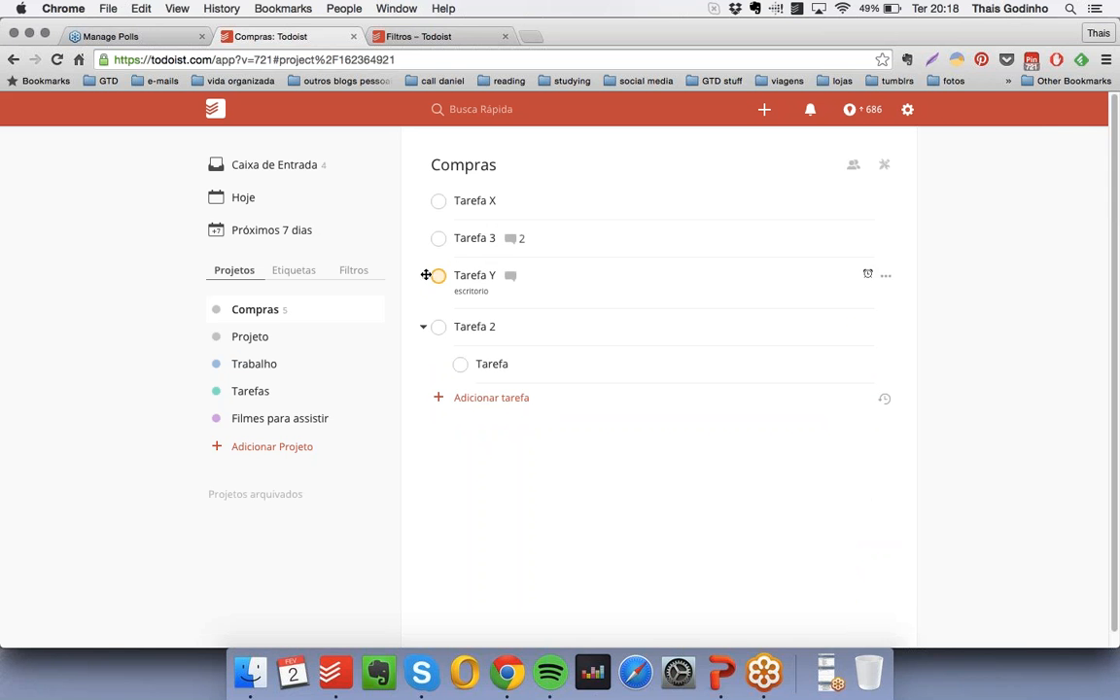
{"action": "left_click_drag", "start_coordinate": [428, 279], "coordinate": [301, 337]}
{"action": "left_click", "coordinate": [328, 340]}
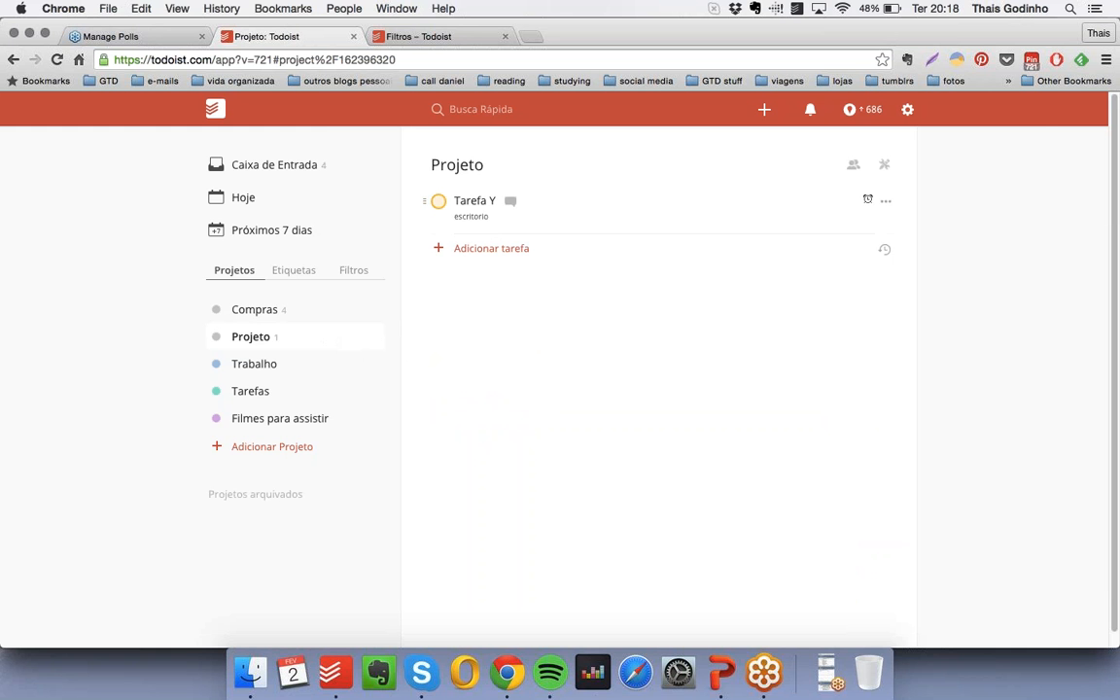
- View the direct link to Tarefa Y and review the task's other options without changing anything
{"action": "left_click", "coordinate": [887, 202]}
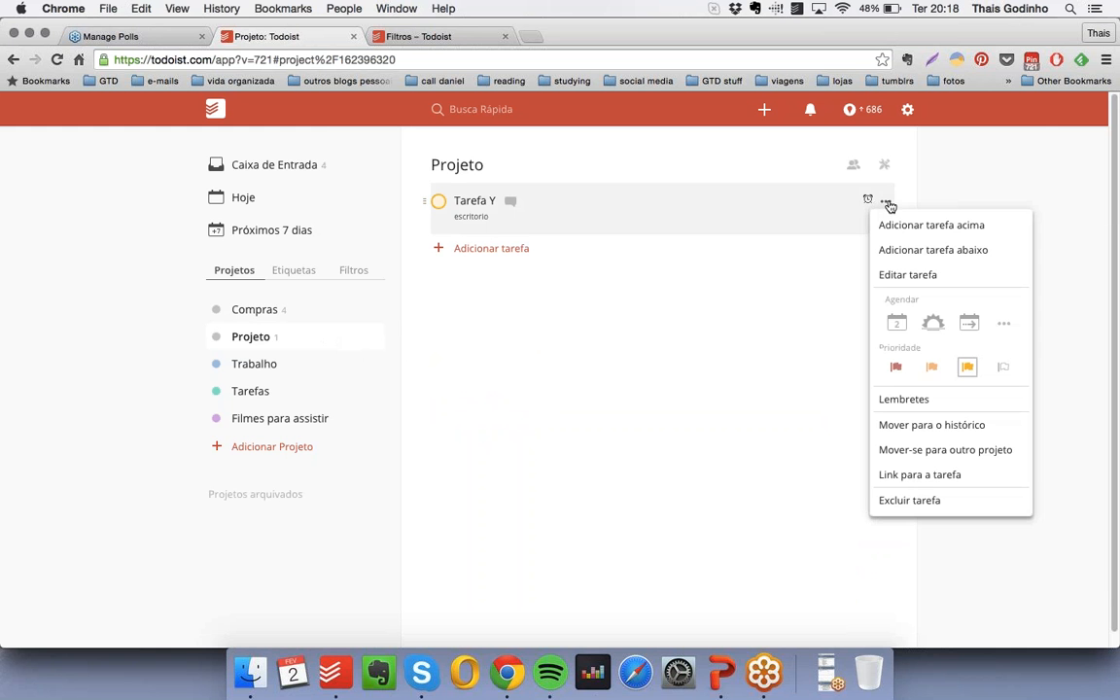
{"action": "left_click", "coordinate": [944, 478]}
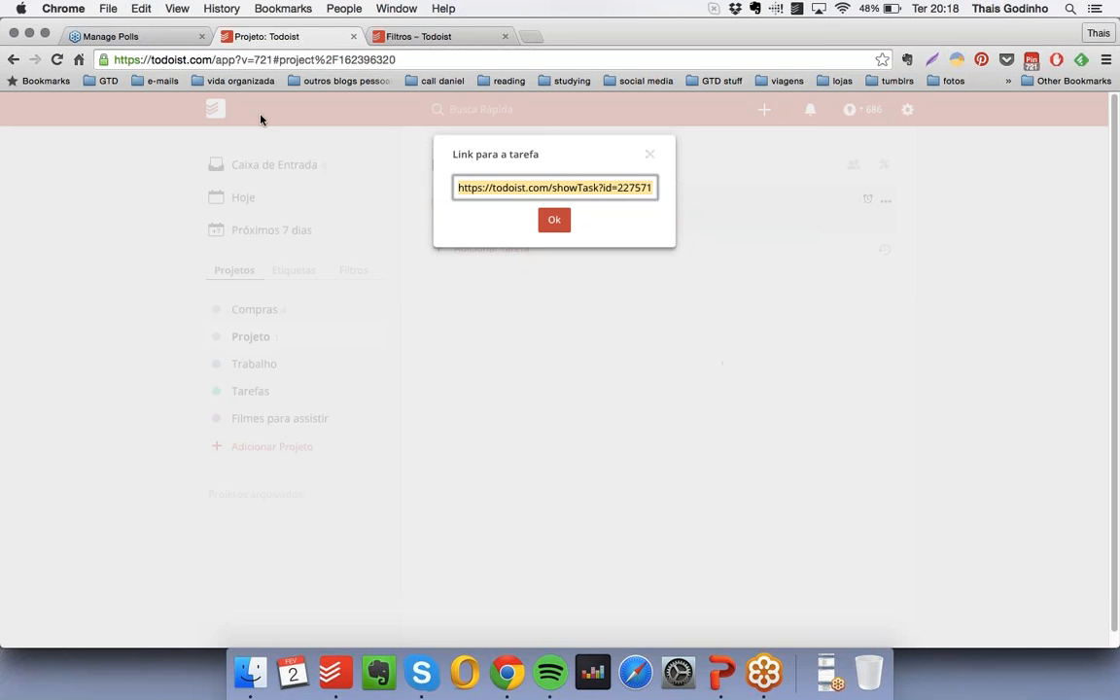
{"action": "left_click", "coordinate": [652, 157]}
{"action": "left_click", "coordinate": [888, 203]}
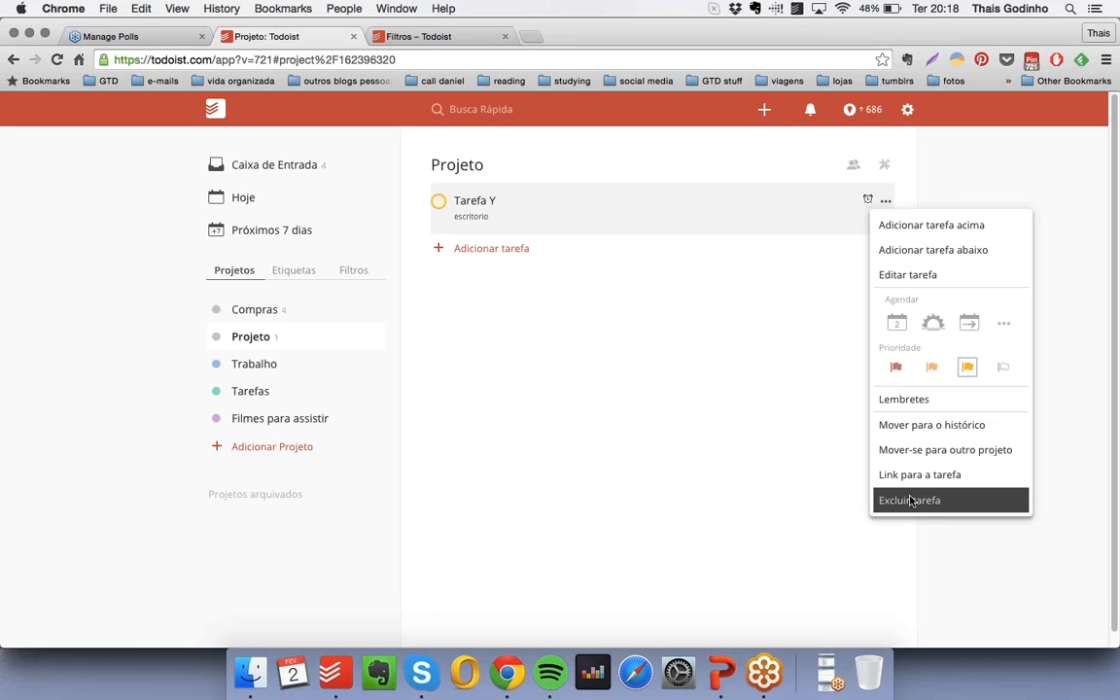
{"action": "left_click", "coordinate": [671, 368]}
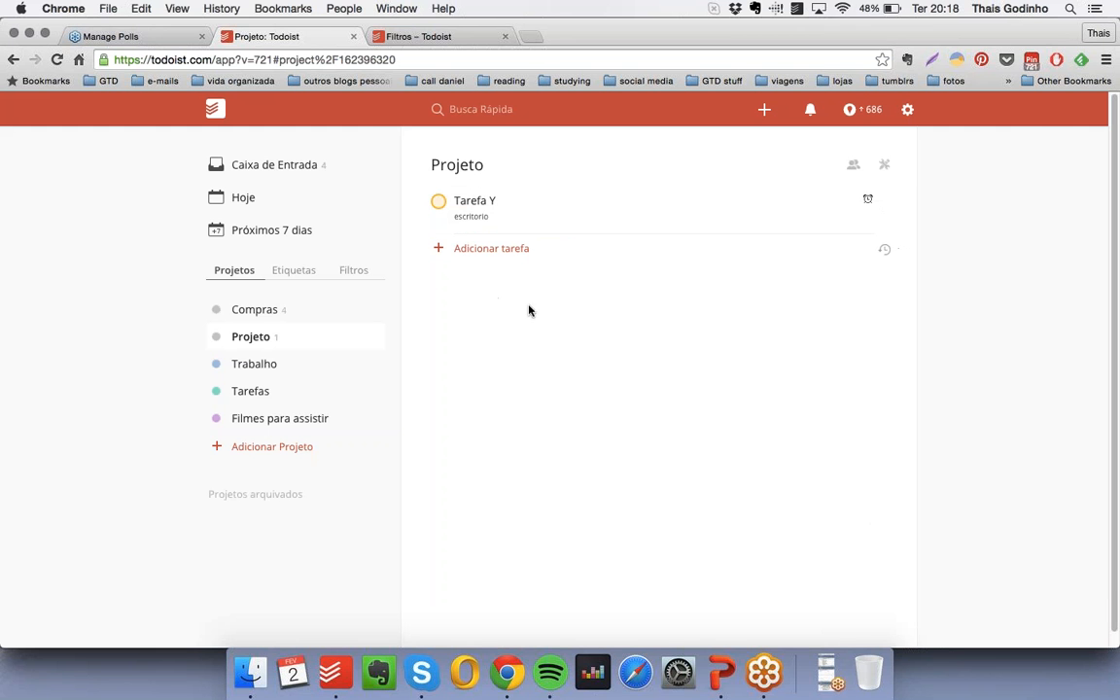
- Add a task named Tarefa to the Trabalho project with the recurring due date "todo dia"
{"action": "left_click", "coordinate": [831, 672]}
{"action": "left_click", "coordinate": [277, 367]}
{"action": "left_click", "coordinate": [486, 195]}
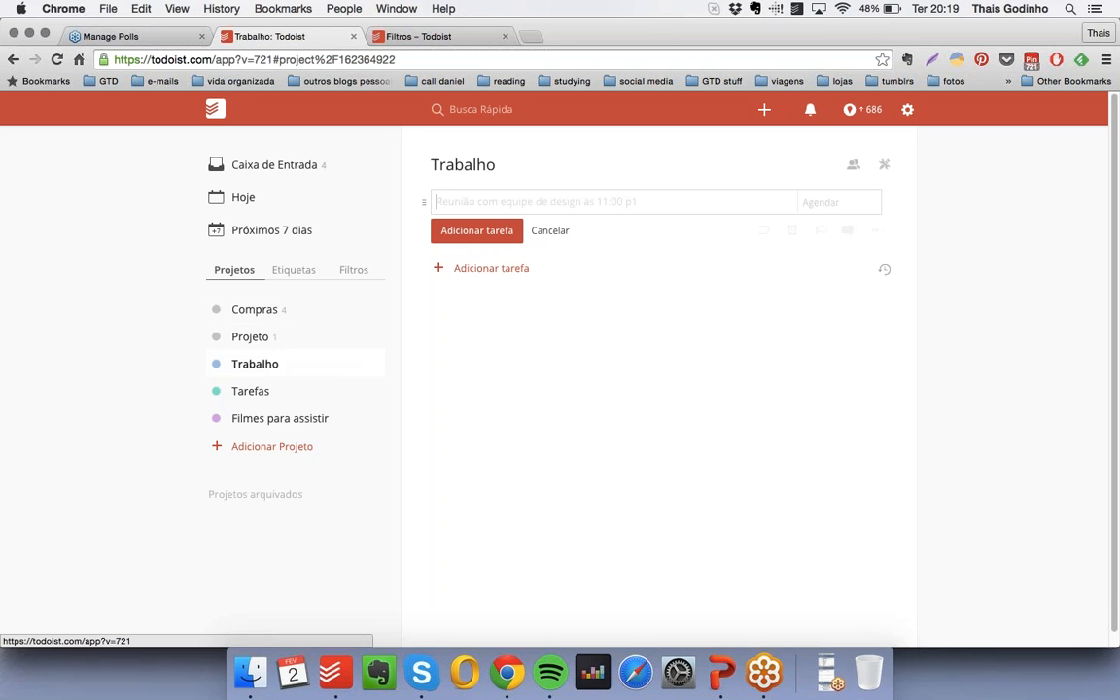
{"action": "type", "text": "Tarefa"}
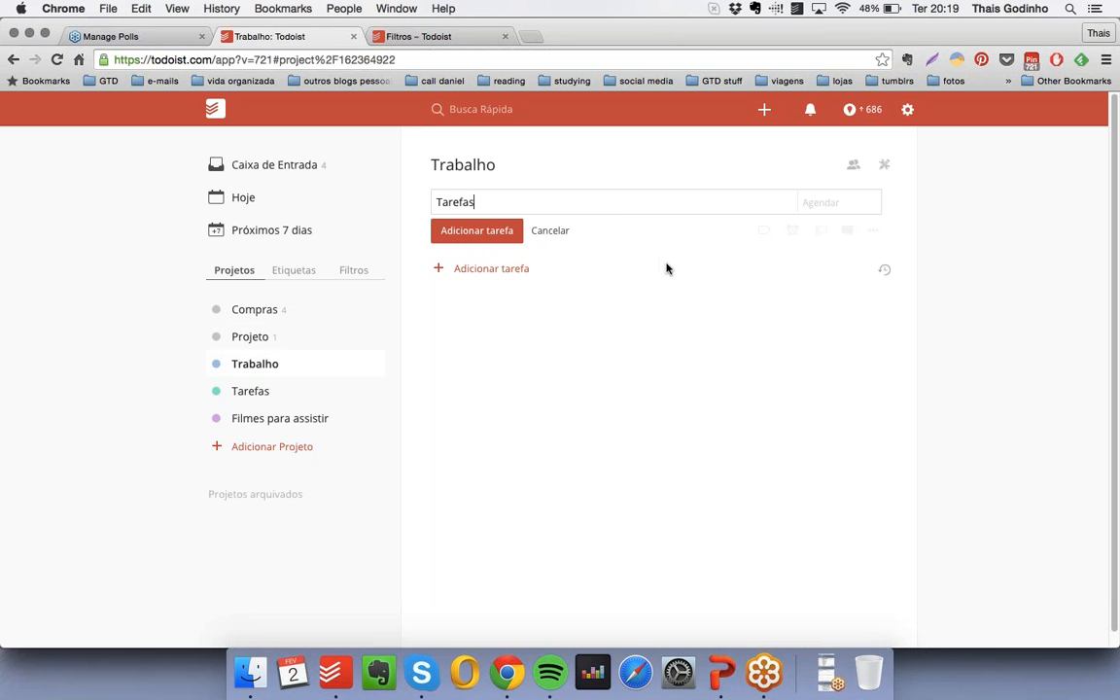
{"action": "left_click", "coordinate": [810, 201]}
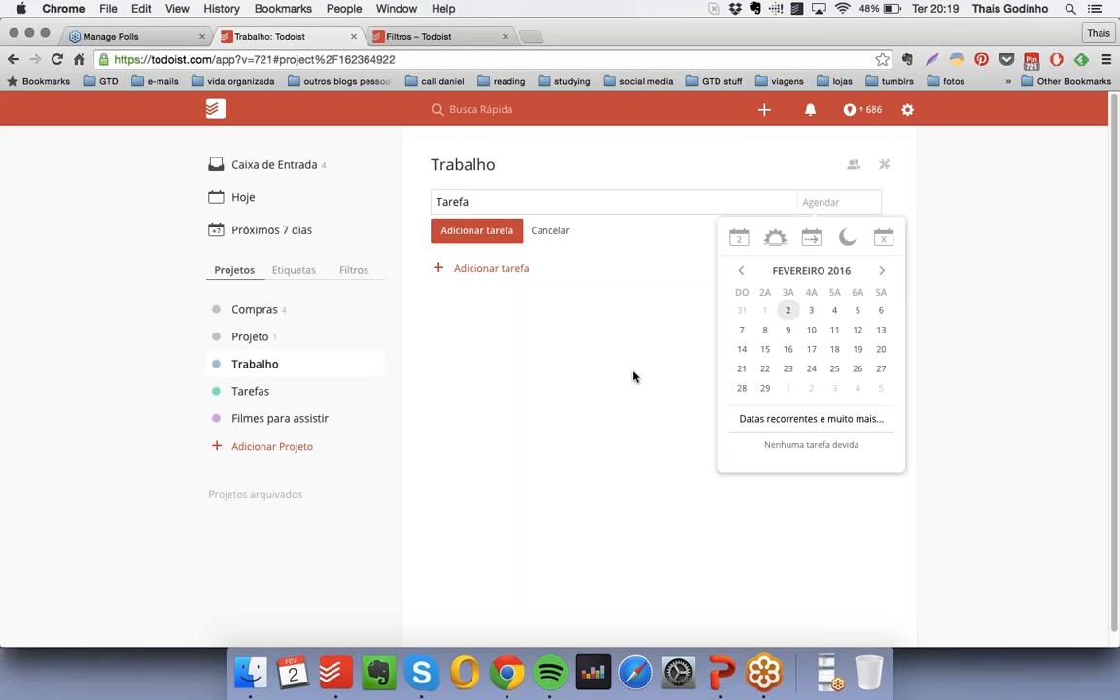
{"action": "type", "text": "todo dia"}
{"action": "key", "text": "Return"}
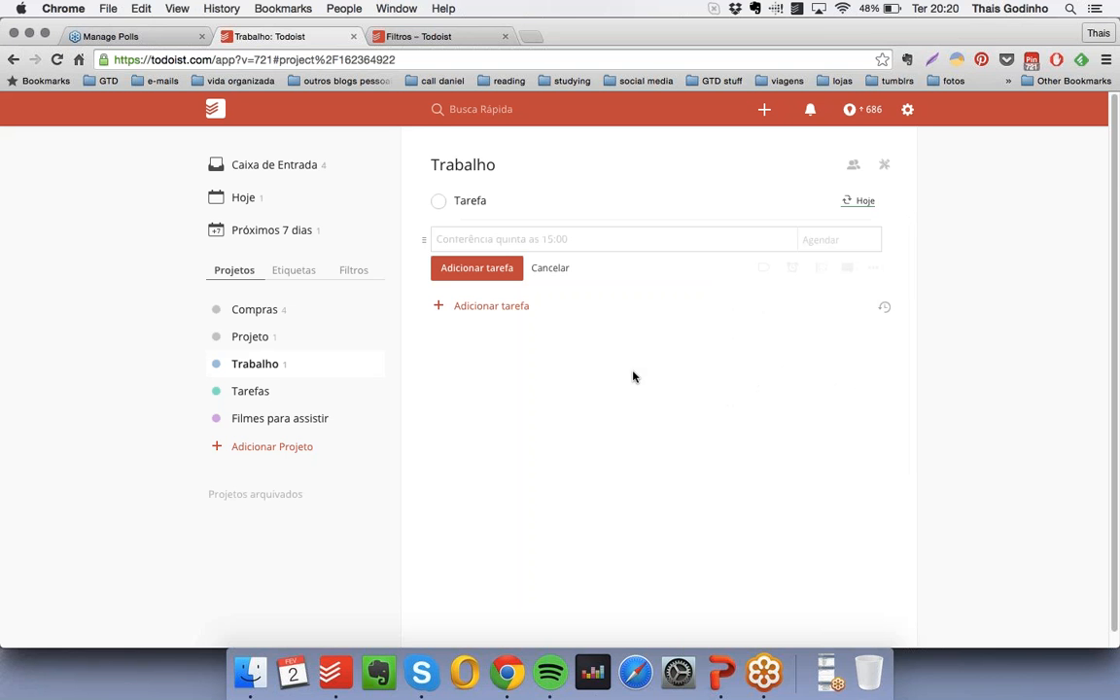
- Complete today's occurrence of the recurring Tarefa and view the Próximos 7 dias agenda
{"action": "mouse_move", "coordinate": [857, 204]}
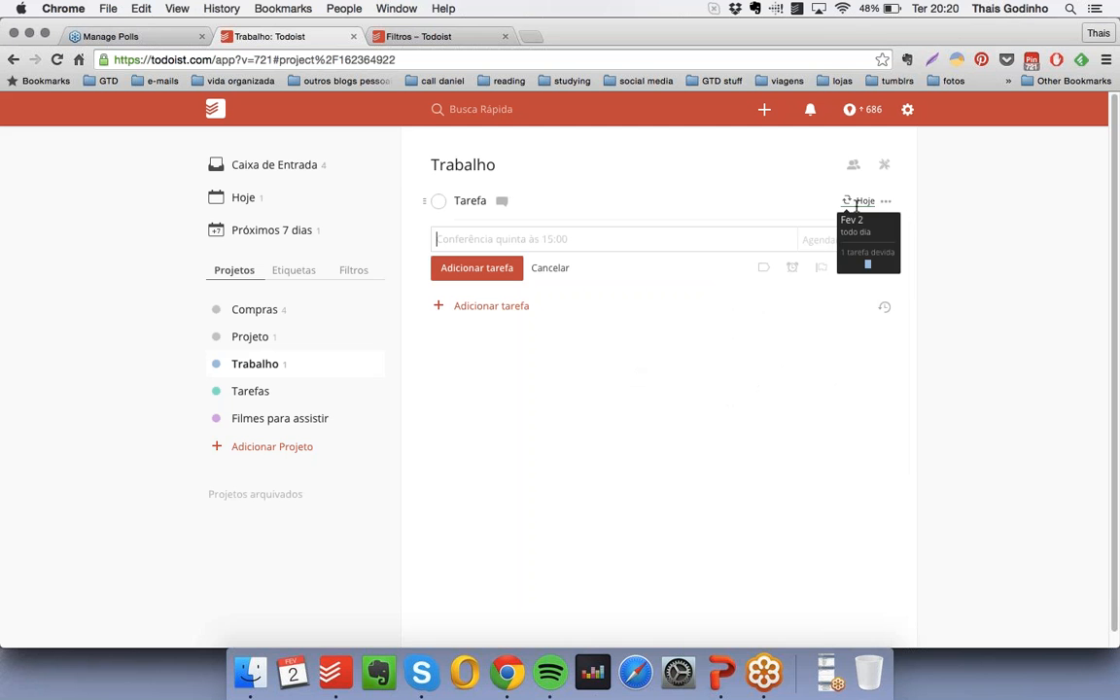
{"action": "left_click", "coordinate": [439, 201]}
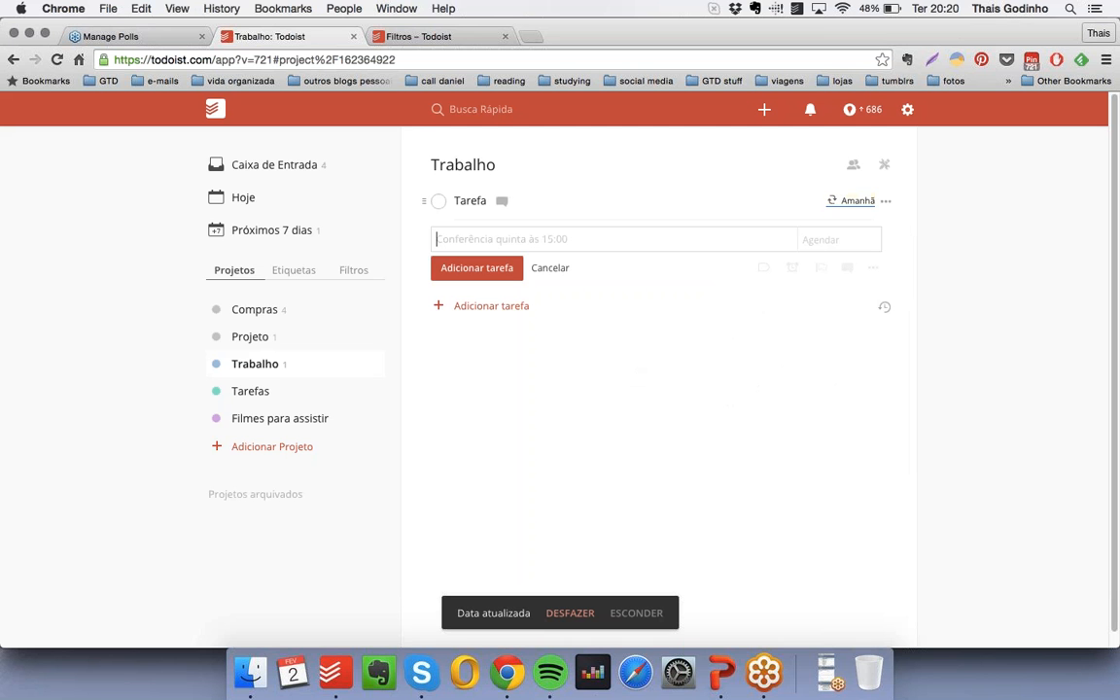
{"action": "left_click", "coordinate": [282, 234]}
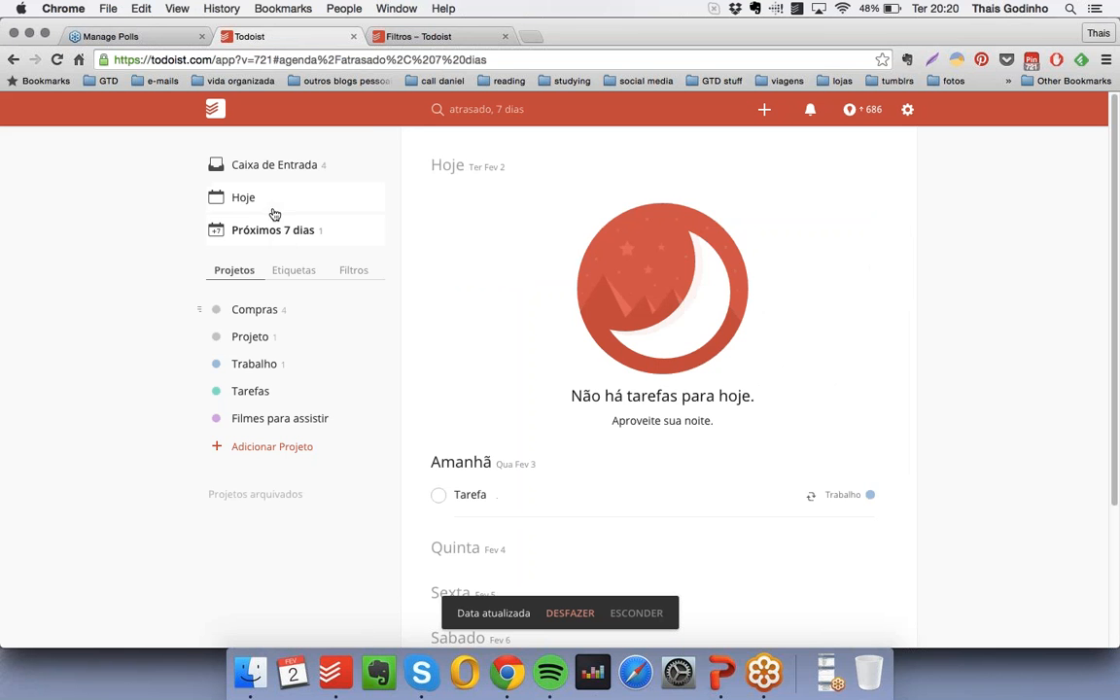
- Change the due date of Tarefa in the Trabalho project to the recurrence "toda quarta"
{"action": "left_click", "coordinate": [292, 370]}
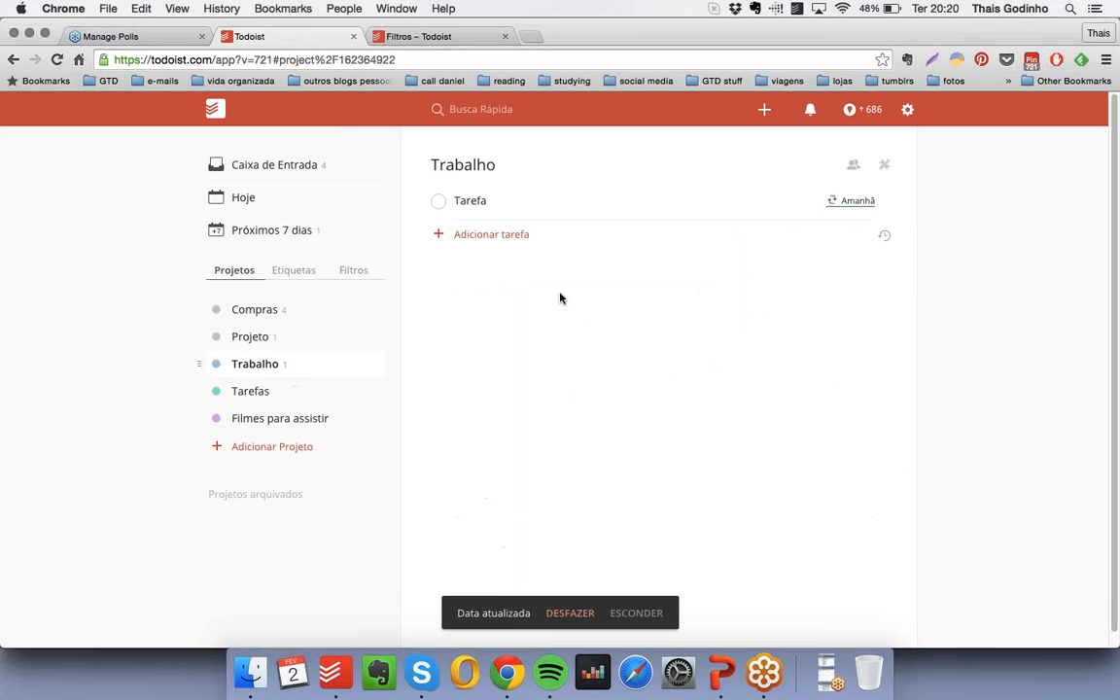
{"action": "left_click", "coordinate": [855, 201]}
{"action": "left_click", "coordinate": [784, 201]}
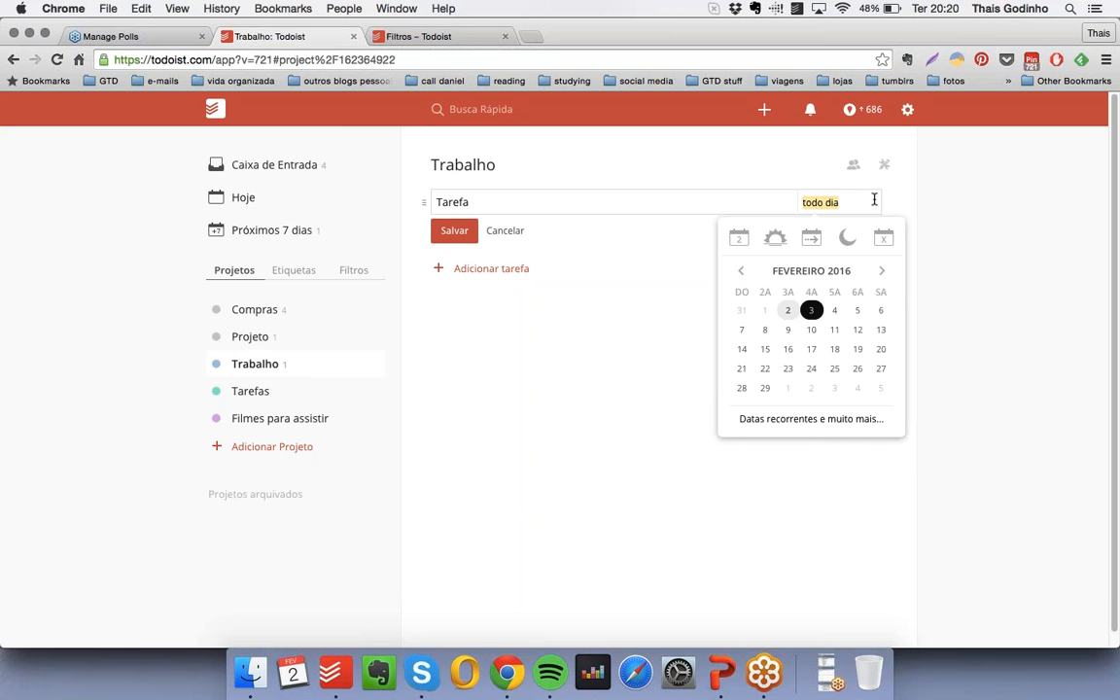
{"action": "type", "text": "toda quarta"}
{"action": "key", "text": "Return"}
- Complete the current weekly occurrence of Tarefa and inspect the details of its next due date
{"action": "mouse_move", "coordinate": [856, 198]}
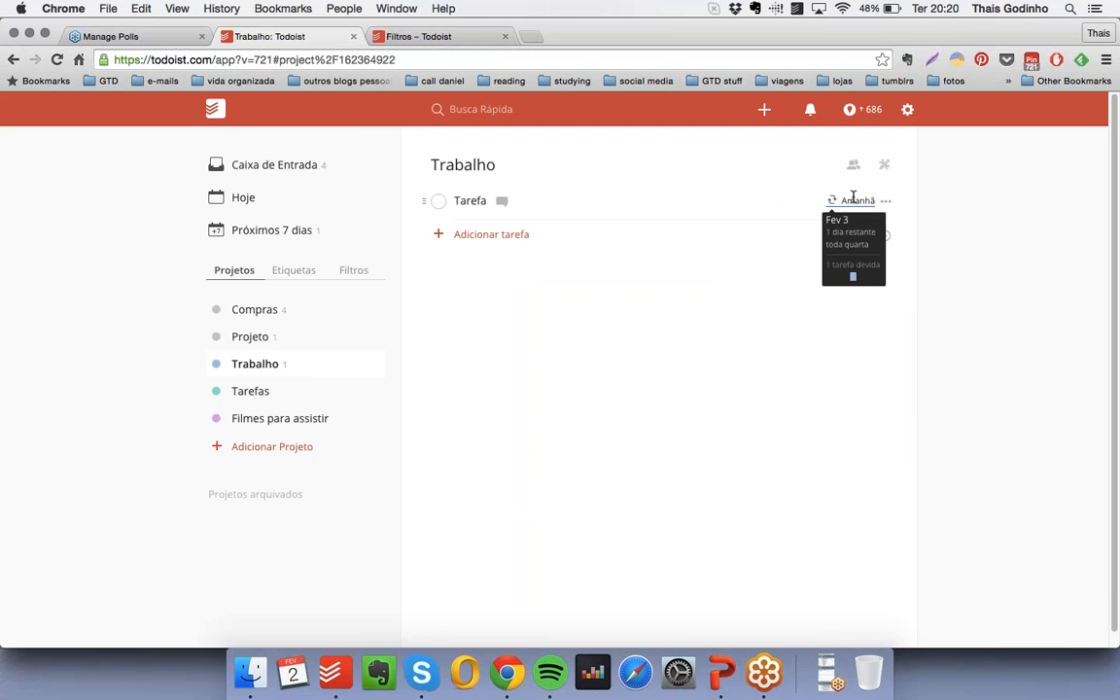
{"action": "left_click", "coordinate": [439, 202]}
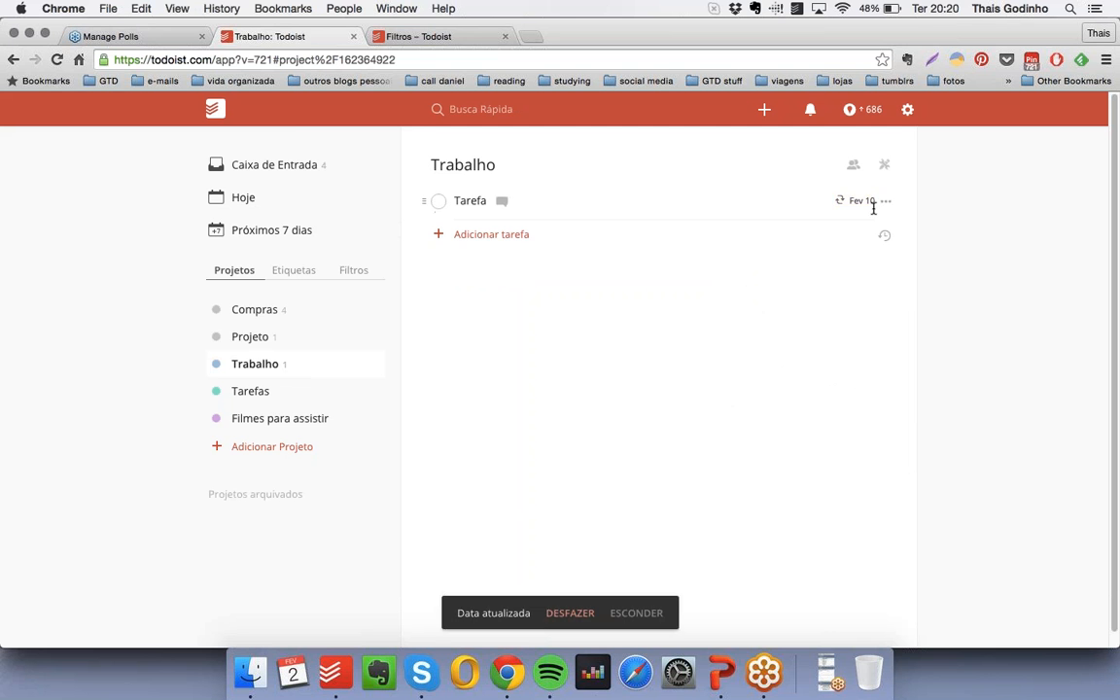
{"action": "mouse_move", "coordinate": [868, 201]}
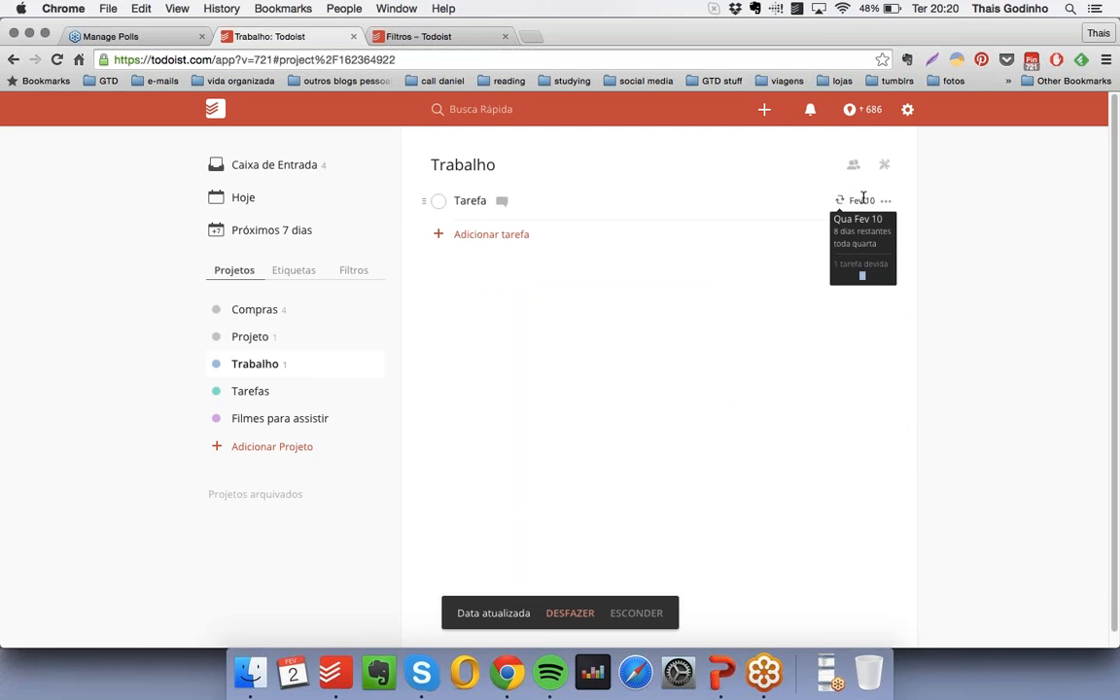
- Set the recurring due date of Tarefa to "toda sexta às 11" and save the task
{"action": "left_click", "coordinate": [862, 200]}
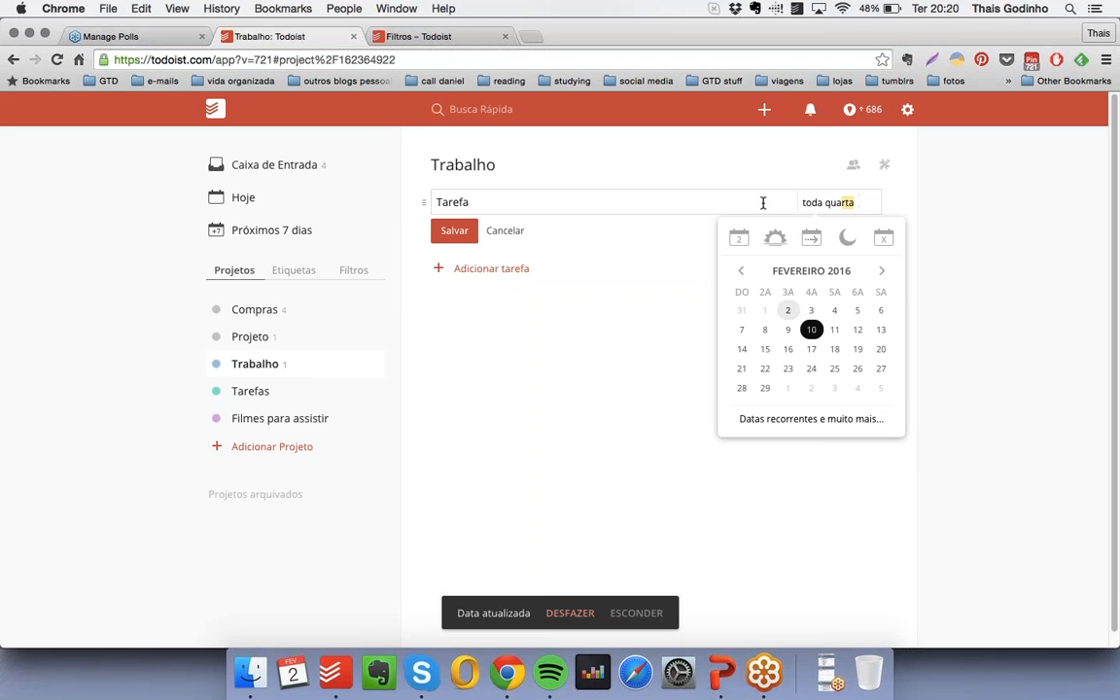
{"action": "type", "text": "toda sexta às"}
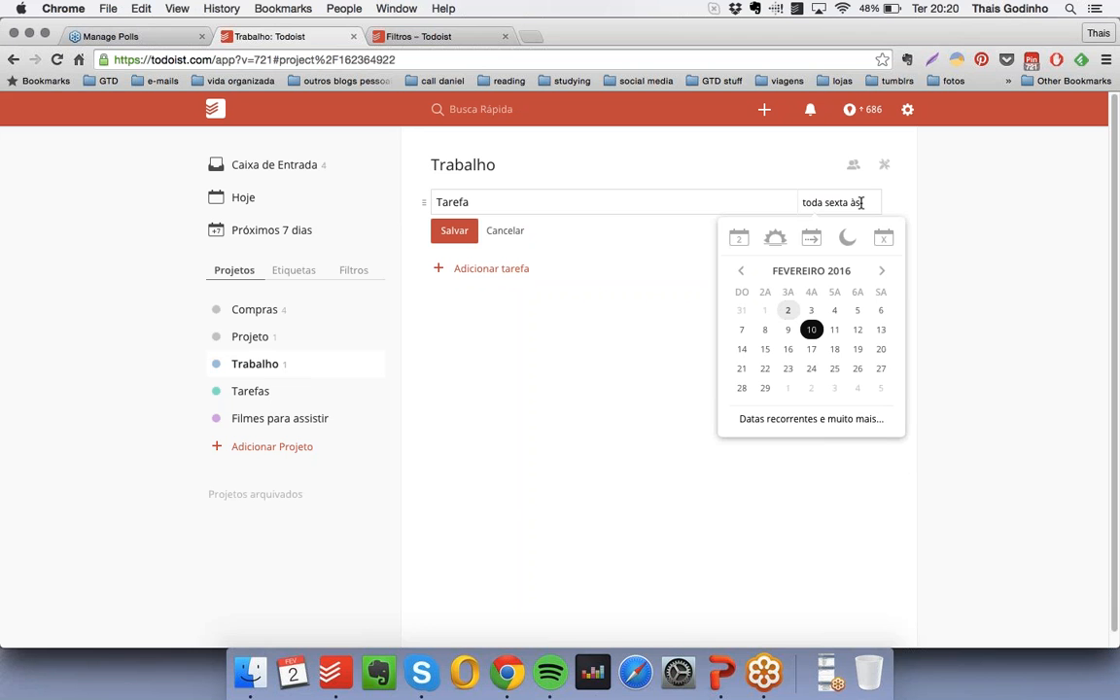
{"action": "type", "text": " 11:00"}
{"action": "key", "text": "Return"}
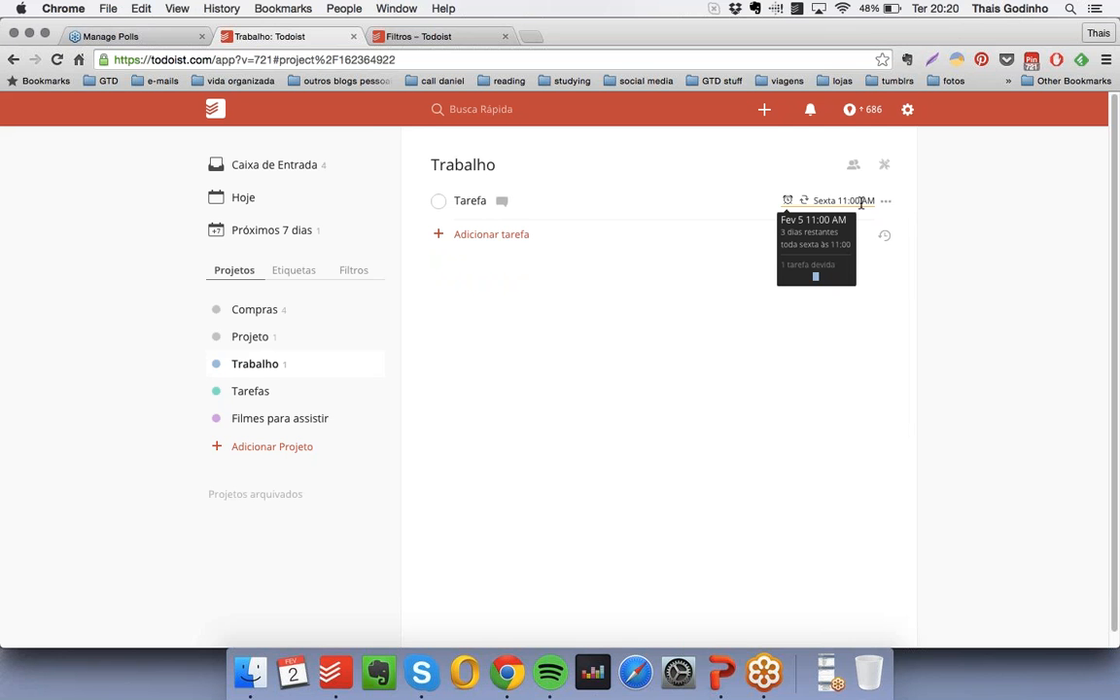
- Examine the Hoje and Próximos 7 dias agendas to see where the recurring Tarefa is scheduled
{"action": "left_click", "coordinate": [280, 199]}
{"action": "left_click", "coordinate": [335, 234]}
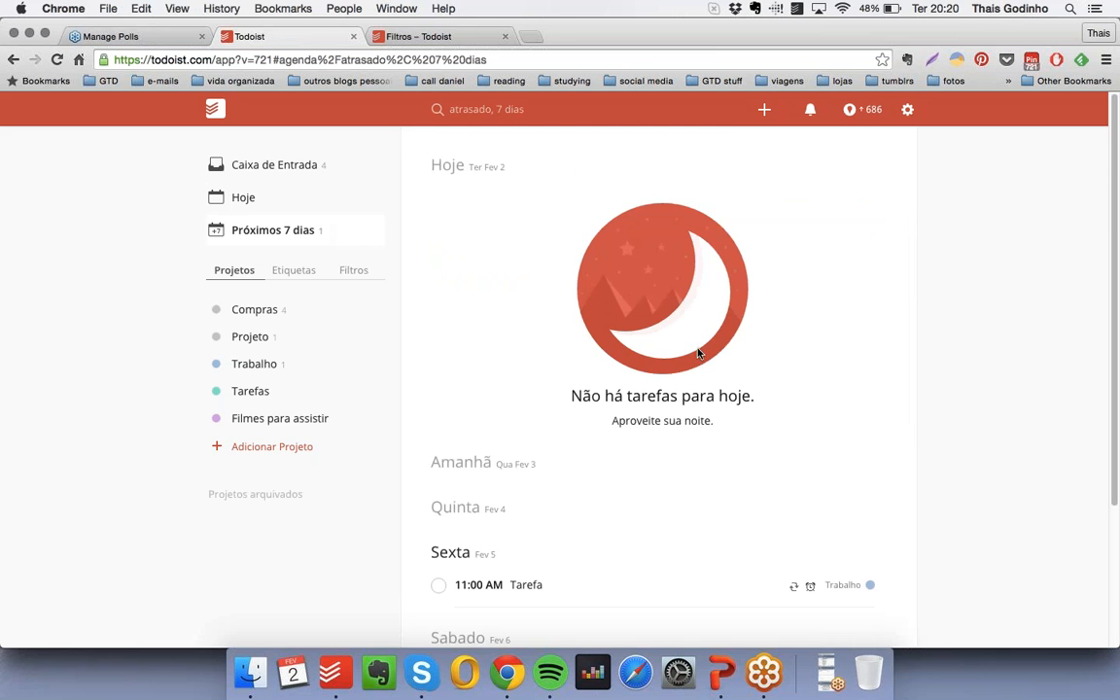
{"action": "scroll", "coordinate": [698, 353], "scroll_direction": "down", "scroll_amount": 2}
{"action": "scroll", "coordinate": [697, 353], "scroll_direction": "down", "scroll_amount": 2}
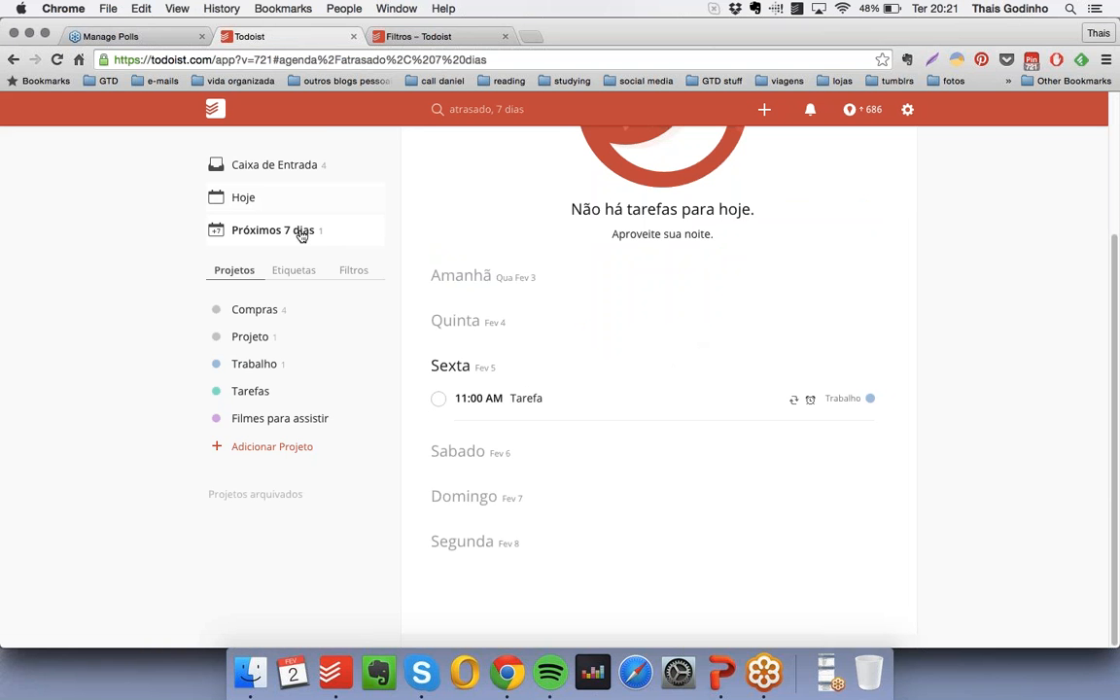
{"action": "left_click", "coordinate": [286, 203]}
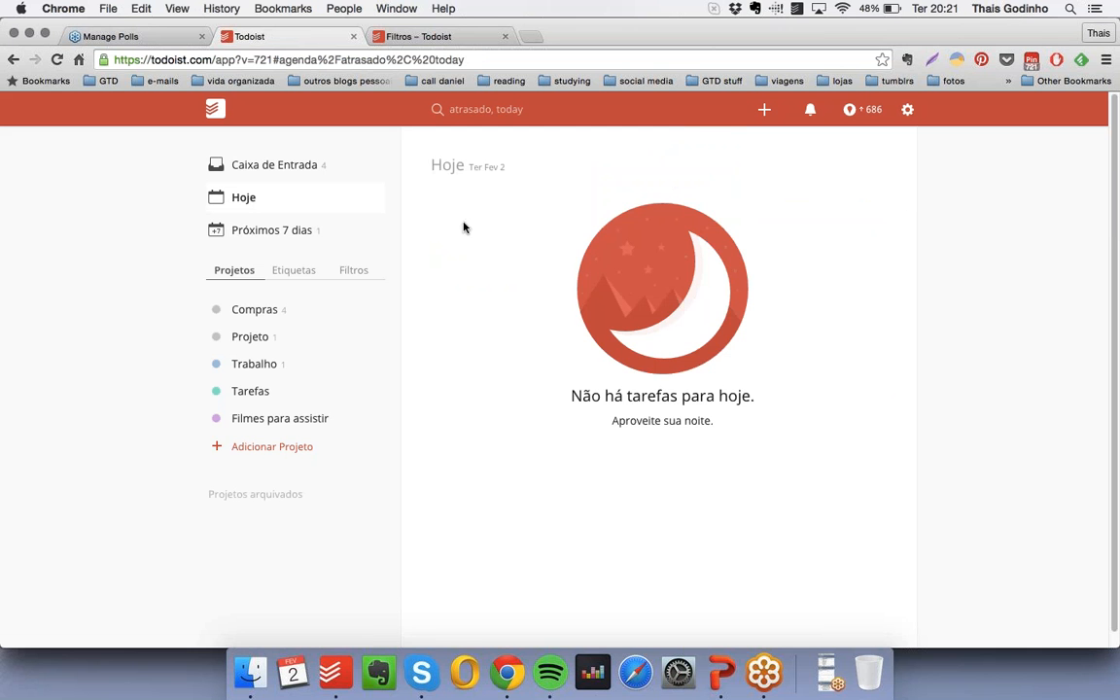
{"action": "left_click", "coordinate": [282, 233]}
{"action": "scroll", "coordinate": [820, 429], "scroll_direction": "down", "scroll_amount": 3}
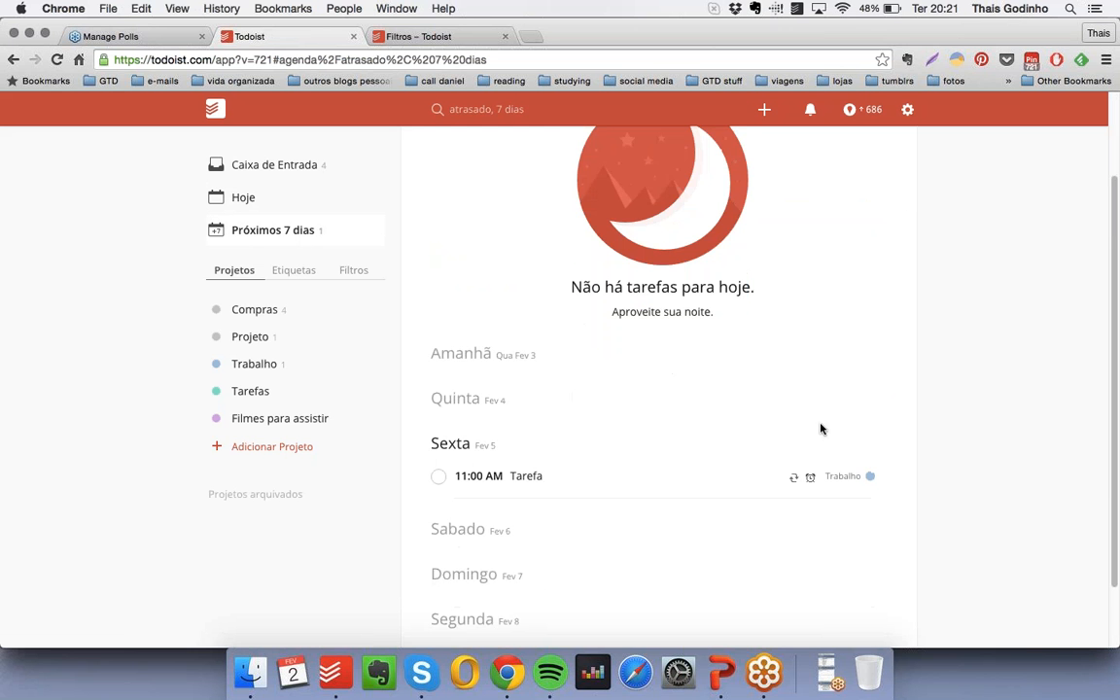
- Look at the scheduling options of Tarefa in the agenda, and view its due-date calendar in the Trabalho project
{"action": "left_click", "coordinate": [885, 478]}
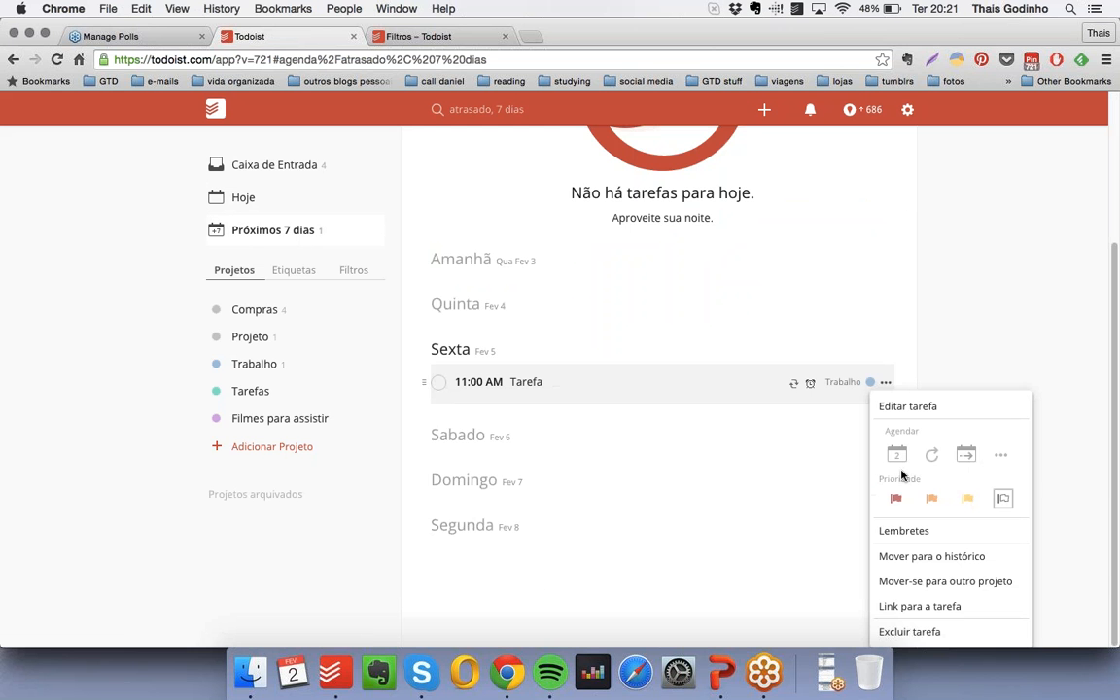
{"action": "left_click", "coordinate": [999, 459]}
{"action": "left_click", "coordinate": [517, 430]}
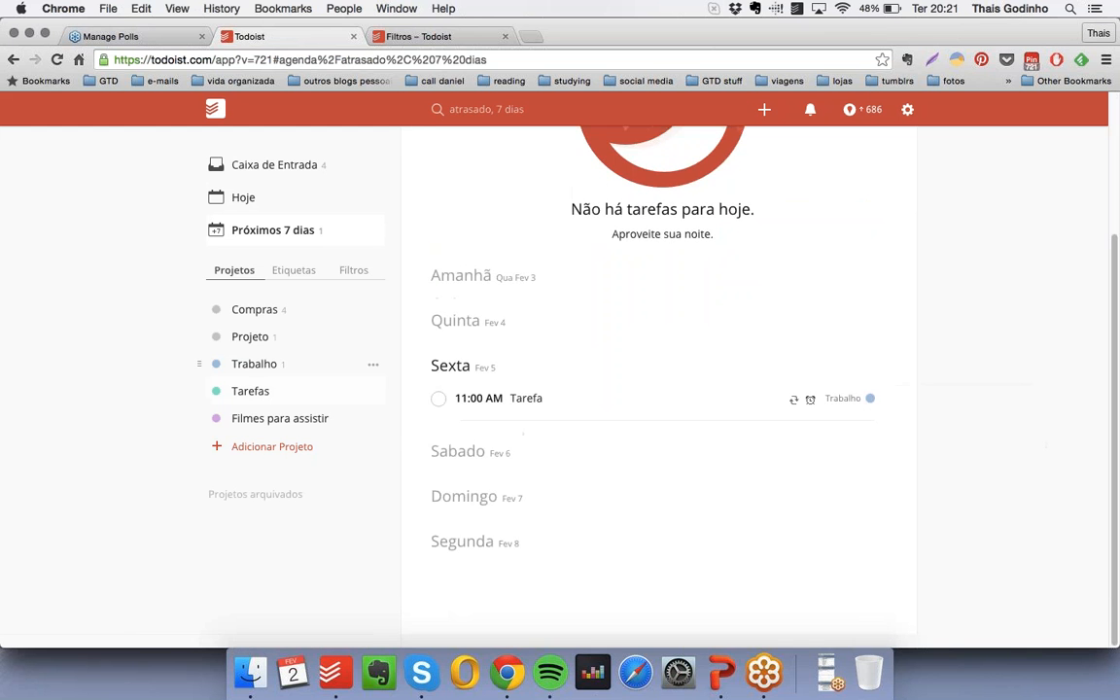
{"action": "left_click", "coordinate": [250, 366]}
{"action": "left_click", "coordinate": [885, 201]}
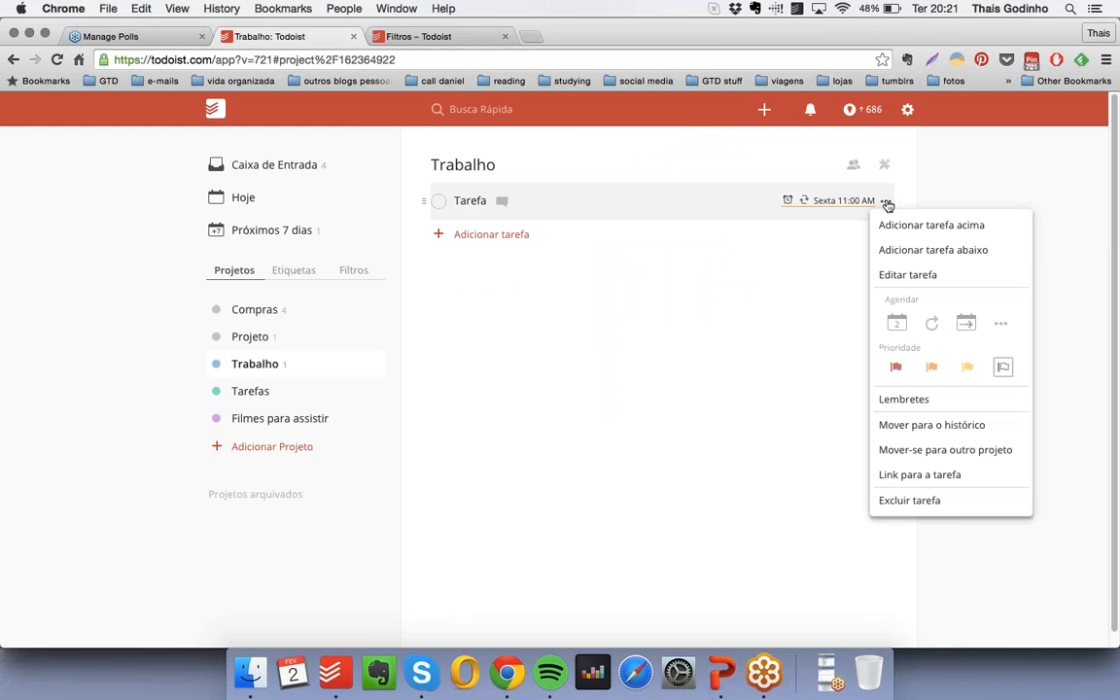
{"action": "left_click", "coordinate": [918, 273]}
{"action": "left_click", "coordinate": [848, 202]}
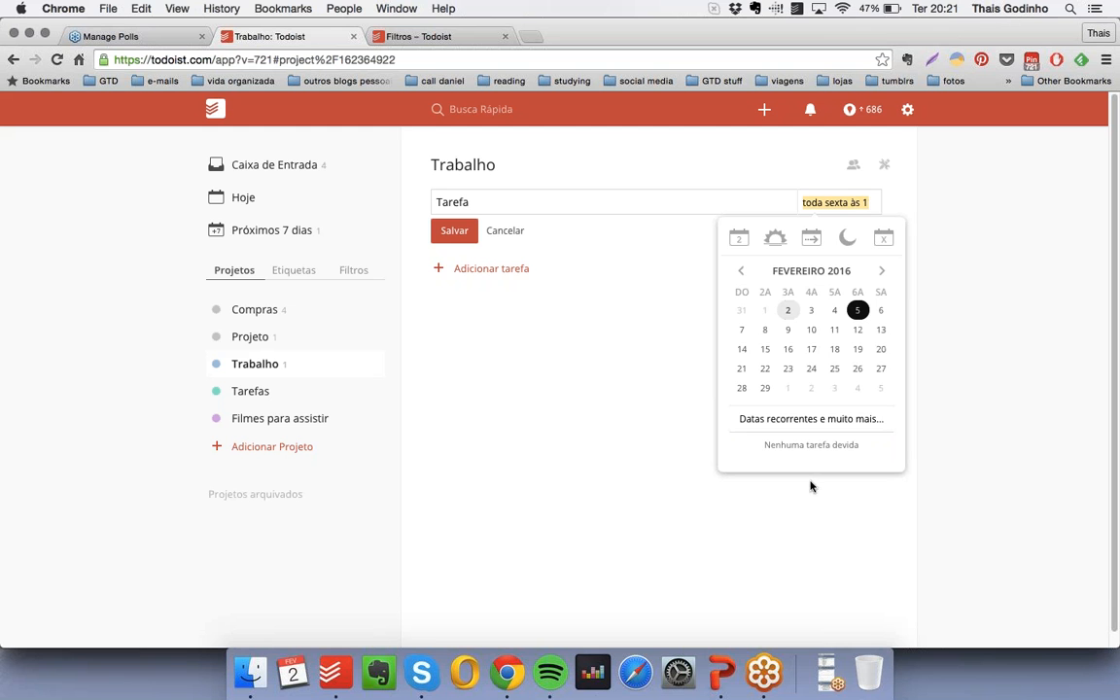
{"action": "left_click", "coordinate": [971, 401]}
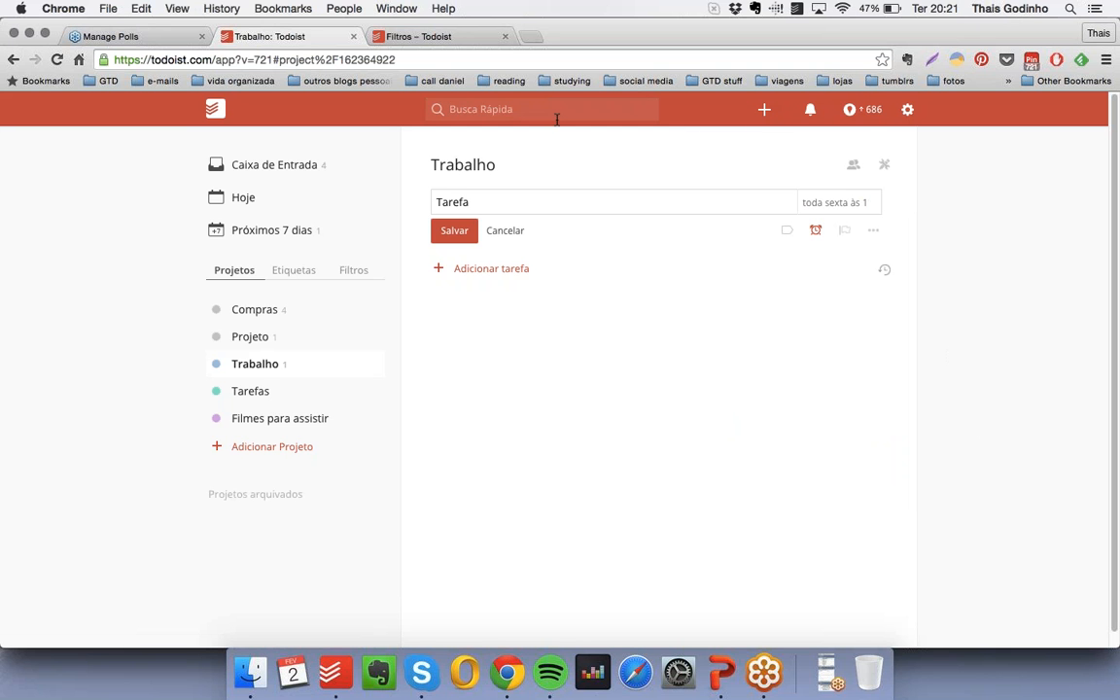
- Return to the Hoje home view, search for "tarefa" with quick search, and open the Tarefas project from the suggestions
{"action": "left_click", "coordinate": [215, 111]}
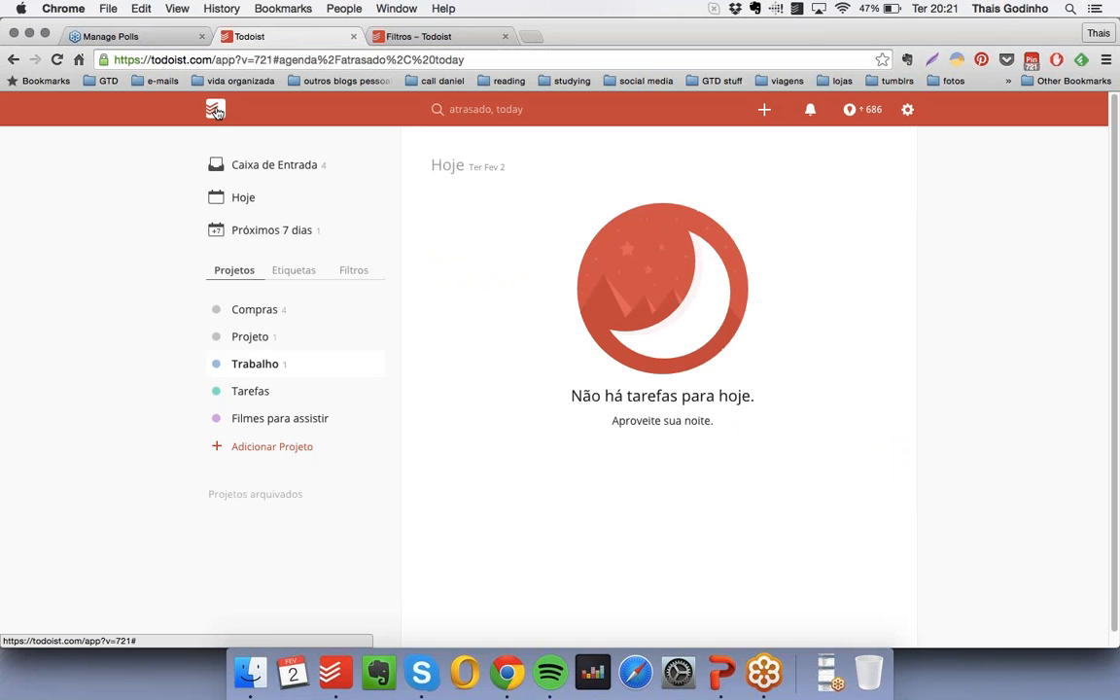
{"action": "left_click", "coordinate": [502, 109]}
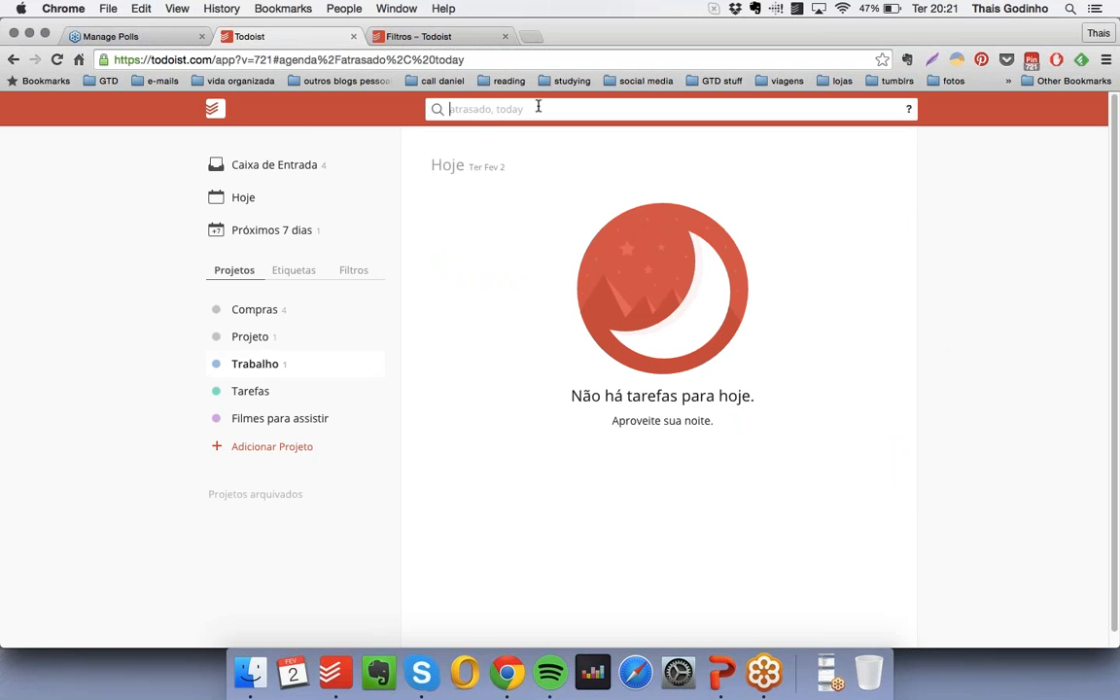
{"action": "type", "text": "tarefa"}
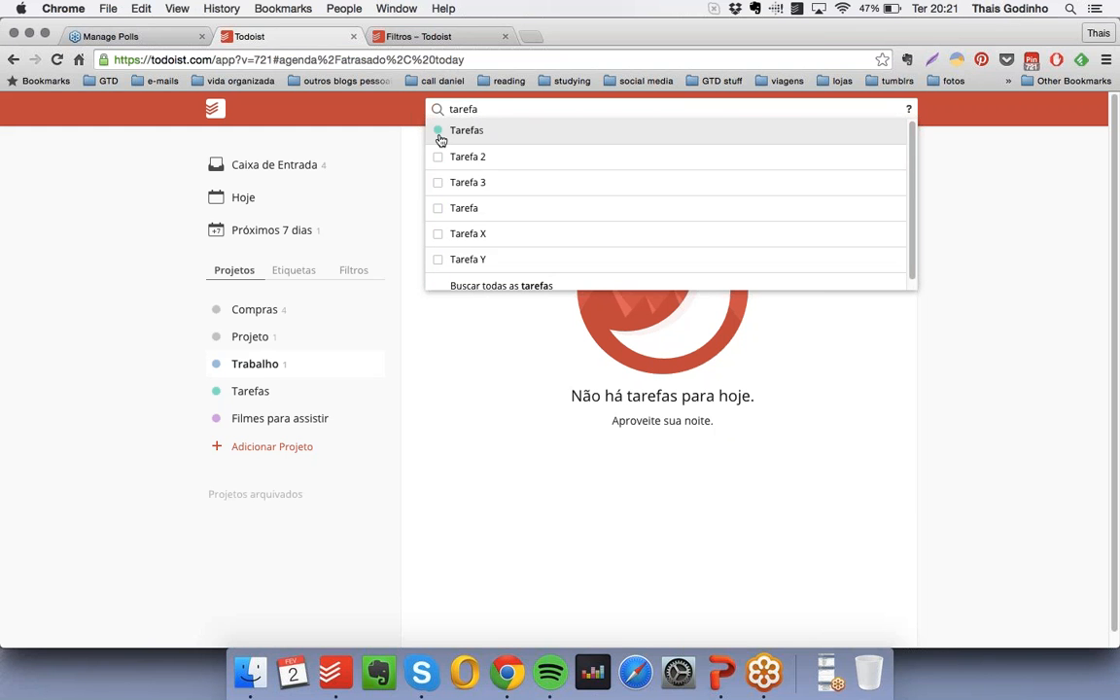
{"action": "scroll", "coordinate": [492, 195], "scroll_direction": "down", "scroll_amount": 1}
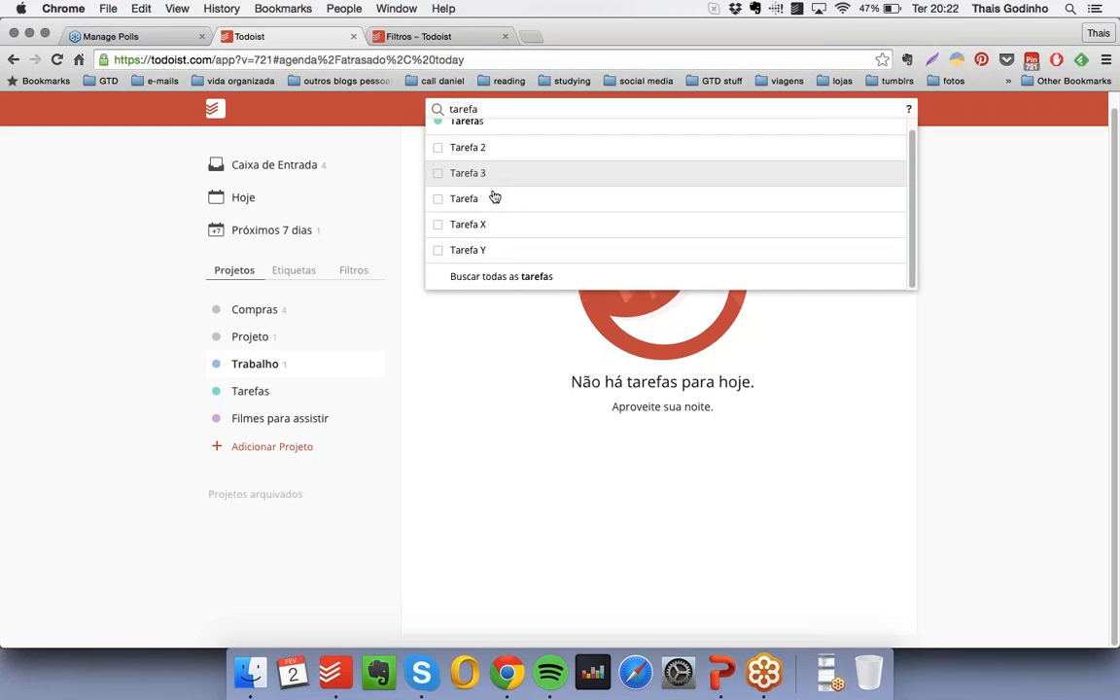
{"action": "scroll", "coordinate": [493, 192], "scroll_direction": "up", "scroll_amount": 1}
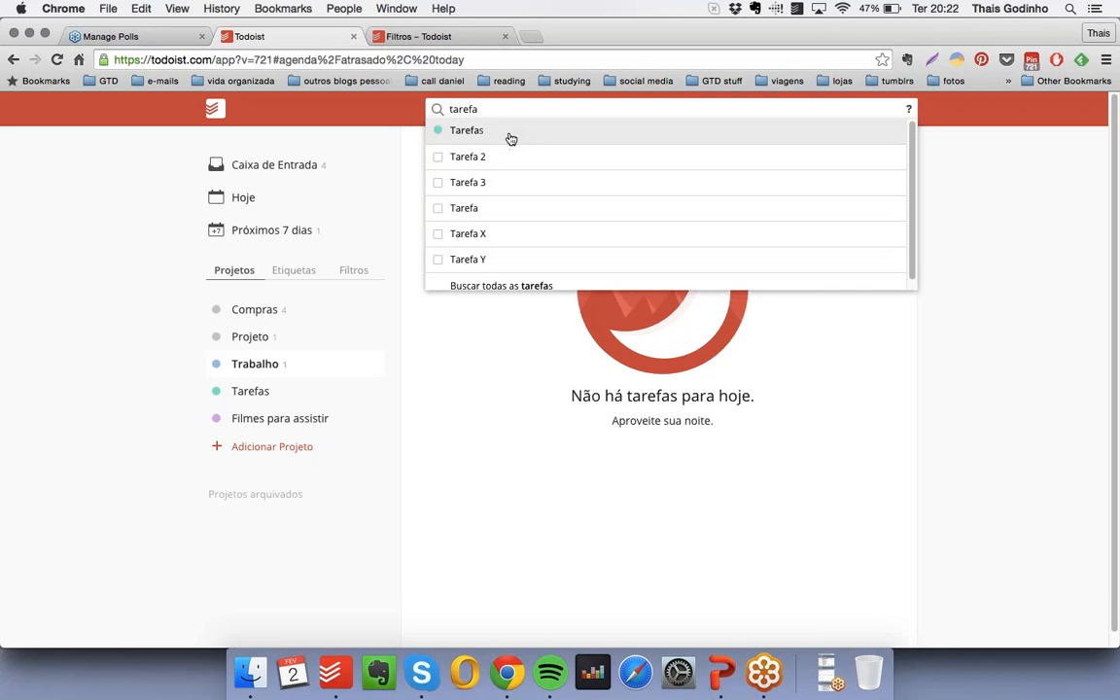
{"action": "left_click", "coordinate": [511, 139]}
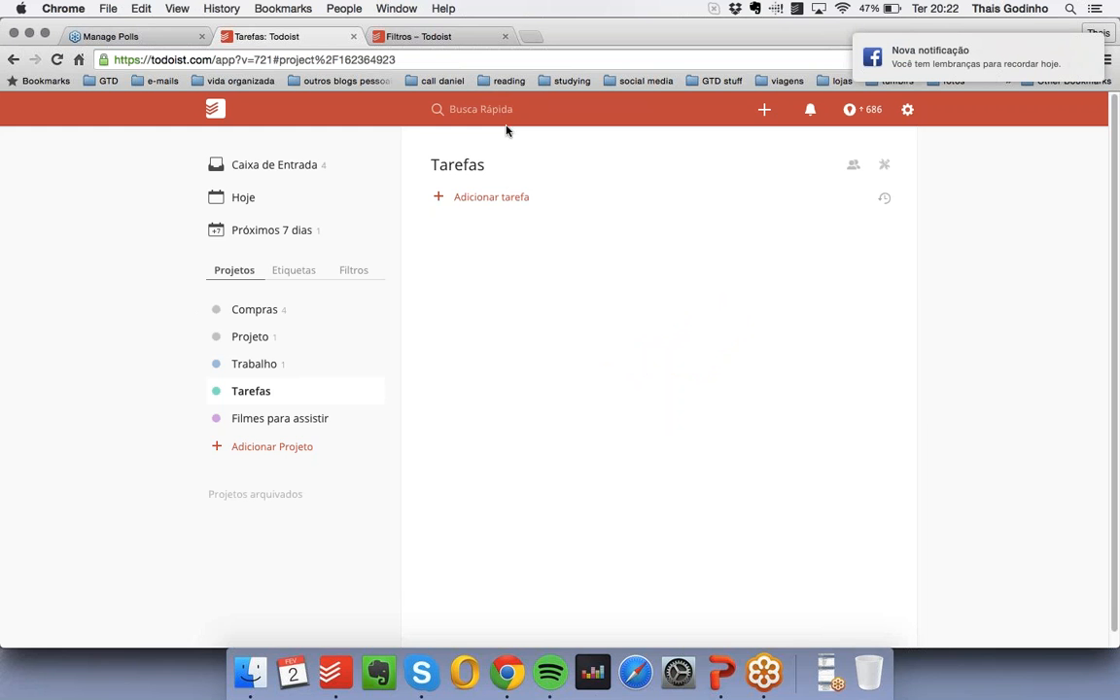
- View the quick-add task form and the notifications list, closing each without making changes
{"action": "left_click", "coordinate": [764, 109]}
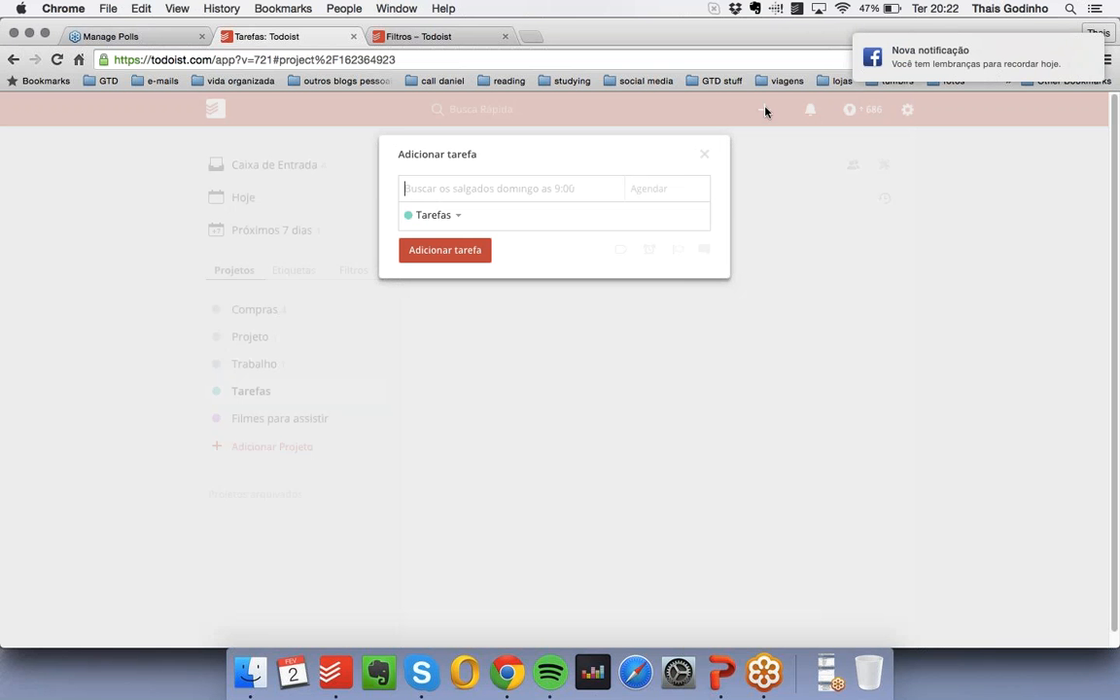
{"action": "left_click", "coordinate": [706, 158]}
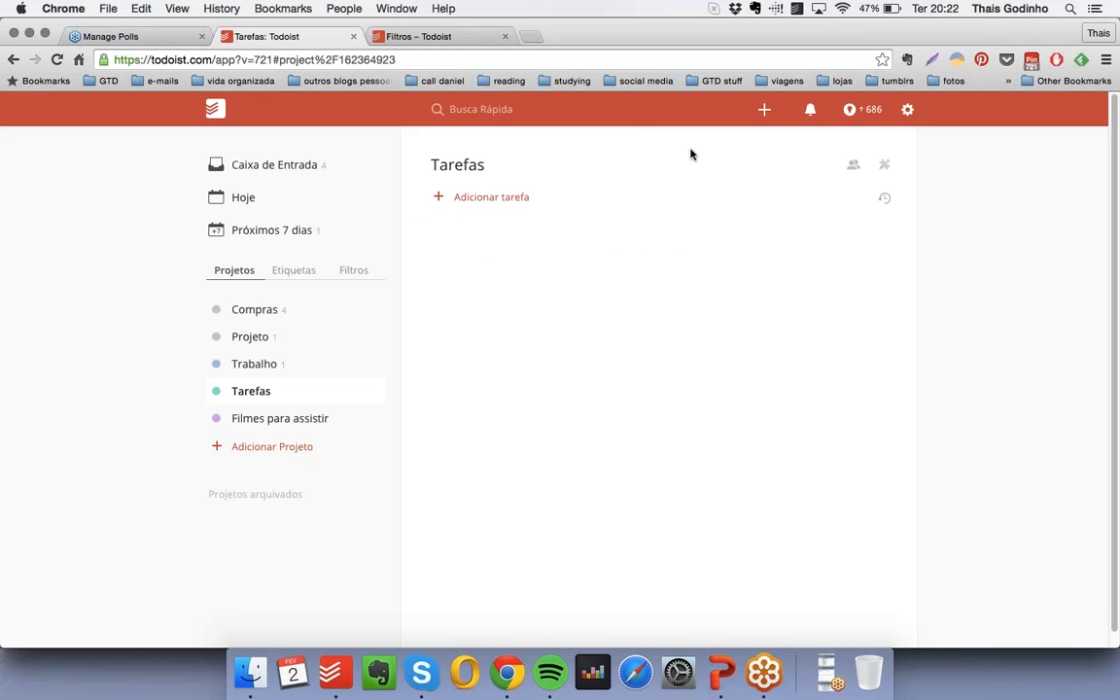
{"action": "left_click", "coordinate": [812, 111]}
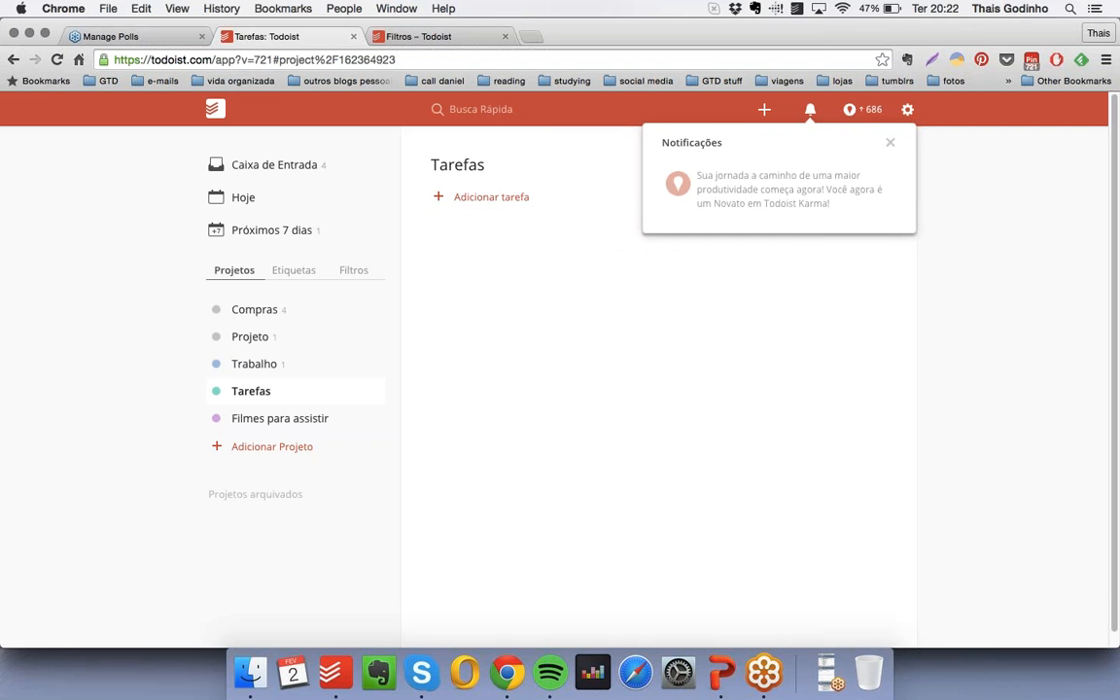
{"action": "left_click", "coordinate": [893, 147]}
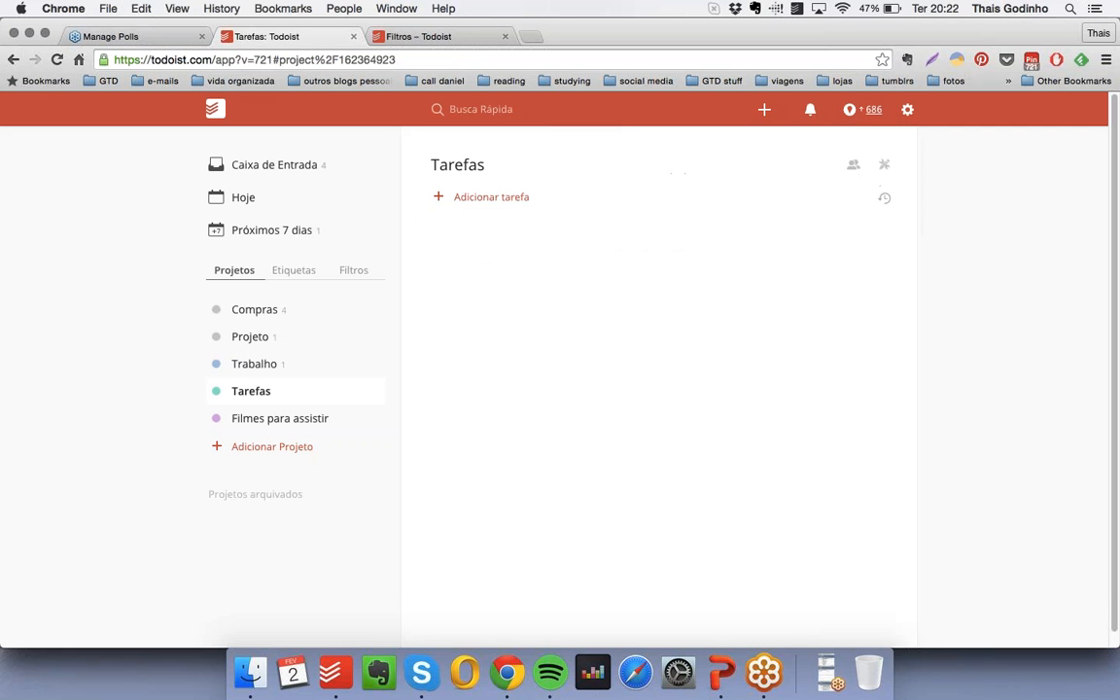
- View the productivity overview and read the Karma updates, including the levels, latest updates and what affects Karma
{"action": "left_click", "coordinate": [868, 113]}
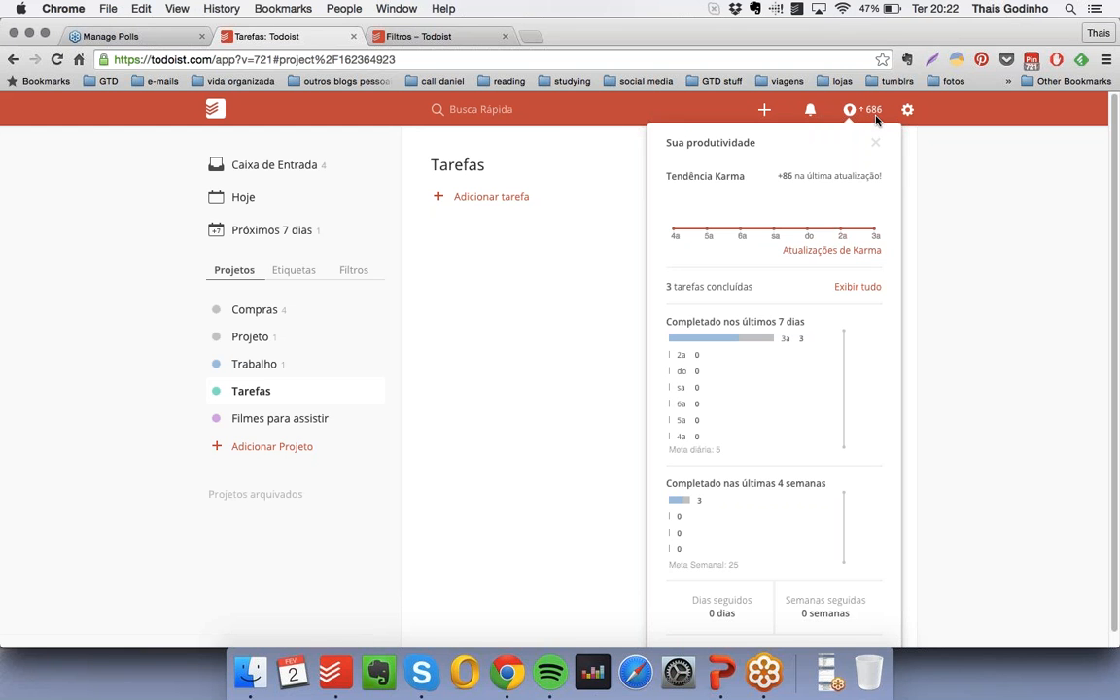
{"action": "left_click", "coordinate": [845, 252]}
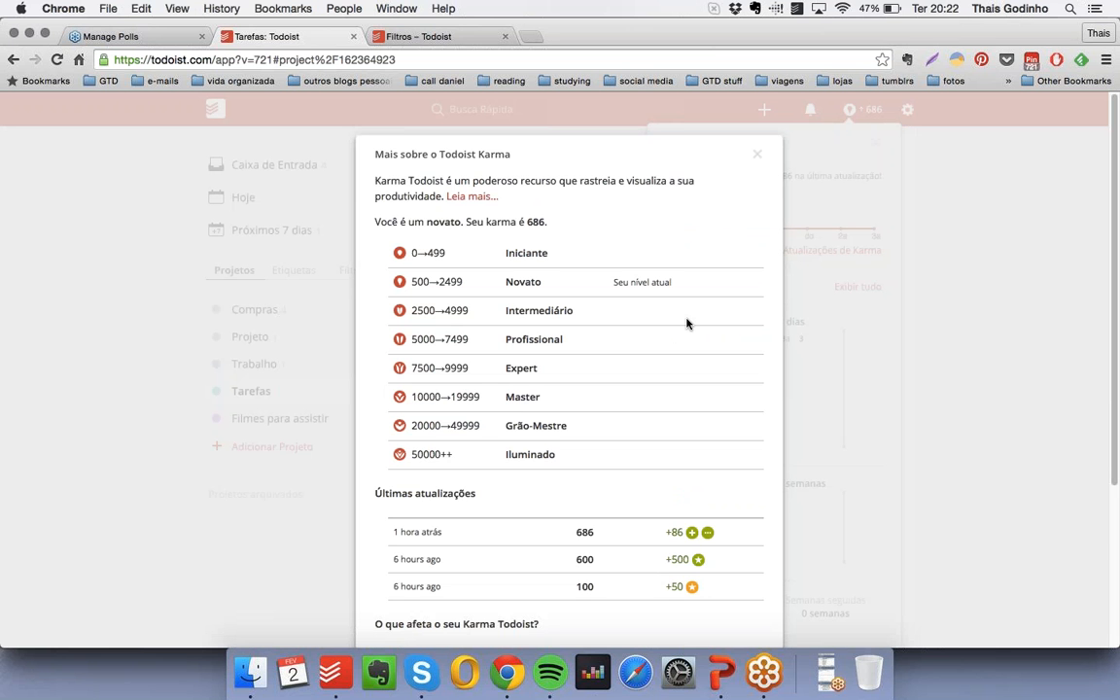
{"action": "scroll", "coordinate": [687, 323], "scroll_direction": "down", "scroll_amount": 3}
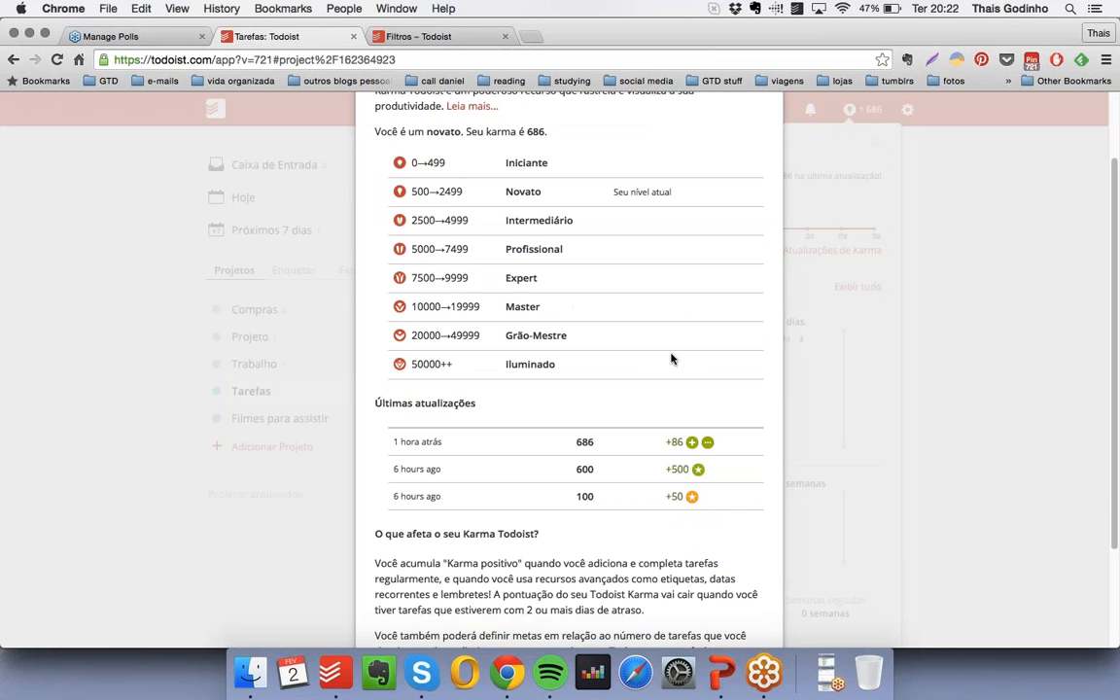
{"action": "scroll", "coordinate": [540, 555], "scroll_direction": "down", "scroll_amount": 4}
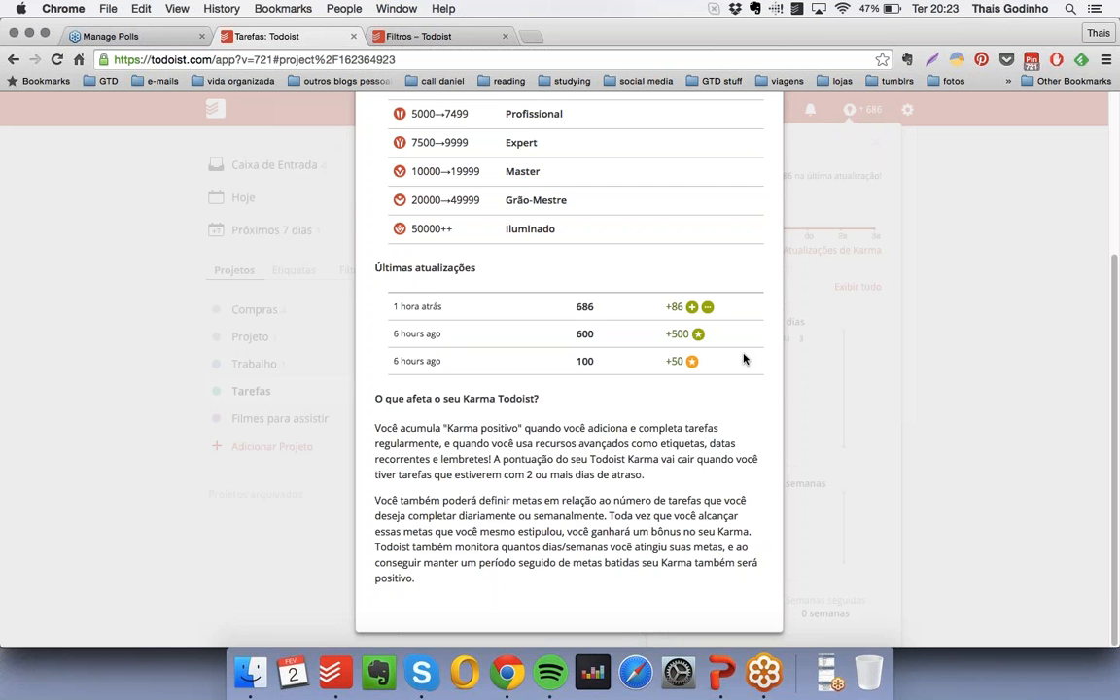
- Review the Karma level list from Iniciante to Iluminado, and close the Karma details and the productivity overview
{"action": "scroll", "coordinate": [700, 292], "scroll_direction": "up", "scroll_amount": 5}
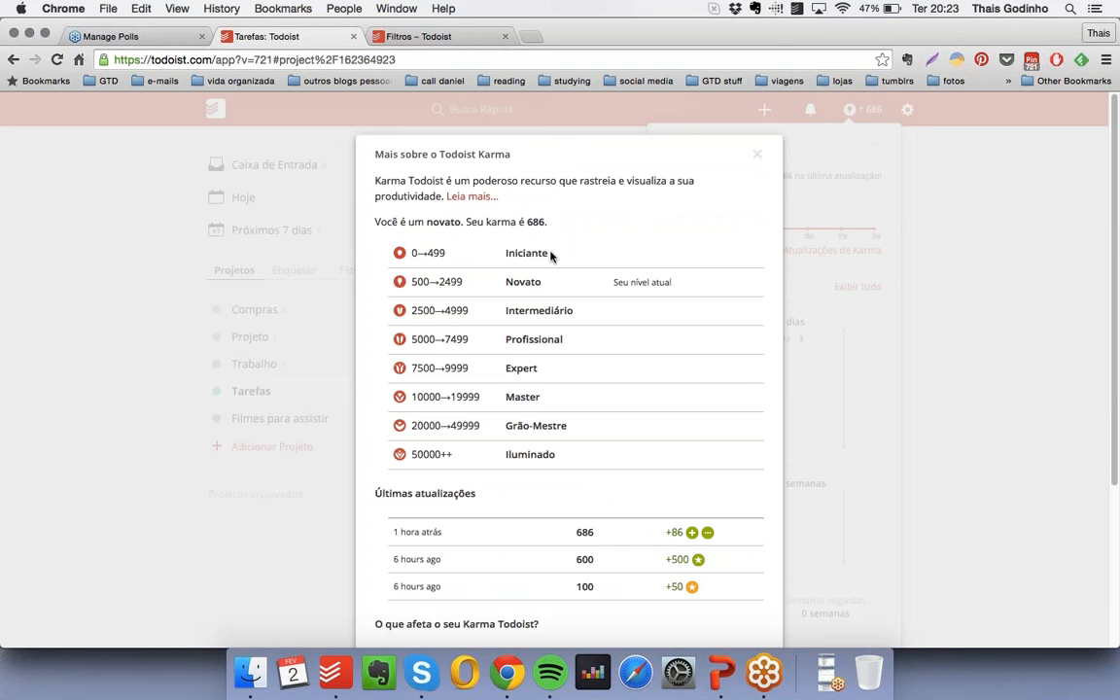
{"action": "left_click_drag", "start_coordinate": [550, 255], "coordinate": [493, 255]}
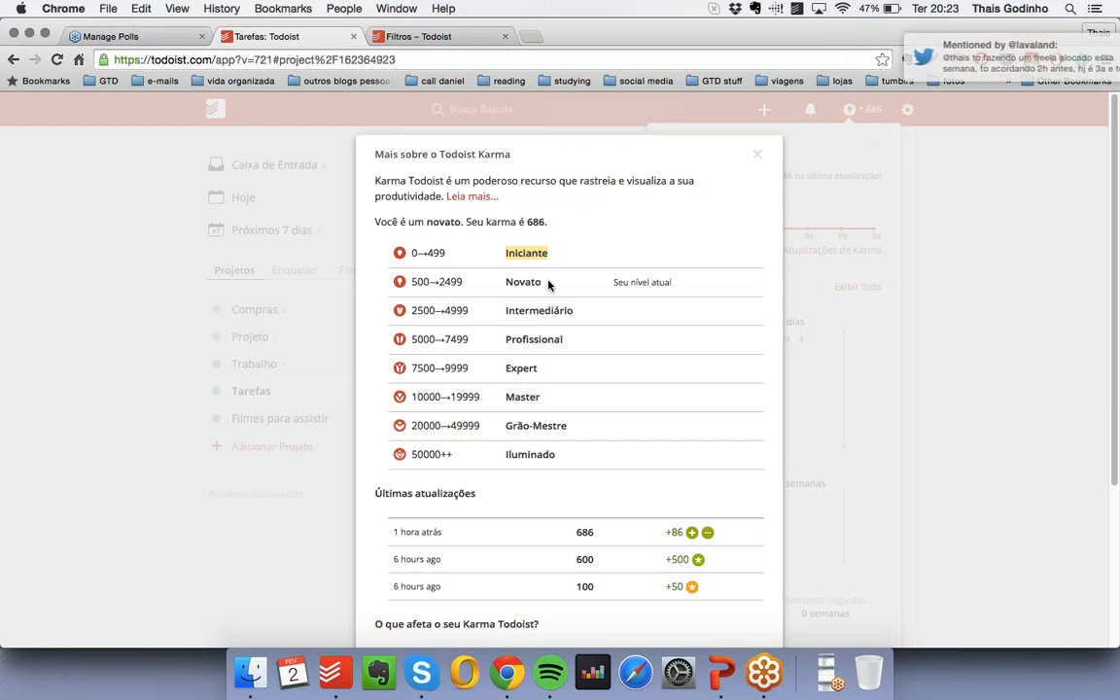
{"action": "left_click", "coordinate": [575, 310]}
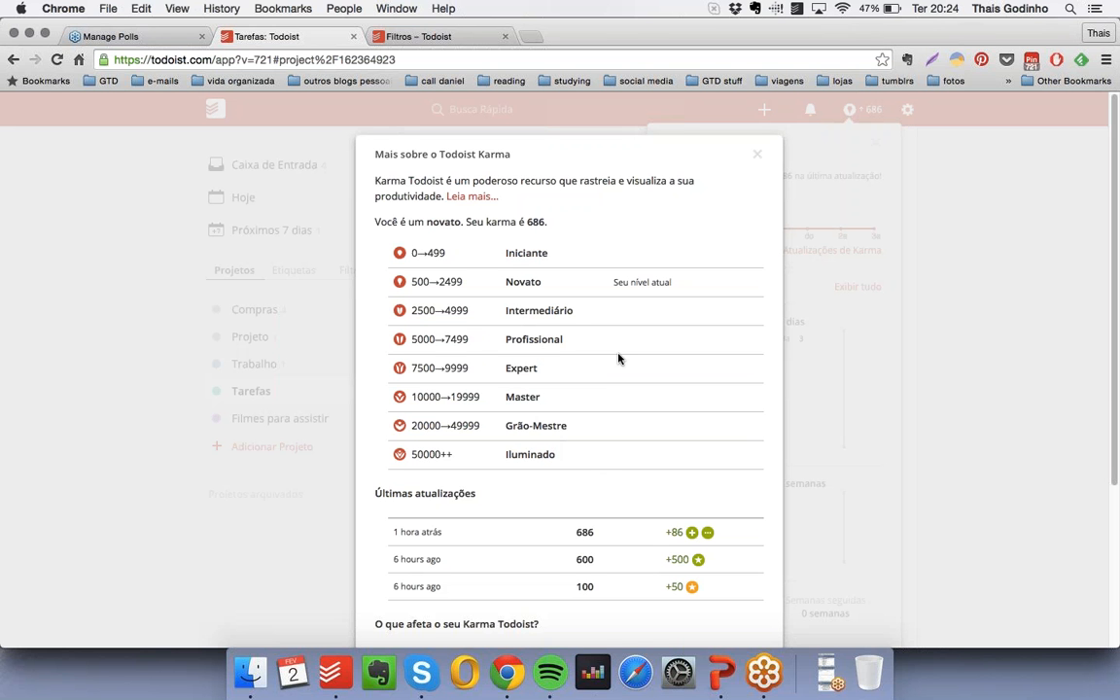
{"action": "left_click", "coordinate": [756, 154]}
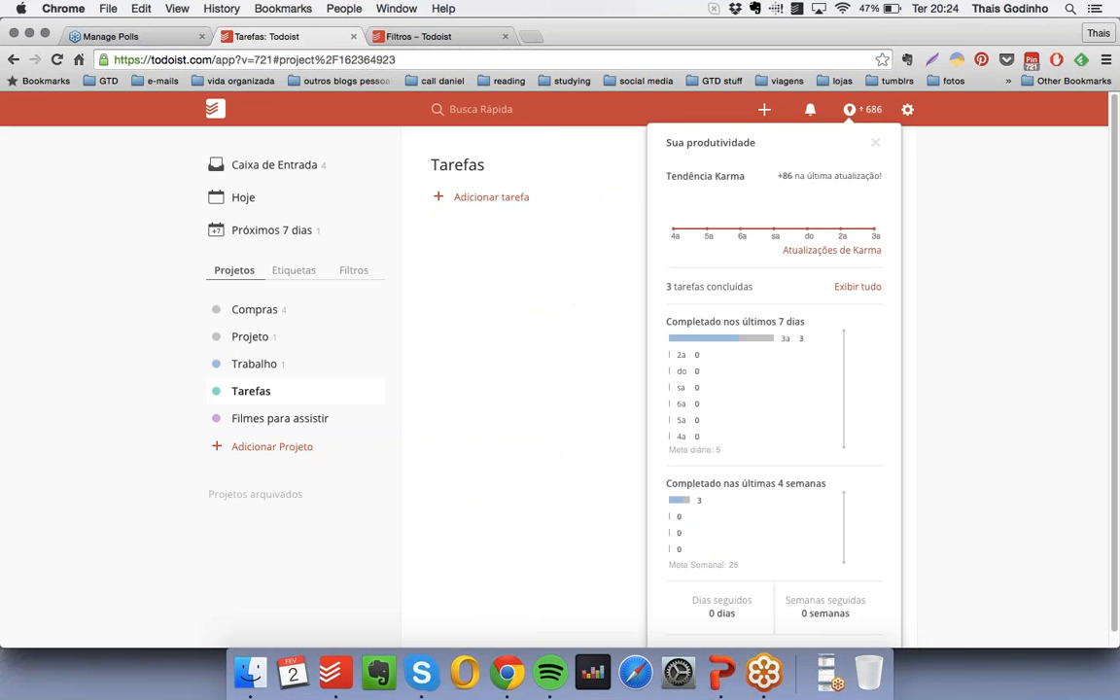
{"action": "left_click", "coordinate": [875, 145]}
- Synchronise Todoist, and change the theme to Graphite in the general settings
{"action": "left_click", "coordinate": [908, 112]}
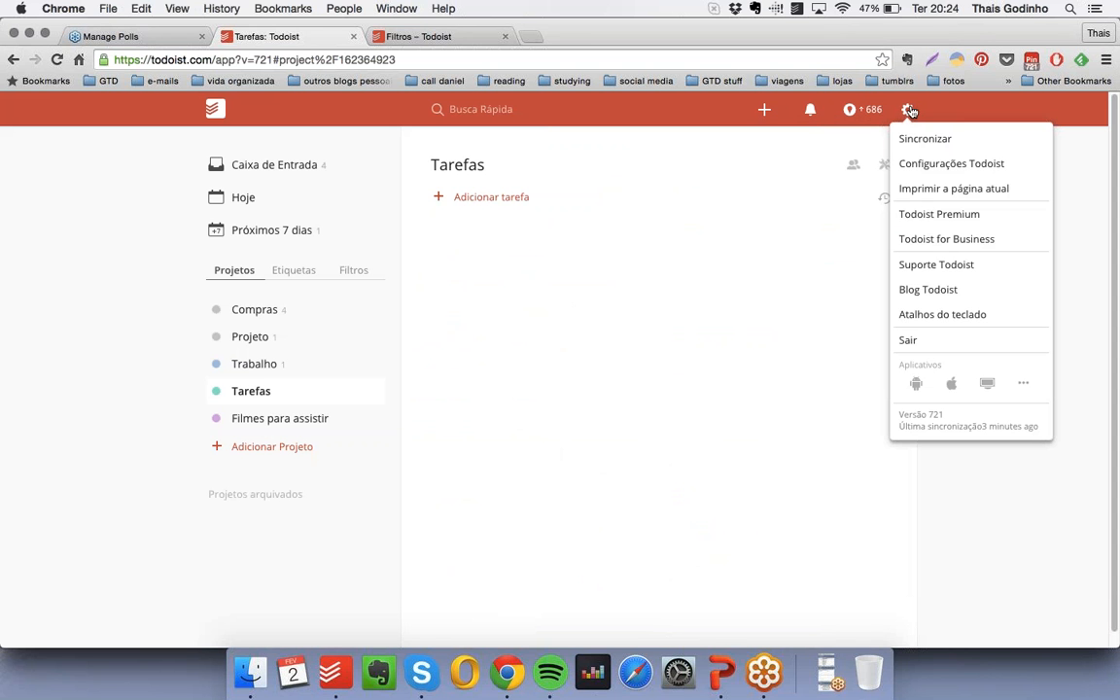
{"action": "left_click", "coordinate": [953, 142]}
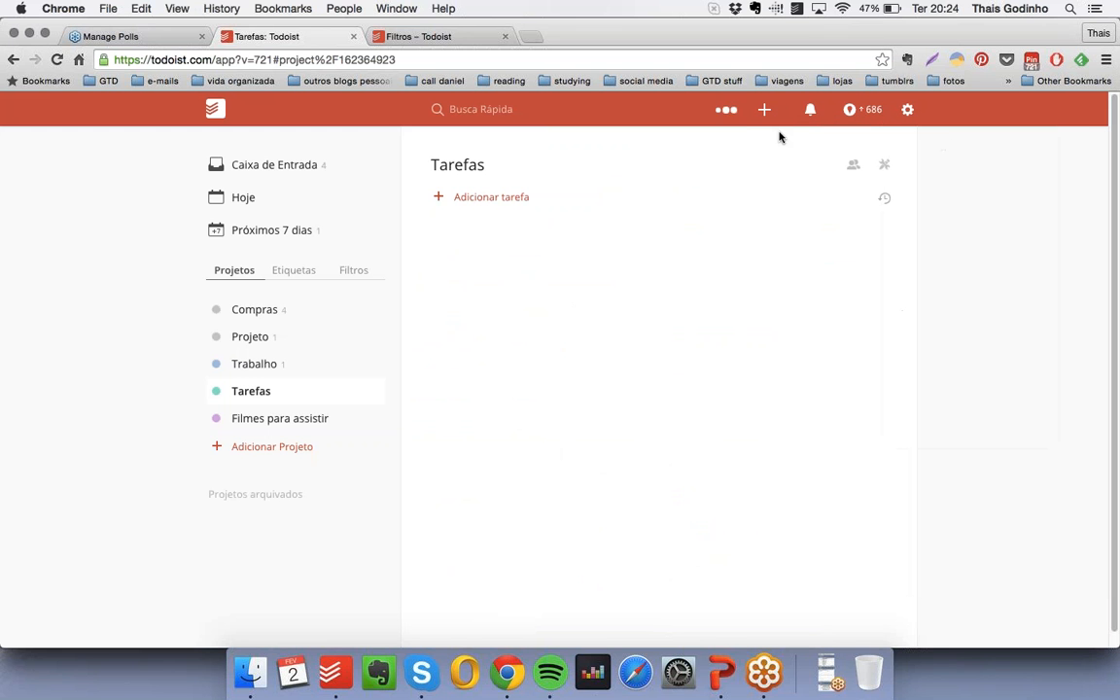
{"action": "left_click", "coordinate": [907, 110]}
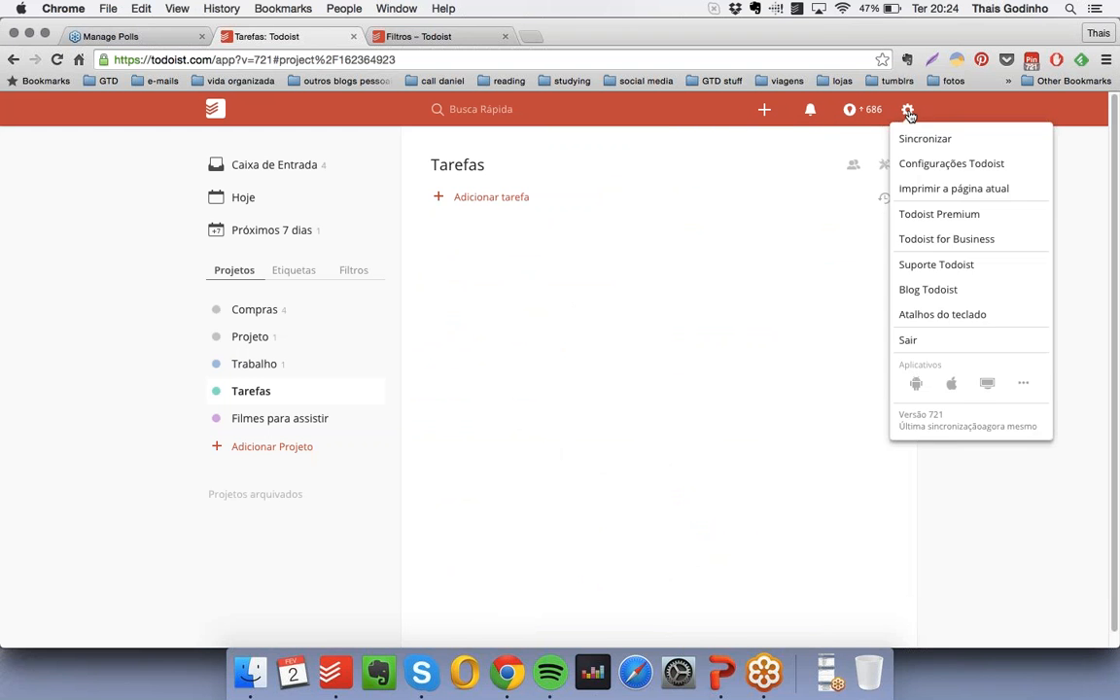
{"action": "left_click", "coordinate": [945, 163]}
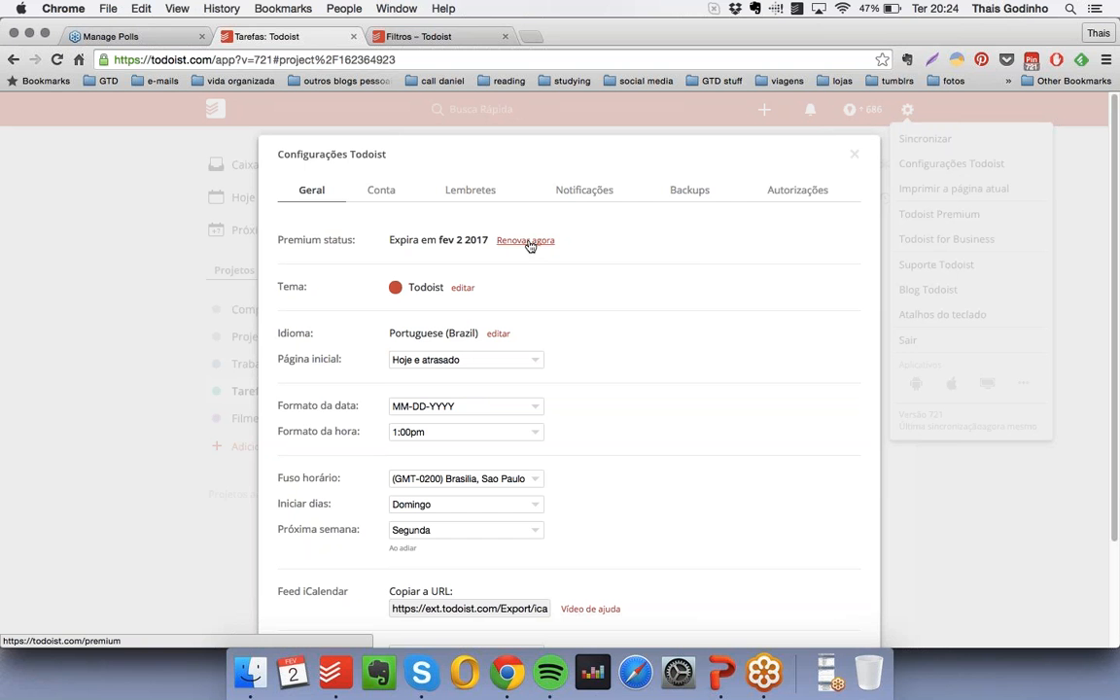
{"action": "left_click", "coordinate": [462, 289]}
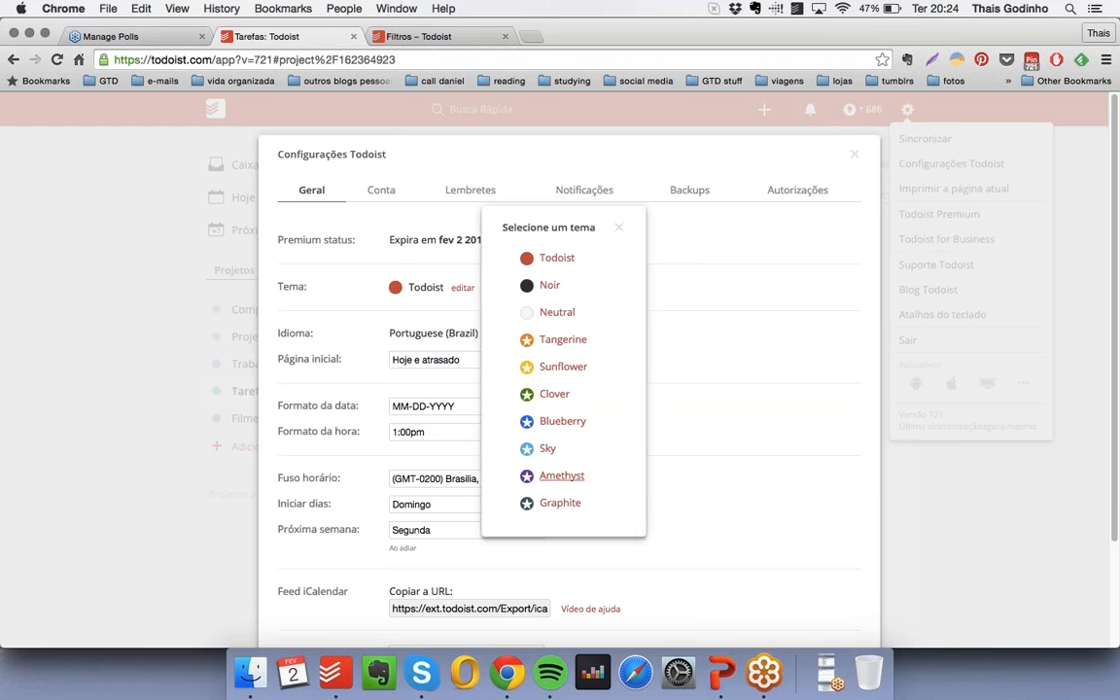
{"action": "left_click", "coordinate": [559, 504]}
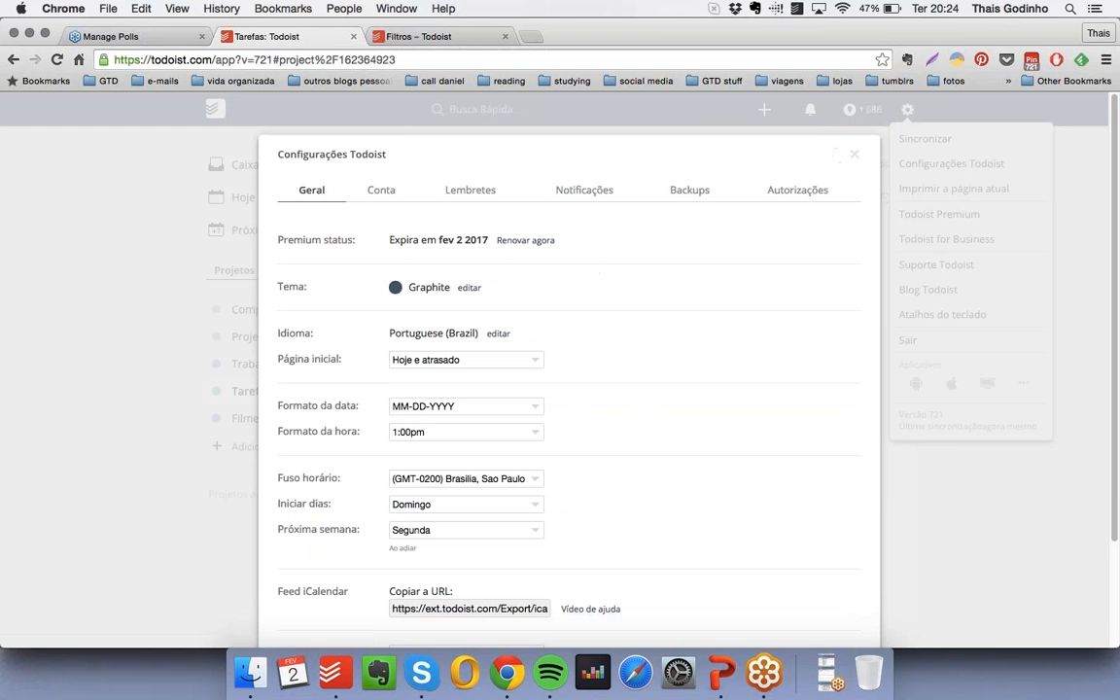
{"action": "left_click", "coordinate": [854, 154]}
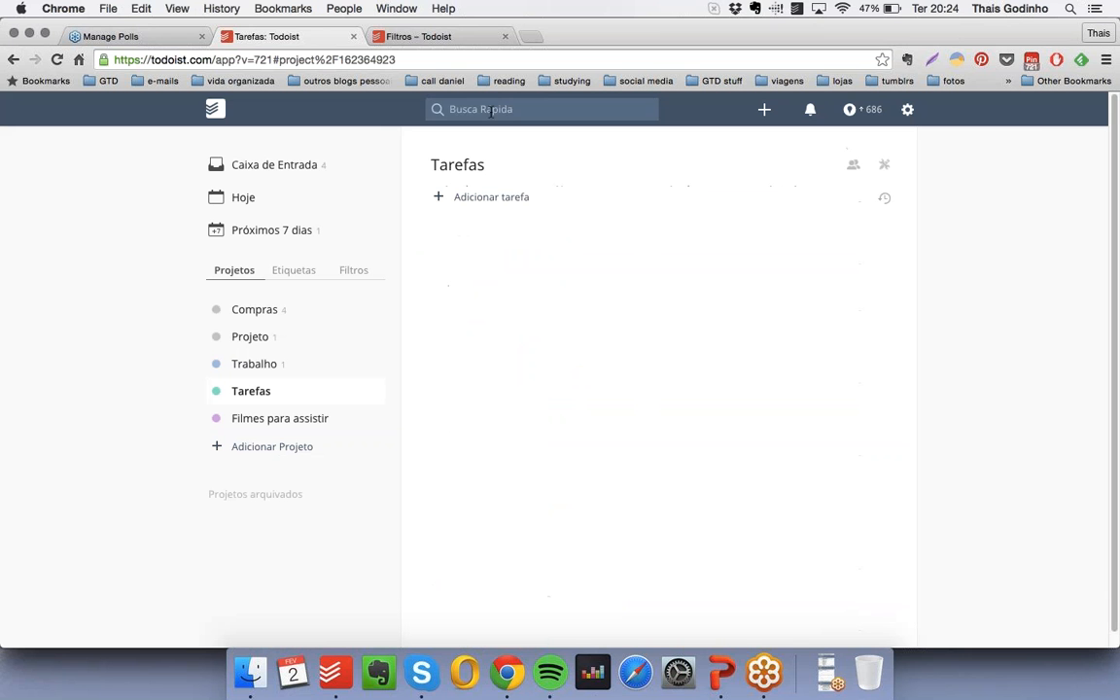
- Set the start page (Página inicial) to "Atrasado, hoje e amanhã" in the Todoist settings
{"action": "left_click", "coordinate": [907, 111]}
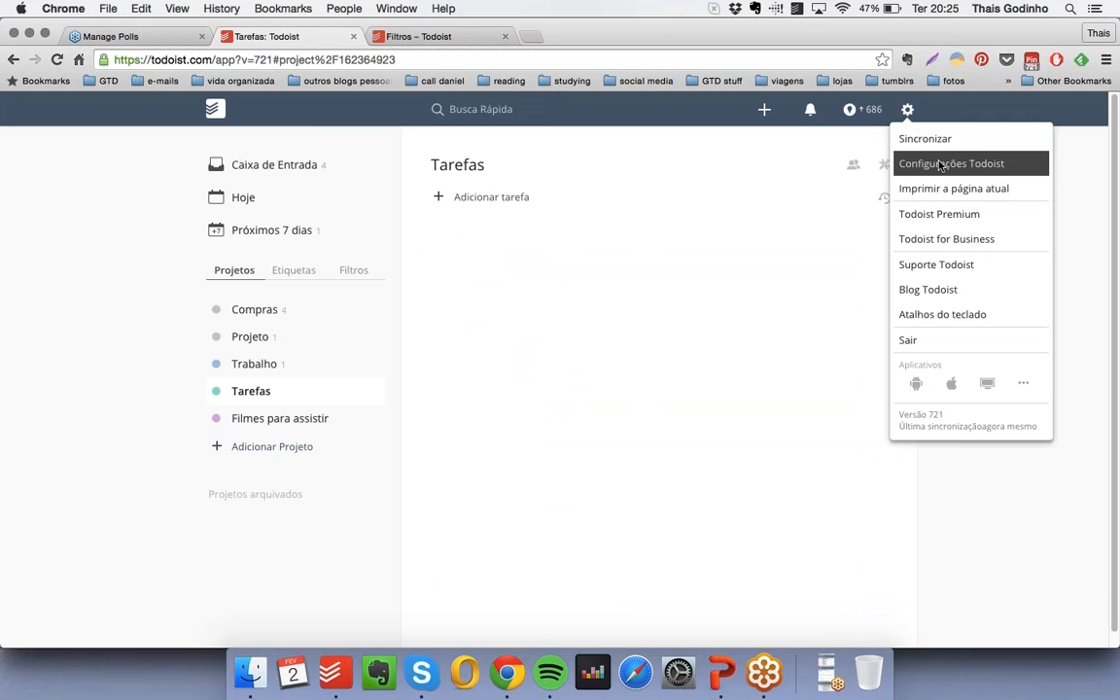
{"action": "left_click", "coordinate": [948, 162]}
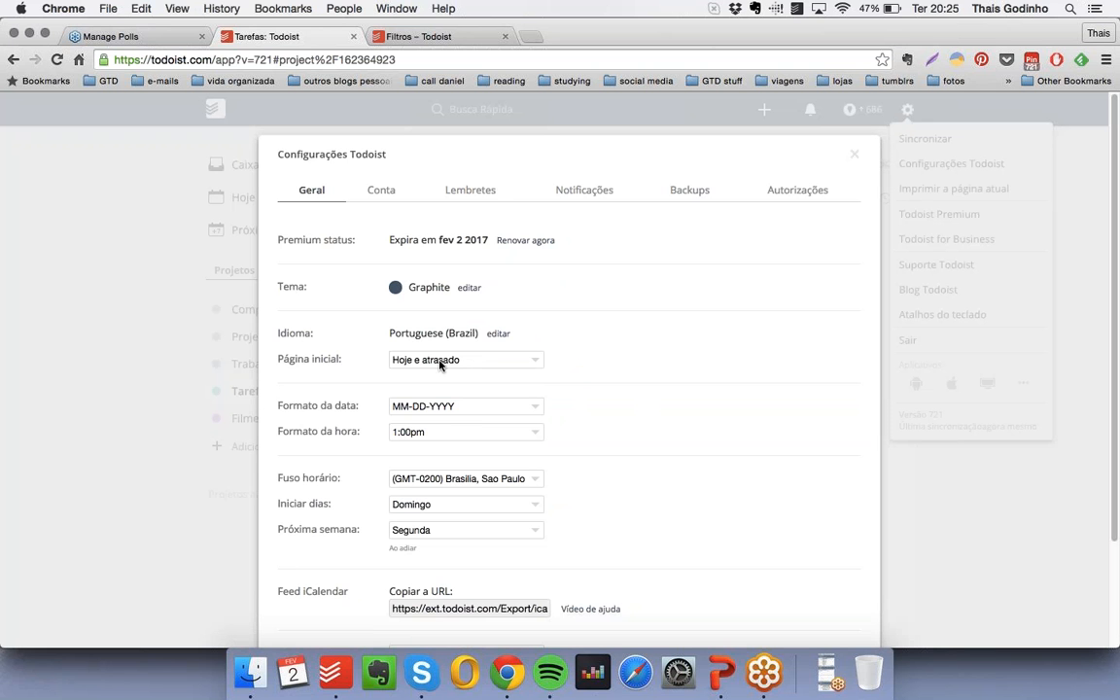
{"action": "left_click", "coordinate": [444, 361]}
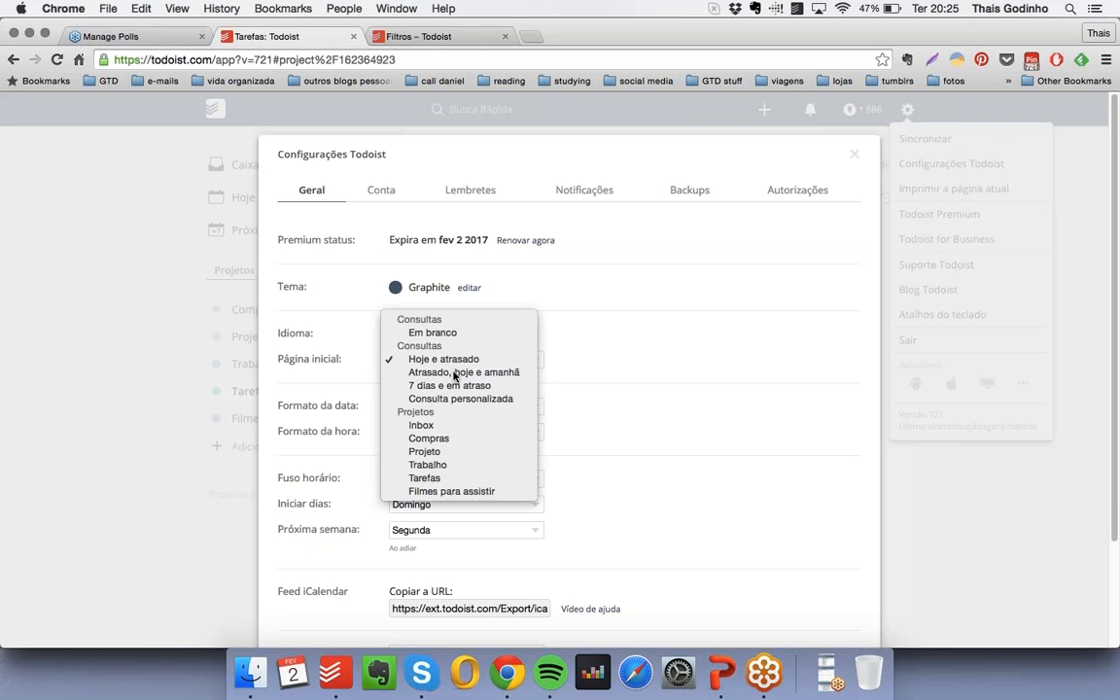
{"action": "left_click", "coordinate": [453, 373]}
{"action": "left_click", "coordinate": [452, 361]}
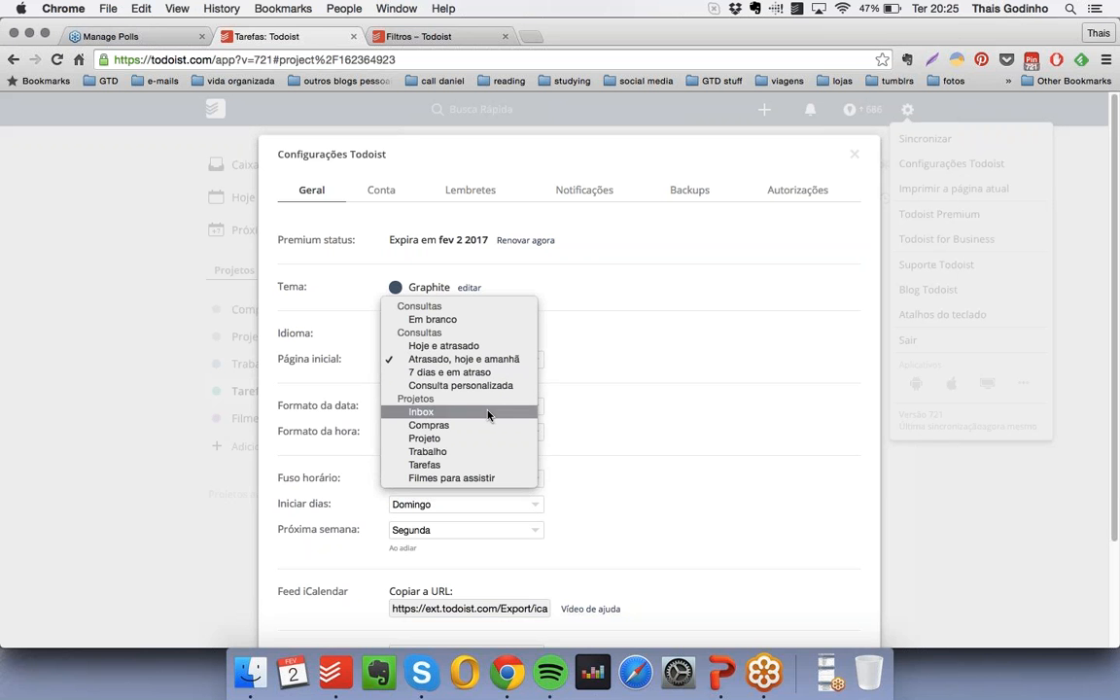
{"action": "left_click", "coordinate": [652, 320]}
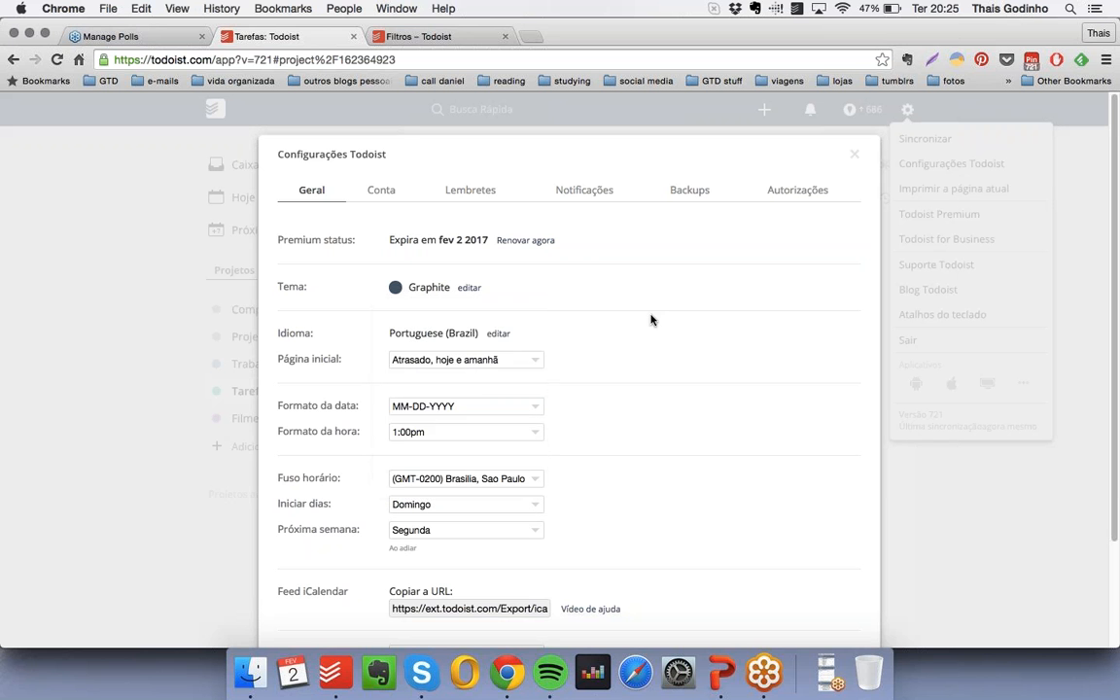
- Check the date format options and set the time format to 13:00
{"action": "left_click", "coordinate": [460, 406]}
{"action": "left_click", "coordinate": [460, 406]}
{"action": "left_click", "coordinate": [442, 431]}
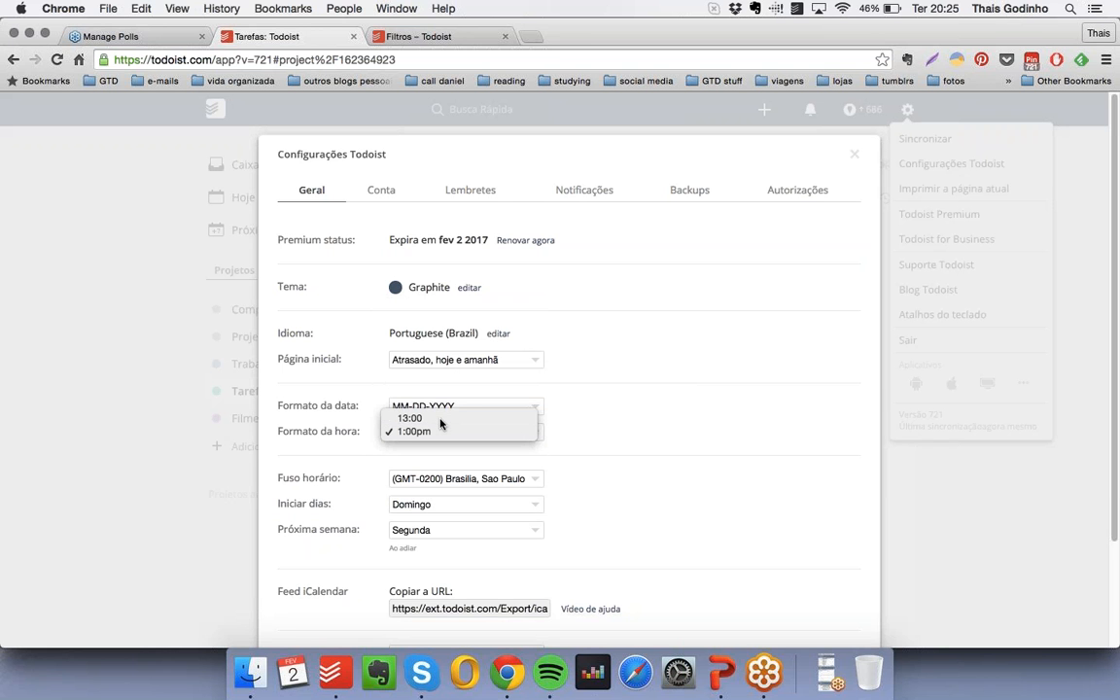
{"action": "left_click", "coordinate": [508, 419]}
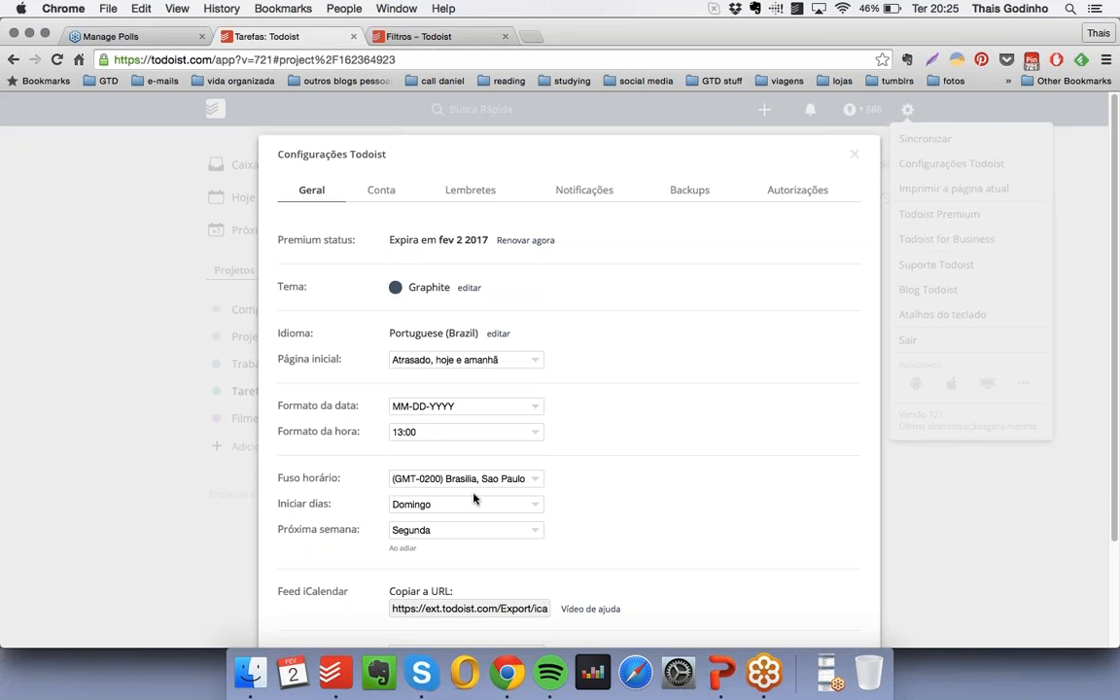
- Check the week's starting day options and set Próxima semana to Domingo
{"action": "left_click", "coordinate": [412, 511]}
{"action": "left_click", "coordinate": [410, 502]}
{"action": "left_click", "coordinate": [430, 531]}
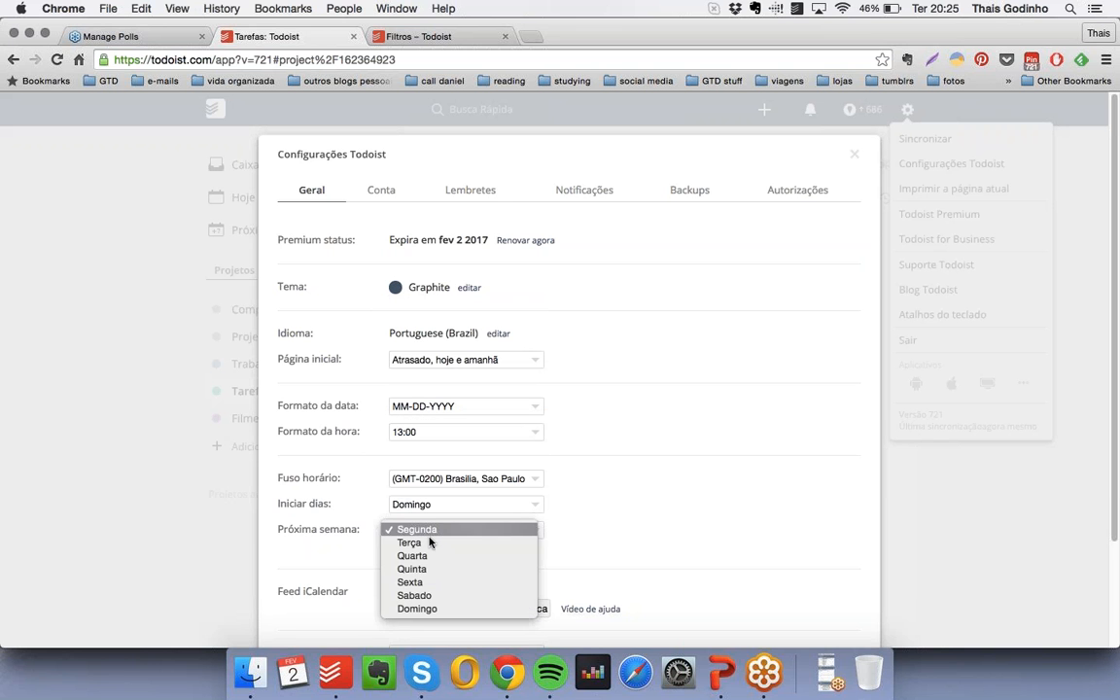
{"action": "left_click", "coordinate": [418, 609]}
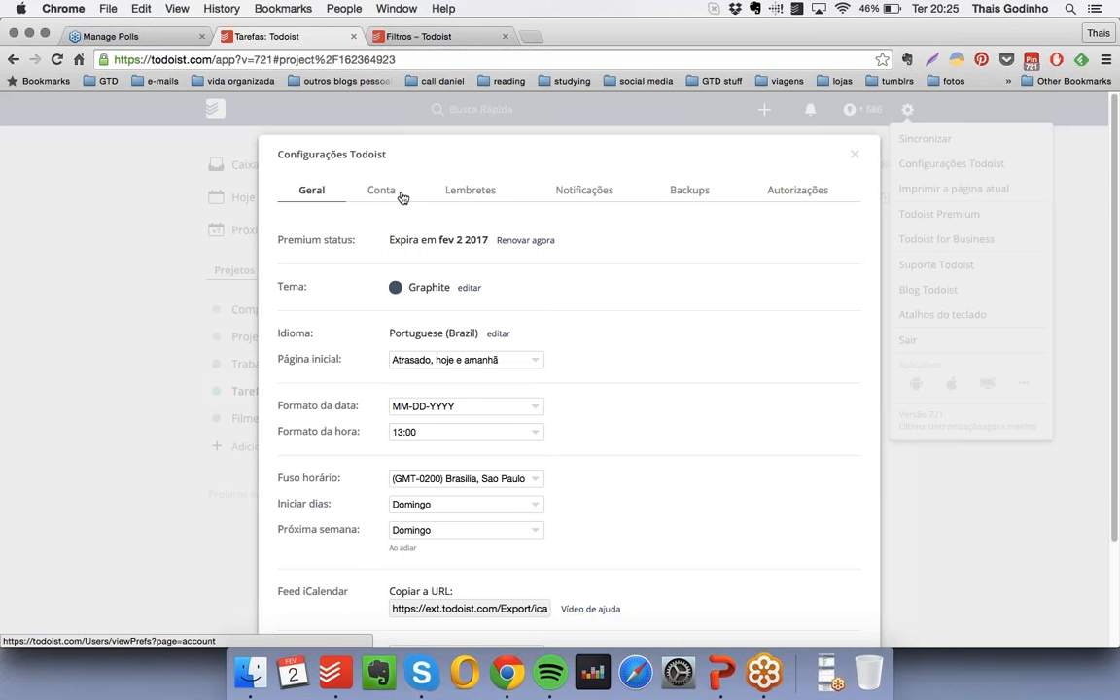
- Look through the remaining general settings and the account settings, including the e-mail preferences and Google account connection
{"action": "scroll", "coordinate": [543, 385], "scroll_direction": "down", "scroll_amount": 2}
{"action": "scroll", "coordinate": [590, 381], "scroll_direction": "down", "scroll_amount": 1}
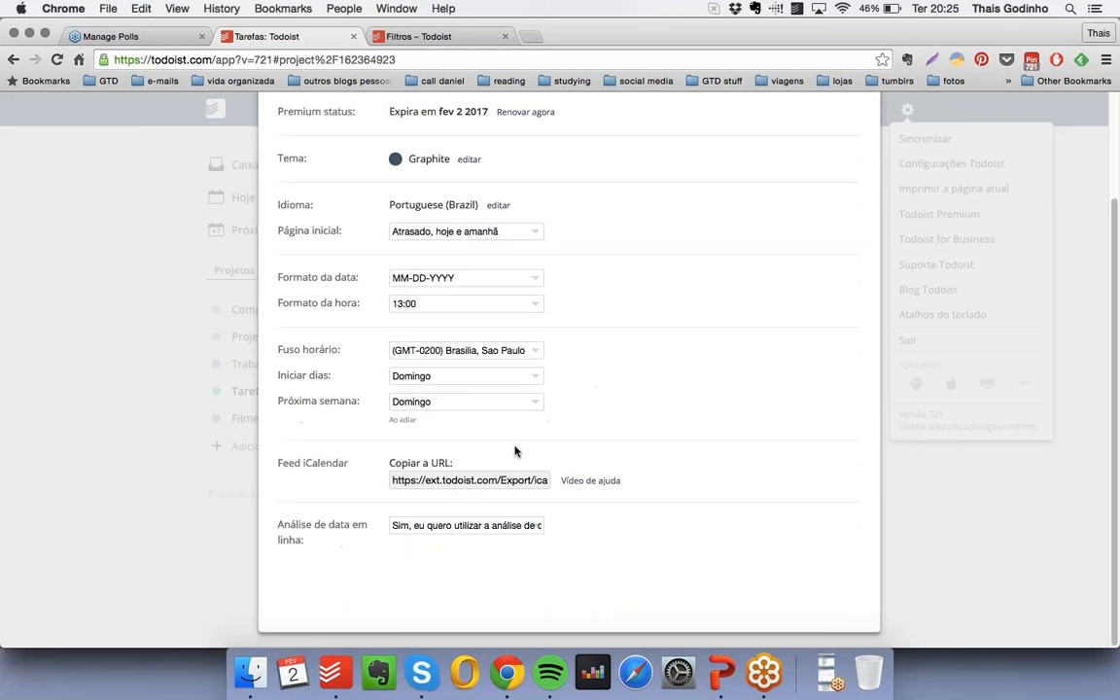
{"action": "scroll", "coordinate": [592, 380], "scroll_direction": "up", "scroll_amount": 3}
{"action": "left_click", "coordinate": [380, 190]}
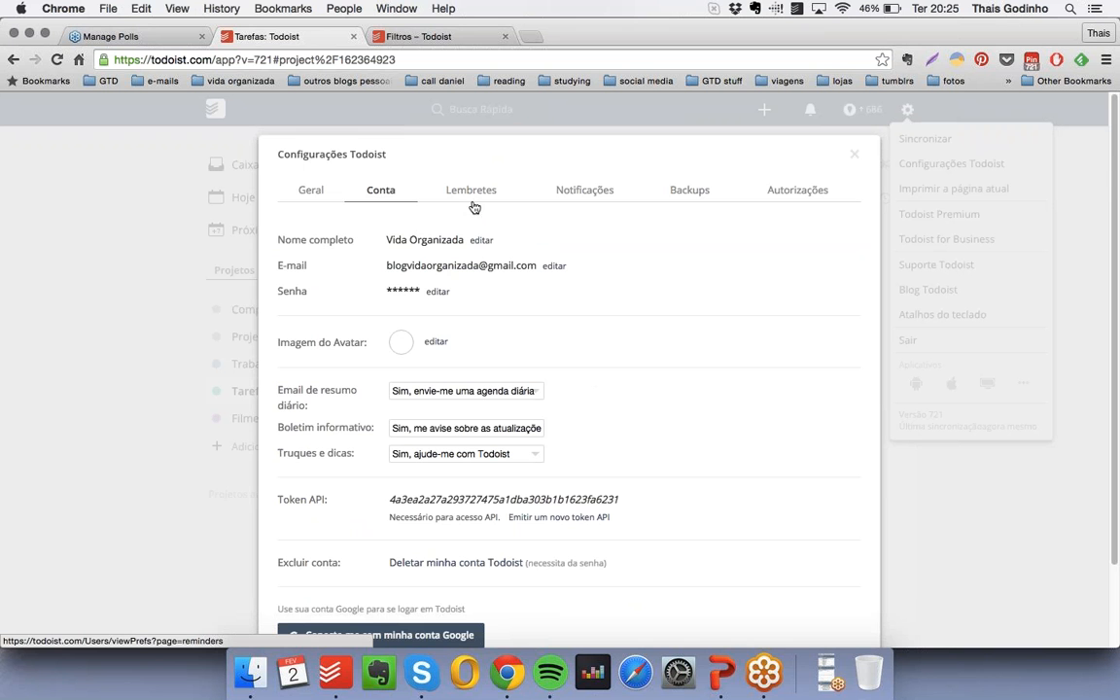
{"action": "scroll", "coordinate": [438, 346], "scroll_direction": "down", "scroll_amount": 2}
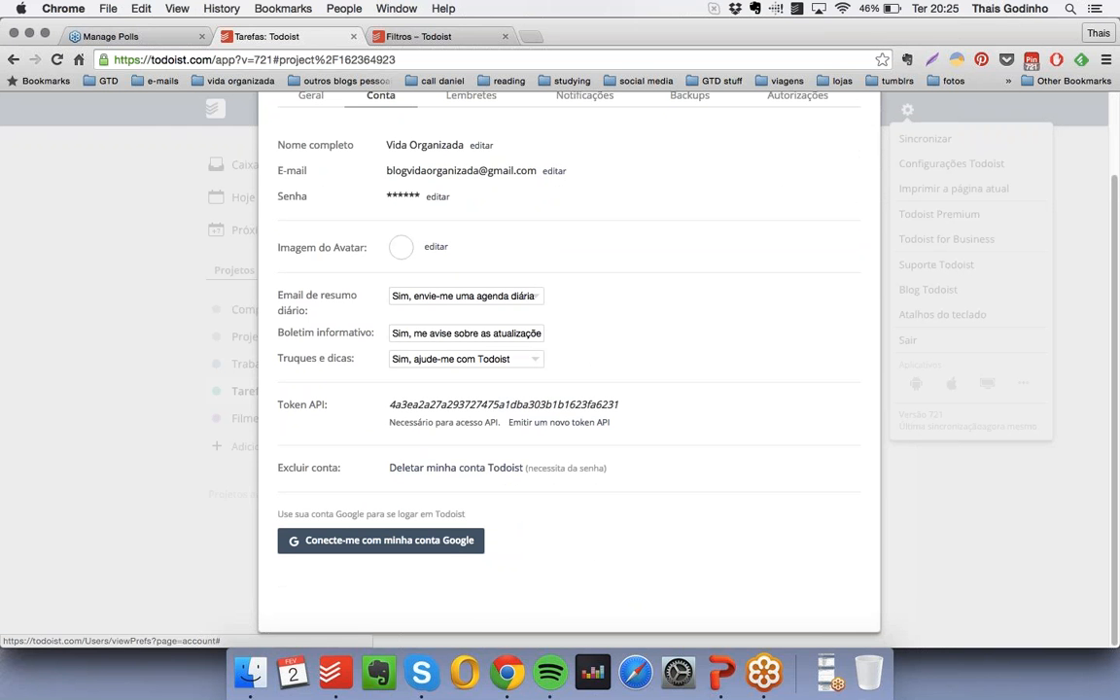
{"action": "scroll", "coordinate": [497, 395], "scroll_direction": "up", "scroll_amount": 2}
- View the reminder settings, checking the choices for the default service and the automatic reminder time
{"action": "left_click", "coordinate": [477, 192]}
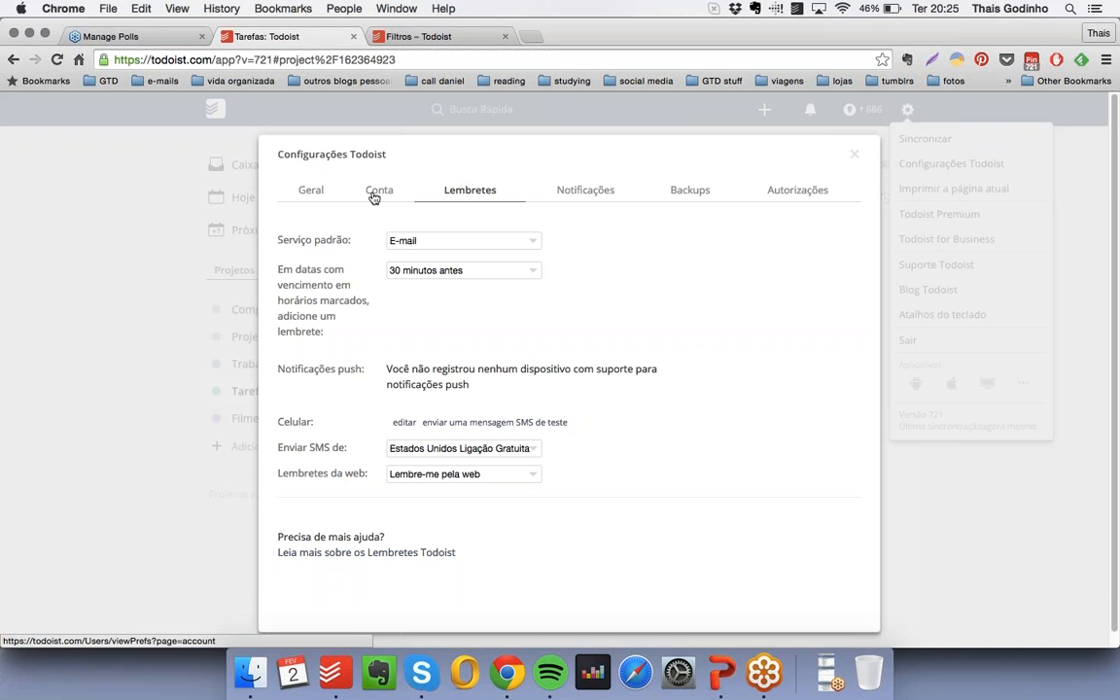
{"action": "left_click", "coordinate": [472, 242]}
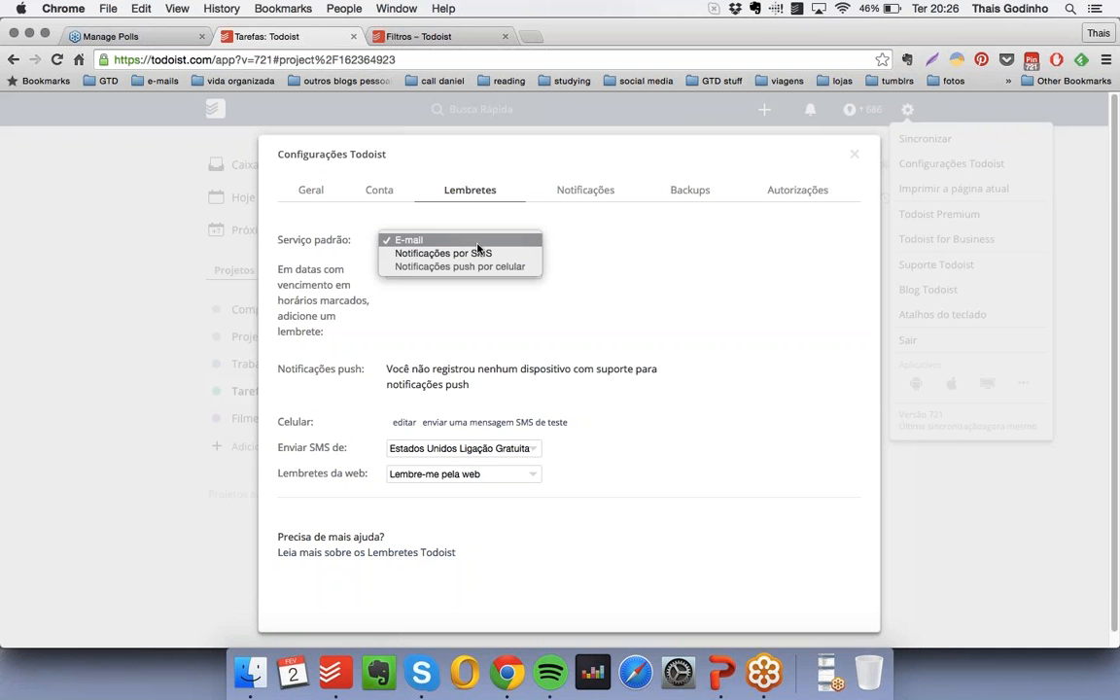
{"action": "left_click", "coordinate": [414, 202]}
{"action": "left_click", "coordinate": [418, 269]}
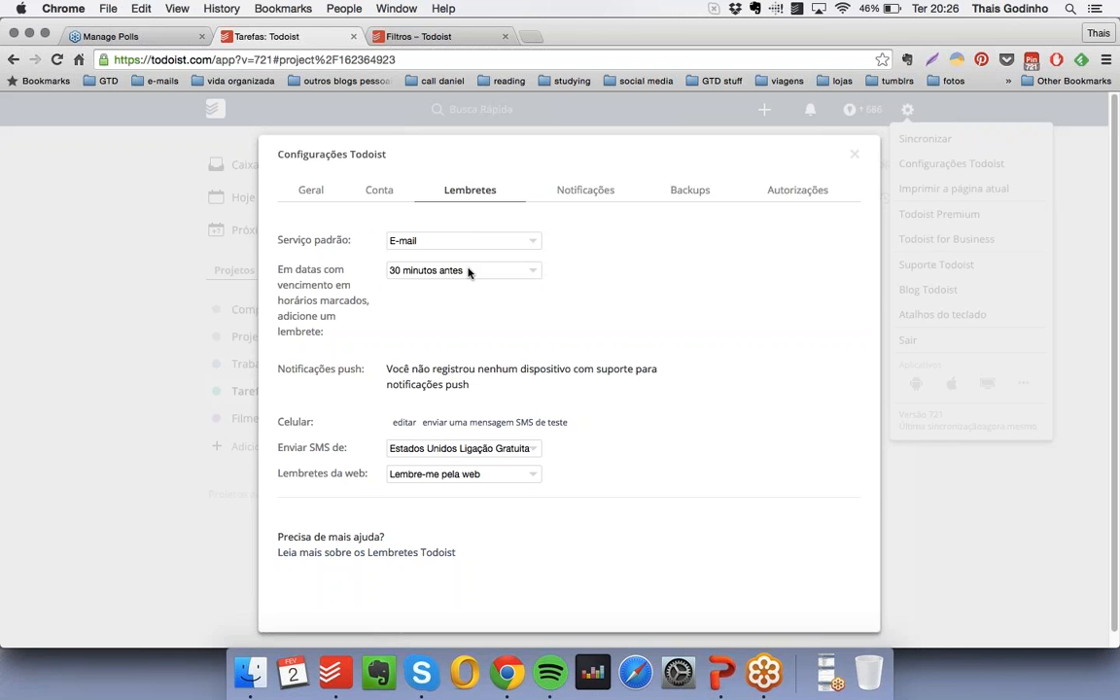
{"action": "left_click", "coordinate": [600, 277]}
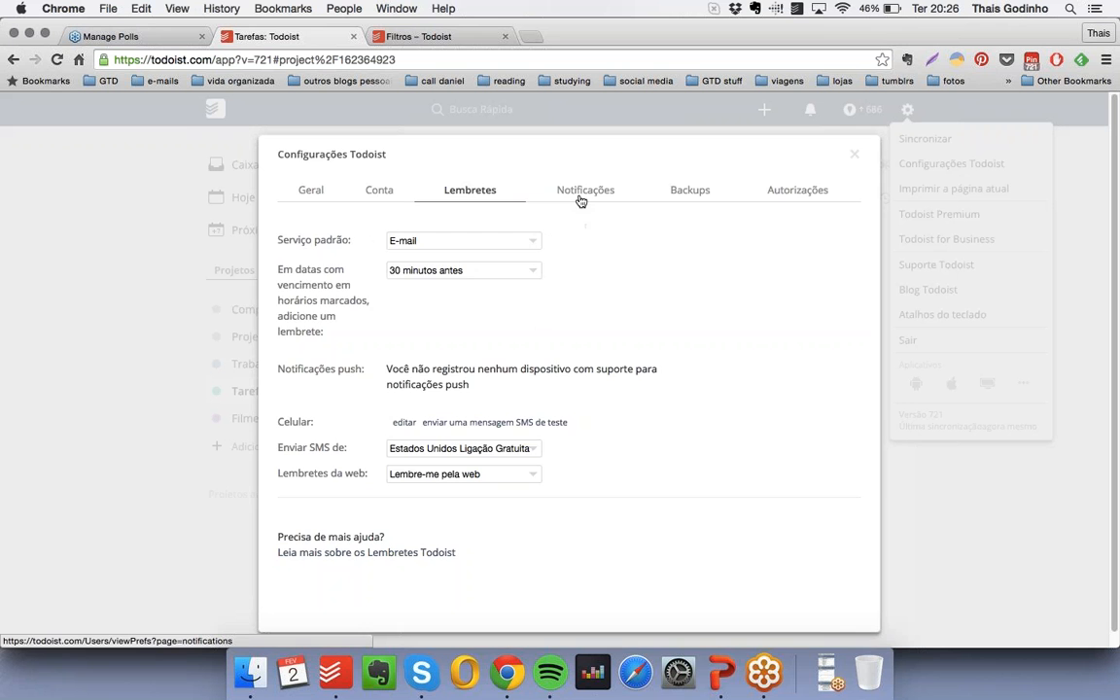
- View the notification settings for shared projects and the choices for web notifications
{"action": "left_click", "coordinate": [582, 199]}
{"action": "left_click", "coordinate": [457, 240]}
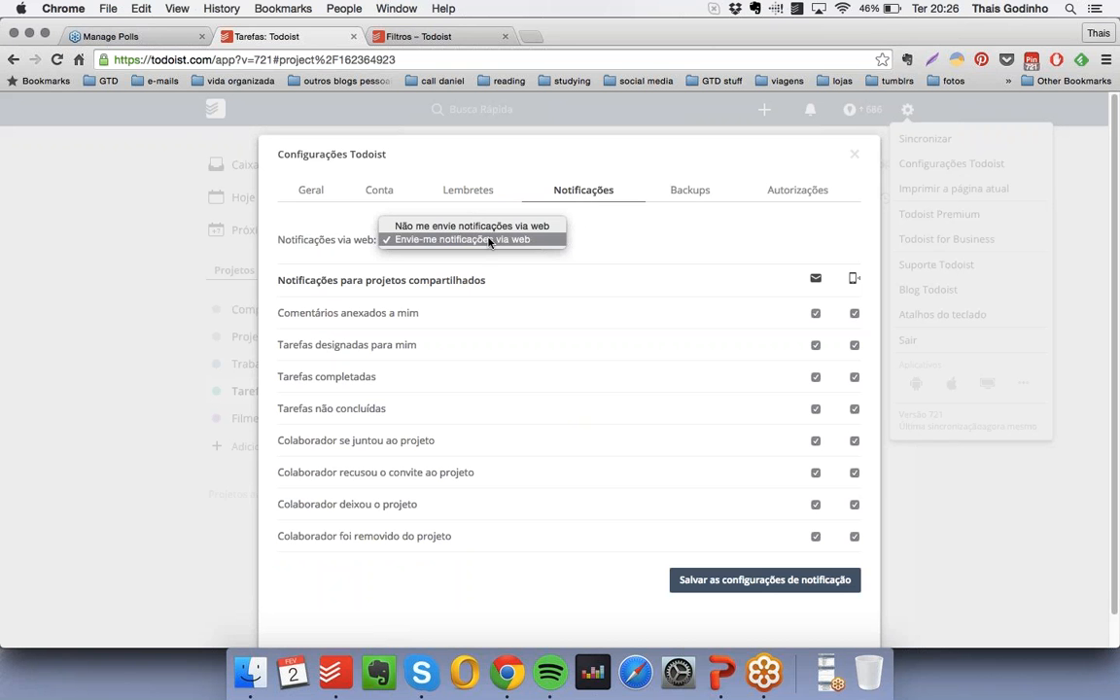
{"action": "left_click", "coordinate": [465, 227]}
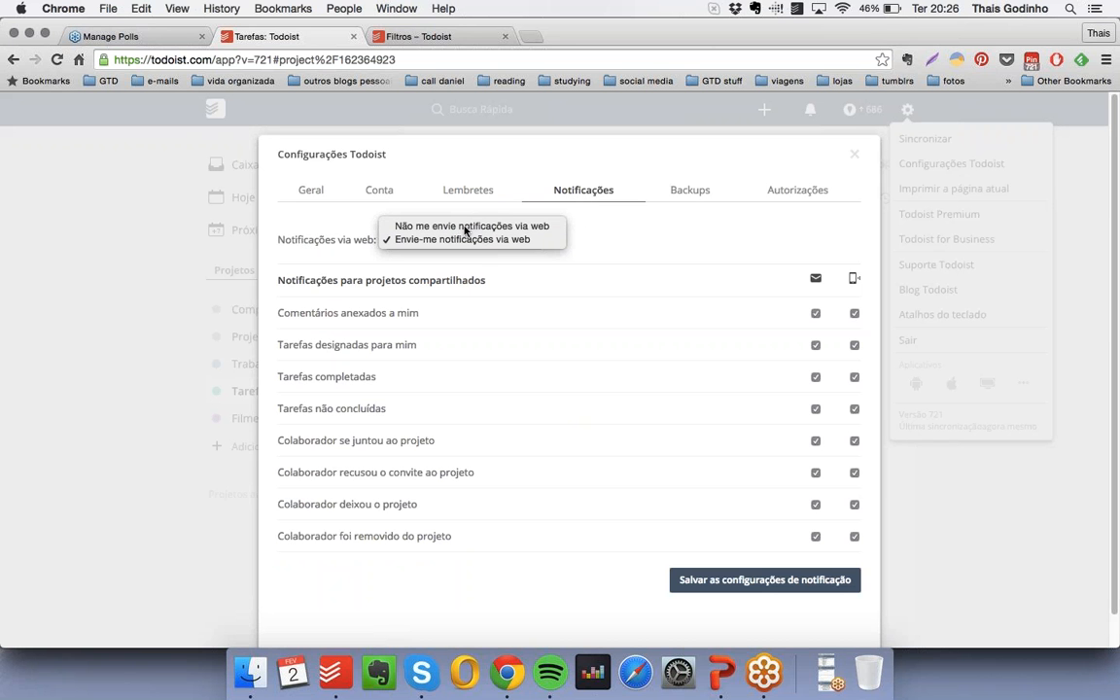
- View the backups and authorised apps settings, and close the Todoist settings
{"action": "left_click", "coordinate": [693, 194]}
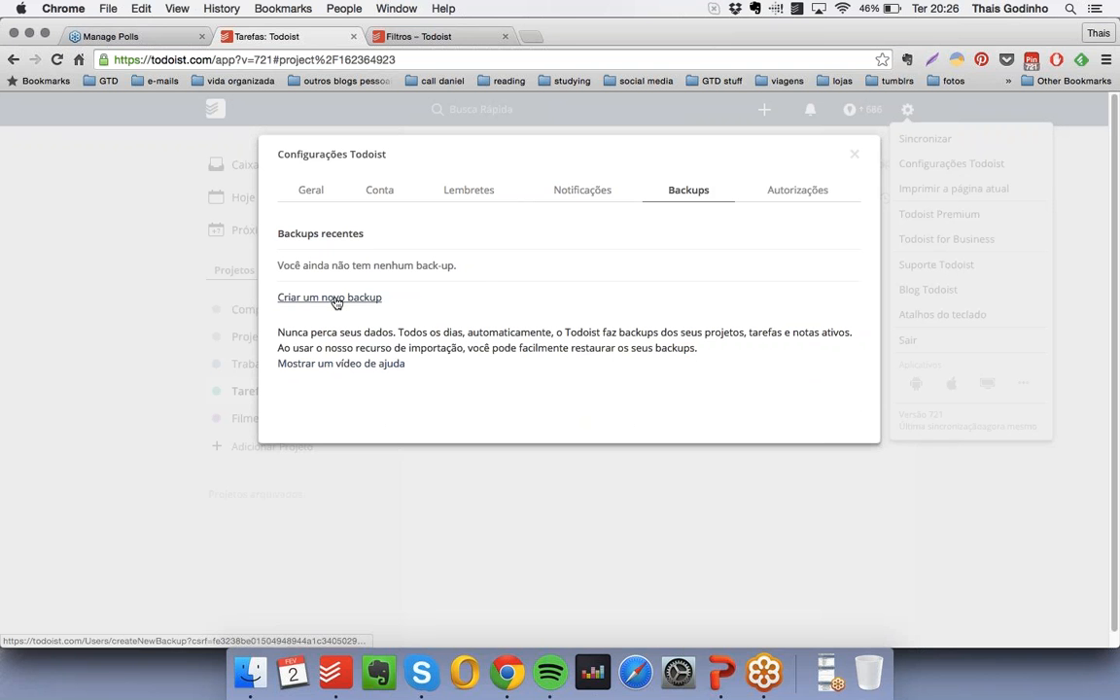
{"action": "left_click", "coordinate": [798, 193]}
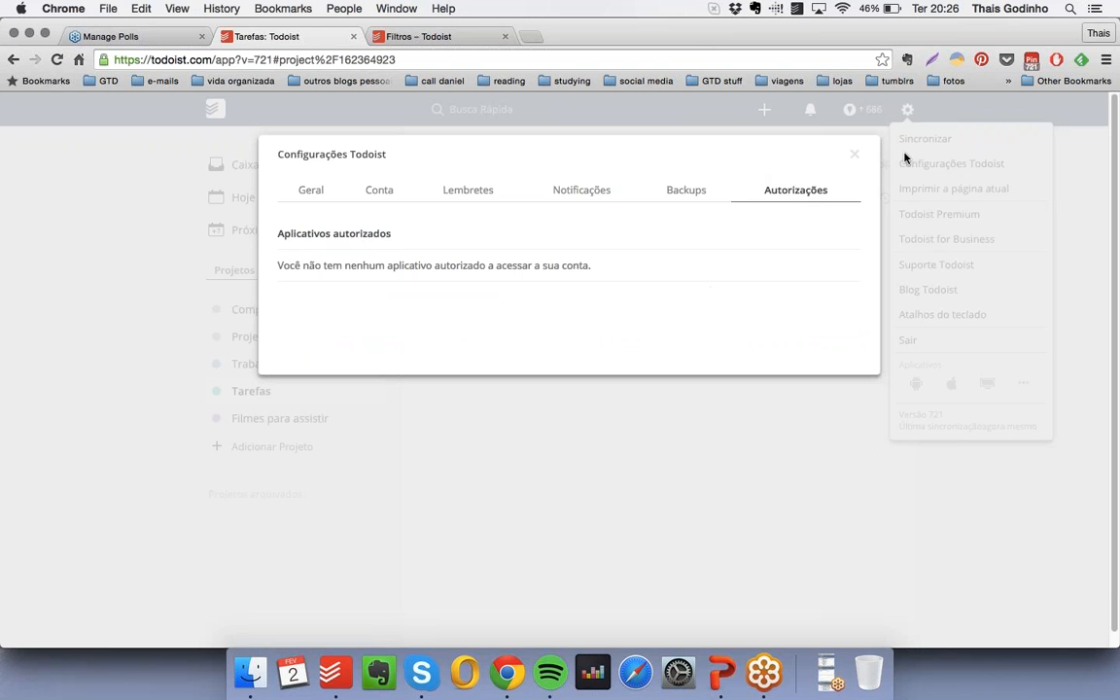
{"action": "left_click", "coordinate": [855, 156]}
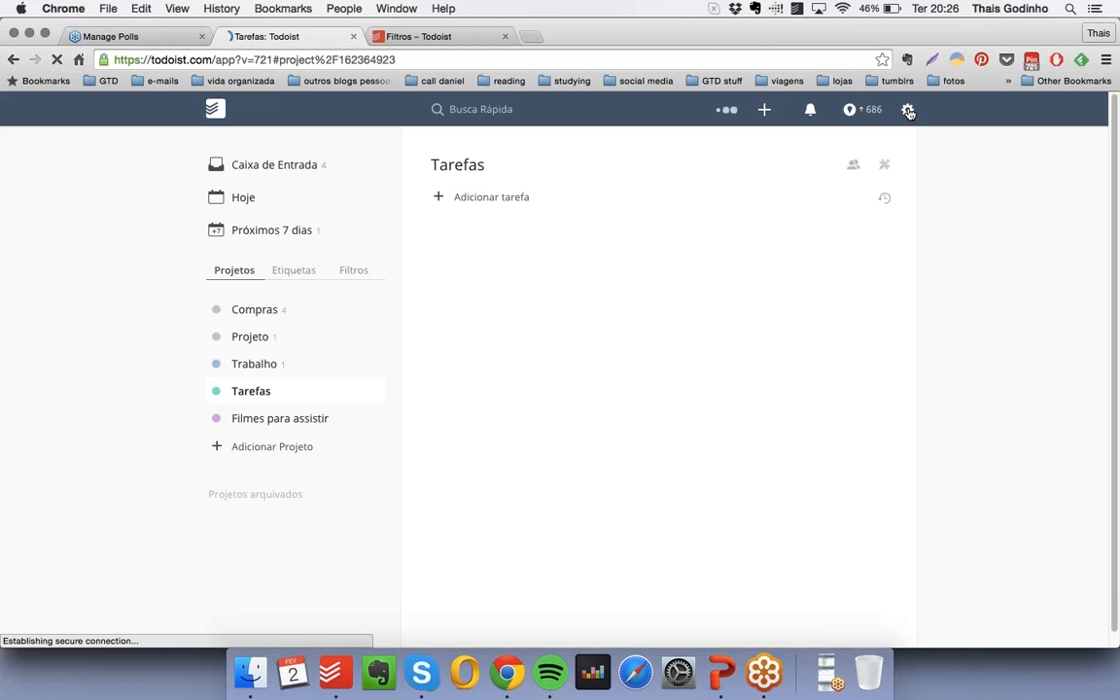
- Look over the options menu with support, shortcuts and app links, and briefly open and close the Todoist settings
{"action": "left_click", "coordinate": [908, 110]}
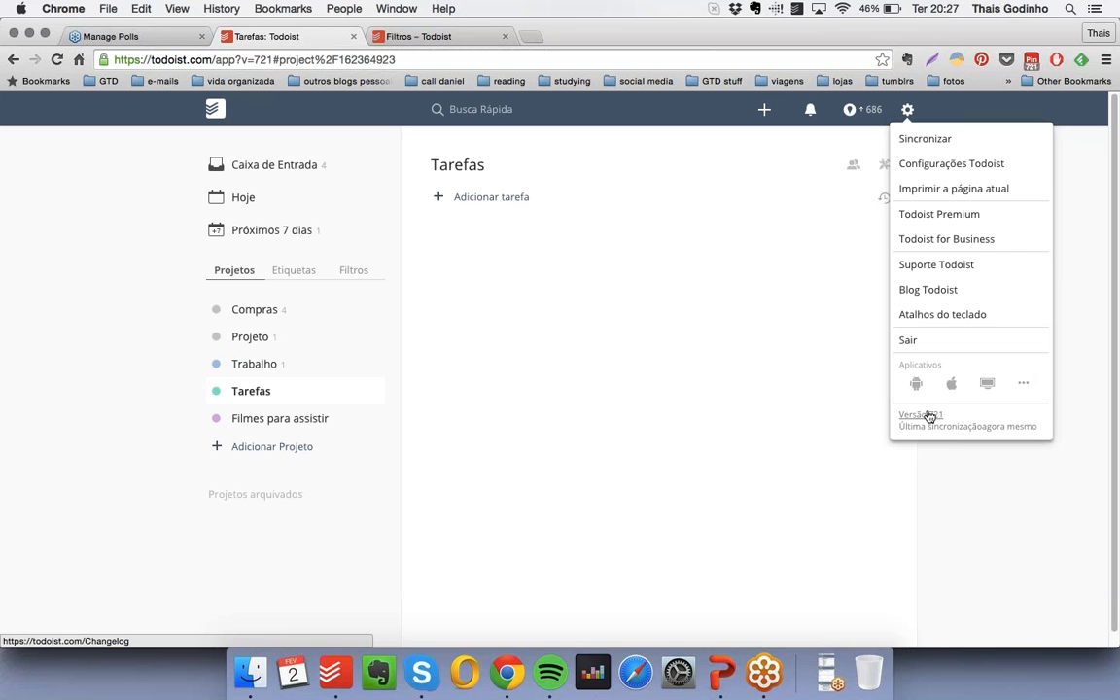
{"action": "left_click", "coordinate": [651, 383]}
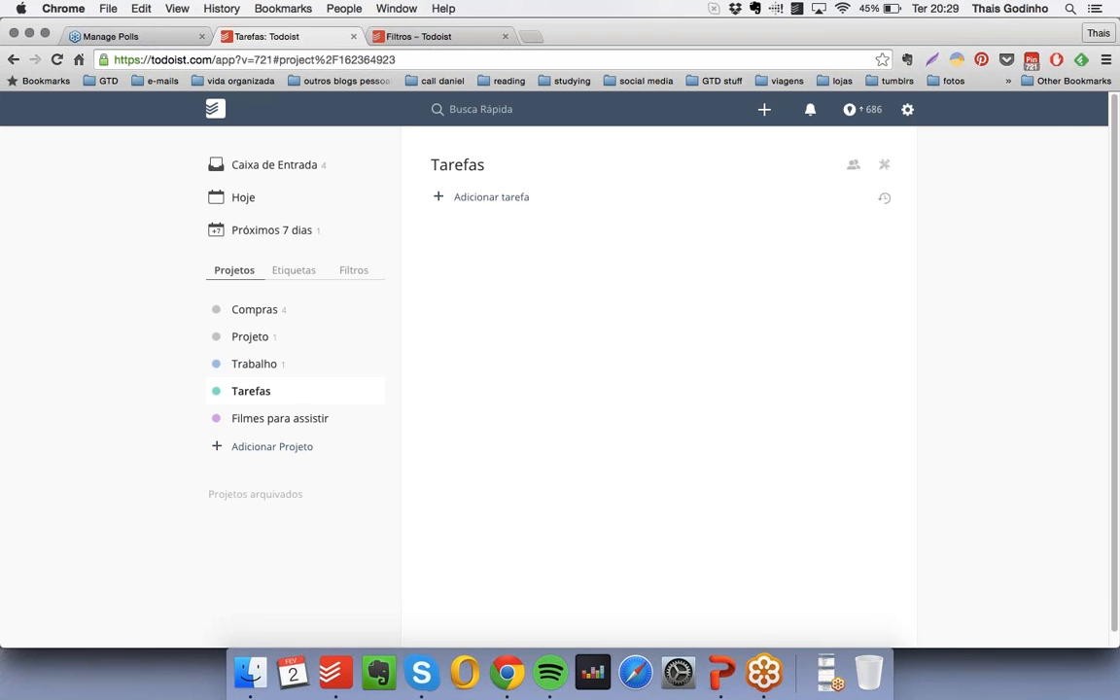
{"action": "left_click", "coordinate": [907, 109]}
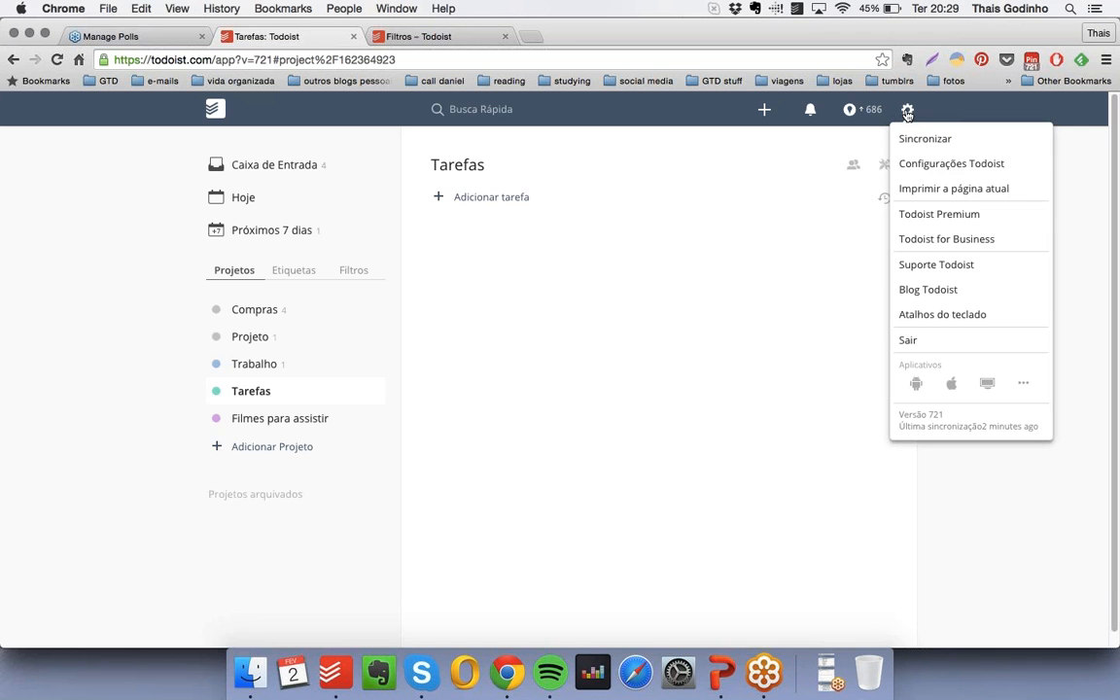
{"action": "left_click", "coordinate": [940, 166]}
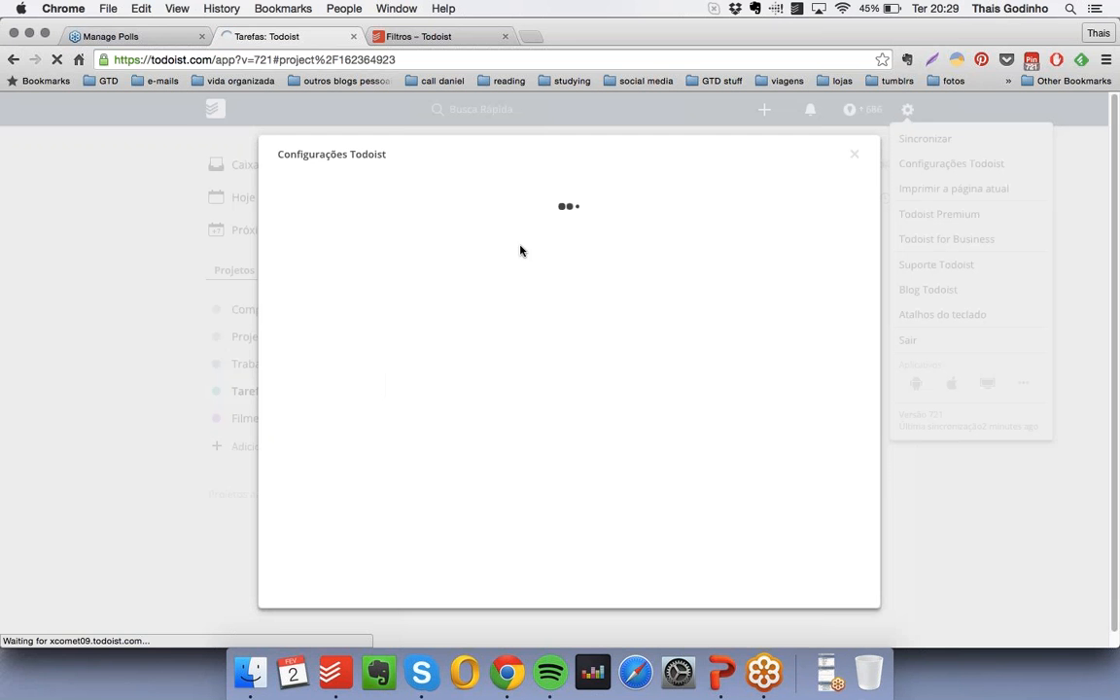
{"action": "left_click", "coordinate": [854, 154]}
- View the productivity overview and read through the Karma levels, latest updates and what affects Karma, closing the explanation
{"action": "left_click", "coordinate": [849, 109]}
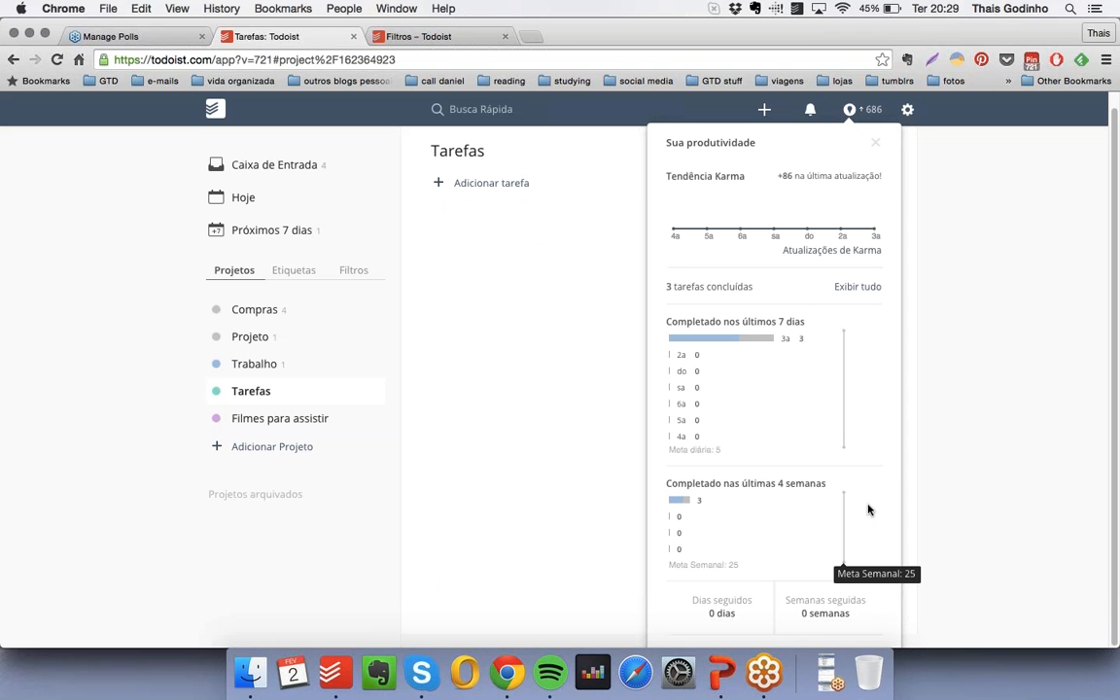
{"action": "left_click", "coordinate": [868, 248]}
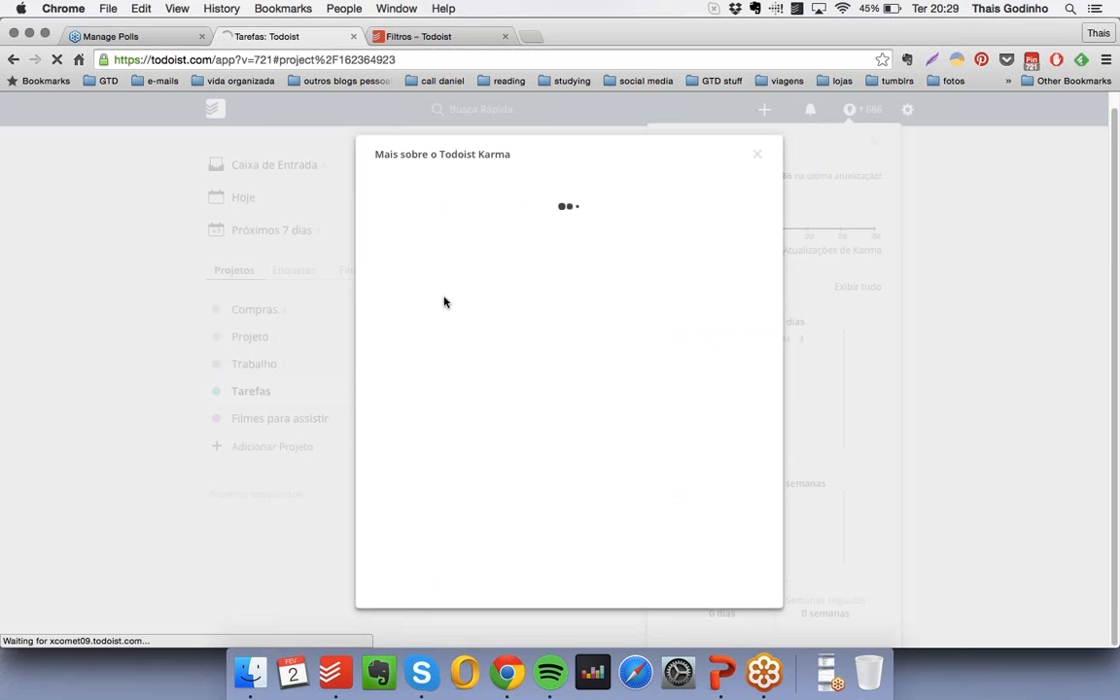
{"action": "scroll", "coordinate": [570, 388], "scroll_direction": "down", "scroll_amount": 5}
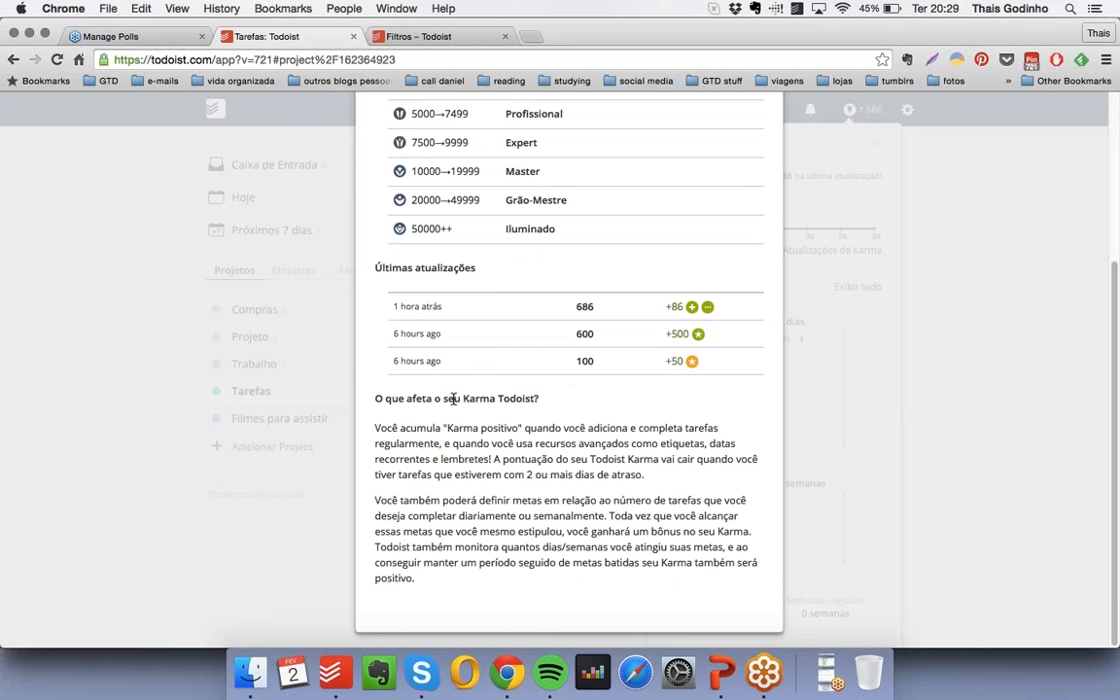
{"action": "scroll", "coordinate": [767, 224], "scroll_direction": "up", "scroll_amount": 5}
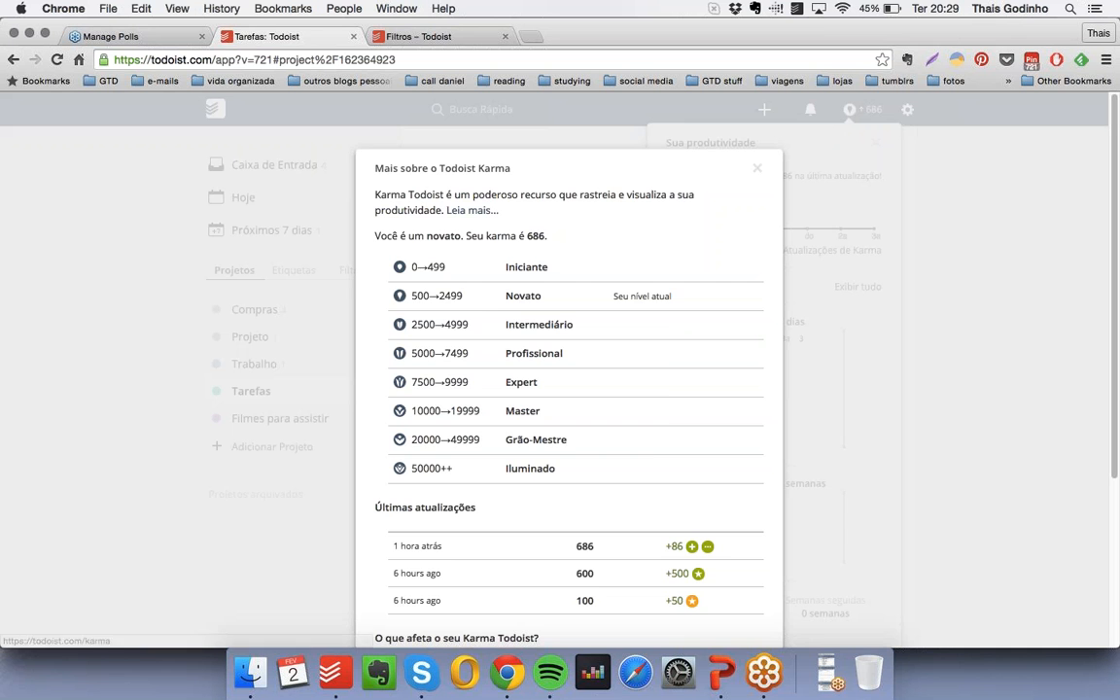
{"action": "left_click", "coordinate": [757, 168]}
- Open the Todoist settings and look through the general settings and the account settings
{"action": "left_click", "coordinate": [908, 111]}
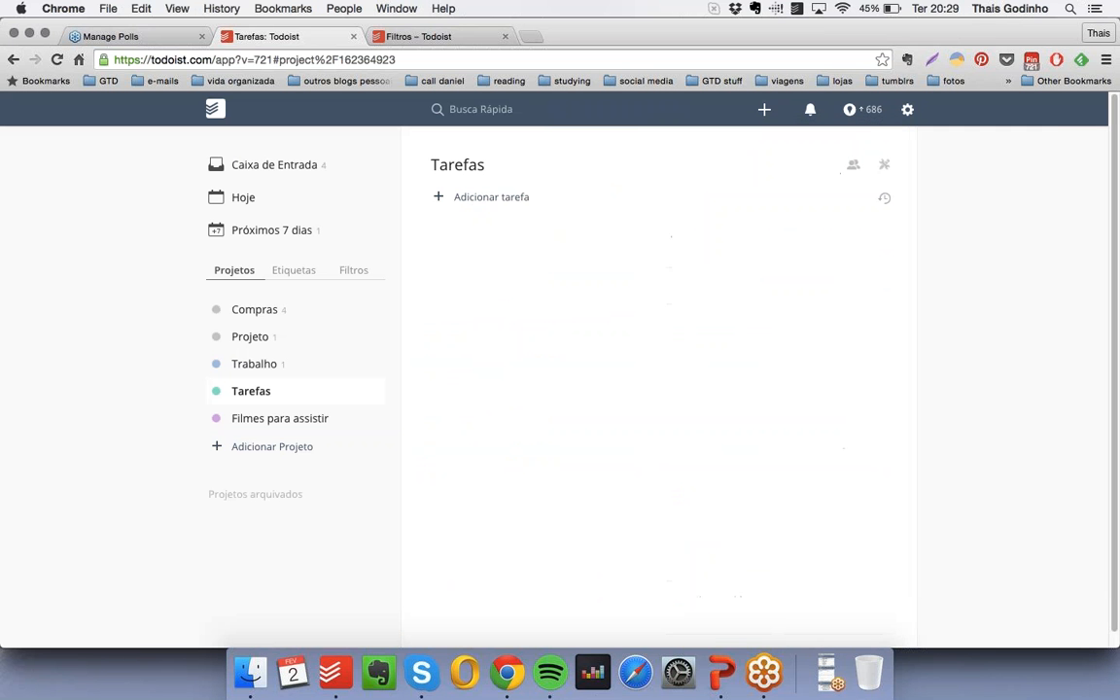
{"action": "left_click", "coordinate": [908, 110]}
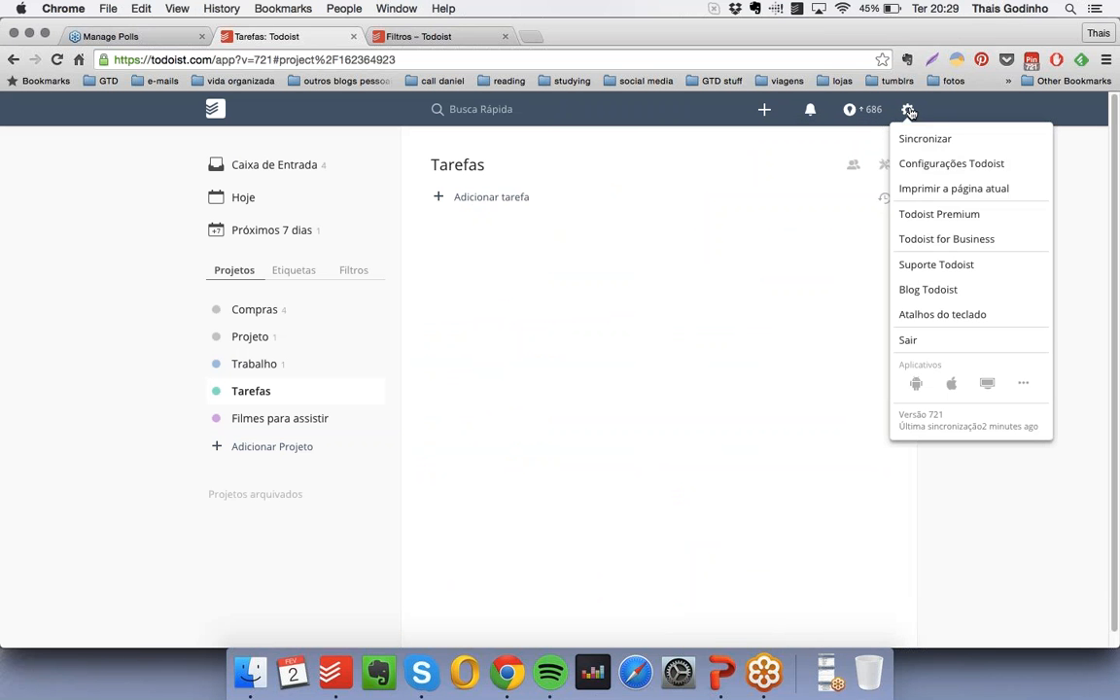
{"action": "left_click", "coordinate": [951, 163]}
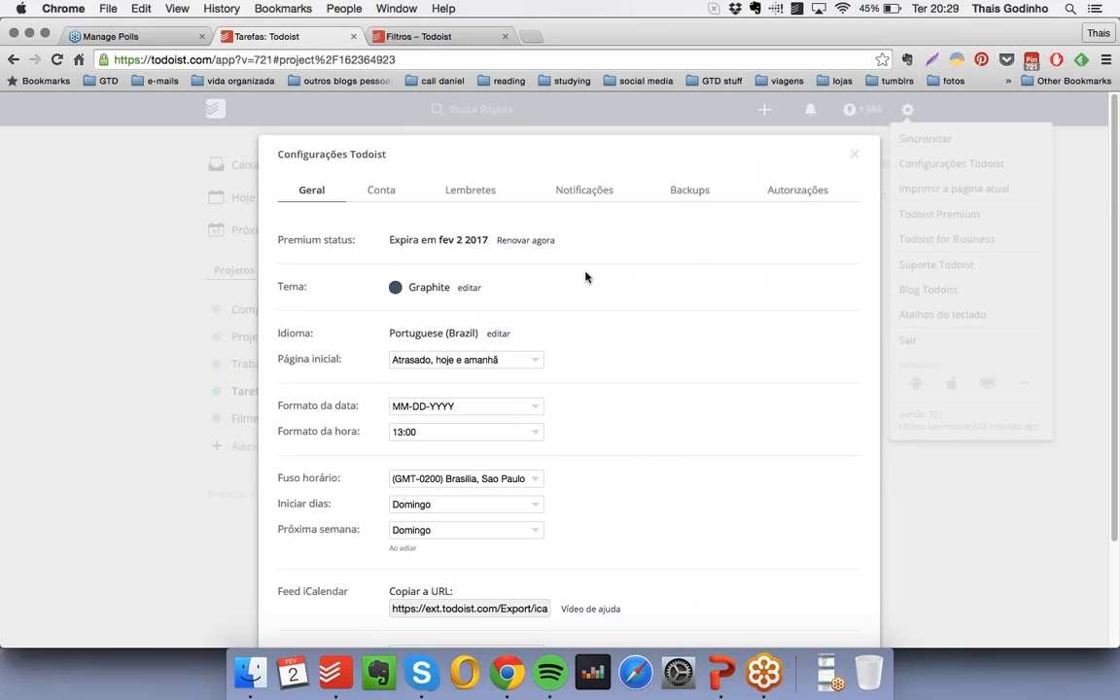
{"action": "scroll", "coordinate": [498, 317], "scroll_direction": "down", "scroll_amount": 1}
{"action": "scroll", "coordinate": [545, 331], "scroll_direction": "down", "scroll_amount": 3}
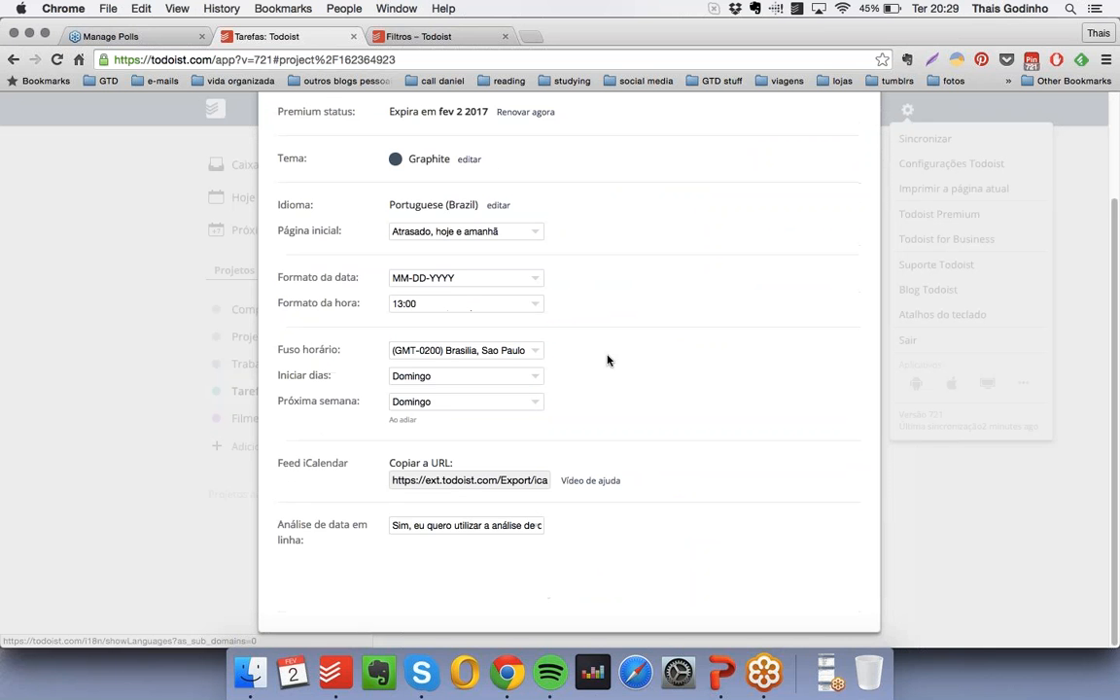
{"action": "scroll", "coordinate": [469, 238], "scroll_direction": "up", "scroll_amount": 5}
{"action": "left_click", "coordinate": [389, 190]}
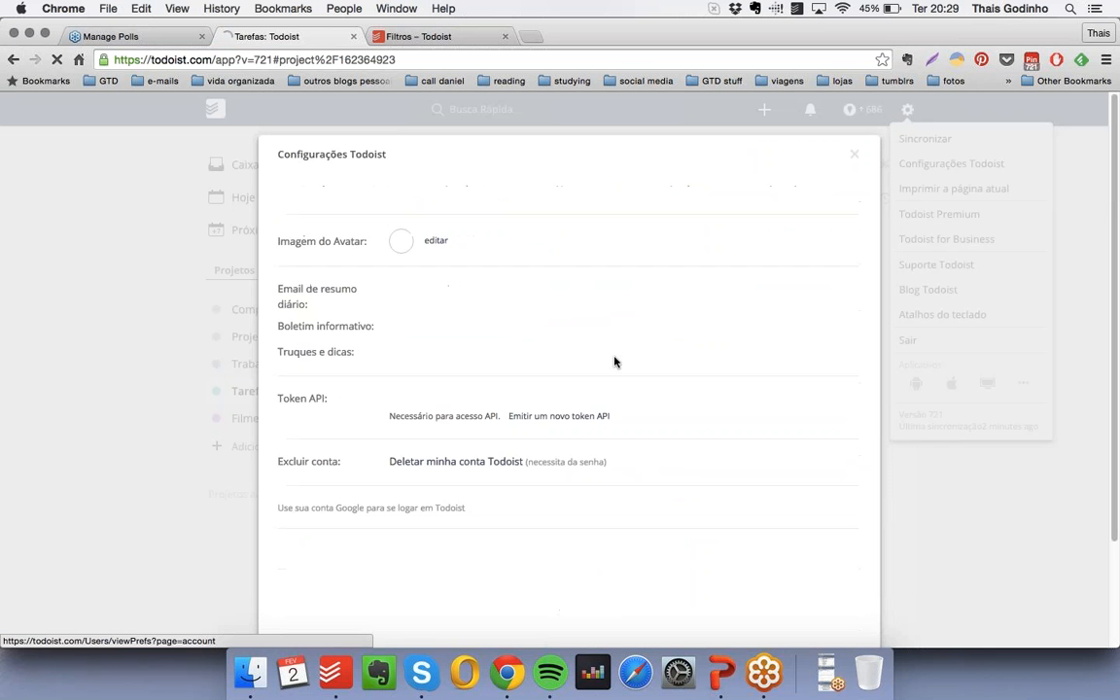
{"action": "scroll", "coordinate": [640, 397], "scroll_direction": "down", "scroll_amount": 2}
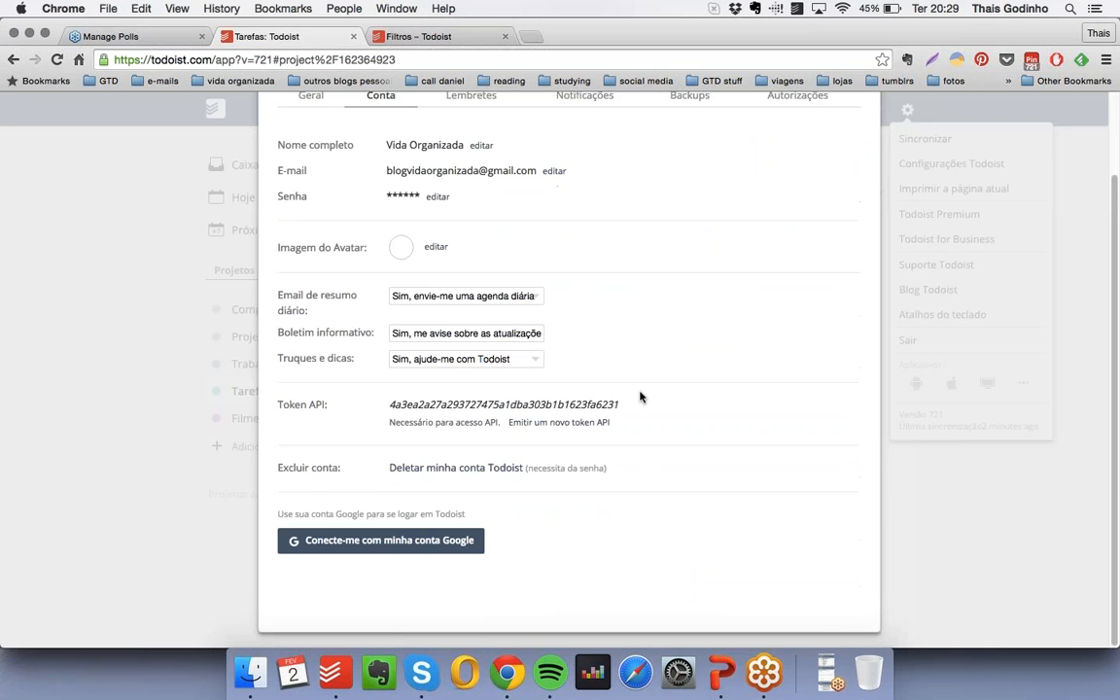
{"action": "scroll", "coordinate": [640, 397], "scroll_direction": "up", "scroll_amount": 2}
- Go through the reminder, notification, backup and authorisation settings
{"action": "left_click", "coordinate": [460, 196]}
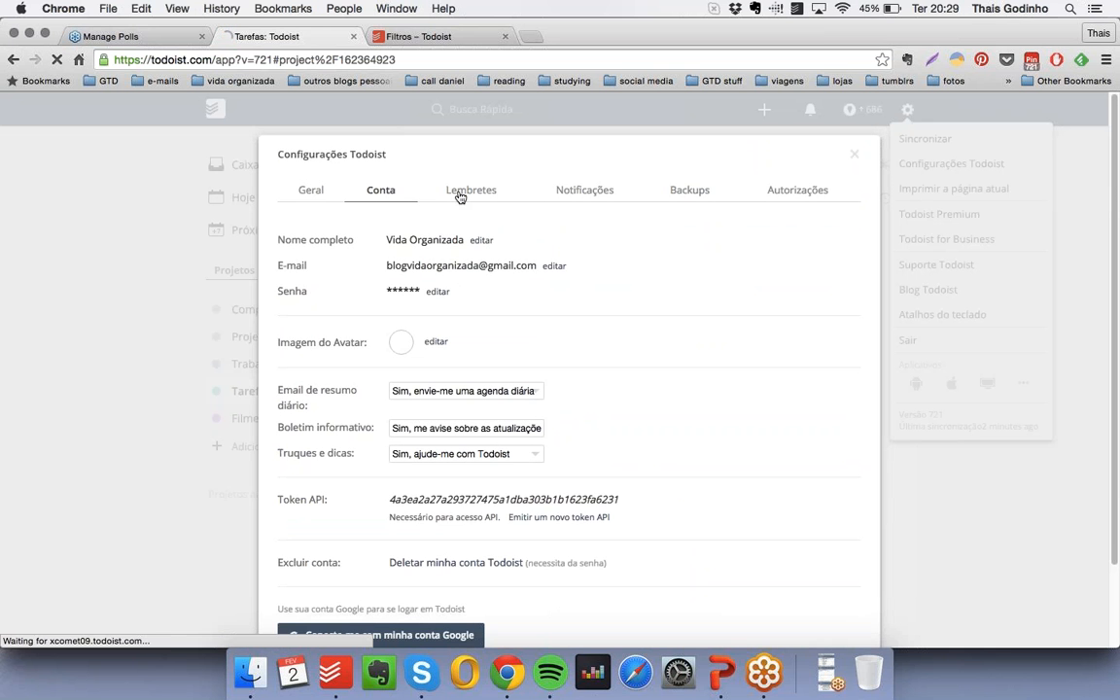
{"action": "left_click", "coordinate": [586, 192]}
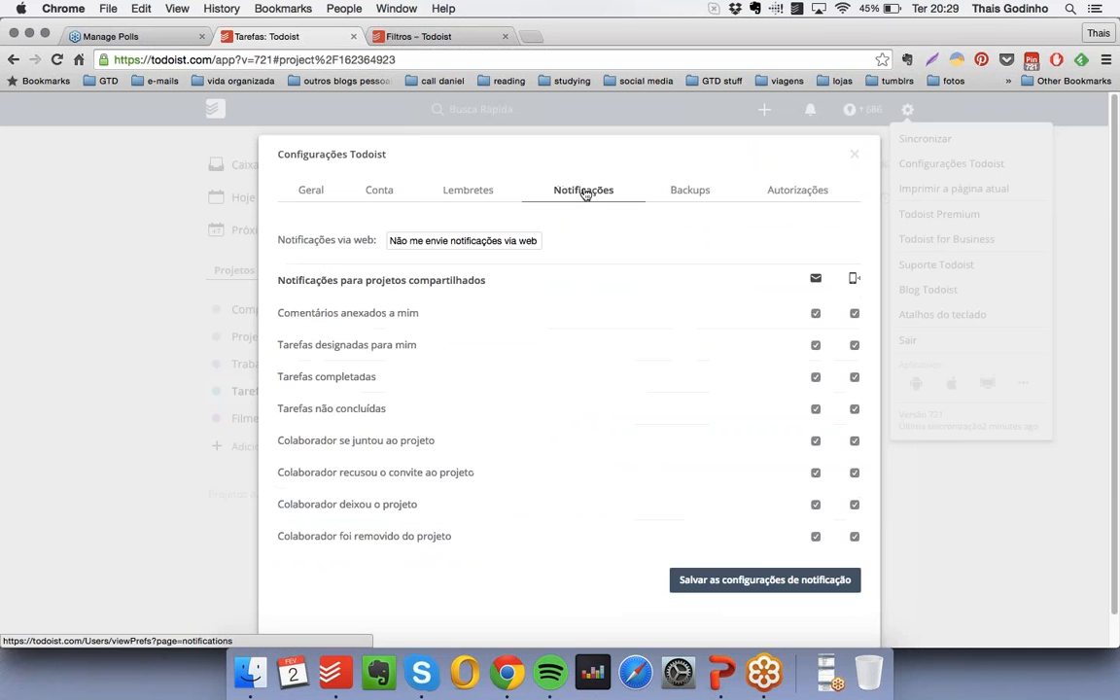
{"action": "left_click", "coordinate": [695, 191]}
{"action": "left_click", "coordinate": [790, 189]}
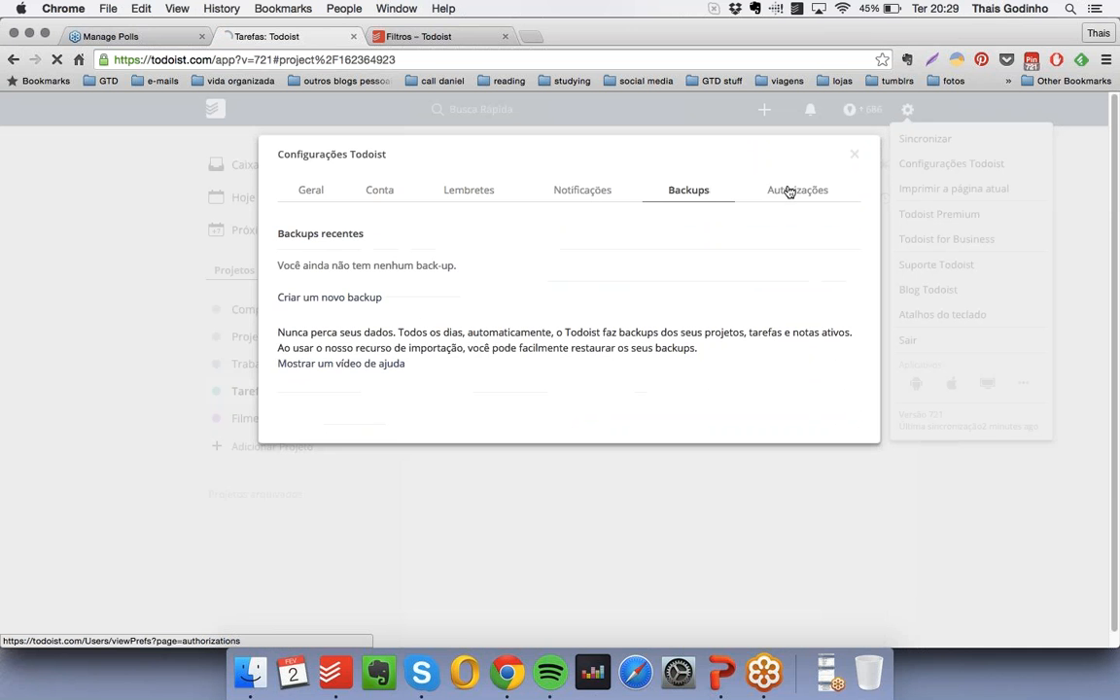
- Review the account and general settings once more for the available preferences, and close the settings
{"action": "left_click", "coordinate": [385, 194]}
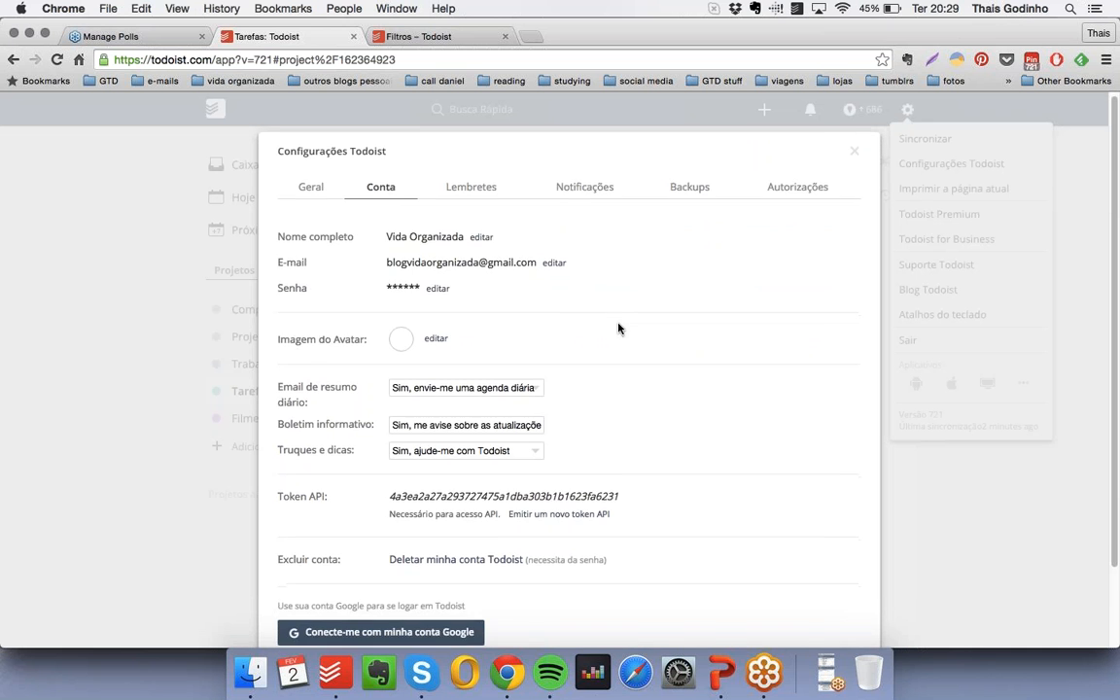
{"action": "scroll", "coordinate": [618, 328], "scroll_direction": "down", "scroll_amount": 2}
{"action": "scroll", "coordinate": [263, 321], "scroll_direction": "up", "scroll_amount": 2}
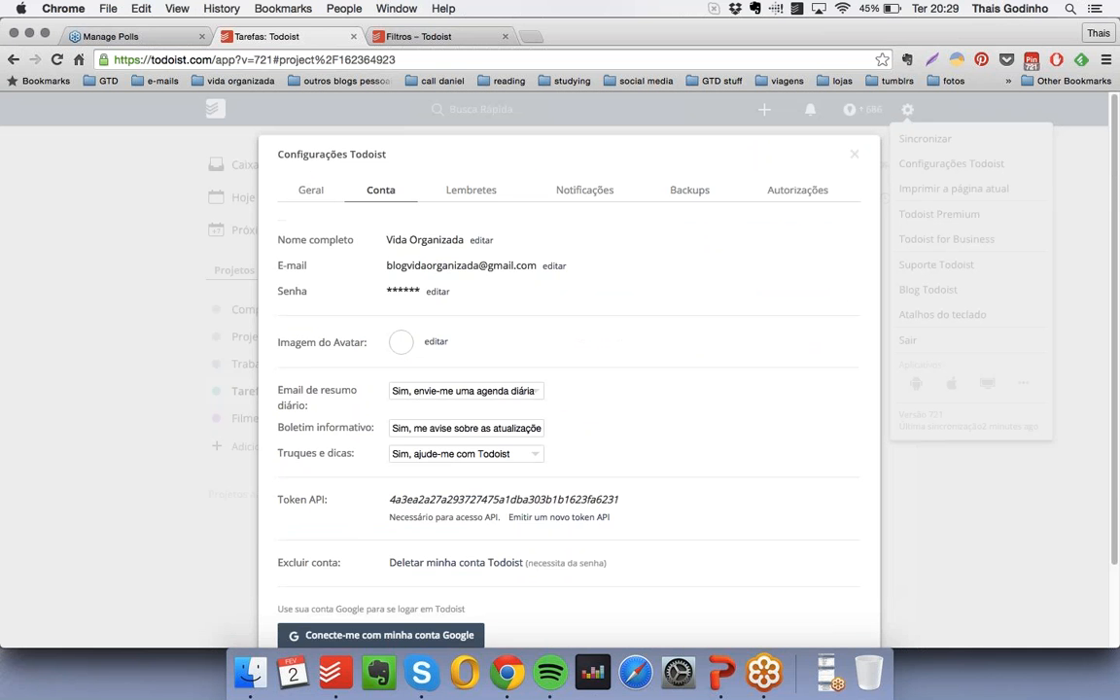
{"action": "left_click", "coordinate": [309, 190]}
{"action": "scroll", "coordinate": [379, 296], "scroll_direction": "down", "scroll_amount": 2}
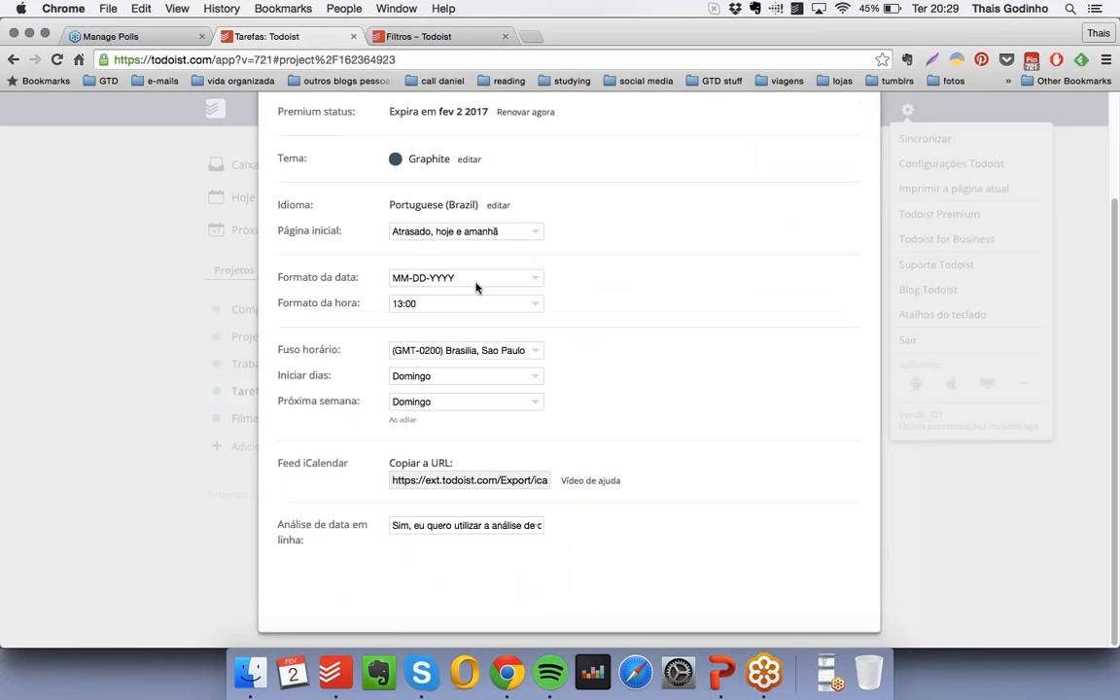
{"action": "scroll", "coordinate": [733, 245], "scroll_direction": "up", "scroll_amount": 2}
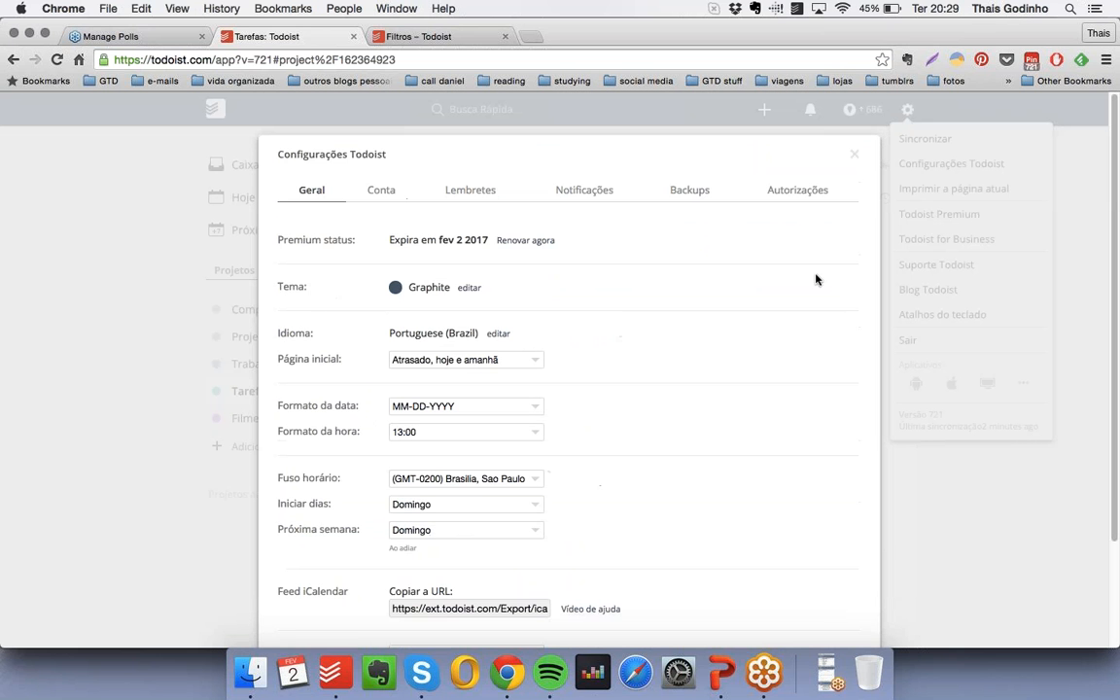
{"action": "left_click", "coordinate": [855, 154]}
- View the productivity overview with its daily and weekly goals and streaks, and close it
{"action": "left_click", "coordinate": [865, 110]}
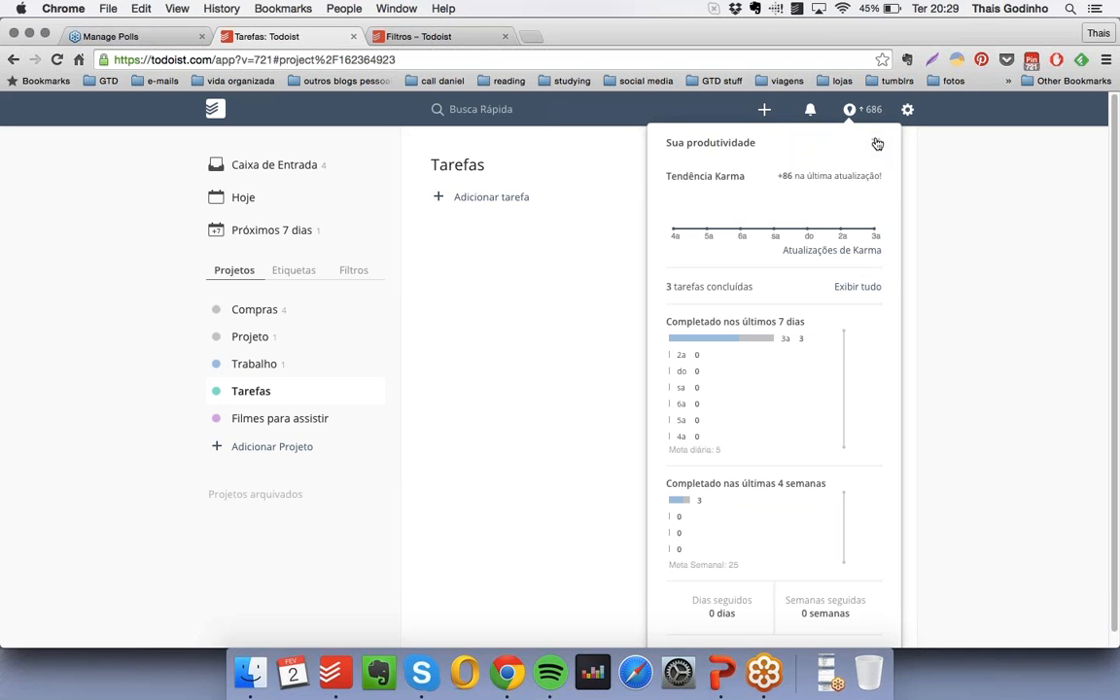
{"action": "scroll", "coordinate": [797, 375], "scroll_direction": "down", "scroll_amount": 1}
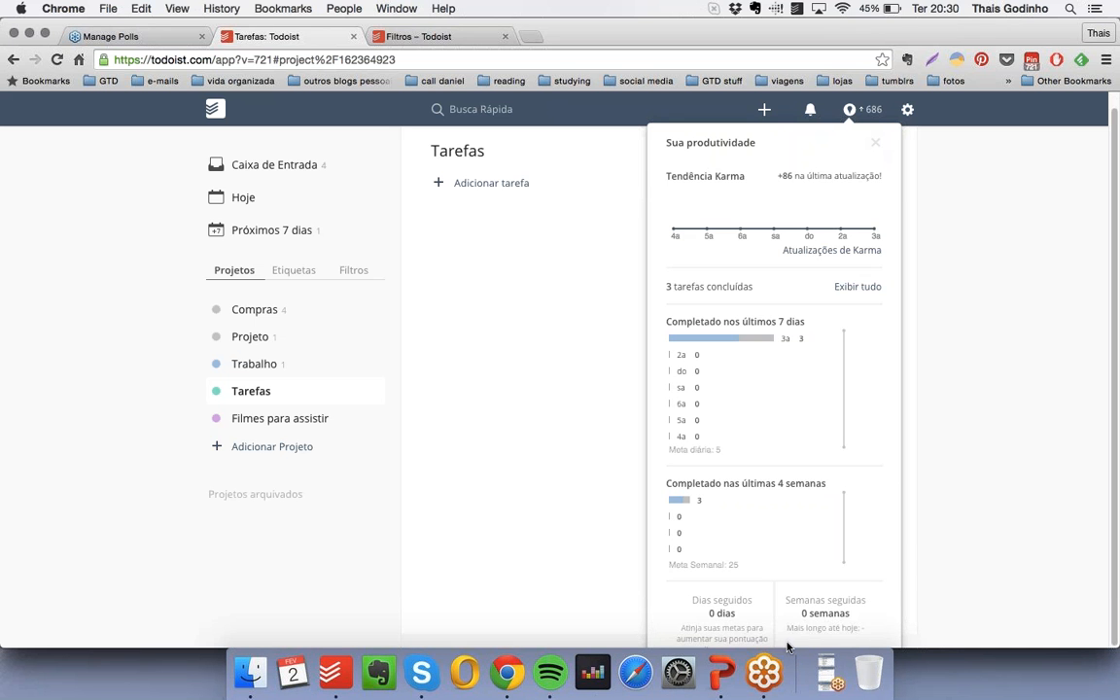
{"action": "left_click", "coordinate": [875, 144]}
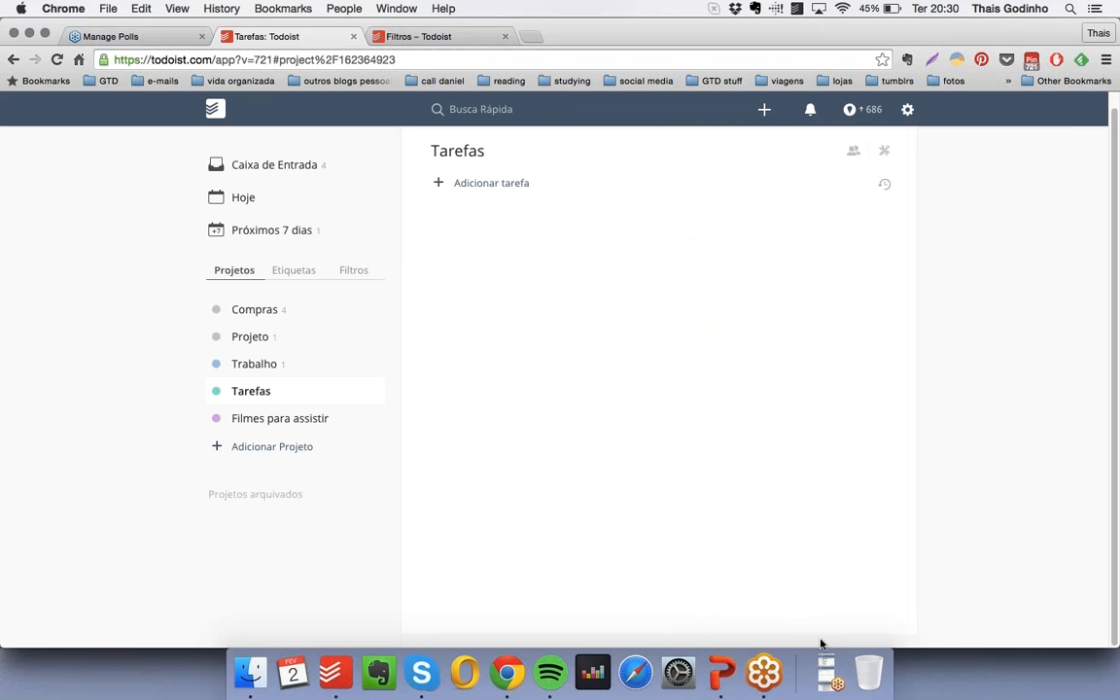
- Switch to the PowerPoint presentation, run the slide show from the "Projetos" slide up to the "Etiquetas" slide, and exit it
{"action": "left_click", "coordinate": [718, 668]}
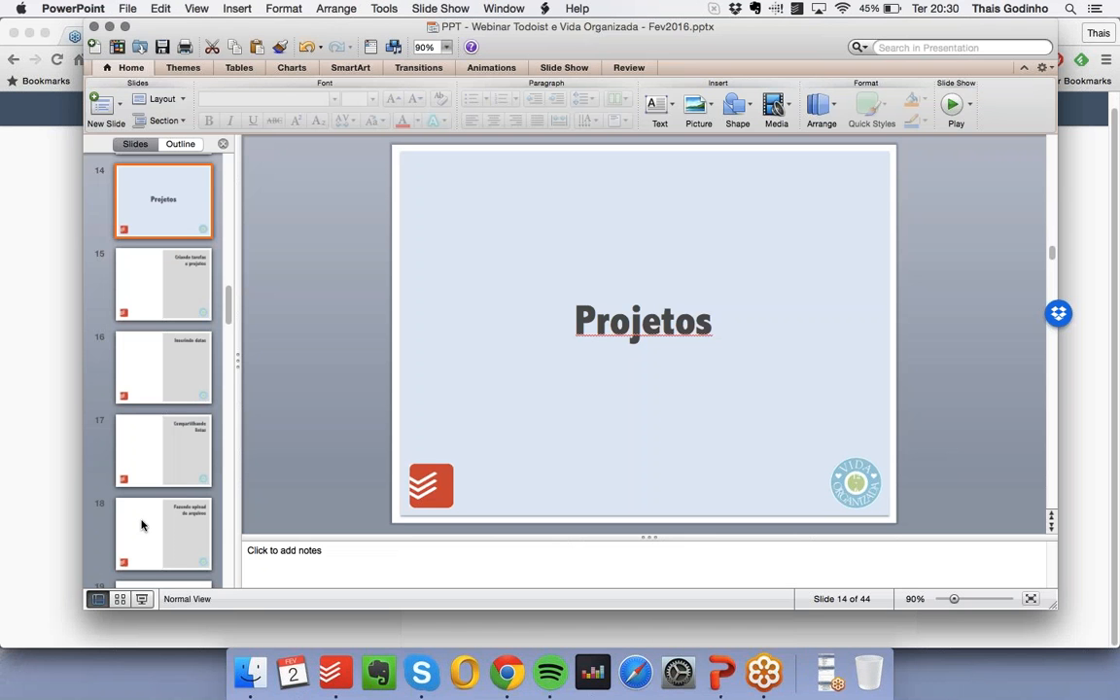
{"action": "left_click", "coordinate": [144, 599]}
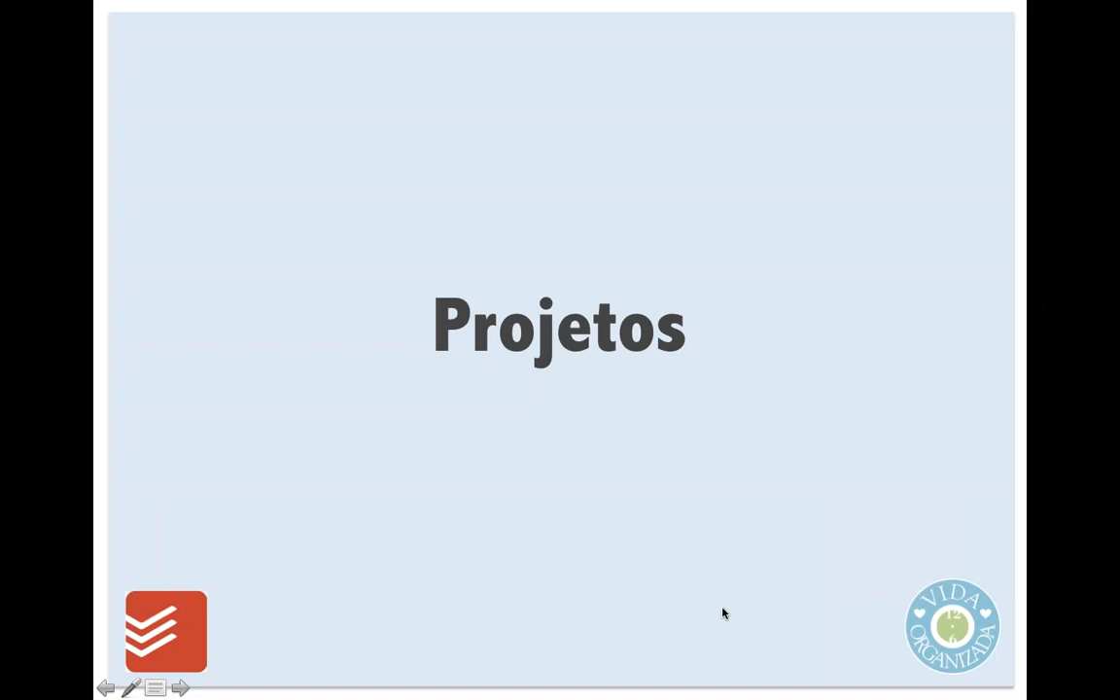
{"action": "left_click", "coordinate": [723, 609]}
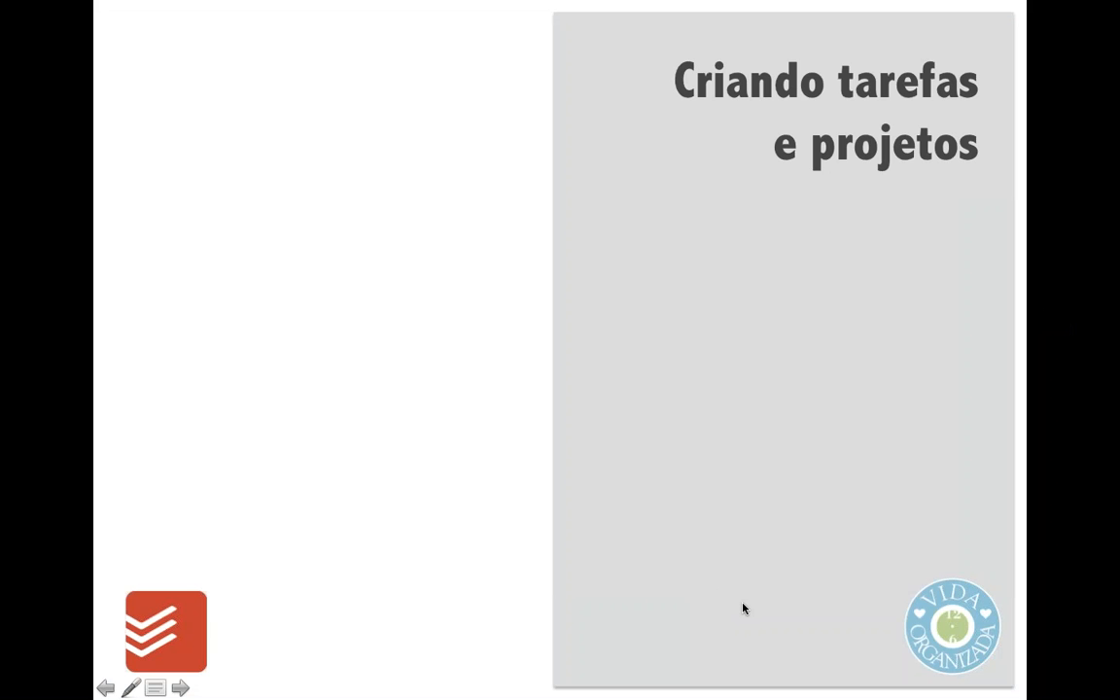
{"action": "left_click", "coordinate": [747, 555]}
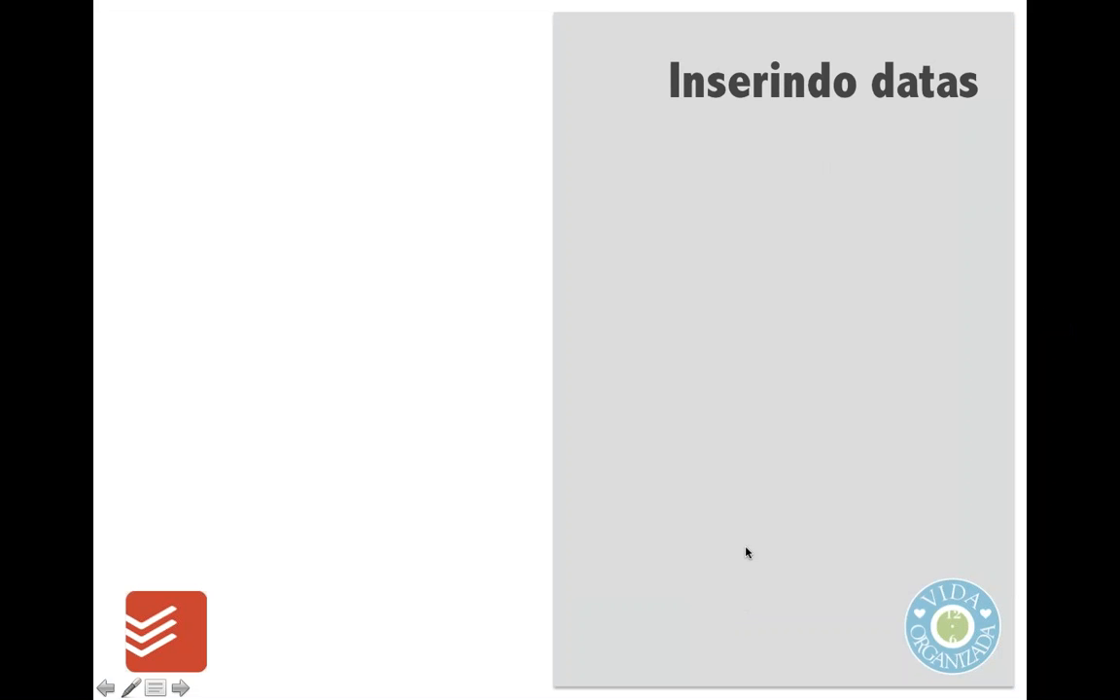
{"action": "left_click", "coordinate": [717, 582]}
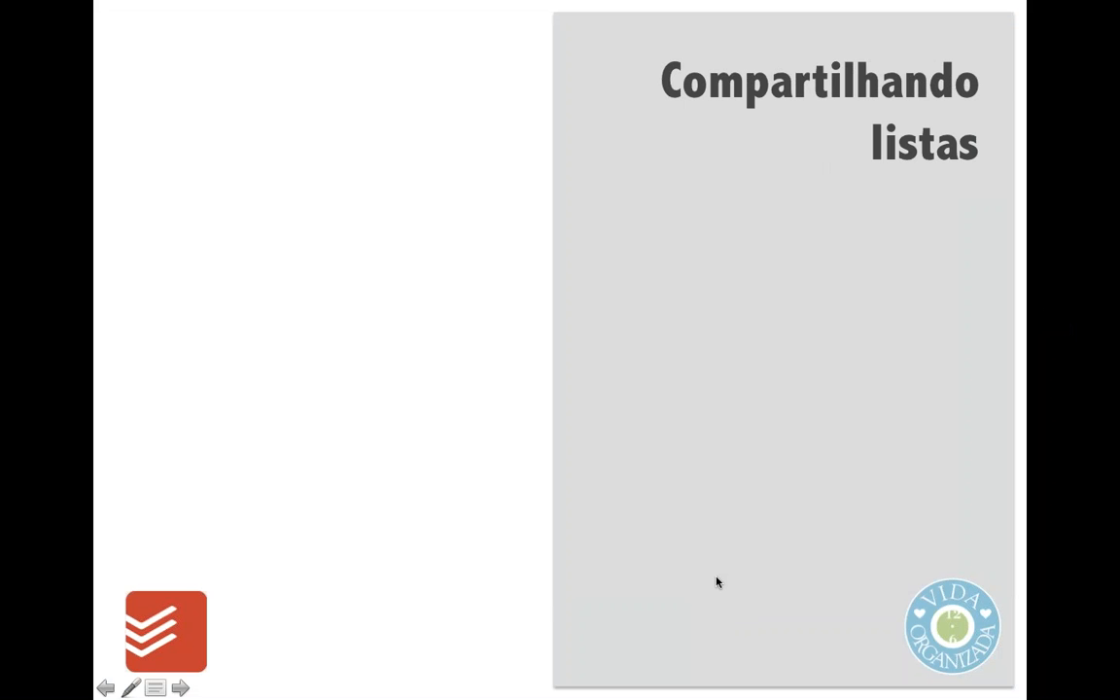
{"action": "left_click", "coordinate": [721, 595]}
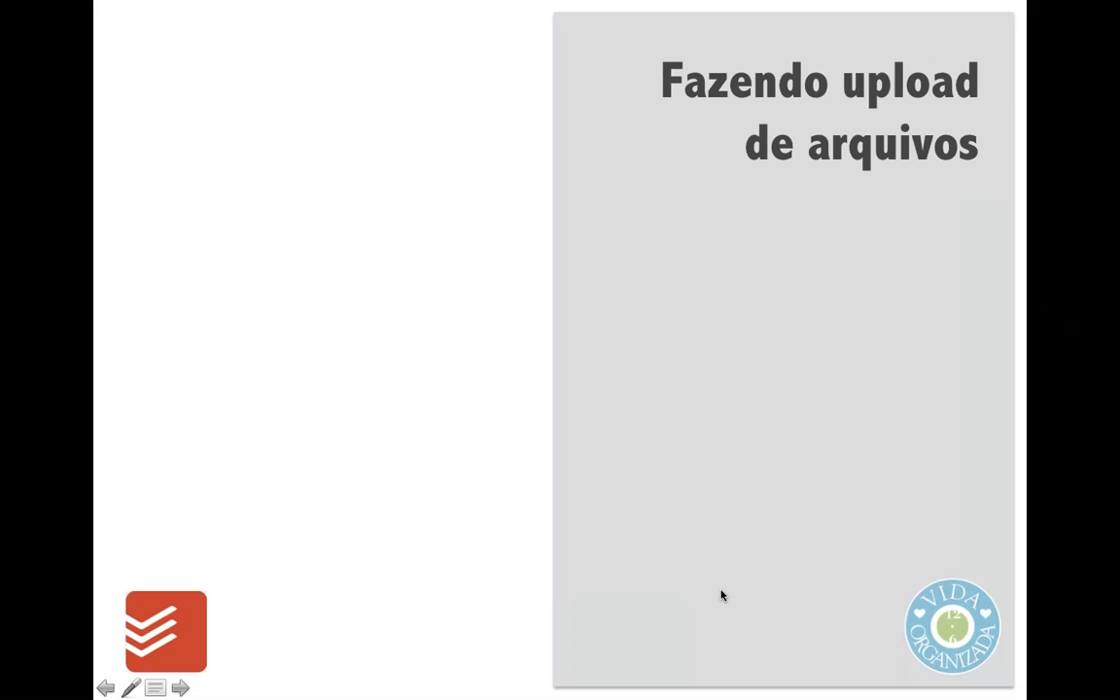
{"action": "left_click", "coordinate": [715, 595]}
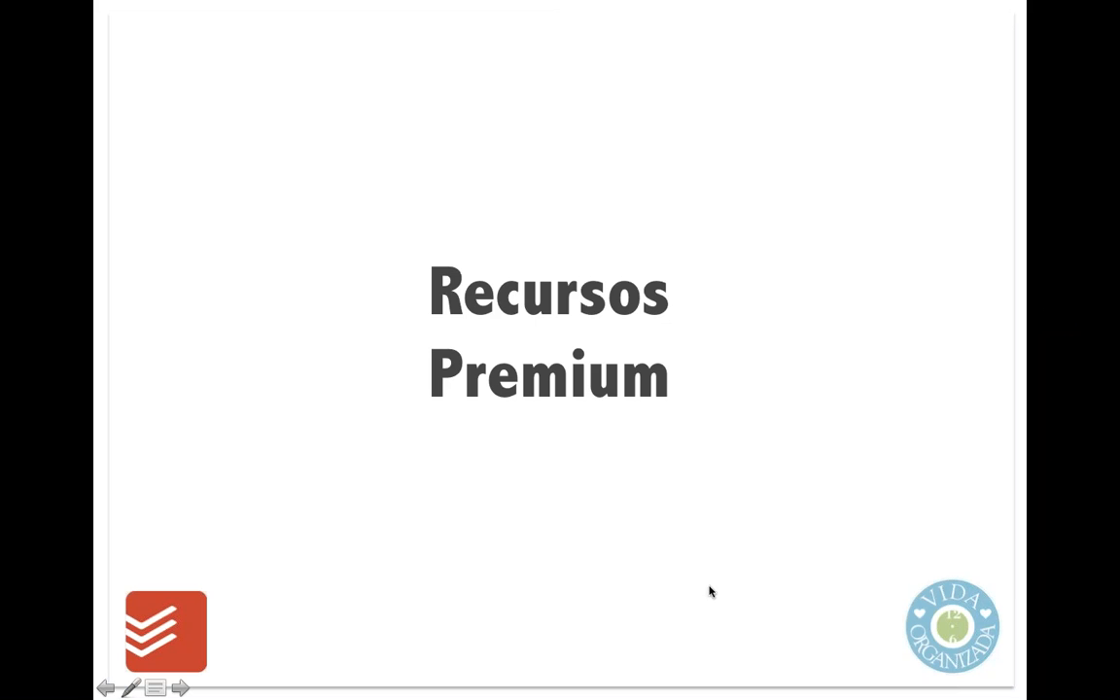
{"action": "left_click", "coordinate": [640, 583]}
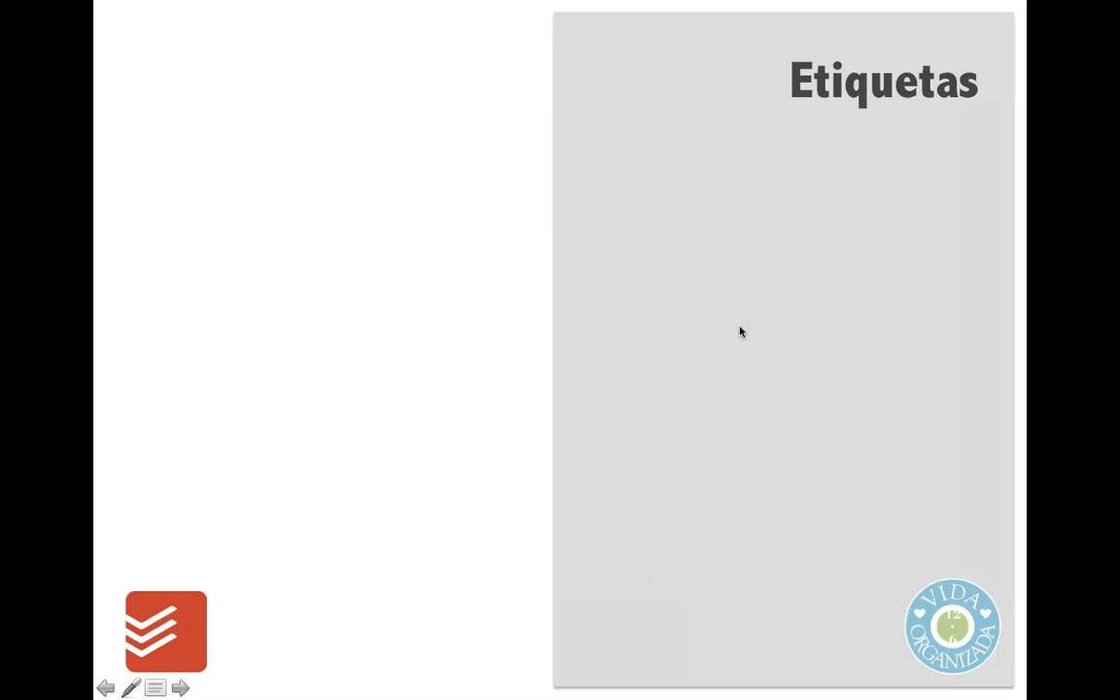
{"action": "key", "text": "Escape"}
- Switch to Todoist in Chrome and change the colour of the "escritorio" label to green
{"action": "left_click", "coordinate": [507, 673]}
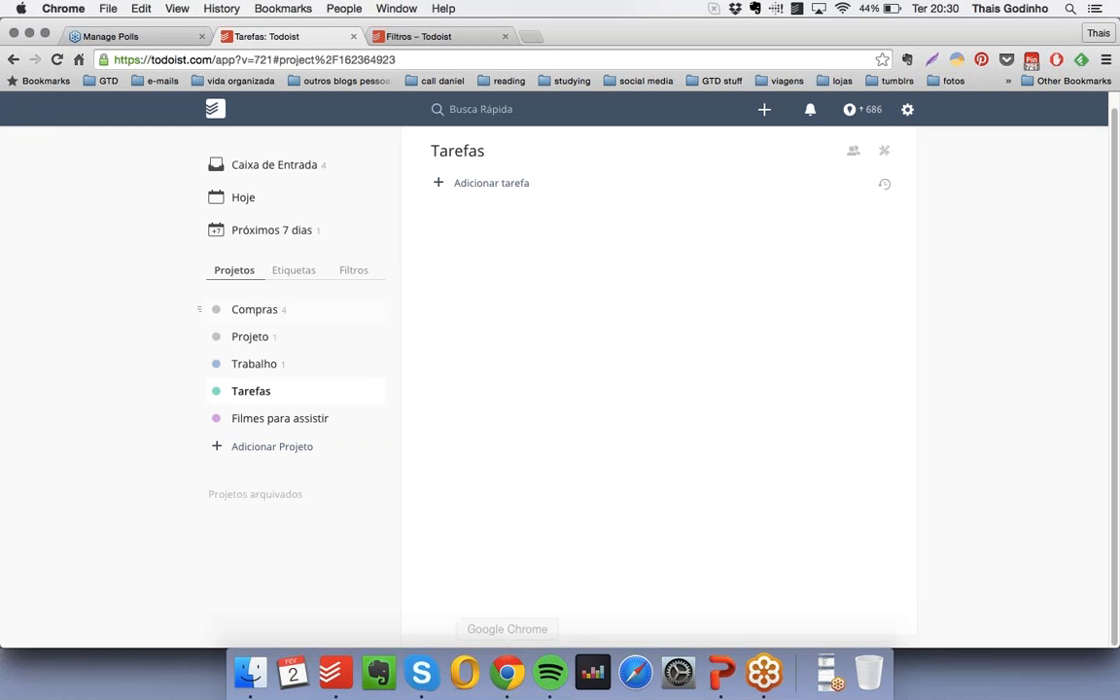
{"action": "left_click", "coordinate": [294, 270]}
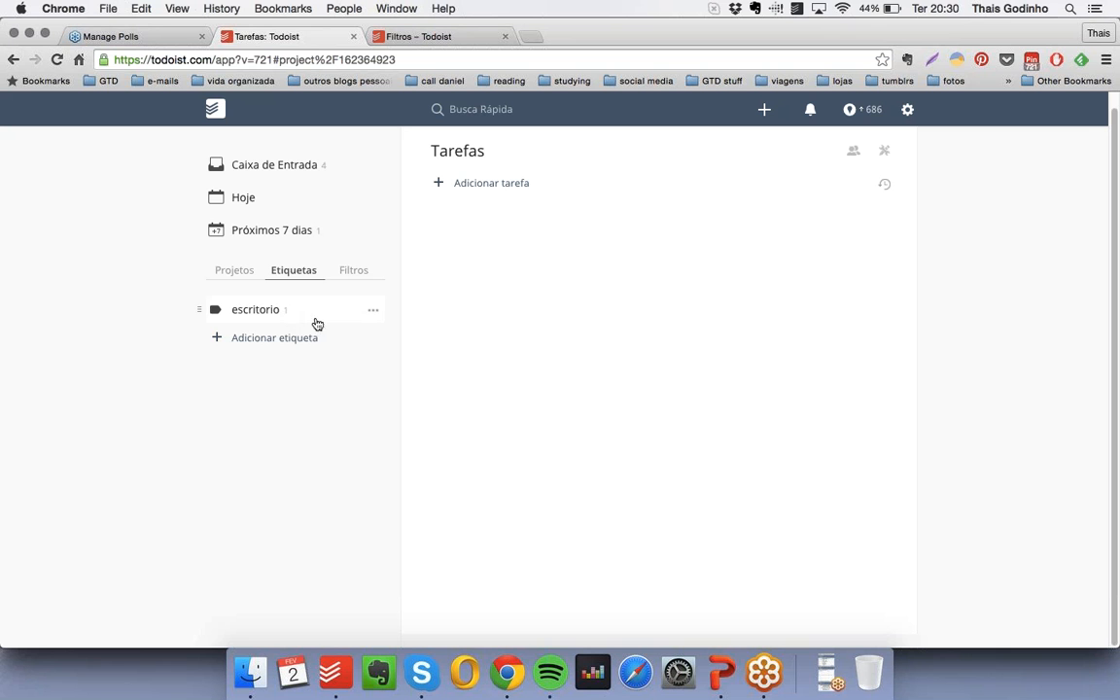
{"action": "mouse_move", "coordinate": [198, 308]}
{"action": "left_mouse_down"}
{"action": "mouse_move", "coordinate": [203, 288]}
{"action": "mouse_move", "coordinate": [202, 320]}
{"action": "mouse_move", "coordinate": [202, 305]}
{"action": "left_mouse_up"}
{"action": "left_click", "coordinate": [371, 311]}
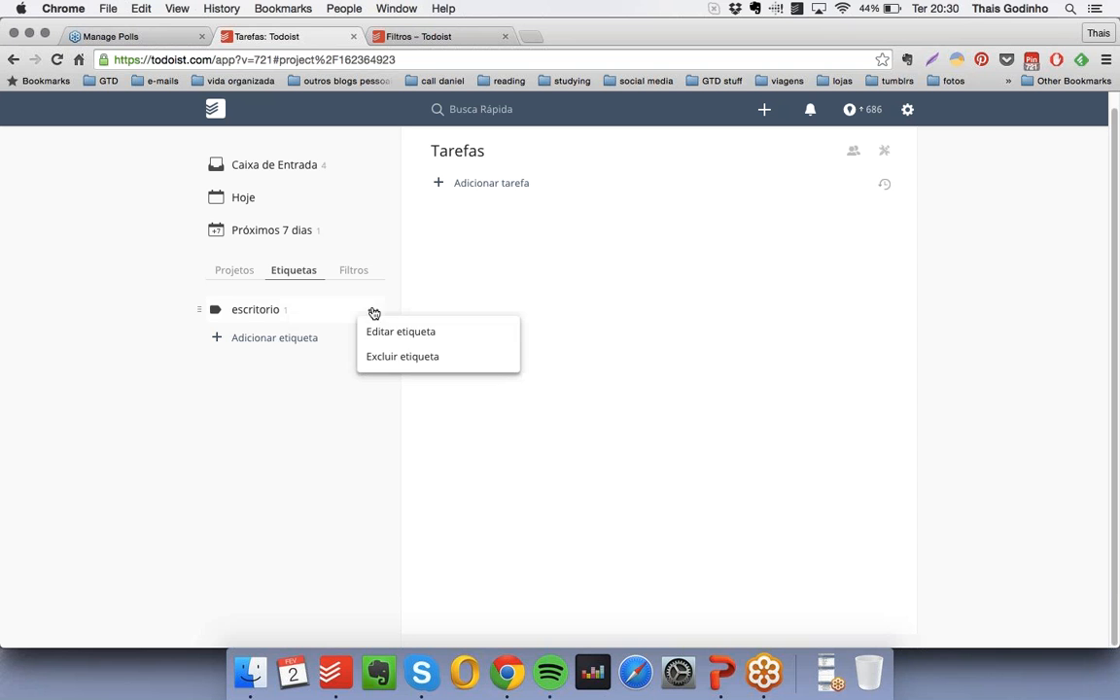
{"action": "left_click", "coordinate": [376, 335]}
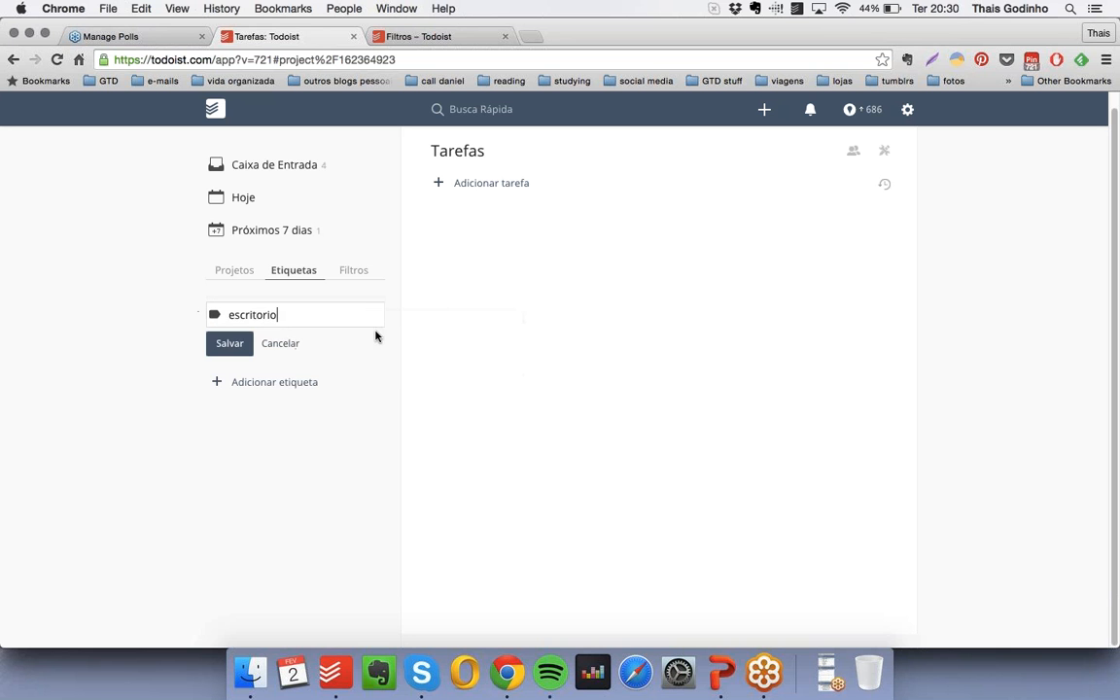
{"action": "left_click", "coordinate": [215, 314]}
{"action": "left_click", "coordinate": [248, 392]}
{"action": "left_click", "coordinate": [230, 345]}
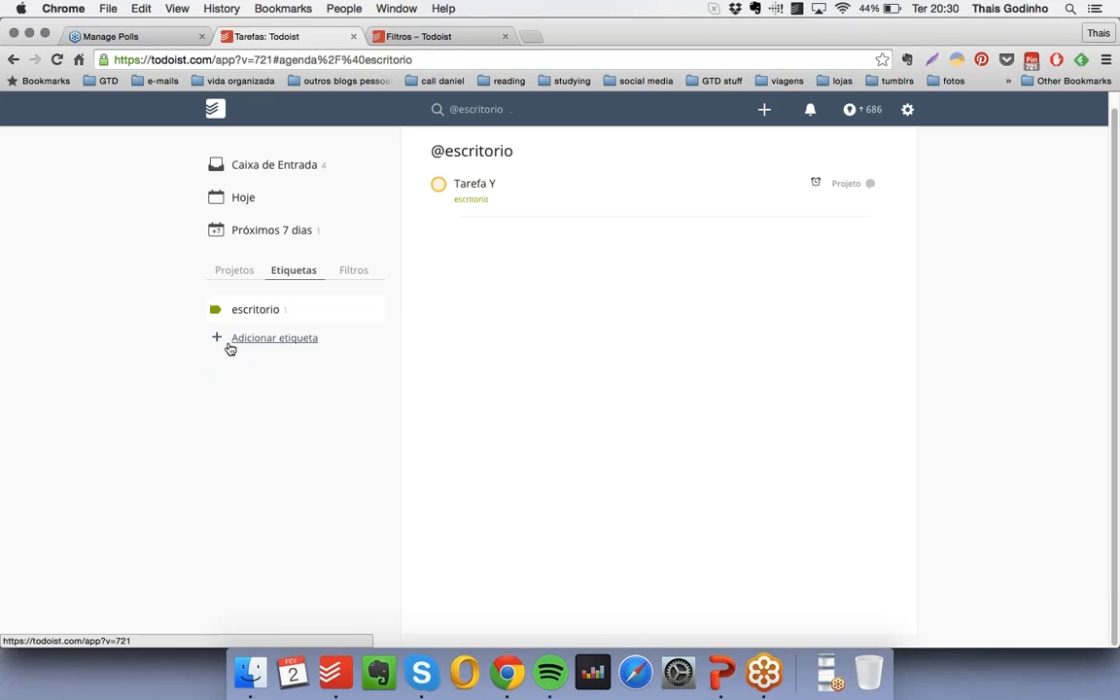
- Add two labels named "casa" and "rua"
{"action": "left_click", "coordinate": [289, 341]}
{"action": "type", "text": "casa"}
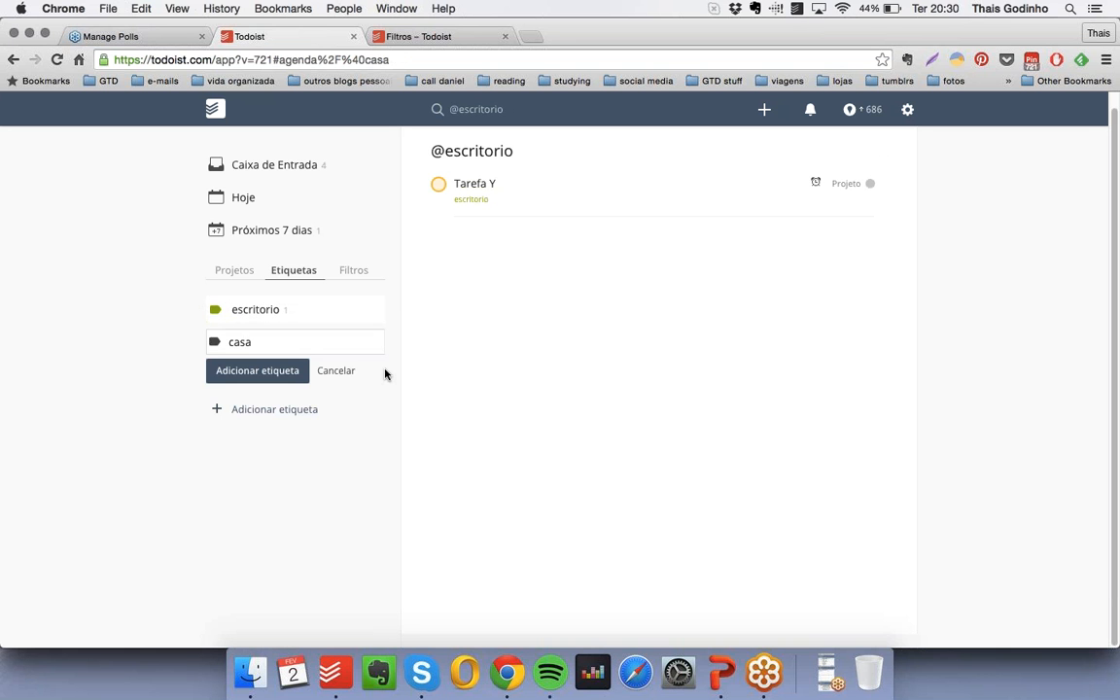
{"action": "key", "text": "Return"}
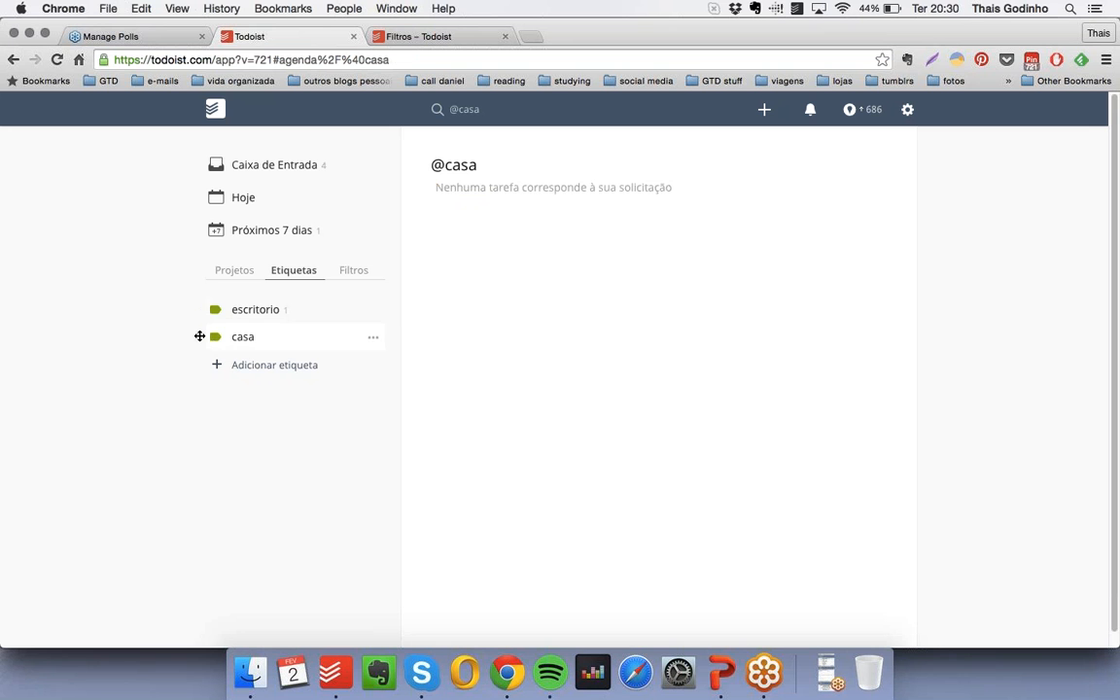
{"action": "left_click_drag", "start_coordinate": [201, 337], "coordinate": [270, 368]}
{"action": "left_click", "coordinate": [272, 366]}
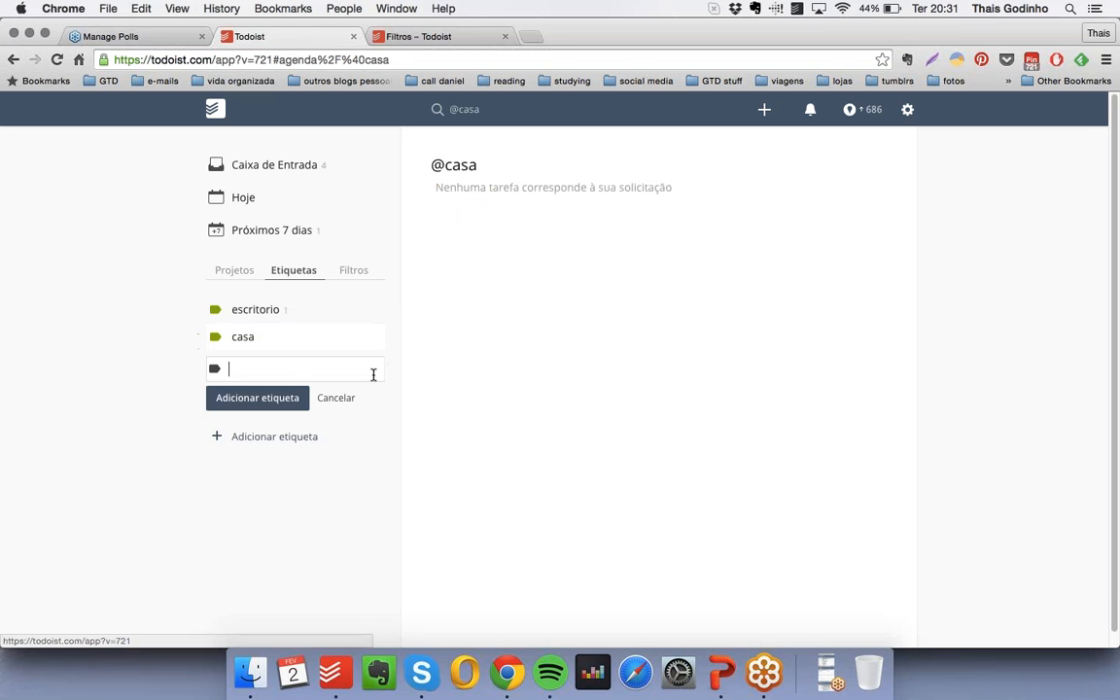
{"action": "type", "text": "rua"}
{"action": "key", "text": "Return"}
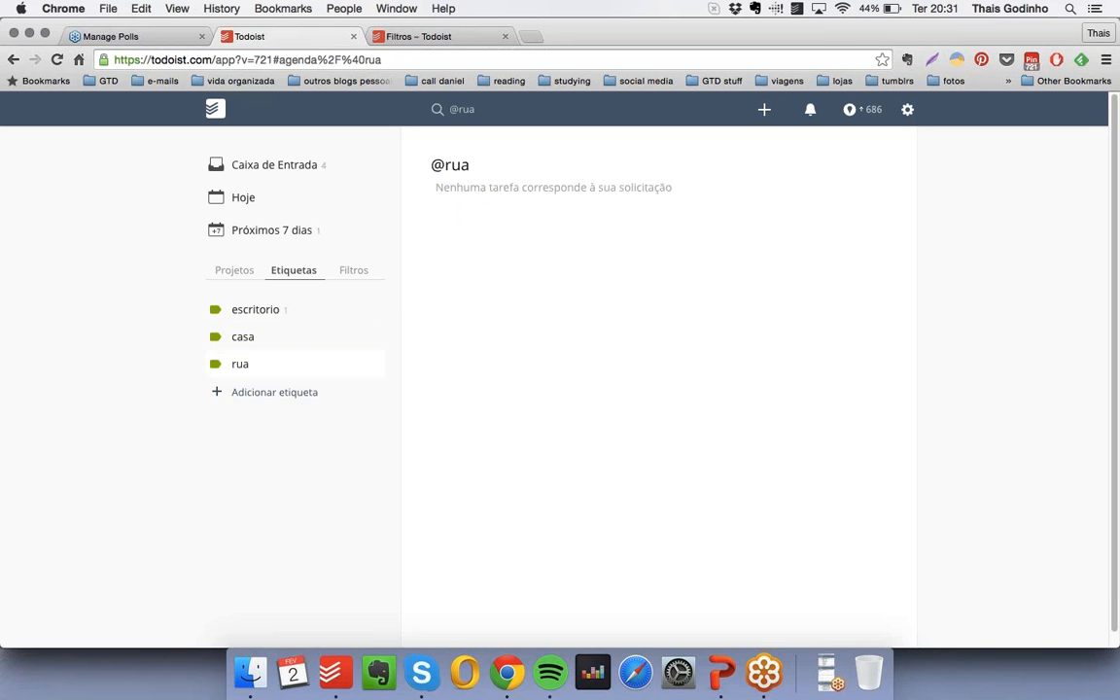
- Switch to the PowerPoint presentation, advance the slide show from "Etiquetas" to the "Filtros" slide, and exit it
{"action": "left_click", "coordinate": [721, 671]}
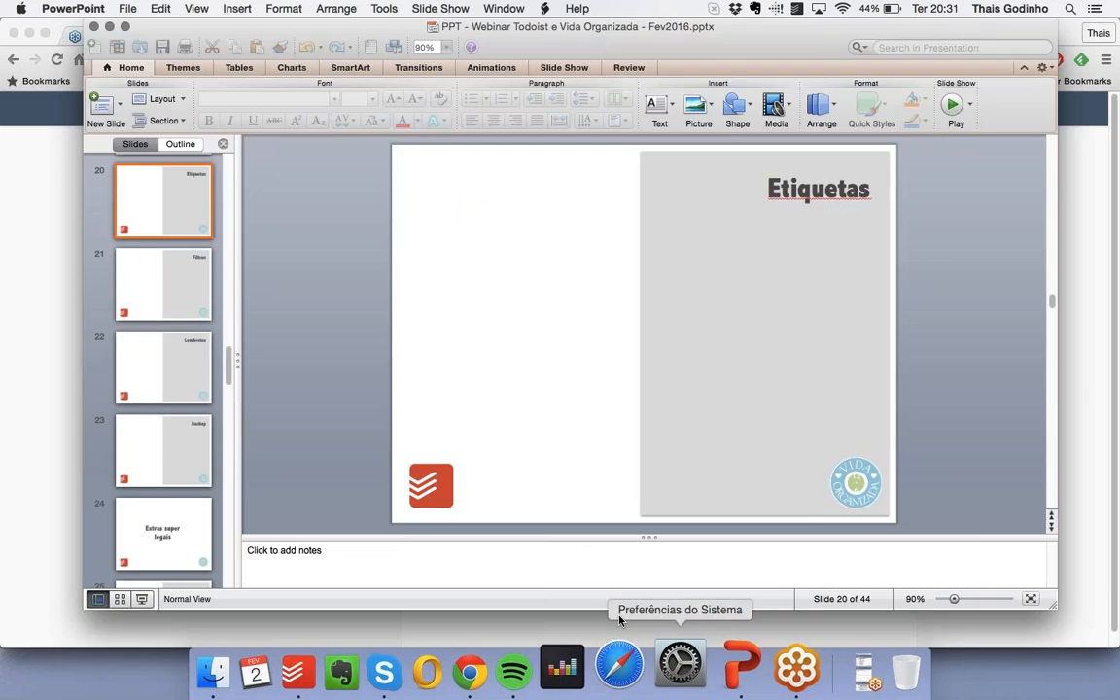
{"action": "left_click", "coordinate": [145, 599]}
{"action": "left_click", "coordinate": [737, 568]}
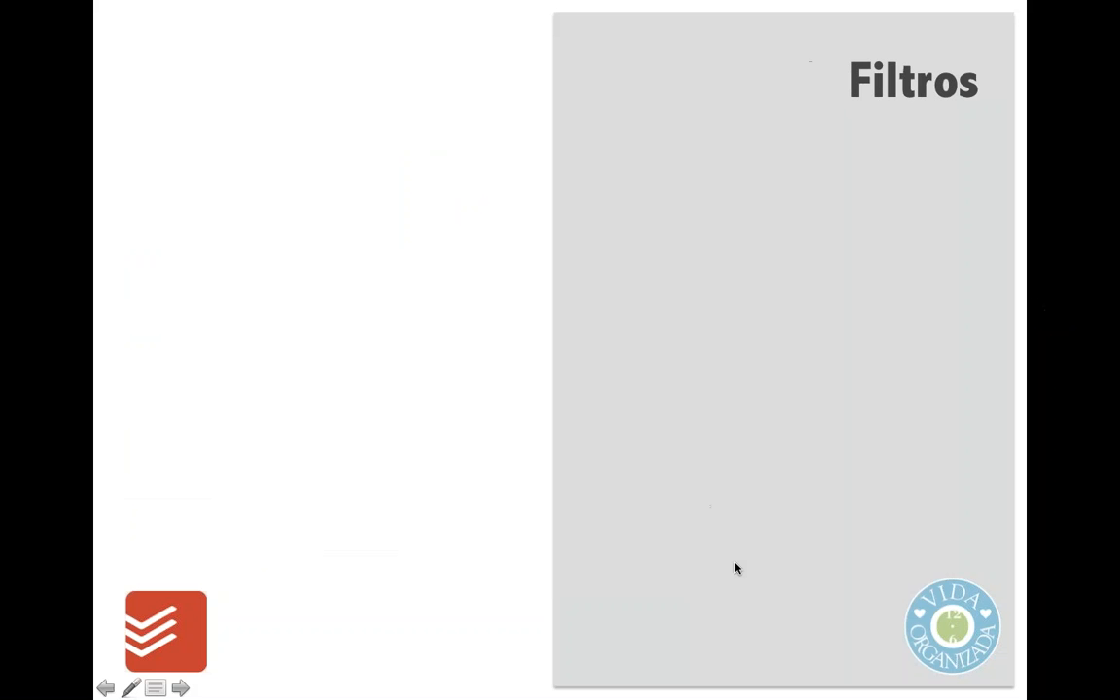
{"action": "key", "text": "Escape"}
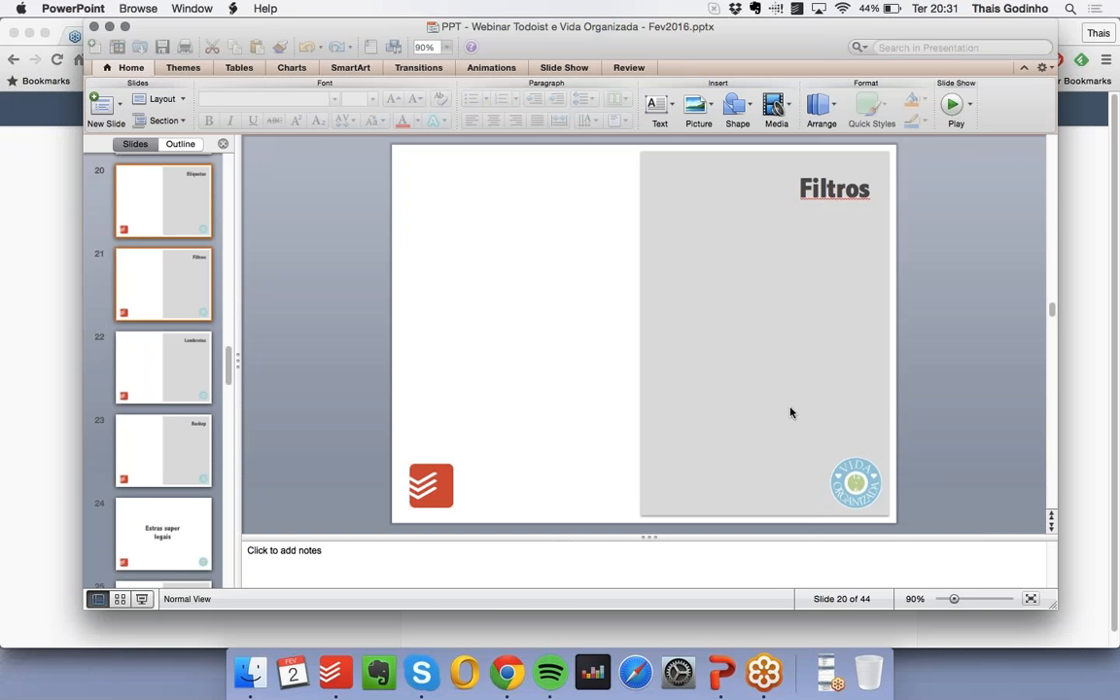
- Switch to Todoist in Chrome and view the tasks under the "Prioridade 2" and "Prioridade 3" filters
{"action": "left_click", "coordinate": [507, 671]}
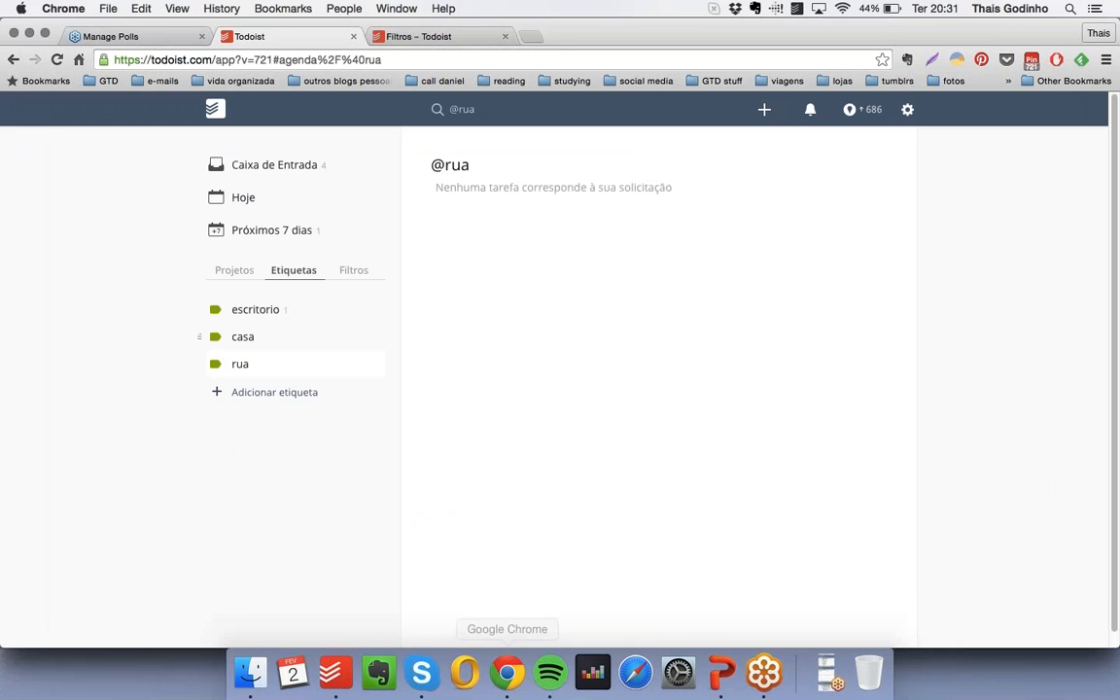
{"action": "left_click", "coordinate": [360, 274]}
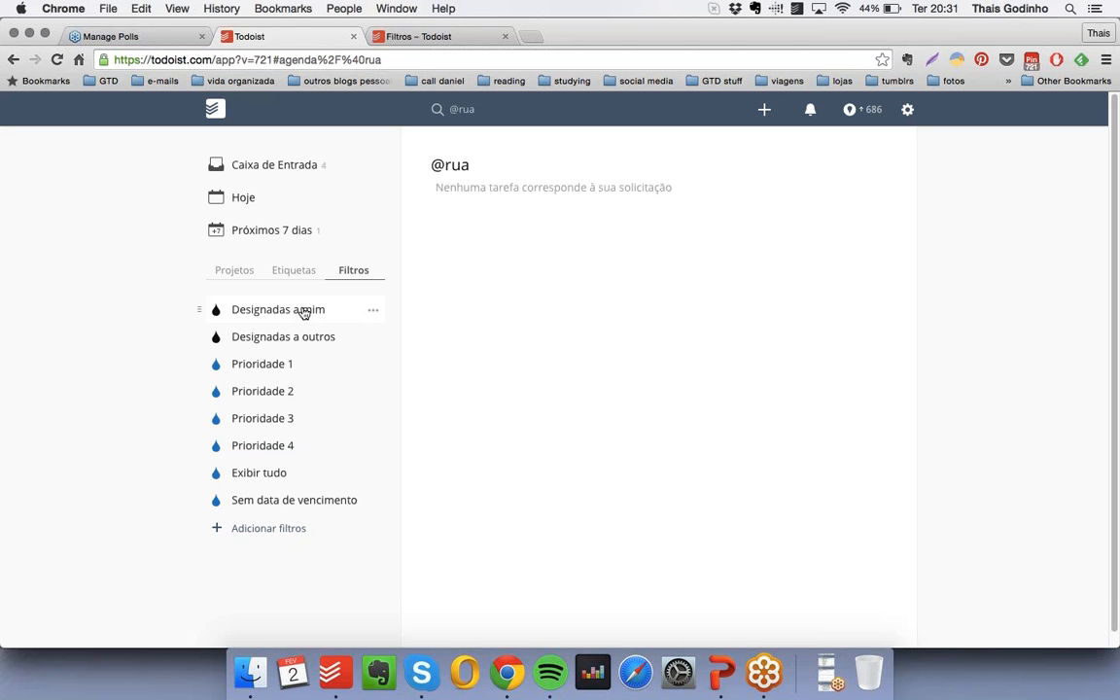
{"action": "left_click", "coordinate": [313, 393]}
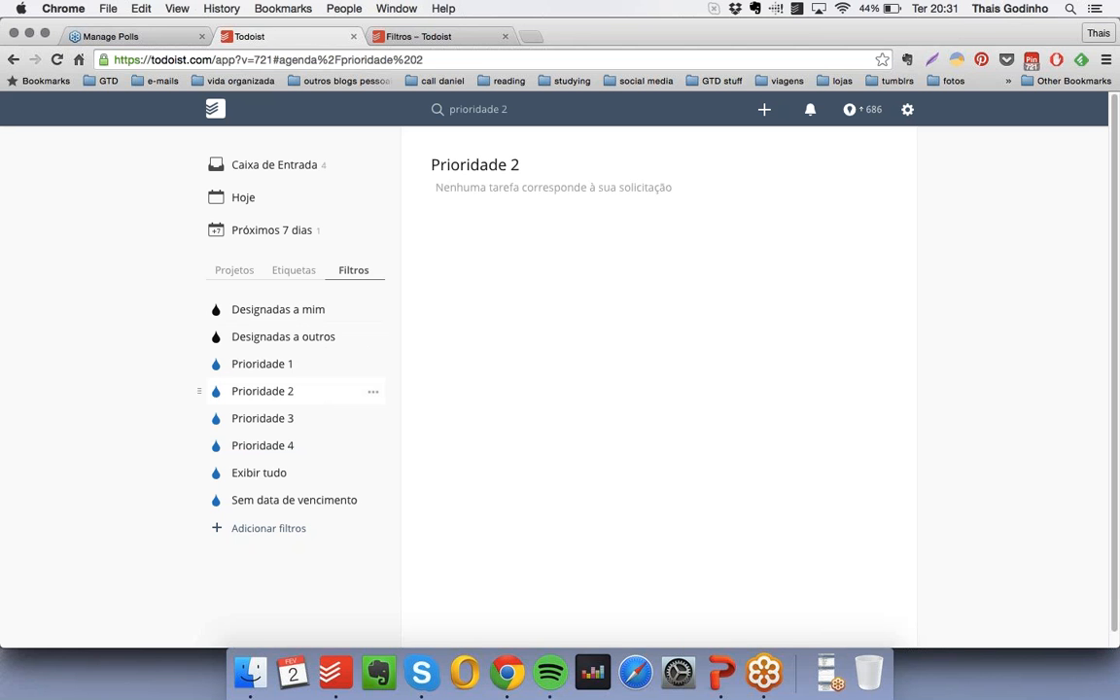
{"action": "left_click", "coordinate": [291, 418]}
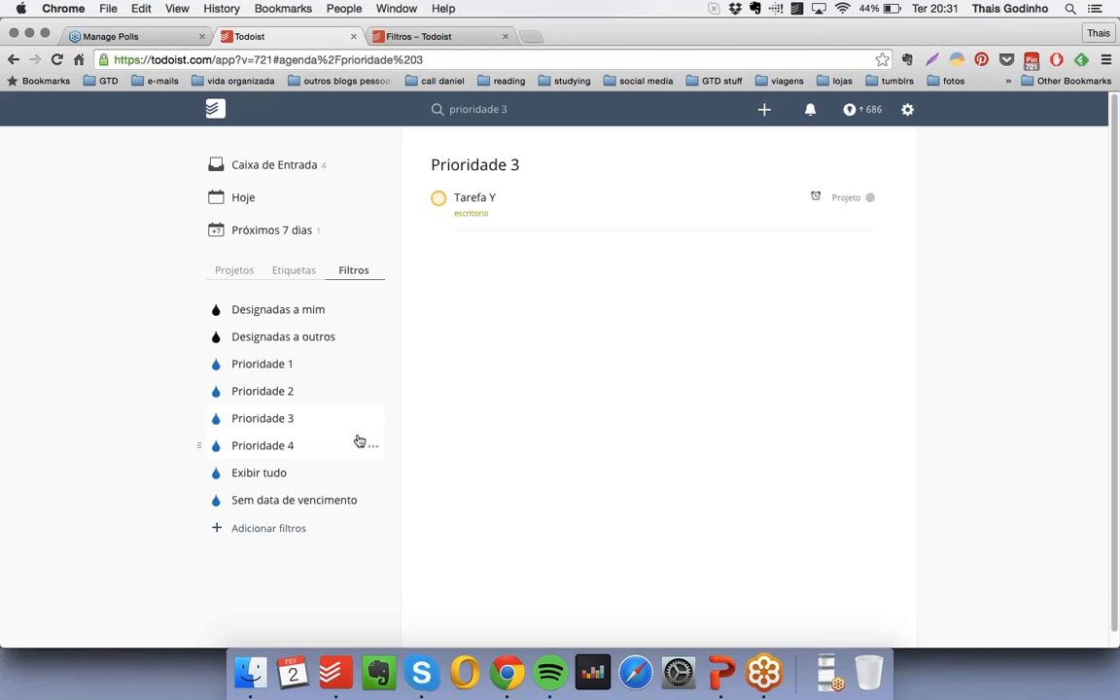
- Copy the web address of the open "Filtros" help article and return to the project list in Todoist
{"action": "left_click", "coordinate": [449, 37]}
{"action": "scroll", "coordinate": [230, 241], "scroll_direction": "down", "scroll_amount": 10}
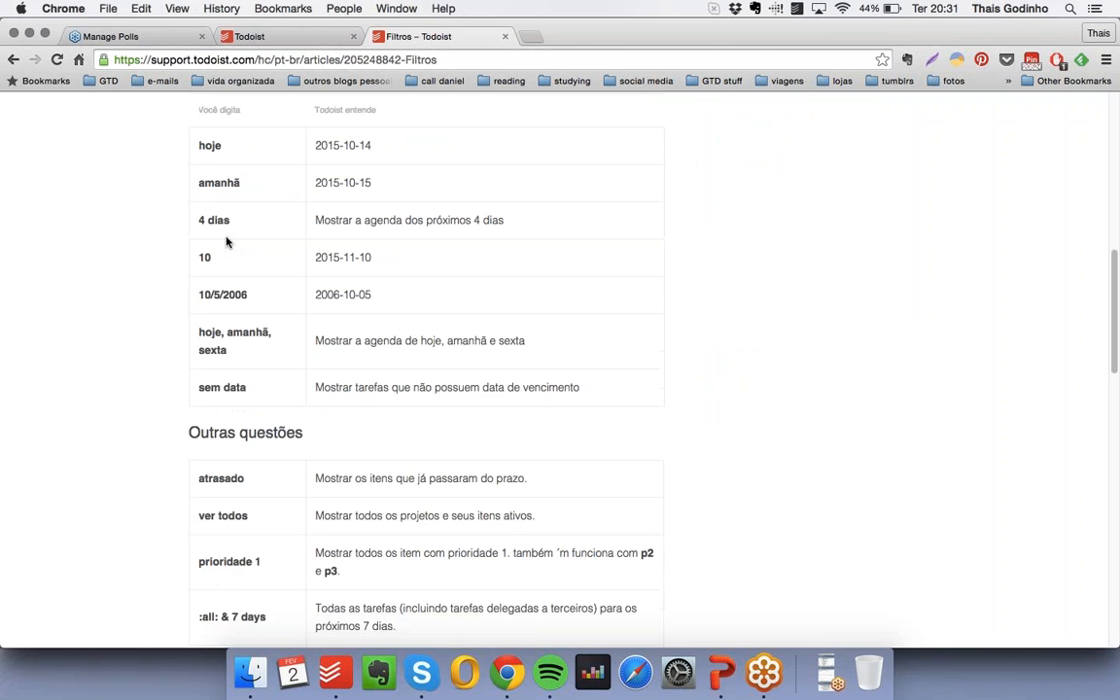
{"action": "key", "text": "super+l"}
{"action": "key", "text": "super+c"}
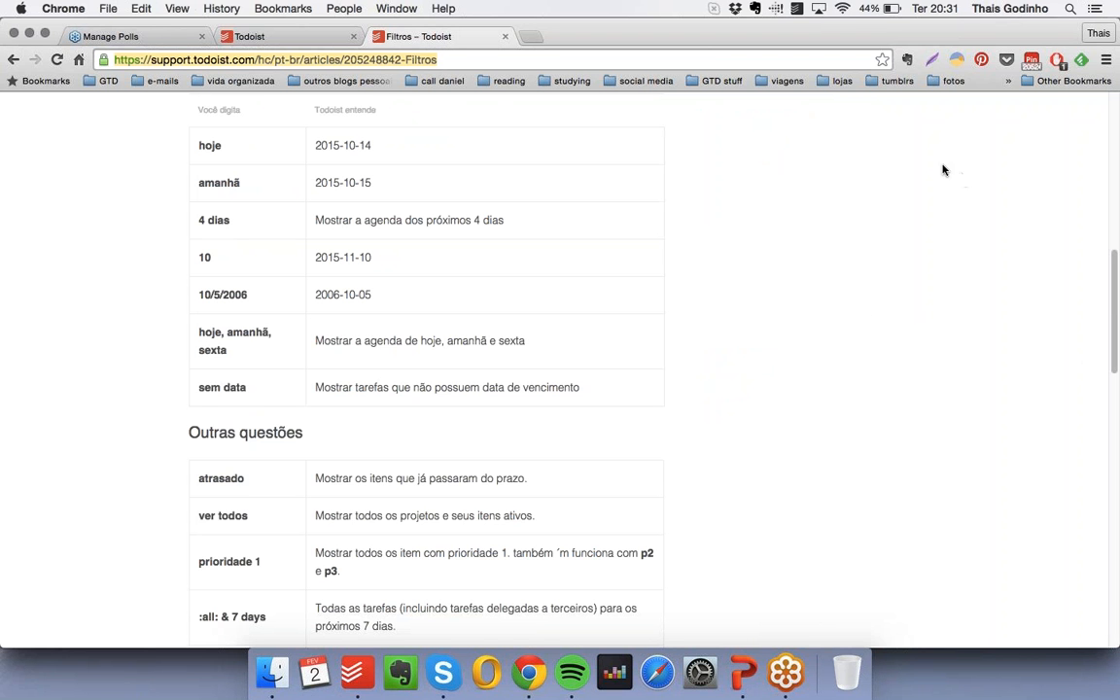
{"action": "left_click", "coordinate": [288, 40]}
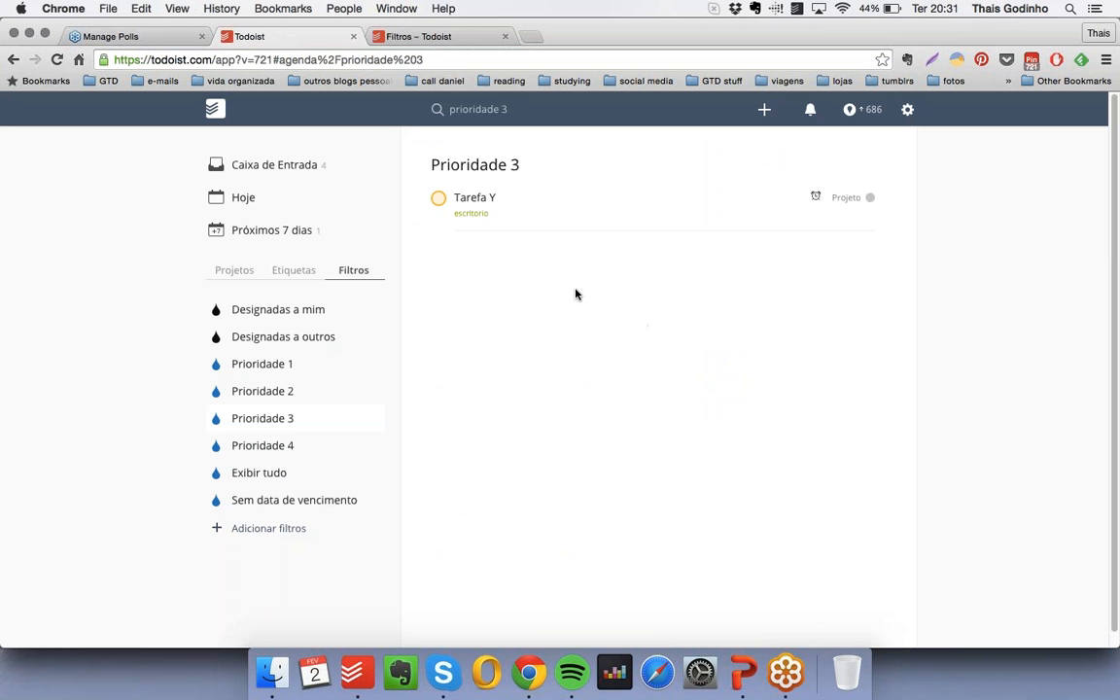
{"action": "left_click", "coordinate": [222, 268]}
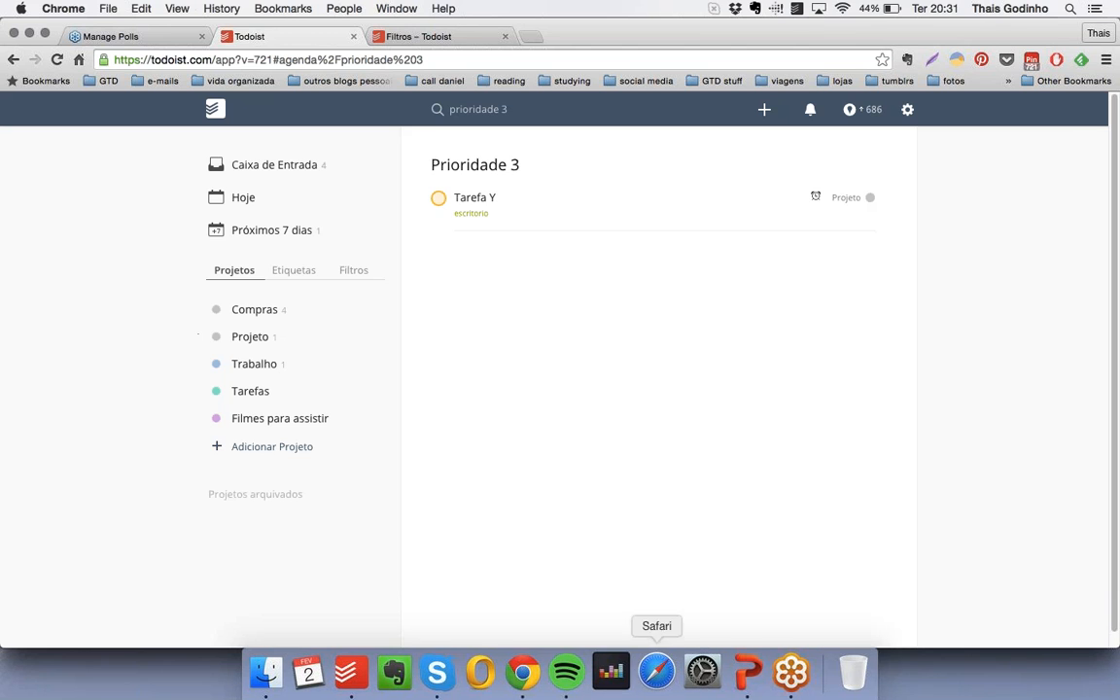
- Switch to the PowerPoint presentation, run the slide show from "Filtros" through to the "Formatando os textos" slide, and leave it
{"action": "left_click", "coordinate": [745, 678]}
{"action": "left_click", "coordinate": [148, 601]}
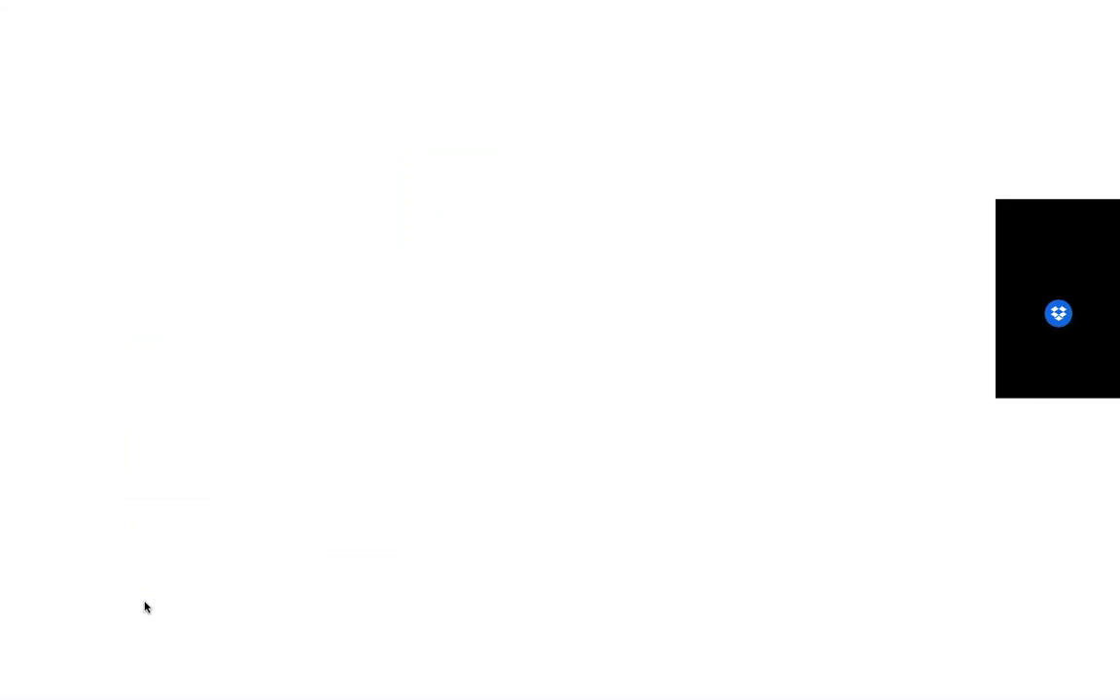
{"action": "left_click", "coordinate": [603, 602]}
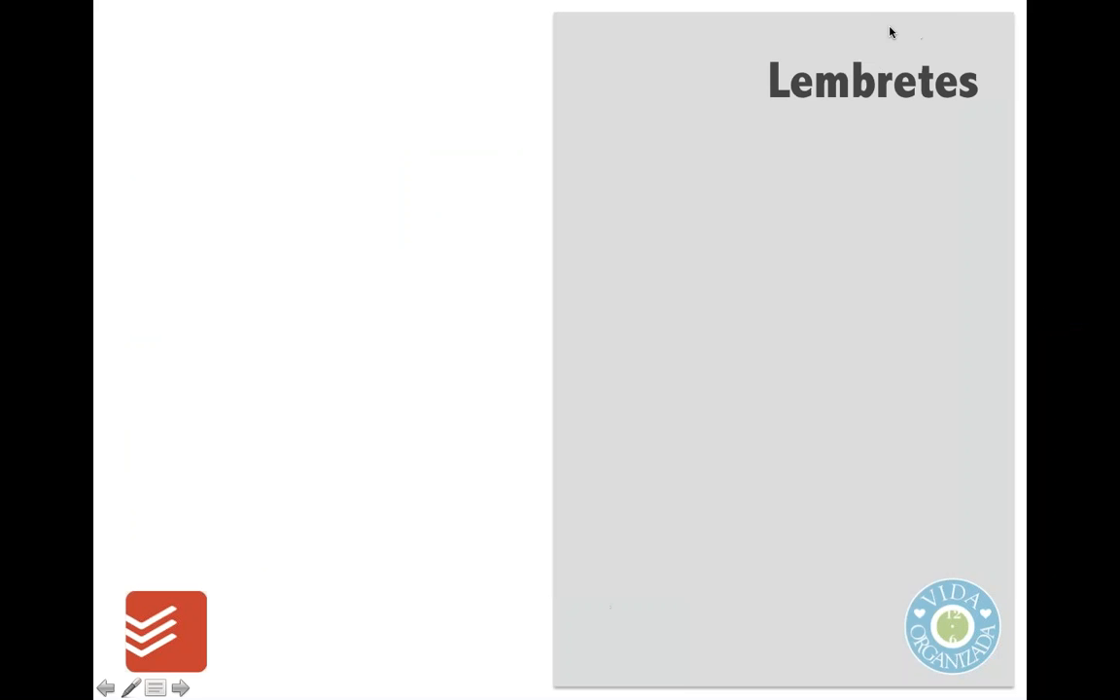
{"action": "left_click", "coordinate": [561, 529]}
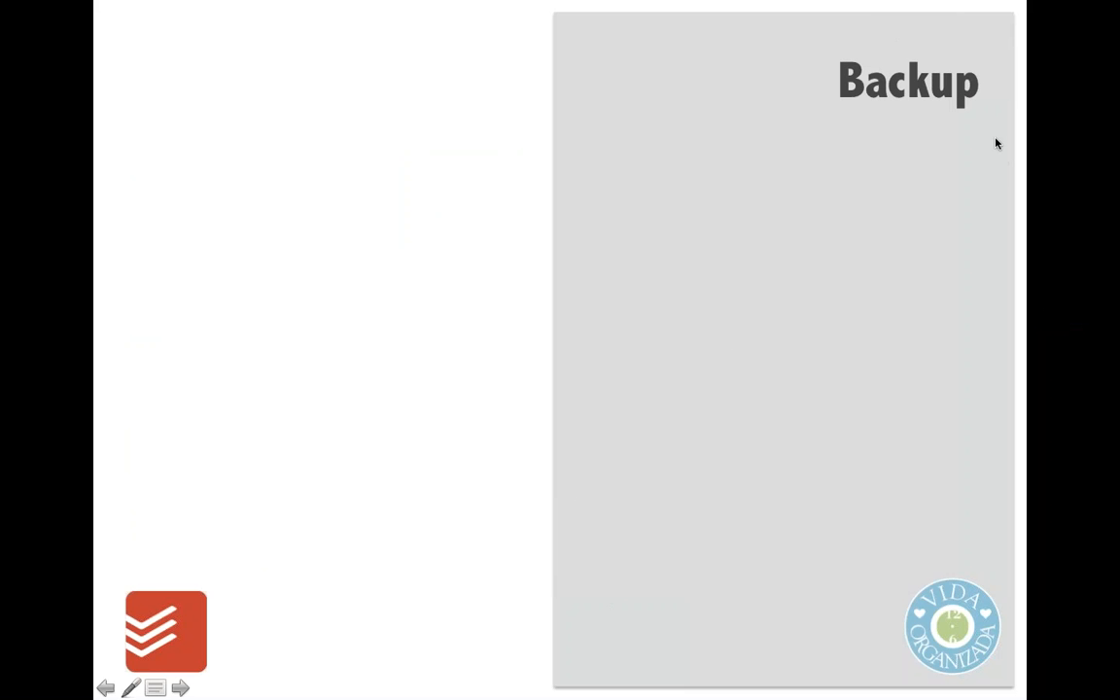
{"action": "left_click", "coordinate": [527, 610]}
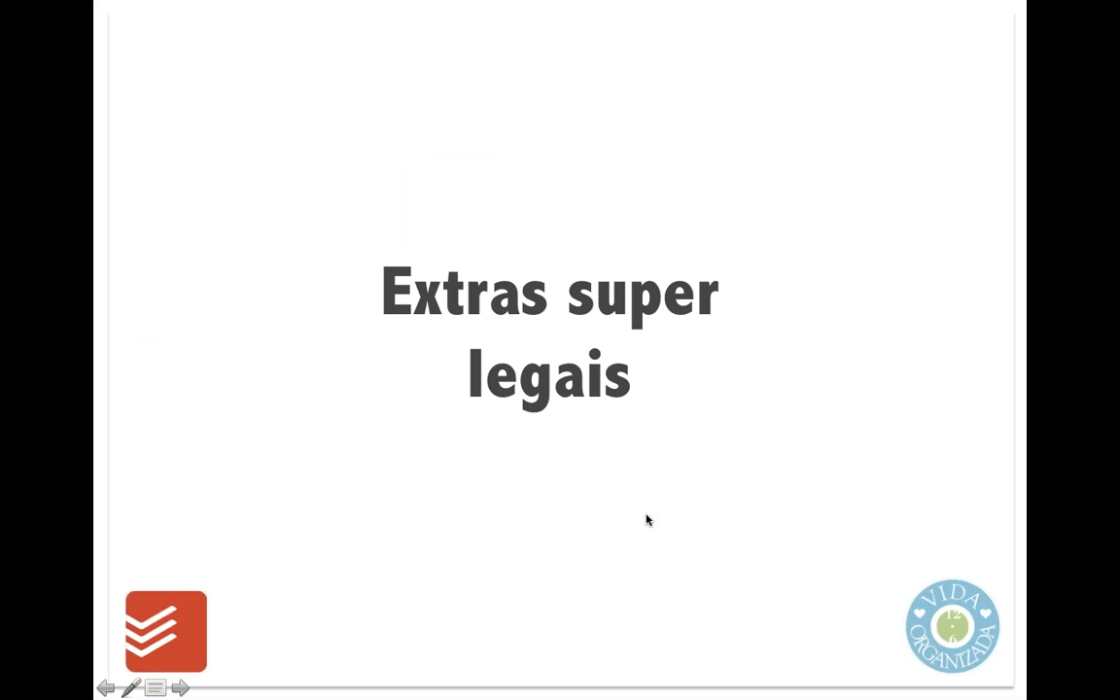
{"action": "left_click", "coordinate": [526, 575]}
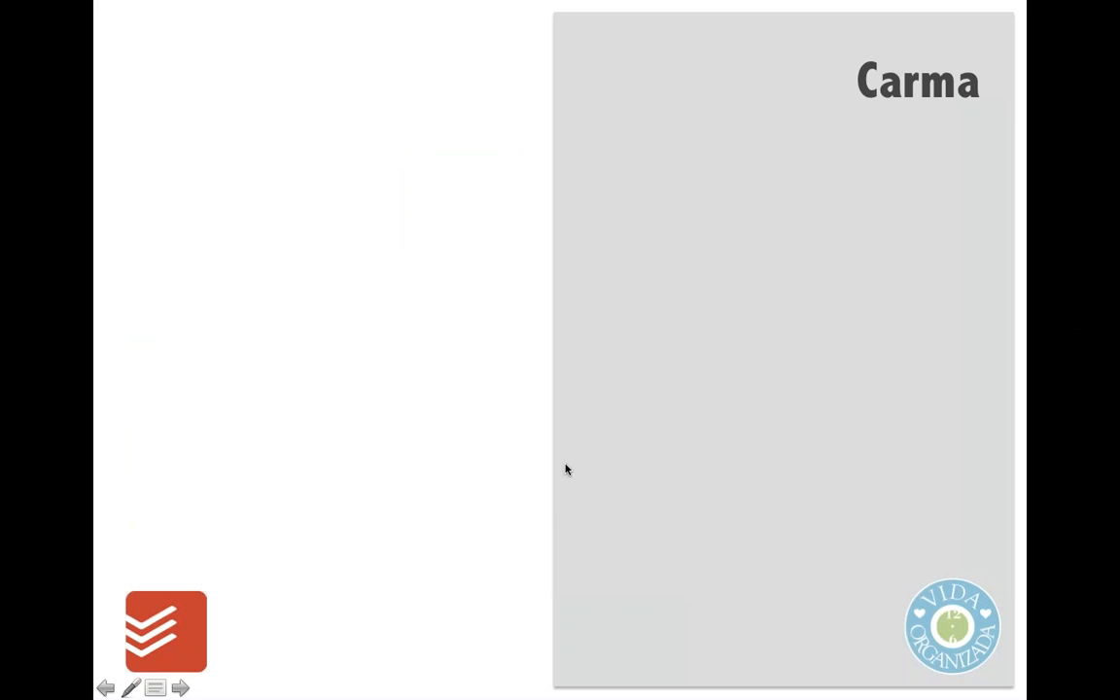
{"action": "left_click", "coordinate": [548, 550]}
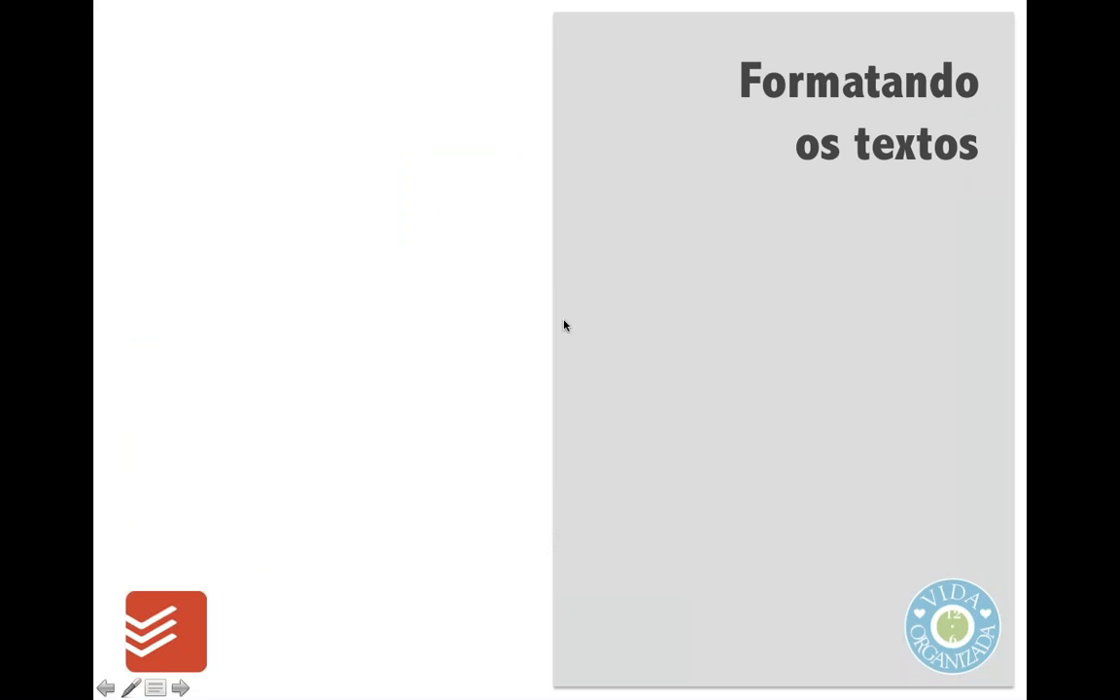
{"action": "key", "text": "super+Tab"}
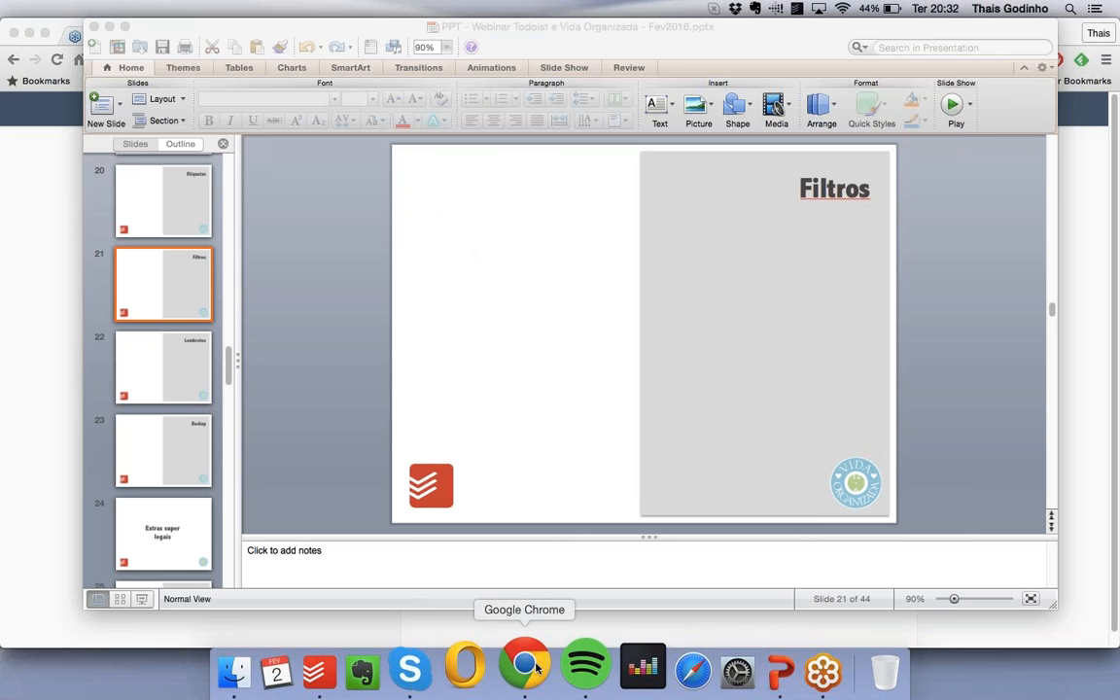
{"action": "left_click", "coordinate": [529, 671]}
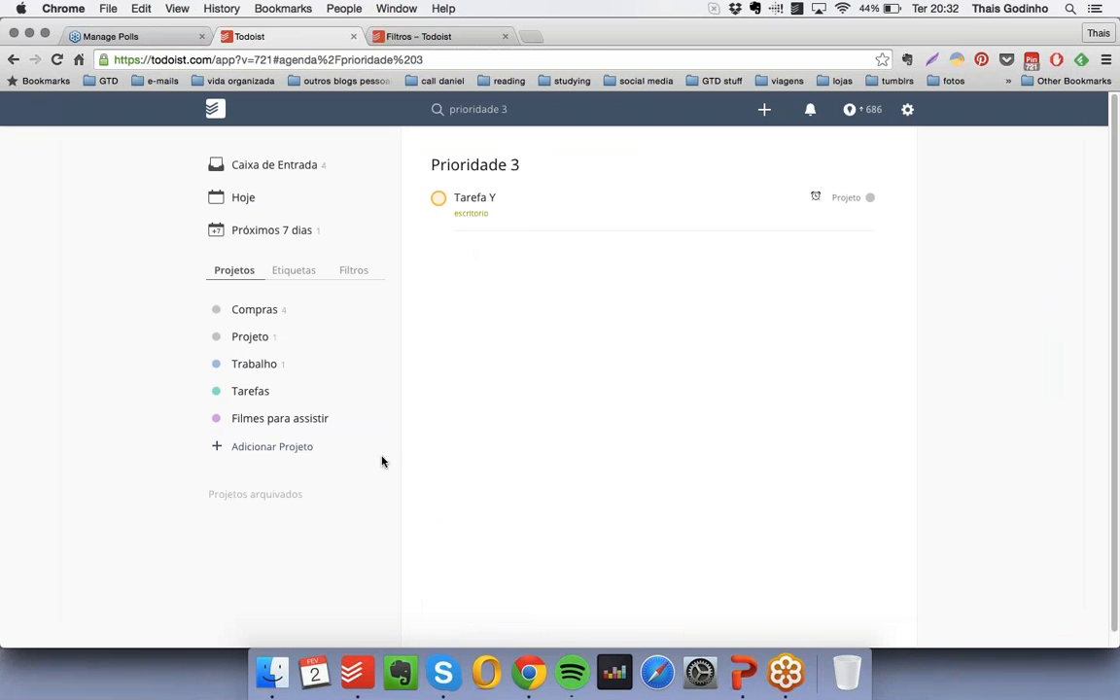
{"action": "left_click", "coordinate": [882, 118]}
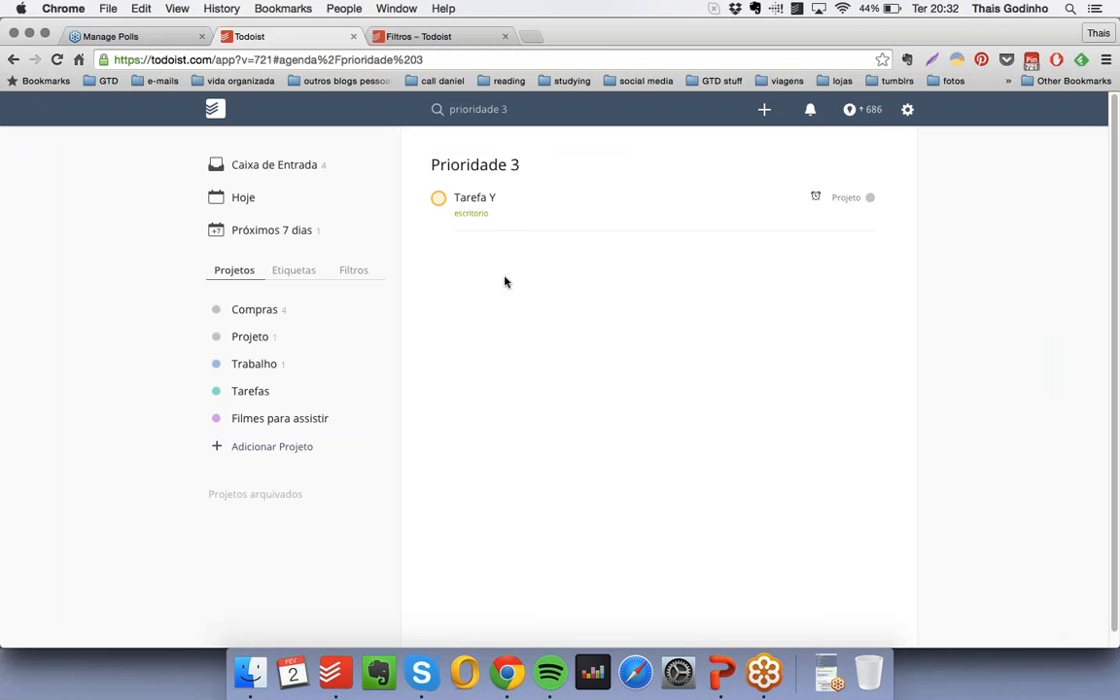
{"action": "left_click", "coordinate": [248, 391]}
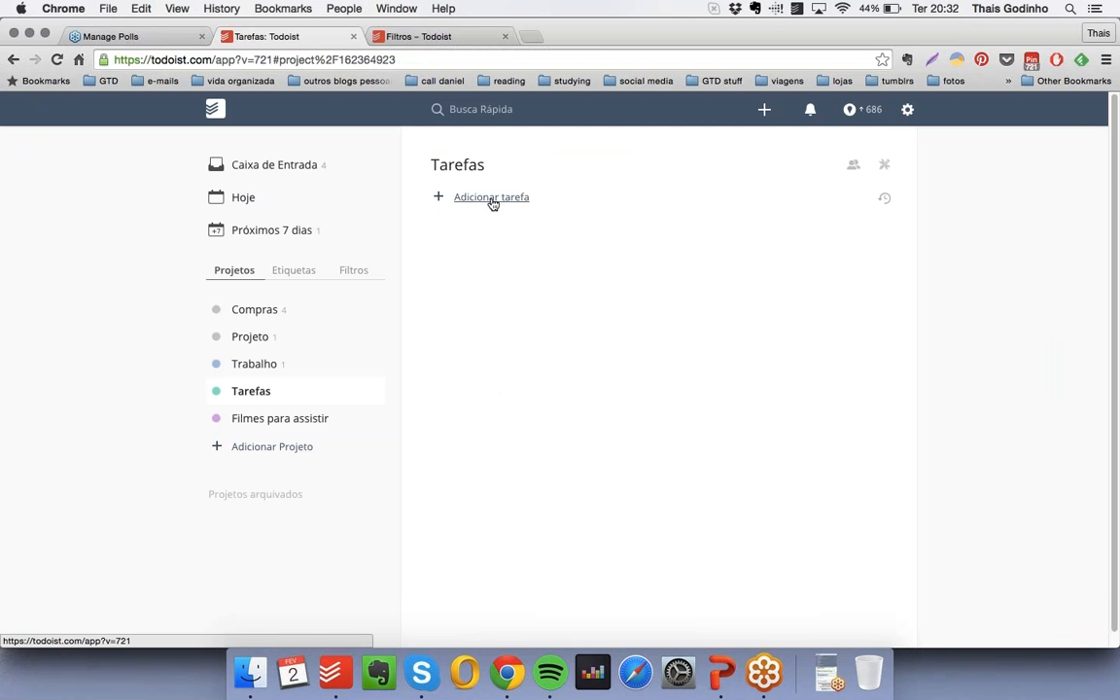
{"action": "left_click", "coordinate": [492, 198]}
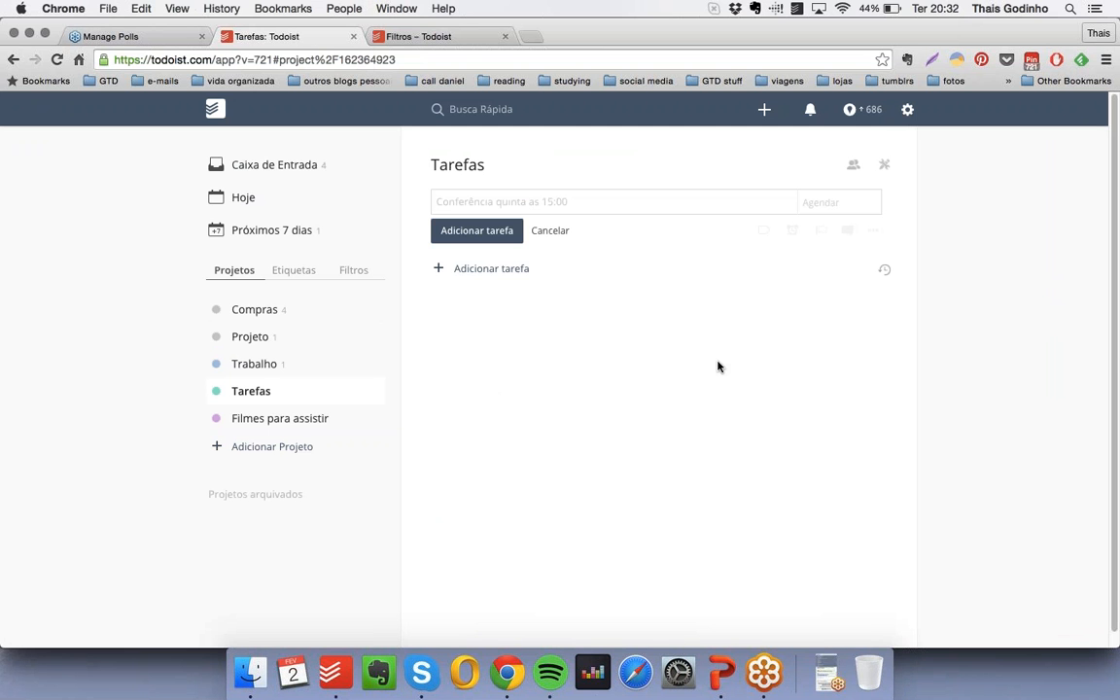
{"action": "type", "text": "http://"}
{"action": "type", "text": "w"}
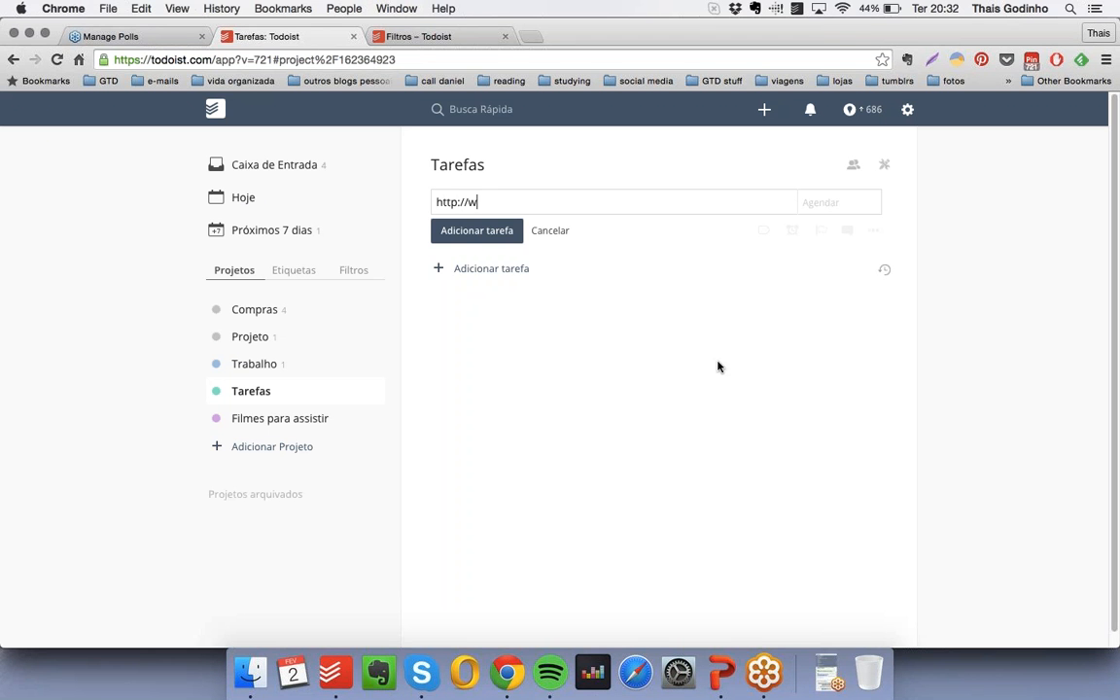
{"action": "type", "text": "ww.vidaorganizada.com (V"}
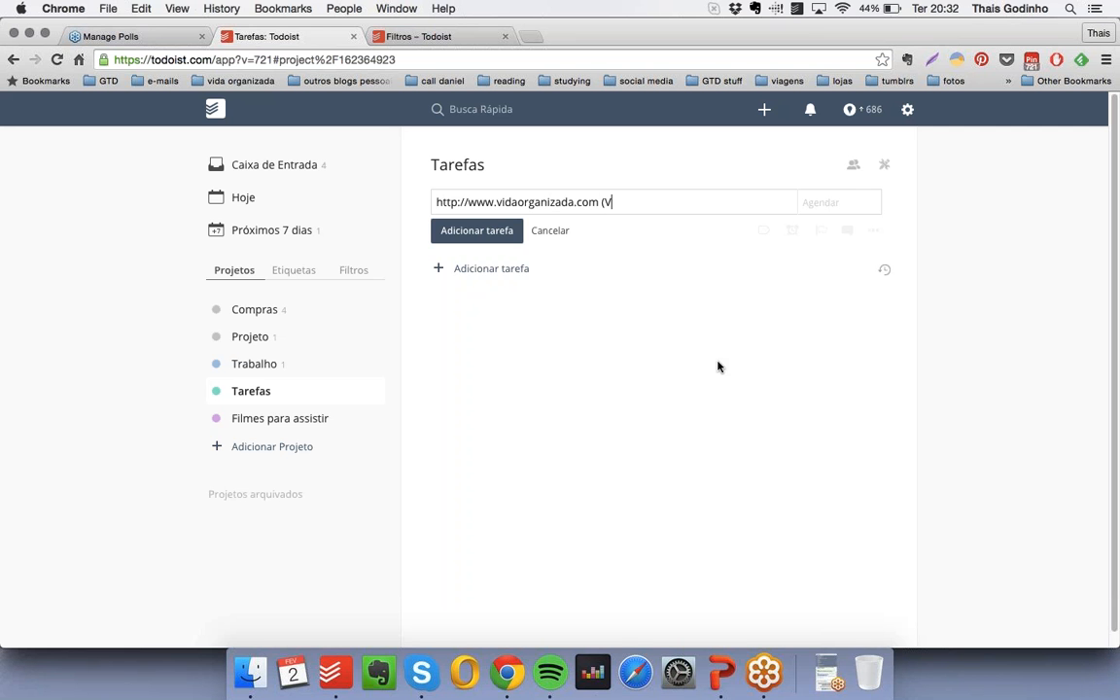
{"action": "key", "text": "BackSpace"}
{"action": "type", "text": "Blog Vida Organizada)"}
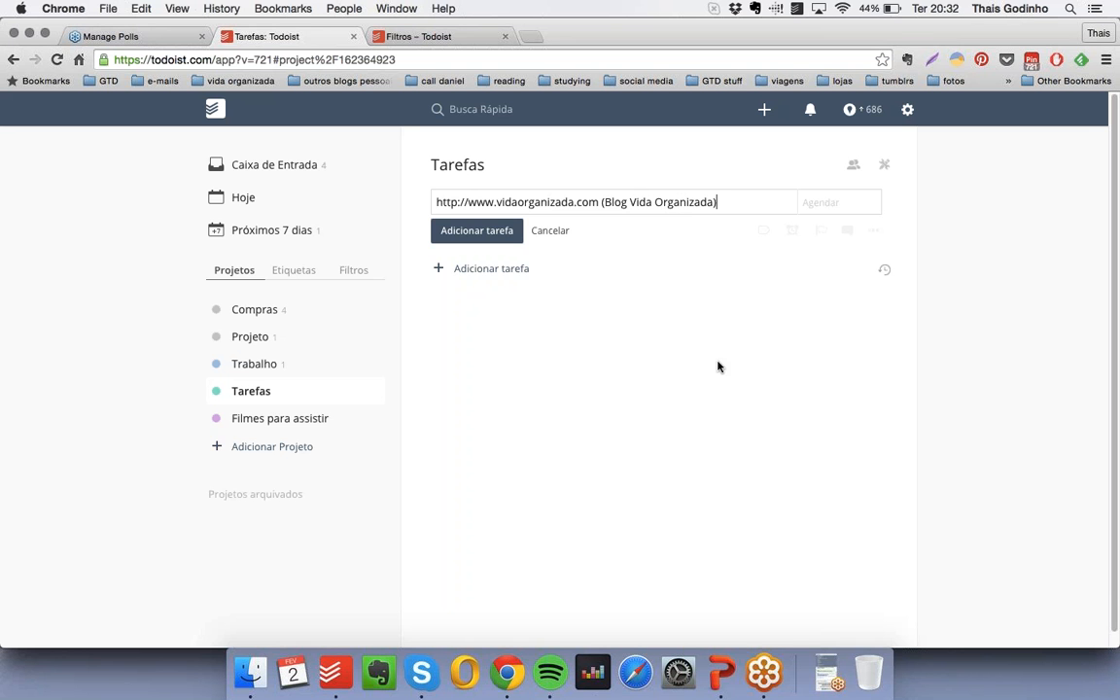
{"action": "key", "text": "Return"}
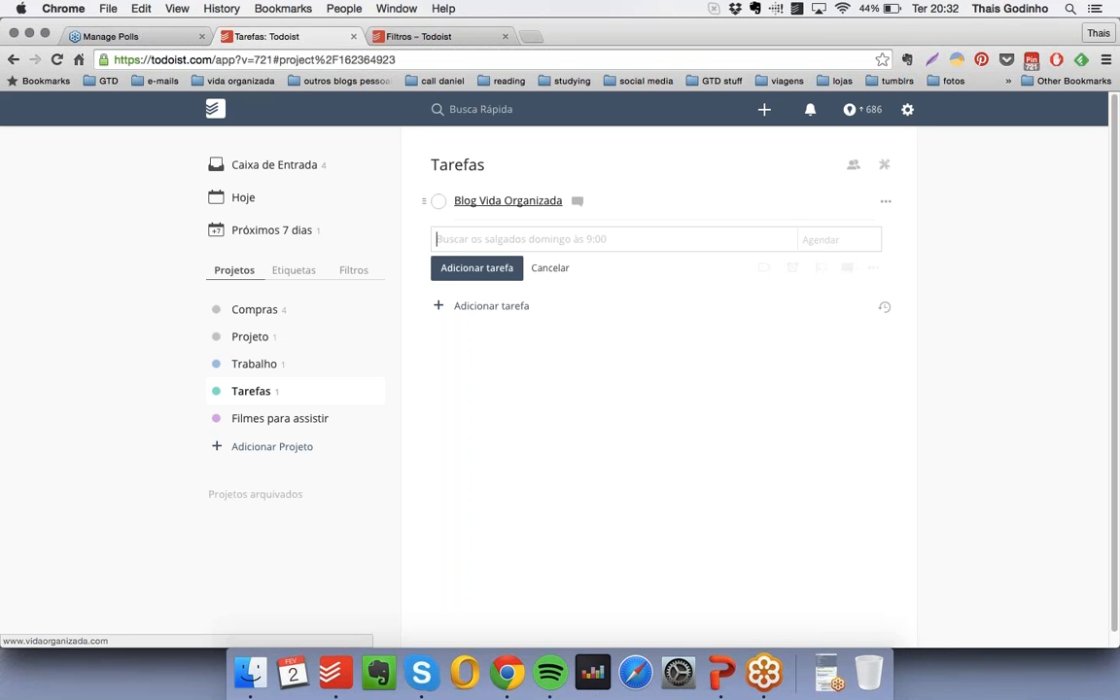
- Look at the source text of the "Blog Vida Organizada" task without changing it, and add the task "!!Negrito!! sem negrito" to the "Tarefas" project
{"action": "left_click", "coordinate": [621, 201]}
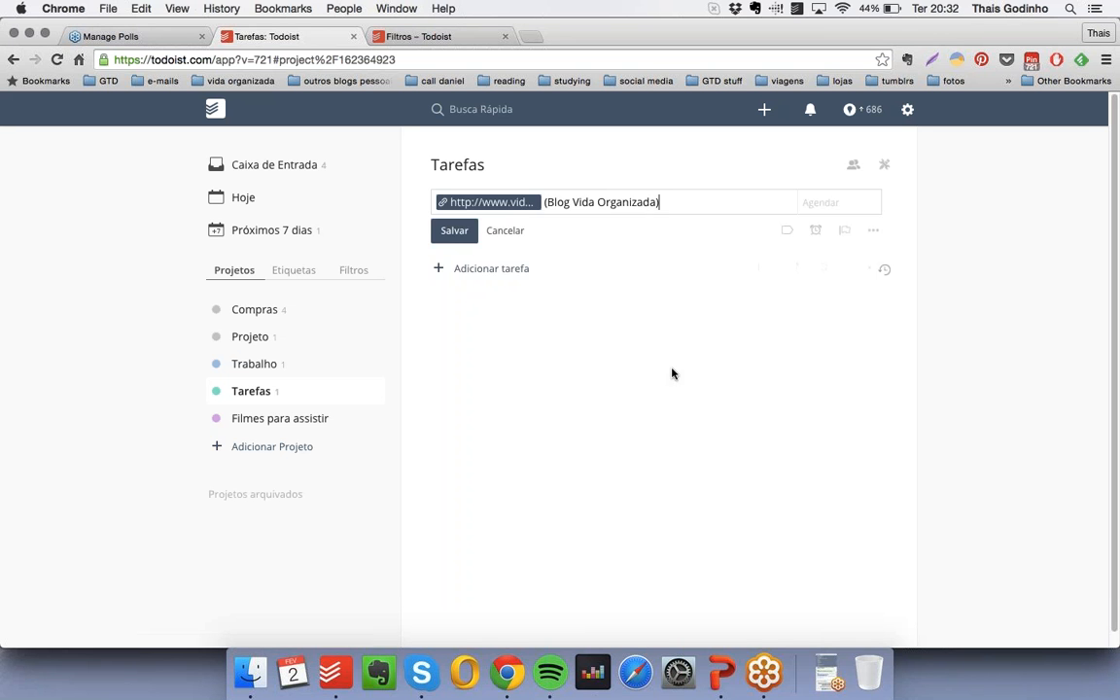
{"action": "left_click", "coordinate": [506, 231]}
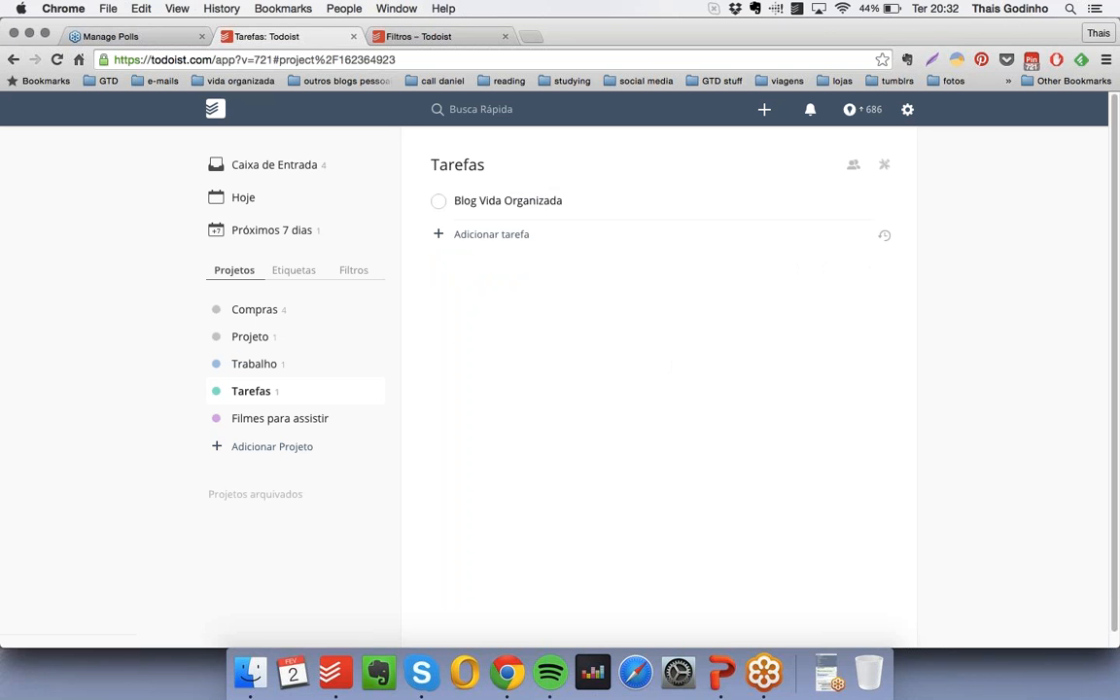
{"action": "left_click", "coordinate": [505, 237]}
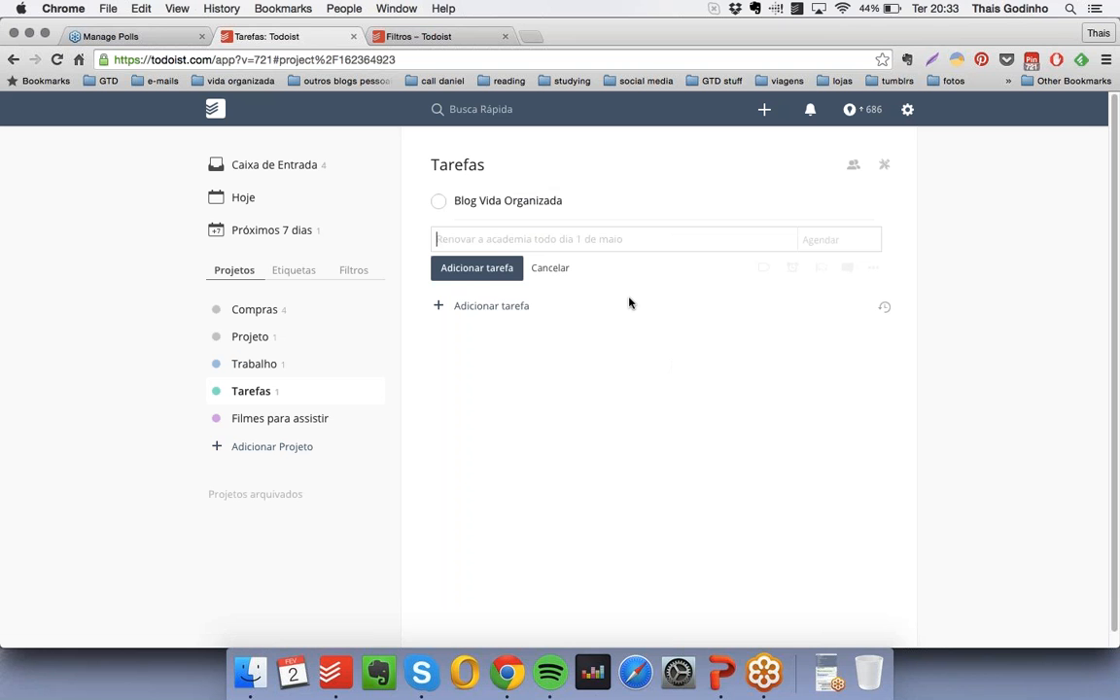
{"action": "type", "text": "!!"}
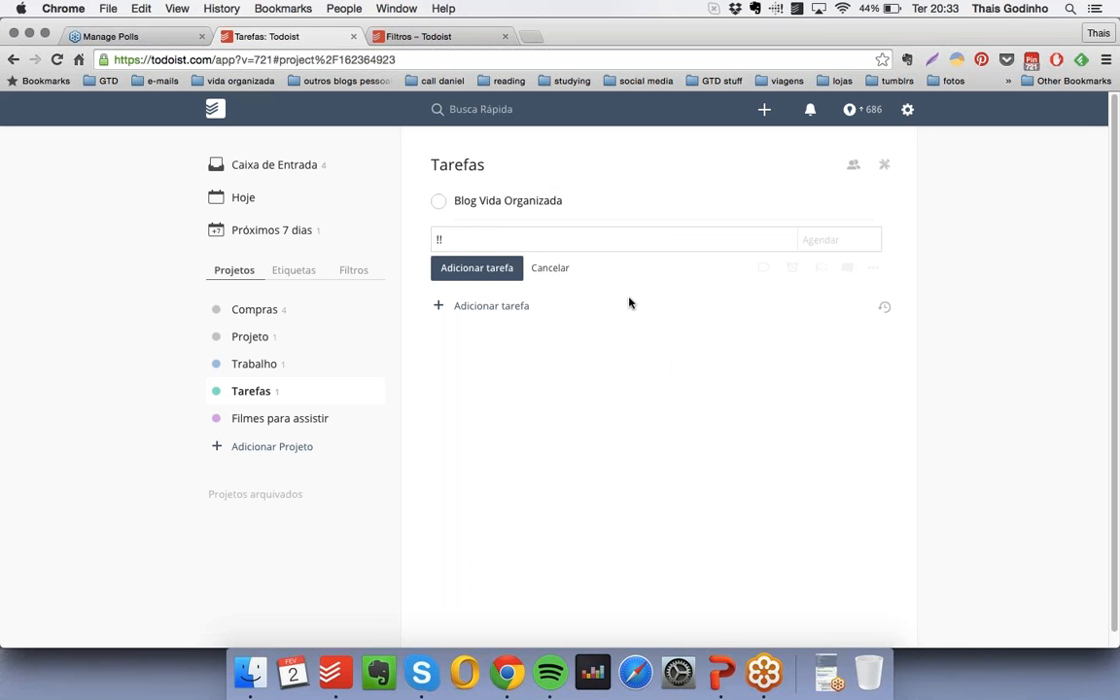
{"action": "type", "text": "Negrito!! sem negrito"}
{"action": "key", "text": "Return"}
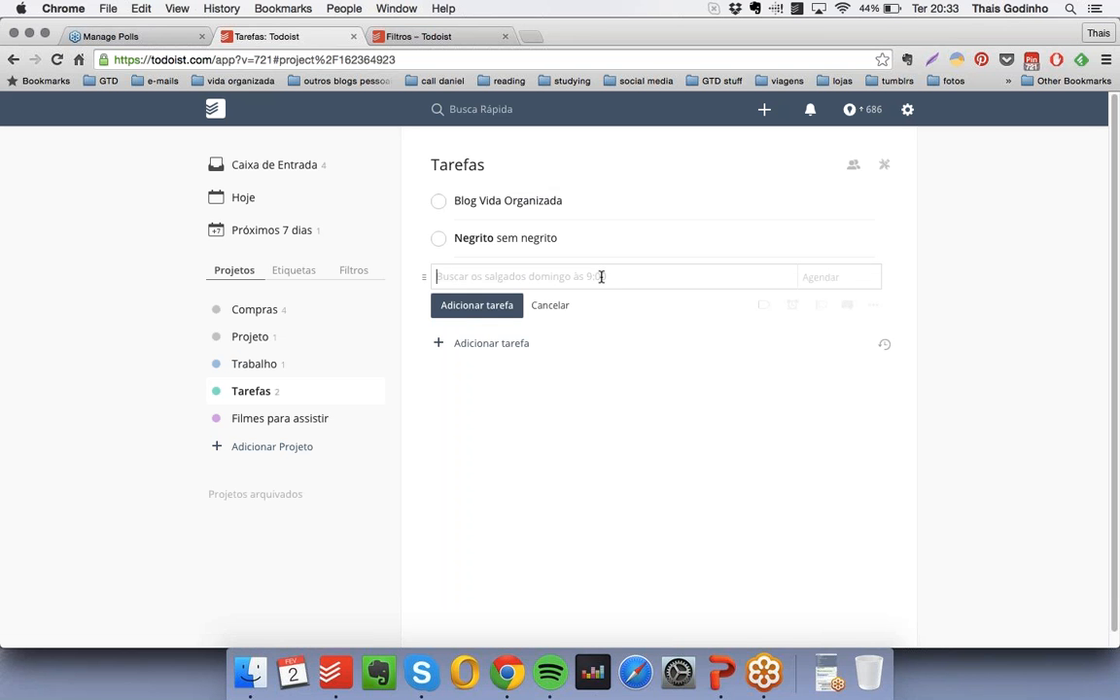
- Add the task "_Itálico_ sem itálico" to the "Tarefas" project so that only its first word is in italics
{"action": "type", "text": "_Itálic"}
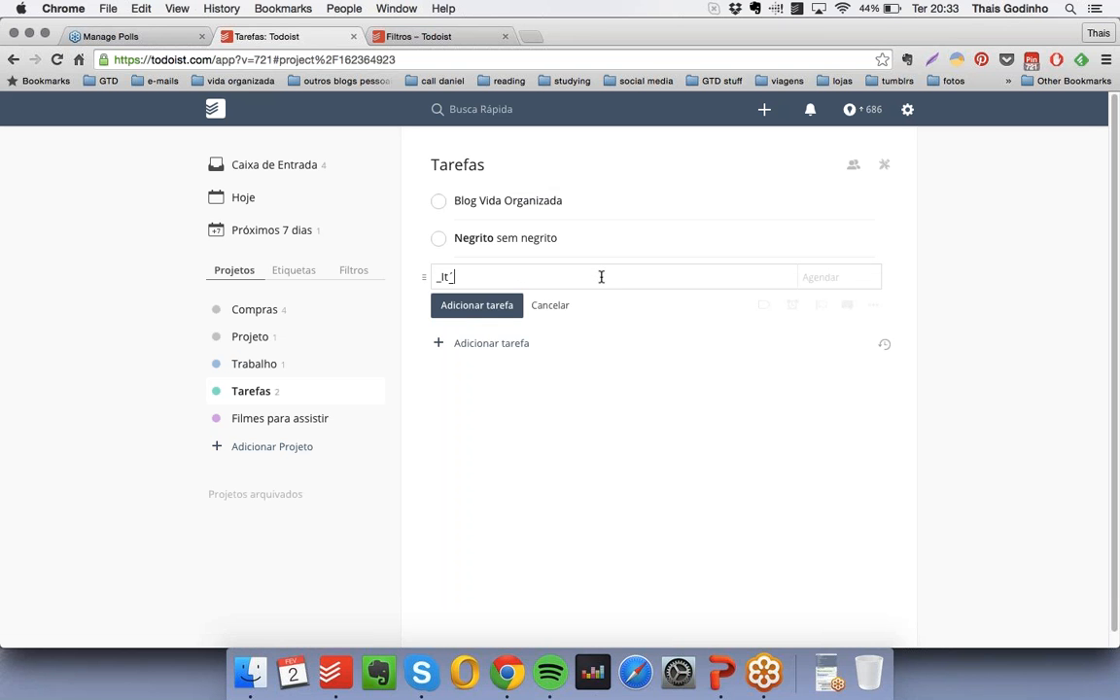
{"action": "type", "text": "o_ sem itálico"}
{"action": "key", "text": "Return"}
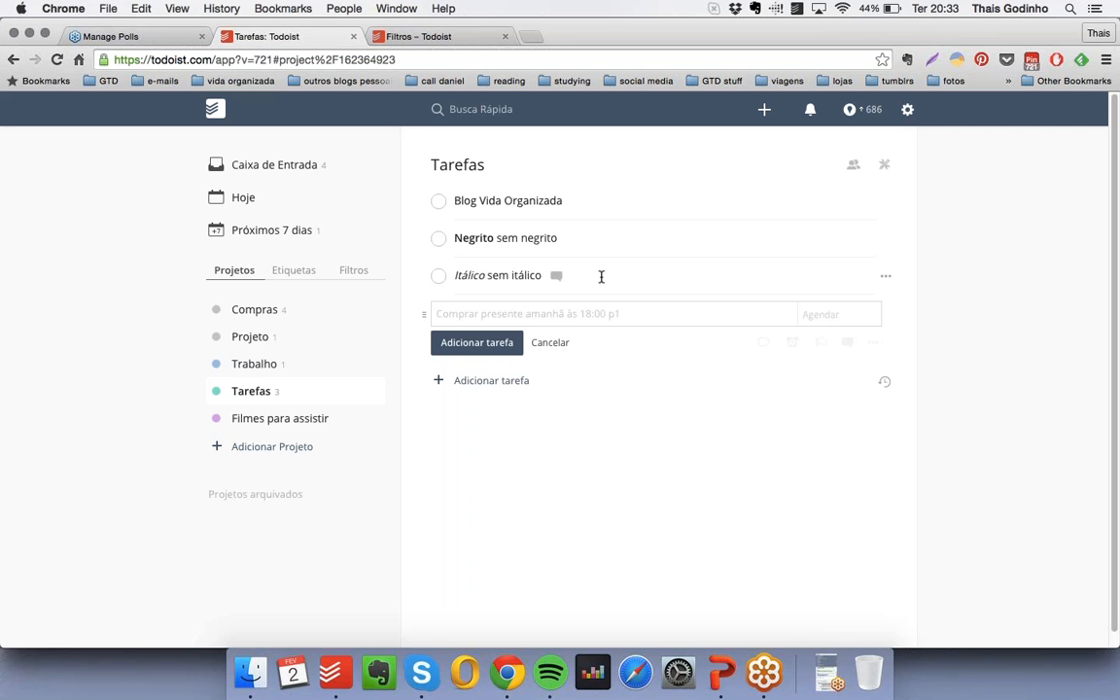
- Add the checkbox-free item "* Texto sem a bolinha" to the "Tarefas" project and move it above all the other tasks
{"action": "type", "text": "*"}
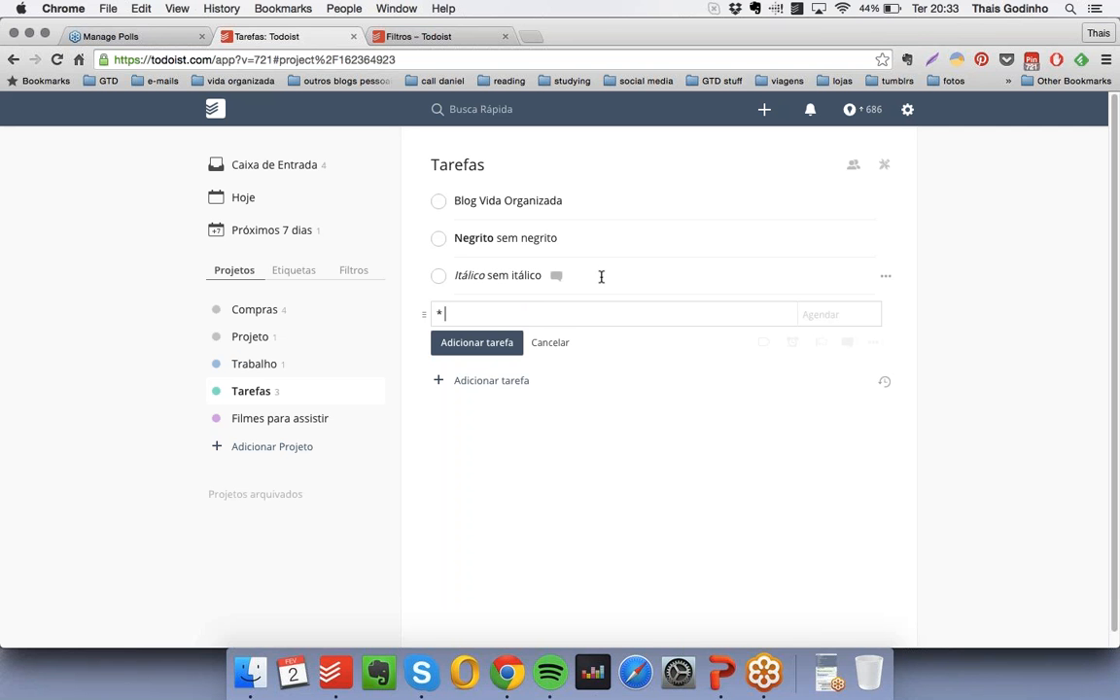
{"action": "type", "text": " Texto sem a bolinha"}
{"action": "key", "text": "Return"}
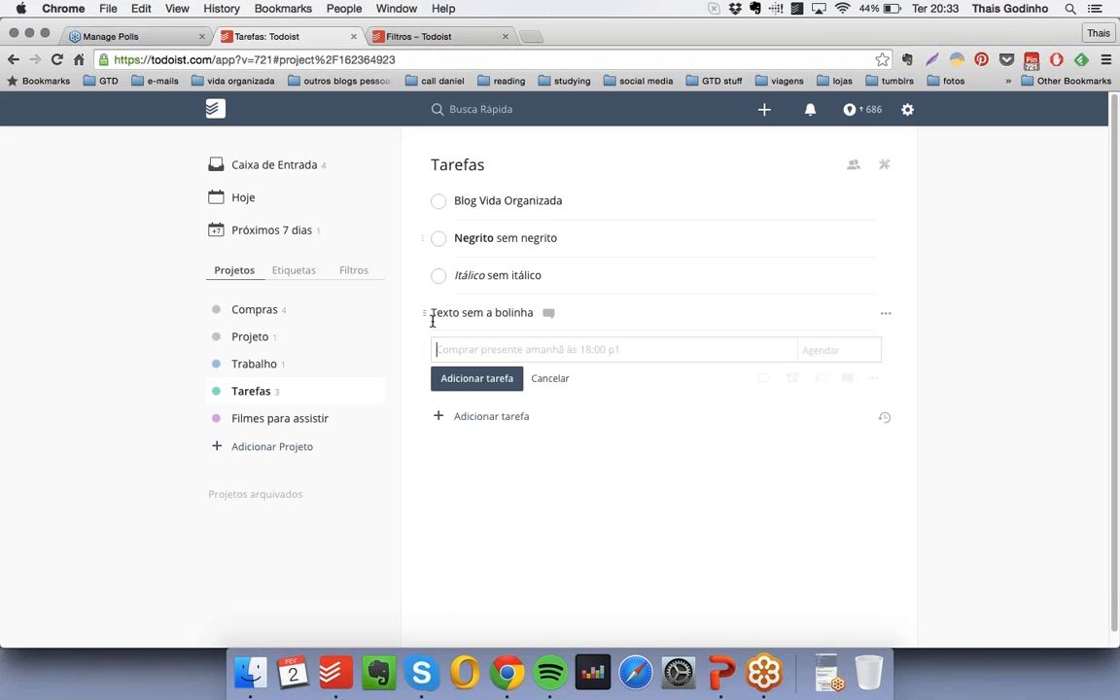
{"action": "left_click_drag", "start_coordinate": [428, 313], "coordinate": [425, 194]}
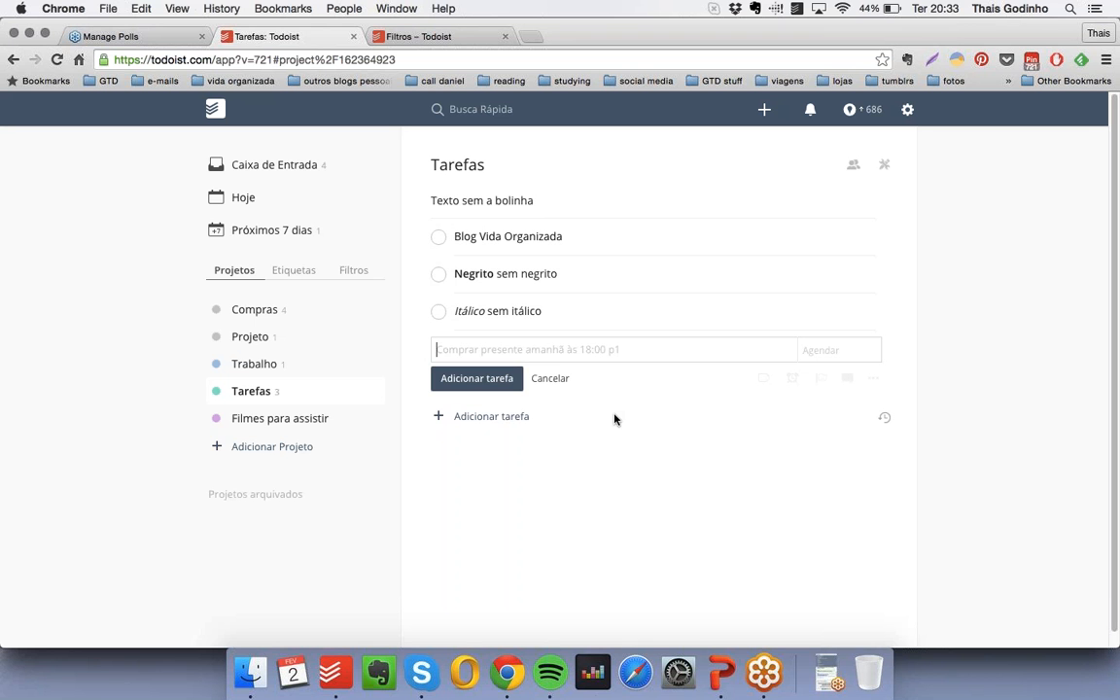
- Add the task "Eu amo o Todoist" preceded by a kissing-face emoji to the "Tarefas" project
{"action": "key", "text": "ctrl+super+space"}
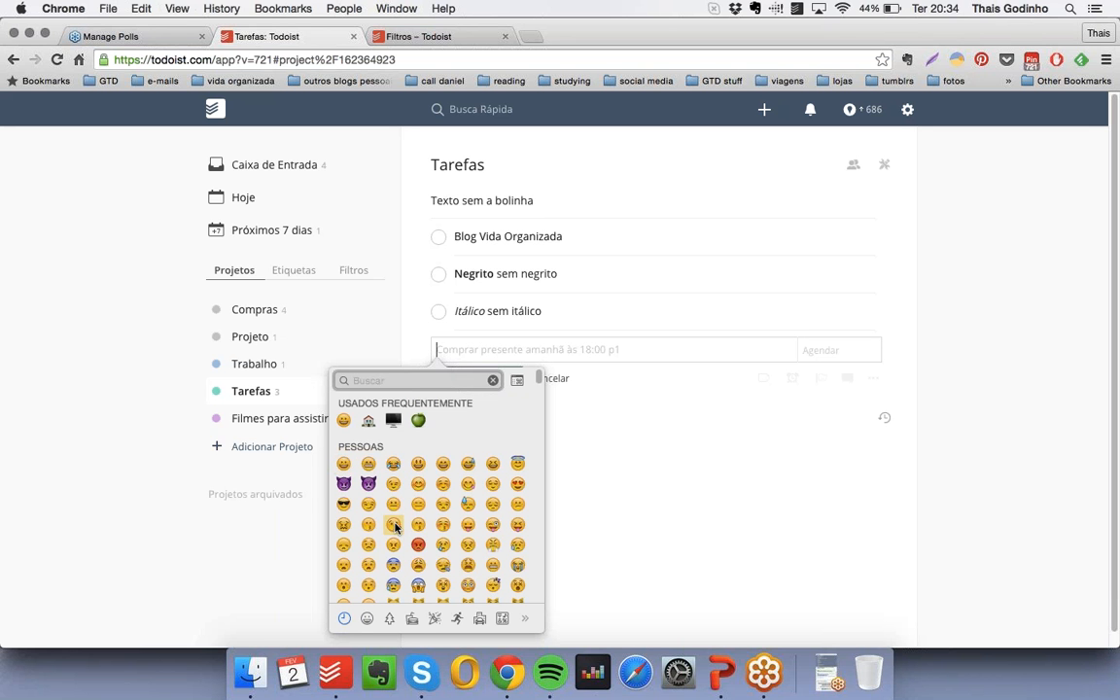
{"action": "left_click", "coordinate": [348, 466]}
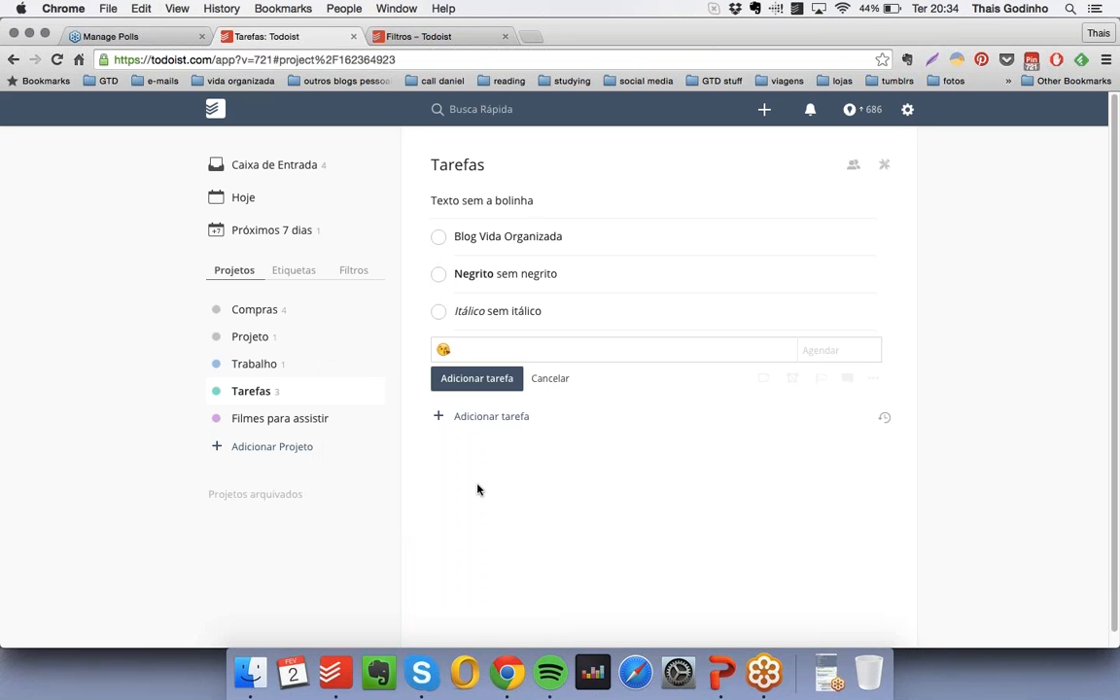
{"action": "type", "text": "Eu amo o Todoist"}
{"action": "key", "text": "Return"}
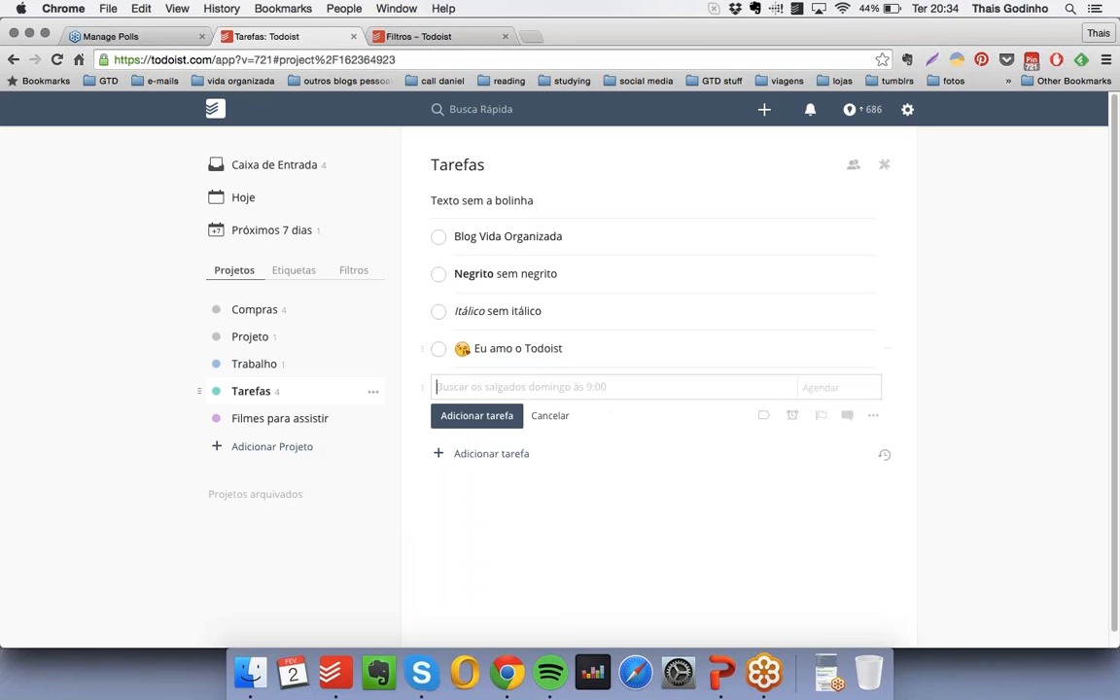
- Append a screaming-face emoji to the "Tarefas" project's name, reload the page, and open the "Hoje" view
{"action": "left_click", "coordinate": [372, 392]}
{"action": "left_click", "coordinate": [396, 464]}
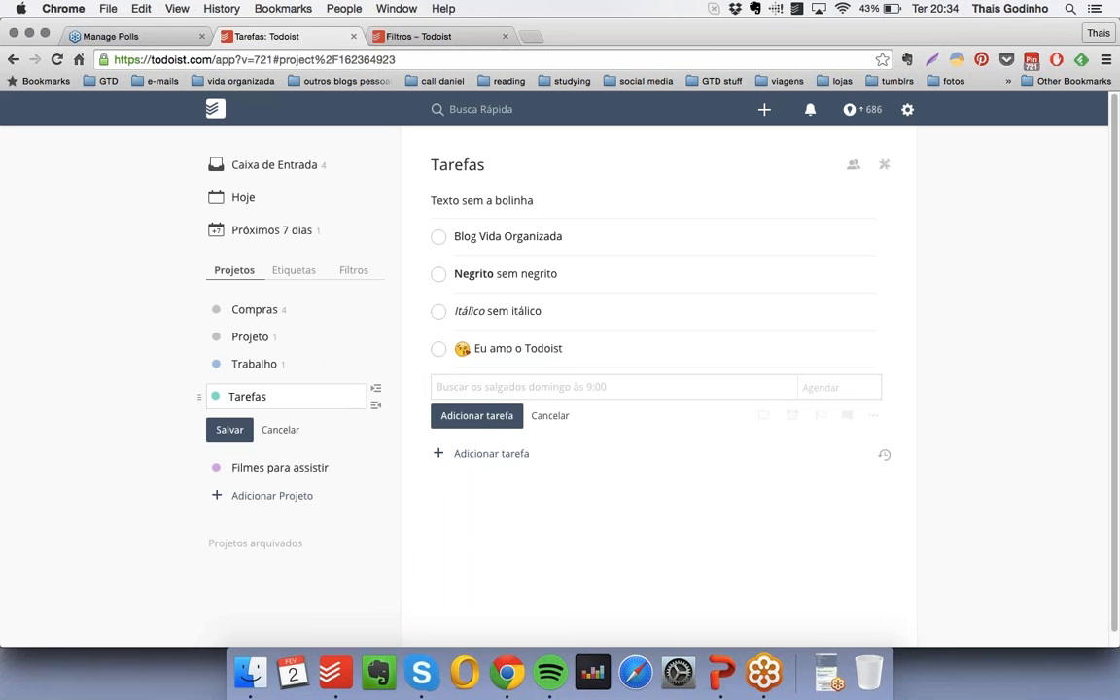
{"action": "key", "text": "ctrl+super+space"}
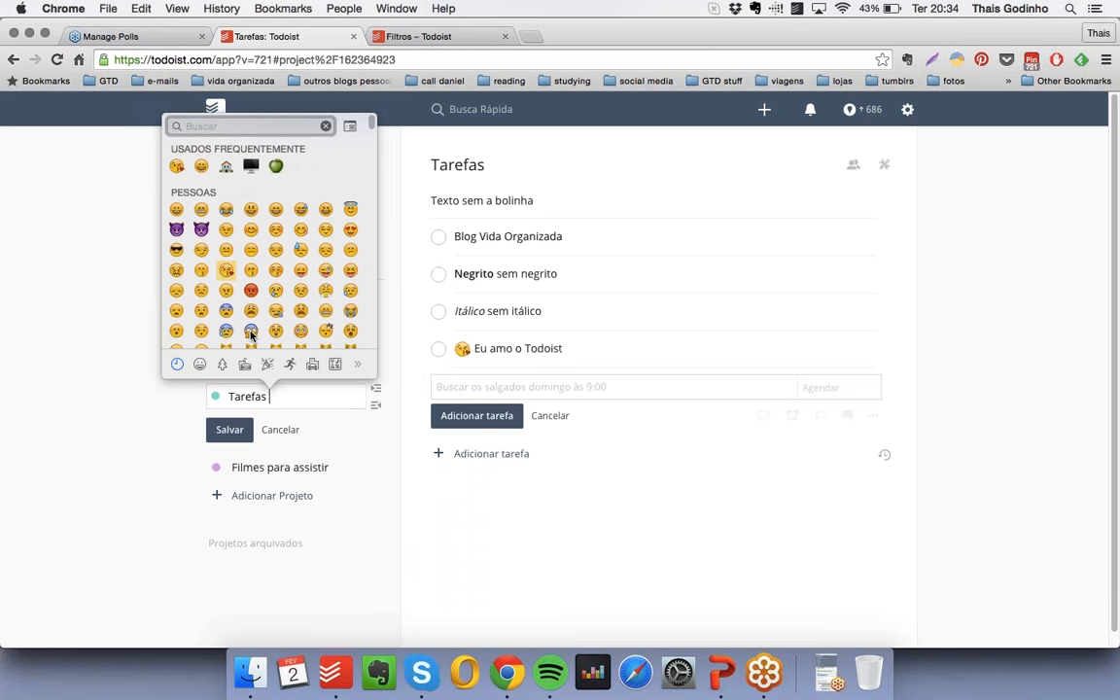
{"action": "left_click", "coordinate": [251, 331]}
{"action": "left_click", "coordinate": [230, 429]}
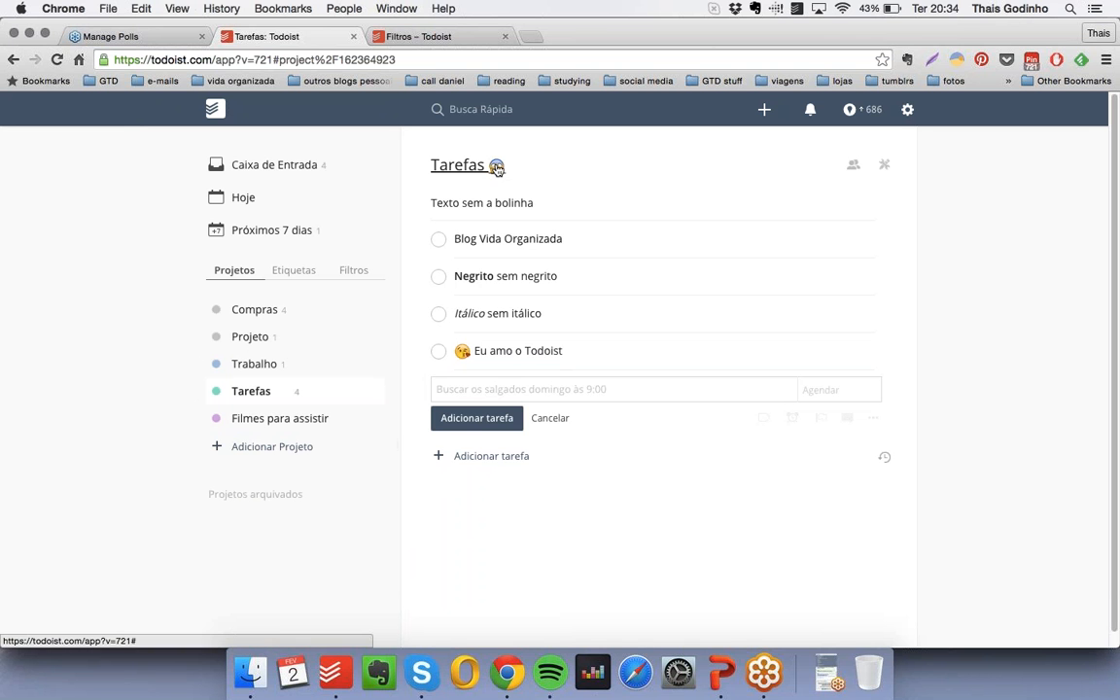
{"action": "right_click", "coordinate": [126, 344]}
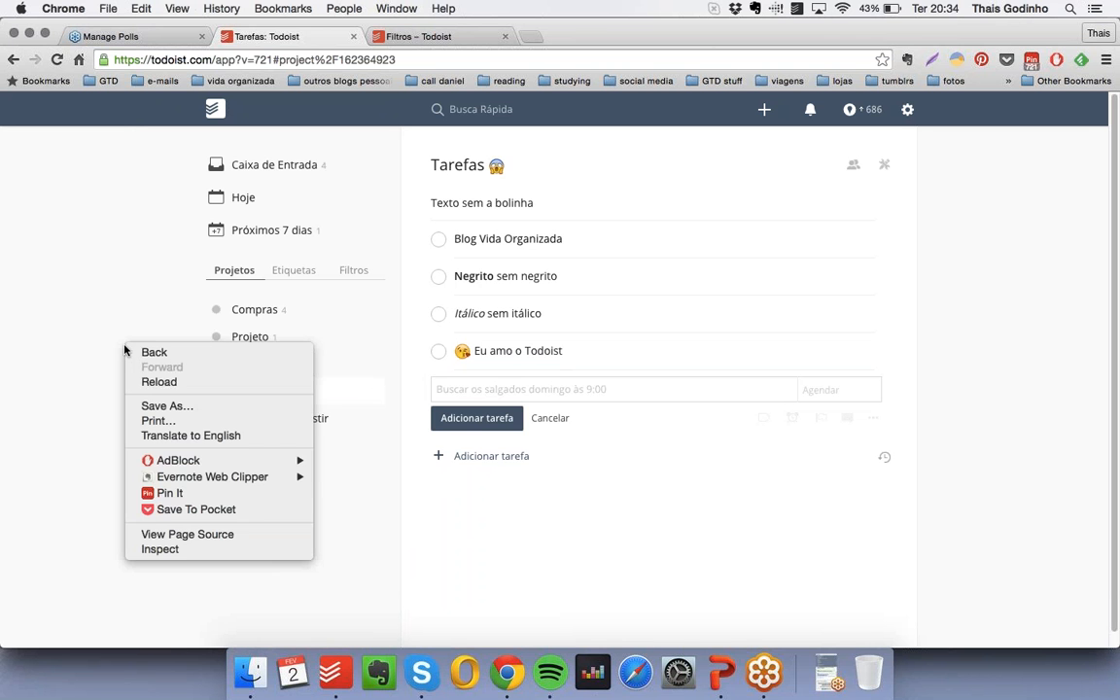
{"action": "left_click", "coordinate": [155, 383]}
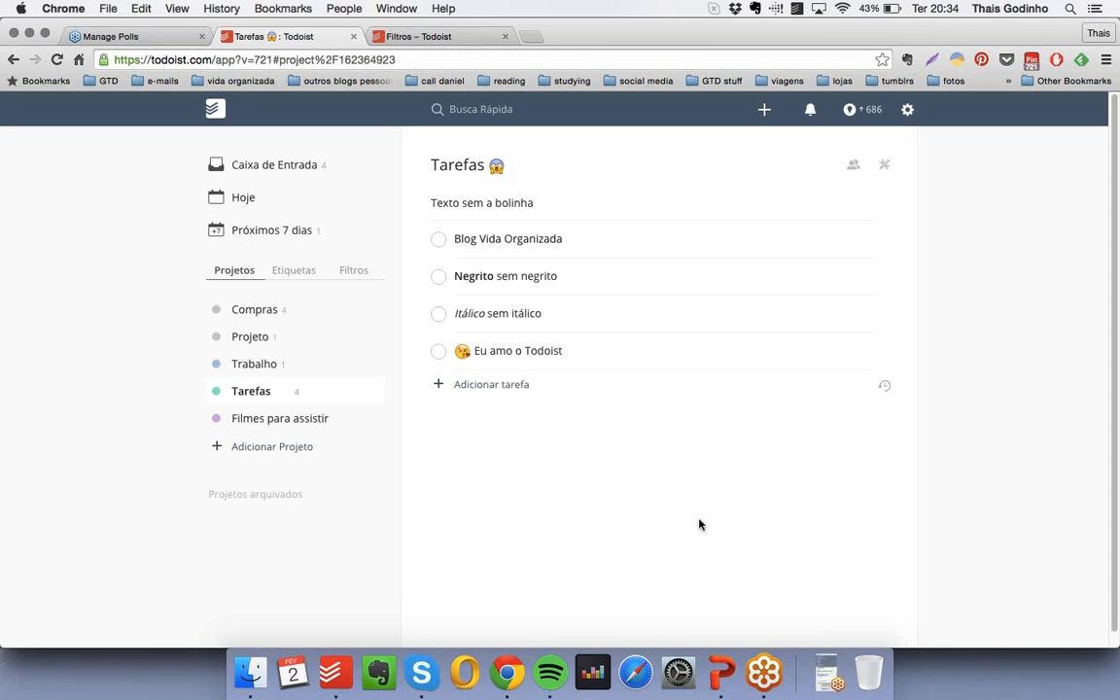
{"action": "left_click", "coordinate": [271, 208]}
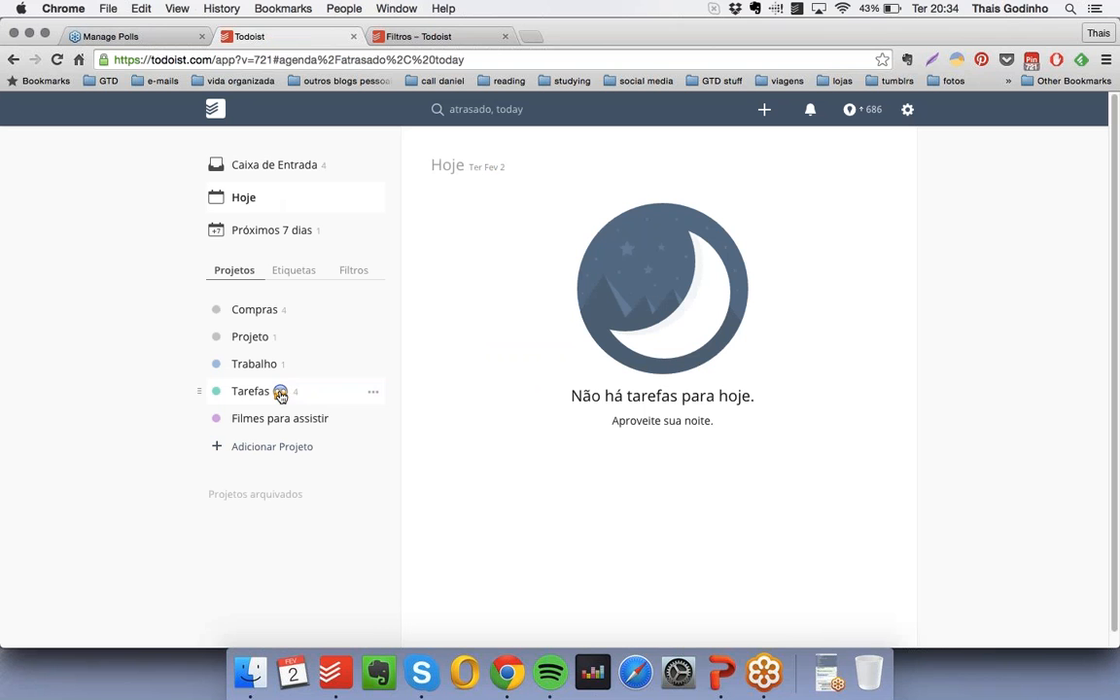
- Switch to the PowerPoint slide show, advance from "Formatando os textos" to the "Projetos" slide, and leave the show
{"action": "left_click", "coordinate": [721, 673]}
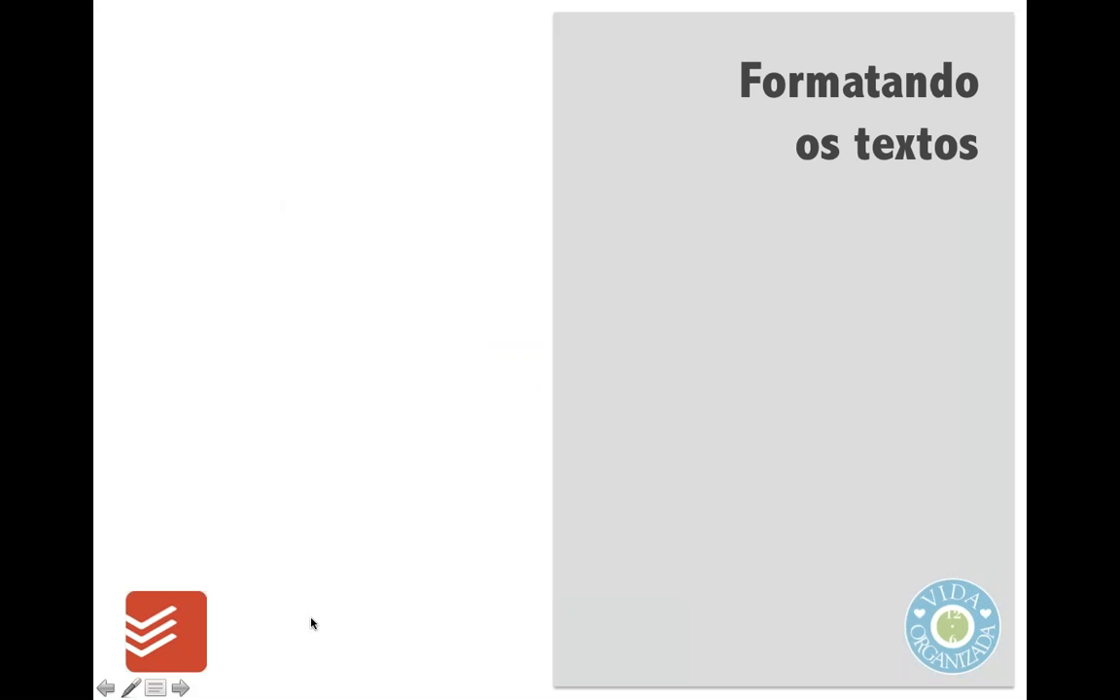
{"action": "left_click", "coordinate": [649, 630]}
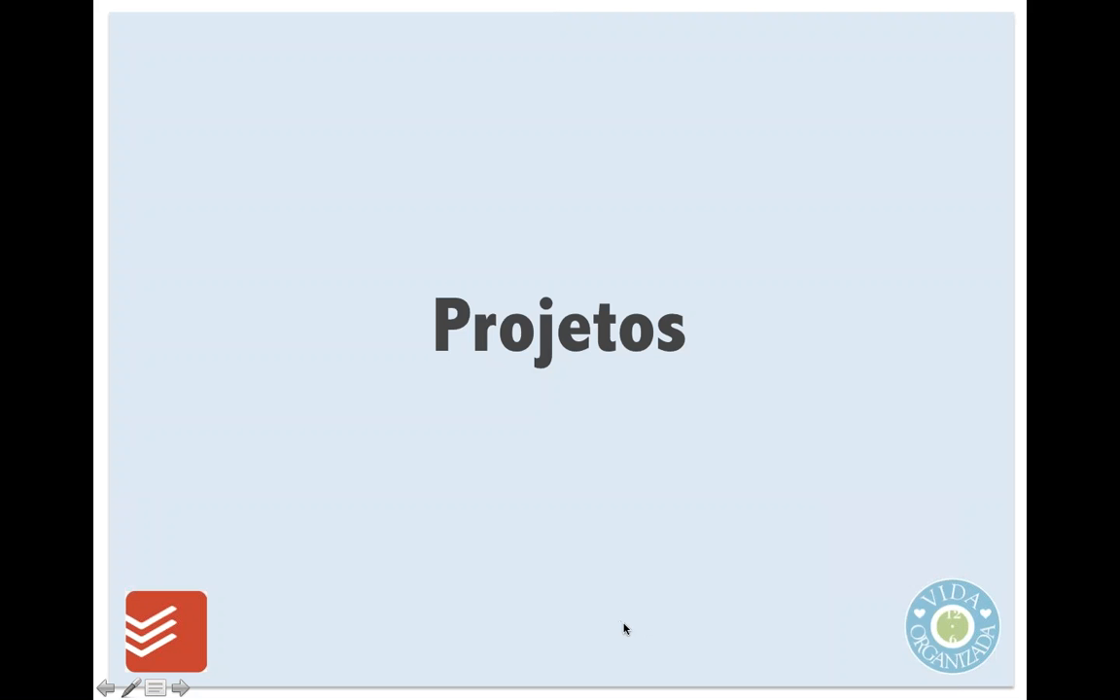
{"action": "key", "text": "Escape"}
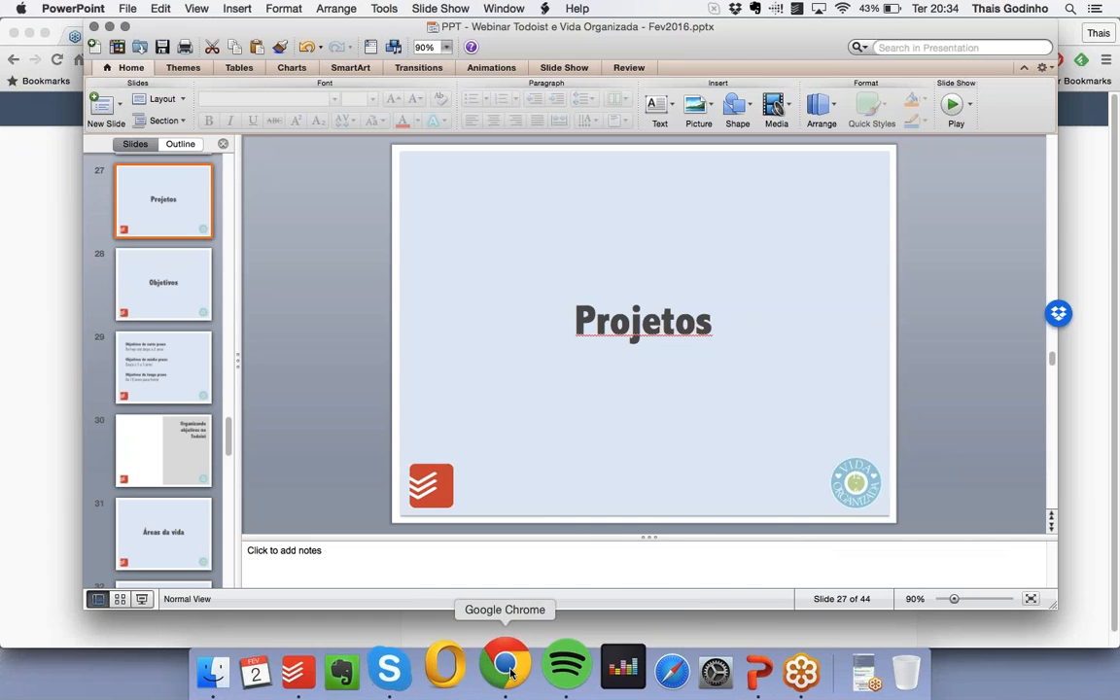
- Switch to Todoist in Chrome and delete the "Compras" and "Projeto" projects
{"action": "left_click", "coordinate": [505, 669]}
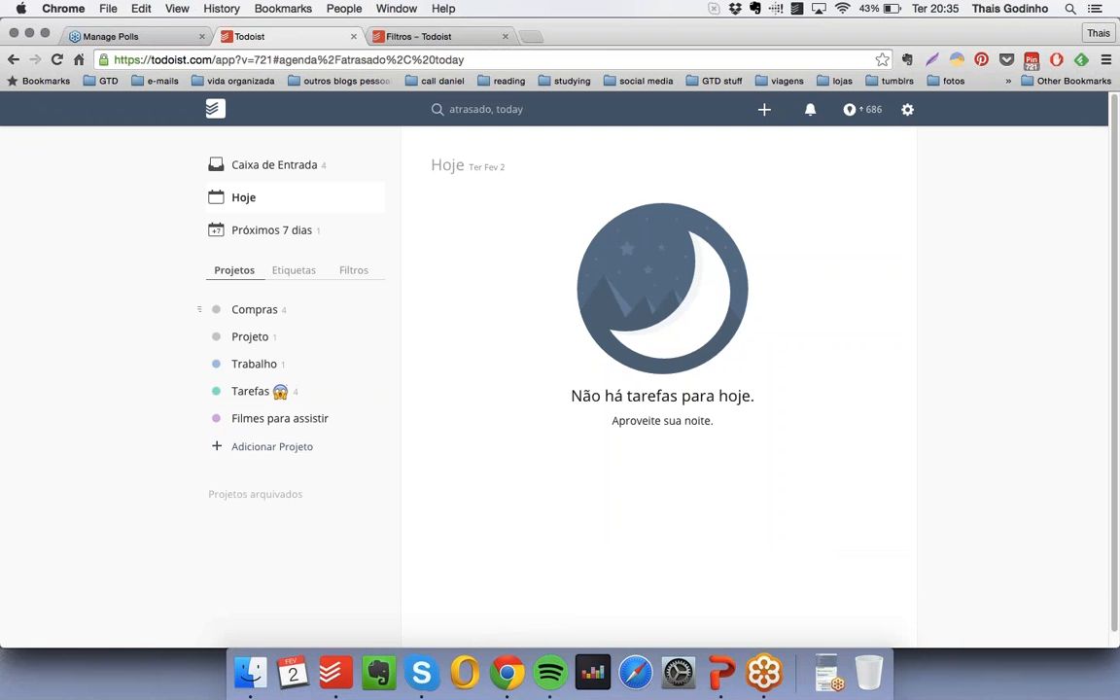
{"action": "left_click", "coordinate": [374, 310]}
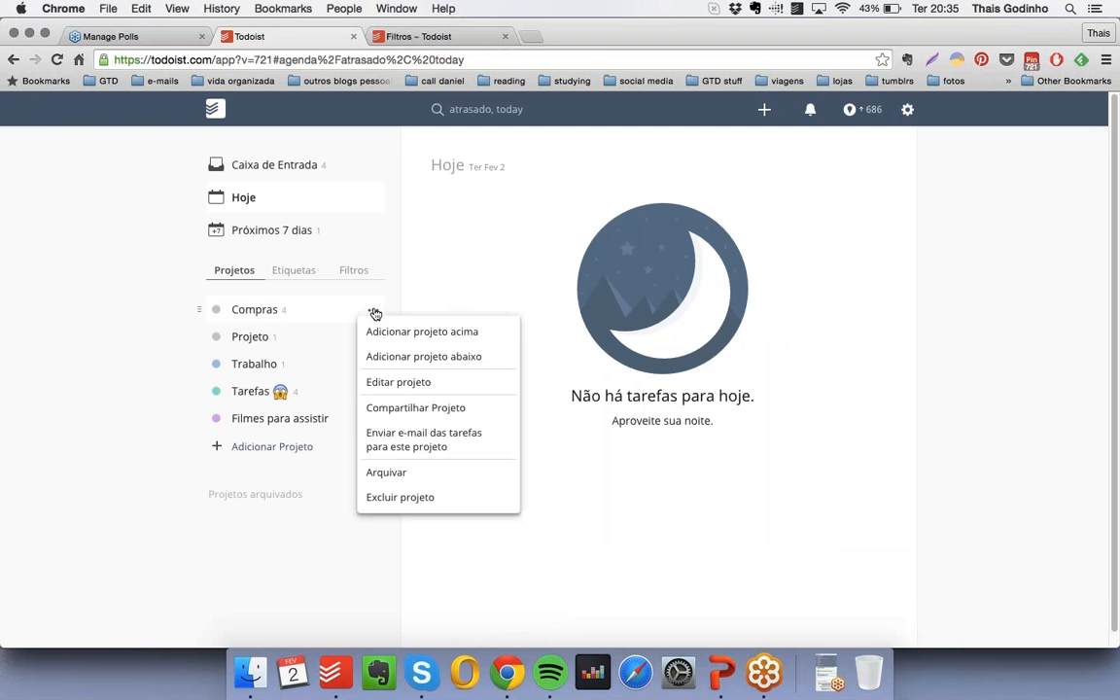
{"action": "left_click", "coordinate": [405, 499]}
{"action": "left_click", "coordinate": [527, 233]}
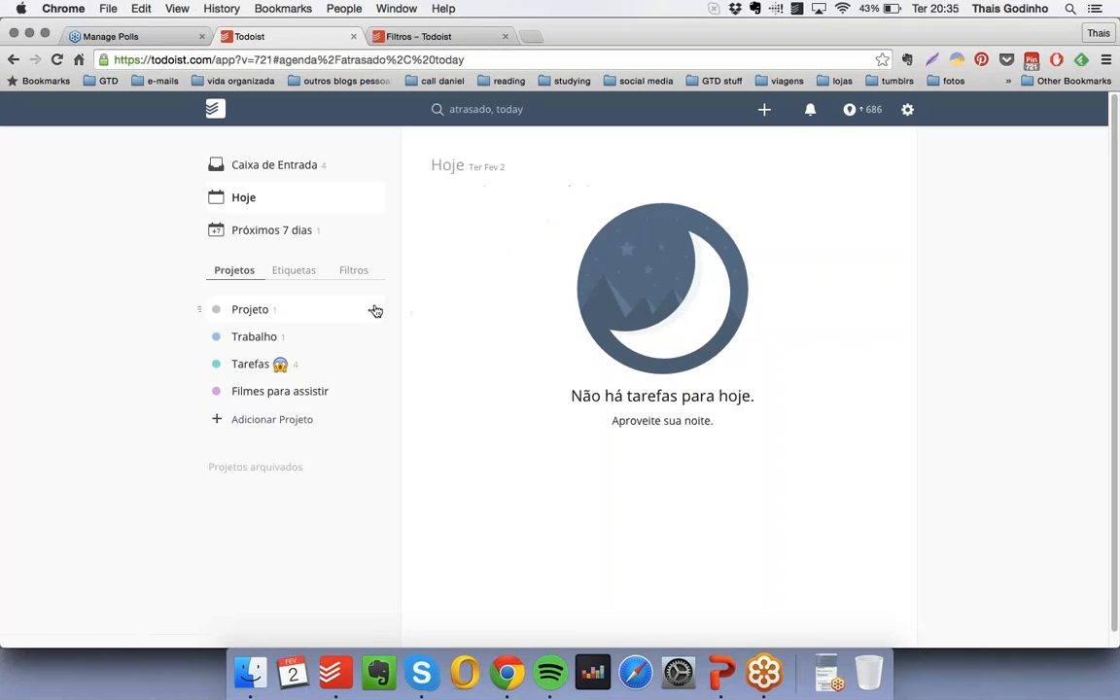
{"action": "left_click", "coordinate": [375, 310]}
{"action": "left_click", "coordinate": [399, 496]}
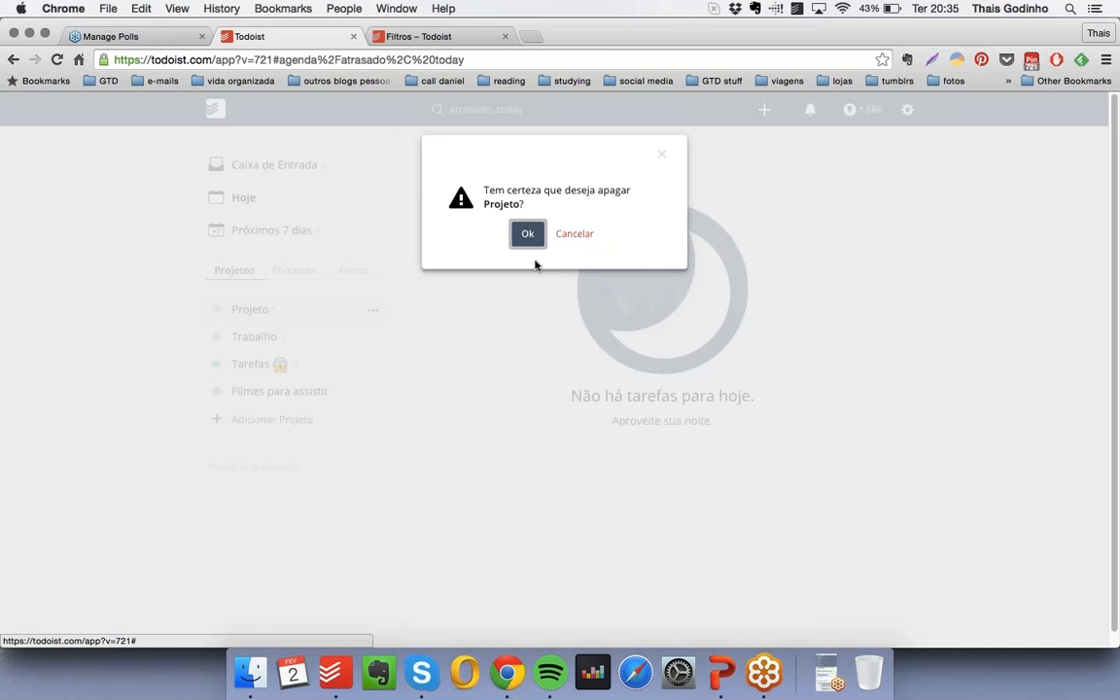
{"action": "left_click", "coordinate": [527, 235]}
- Delete the remaining projects "Trabalho", "Tarefas" and "Filmes para assistir"
{"action": "left_click", "coordinate": [374, 309]}
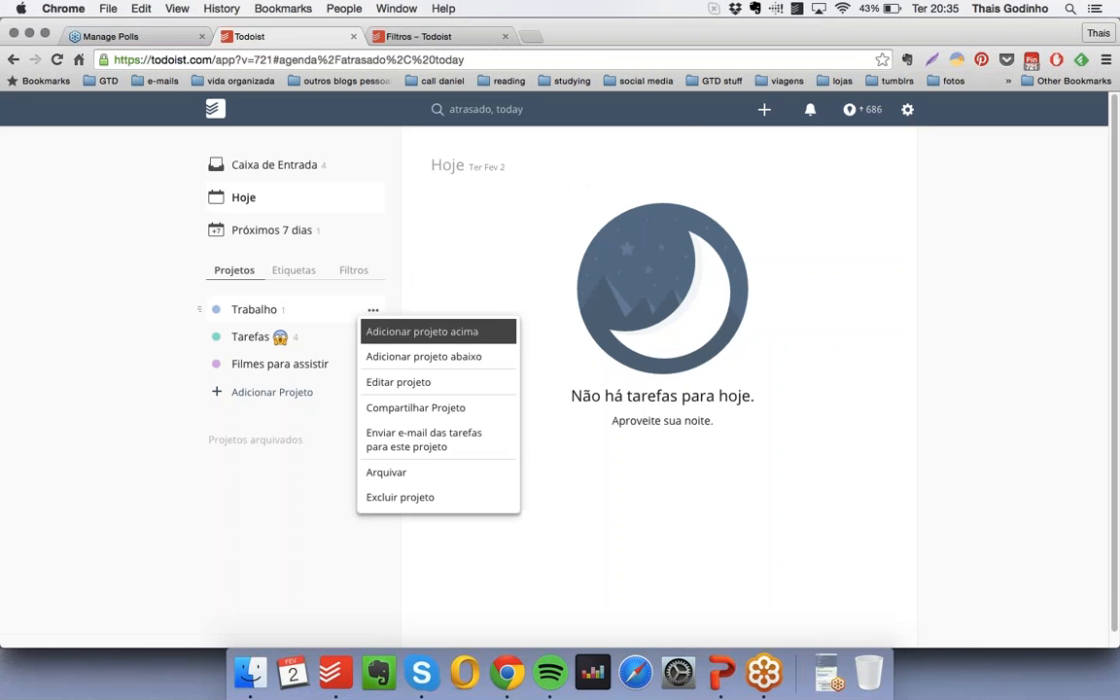
{"action": "left_click", "coordinate": [399, 499]}
{"action": "left_click", "coordinate": [527, 233]}
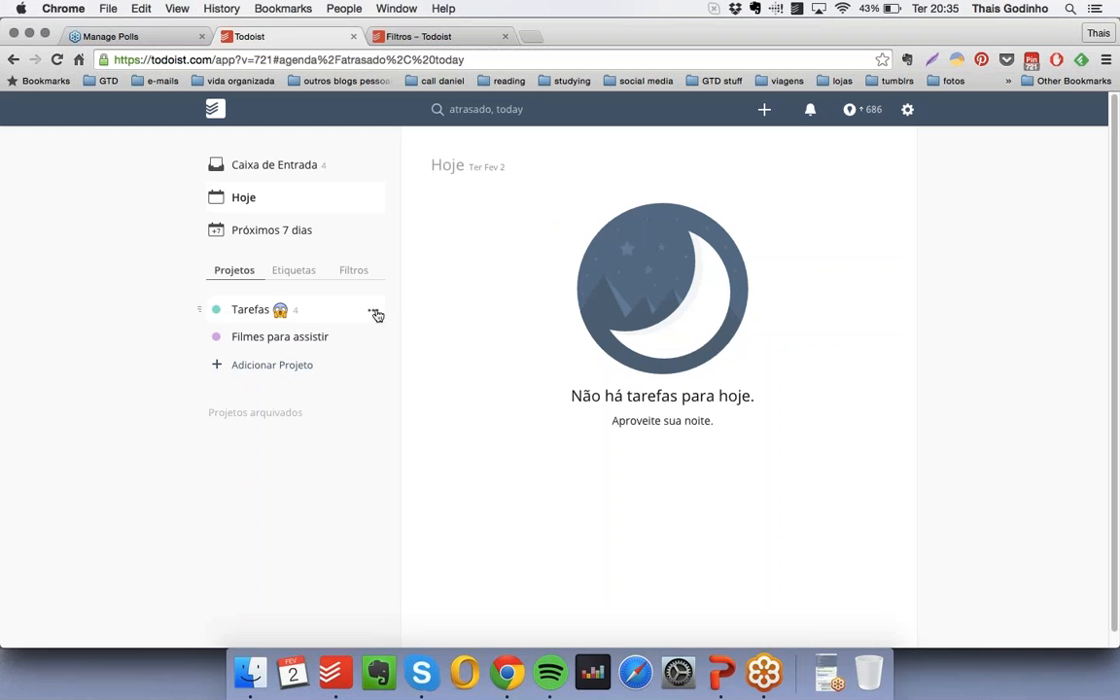
{"action": "left_click", "coordinate": [375, 310]}
{"action": "left_click", "coordinate": [399, 499]}
{"action": "left_click", "coordinate": [527, 234]}
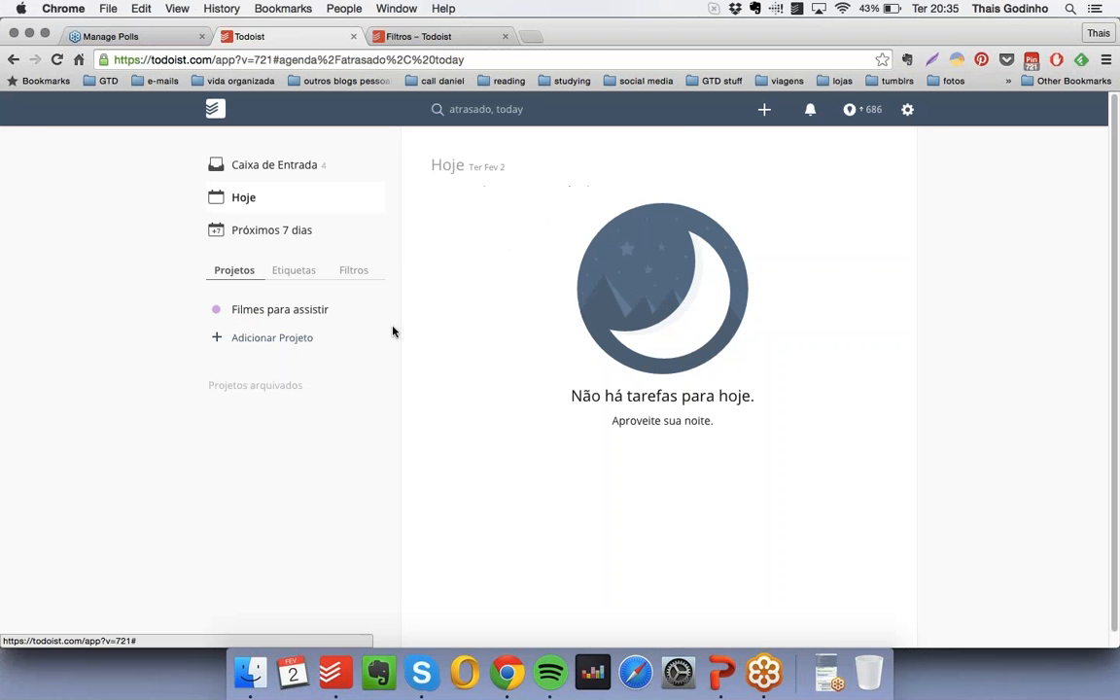
{"action": "left_click", "coordinate": [373, 309]}
{"action": "left_click", "coordinate": [398, 499]}
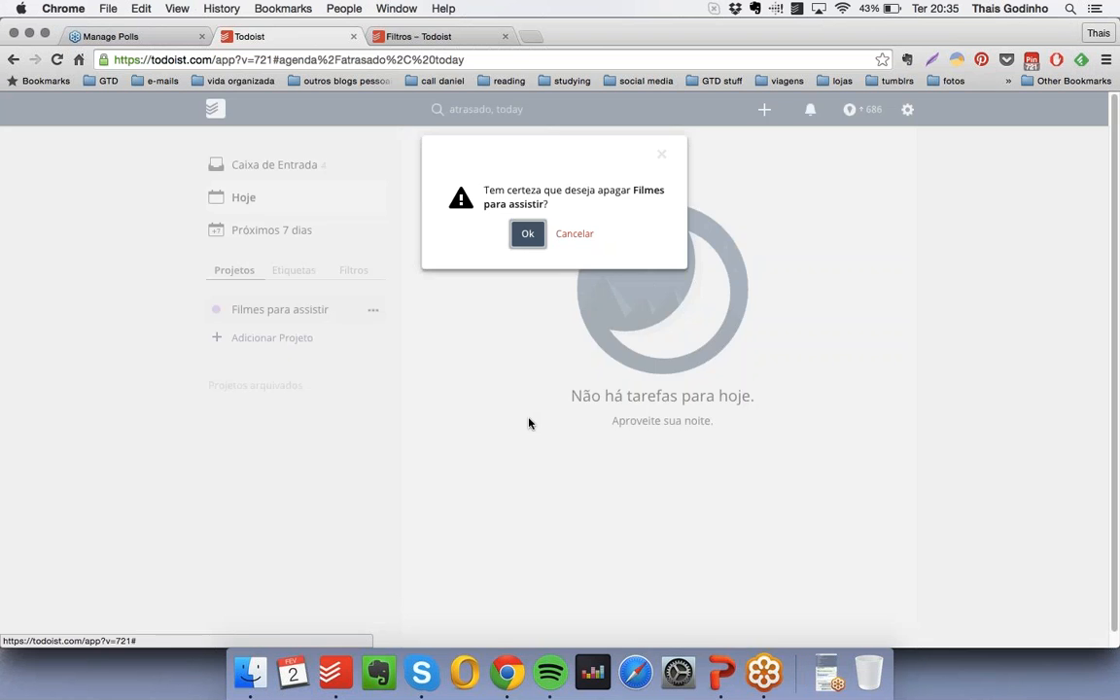
{"action": "left_click", "coordinate": [528, 234]}
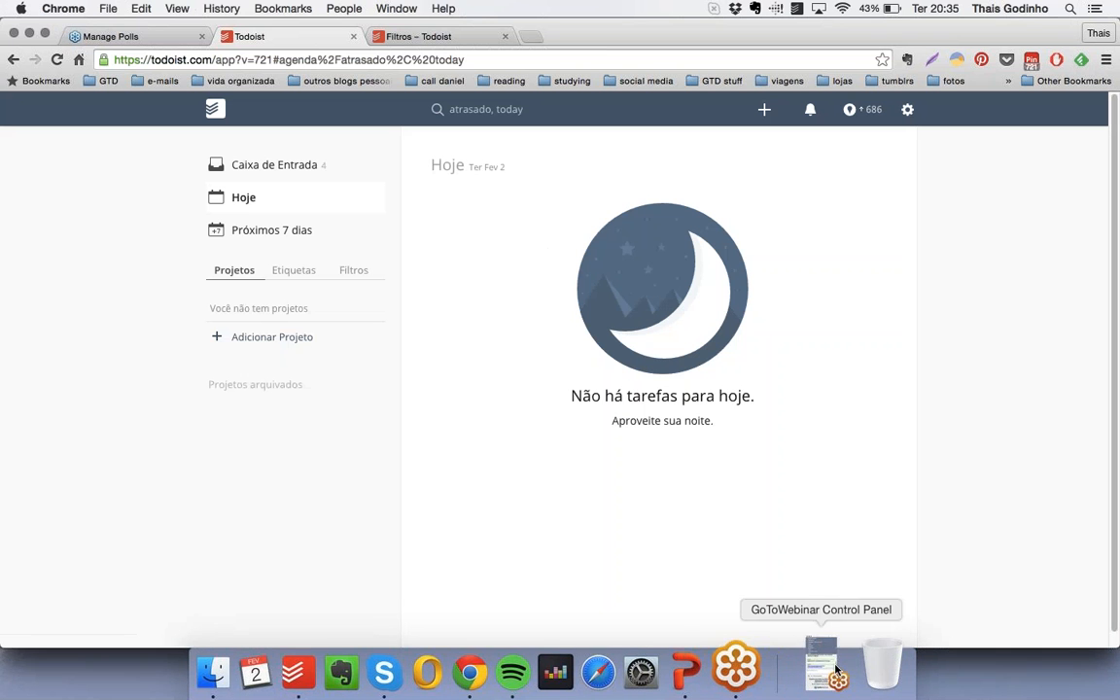
{"action": "left_click", "coordinate": [829, 665]}
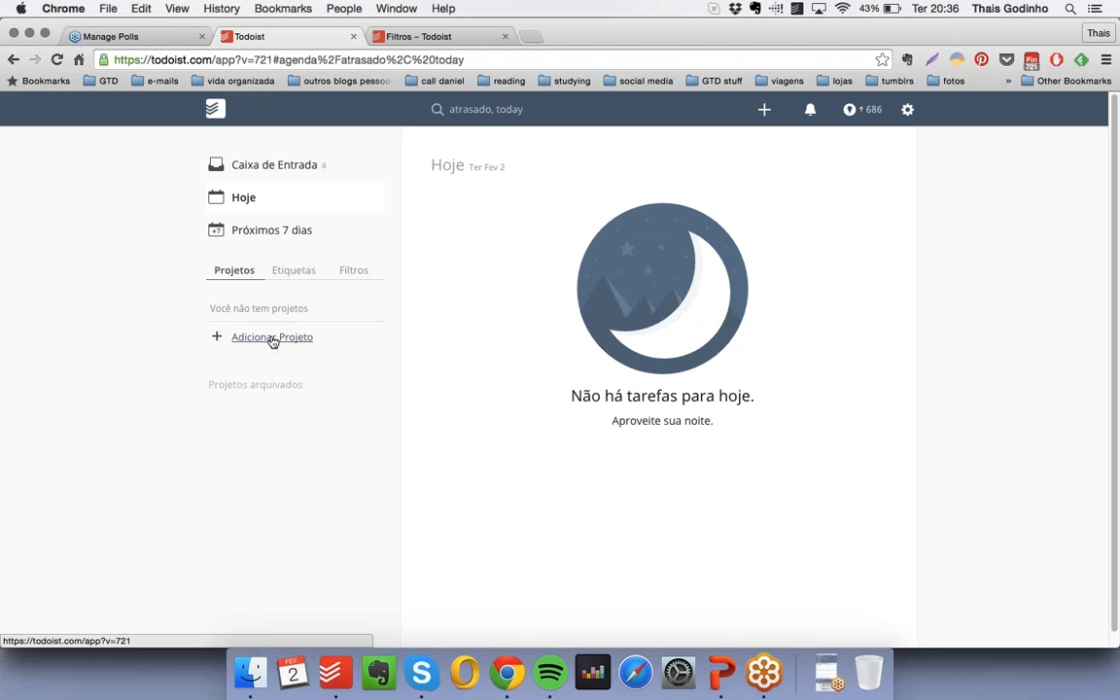
- Open the Todoist Support site from Todoist and place the cursor in its article search
{"action": "left_click", "coordinate": [908, 110]}
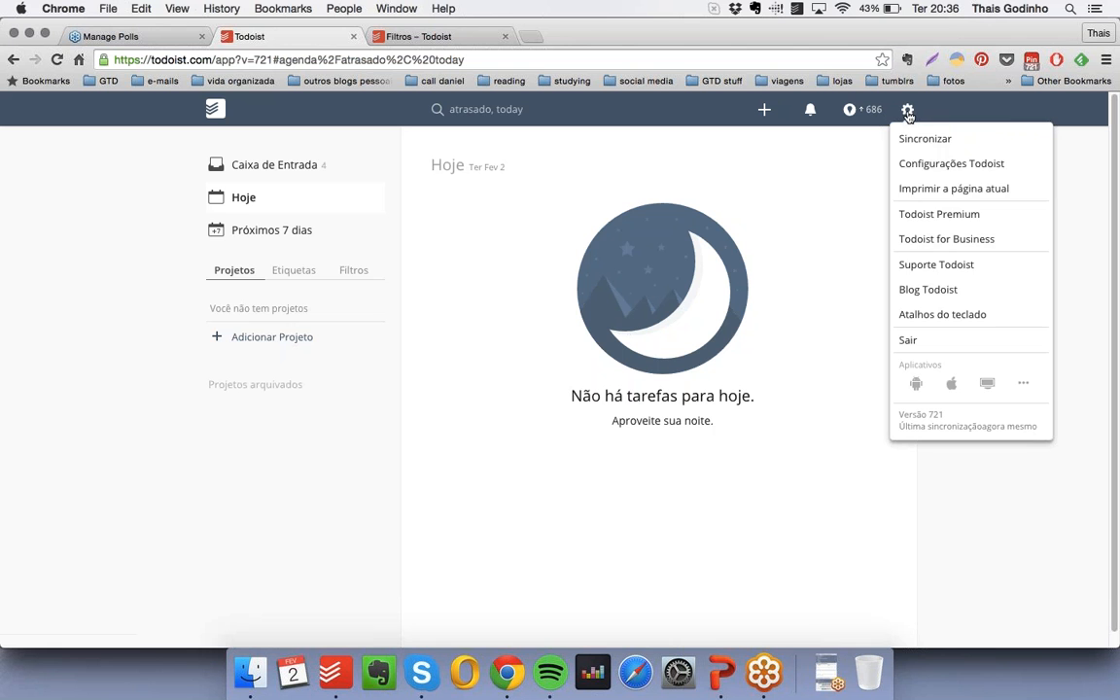
{"action": "left_click", "coordinate": [970, 271]}
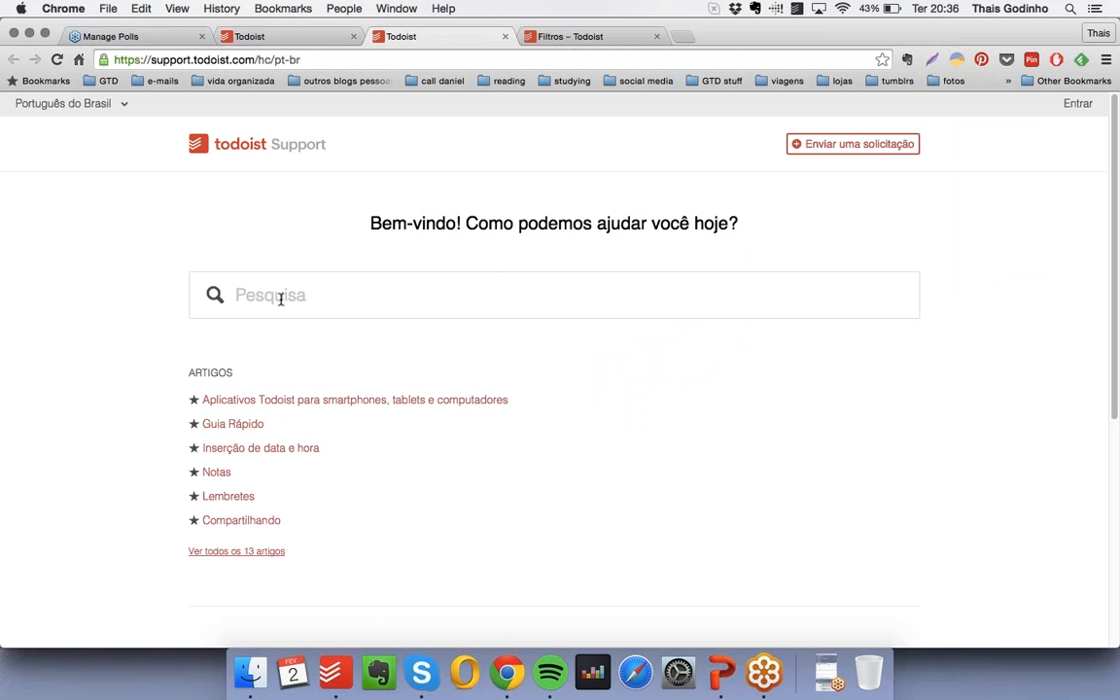
{"action": "left_click", "coordinate": [319, 296]}
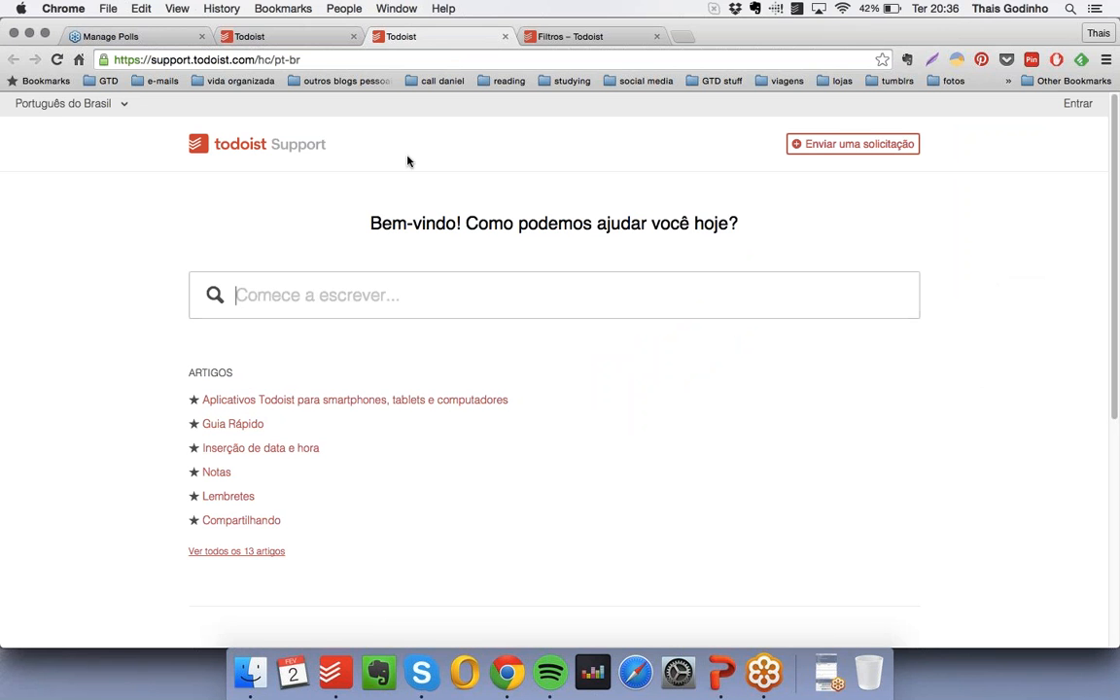
- Return to the Todoist task page, close the Todoist Support tab and dismiss the open settings menu
{"action": "left_click", "coordinate": [309, 37]}
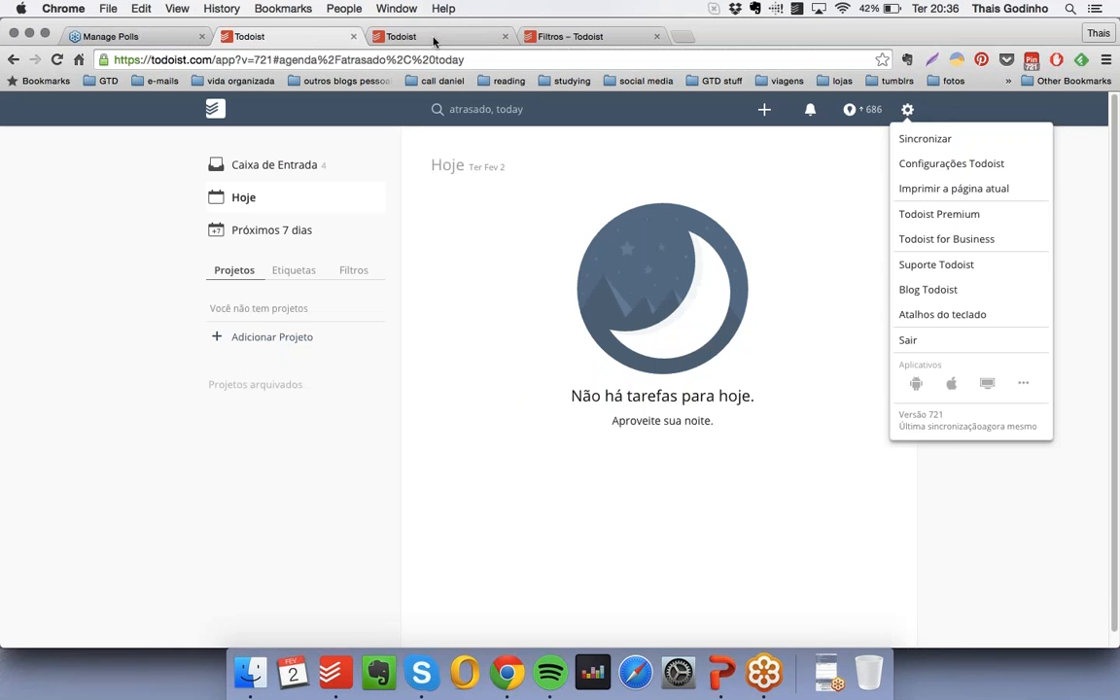
{"action": "left_click", "coordinate": [505, 36]}
{"action": "left_click", "coordinate": [505, 329]}
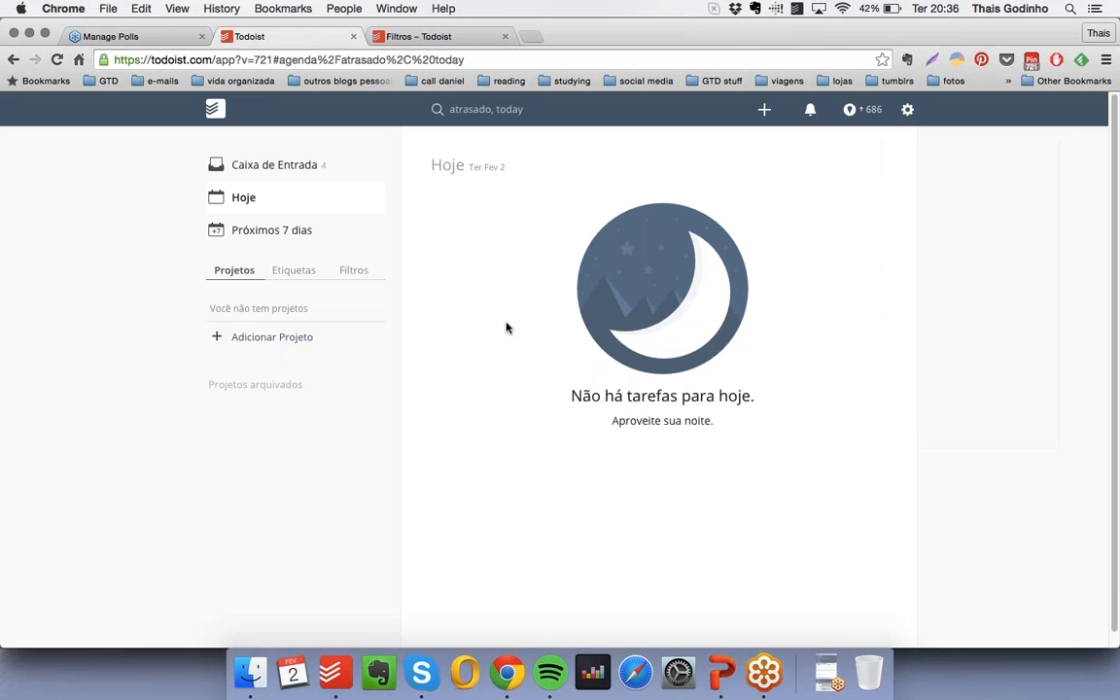
- Add a project named "Próximas ações" with the olive green colour
{"action": "left_click", "coordinate": [291, 341]}
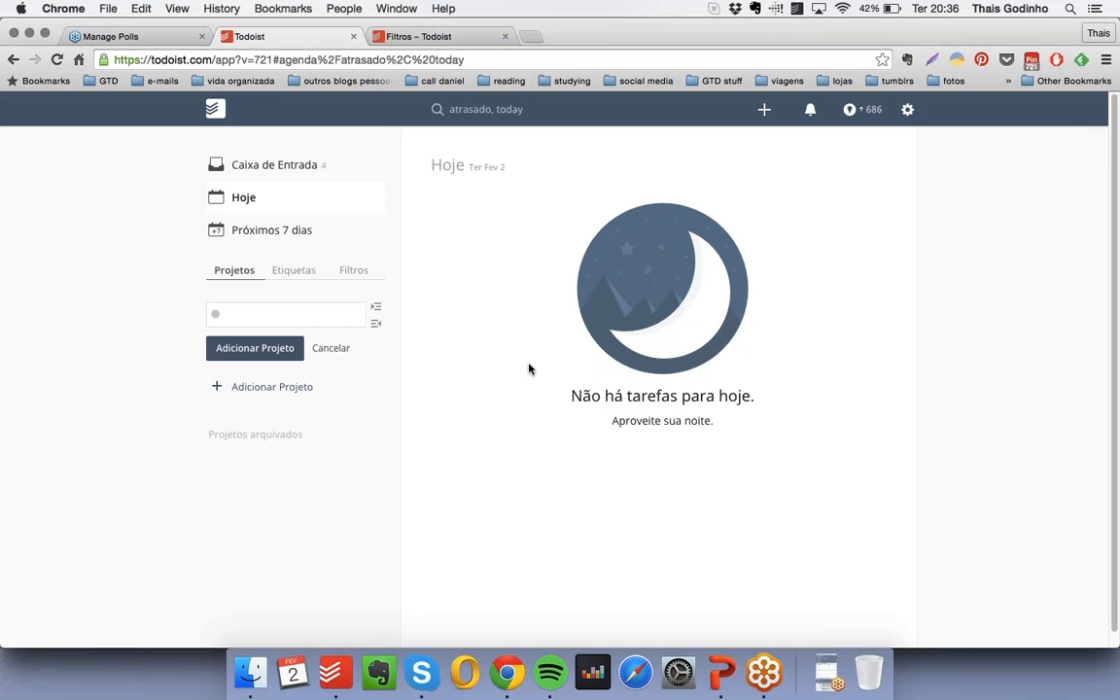
{"action": "type", "text": "Próximas ações"}
{"action": "left_click", "coordinate": [216, 316]}
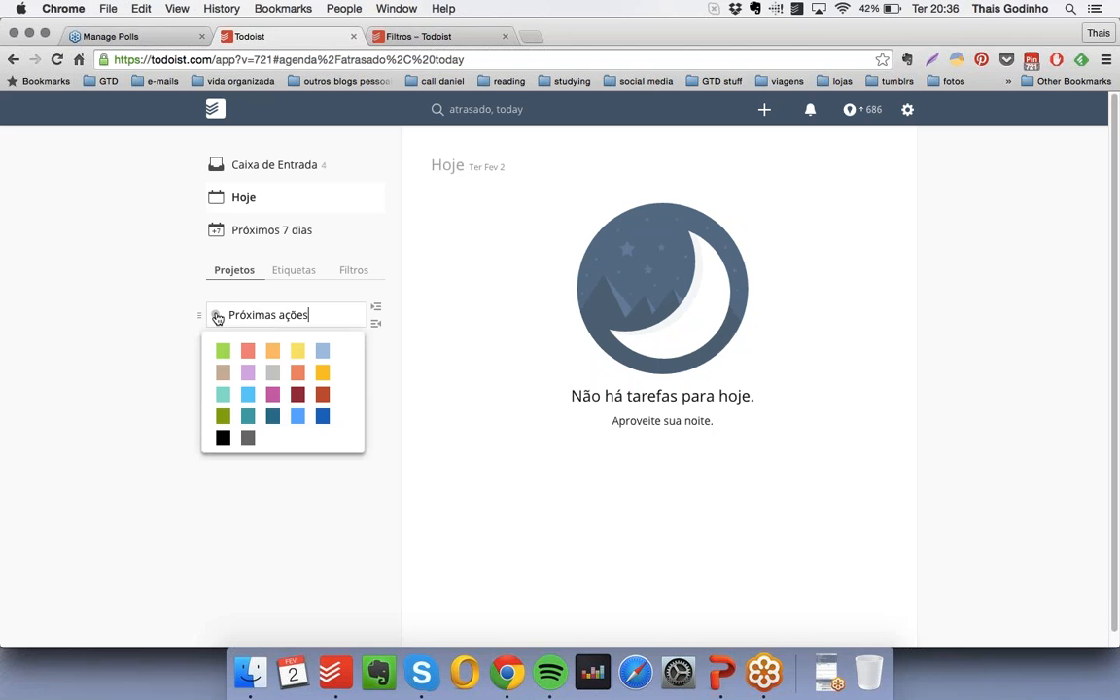
{"action": "left_click", "coordinate": [222, 417]}
{"action": "left_click", "coordinate": [257, 352]}
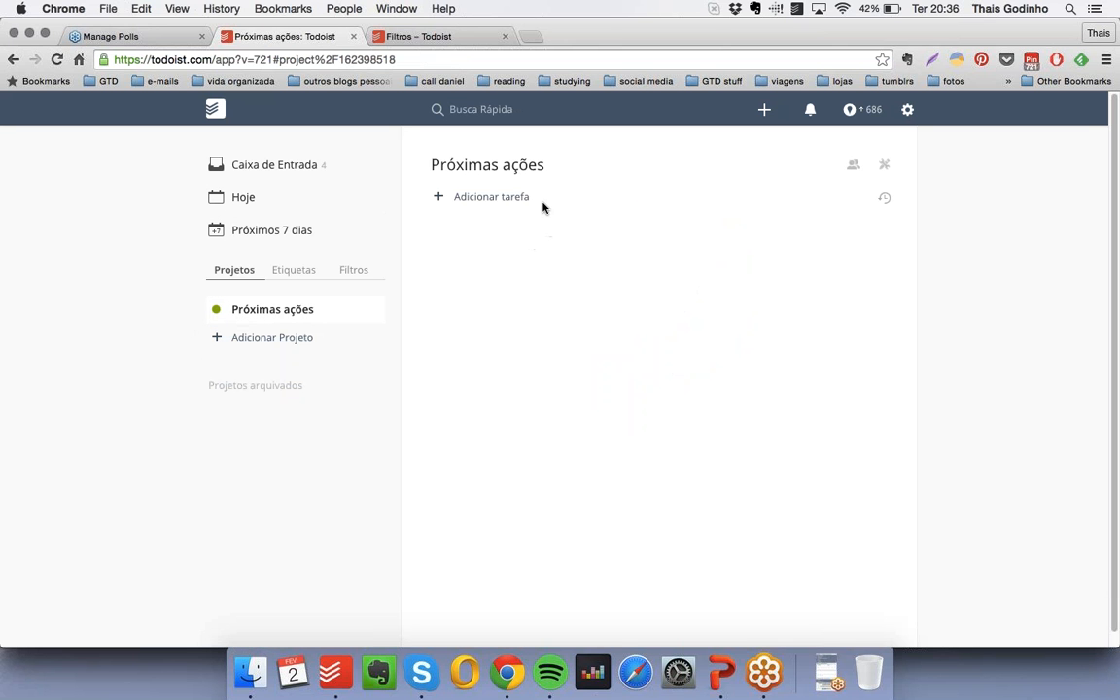
- Add the task "Ir ao mercado comprar café" with the label "rua" to the "Próximas ações" project
{"action": "left_click", "coordinate": [504, 199]}
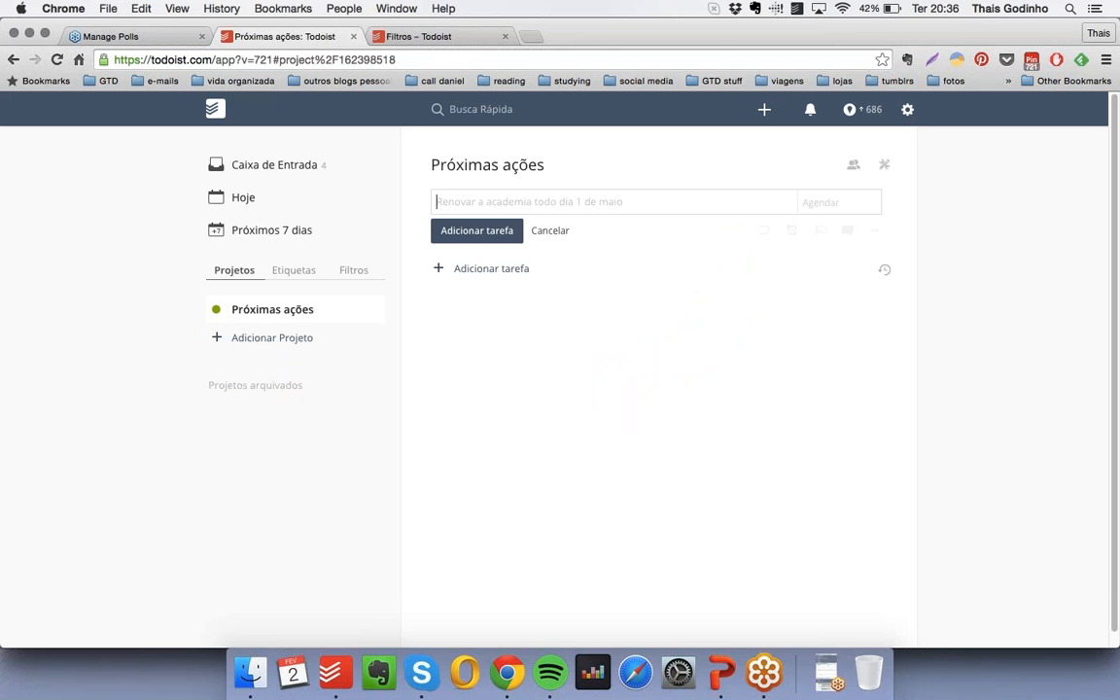
{"action": "type", "text": "Ir ao mer"}
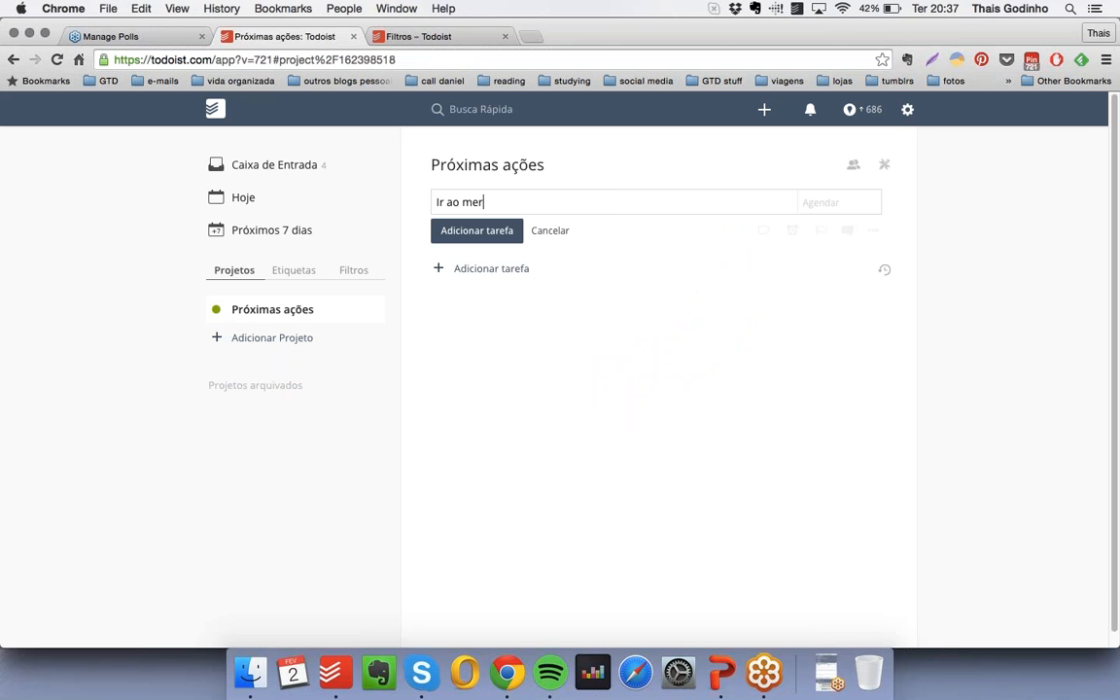
{"action": "type", "text": "cado comprar caf"}
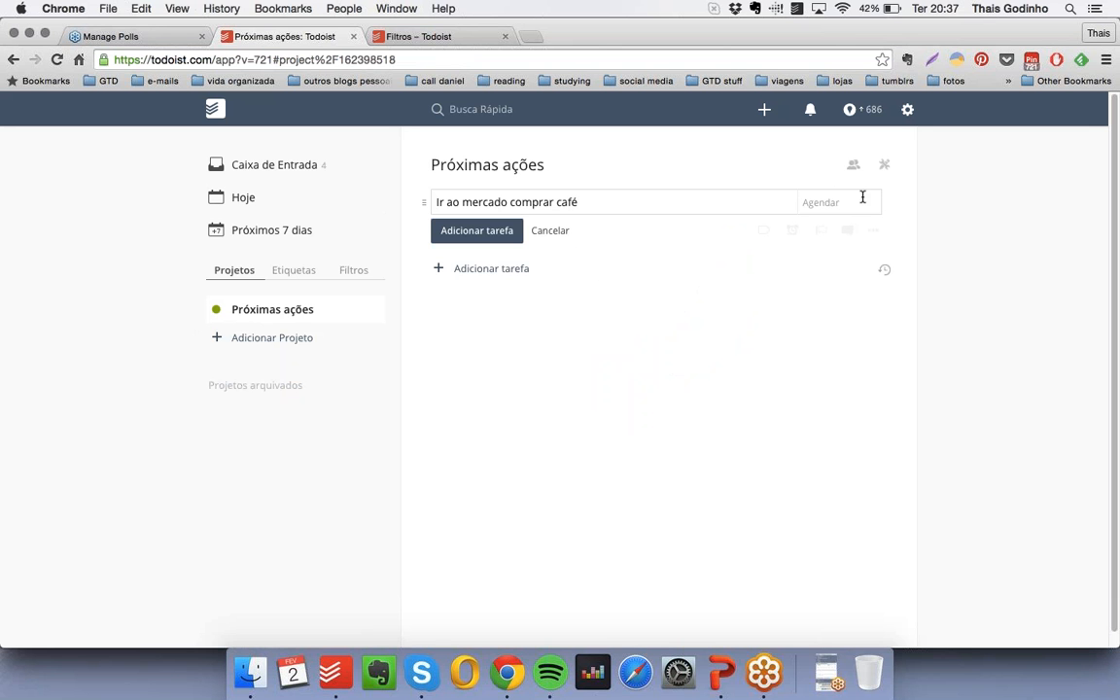
{"action": "type", "text": "é @"}
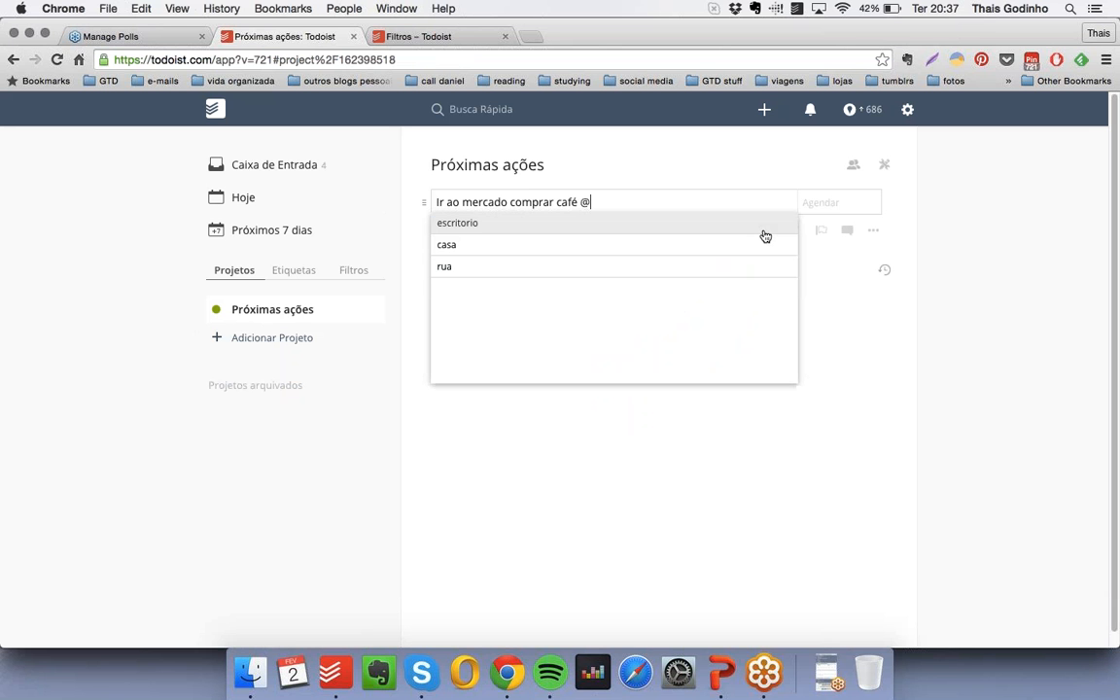
{"action": "left_click", "coordinate": [505, 271]}
{"action": "left_click", "coordinate": [478, 232]}
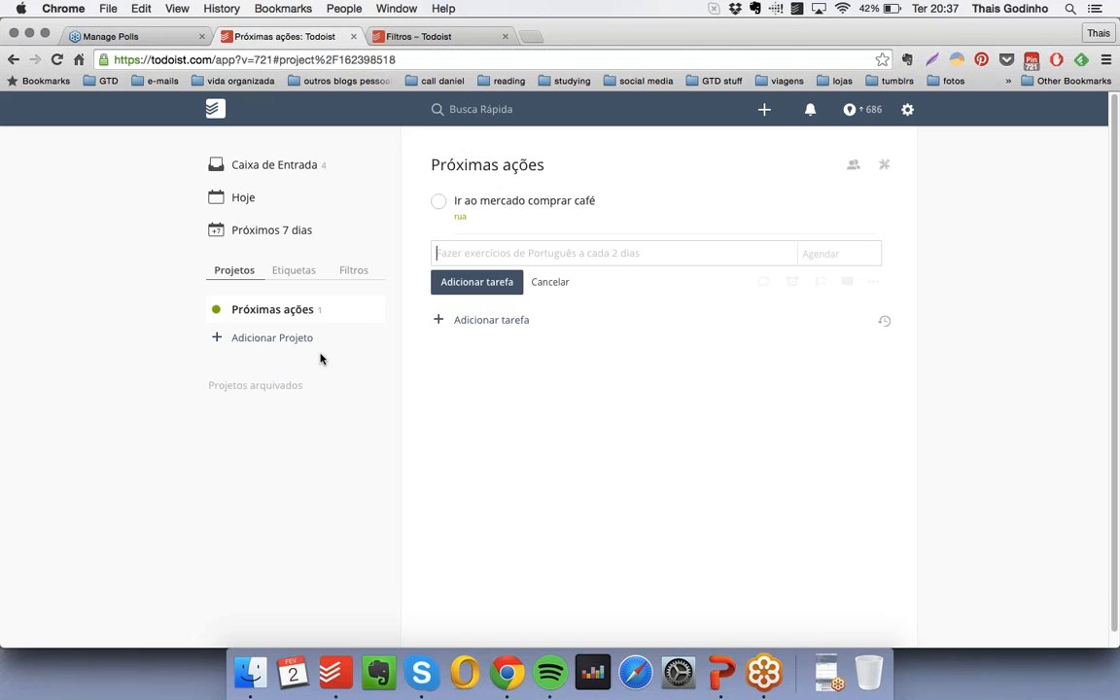
- Add a project named "Projetos" with the light blue colour below "Próximas ações"
{"action": "left_click", "coordinate": [284, 340]}
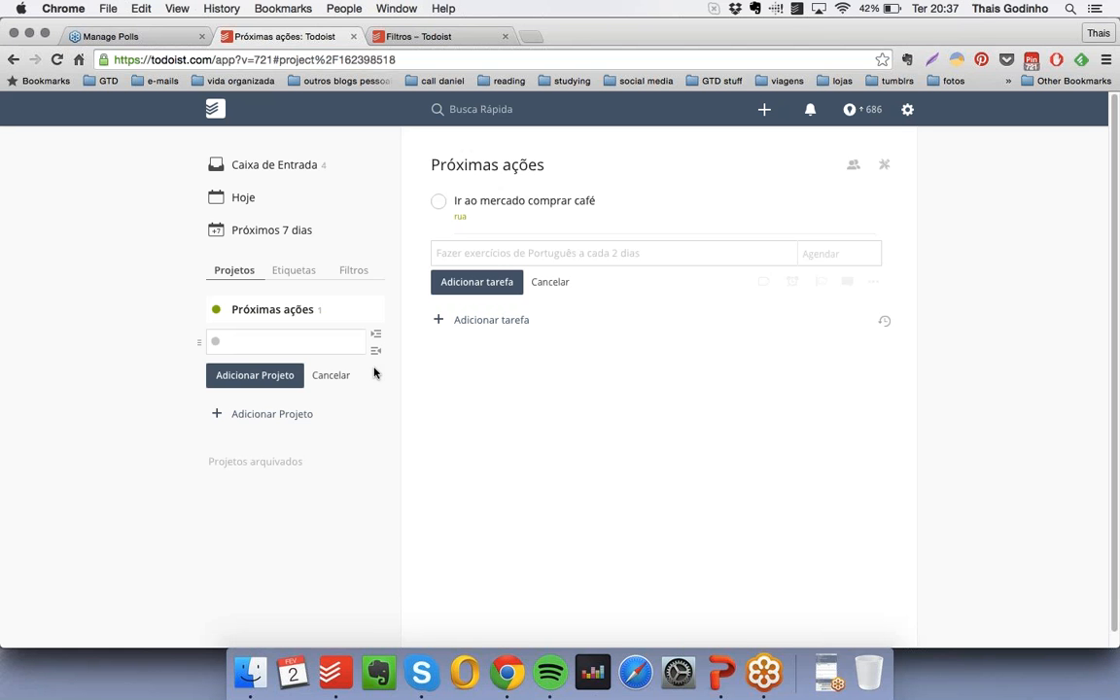
{"action": "type", "text": "Projetos"}
{"action": "left_click", "coordinate": [216, 343]}
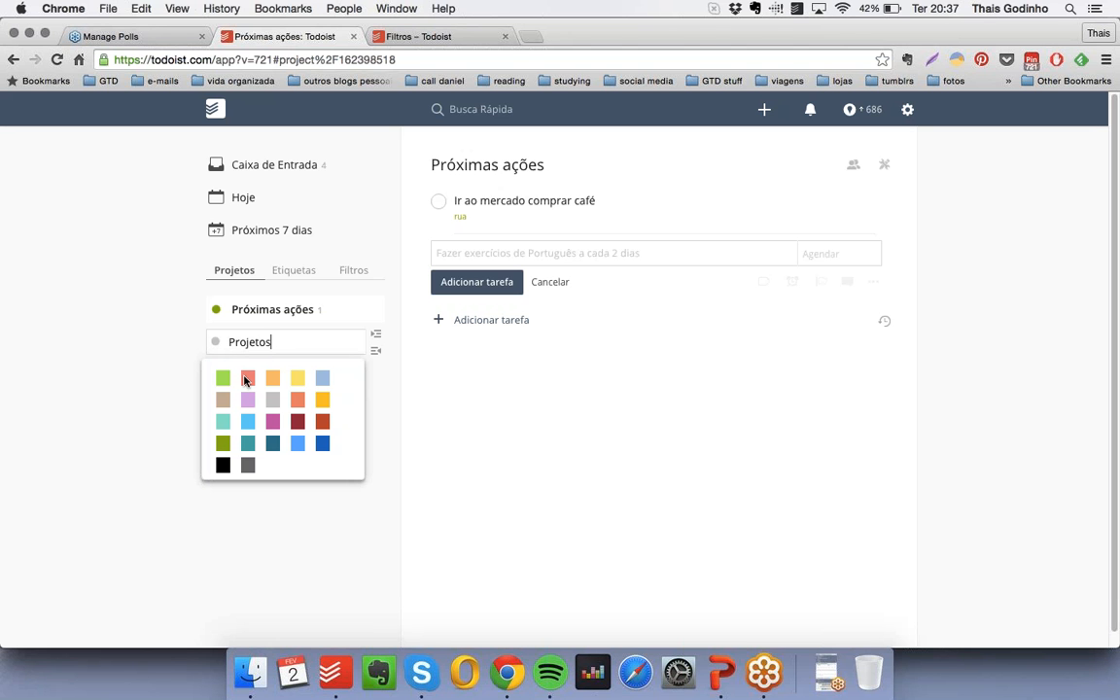
{"action": "left_click", "coordinate": [322, 377]}
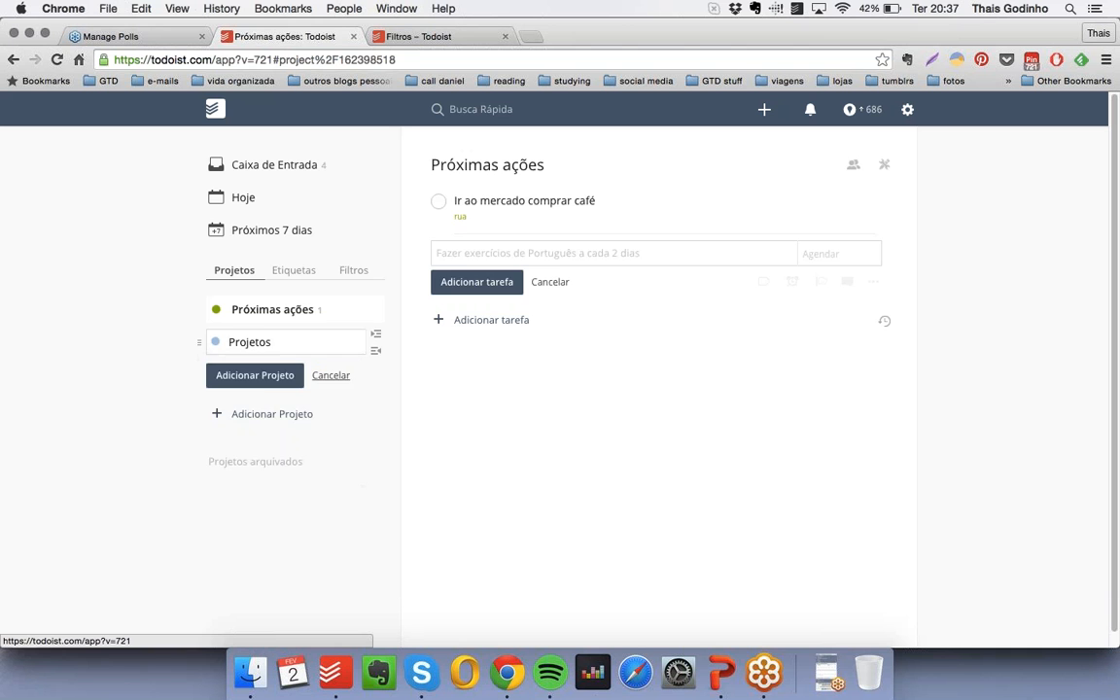
{"action": "left_click", "coordinate": [258, 378]}
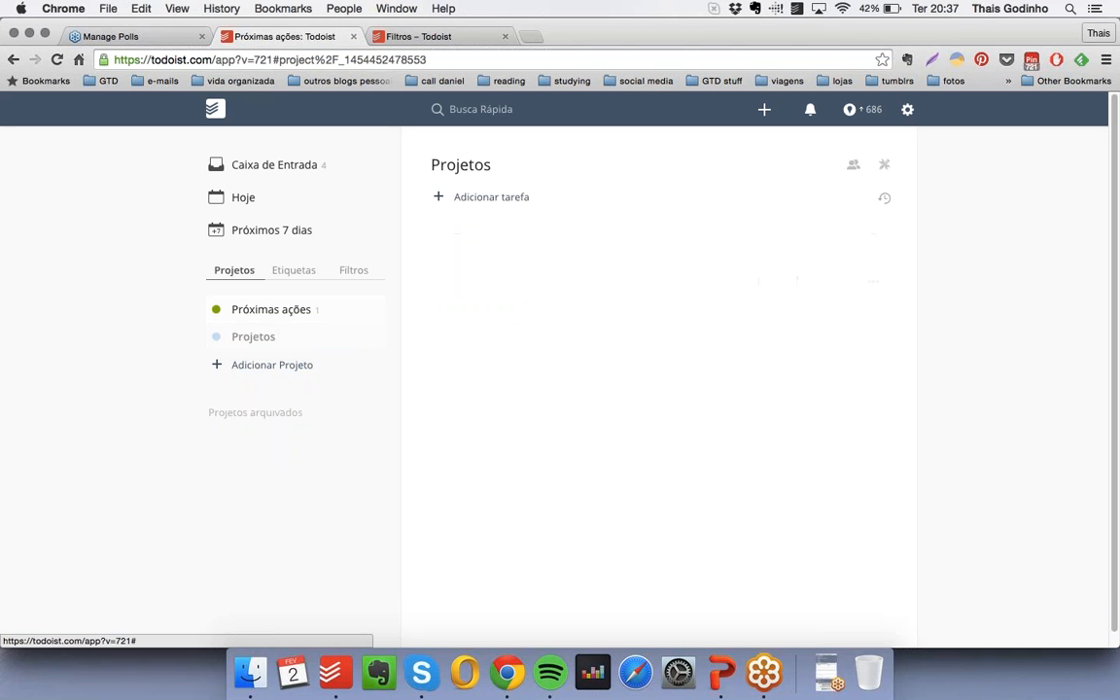
- Add a light blue project "Organizar a volta às aulas do meu filho" nested as a subproject of "Projetos"
{"action": "left_click", "coordinate": [280, 369]}
{"action": "type", "text": "Orga"}
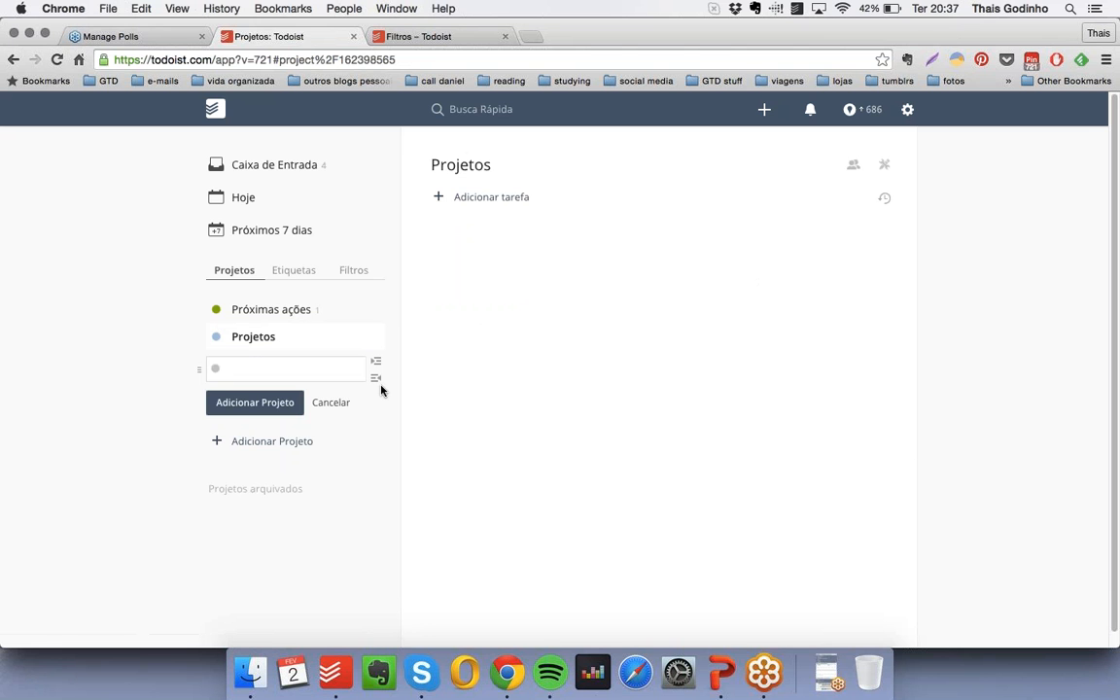
{"action": "type", "text": "nizar a volta às a"}
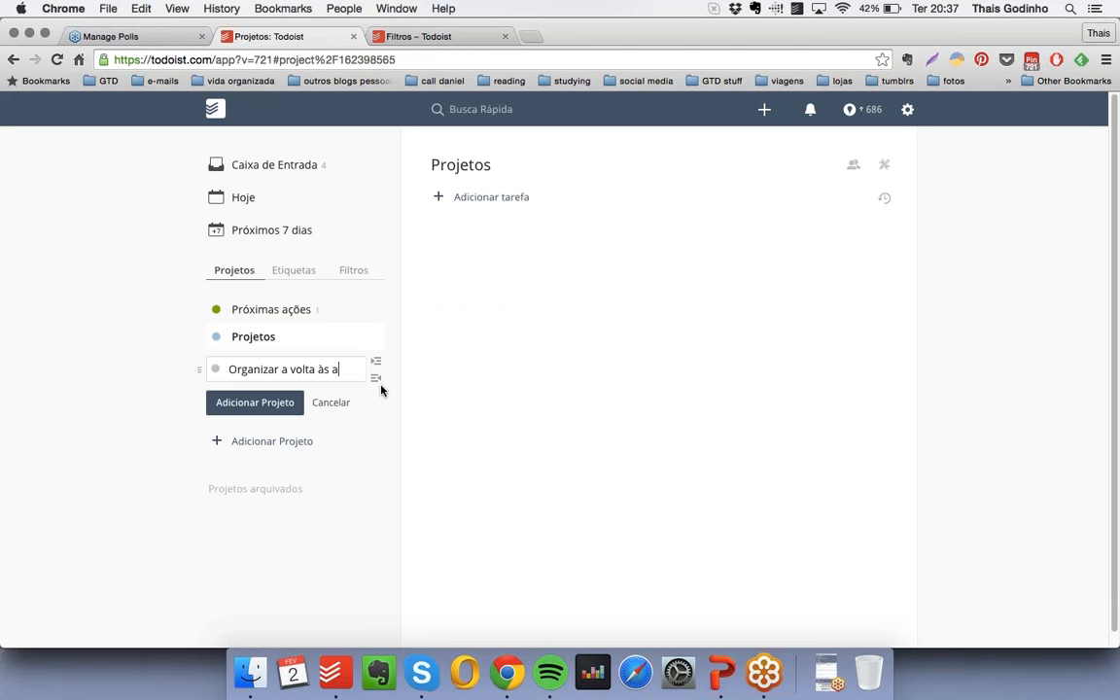
{"action": "type", "text": "ulas do meu filho"}
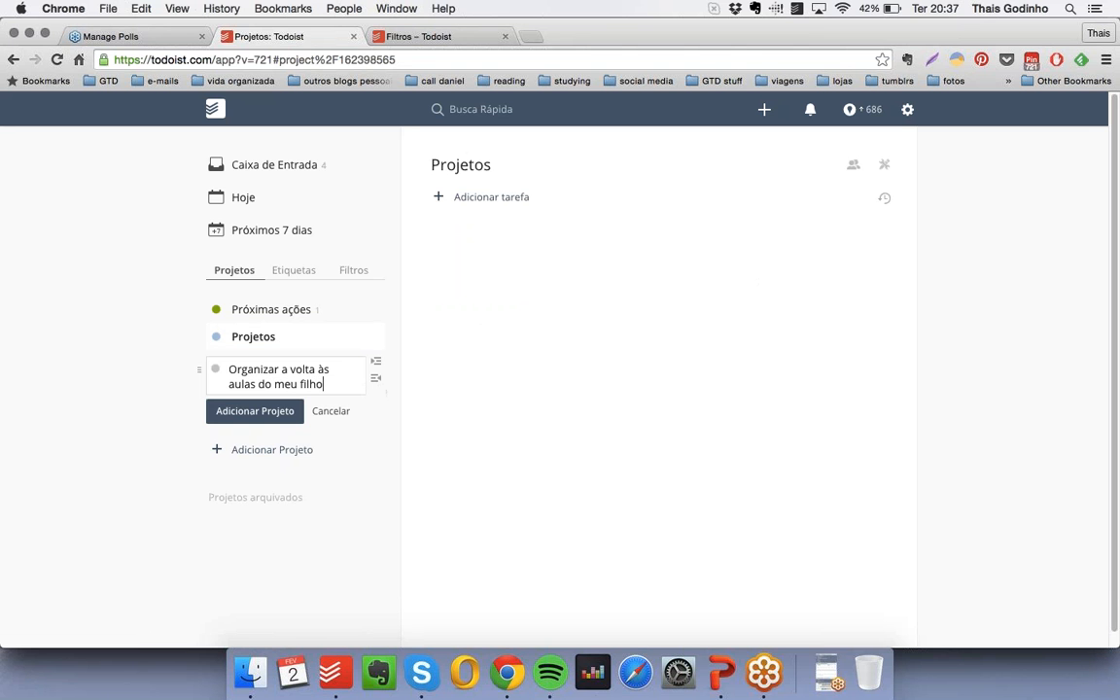
{"action": "left_click", "coordinate": [215, 370]}
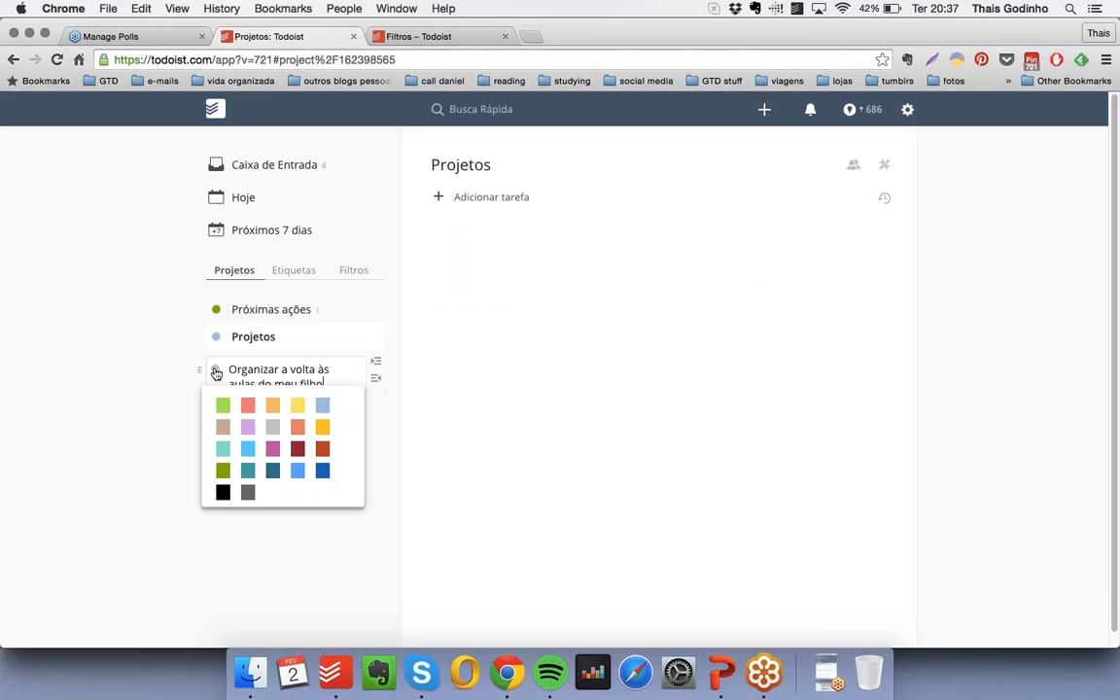
{"action": "left_click", "coordinate": [323, 404]}
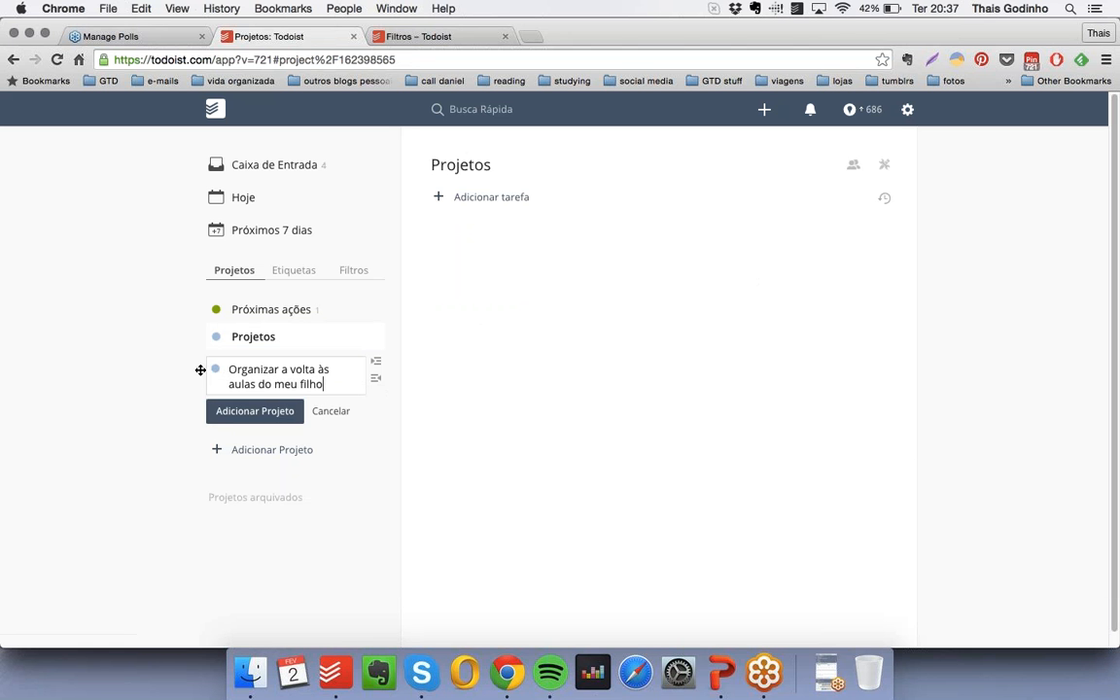
{"action": "left_click_drag", "start_coordinate": [201, 370], "coordinate": [224, 369]}
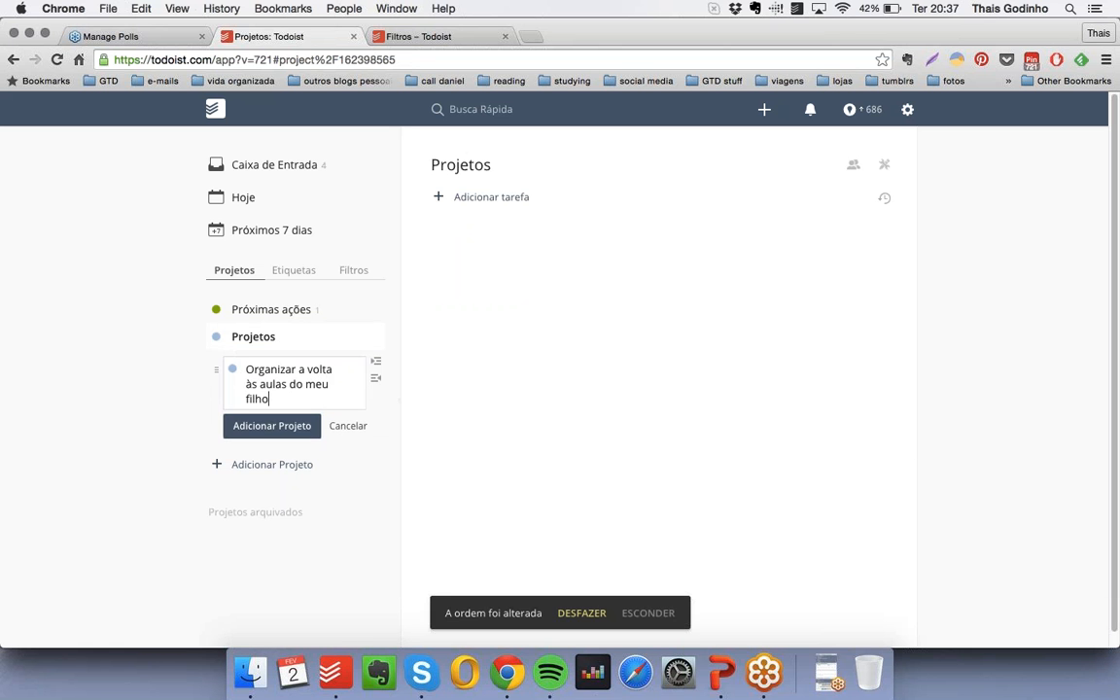
{"action": "left_click", "coordinate": [271, 428]}
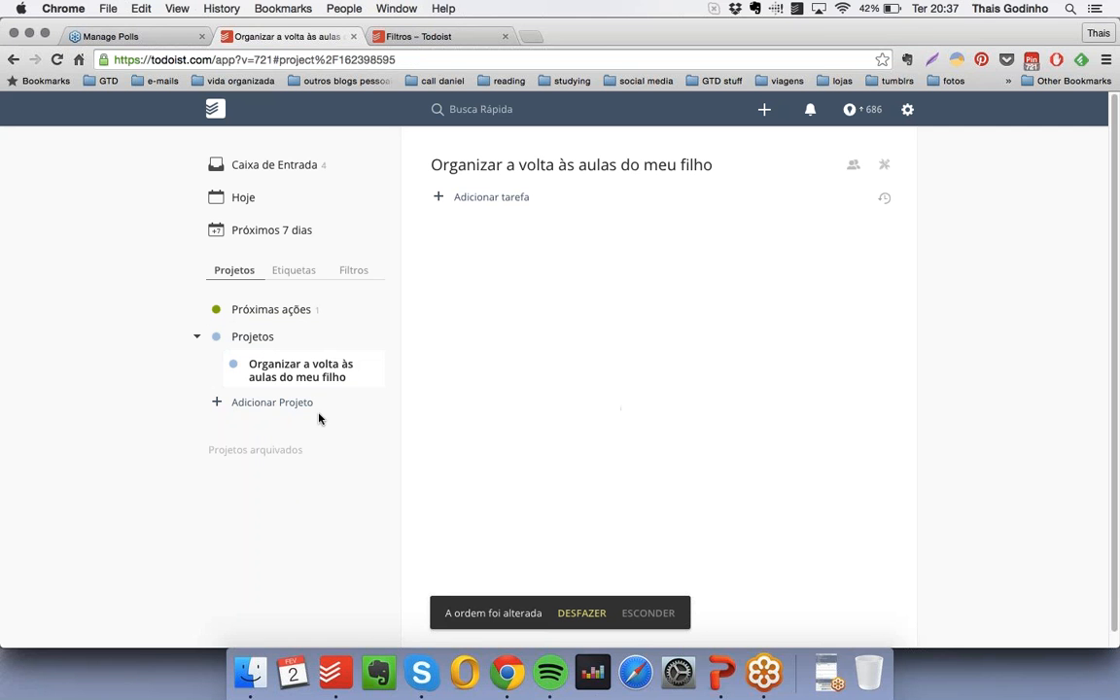
- Add a light blue project "Planejar férias" and nest it under "Projetos"
{"action": "left_click", "coordinate": [261, 403]}
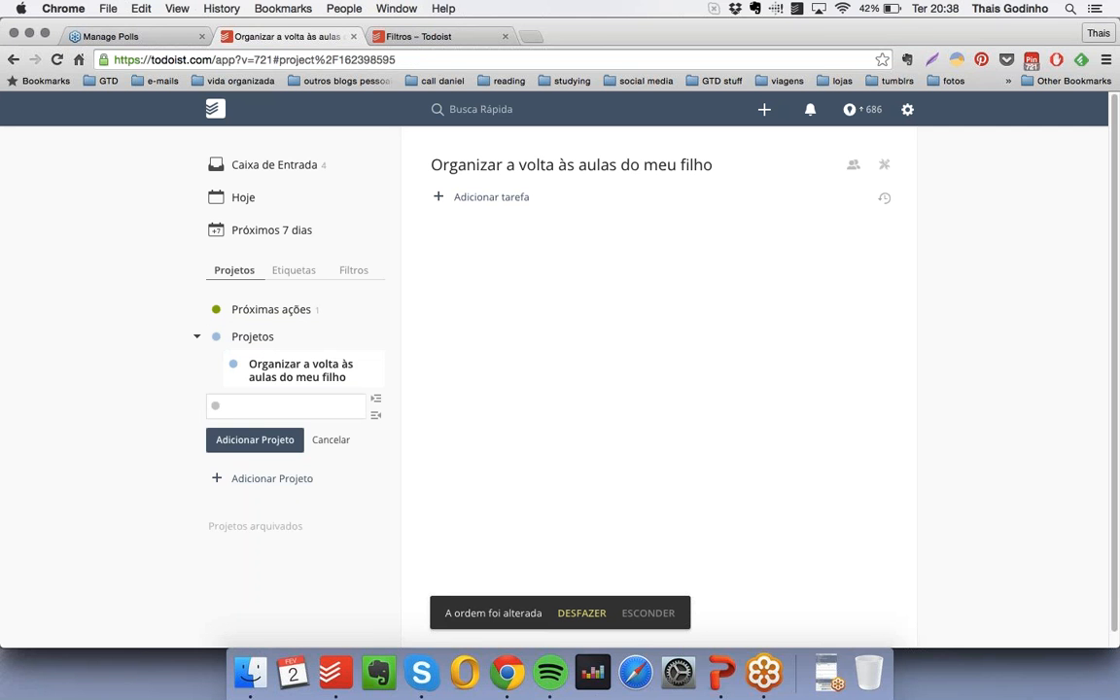
{"action": "type", "text": "Planejar férias"}
{"action": "left_click", "coordinate": [215, 407]}
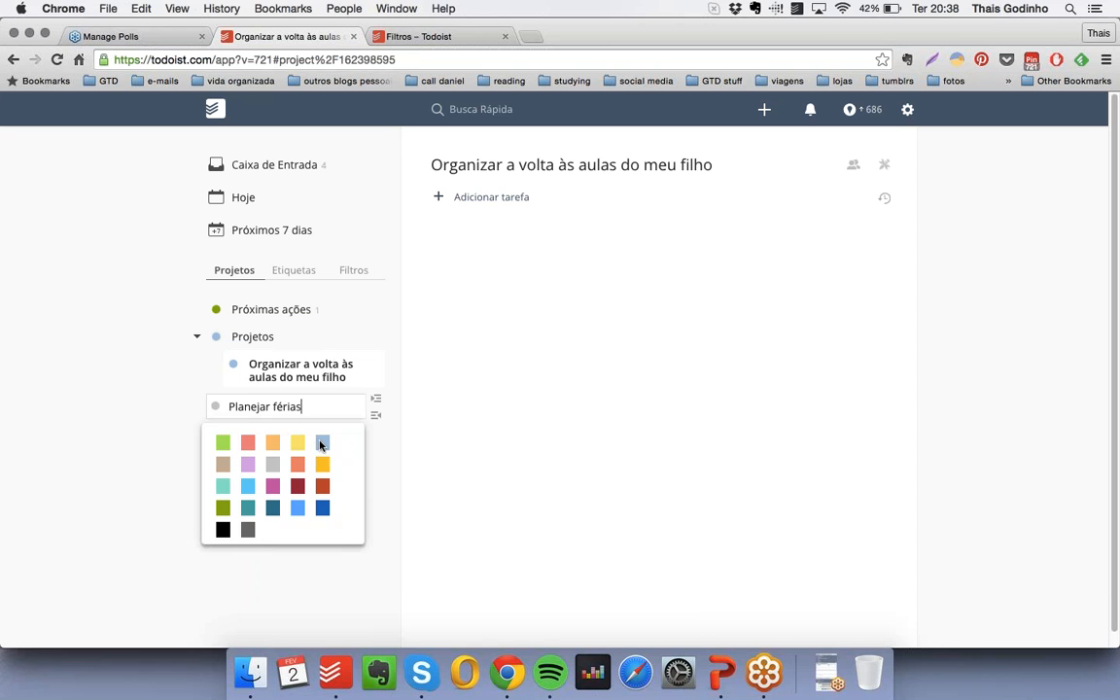
{"action": "left_click", "coordinate": [320, 440]}
{"action": "left_click", "coordinate": [254, 440]}
{"action": "left_click_drag", "start_coordinate": [201, 400], "coordinate": [462, 405]}
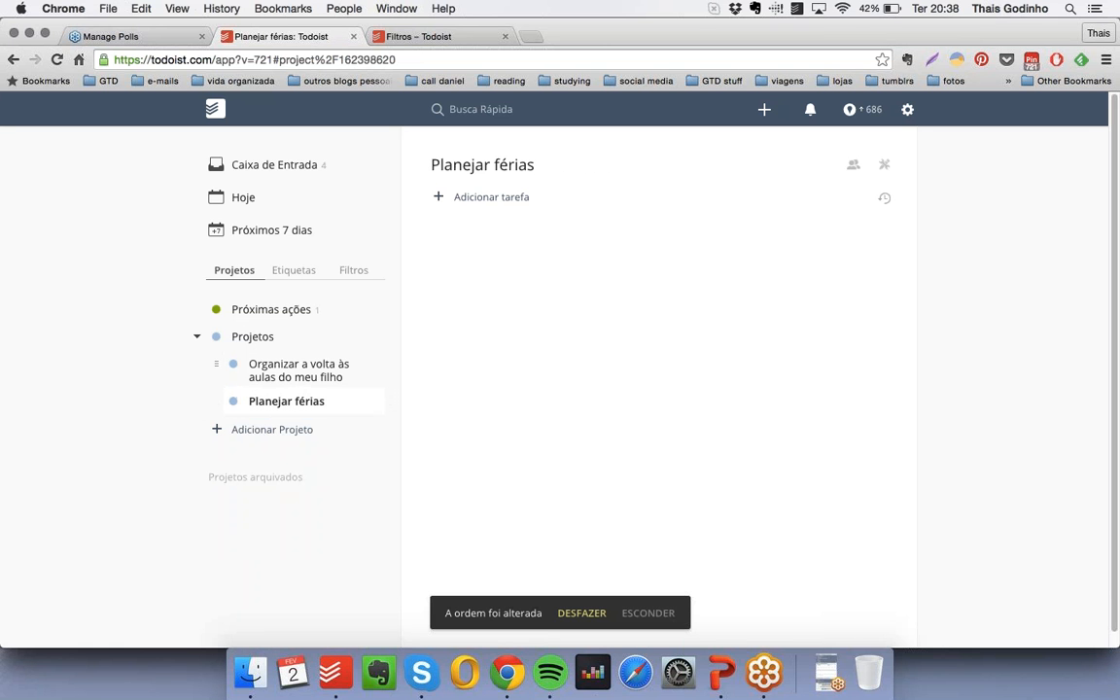
- Collapse and re-expand the "Projetos" group, and open it to view its subprojects together
{"action": "left_click", "coordinate": [197, 337]}
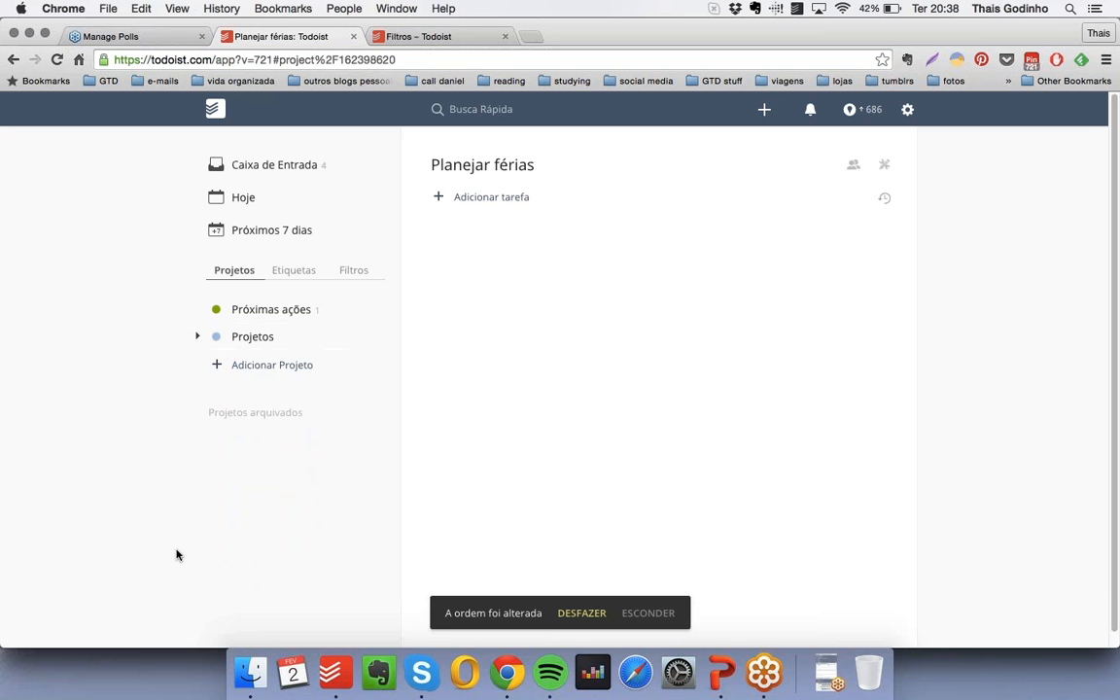
{"action": "left_click", "coordinate": [197, 339]}
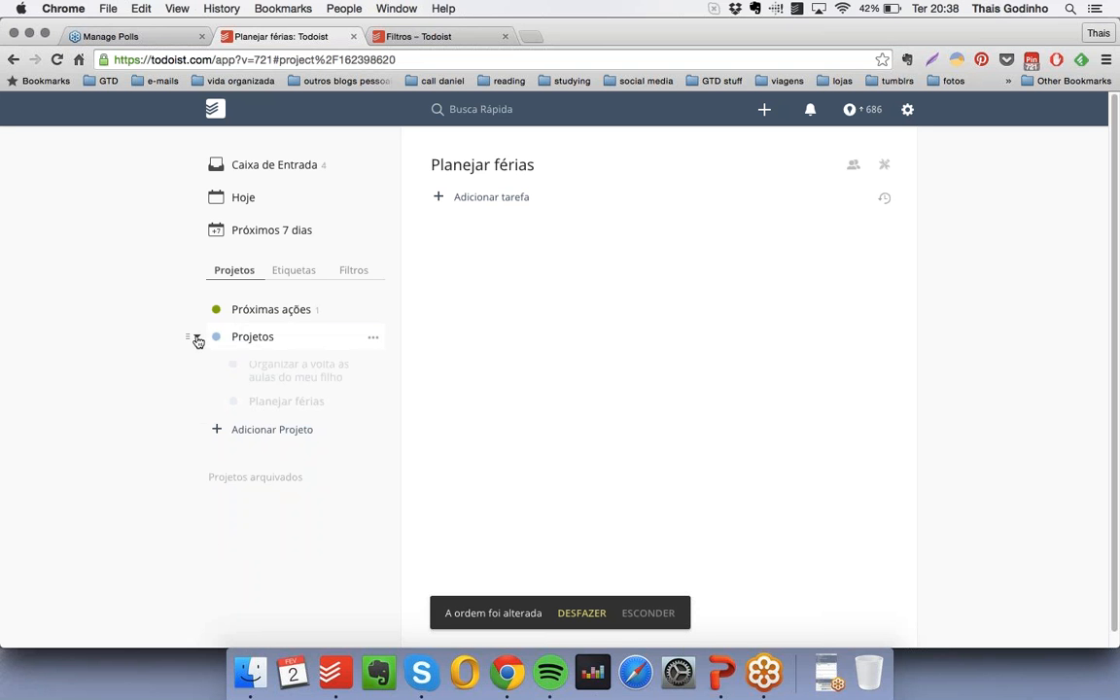
{"action": "left_click", "coordinate": [320, 336]}
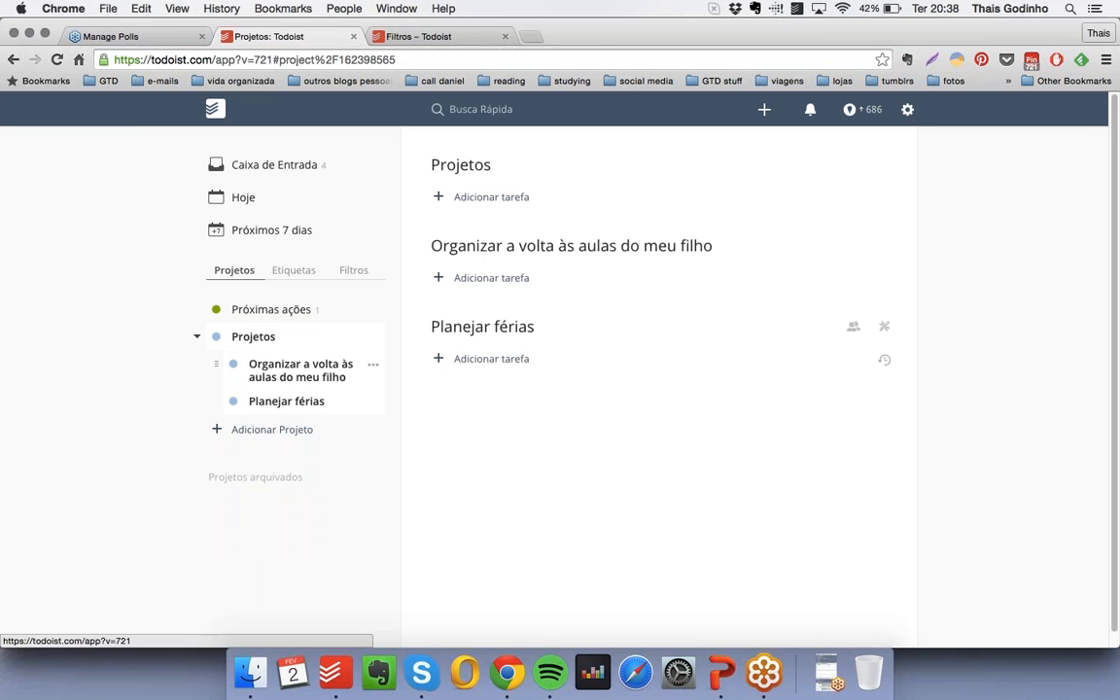
- Add a bold, checkbox-free heading "Propósito" to the "Organizar a volta às aulas do meu filho" project
{"action": "left_click", "coordinate": [292, 370]}
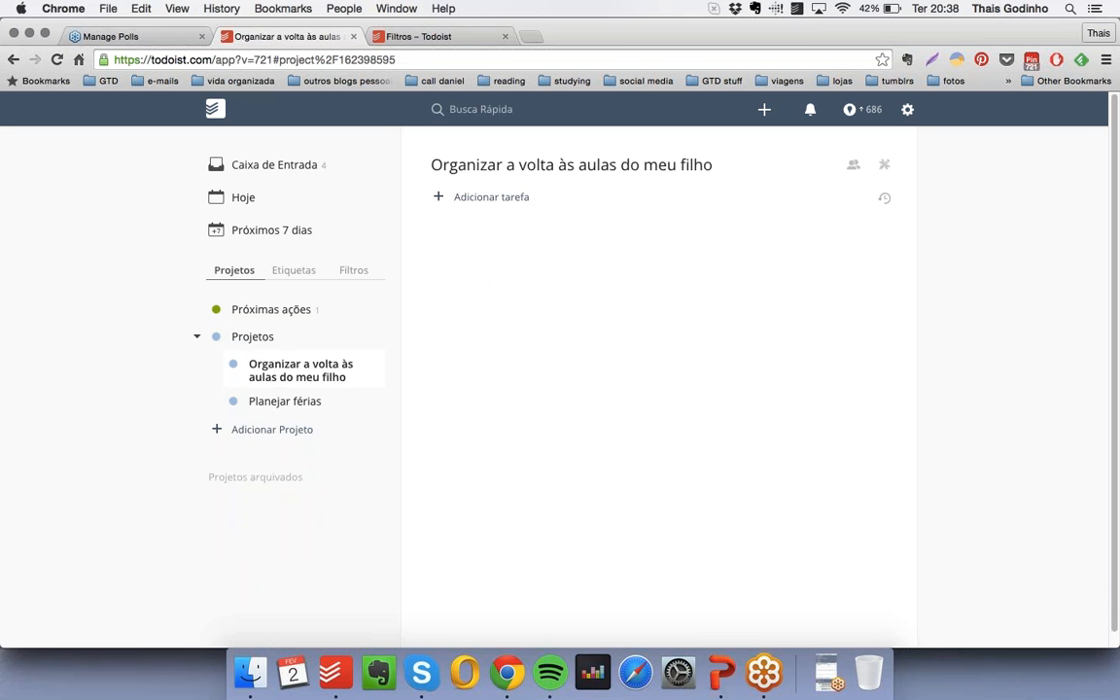
{"action": "left_click", "coordinate": [504, 201]}
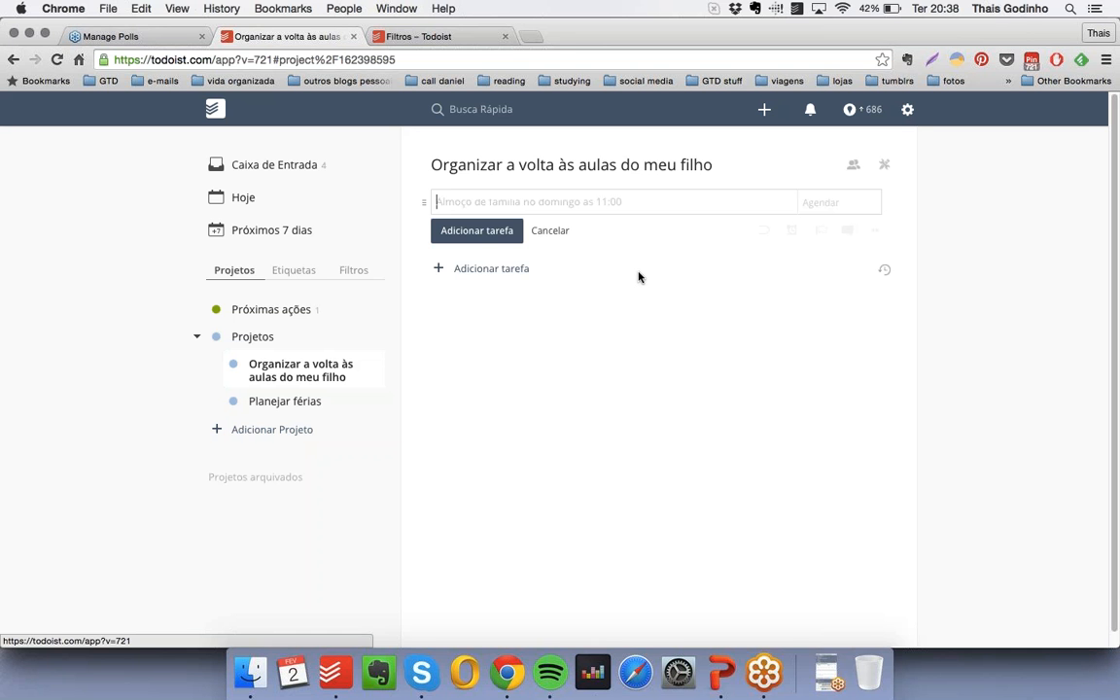
{"action": "type", "text": "*"}
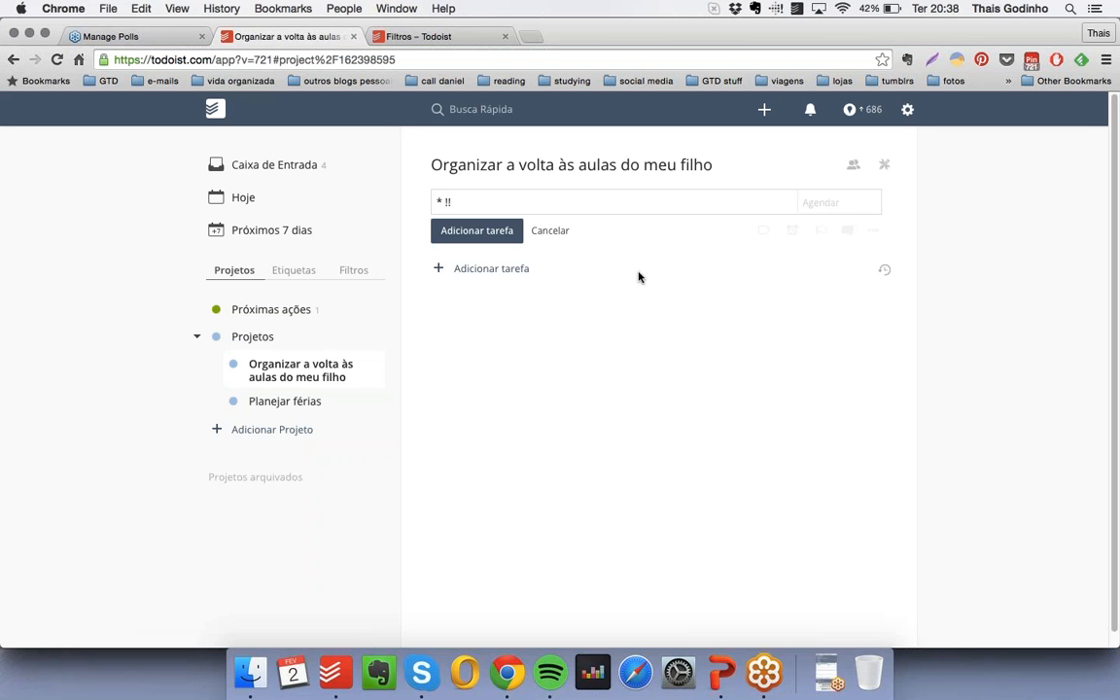
{"action": "type", "text": " !!Propósito!!"}
{"action": "key", "text": "Return"}
- Nest the checkbox-free note "Porque ele vai começar uma nova etapa na vida escolar e eu quero que tudo seja o menos traumático possível." under "Propósito"
{"action": "type", "text": "*"}
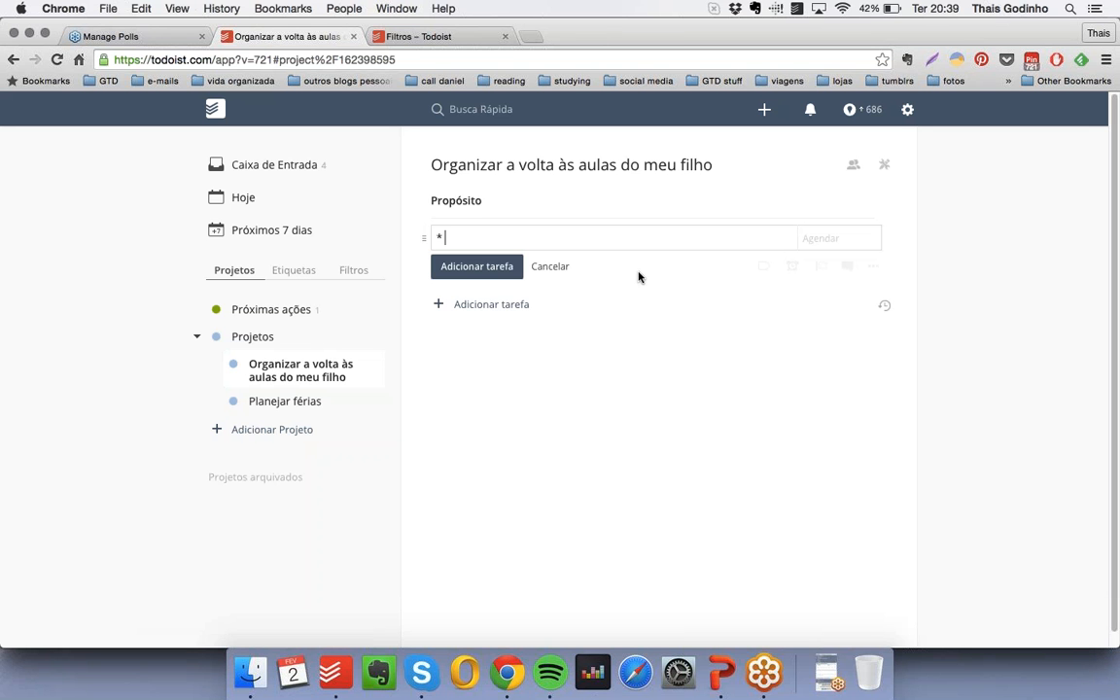
{"action": "type", "text": "Porque ele vai come"}
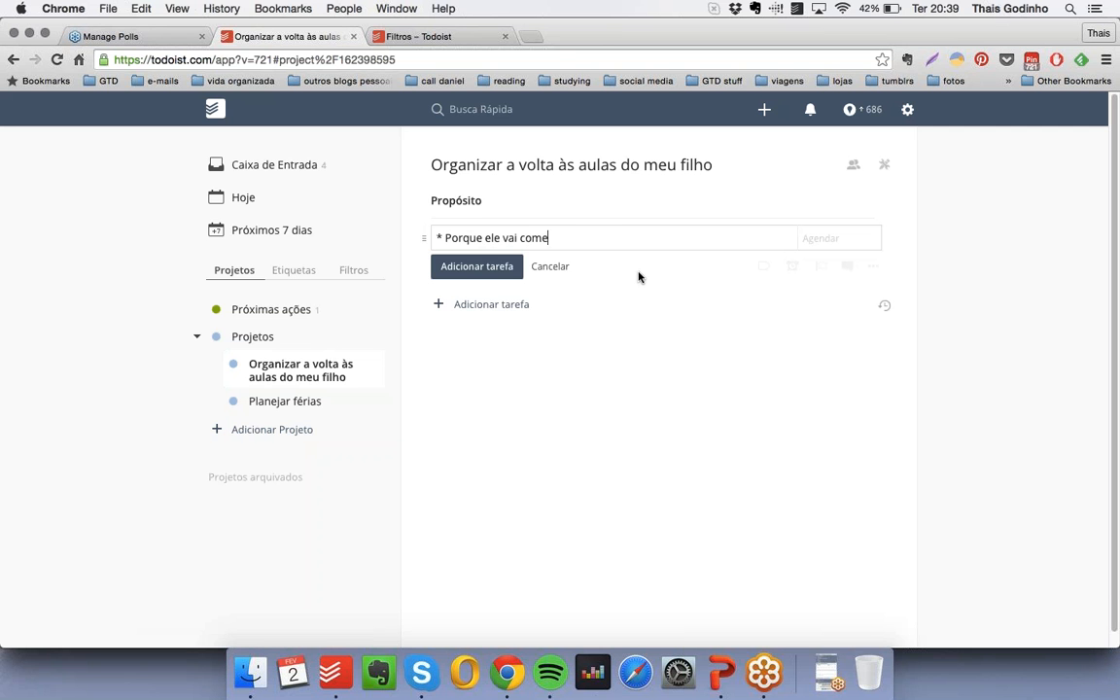
{"action": "type", "text": "çar uma nova etapa na vida escolar"}
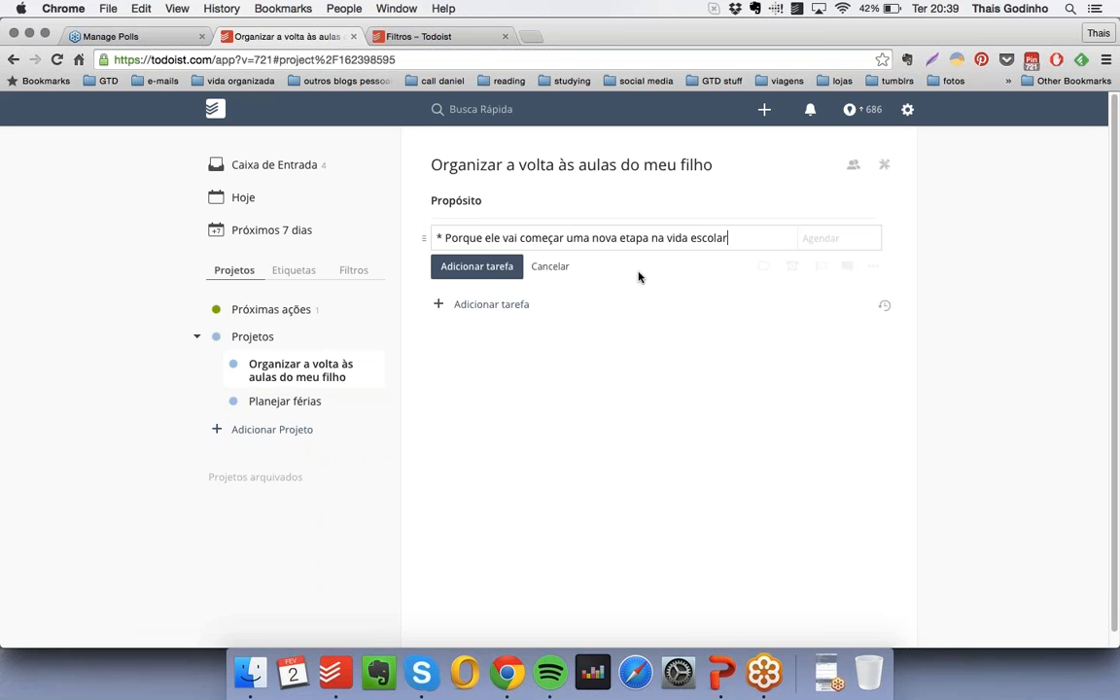
{"action": "type", "text": " e eu quero que tudo seja o menos"}
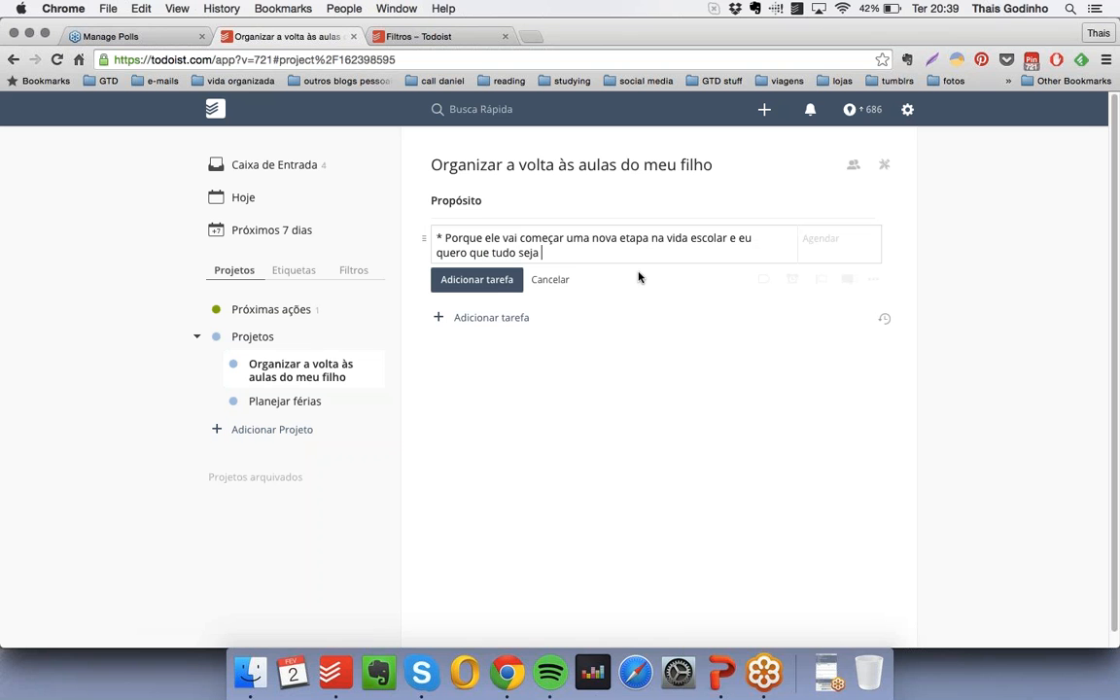
{"action": "type", "text": "ático possível."}
{"action": "key", "text": "Return"}
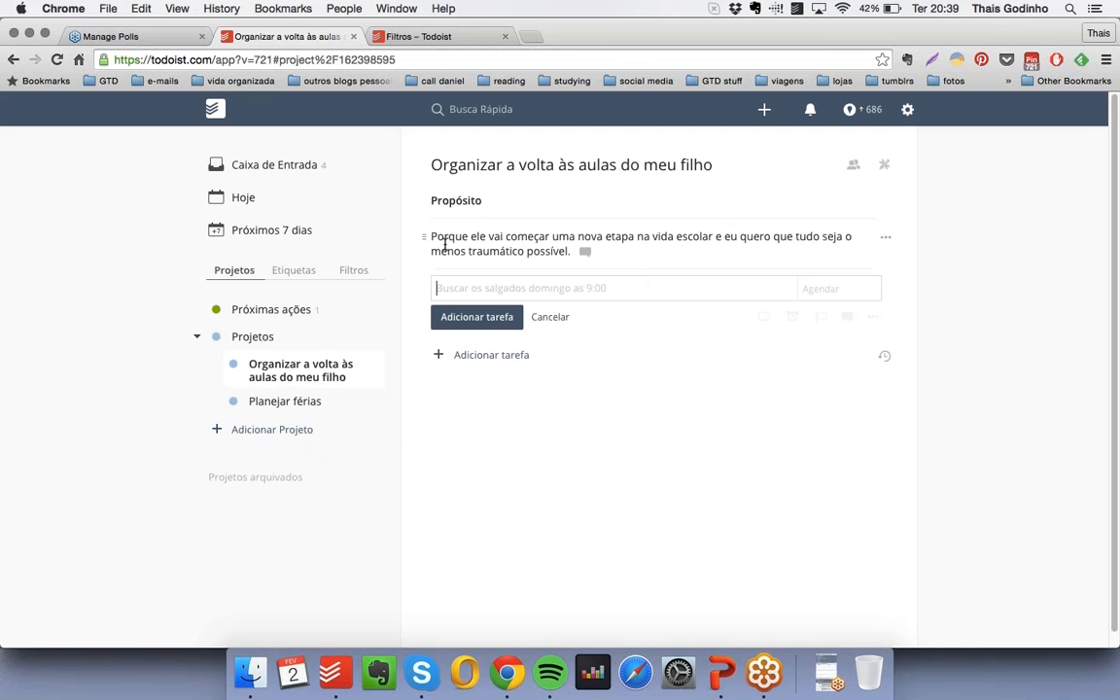
{"action": "left_click_drag", "start_coordinate": [425, 237], "coordinate": [446, 233]}
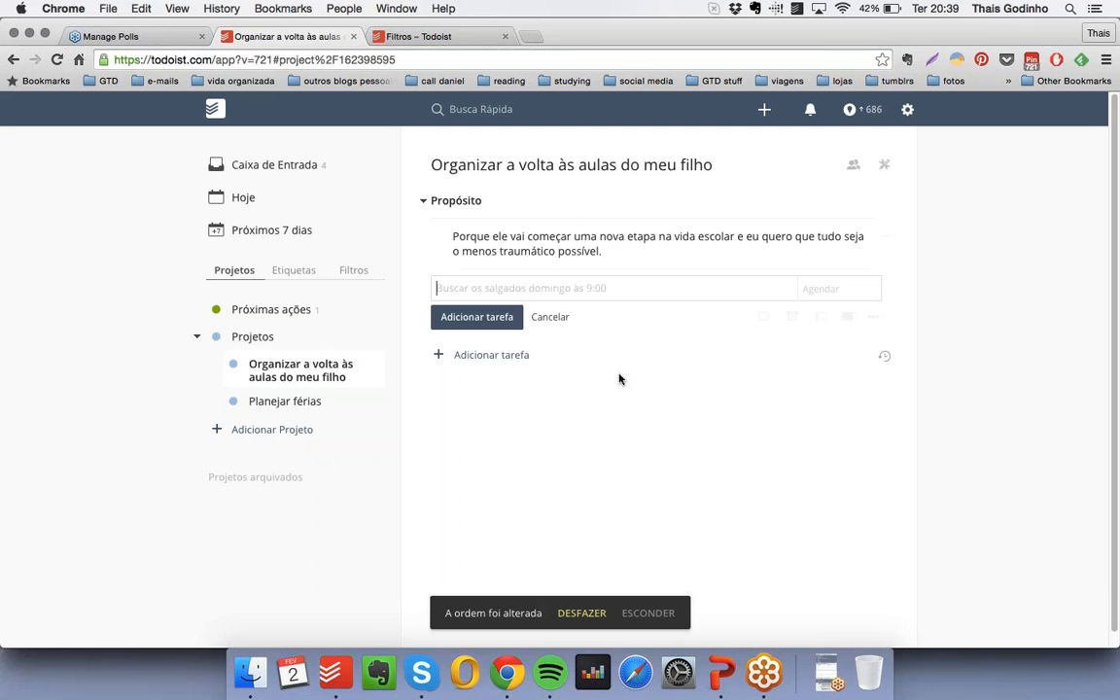
{"action": "left_click", "coordinate": [425, 201]}
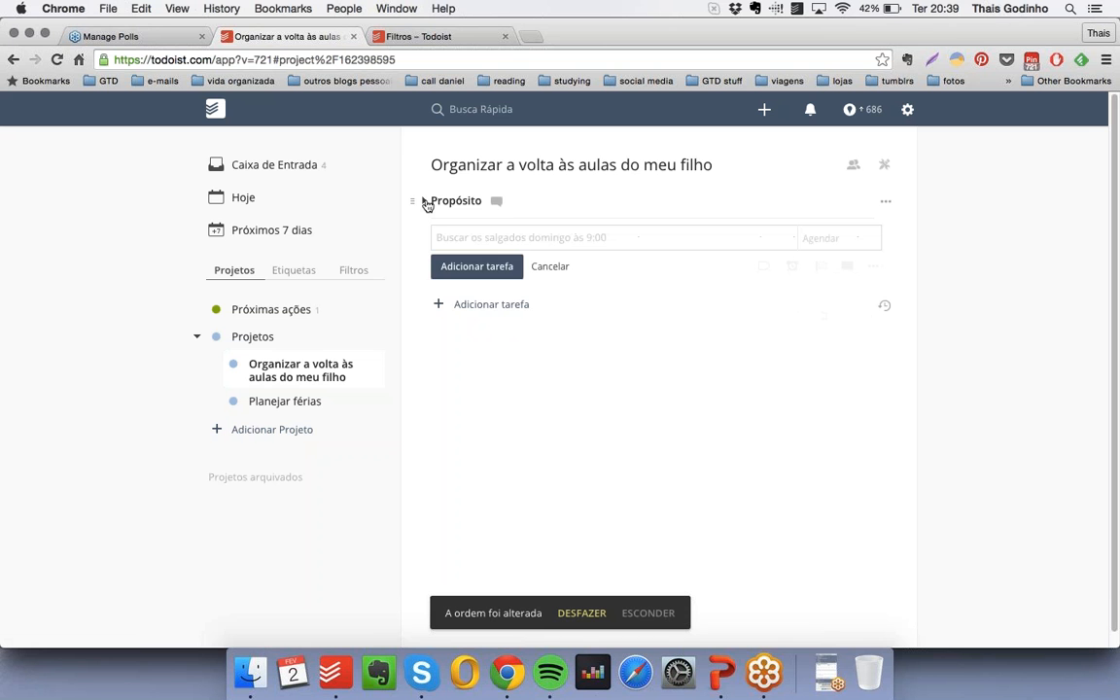
{"action": "left_click", "coordinate": [425, 201]}
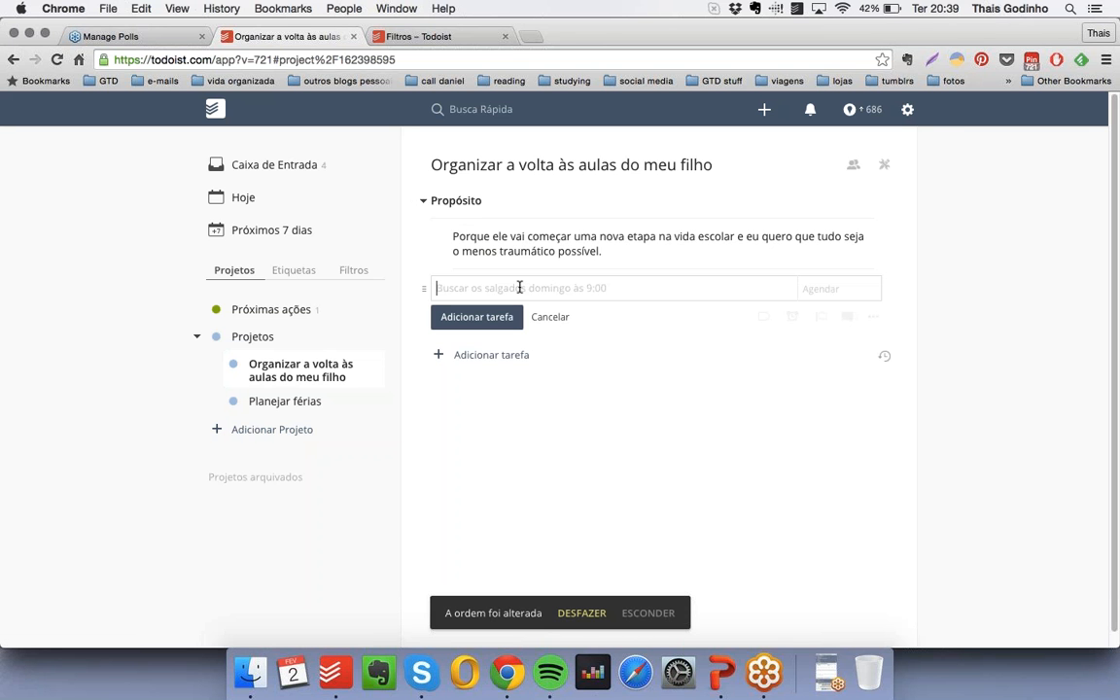
- Add a bold, checkbox-free heading "Próximas ações" below the purpose note in the project
{"action": "type", "text": "* !!Próximas aç"}
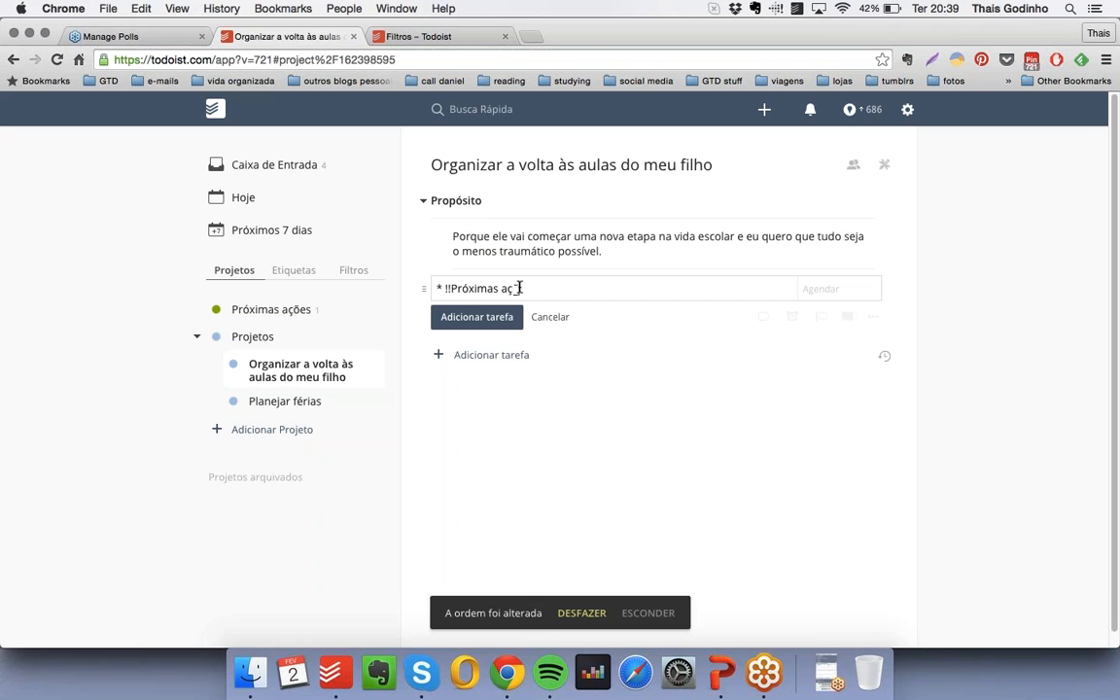
{"action": "type", "text": "ões!!"}
{"action": "key", "text": "Return"}
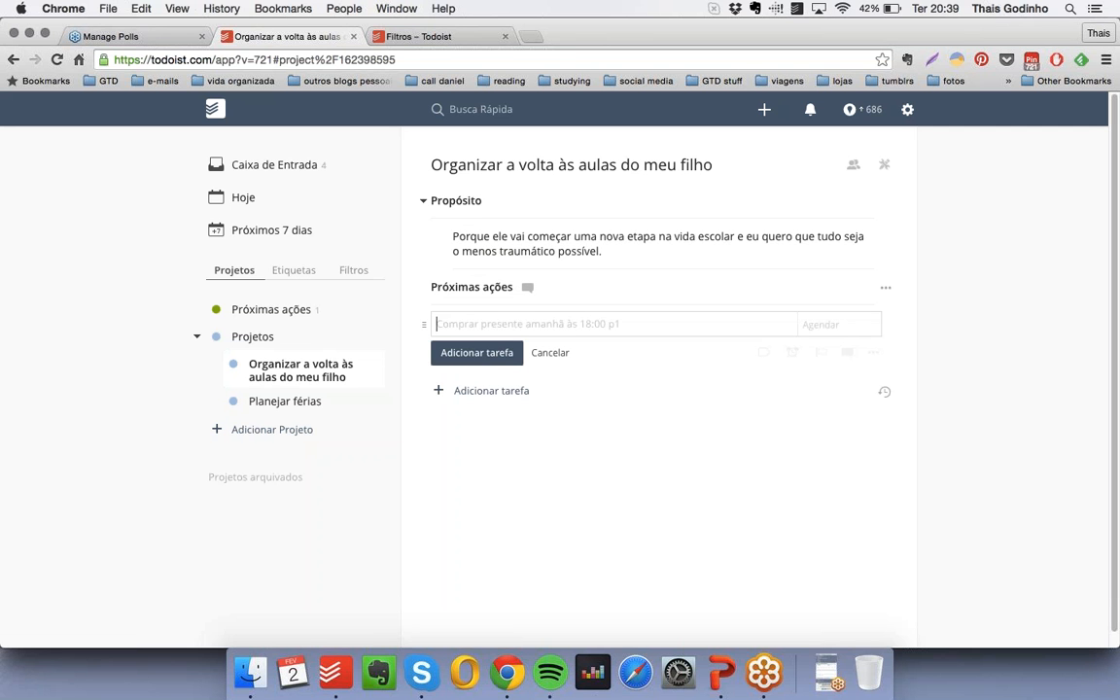
- Write a new task "Limpar a escrivaninha do quarto dele para fazer lição de casa" with the label "casa"
{"action": "type", "text": "impar a me"}
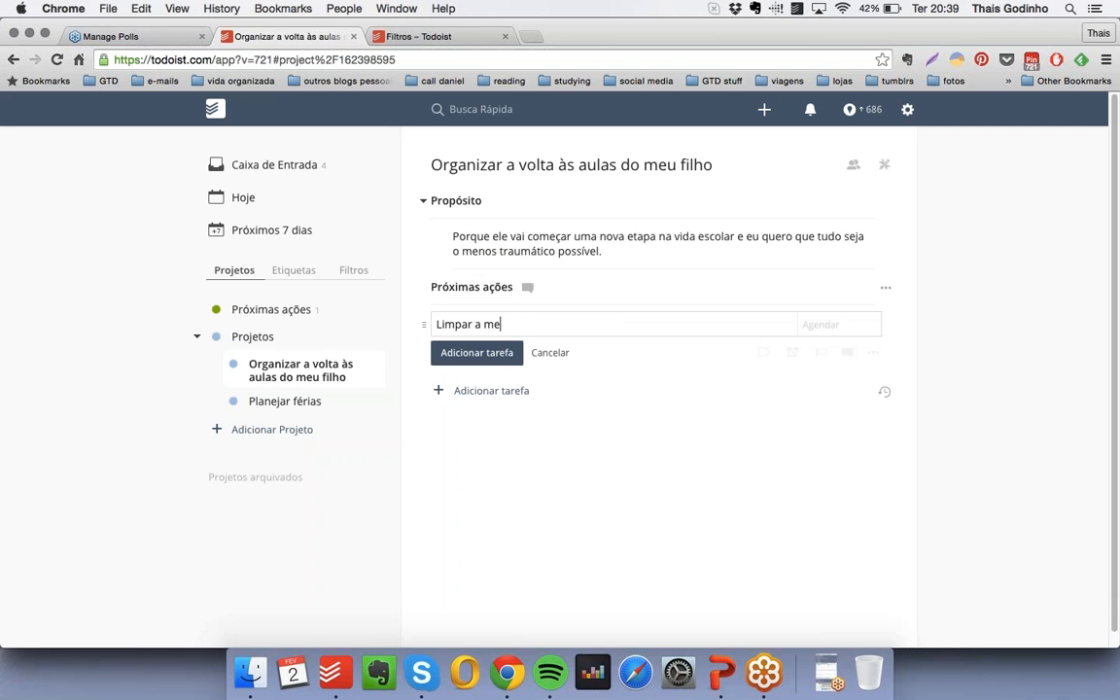
{"action": "key", "text": "BackSpace"}
{"action": "key", "text": "BackSpace"}
{"action": "type", "text": "escrivaninha do quar"}
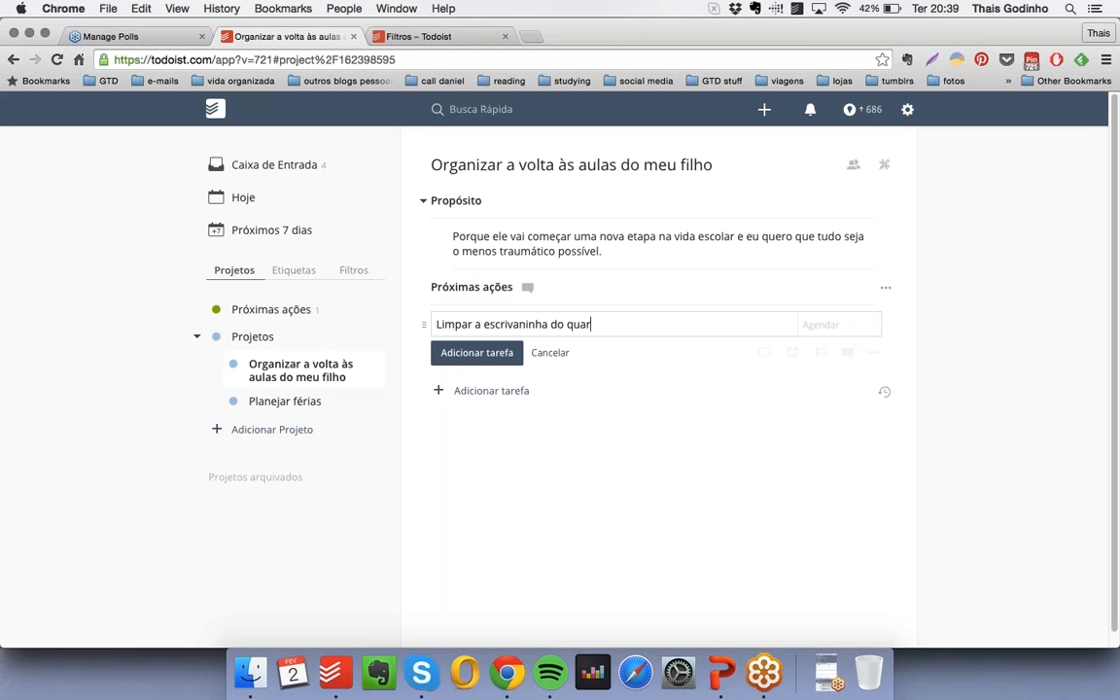
{"action": "type", "text": "to dele para fazer lição de casa"}
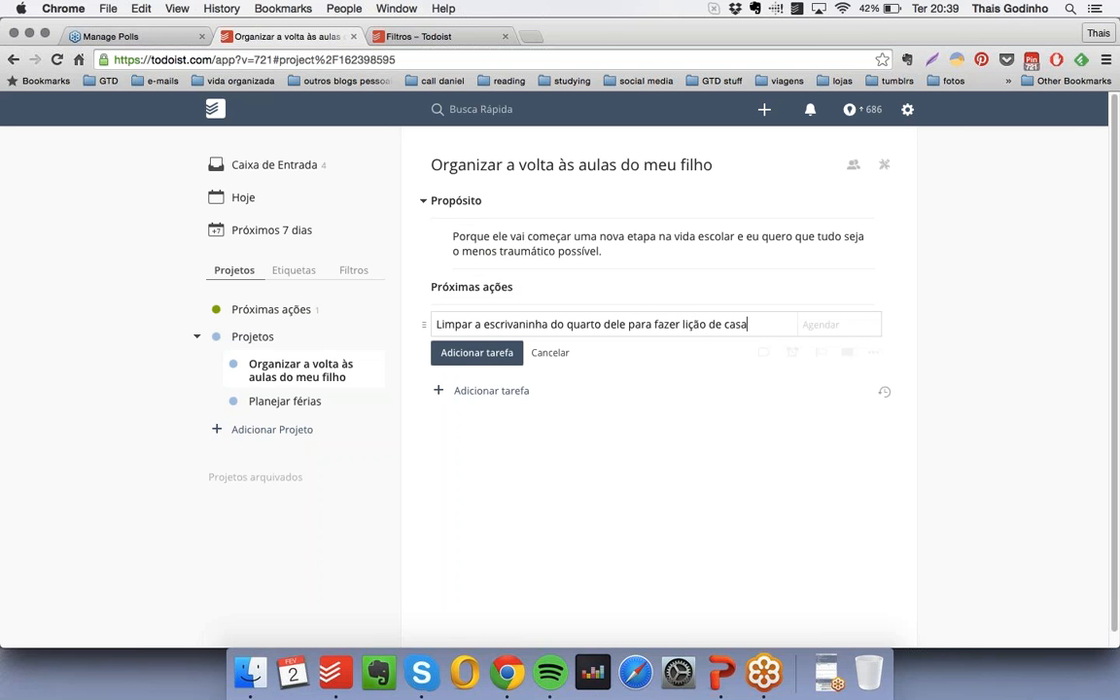
{"action": "left_click", "coordinate": [765, 355]}
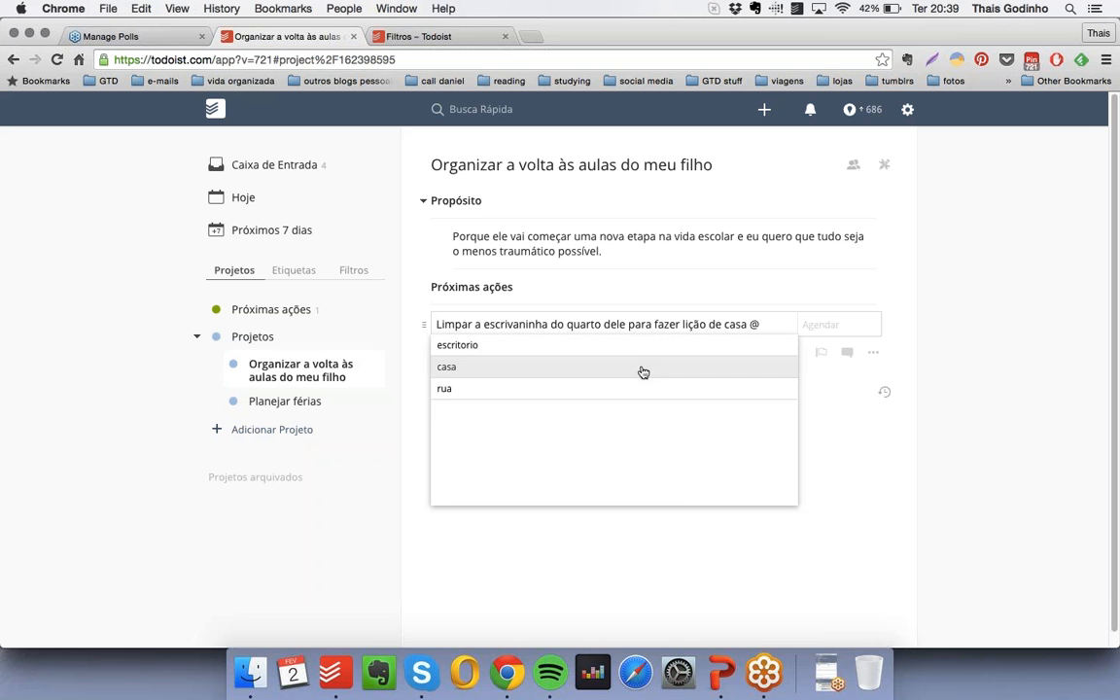
{"action": "left_click", "coordinate": [638, 370]}
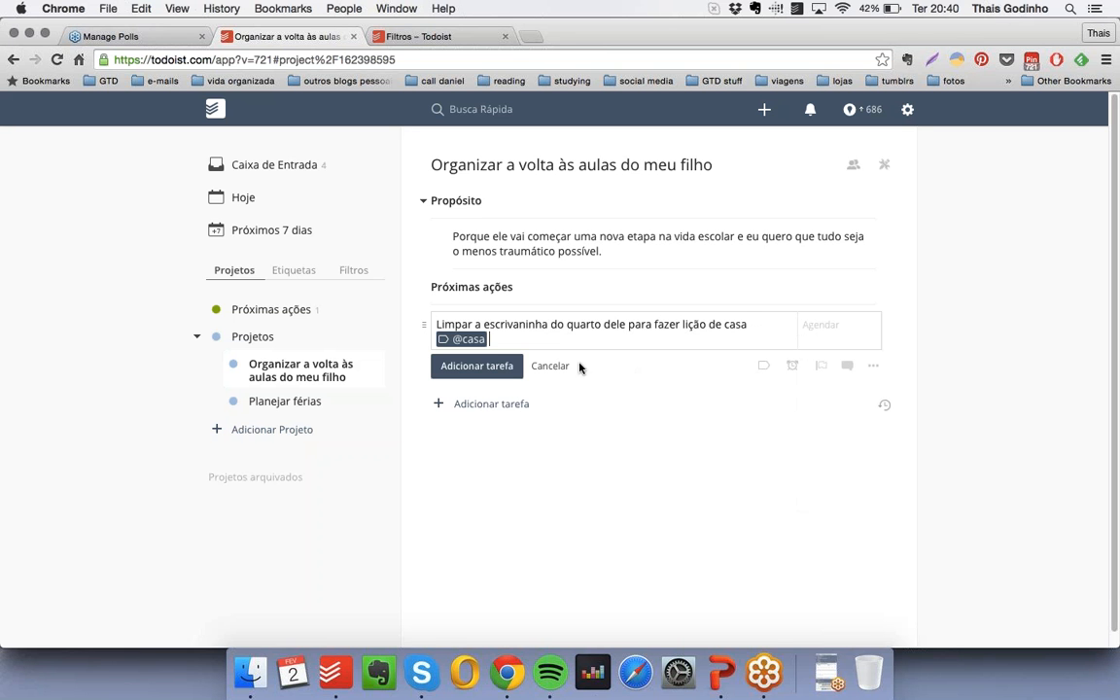
- Schedule the desk-cleaning task for 14 February 2016 and nest it under the "Próximas ações" heading
{"action": "left_click", "coordinate": [835, 330]}
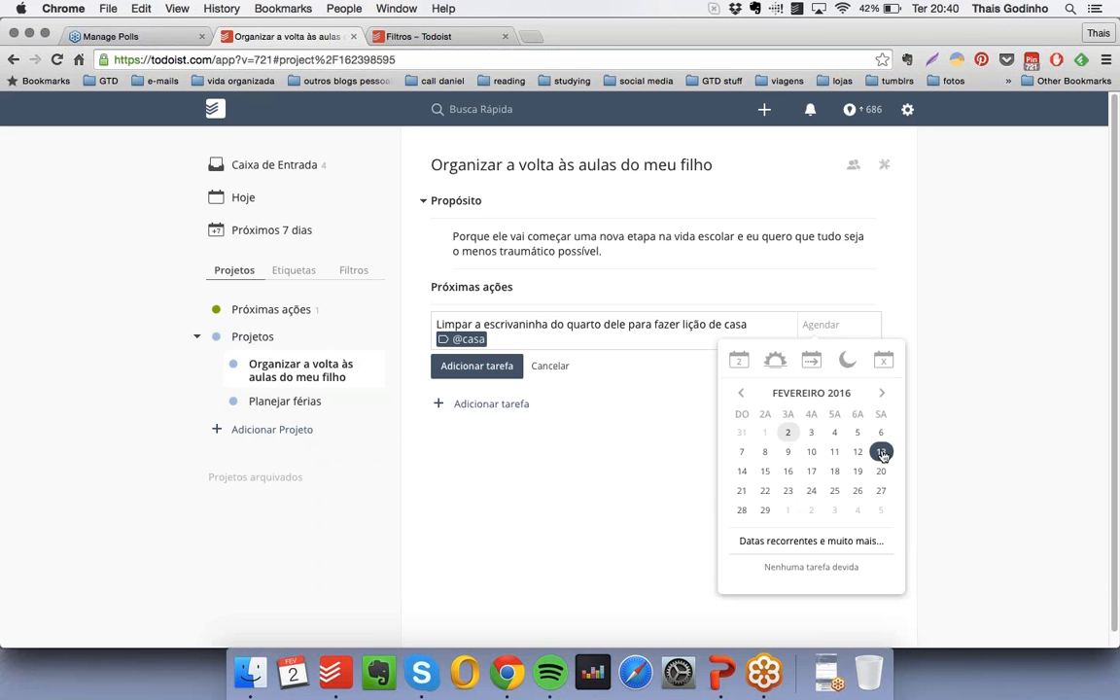
{"action": "left_click", "coordinate": [742, 471]}
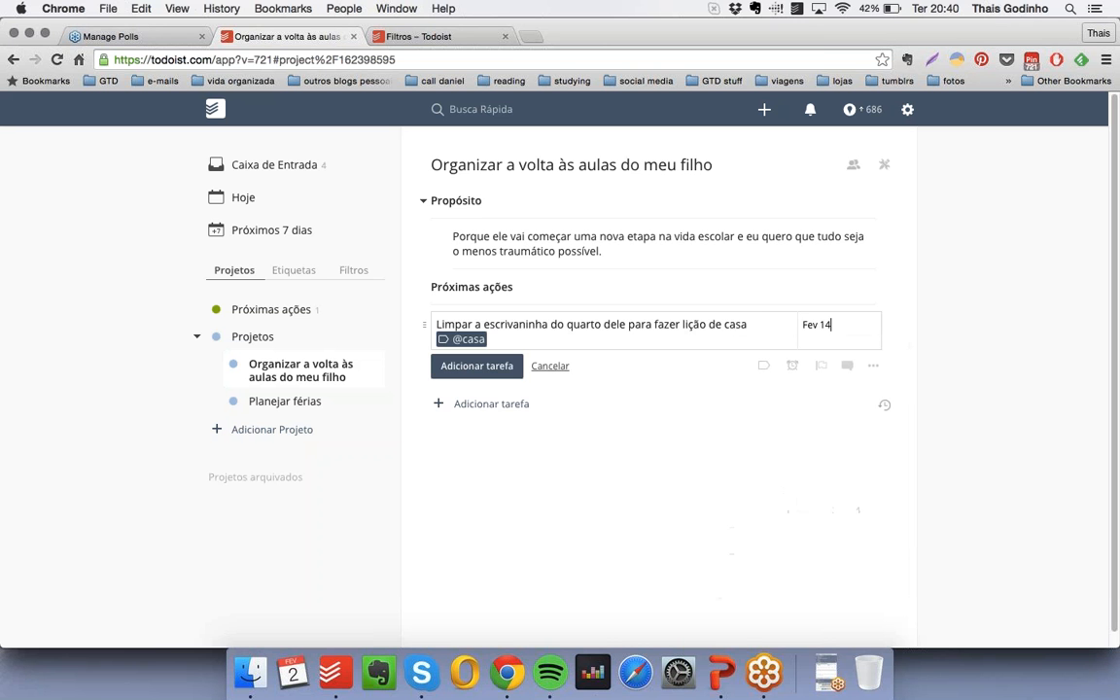
{"action": "left_click", "coordinate": [480, 367]}
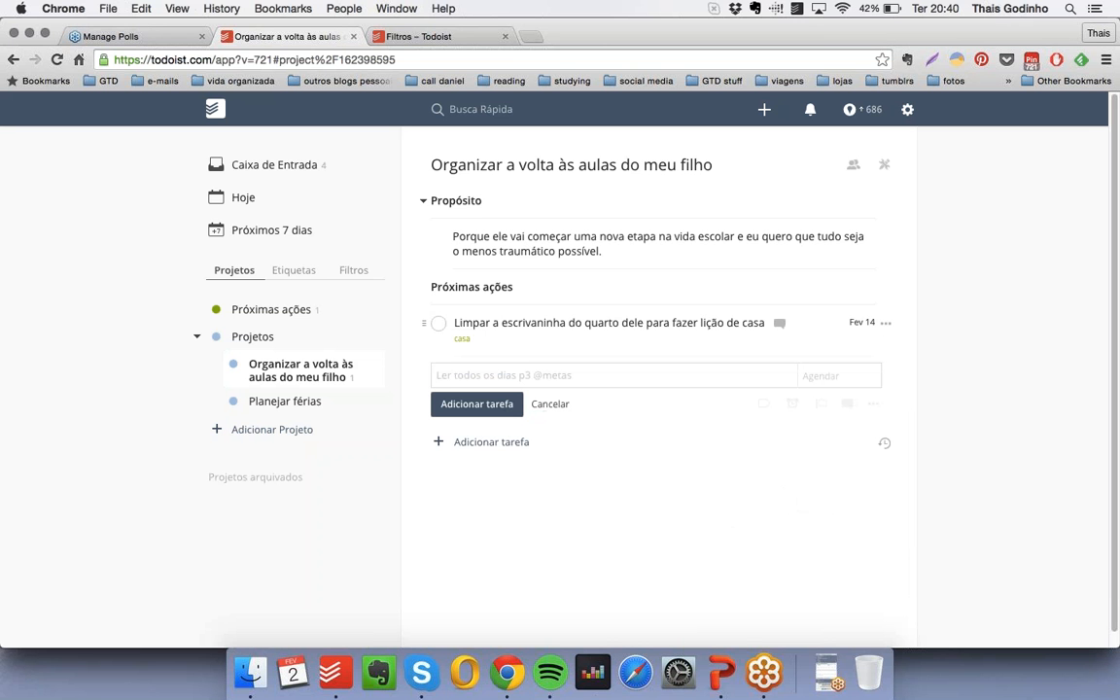
{"action": "left_click_drag", "start_coordinate": [420, 324], "coordinate": [450, 324]}
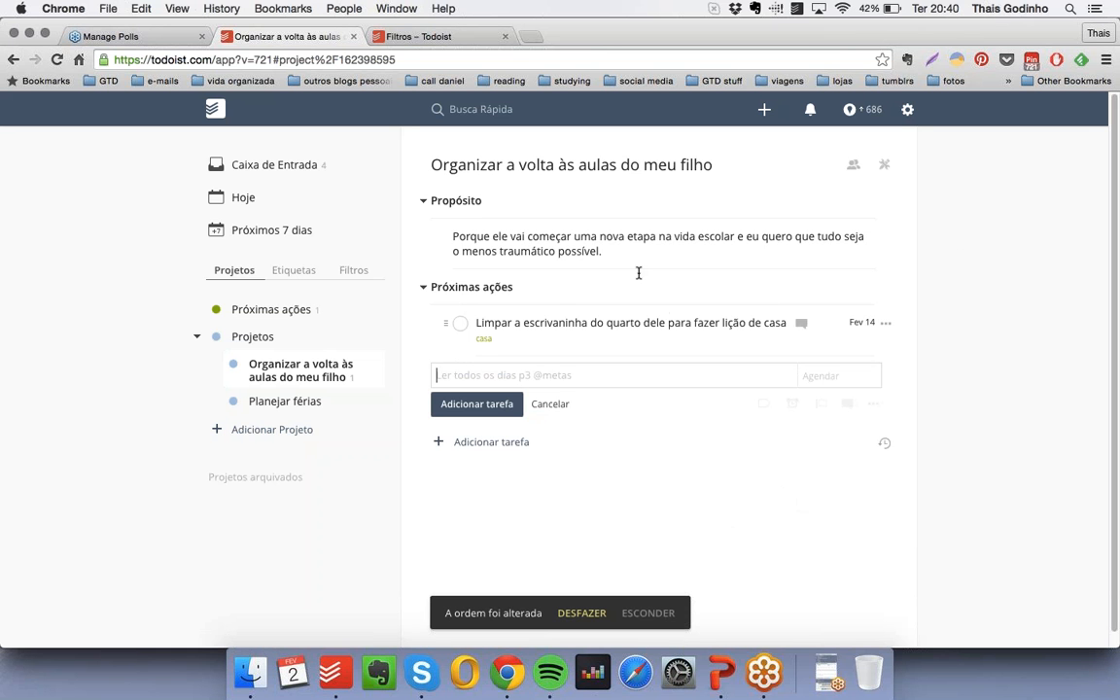
- Collapse the "Propósito" and "Próximas ações" headings so their nested items are hidden
{"action": "left_click", "coordinate": [423, 200]}
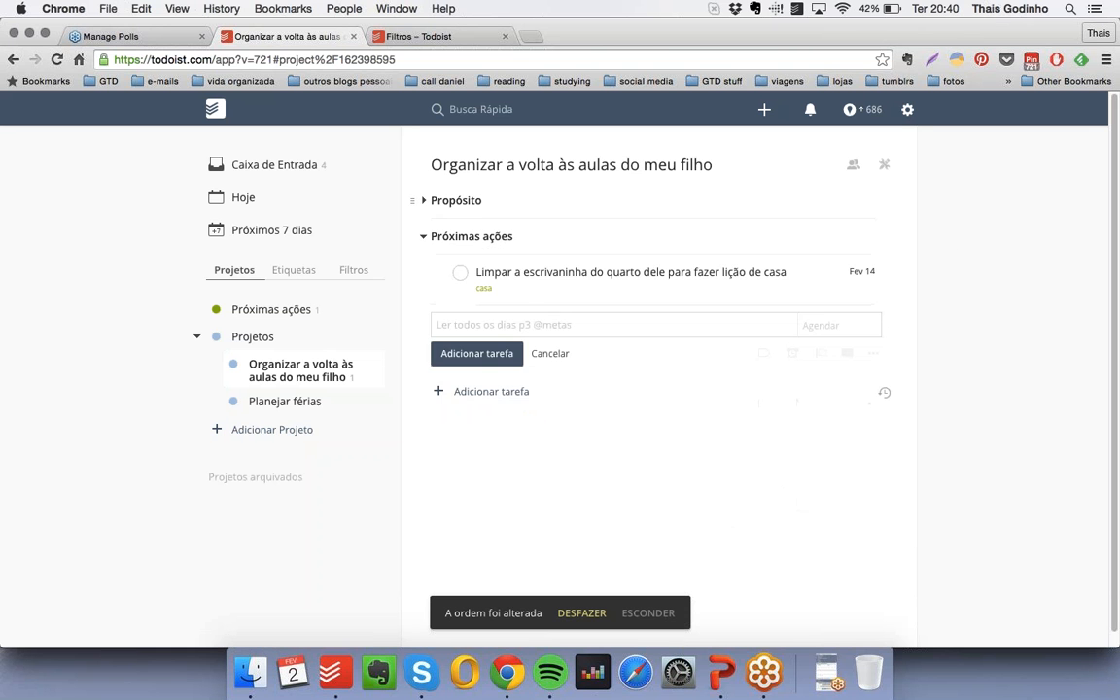
{"action": "left_click", "coordinate": [423, 237]}
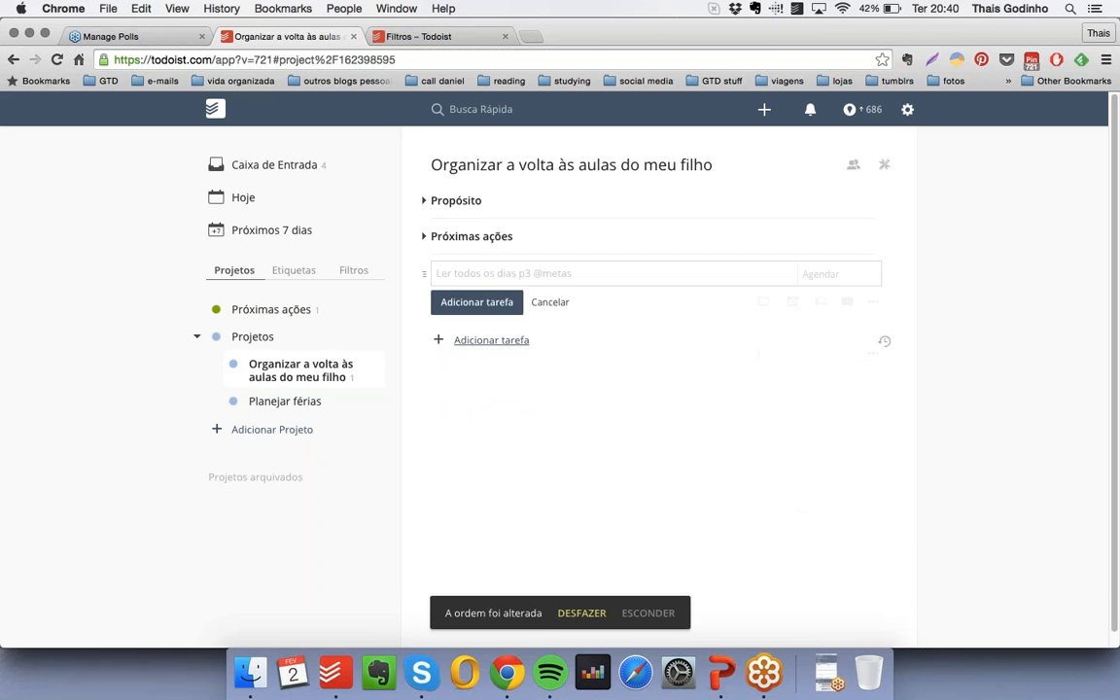
{"action": "left_click", "coordinate": [423, 237]}
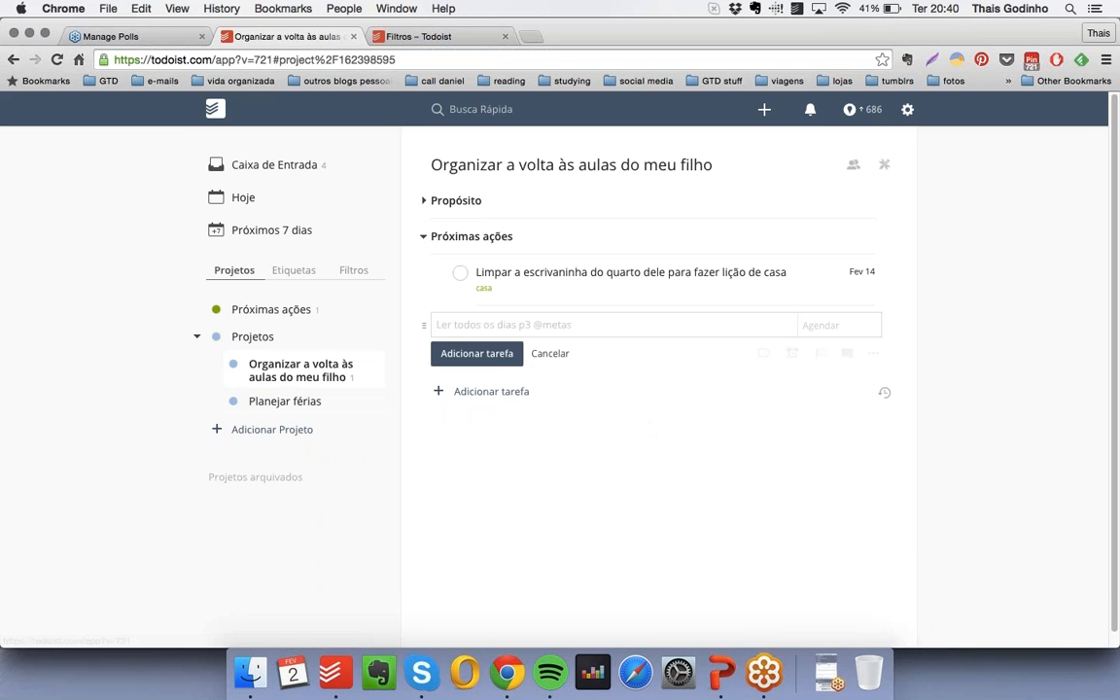
{"action": "left_click", "coordinate": [423, 238]}
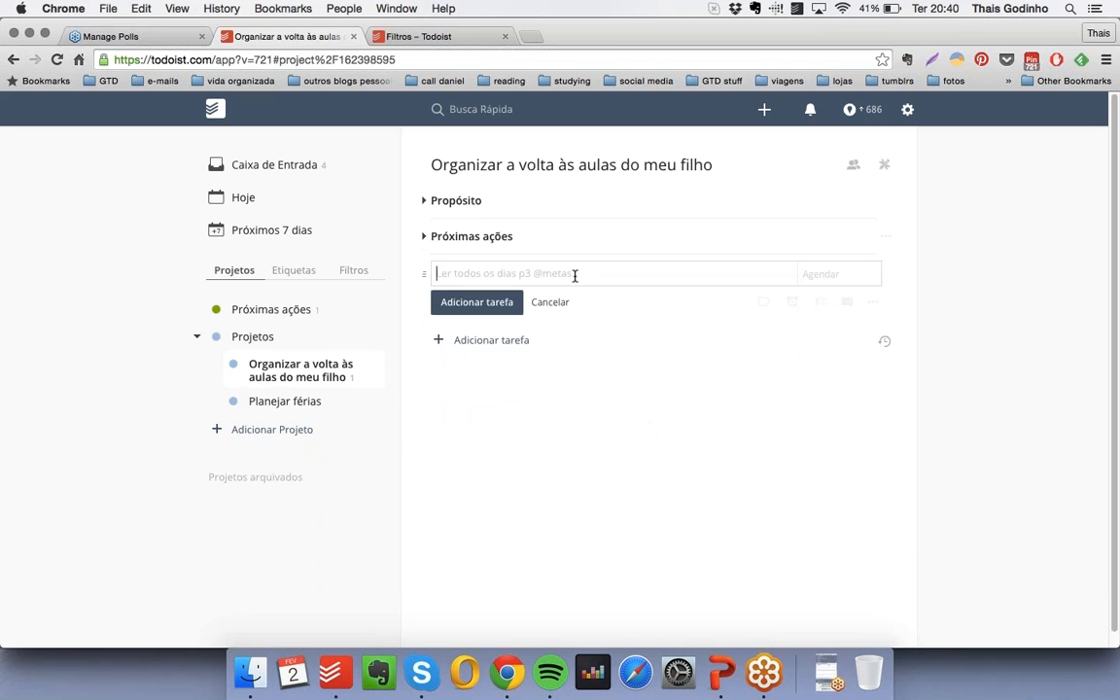
- Add a bold, checkbox-free heading "Resultado desejado" and move it above "Propósito" in the project
{"action": "type", "text": "* !!Resultado desejado!!"}
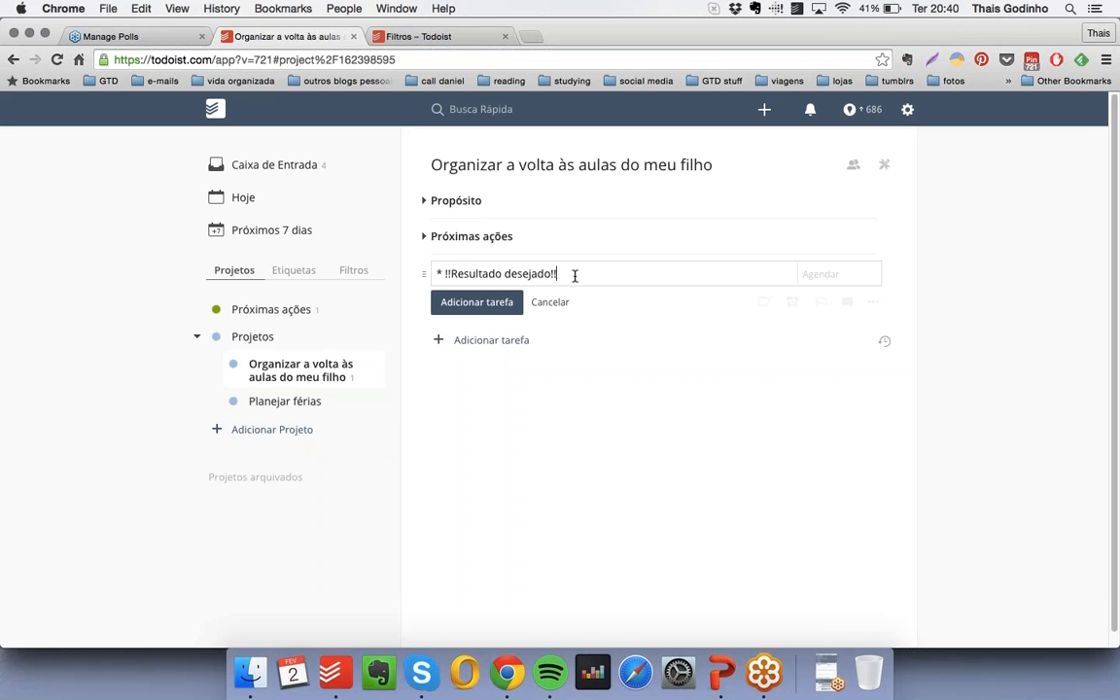
{"action": "key", "text": "Return"}
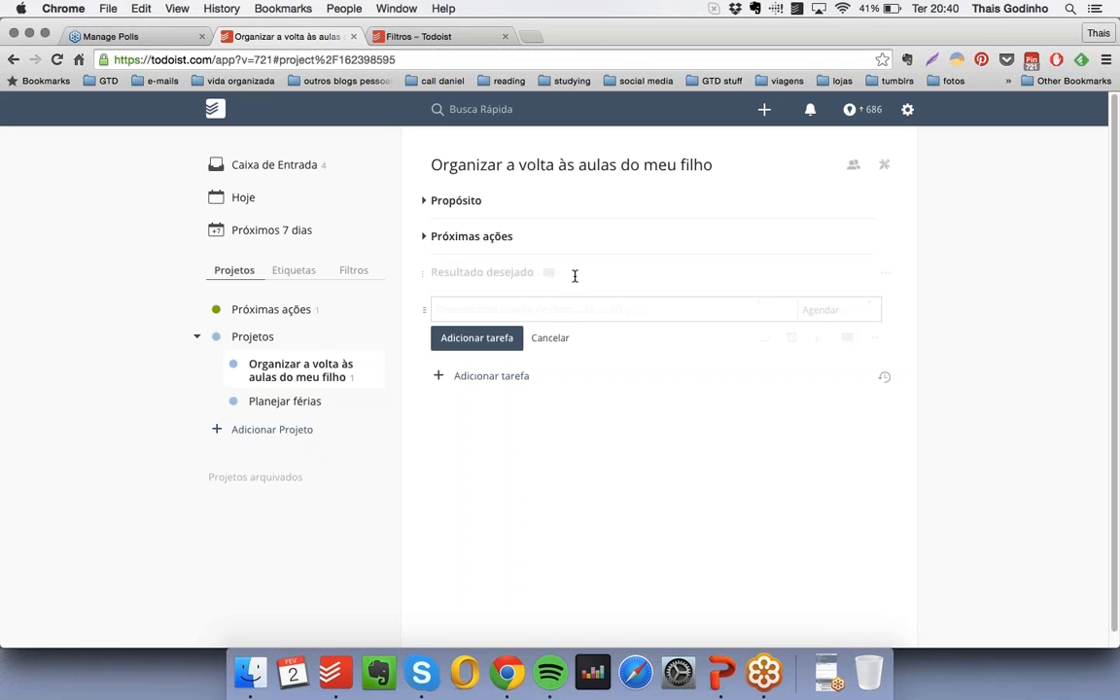
{"action": "left_click_drag", "start_coordinate": [424, 270], "coordinate": [422, 198]}
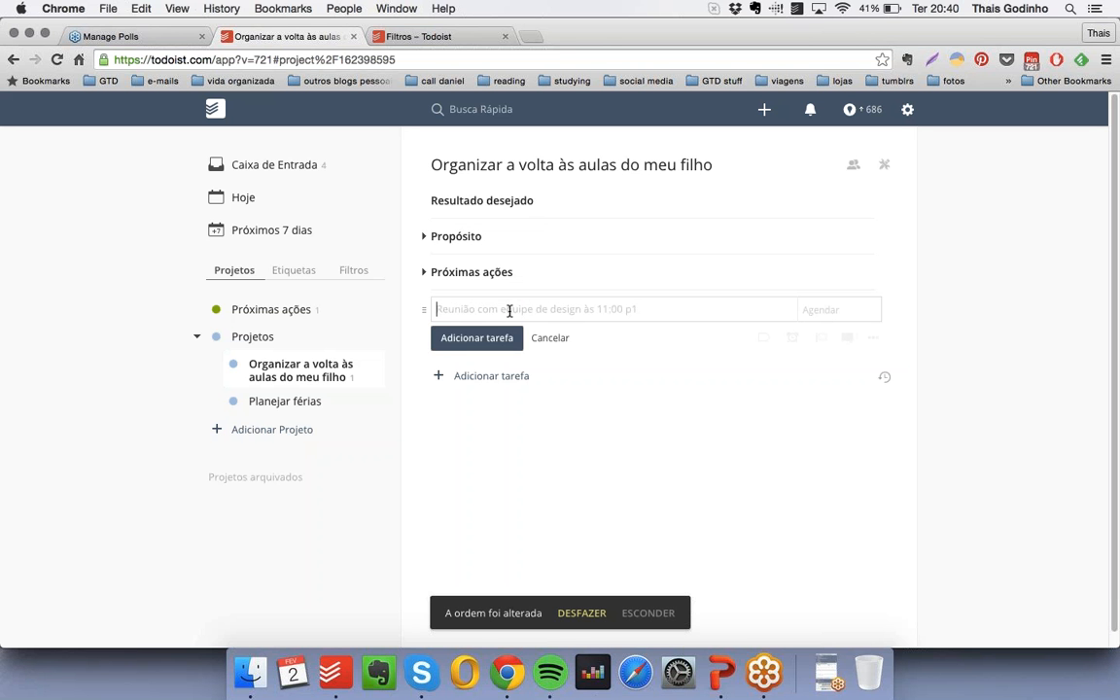
- Add a bold, checkbox-free heading "Organização" at the end of the project
{"action": "type", "text": "* !!O"}
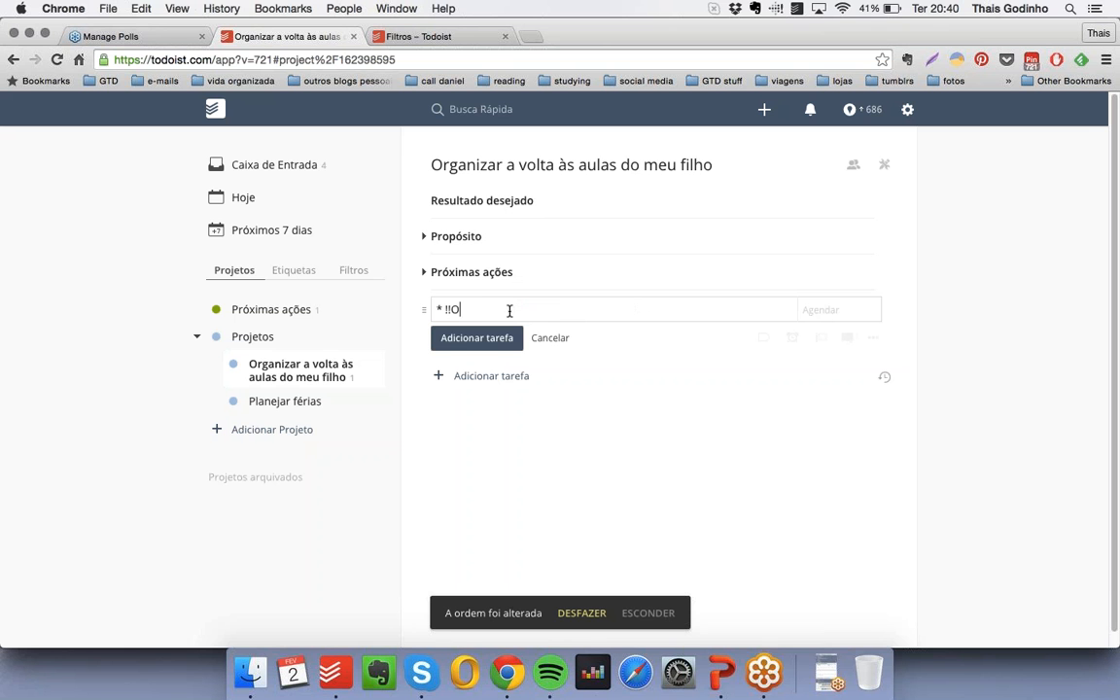
{"action": "type", "text": "rganização!!"}
{"action": "key", "text": "Return"}
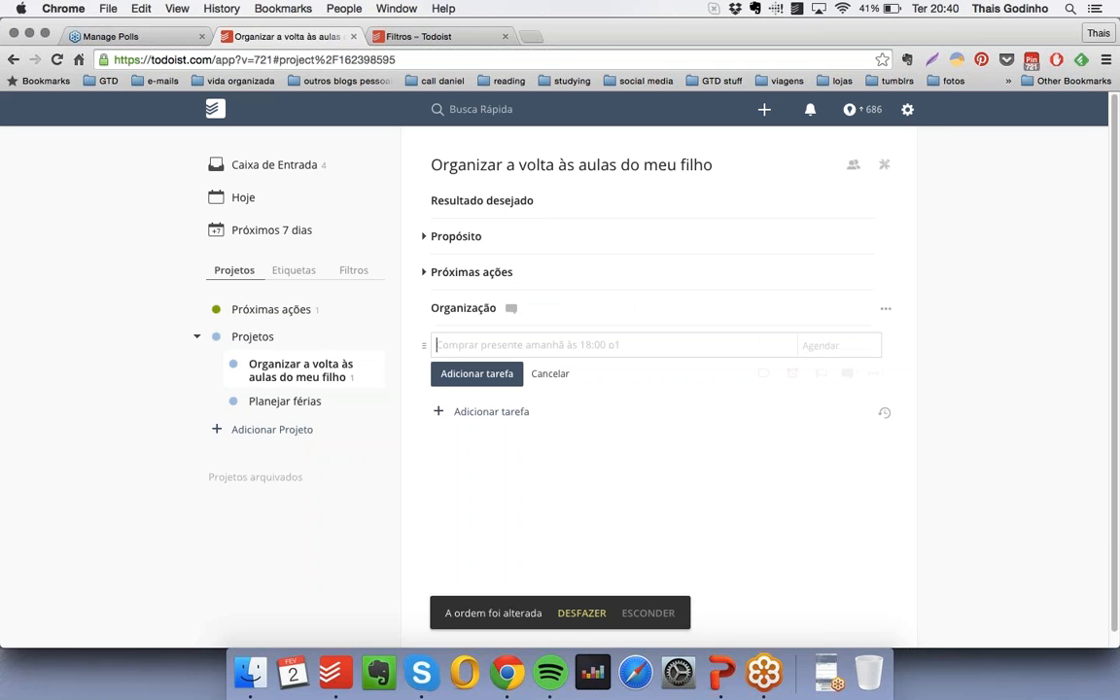
- Add a checkbox-free item "Arrumar o quarto dele" and nest it under "Organização"
{"action": "type", "text": "*"}
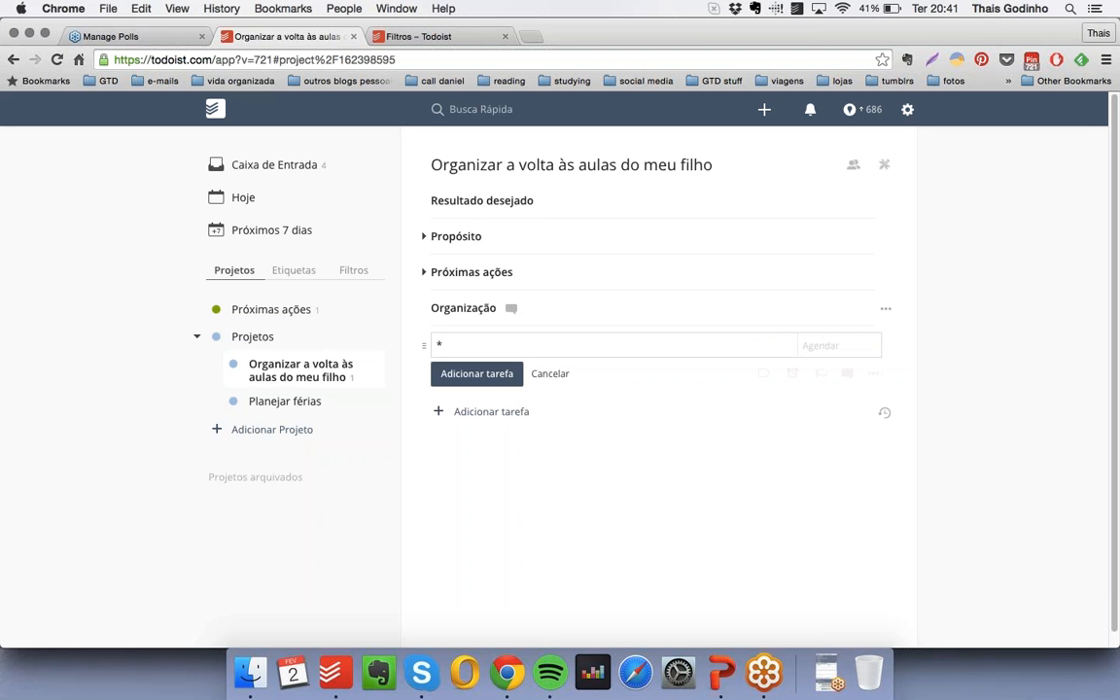
{"action": "type", "text": " Arrumar o quarto dele"}
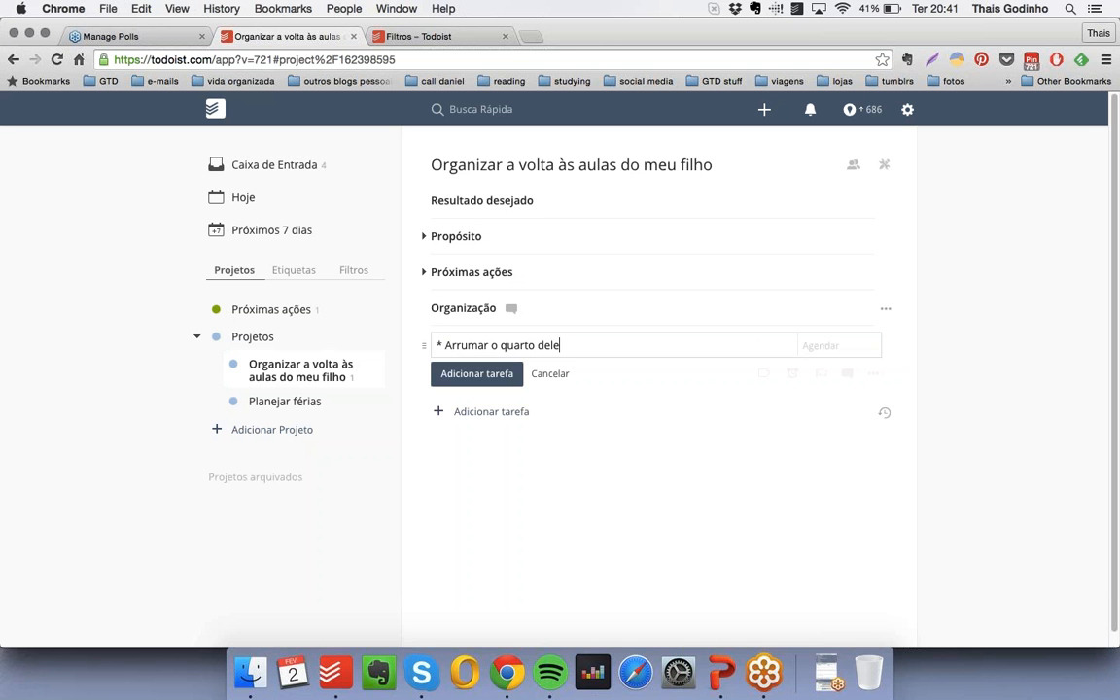
{"action": "key", "text": "Return"}
{"action": "left_click_drag", "start_coordinate": [425, 341], "coordinate": [444, 339]}
- Add checkbox-free items "Comprar o material" and "Comprar uniforme", each nested under "Organização"
{"action": "type", "text": "Comp"}
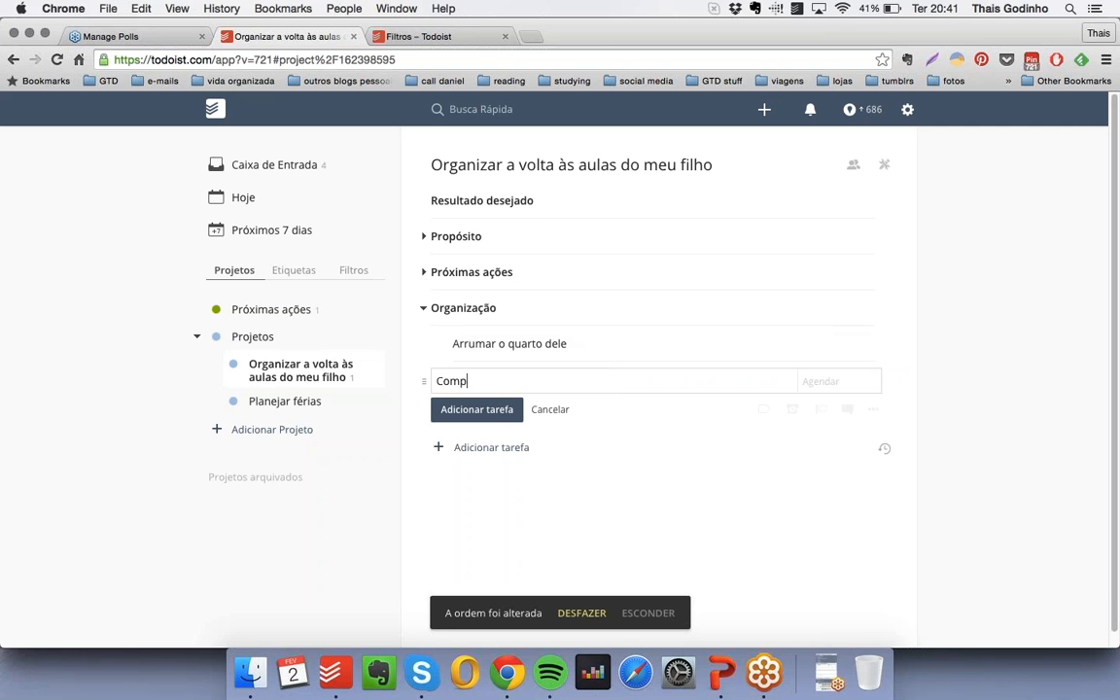
{"action": "type", "text": "rar o material"}
{"action": "key", "text": "Return"}
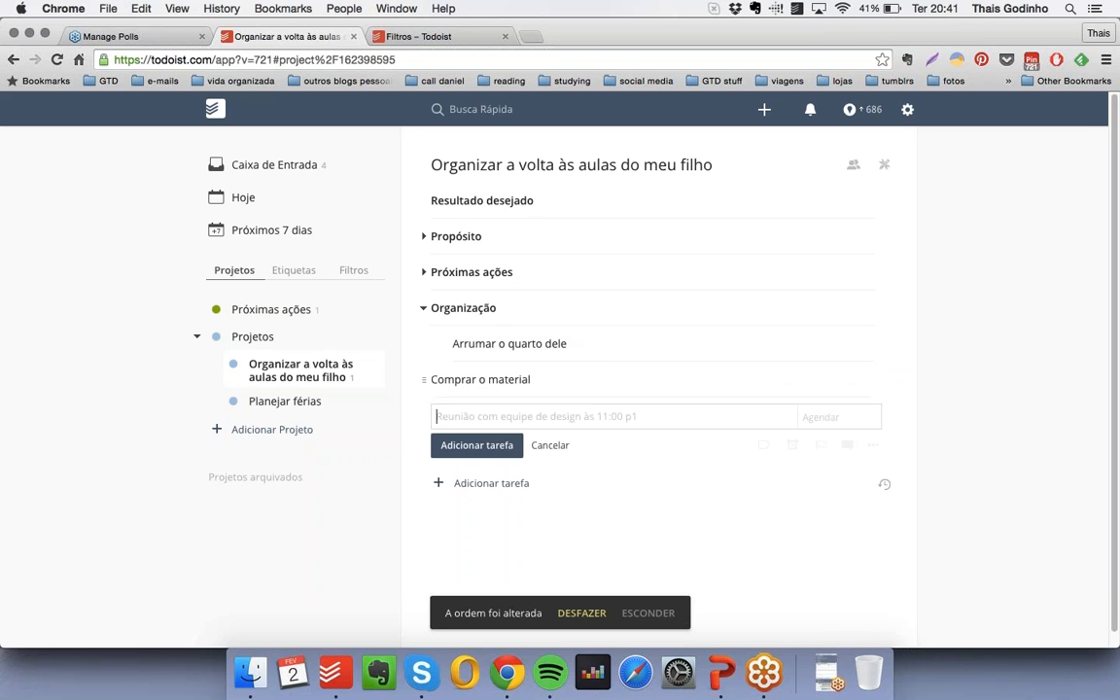
{"action": "left_click_drag", "start_coordinate": [439, 379], "coordinate": [453, 380]}
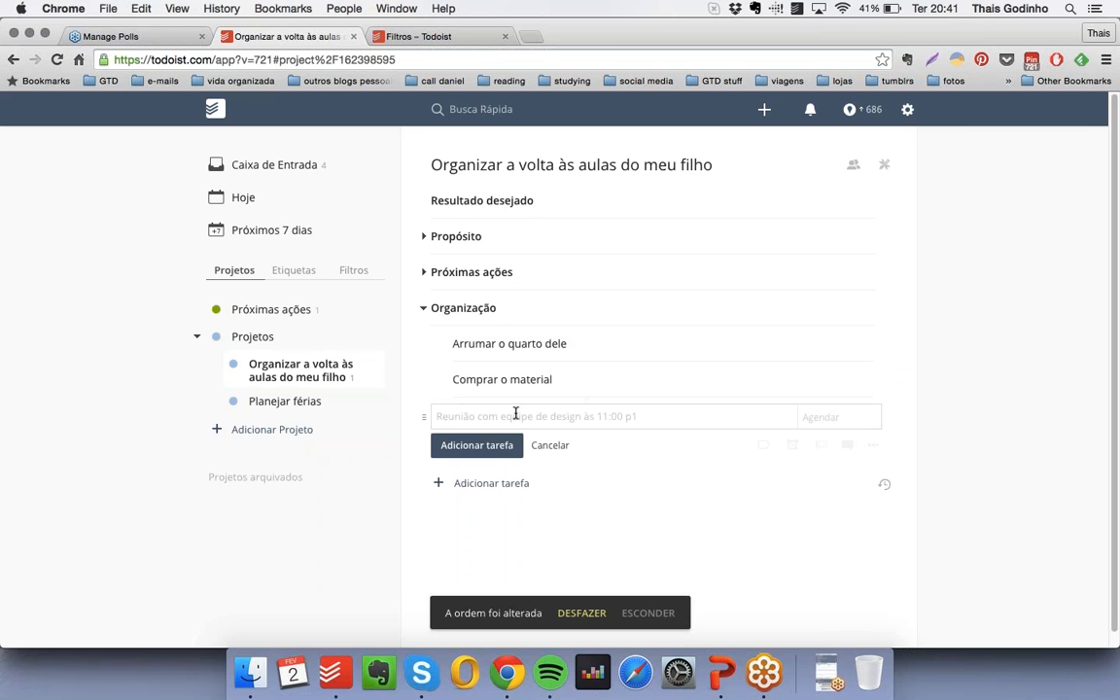
{"action": "type", "text": "* Comprar "}
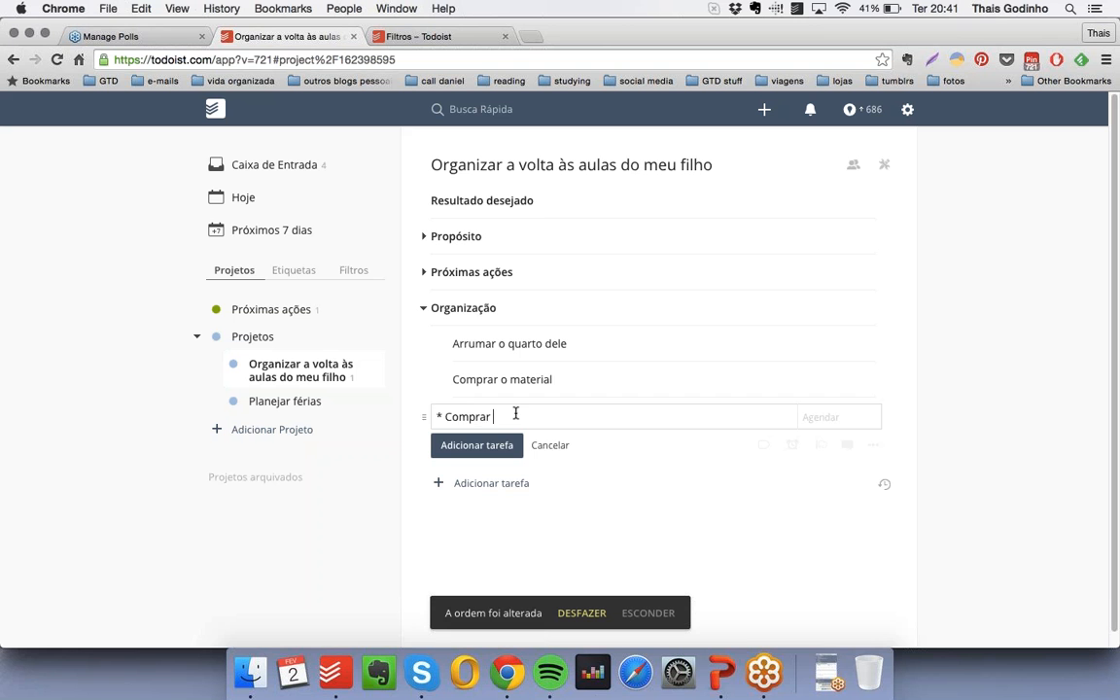
{"action": "type", "text": "uniforme"}
{"action": "key", "text": "Return"}
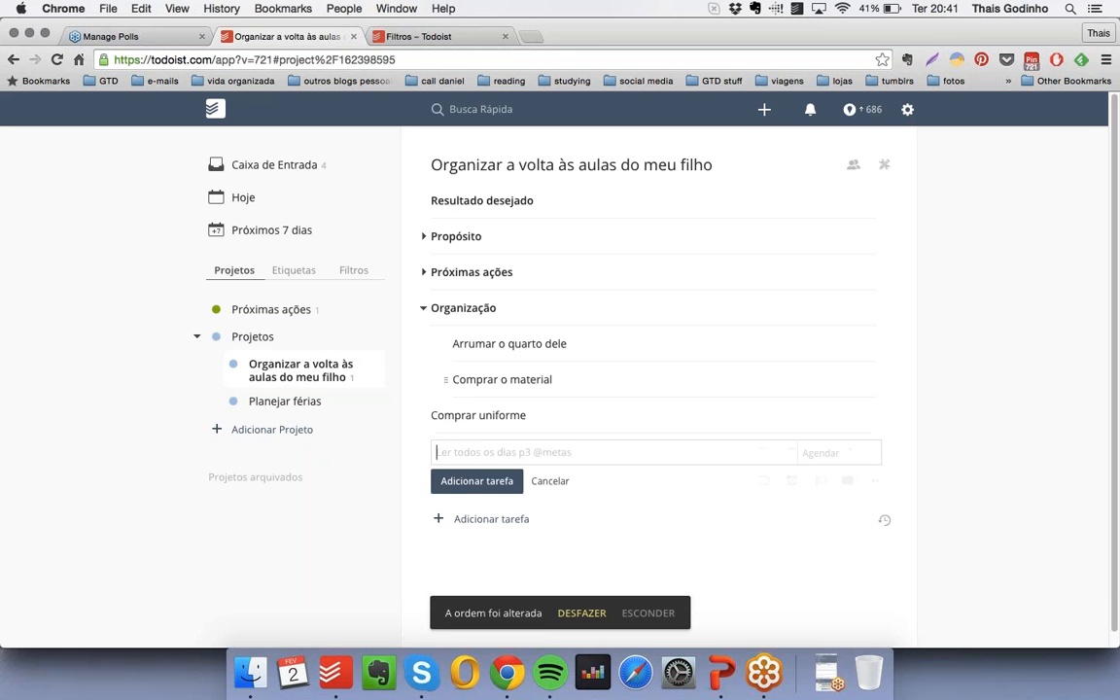
{"action": "left_click_drag", "start_coordinate": [430, 415], "coordinate": [457, 416]}
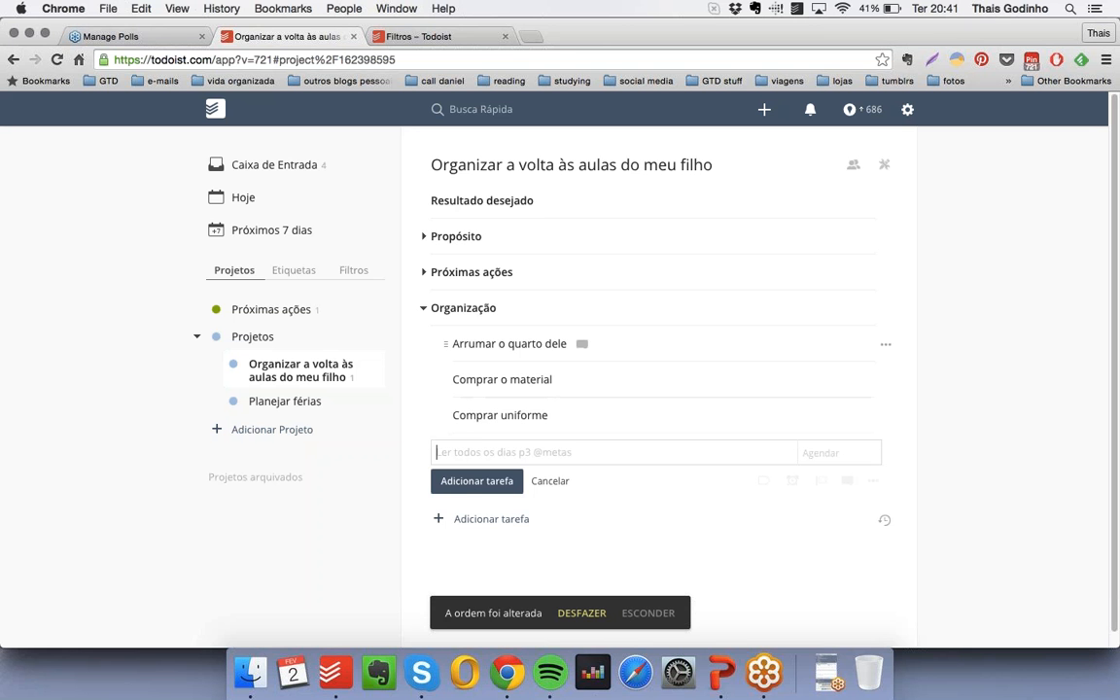
- Move the collapsed "Organização" group above "Próximas ações" and expand both groups
{"action": "left_click", "coordinate": [424, 309]}
{"action": "left_click_drag", "start_coordinate": [412, 302], "coordinate": [411, 263]}
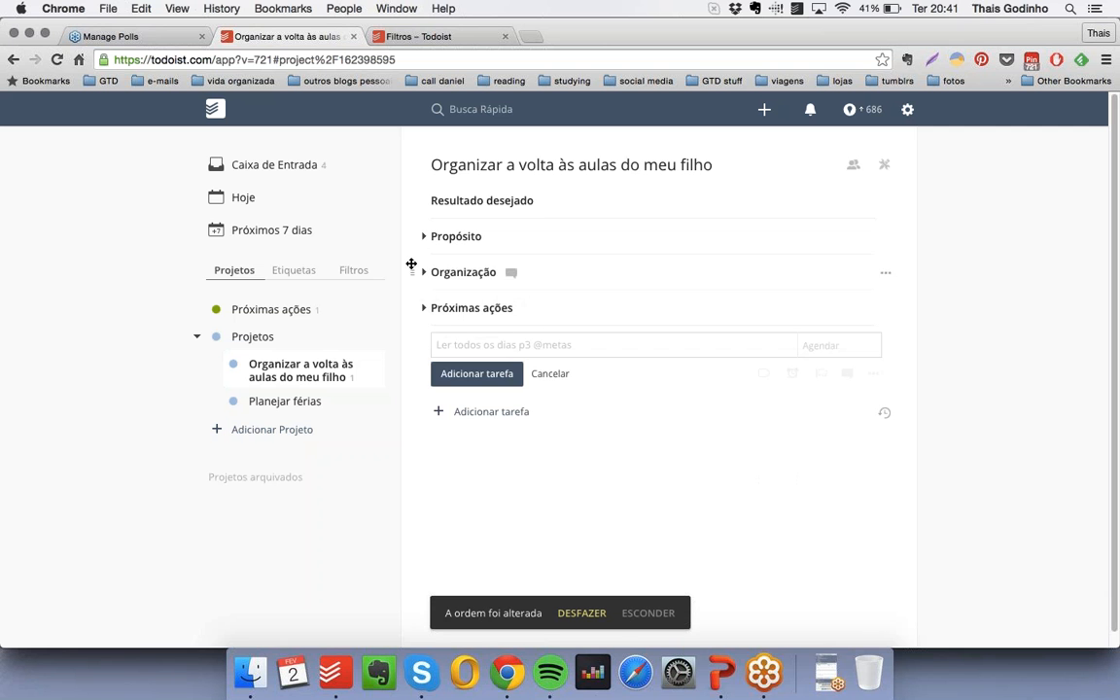
{"action": "left_click", "coordinate": [424, 307]}
{"action": "left_click", "coordinate": [423, 273]}
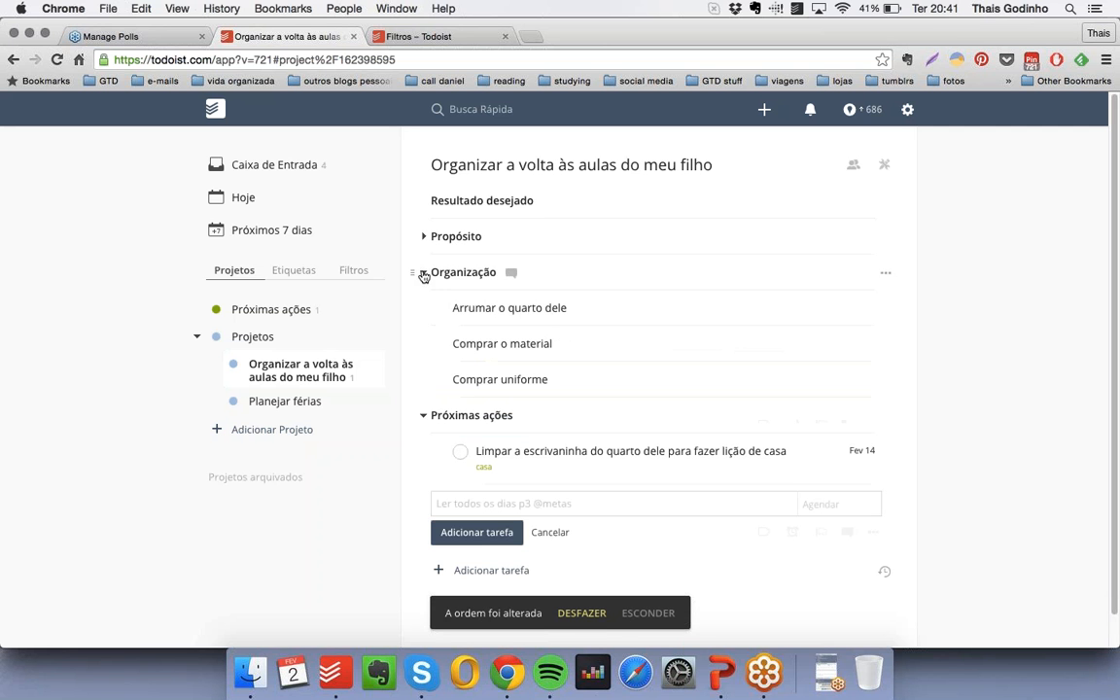
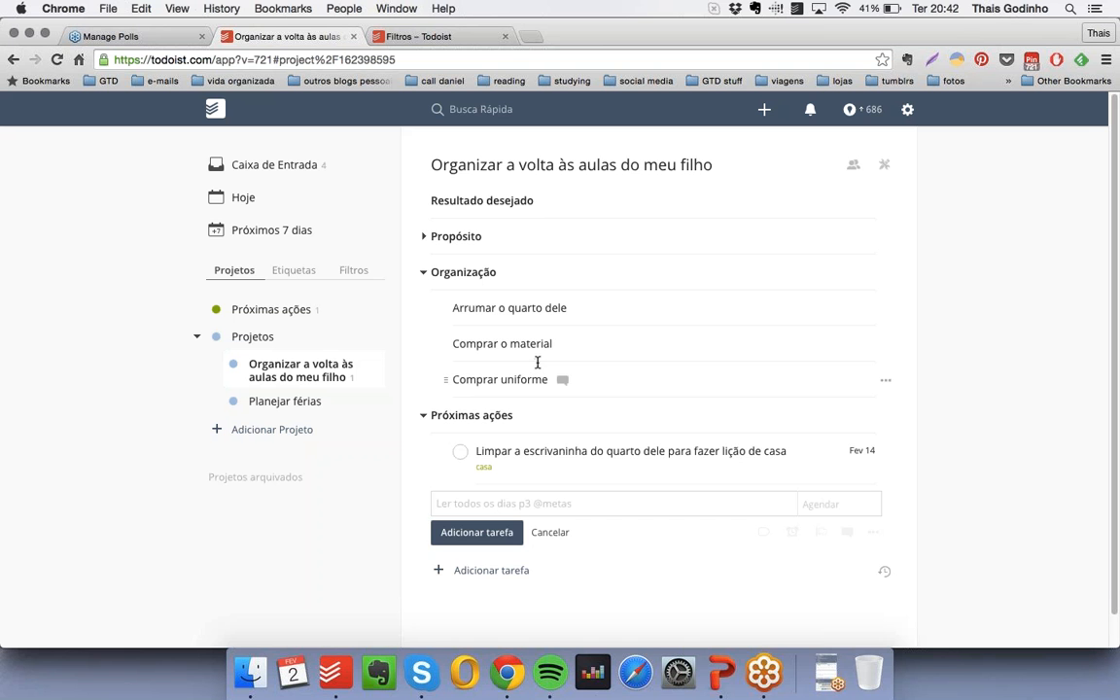
- Collapse the "Organização" and "Próximas ações" groups and add a bold, checkbox-free heading "Brainstorm" at the end of the project
{"action": "left_click", "coordinate": [424, 276]}
{"action": "left_click", "coordinate": [425, 311]}
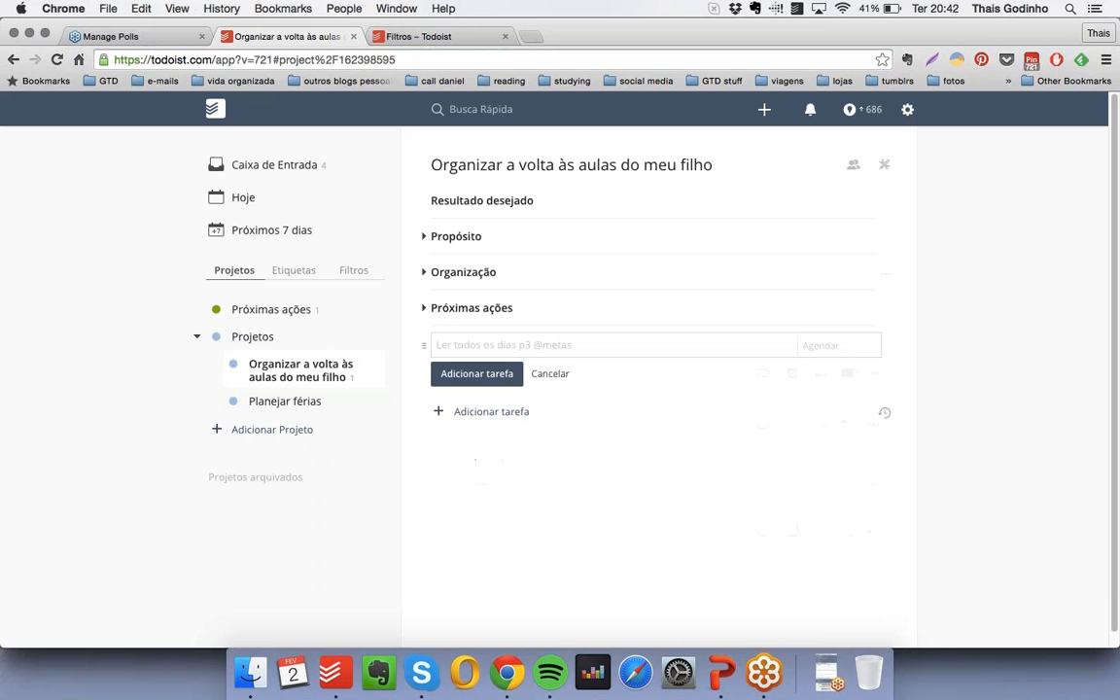
{"action": "type", "text": "* !!Brainstorm!!"}
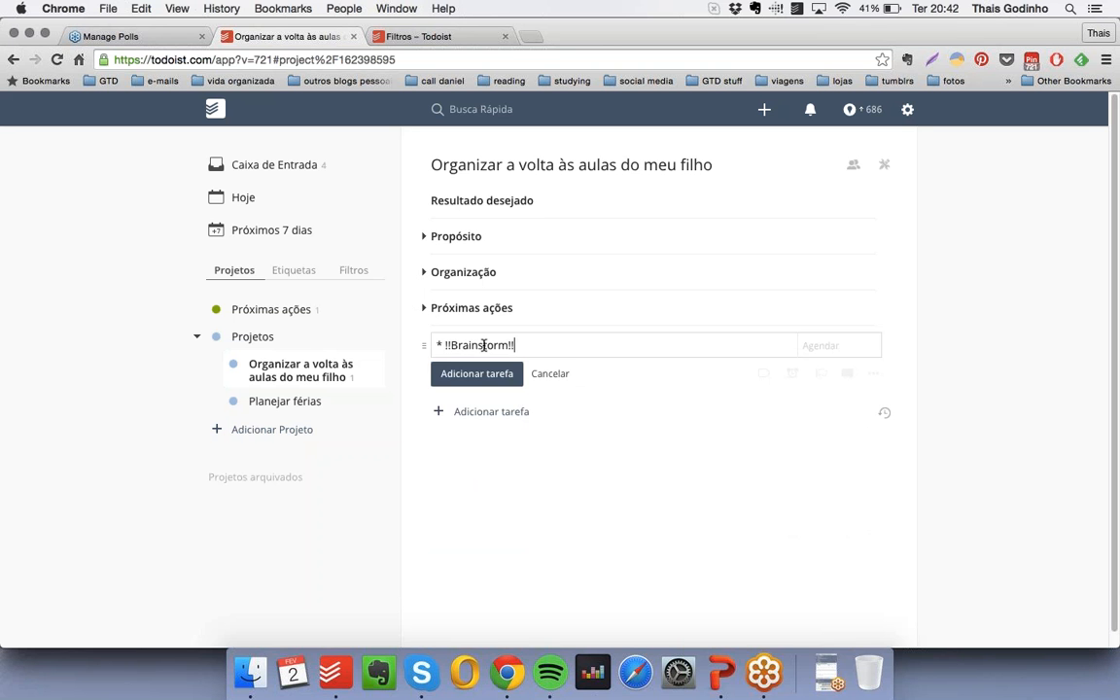
{"action": "key", "text": "Return"}
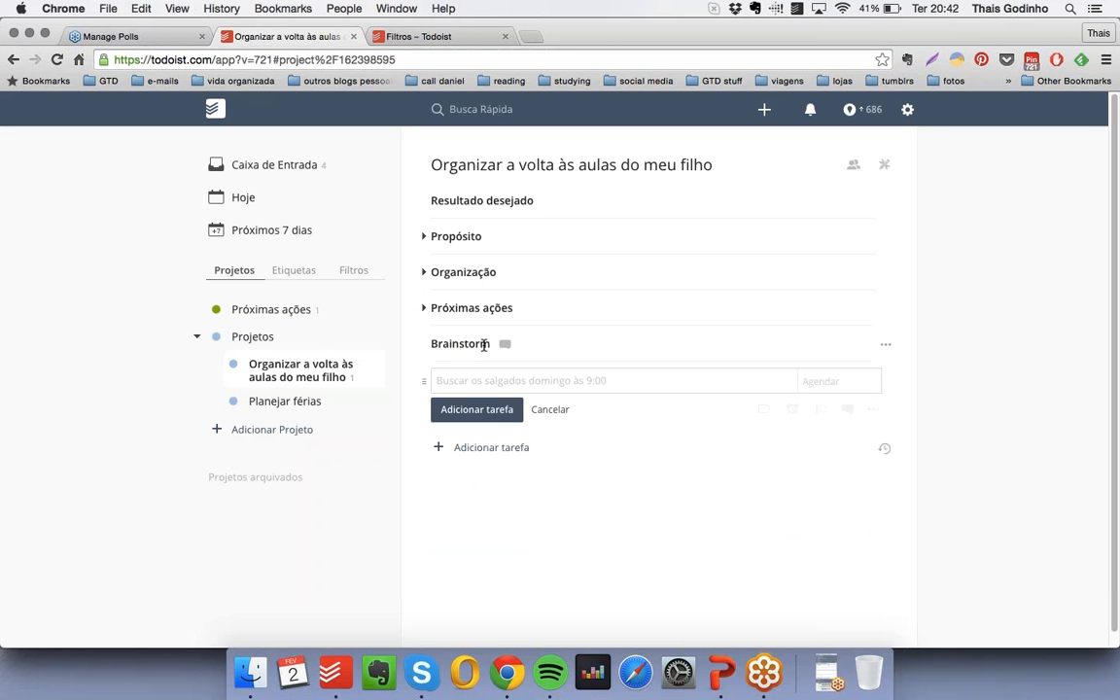
- Add a checkbox-free, undated item "Seria legal ter uma luminária em formato de minions" nested under "Brainstorm", and move the collapsed group above "Organização"
{"action": "type", "text": "* Seria "}
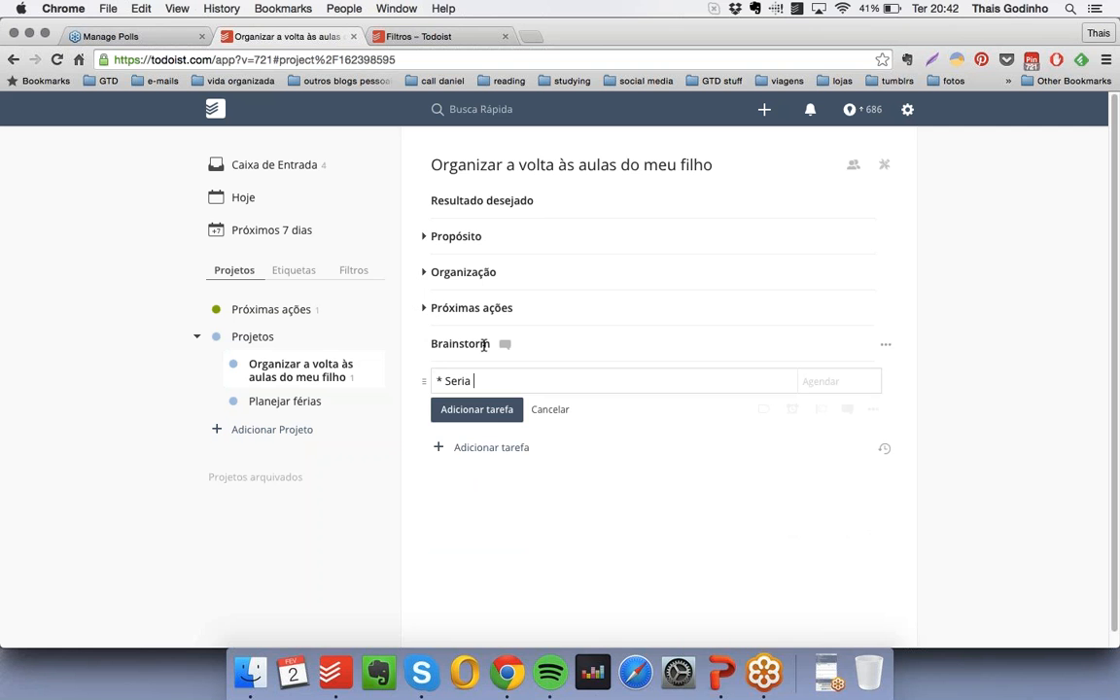
{"action": "type", "text": "legal ter uma luminári"}
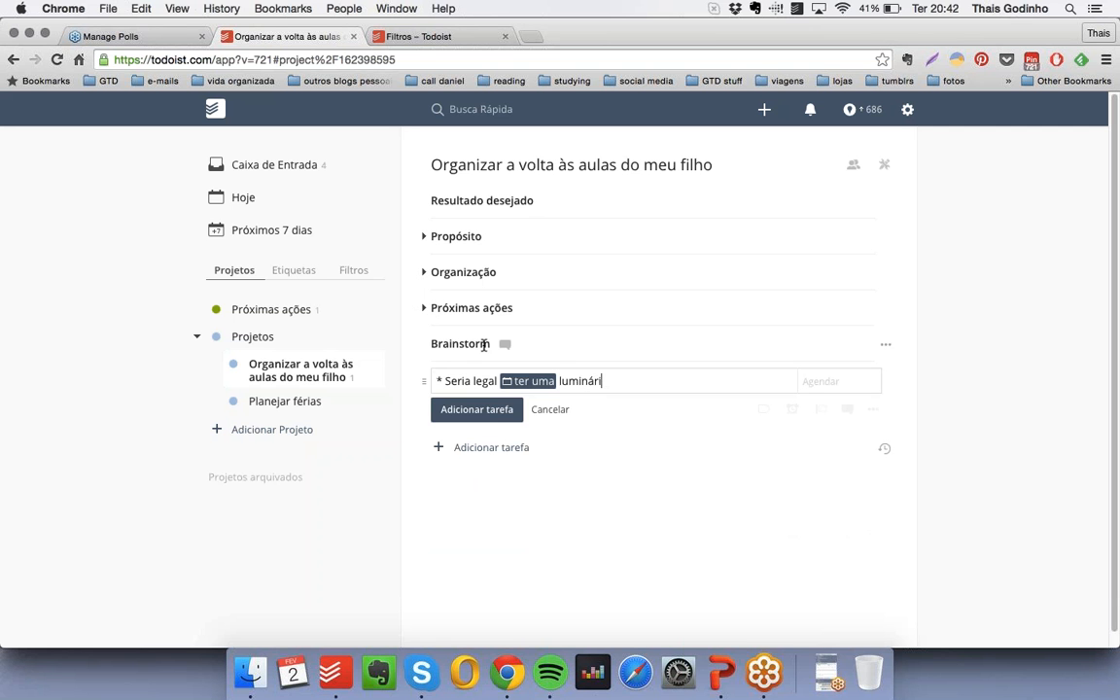
{"action": "type", "text": "a em formato de minions"}
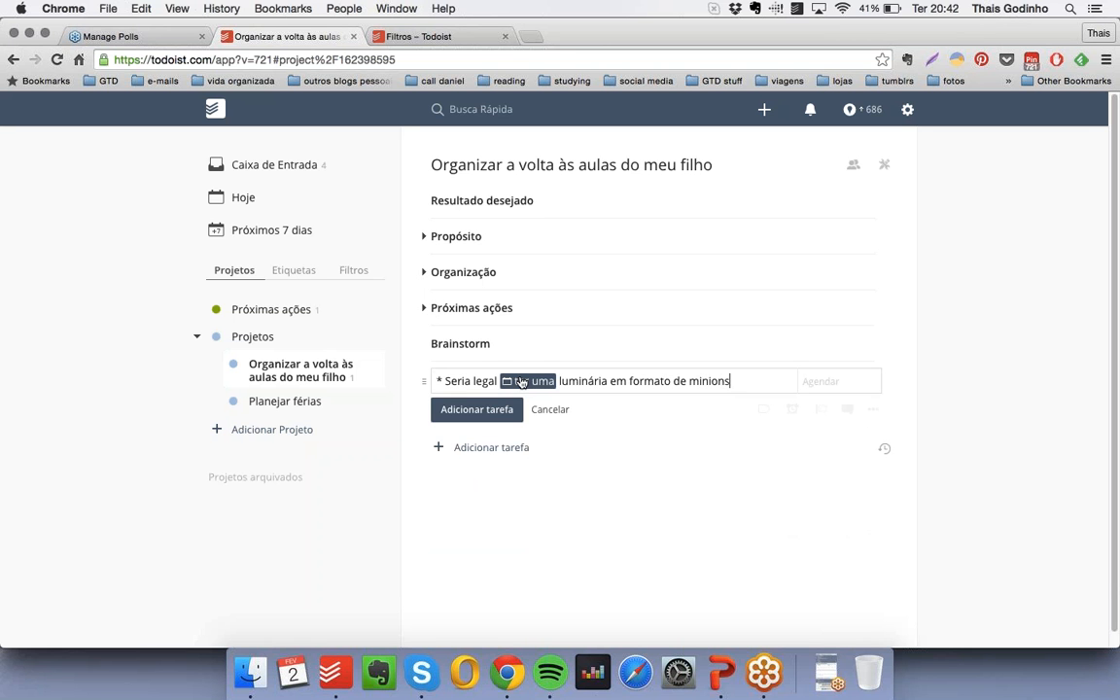
{"action": "left_click", "coordinate": [521, 382]}
{"action": "left_click", "coordinate": [477, 409]}
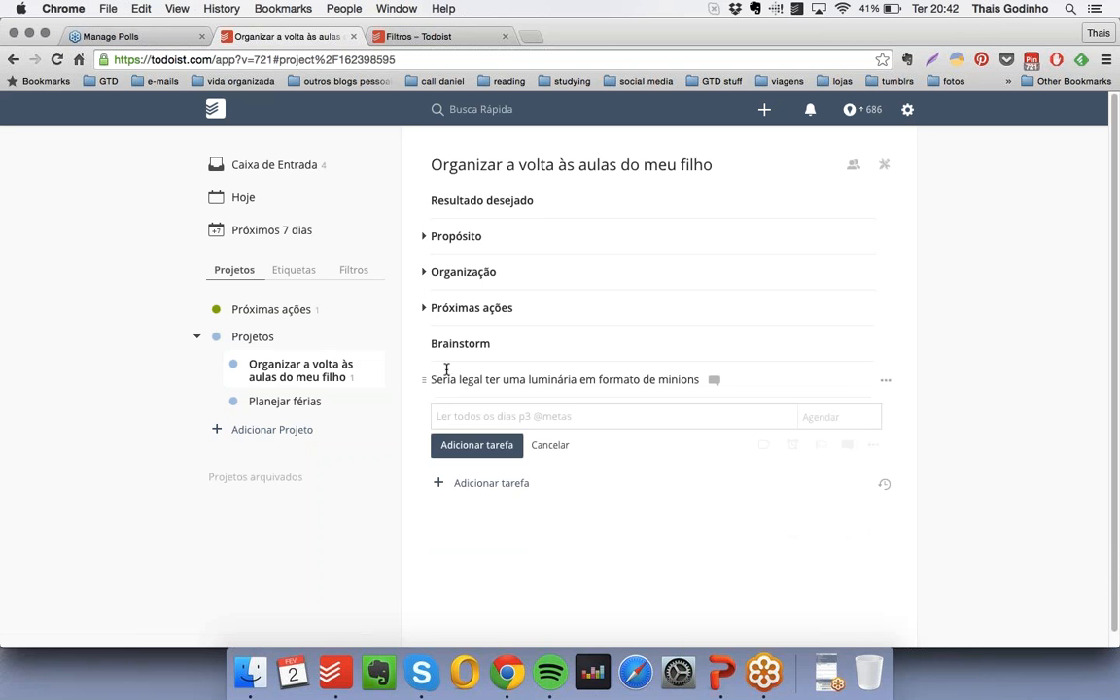
{"action": "left_click_drag", "start_coordinate": [424, 380], "coordinate": [411, 265]}
{"action": "left_click", "coordinate": [424, 344]}
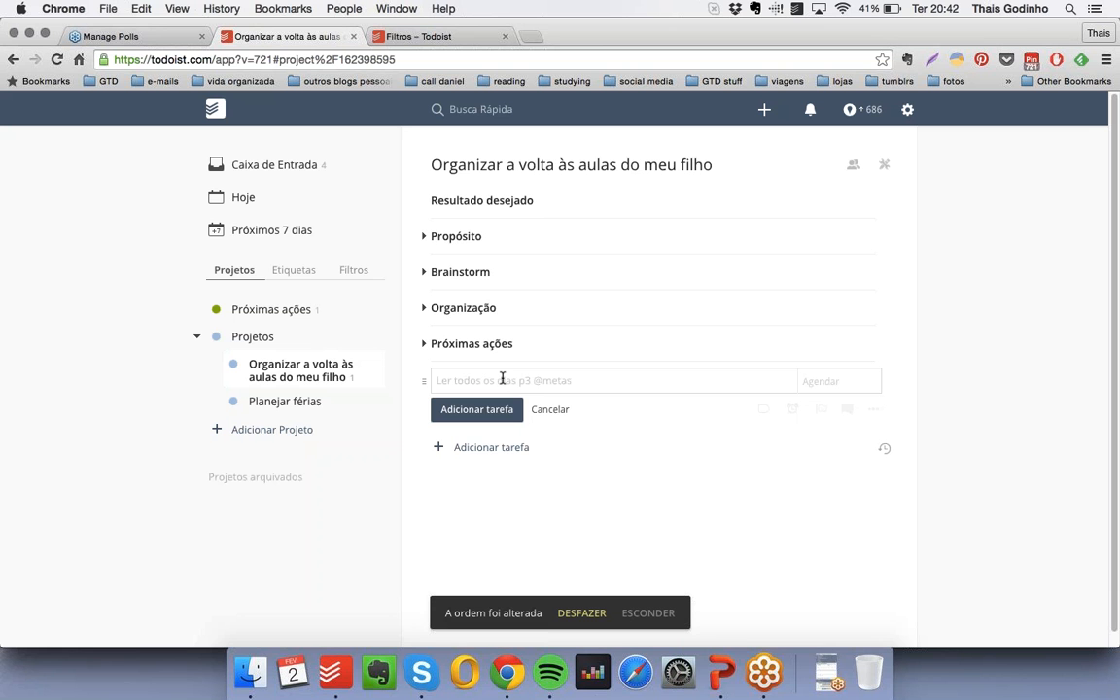
- Add a bold, checkbox-free heading "Suporte ao projeto" at the end of the project
{"action": "type", "text": "* !!Suporte ao projeto!!"}
{"action": "key", "text": "Return"}
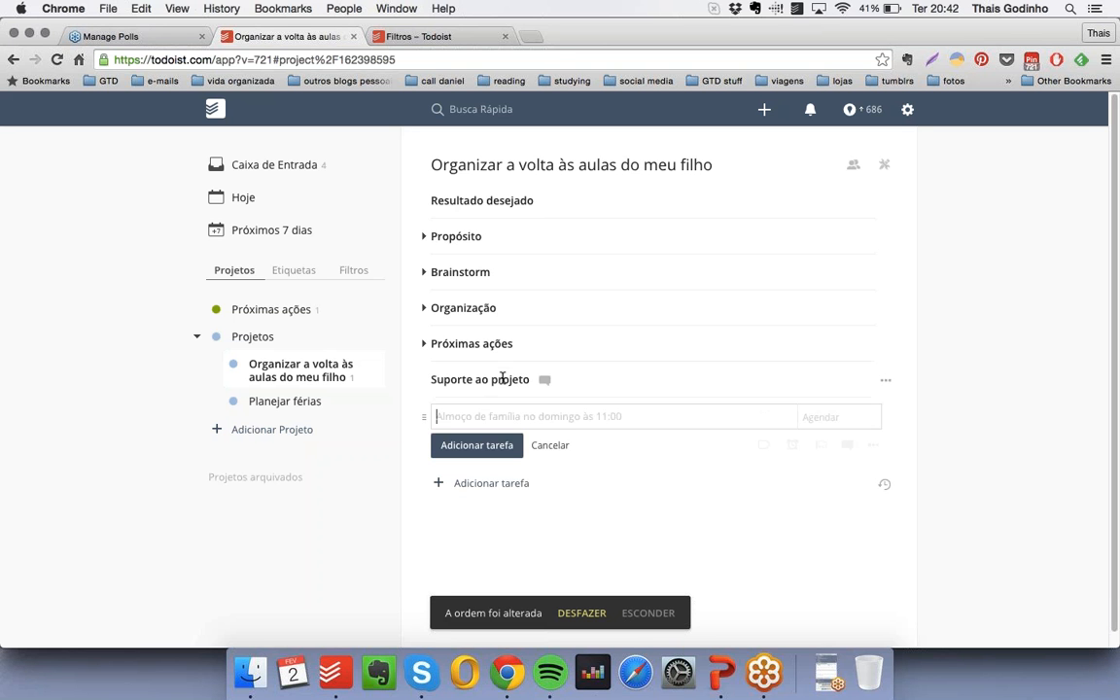
- Add a checkbox-free item "Evernote - Caderno com a lista de materiais" and nest it under "Suporte ao projeto"
{"action": "type", "text": "*"}
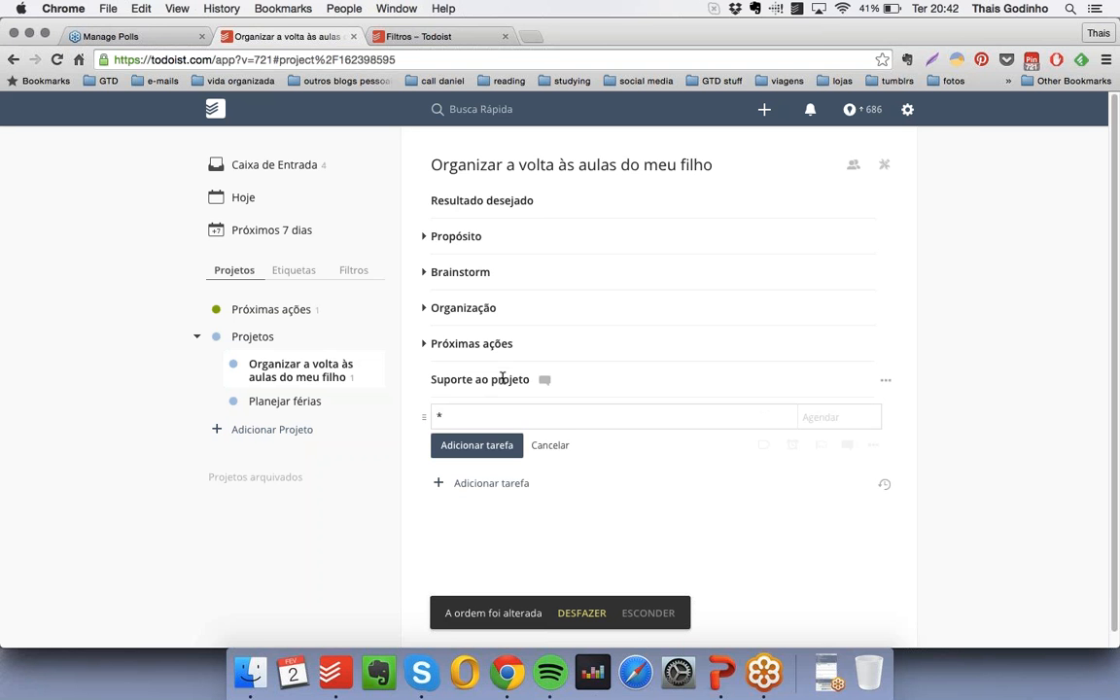
{"action": "type", "text": " Evernote - "}
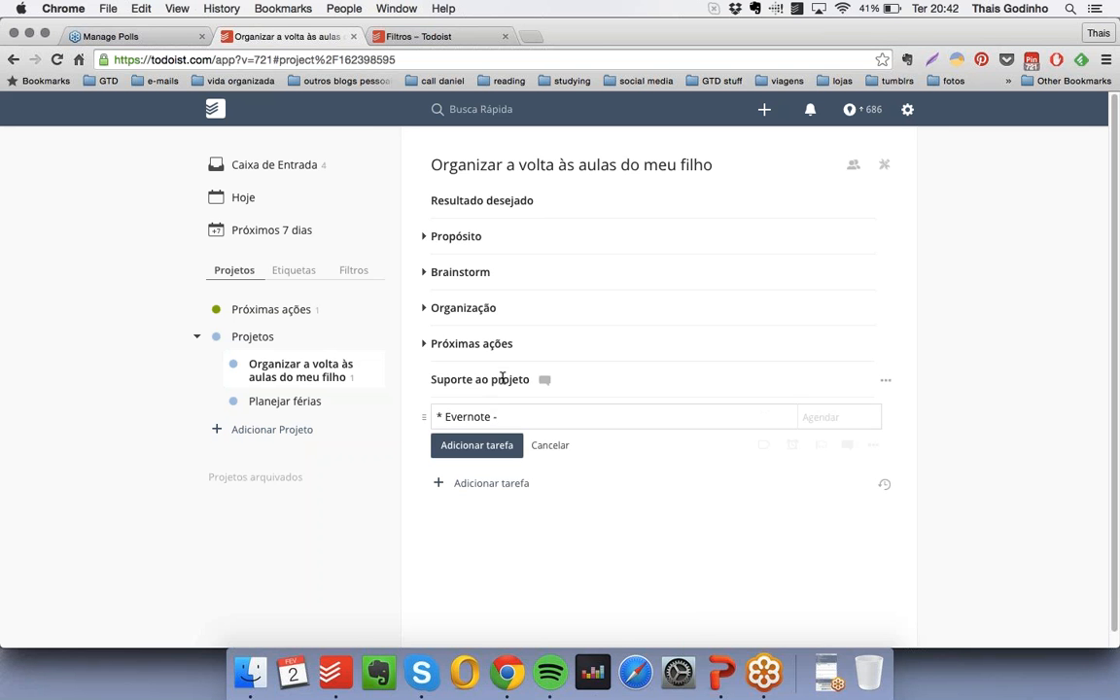
{"action": "type", "text": "Caderno com a lista de"}
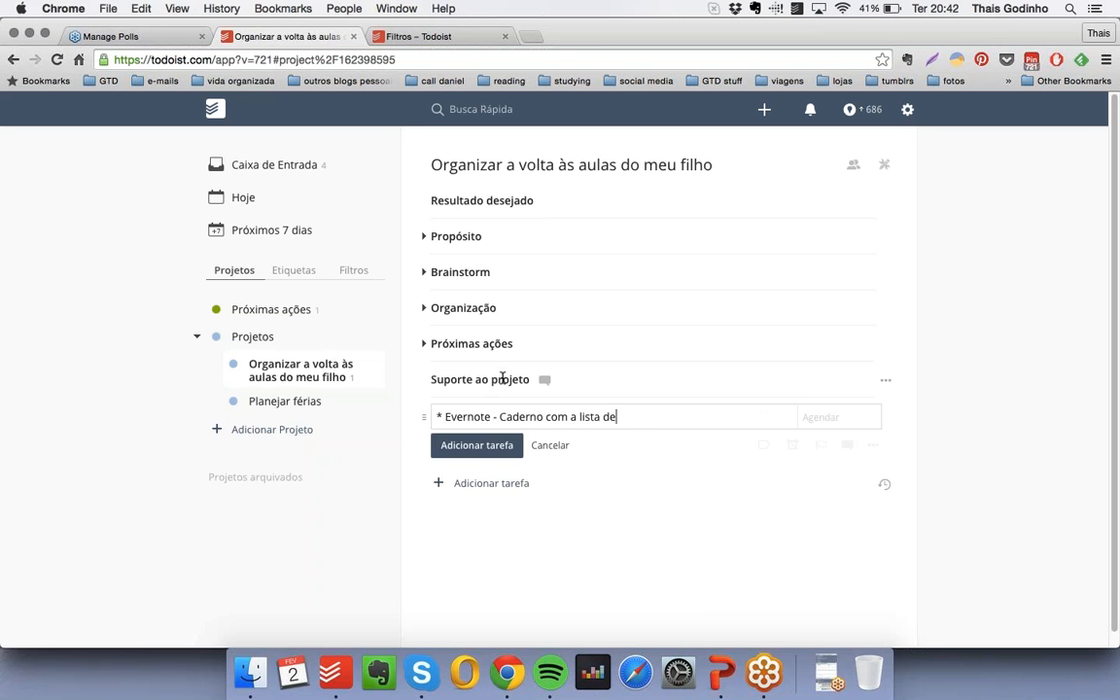
{"action": "type", "text": " materiais"}
{"action": "key", "text": "Return"}
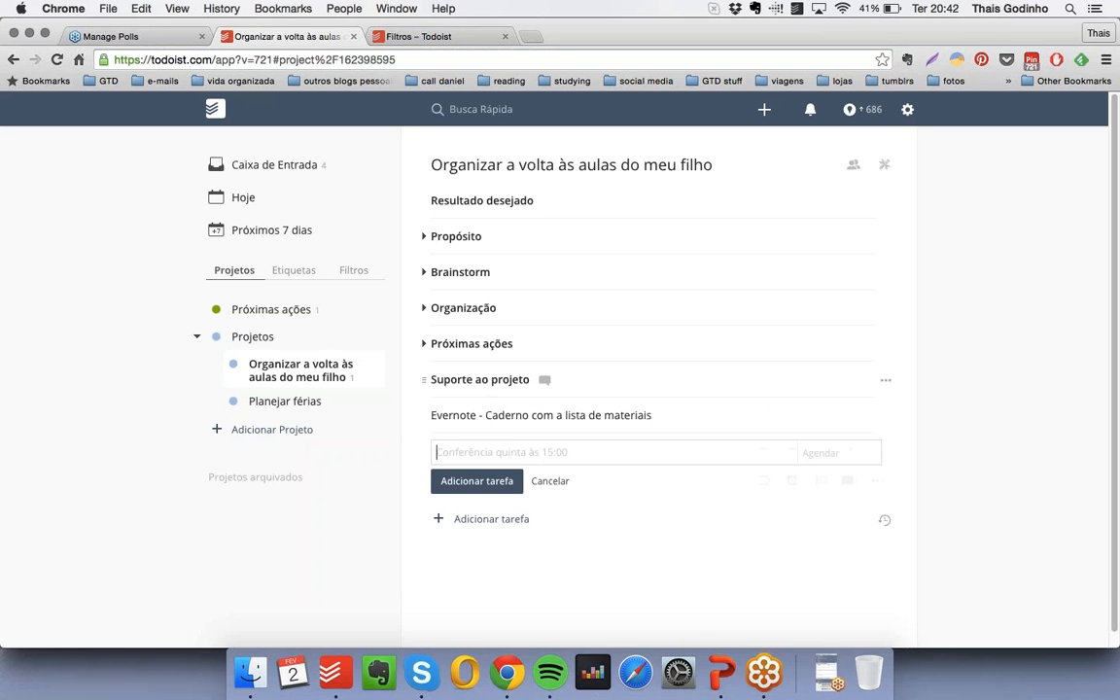
{"action": "left_click_drag", "start_coordinate": [426, 415], "coordinate": [450, 415]}
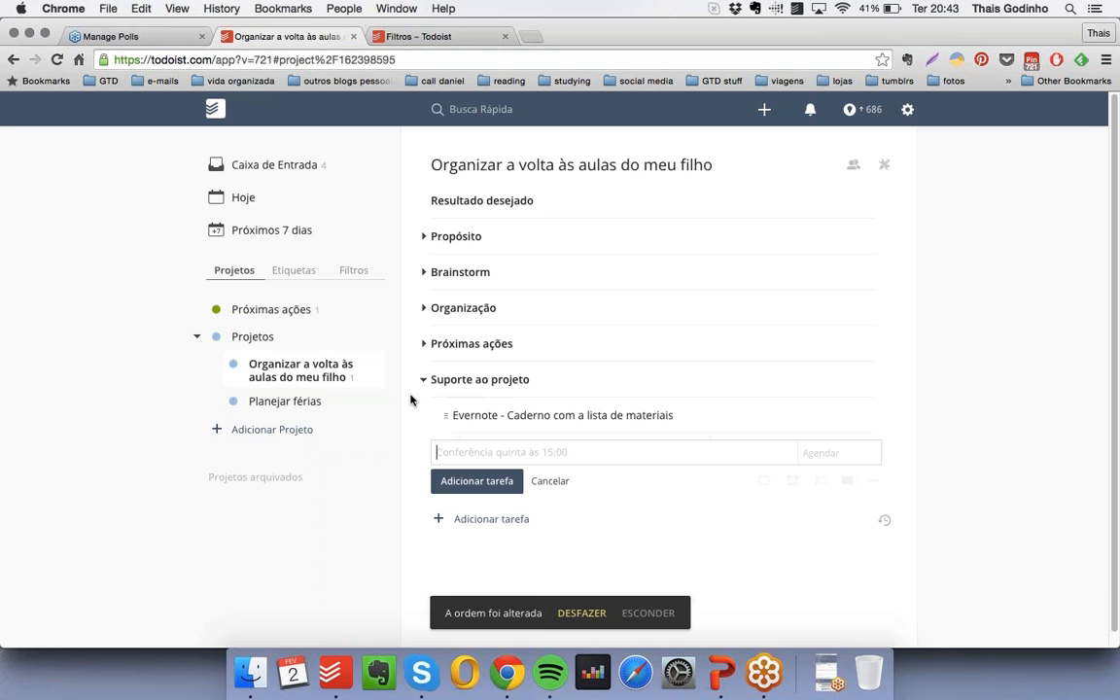
- Add a checkbox-free item "Dropbox - Fotos dos livros que eu vou comprar" nested under "Suporte ao projeto", and collapse the group
{"action": "type", "text": "Dropbox - Fotos do"}
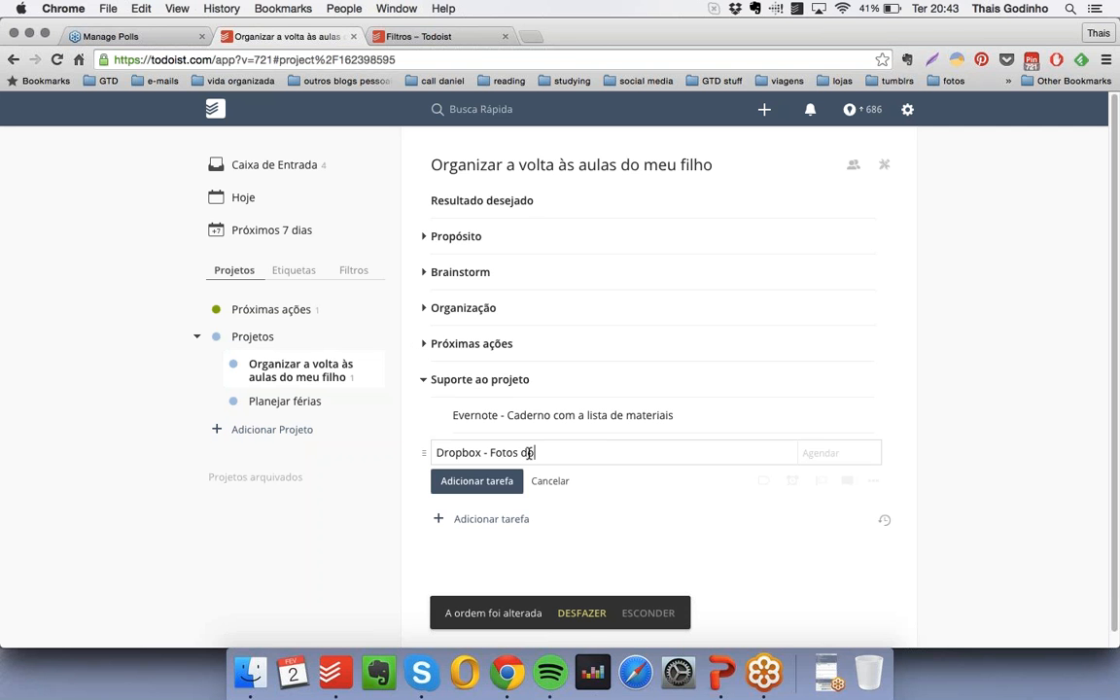
{"action": "type", "text": "s livros que eu vou comprar"}
{"action": "key", "text": "Return"}
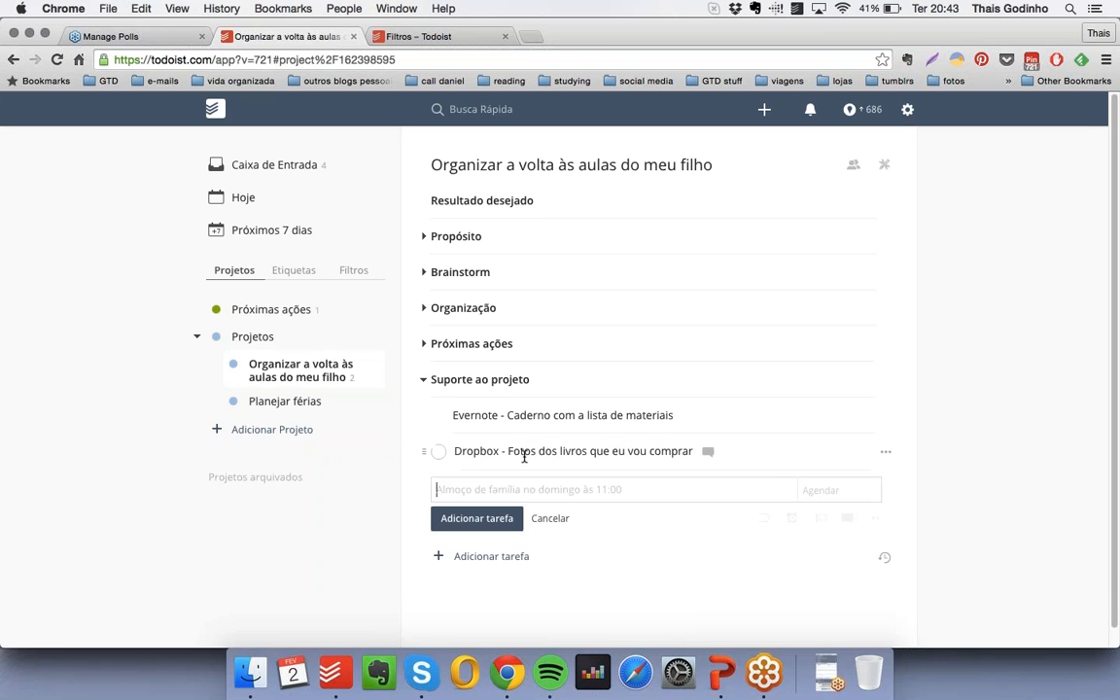
{"action": "left_click", "coordinate": [524, 453]}
{"action": "type", "text": "*"}
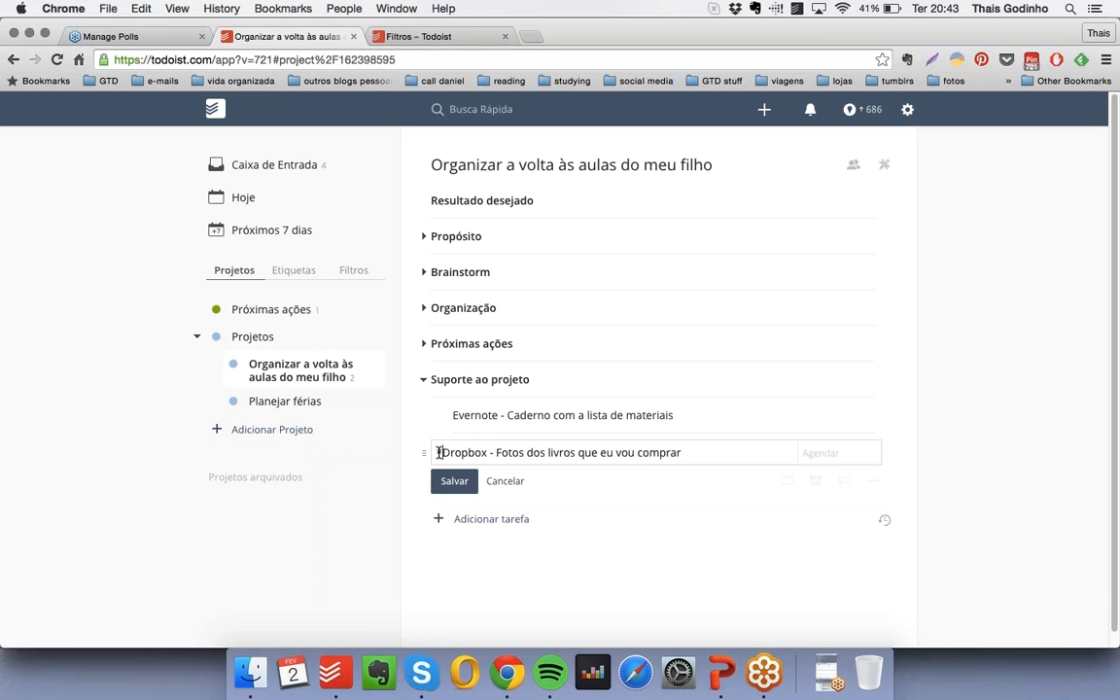
{"action": "key", "text": "Return"}
{"action": "left_click_drag", "start_coordinate": [423, 454], "coordinate": [448, 453]}
{"action": "left_click", "coordinate": [423, 380]}
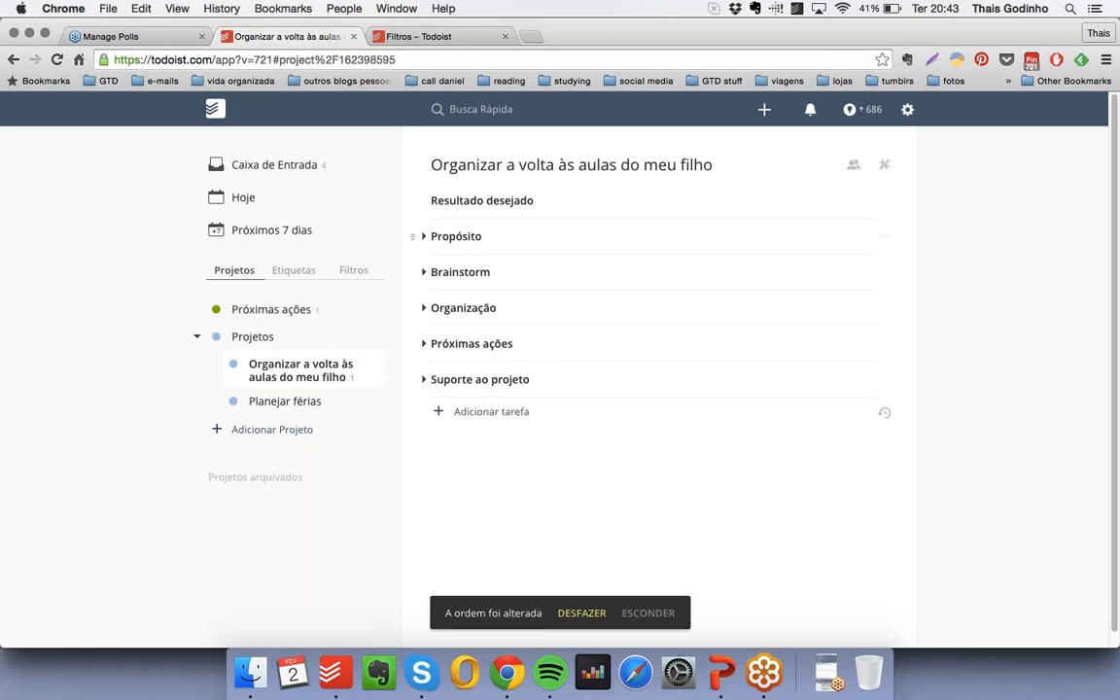
- Review the items under "Propósito", "Organização" and "Próximas ações" by expanding these groups, and collapse them again
{"action": "left_click", "coordinate": [423, 236]}
{"action": "left_click", "coordinate": [423, 236]}
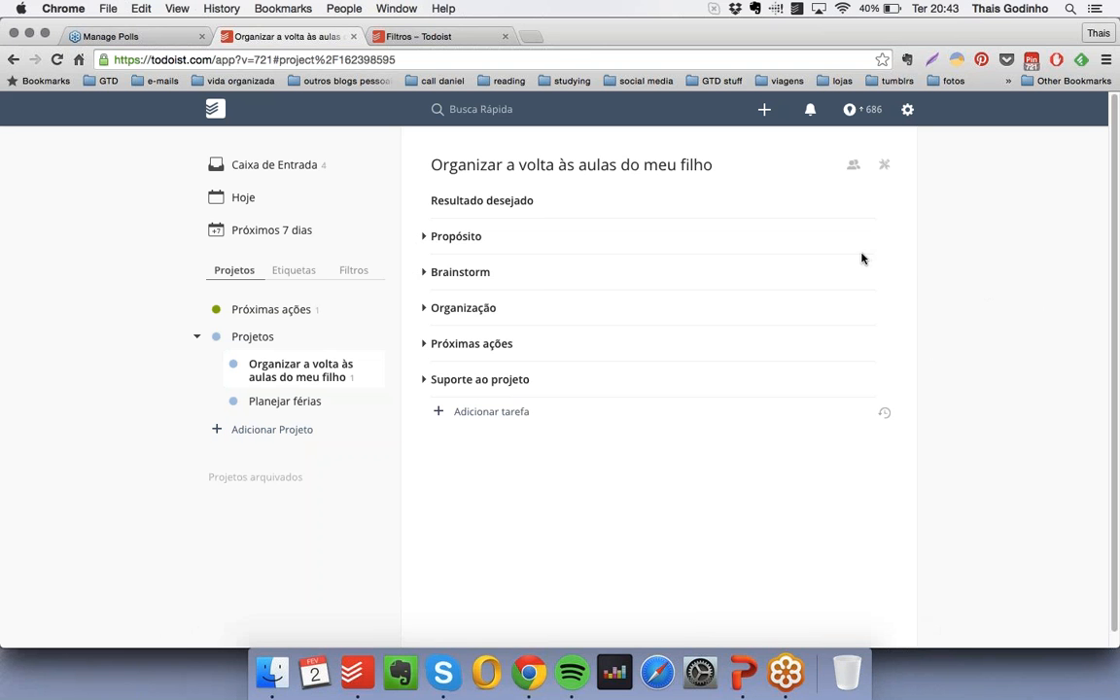
{"action": "left_click", "coordinate": [423, 310]}
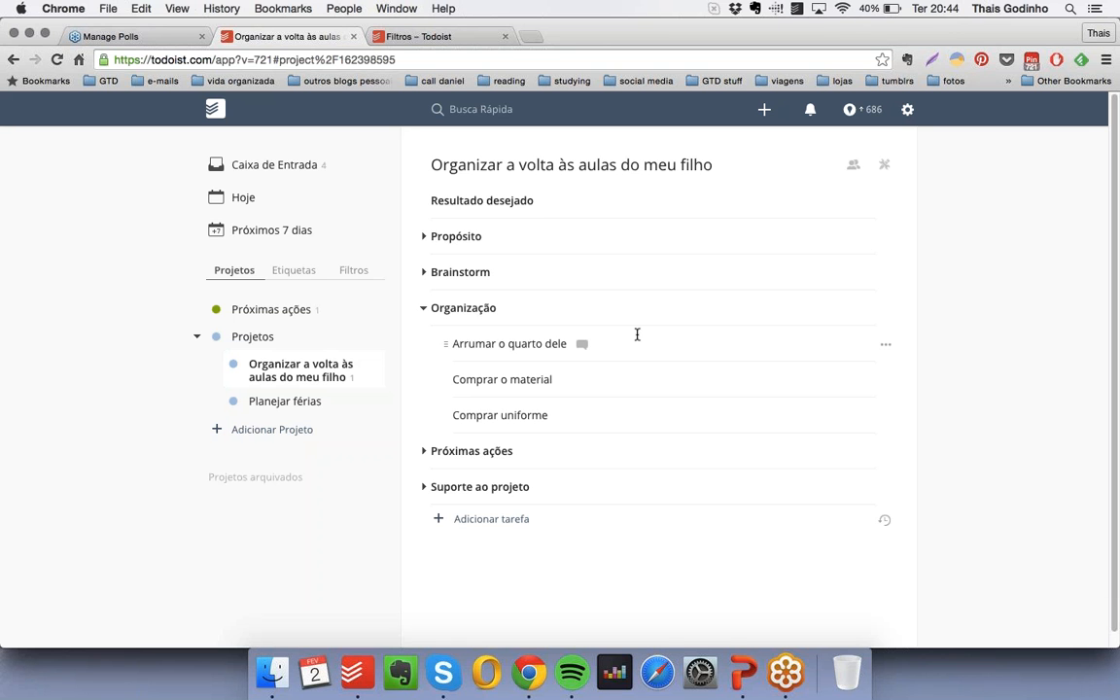
{"action": "left_click", "coordinate": [423, 451]}
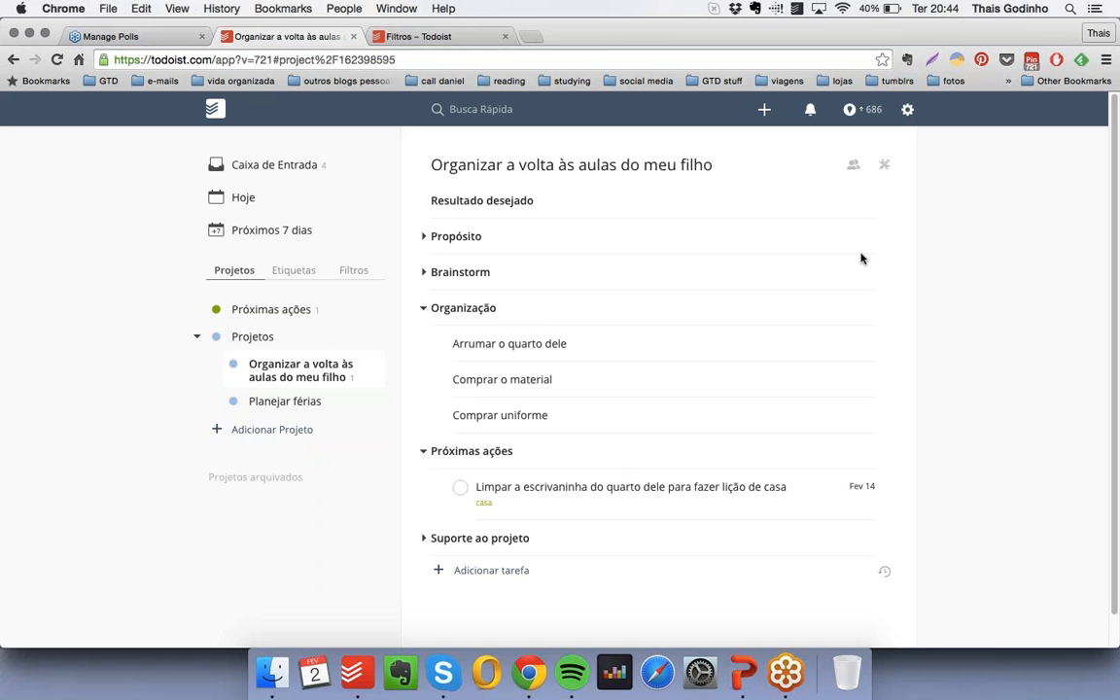
{"action": "left_click", "coordinate": [428, 309]}
{"action": "left_click", "coordinate": [428, 343]}
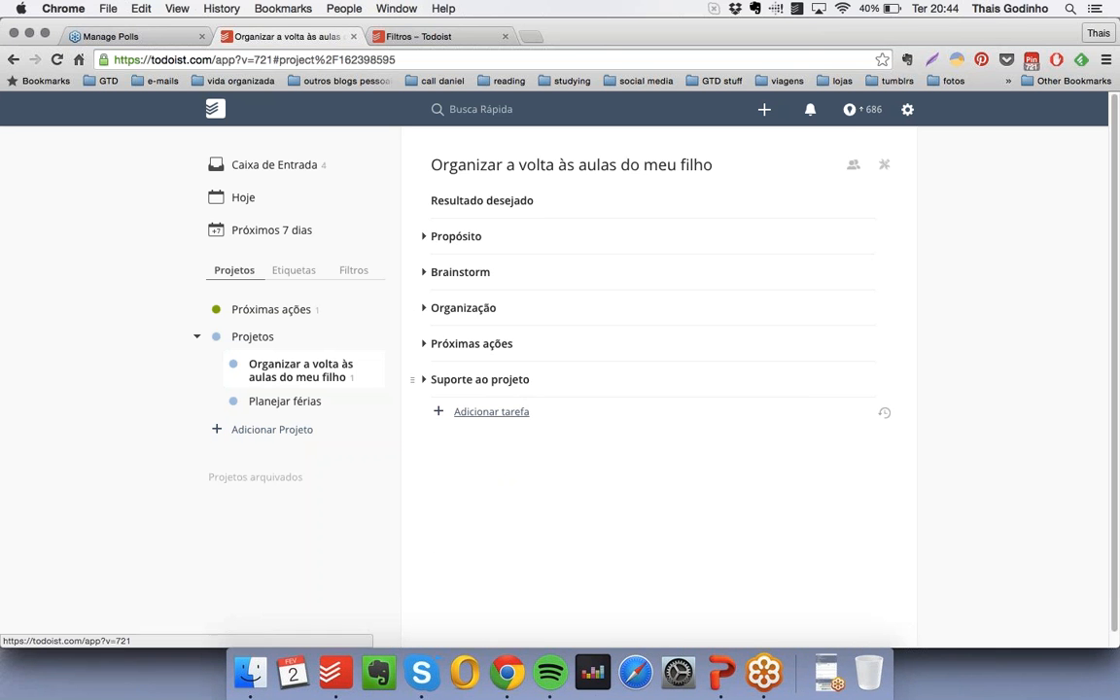
- Add an undated, checkbox-free item "Quando, um dia antes do começo das aulas, o material estiver arrumado, o uniforme passado e a agenda etiquetada."
{"action": "left_click", "coordinate": [493, 413]}
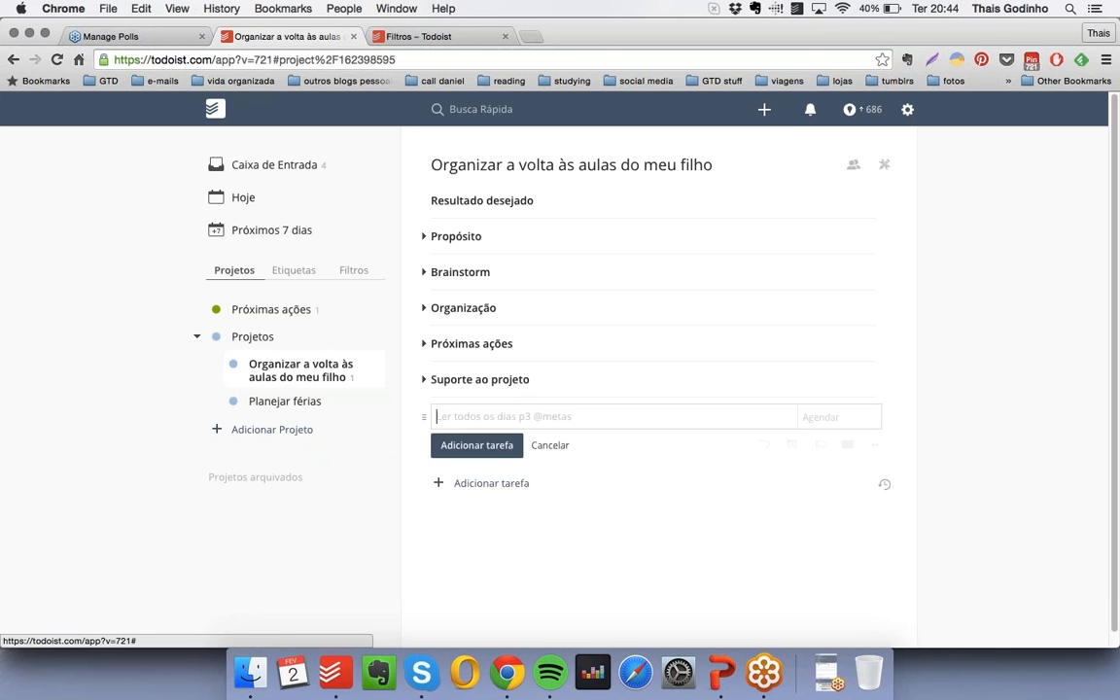
{"action": "type", "text": "*"}
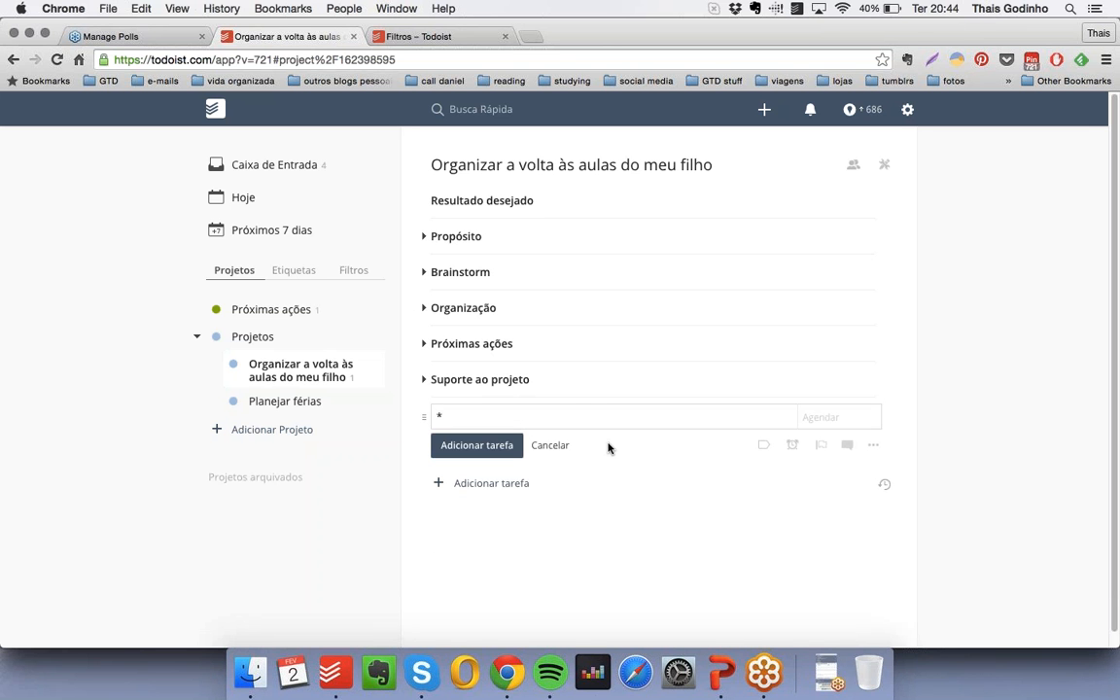
{"action": "type", "text": " Quando, um dia antes "}
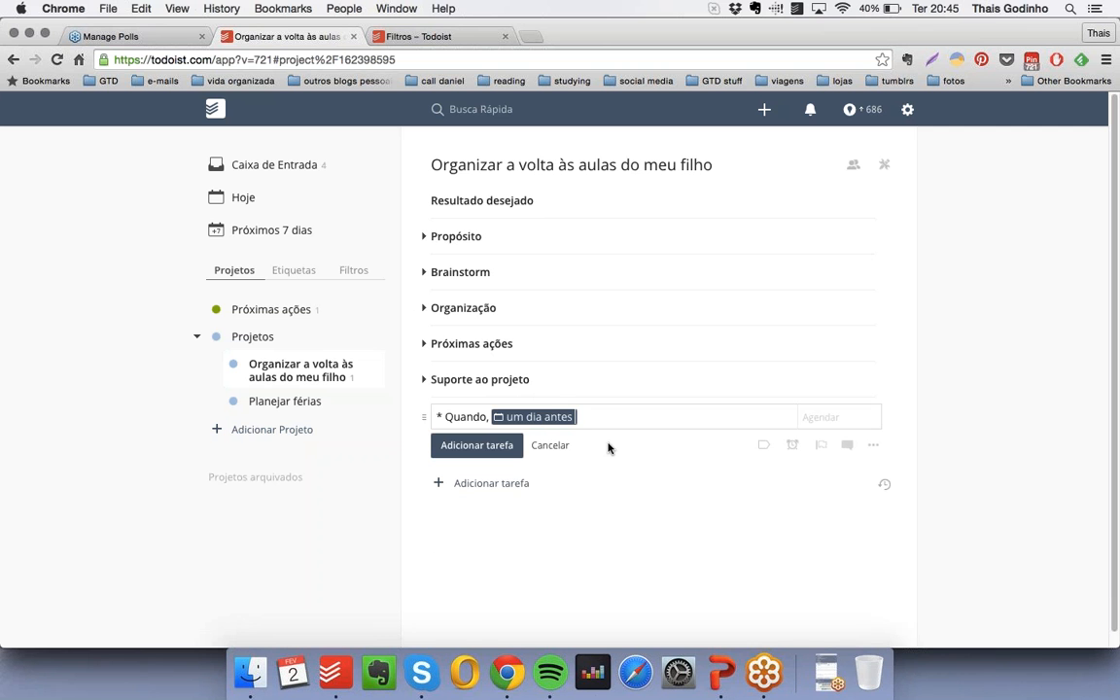
{"action": "type", "text": "do começo das aulas, o m"}
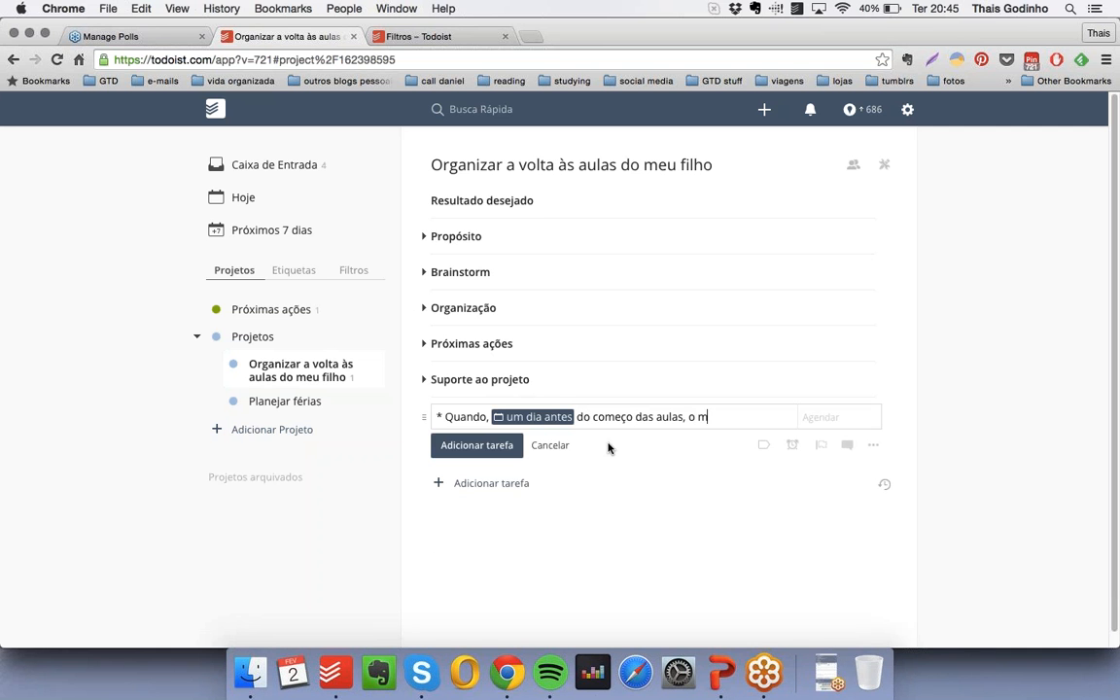
{"action": "type", "text": "aterial estiver arr"}
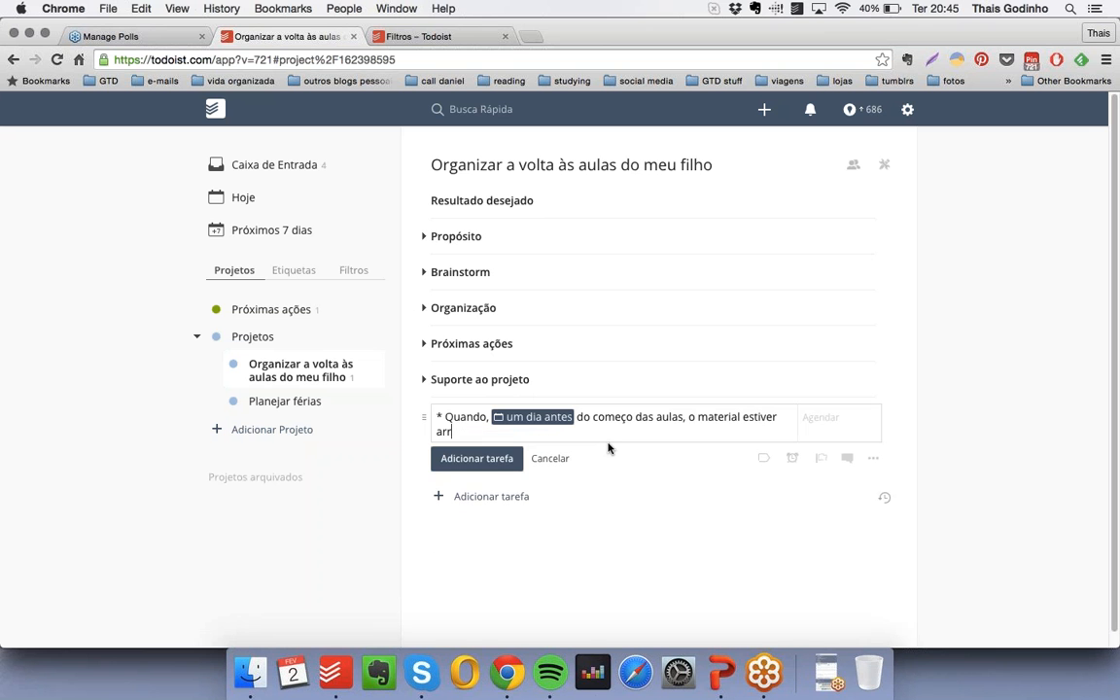
{"action": "type", "text": "umado, o uniforme passado e a"}
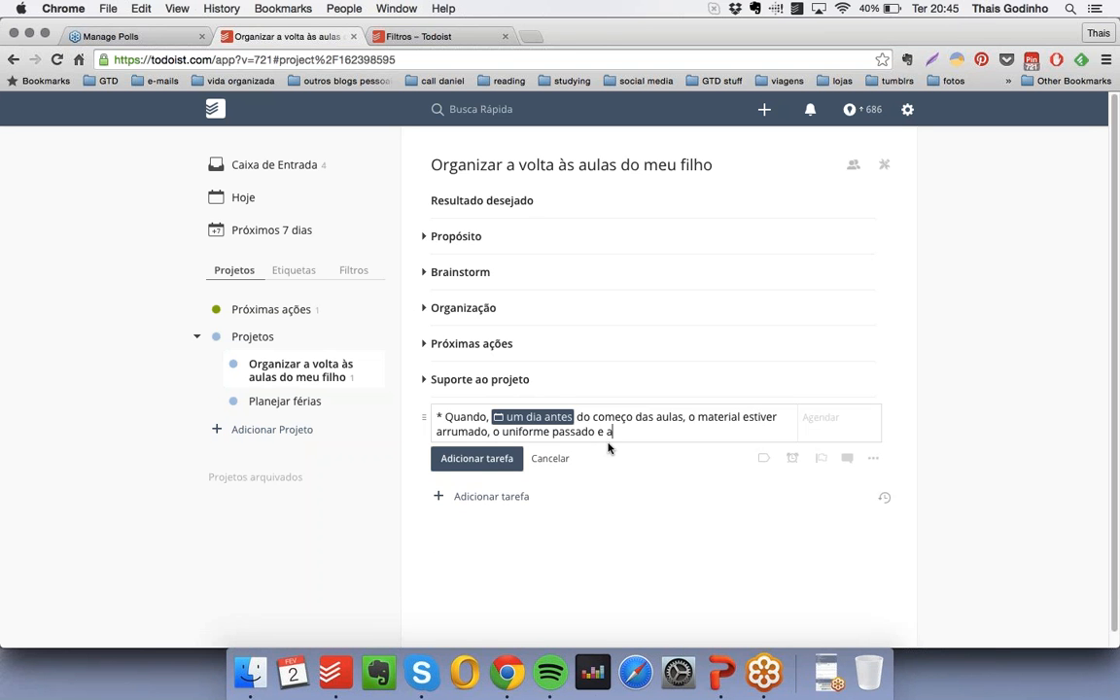
{"action": "type", "text": " agenda etiquetada."}
{"action": "left_click", "coordinate": [498, 458]}
- Move the new outcome item up so it is nested under "Resultado desejado", and collapse that group
{"action": "left_click_drag", "start_coordinate": [423, 415], "coordinate": [424, 238]}
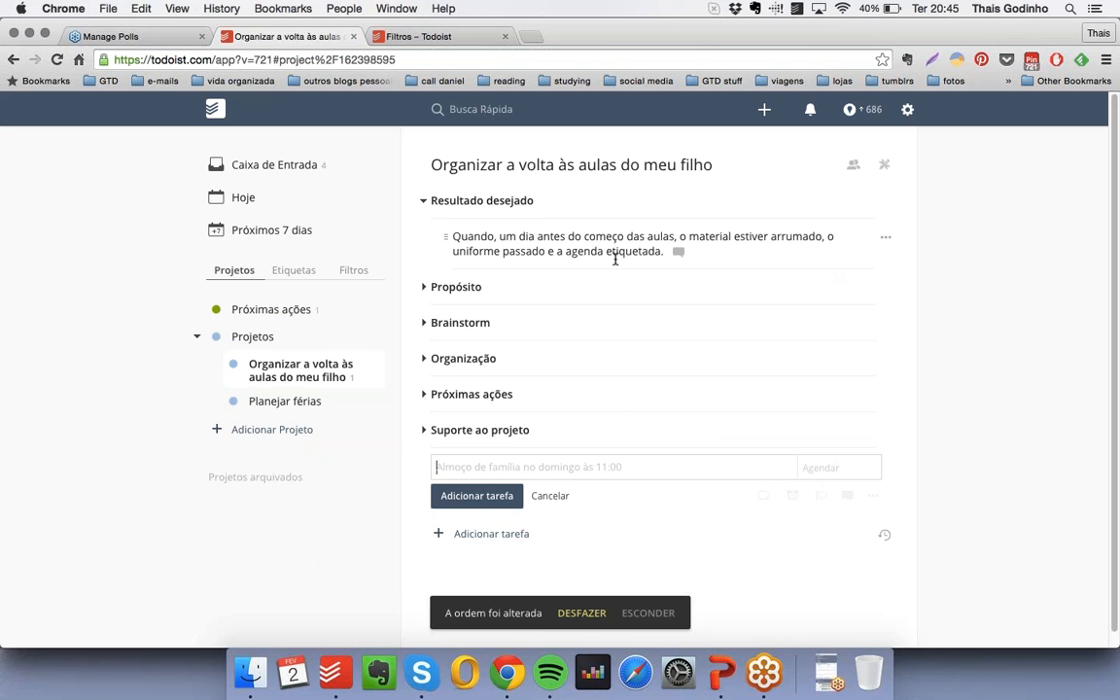
{"action": "left_click", "coordinate": [425, 206]}
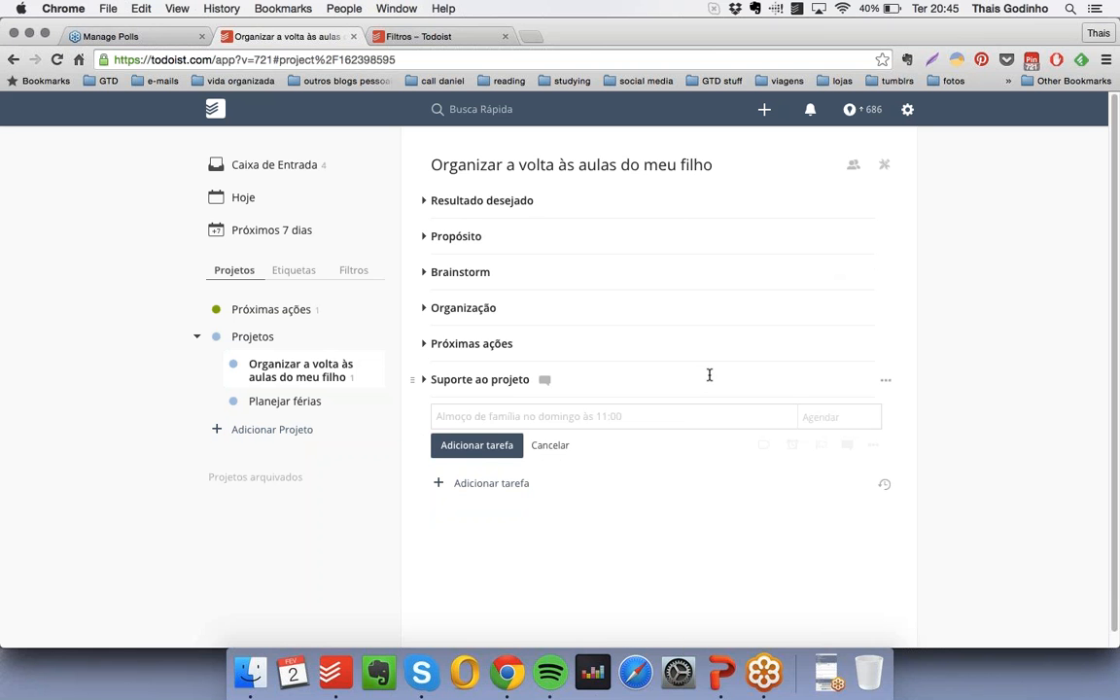
- Switch to the PowerPoint webinar presentation, start the slide show from the "Projetos" slide and advance to "Objetivos"
{"action": "left_click", "coordinate": [825, 669]}
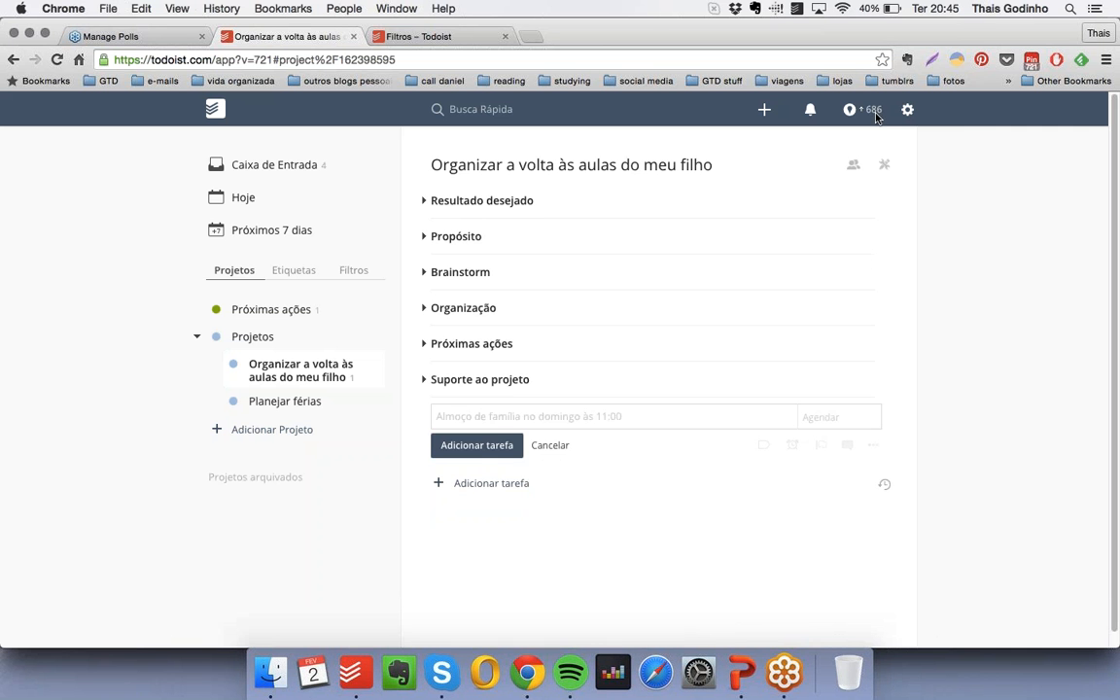
{"action": "left_click", "coordinate": [728, 670]}
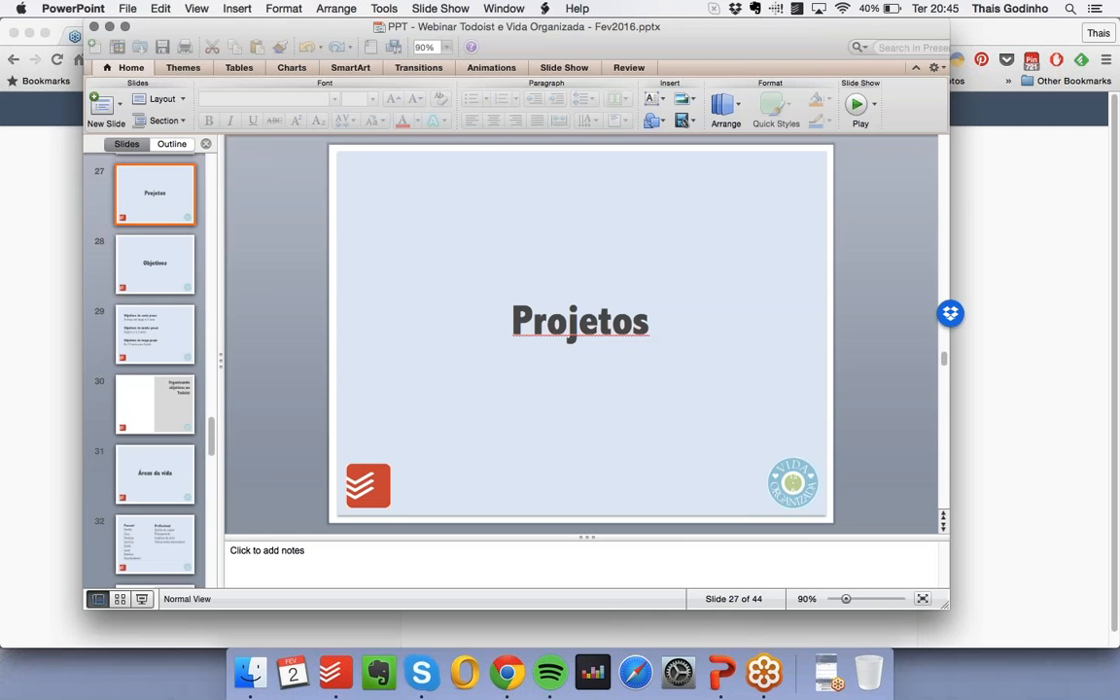
{"action": "left_click", "coordinate": [142, 599]}
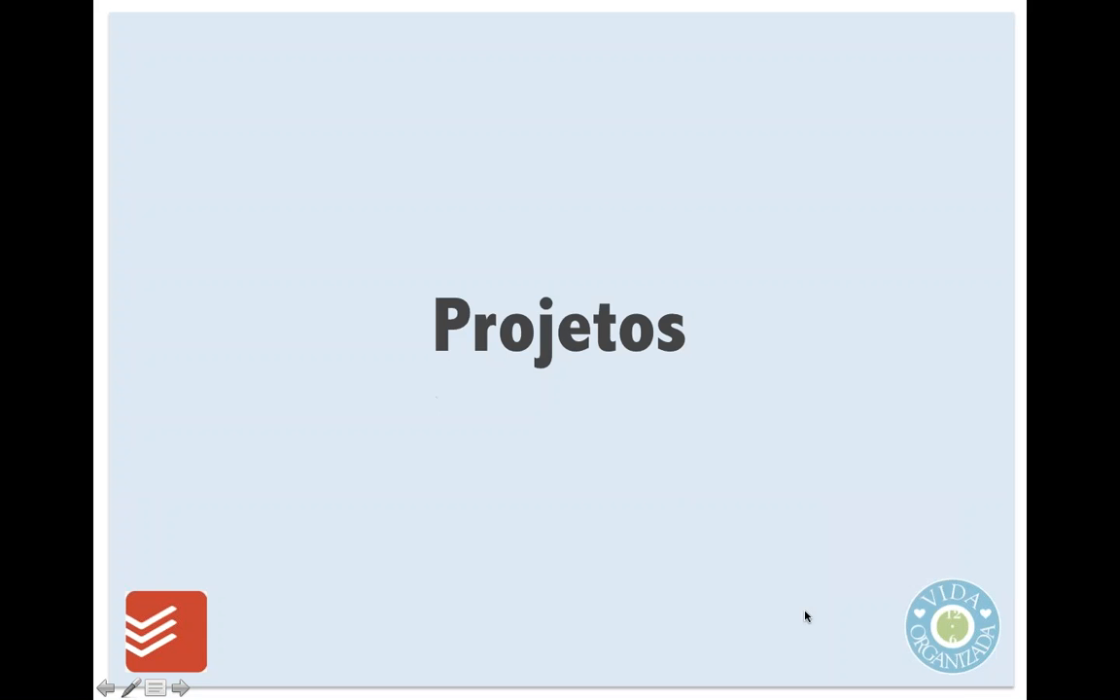
{"action": "left_click", "coordinate": [815, 628]}
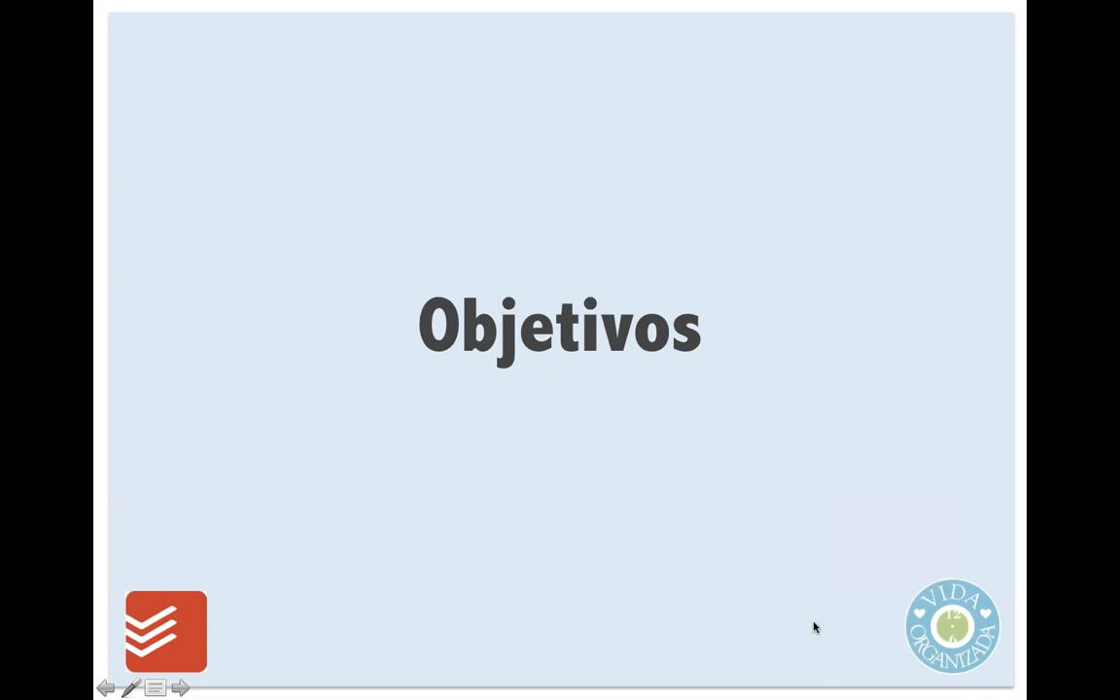
- Advance through the objective time frames to the "Organizando objetivos no Todoist" slide, end the slide show and switch back to Todoist in Chrome
{"action": "left_click", "coordinate": [815, 628]}
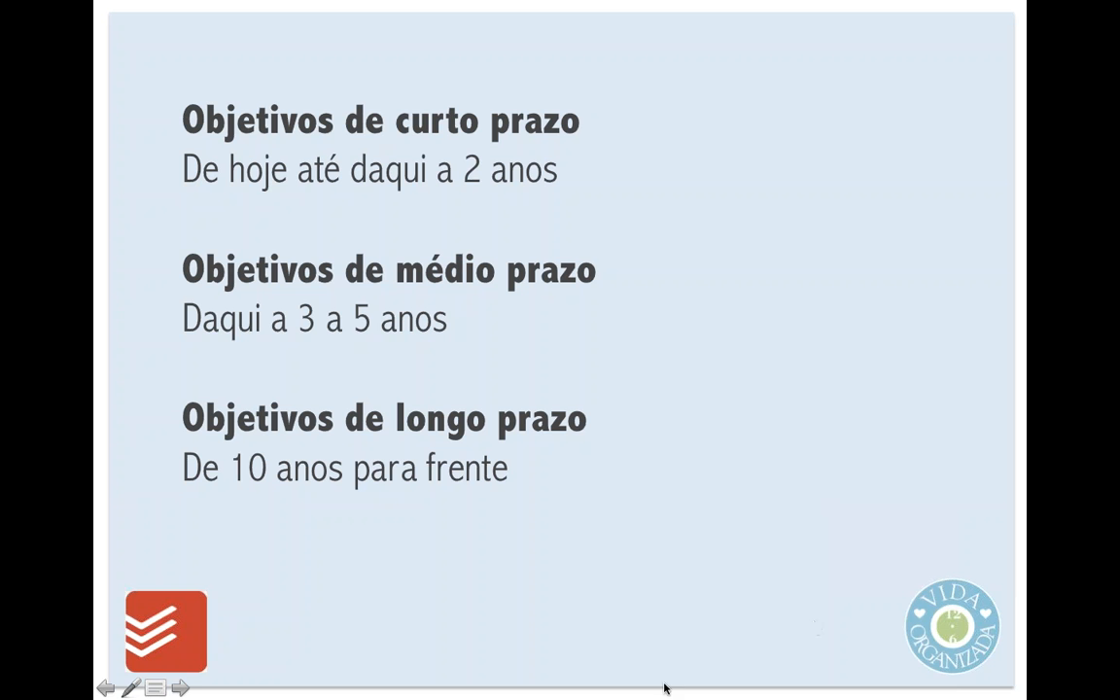
{"action": "left_click", "coordinate": [707, 670]}
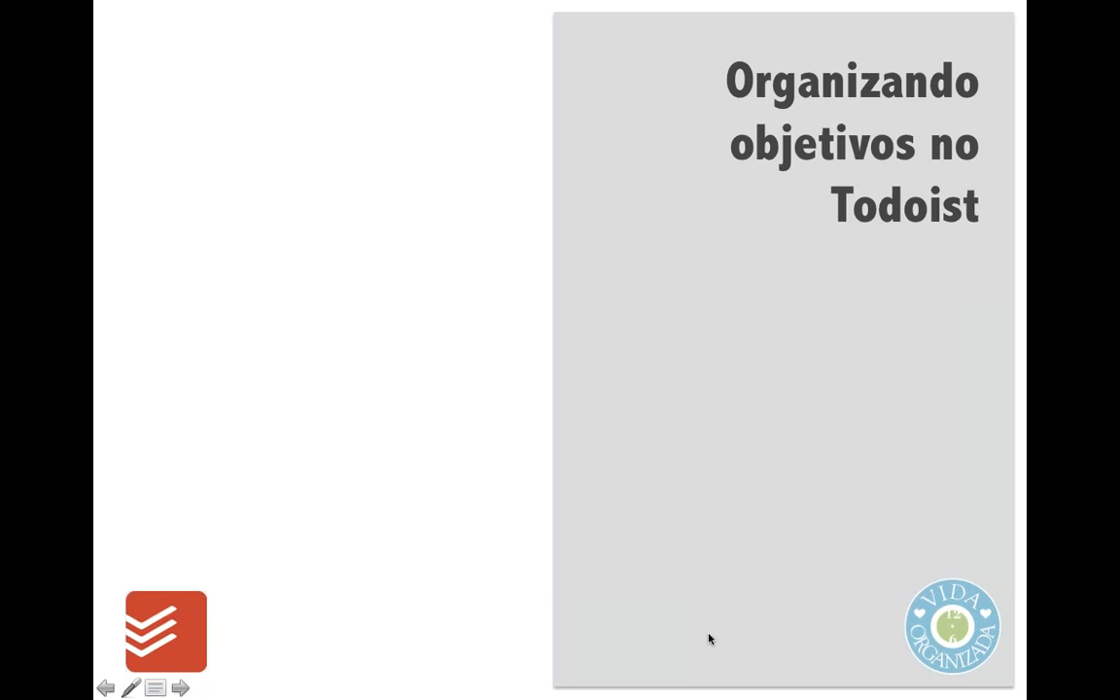
{"action": "key", "text": "Escape"}
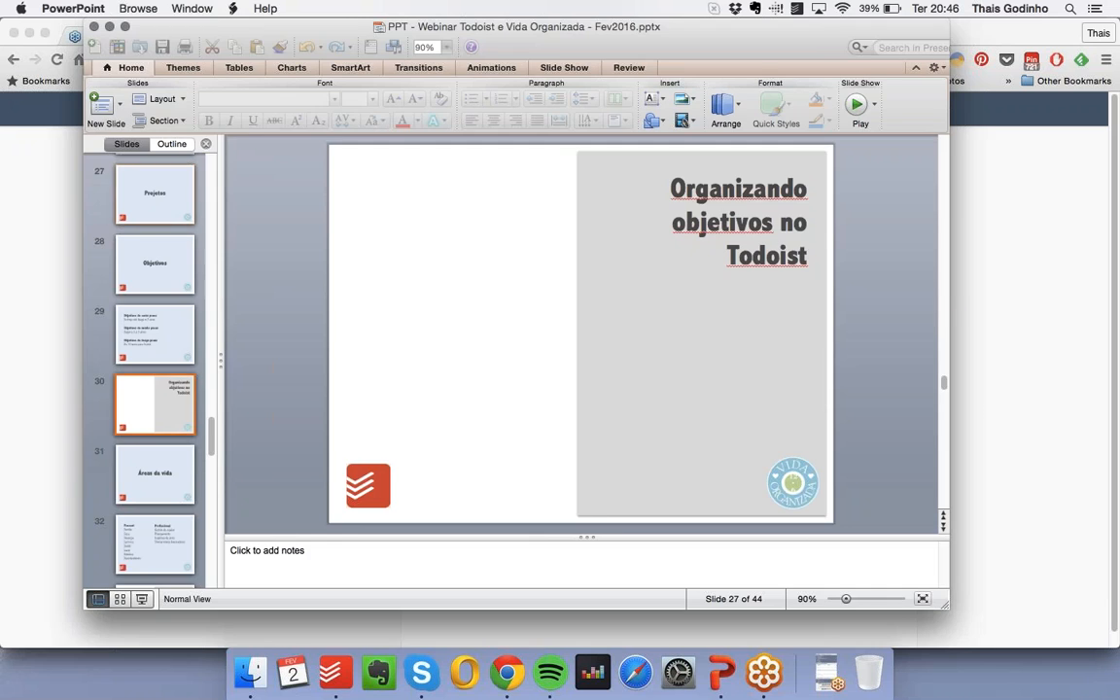
{"action": "left_click", "coordinate": [53, 468]}
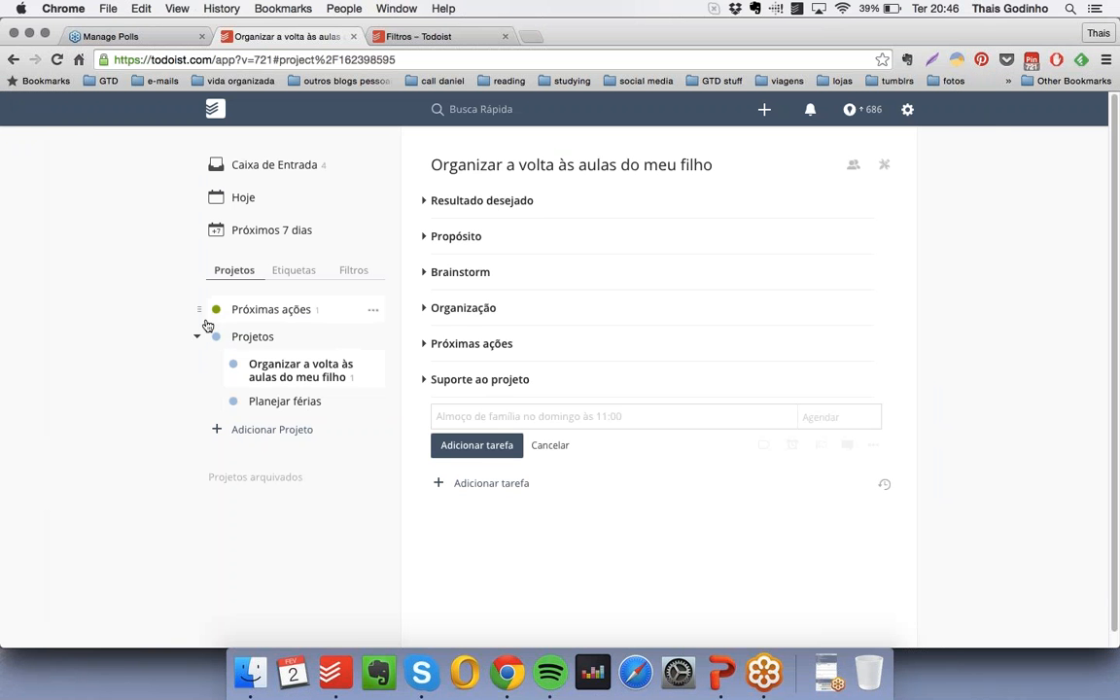
- Create a top-level project named "Objetivos" with the salmon-orange color
{"action": "left_click", "coordinate": [303, 434]}
{"action": "type", "text": "O"}
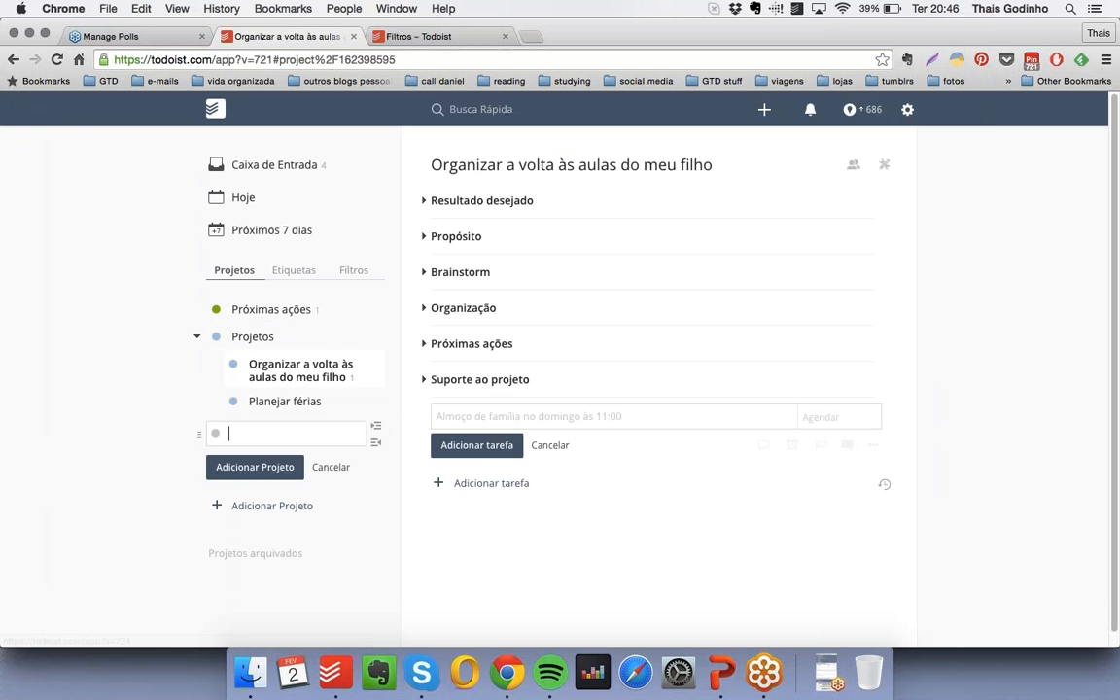
{"action": "type", "text": "bjetivos"}
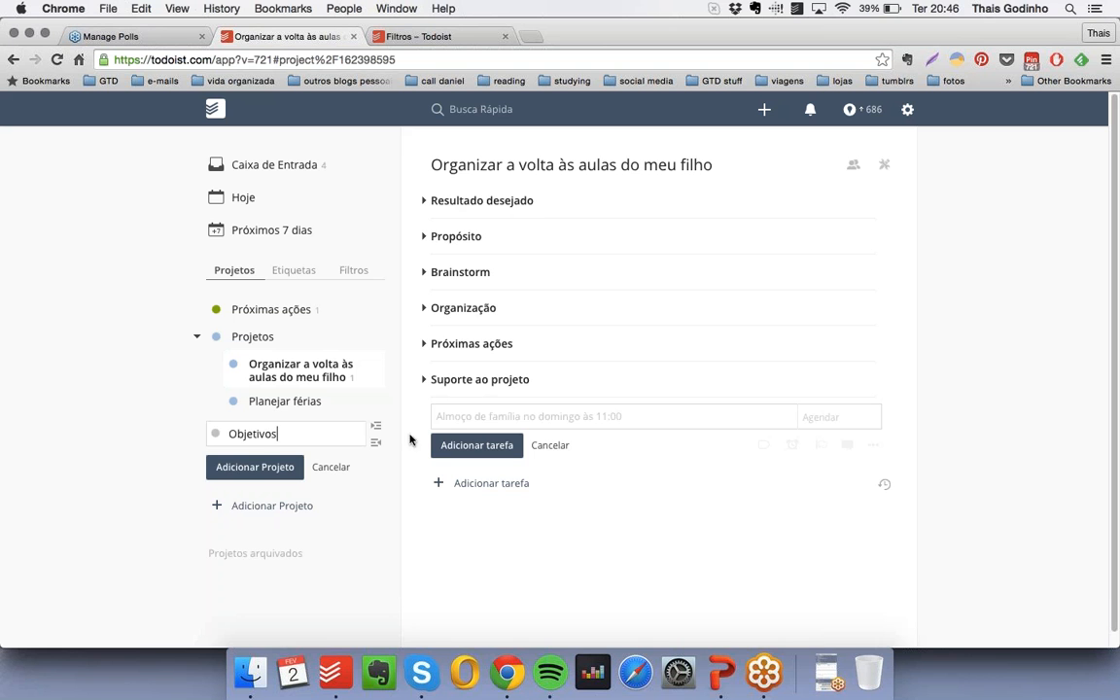
{"action": "left_click", "coordinate": [215, 433]}
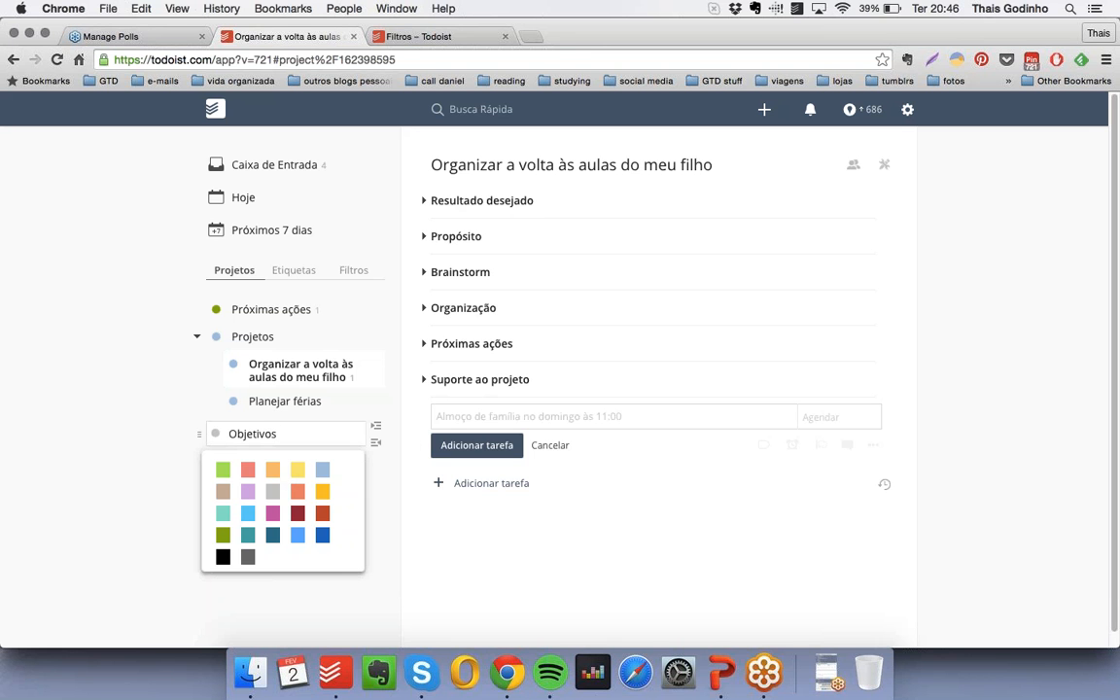
{"action": "left_click", "coordinate": [300, 496]}
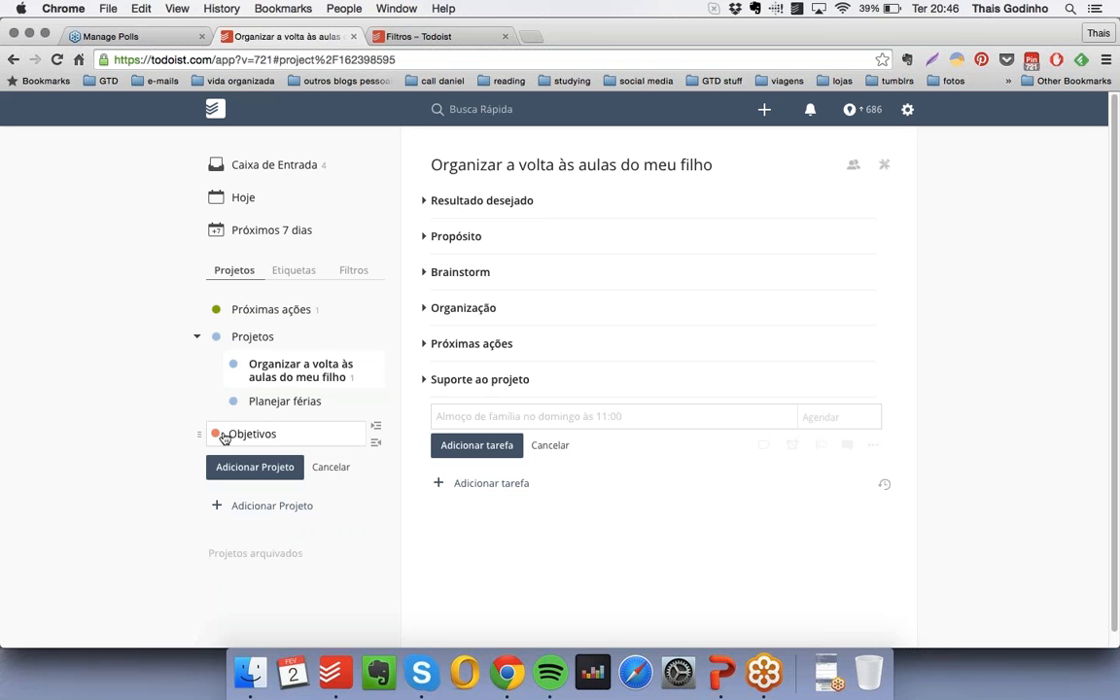
{"action": "left_click", "coordinate": [254, 468]}
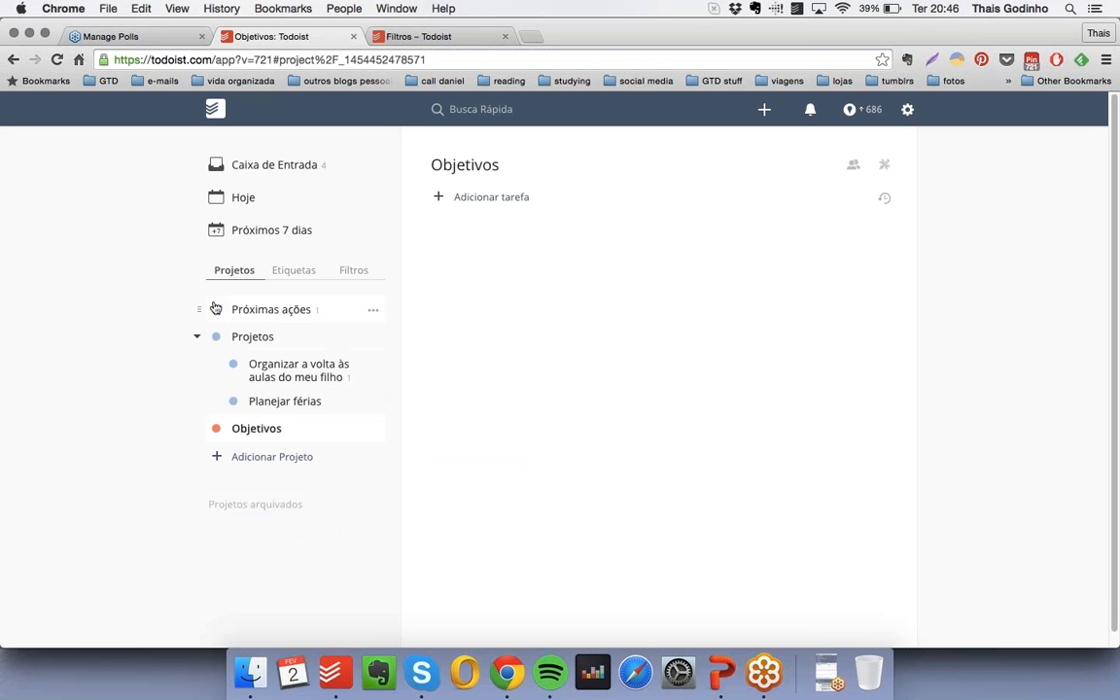
- Collapse "Projetos" and add a salmon-orange subproject "Objetivos de curto prazo" nested under "Objetivos"
{"action": "left_click", "coordinate": [196, 336]}
{"action": "left_click", "coordinate": [288, 393]}
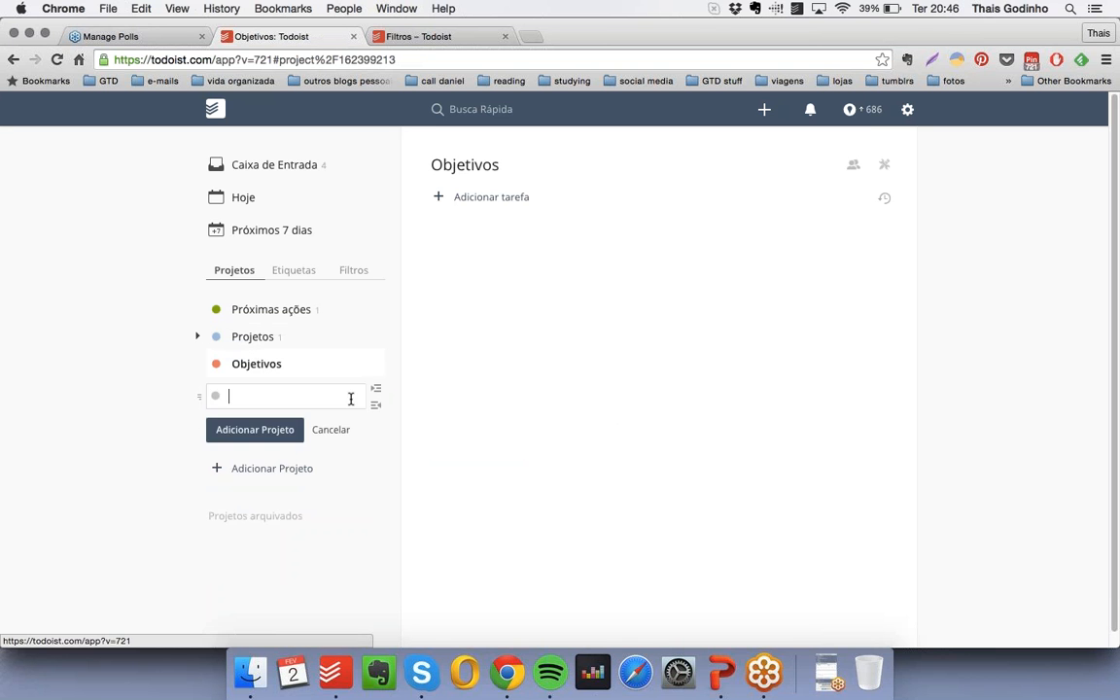
{"action": "type", "text": "Objetivos "}
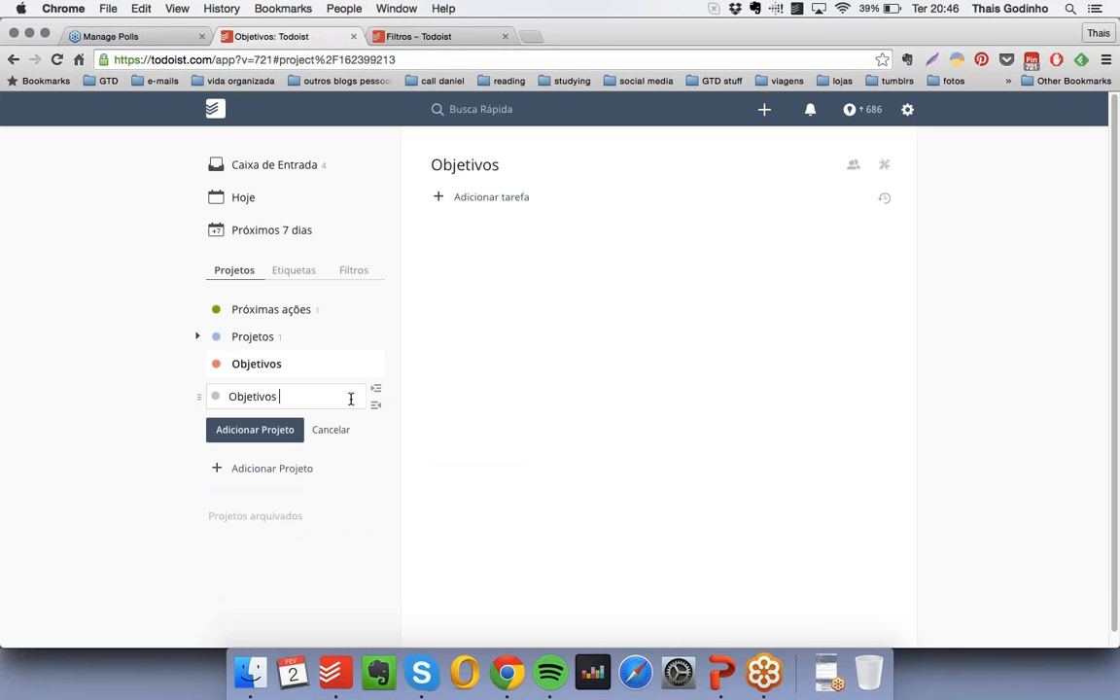
{"action": "type", "text": "de curto prazo"}
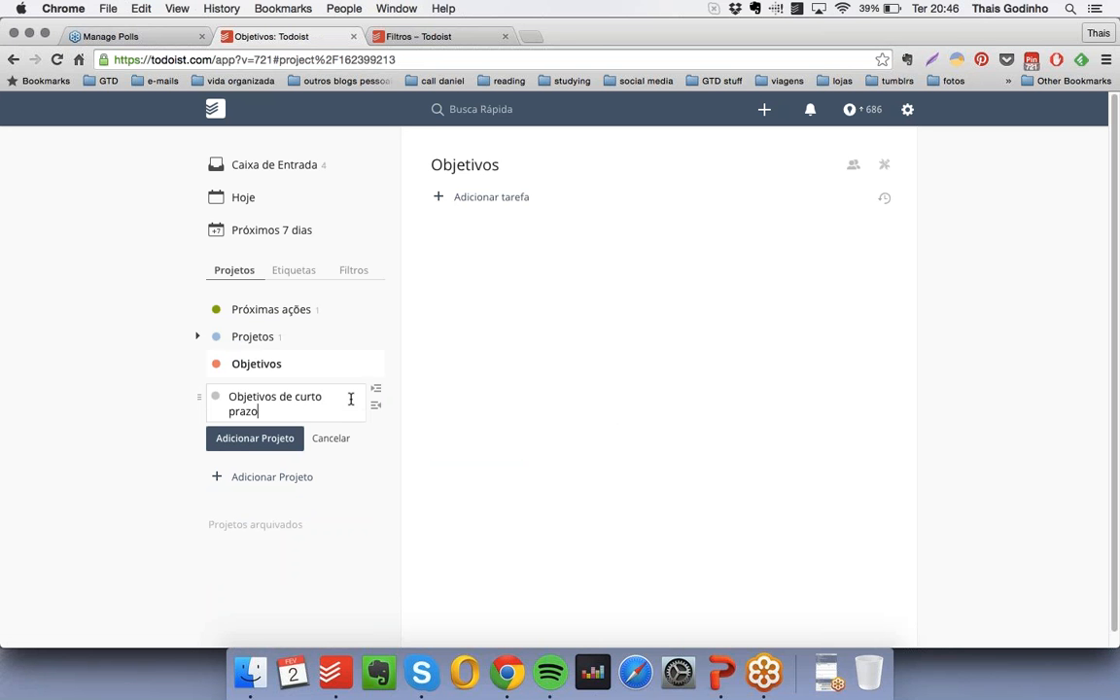
{"action": "left_click", "coordinate": [215, 397]}
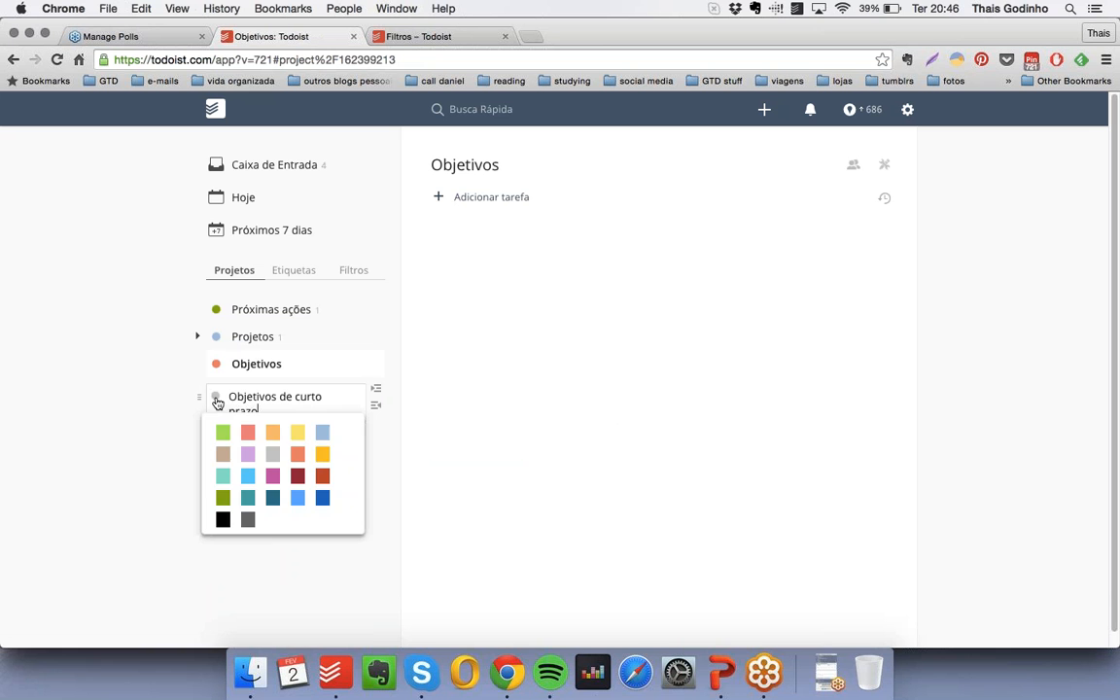
{"action": "left_click", "coordinate": [296, 456]}
{"action": "left_click_drag", "start_coordinate": [195, 405], "coordinate": [238, 397]}
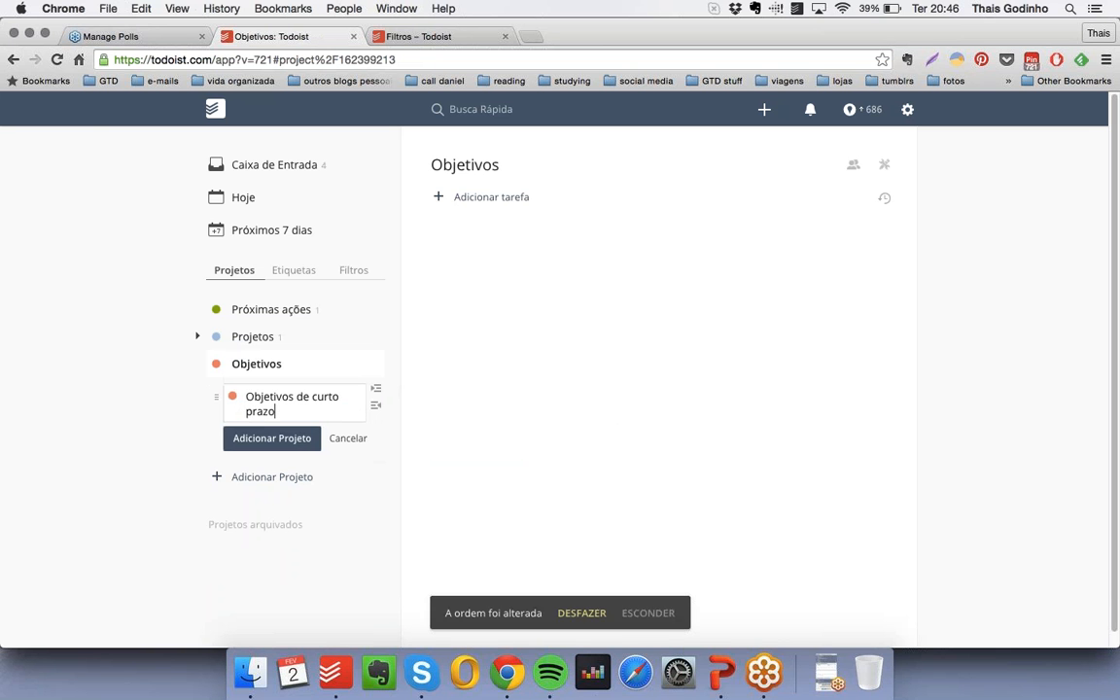
{"action": "left_click", "coordinate": [292, 439]}
- Add a salmon-orange subproject "Objetivos de médio prazo" under "Objetivos", below the short-term one
{"action": "left_click", "coordinate": [282, 433]}
{"action": "type", "text": "Ob"}
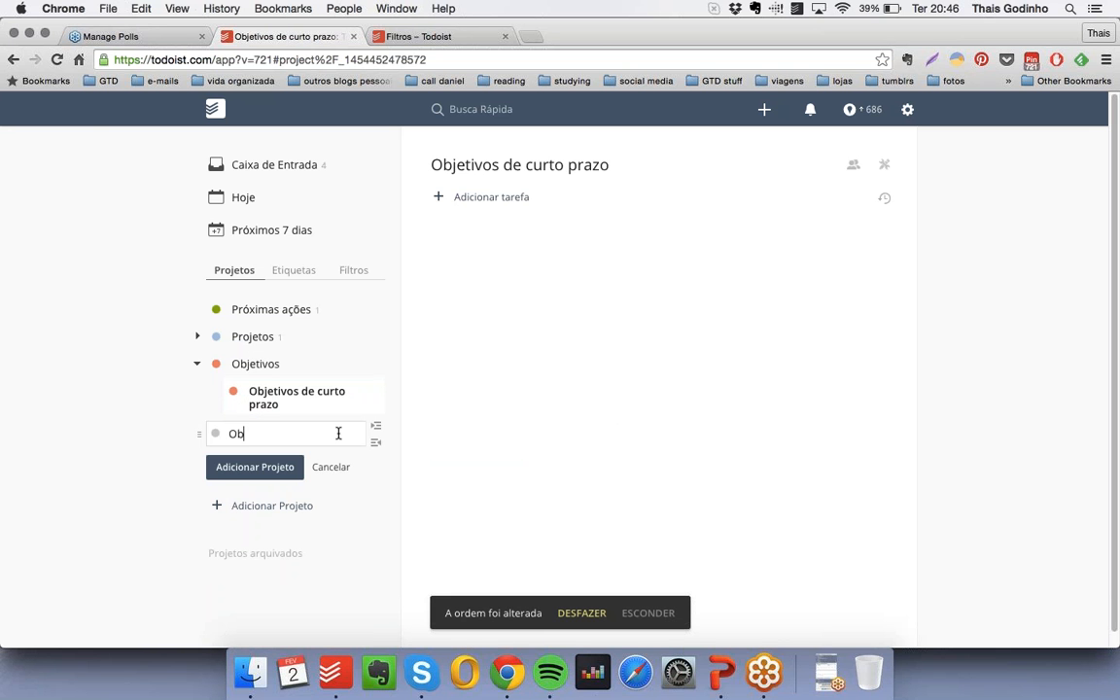
{"action": "type", "text": "jetivos de médi"}
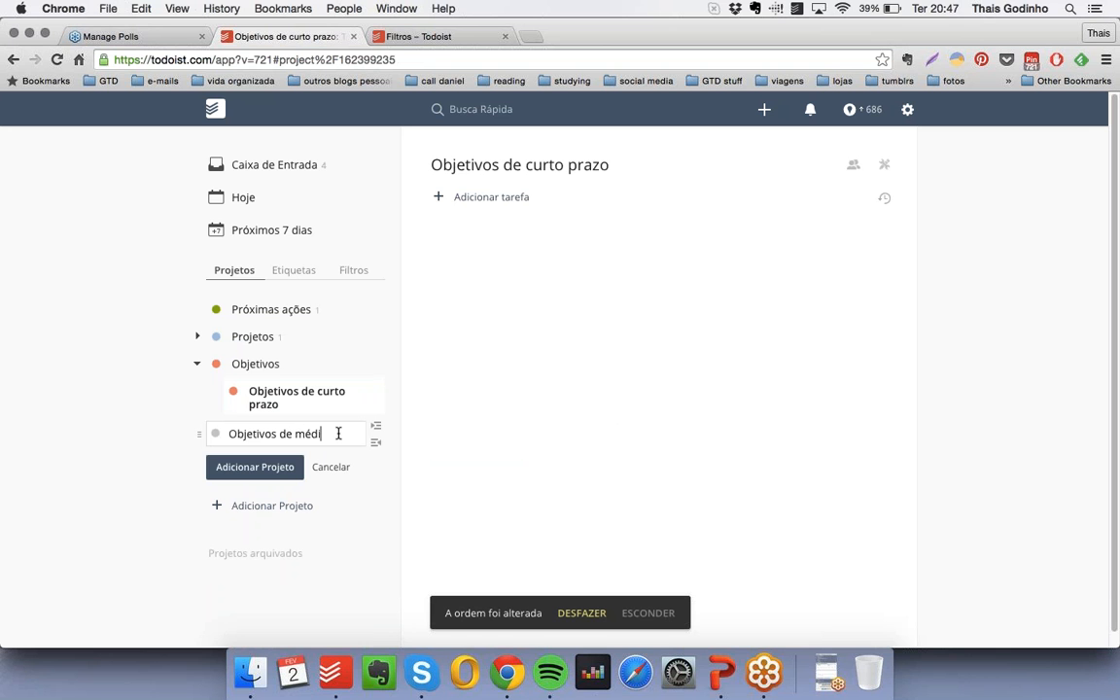
{"action": "type", "text": "o prazo"}
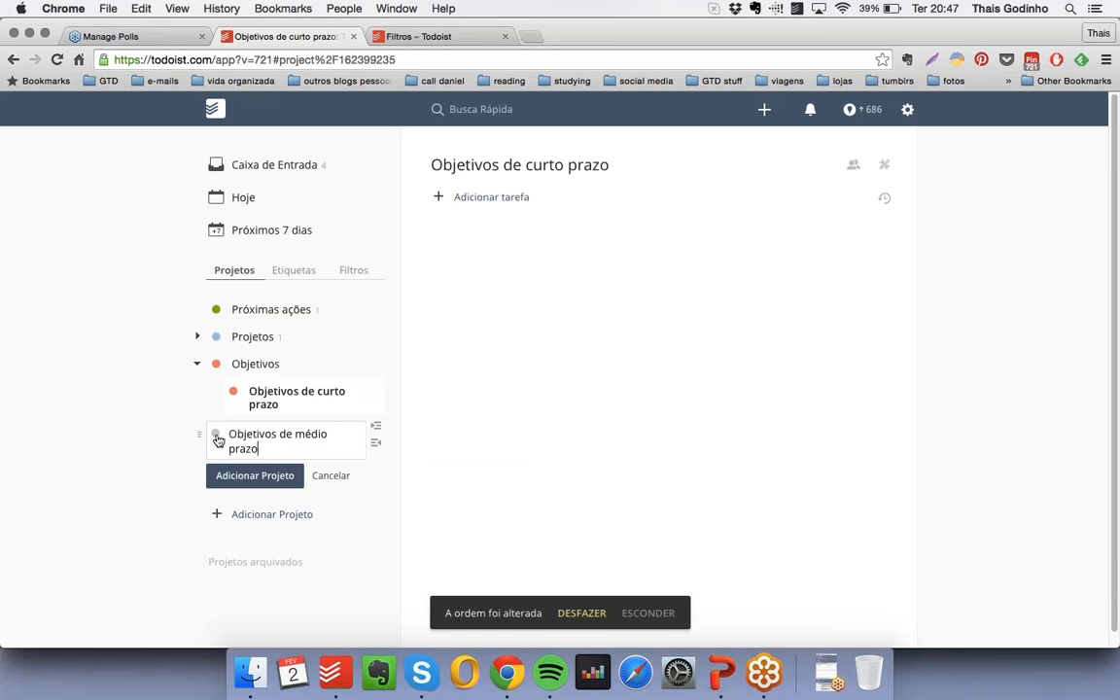
{"action": "left_click", "coordinate": [218, 439]}
{"action": "left_click", "coordinate": [297, 489]}
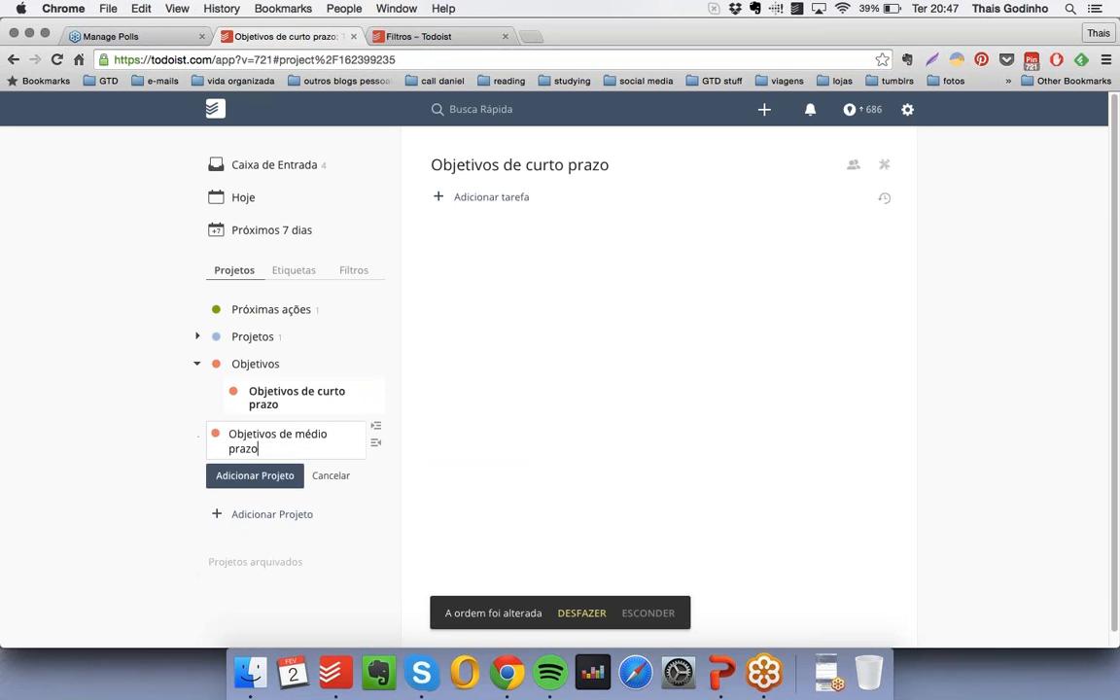
{"action": "left_click", "coordinate": [254, 477]}
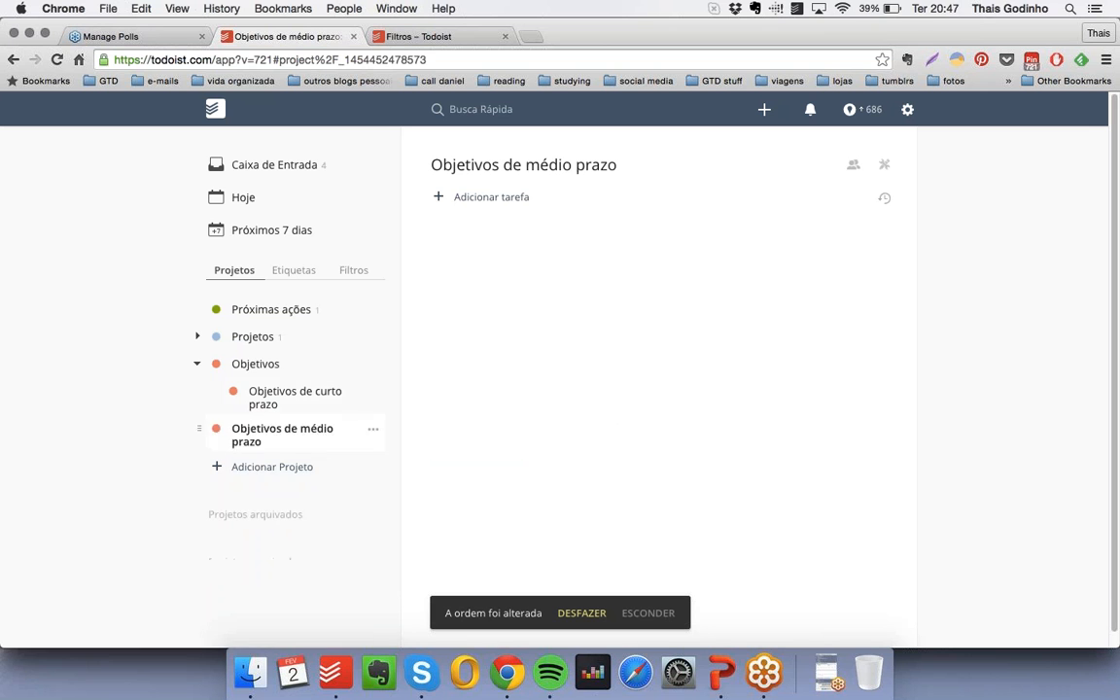
- Add a salmon-orange subproject "Objetivos de longo prazo" under "Objetivos", below the medium-term one
{"action": "left_click", "coordinate": [259, 469]}
{"action": "type", "text": "Objet"}
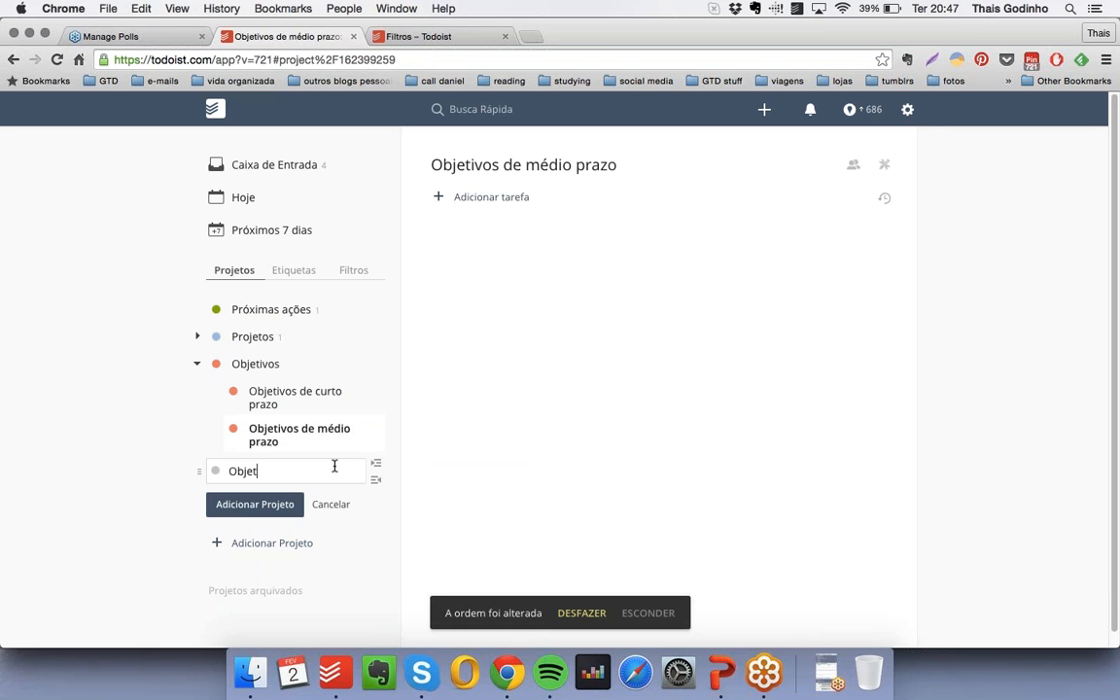
{"action": "type", "text": "ivos de longo prazo"}
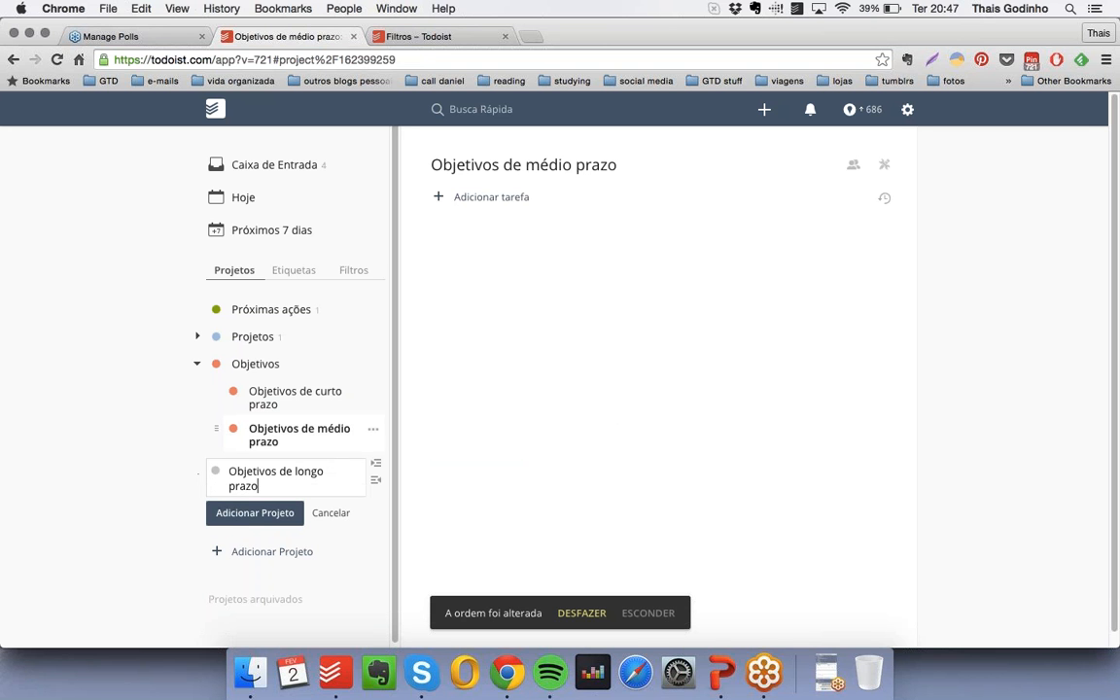
{"action": "left_click", "coordinate": [216, 470]}
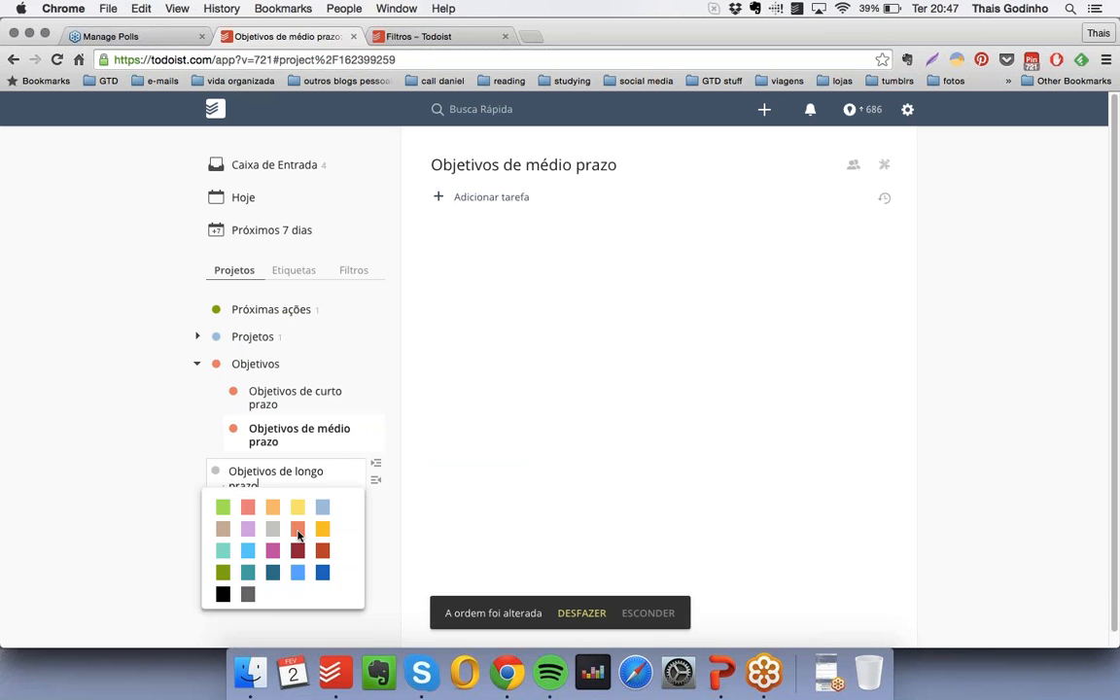
{"action": "left_click", "coordinate": [298, 525]}
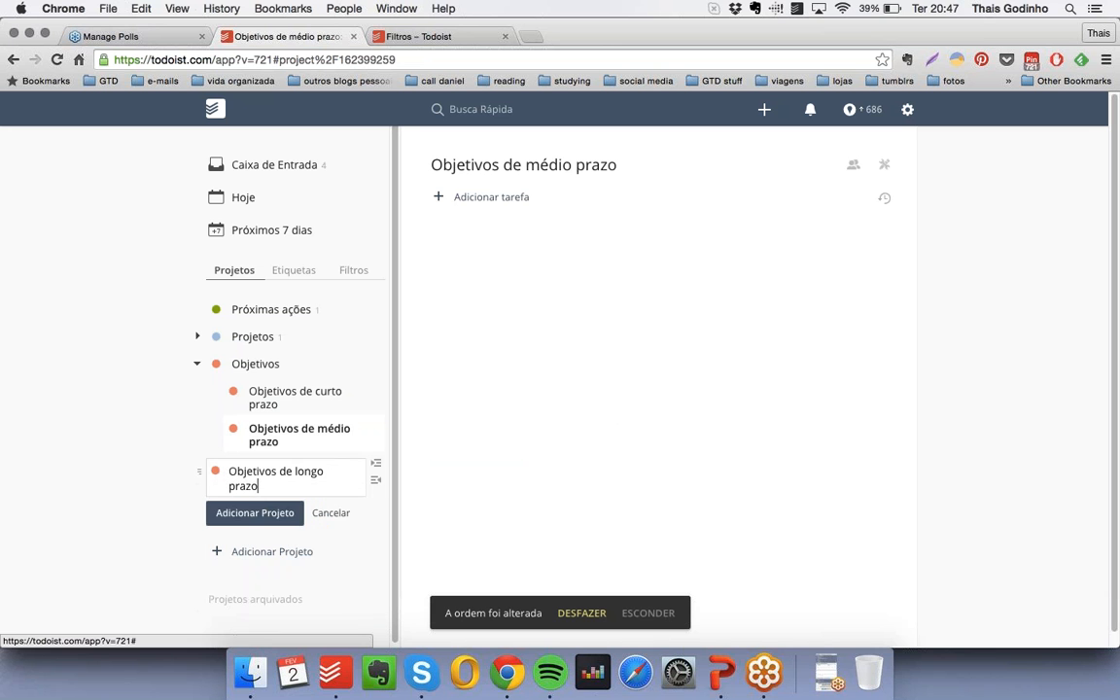
{"action": "left_click", "coordinate": [272, 515]}
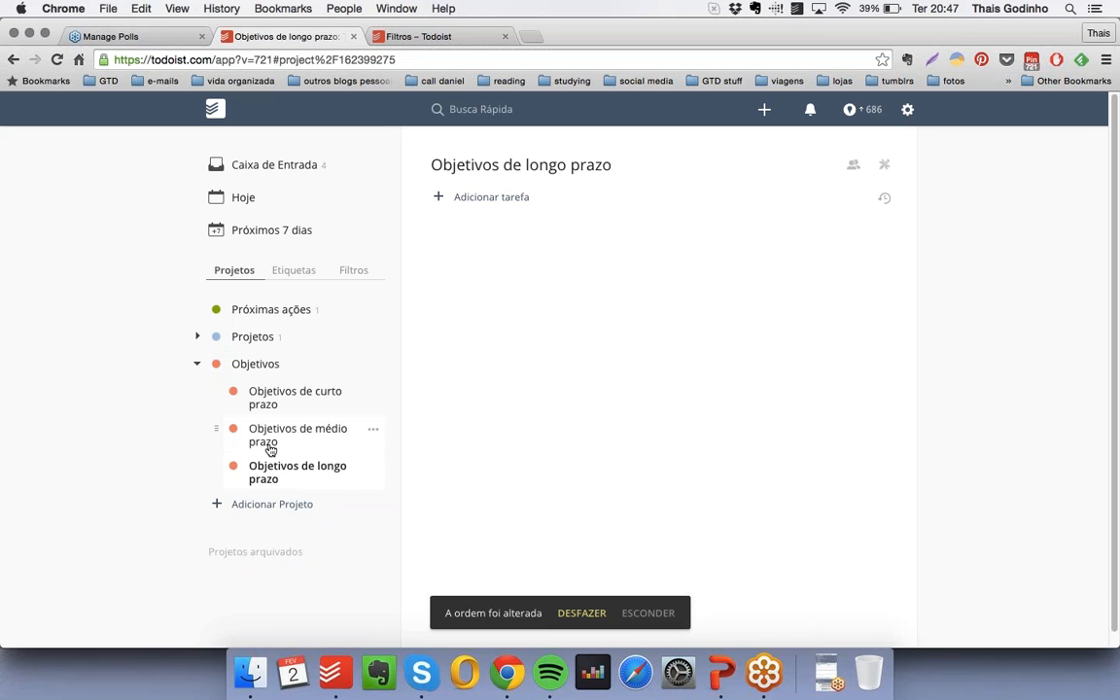
- Create a salmon-orange project "Falar inglês fluente" nested under "Objetivos de curto prazo"
{"action": "left_click", "coordinate": [303, 406]}
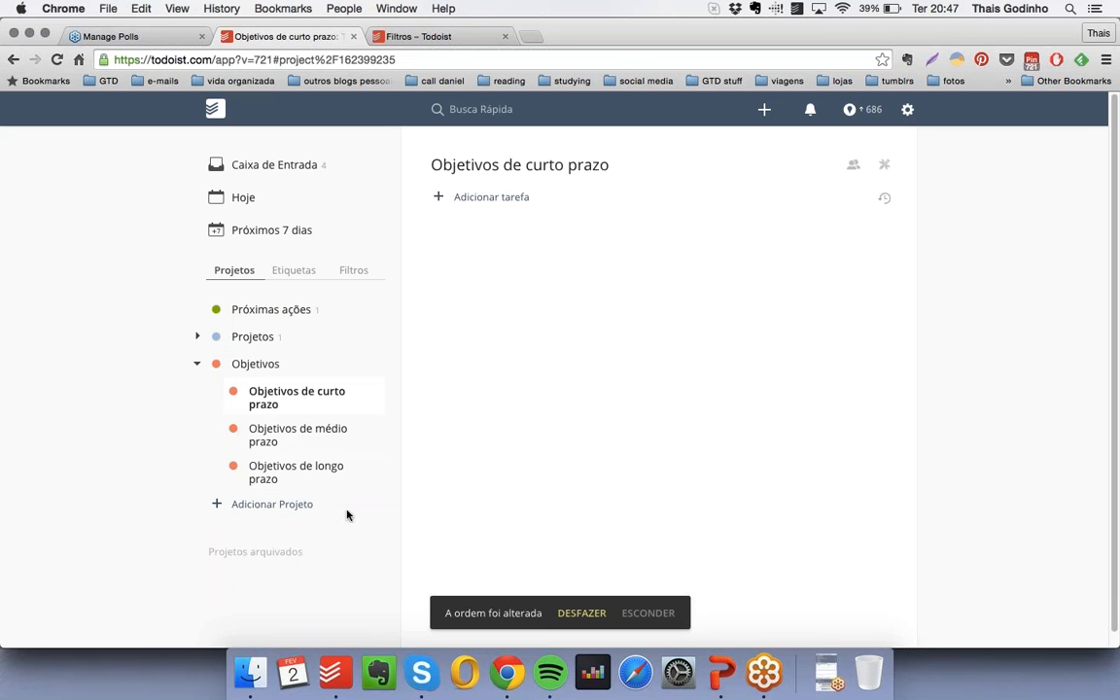
{"action": "left_click", "coordinate": [285, 507]}
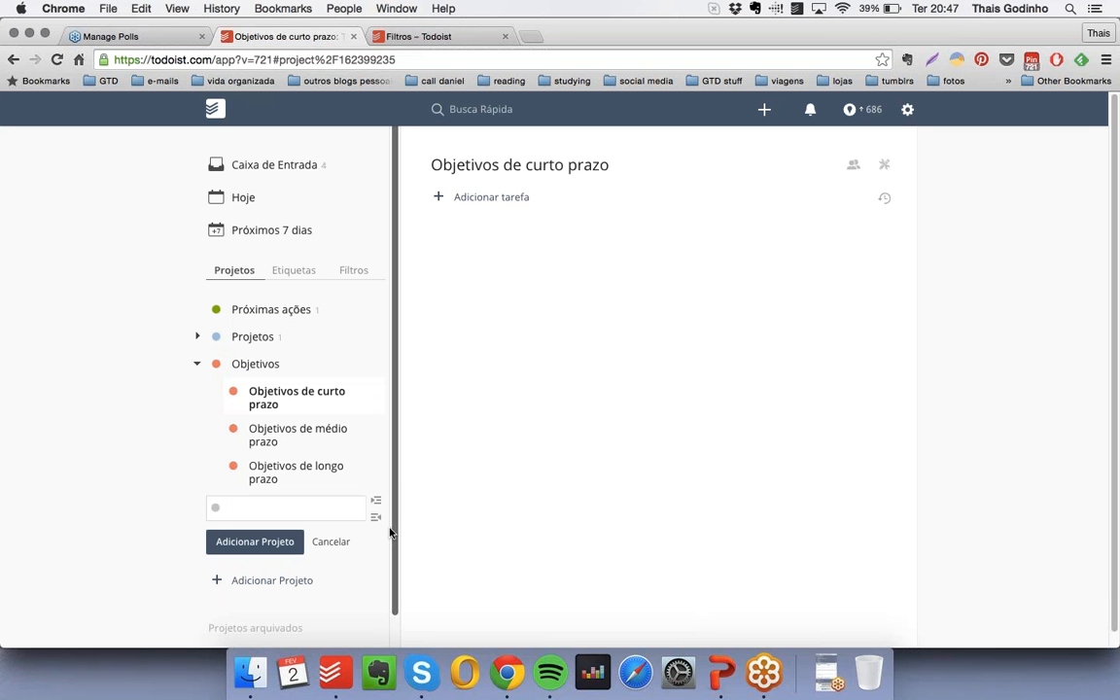
{"action": "type", "text": "Falar inglês fluente"}
{"action": "left_click", "coordinate": [215, 508]}
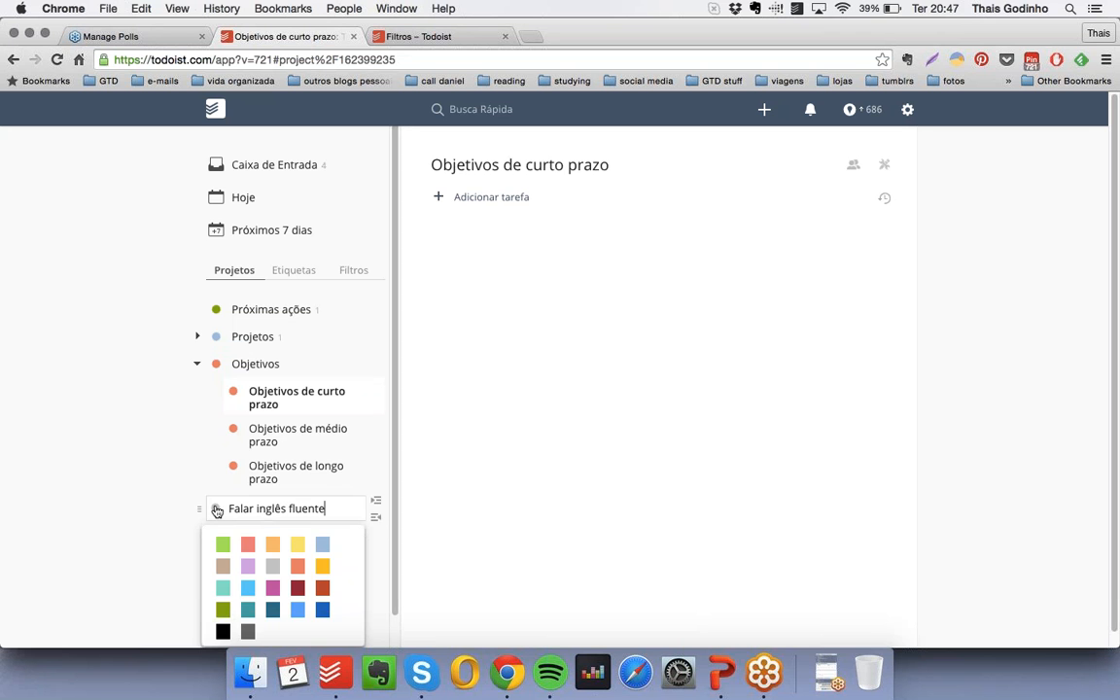
{"action": "left_click", "coordinate": [299, 568]}
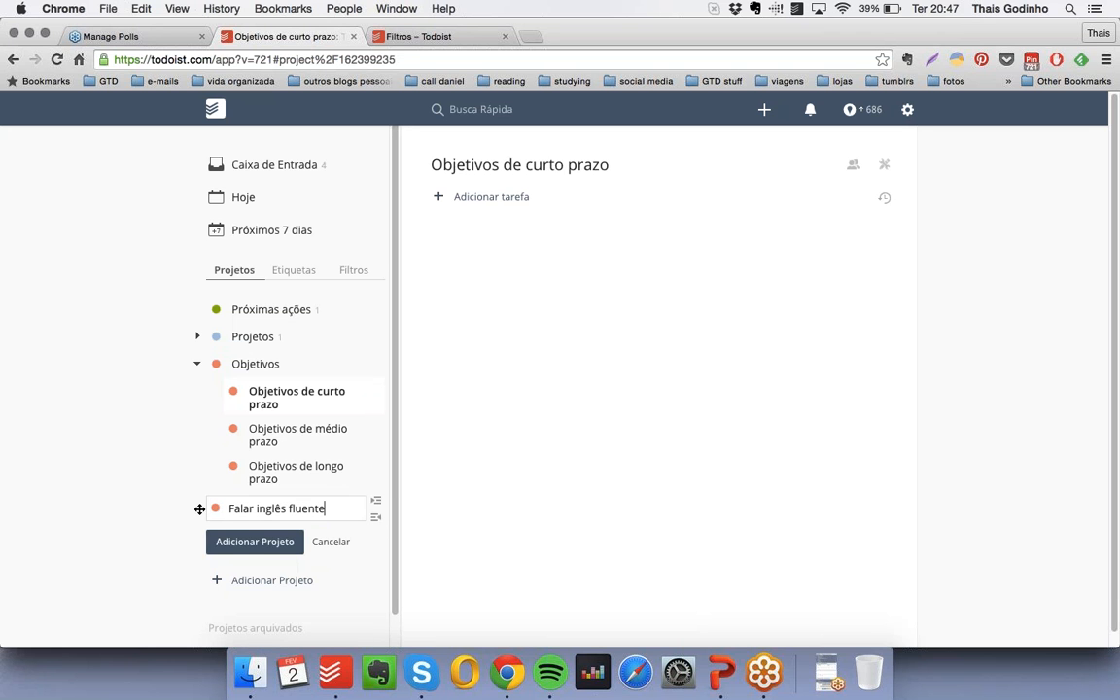
{"action": "left_click_drag", "start_coordinate": [198, 508], "coordinate": [264, 433]}
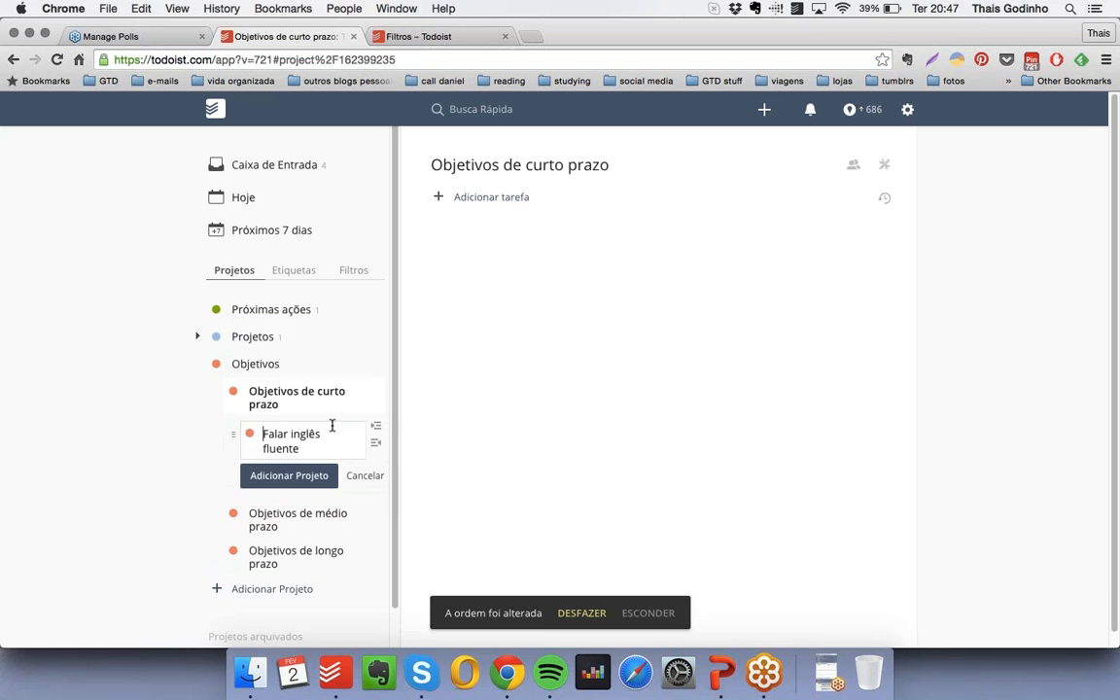
{"action": "key", "text": "Return"}
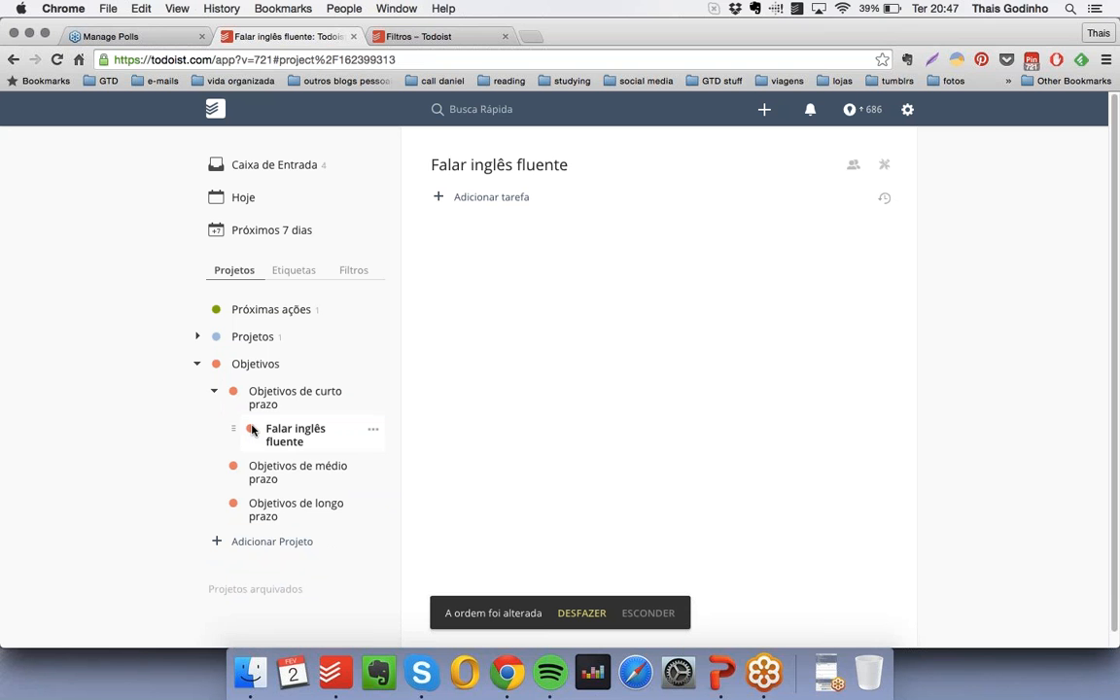
- Check the productivity summary and add a bold, checkbox-free "Propósito" heading to the "Falar inglês fluente" project
{"action": "left_click", "coordinate": [872, 112]}
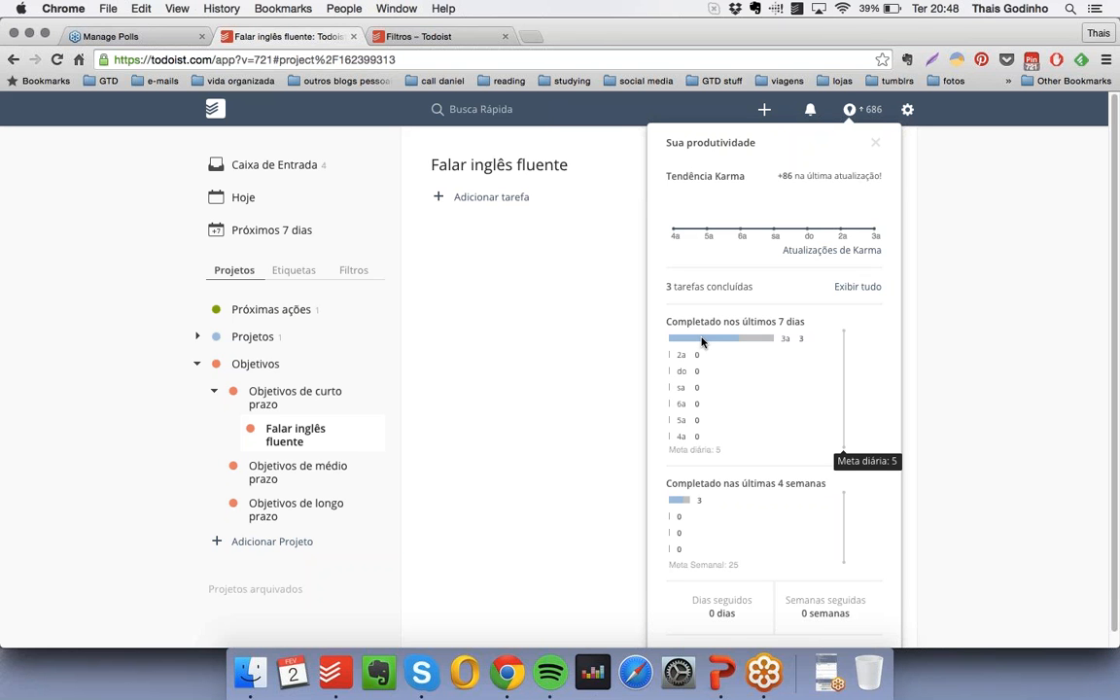
{"action": "left_click", "coordinate": [878, 144]}
{"action": "left_click", "coordinate": [486, 196]}
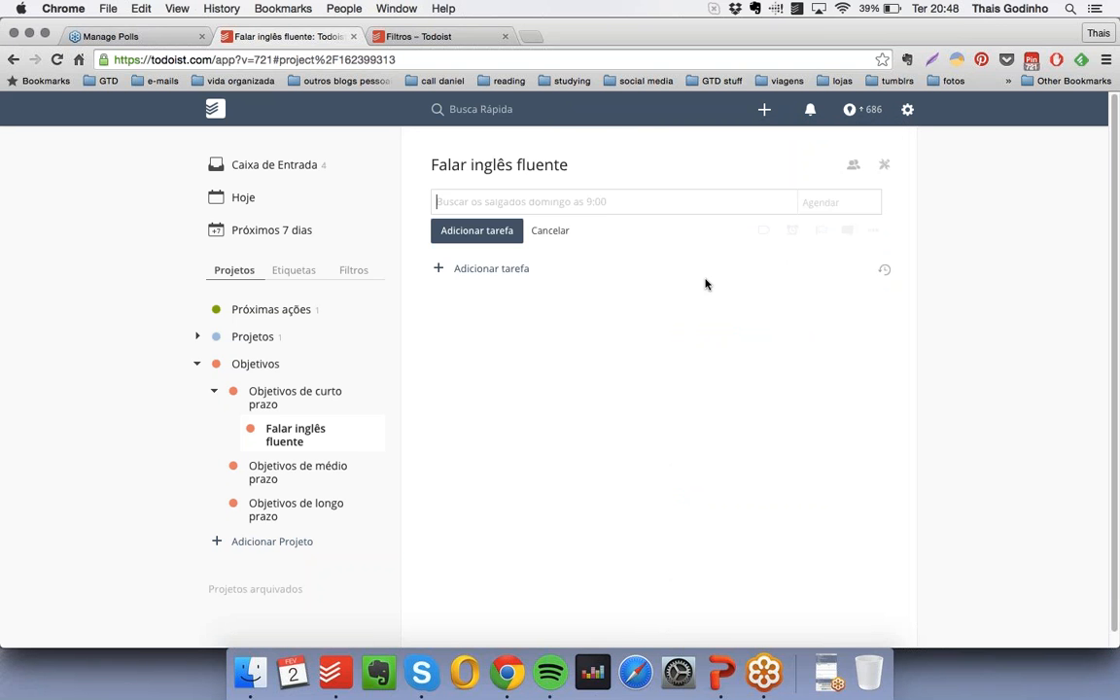
{"action": "type", "text": "* !!Pro"}
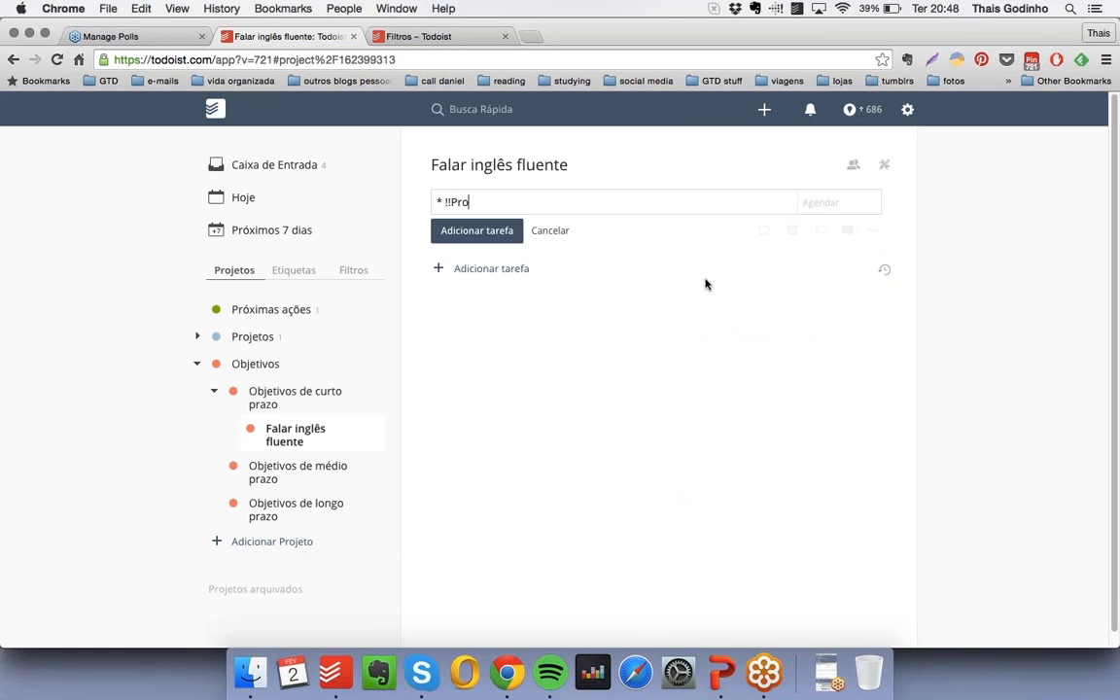
{"action": "type", "text": "pósito!!"}
{"action": "key", "text": "Return"}
- Add the checkbox-free note "Preciso aprender inglês para ministrar cursos no meu trabalho. Ou para realizar reuniões com a filial na Inglaterra." indented under "Propósito"
{"action": "type", "text": "*"}
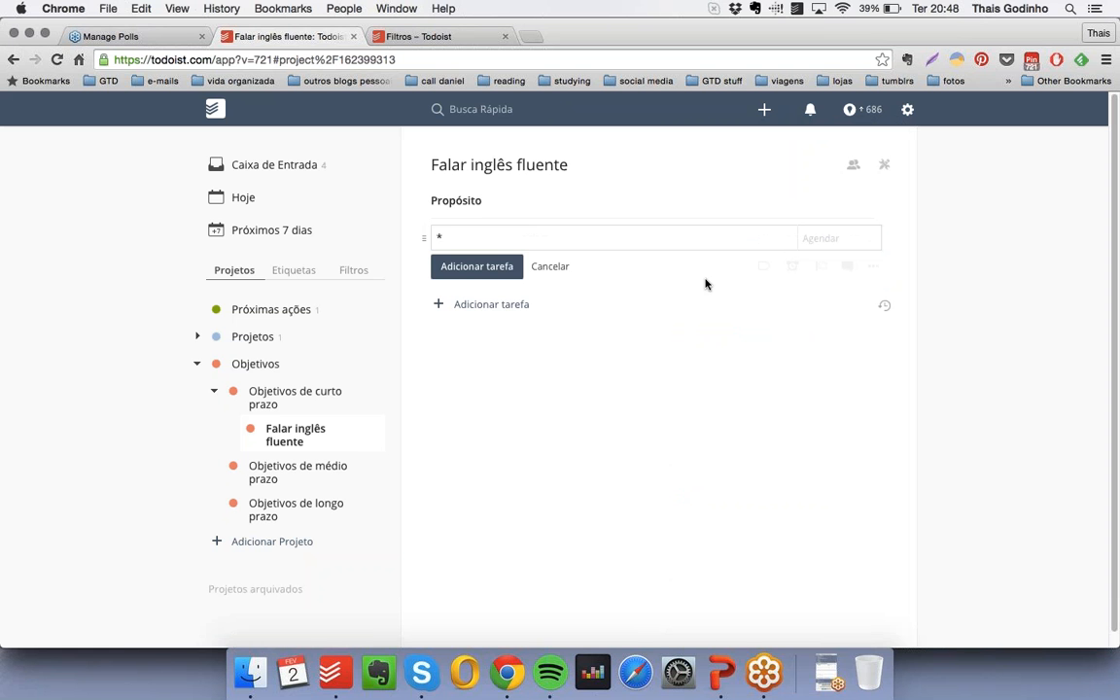
{"action": "type", "text": "Preciso aprender inglês para m"}
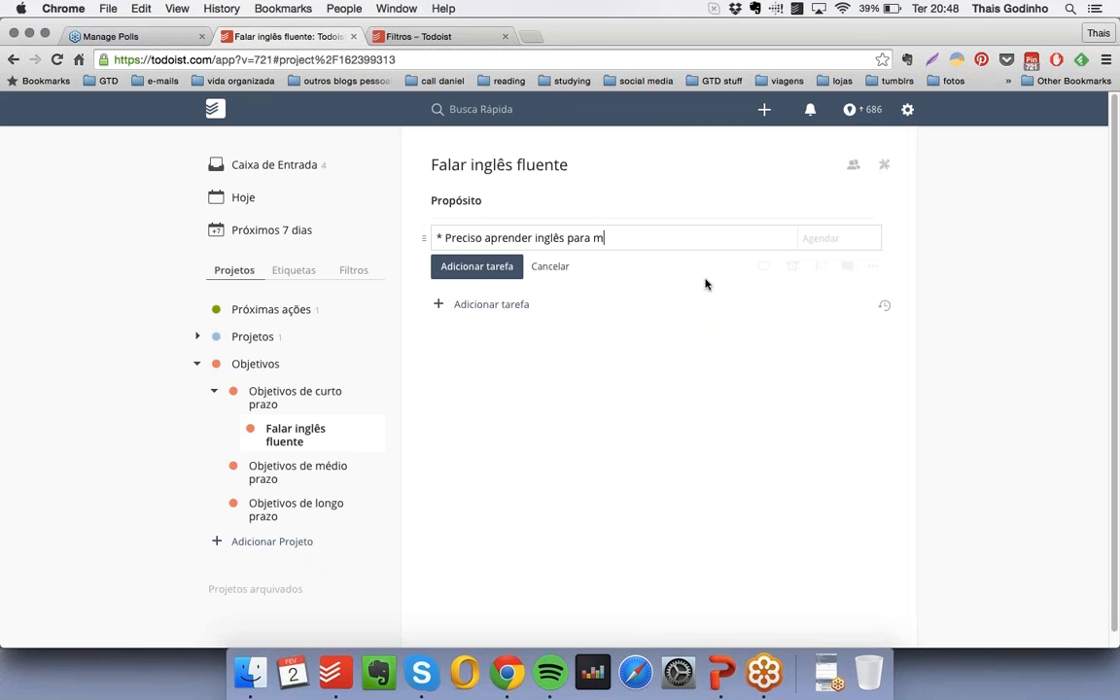
{"action": "type", "text": "inistrar cursos no meu trabal"}
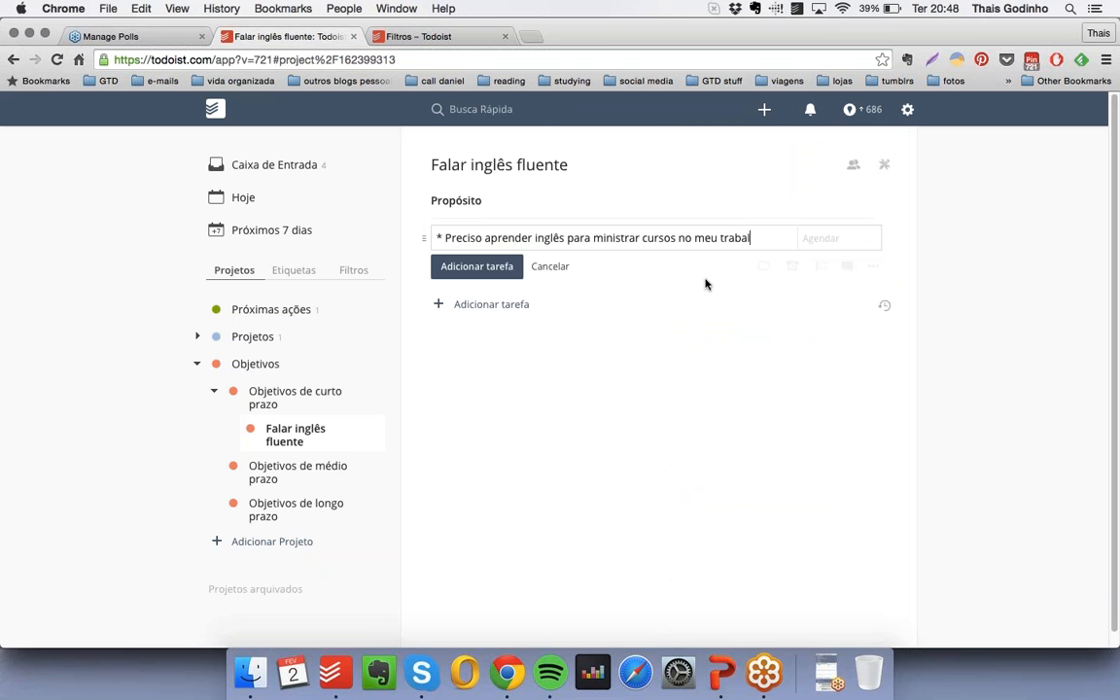
{"action": "type", "text": "ho. Ou pa"}
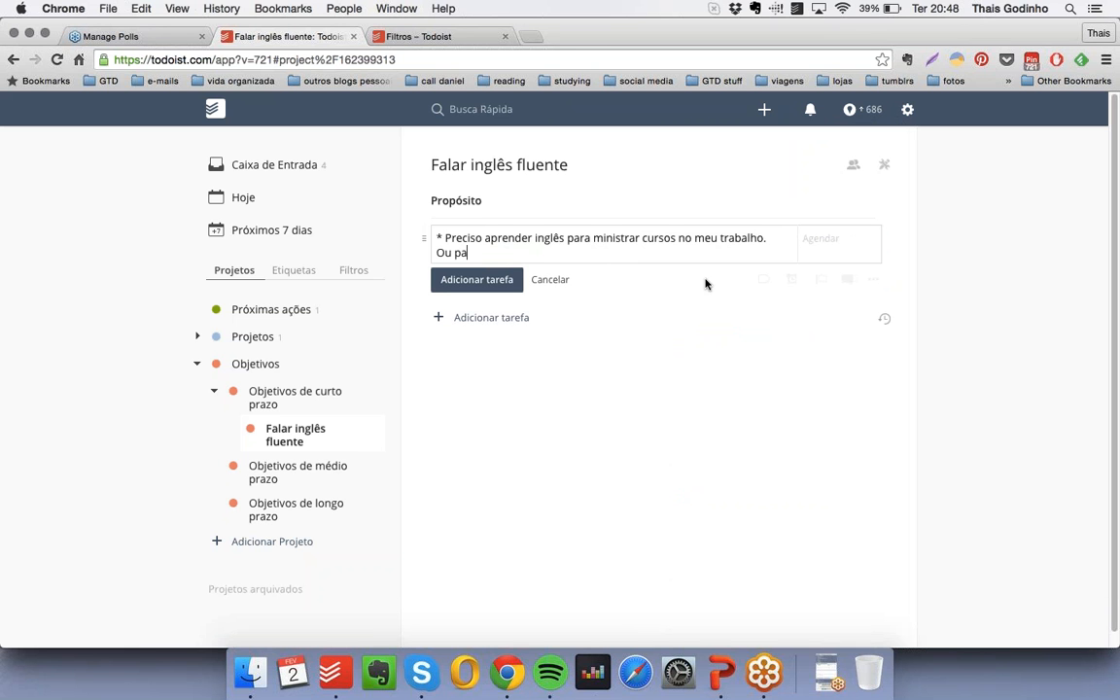
{"action": "type", "text": "ra realizar reuniões com a"}
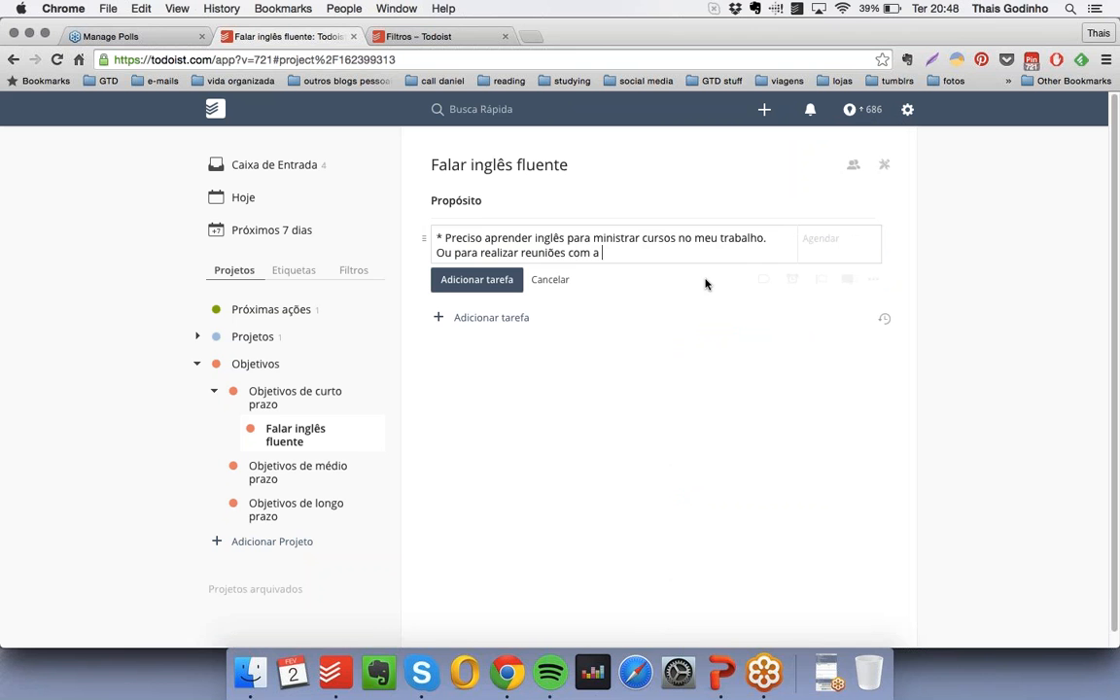
{"action": "type", "text": " filial naInglaterra."}
{"action": "key", "text": "Return"}
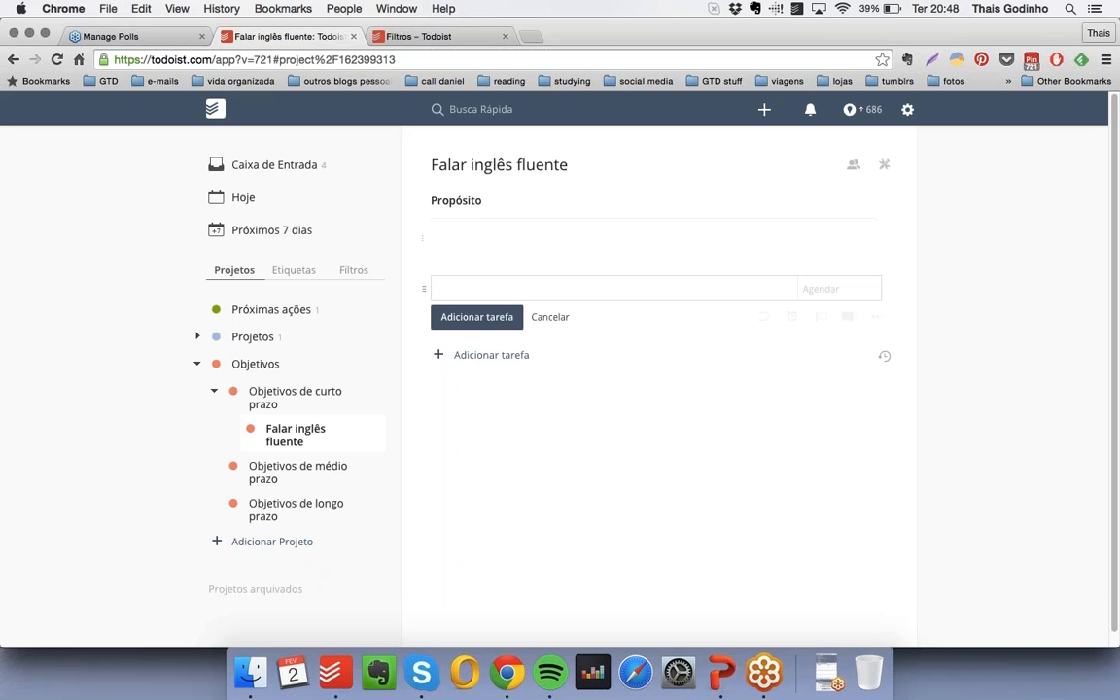
{"action": "left_click_drag", "start_coordinate": [424, 238], "coordinate": [457, 236]}
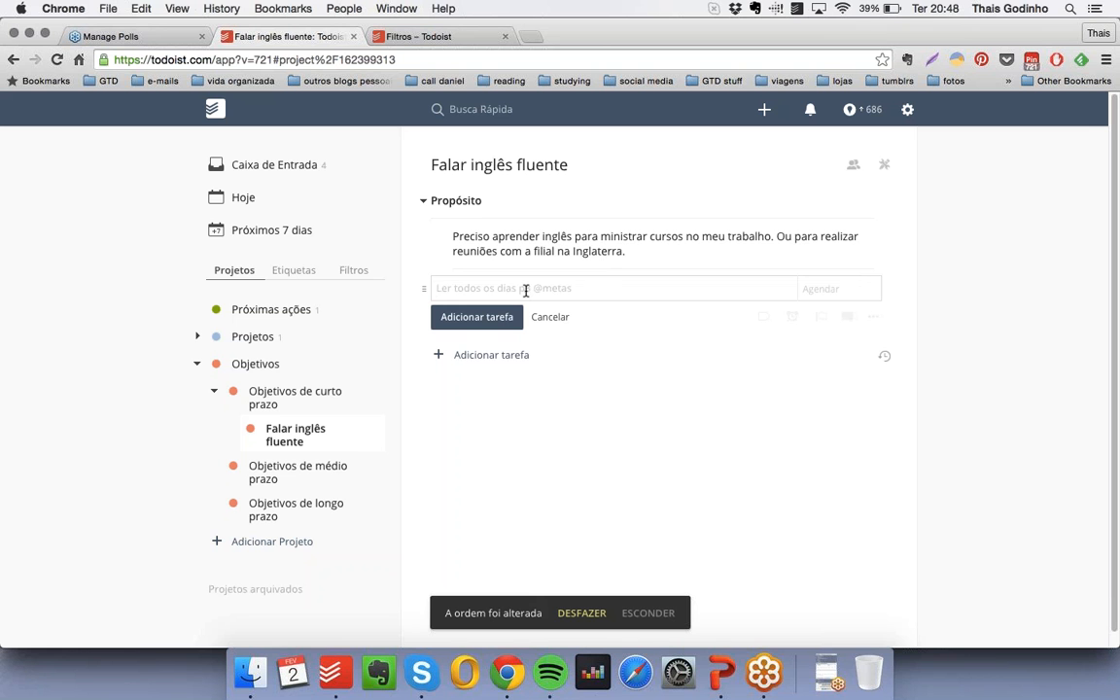
- Add a bold, checkbox-free "Próximas ações" heading below the purpose note in the "Falar inglês fluente" project
{"action": "type", "text": "* !!Próximas ações!!"}
{"action": "key", "text": "Return"}
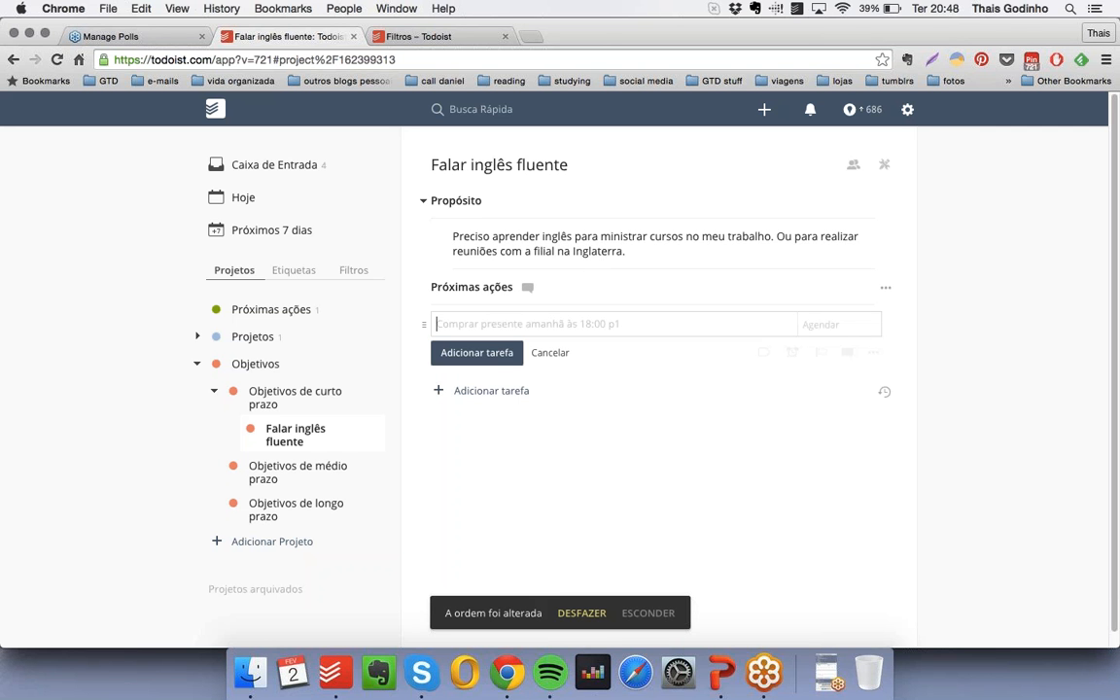
{"action": "type", "text": "P"}
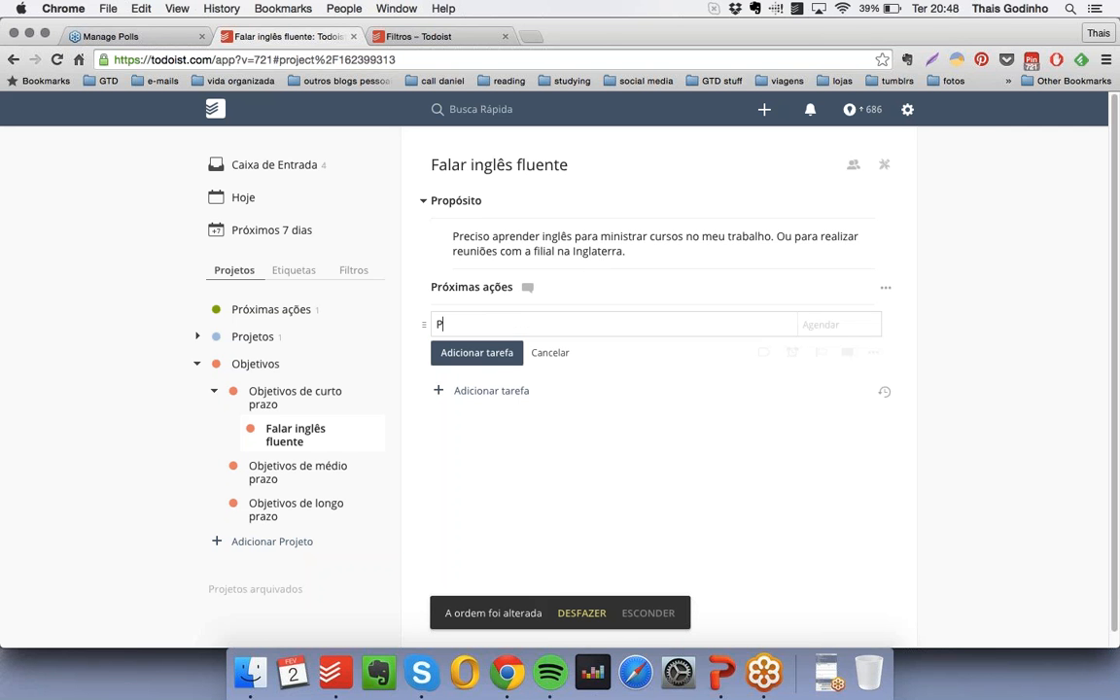
{"action": "type", "text": "erguntar para "}
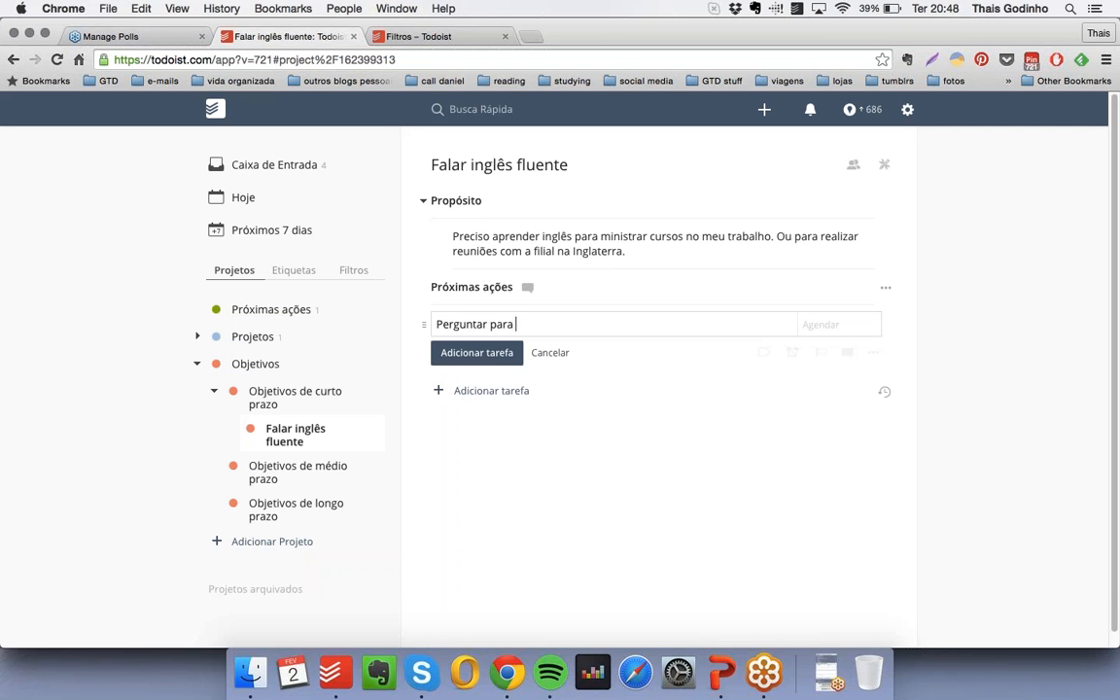
{"action": "type", "text": "o Felipe no What's App"}
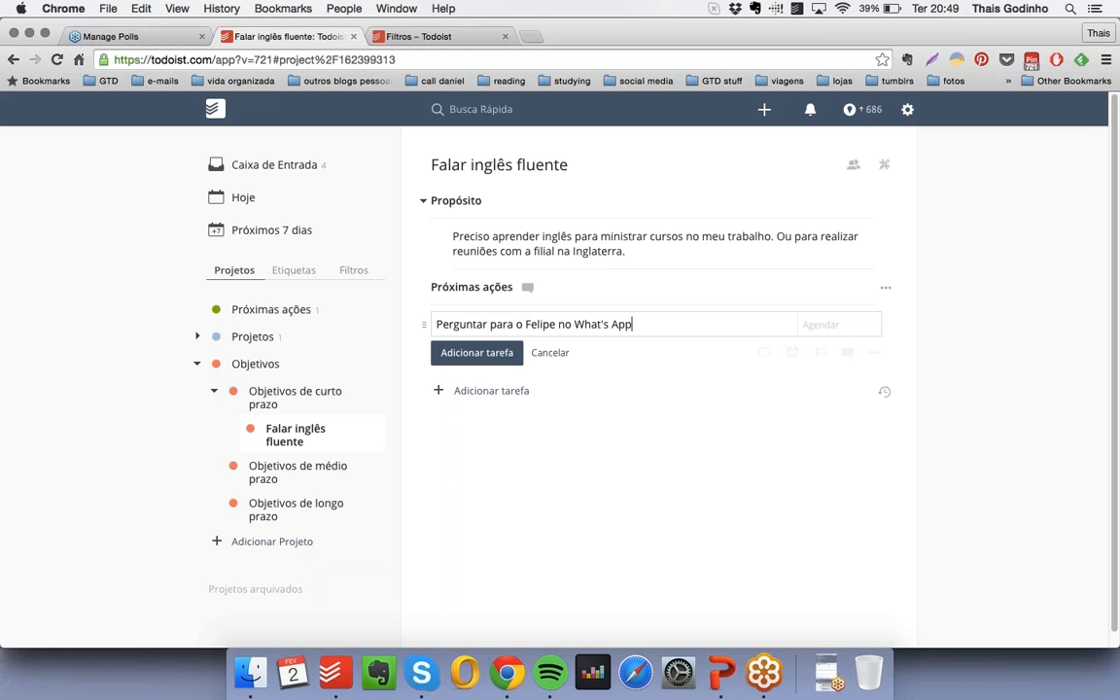
{"action": "type", "text": " se ele está gostando daqu"}
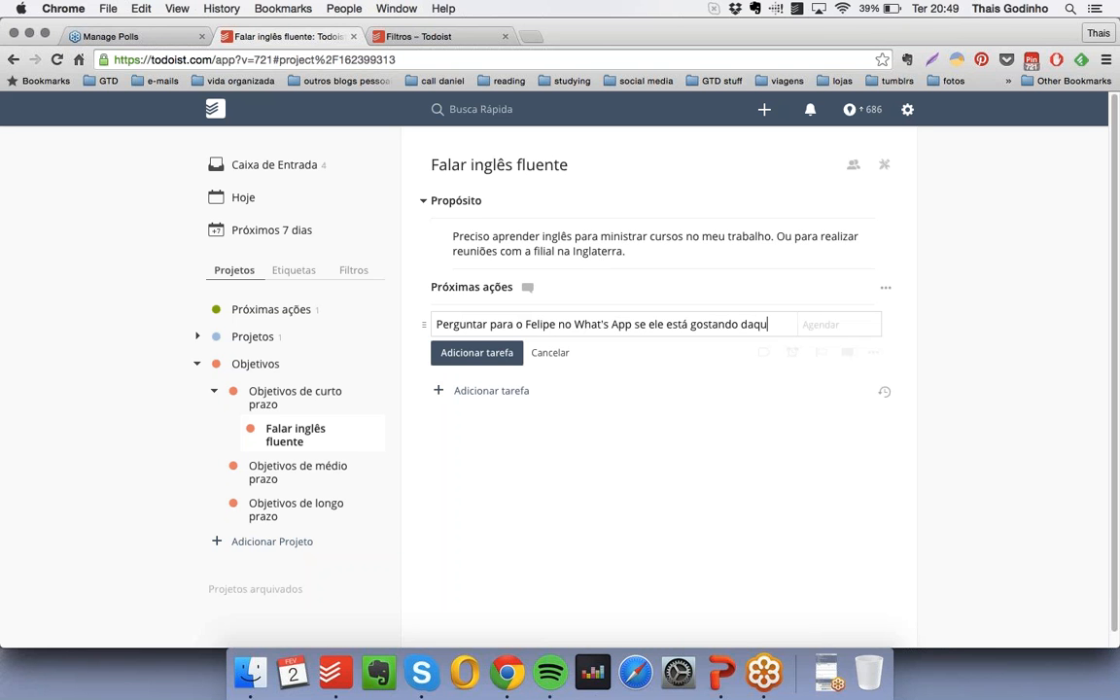
{"action": "type", "text": "ele curso de ingl"}
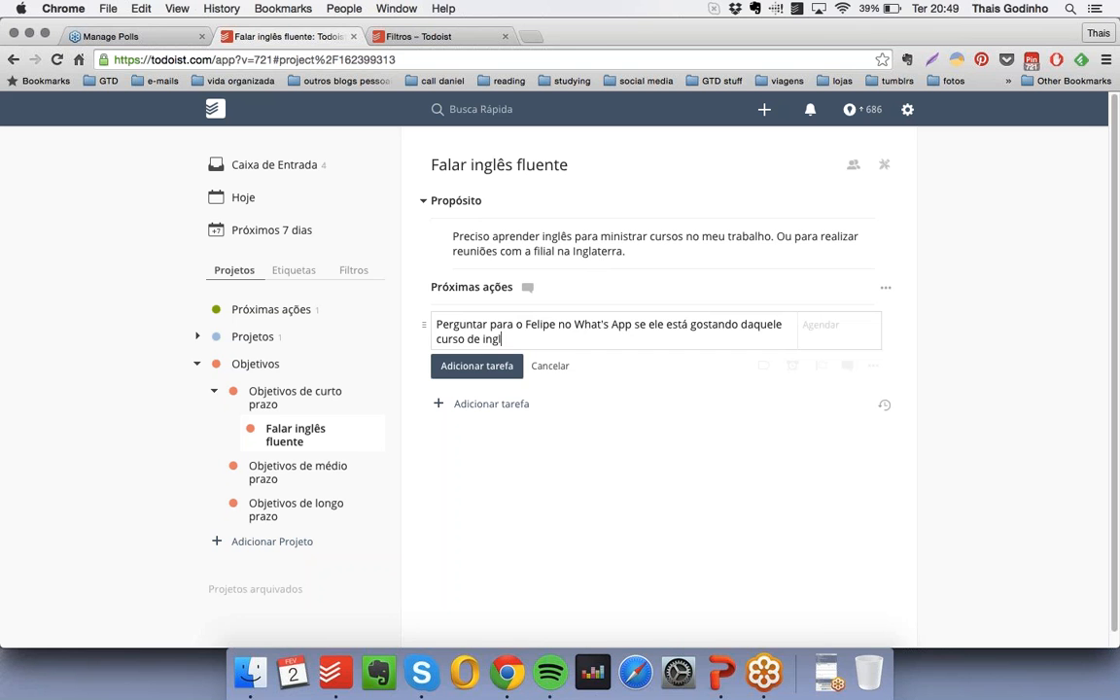
{"action": "type", "text": "ês online @"}
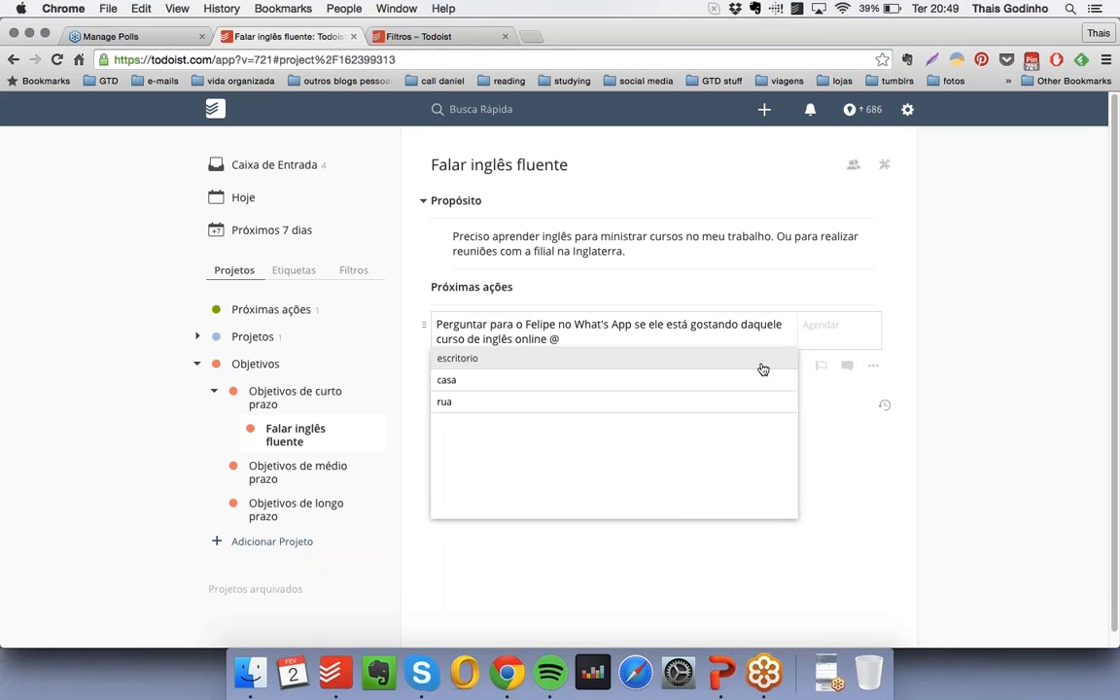
{"action": "type", "text": "tel"}
{"action": "key", "text": "BackSpace"}
{"action": "key", "text": "BackSpace"}
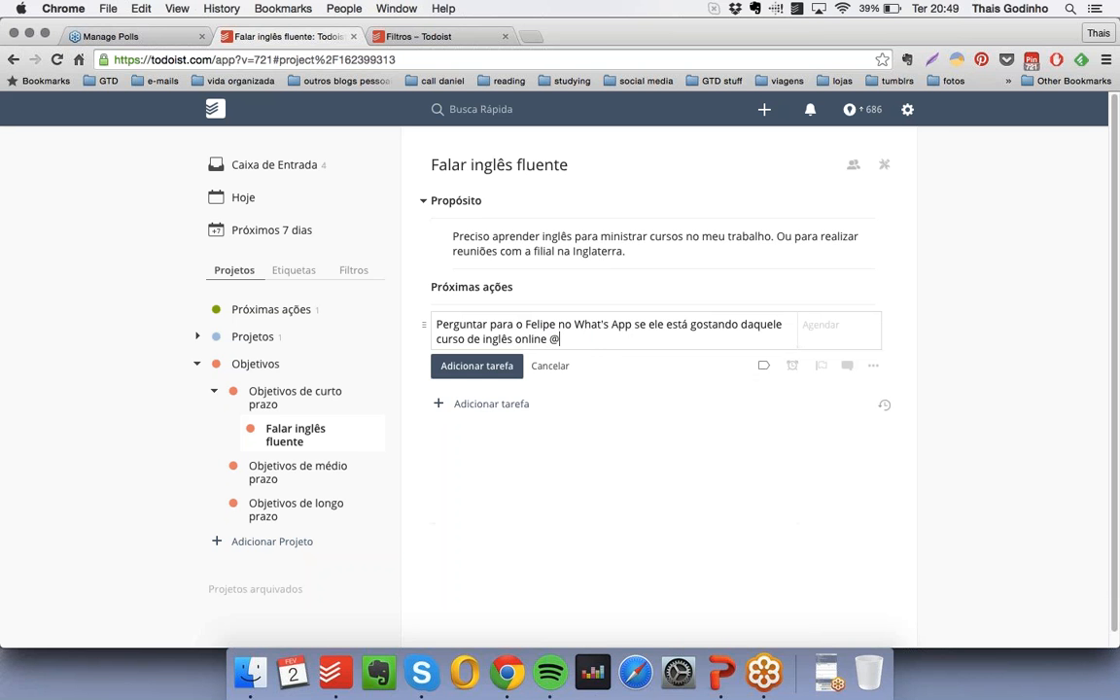
{"action": "type", "text": "celular"}
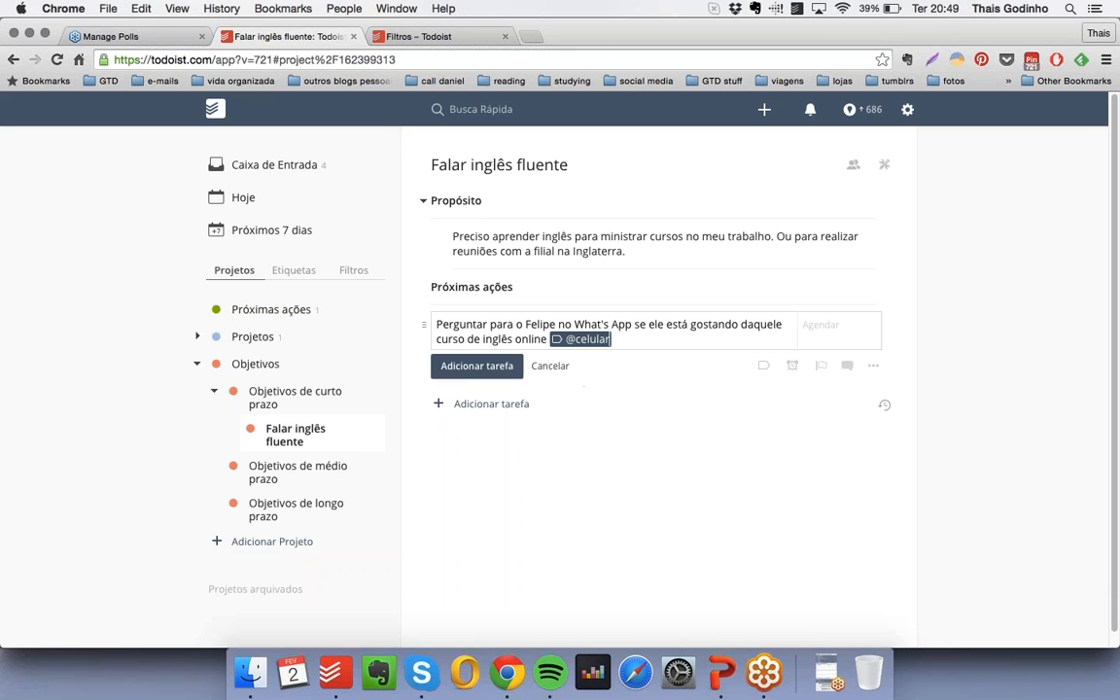
{"action": "left_click", "coordinate": [476, 367]}
{"action": "left_click_drag", "start_coordinate": [428, 331], "coordinate": [445, 325]}
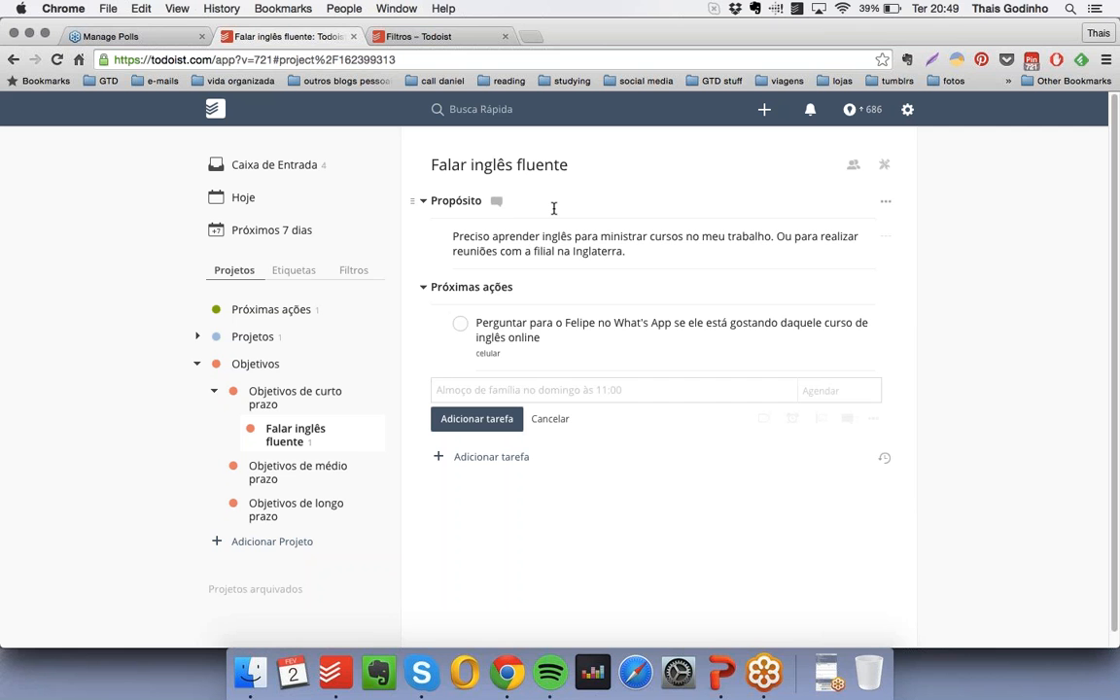
- Add a bold, checkbox-free "Projetos relacionados" heading below the next action in the "Falar inglês fluente" project
{"action": "type", "text": "* !!"}
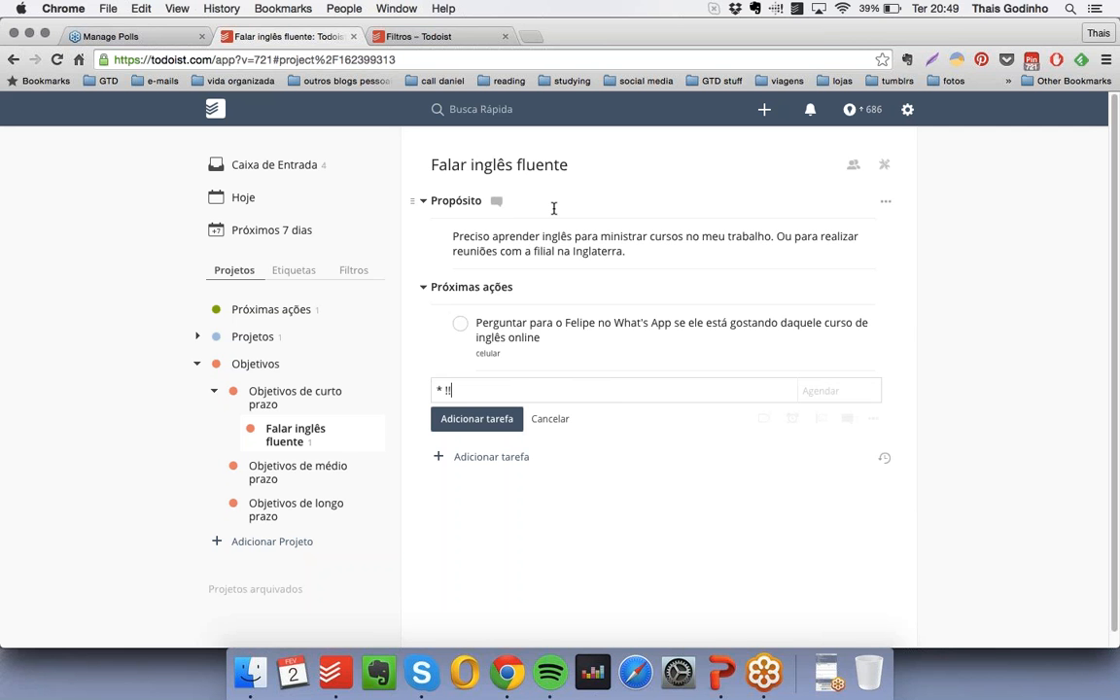
{"action": "type", "text": "Projetos relaciona"}
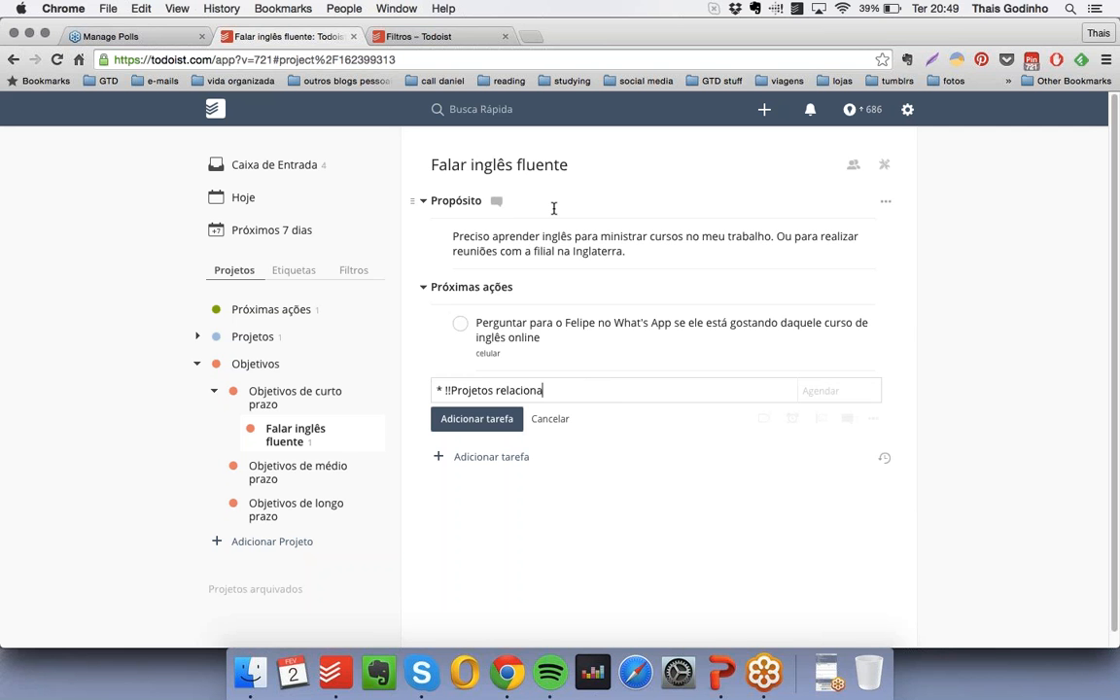
{"action": "type", "text": "dos!!"}
{"action": "key", "text": "Return"}
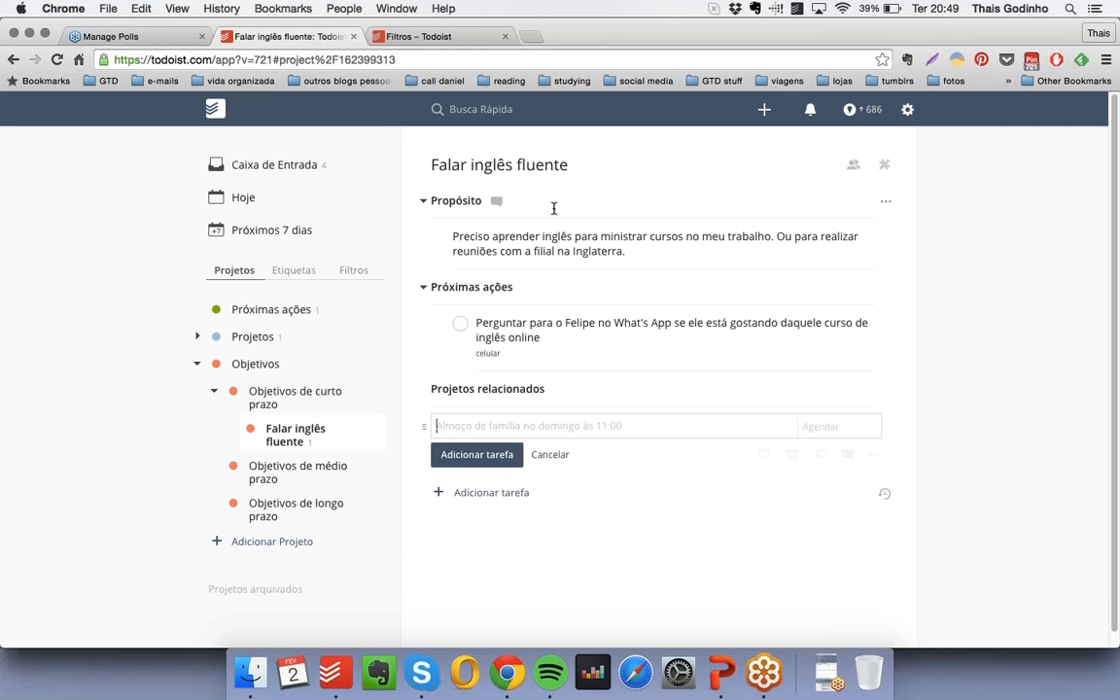
- Create a light-blue project "Me matricular na escola de inglês" nested under "Projetos", below "Planejar férias"
{"action": "left_click", "coordinate": [196, 337]}
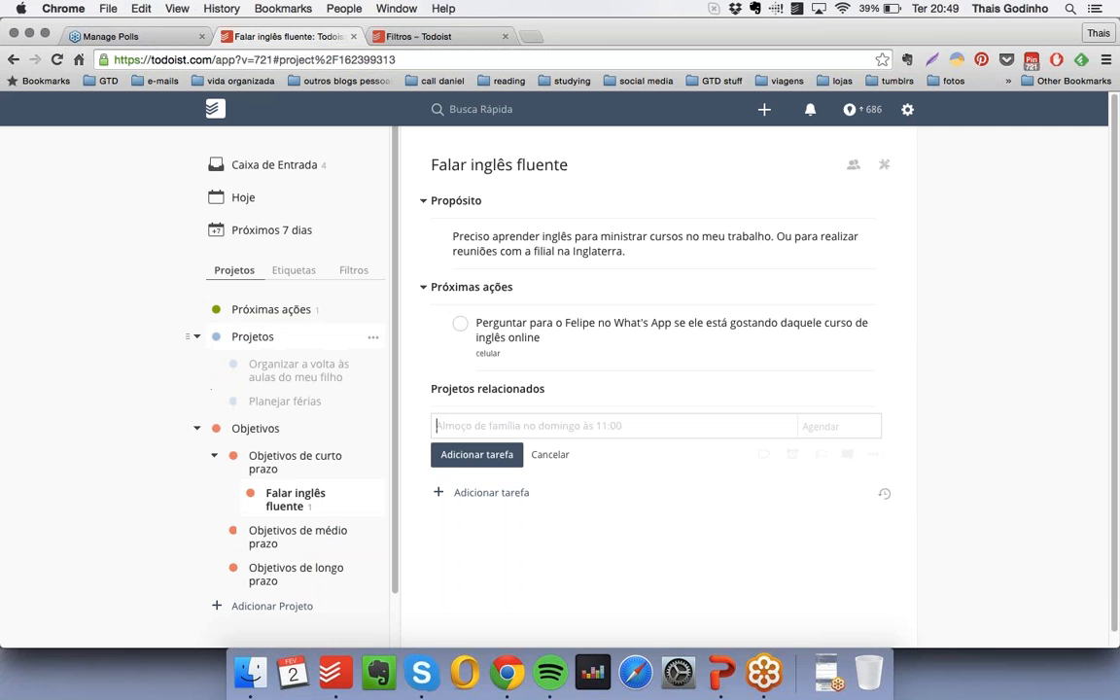
{"action": "scroll", "coordinate": [321, 341], "scroll_direction": "down", "scroll_amount": 1}
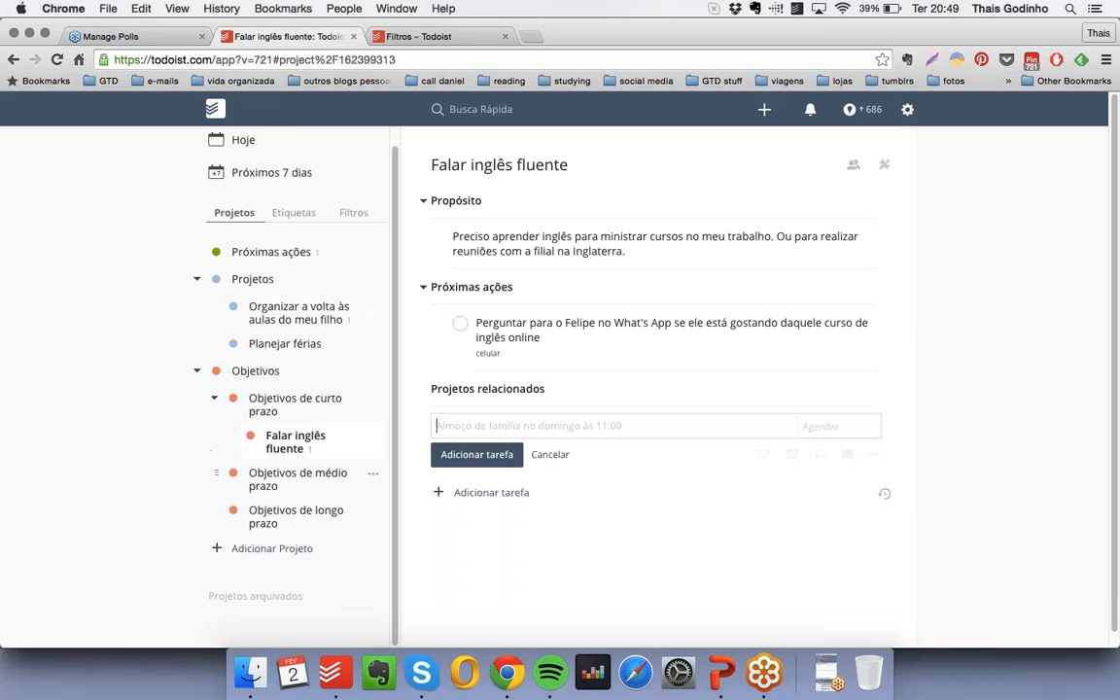
{"action": "left_click", "coordinate": [273, 549]}
{"action": "type", "text": "Me"}
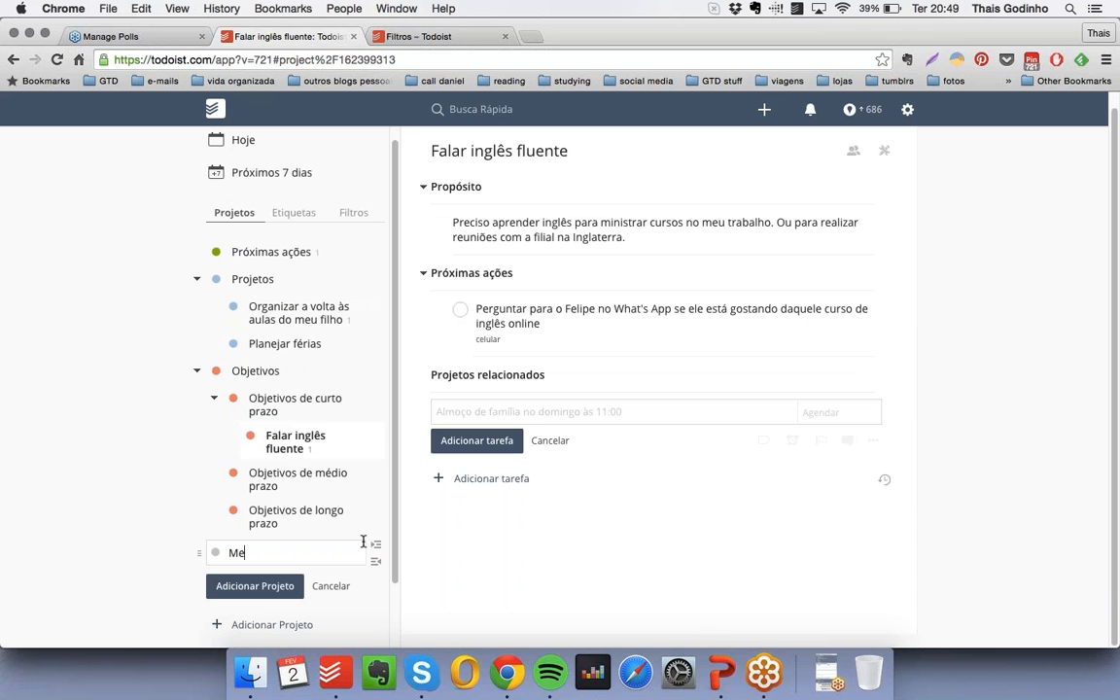
{"action": "type", "text": " matricular na escola de inglês"}
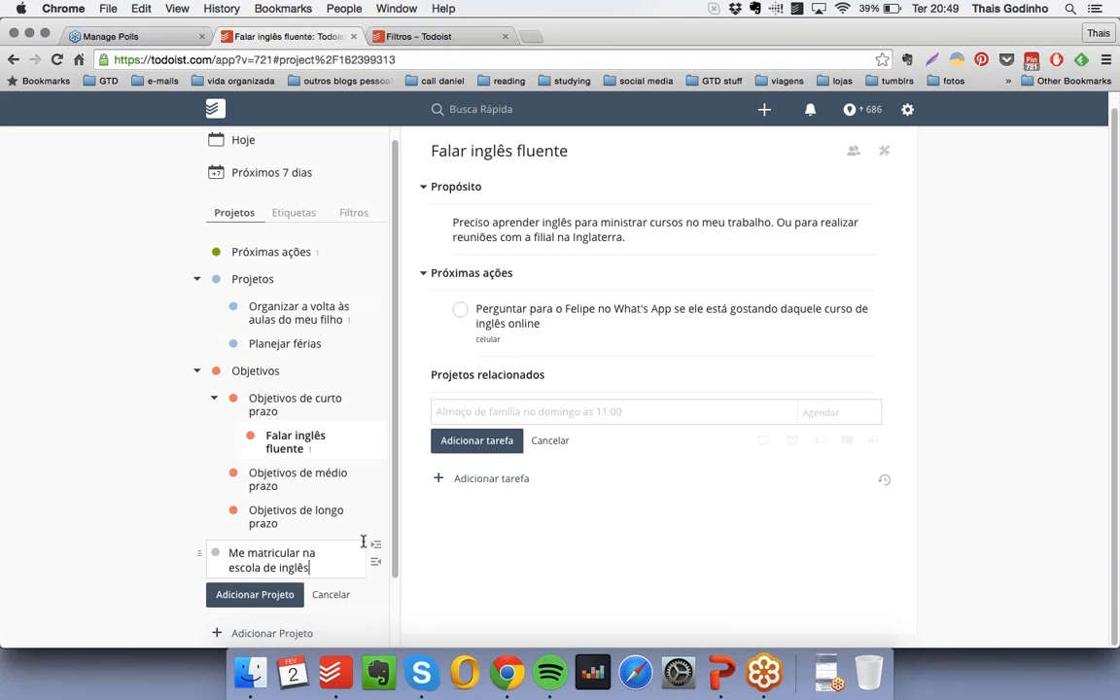
{"action": "left_click", "coordinate": [220, 561]}
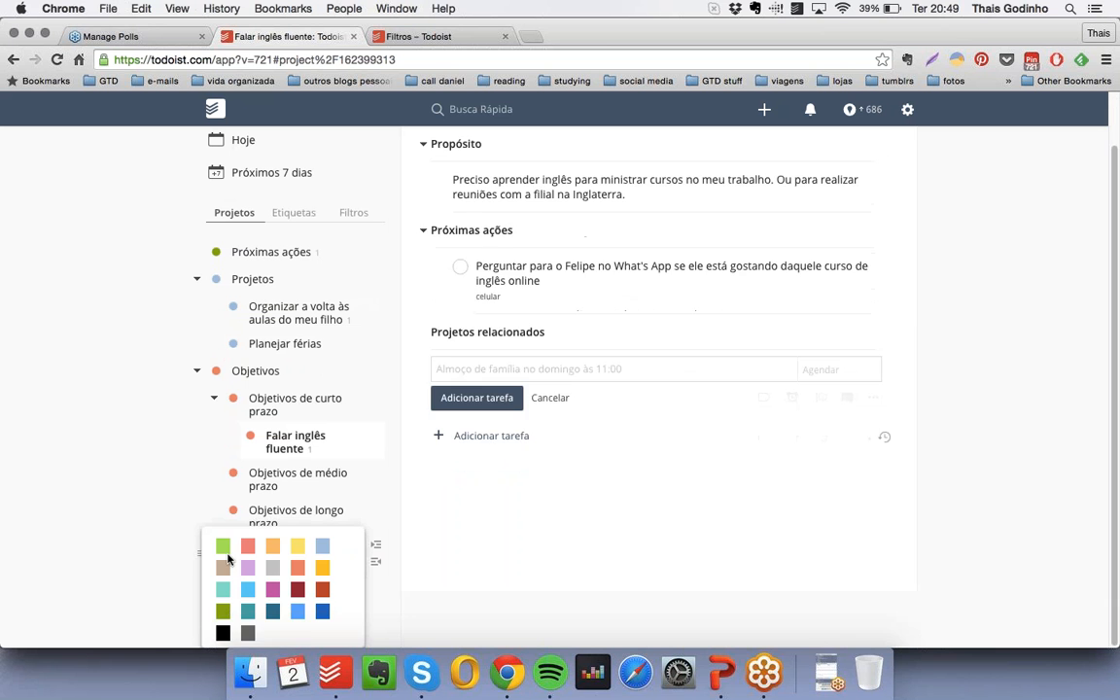
{"action": "left_click", "coordinate": [322, 551]}
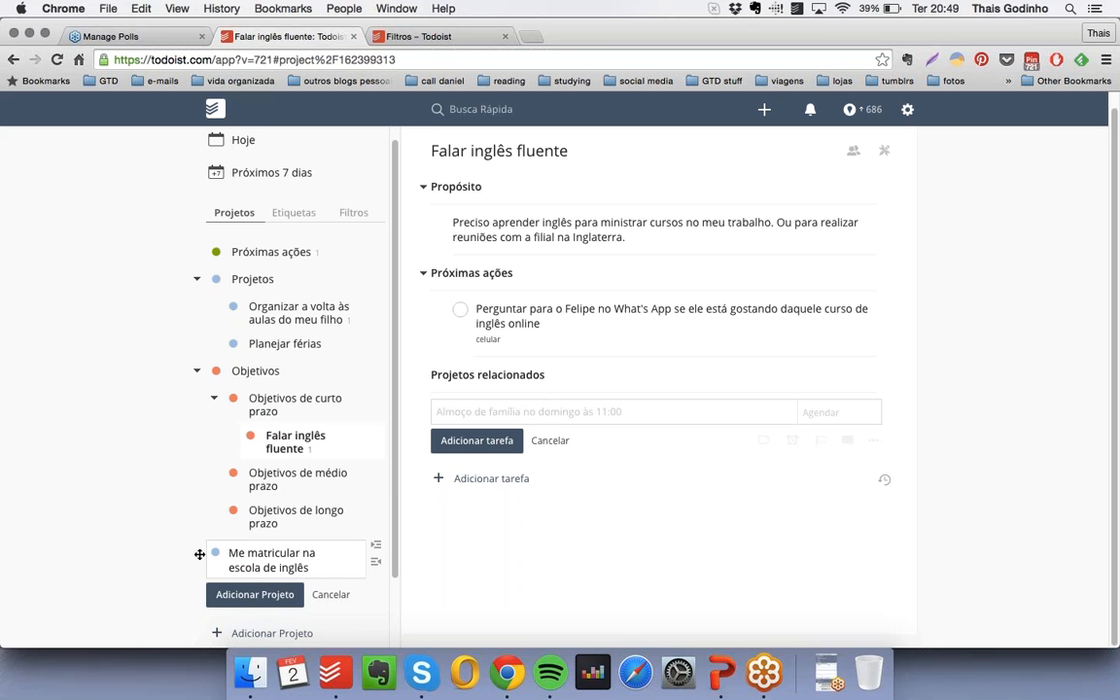
{"action": "left_click_drag", "start_coordinate": [204, 549], "coordinate": [238, 384]}
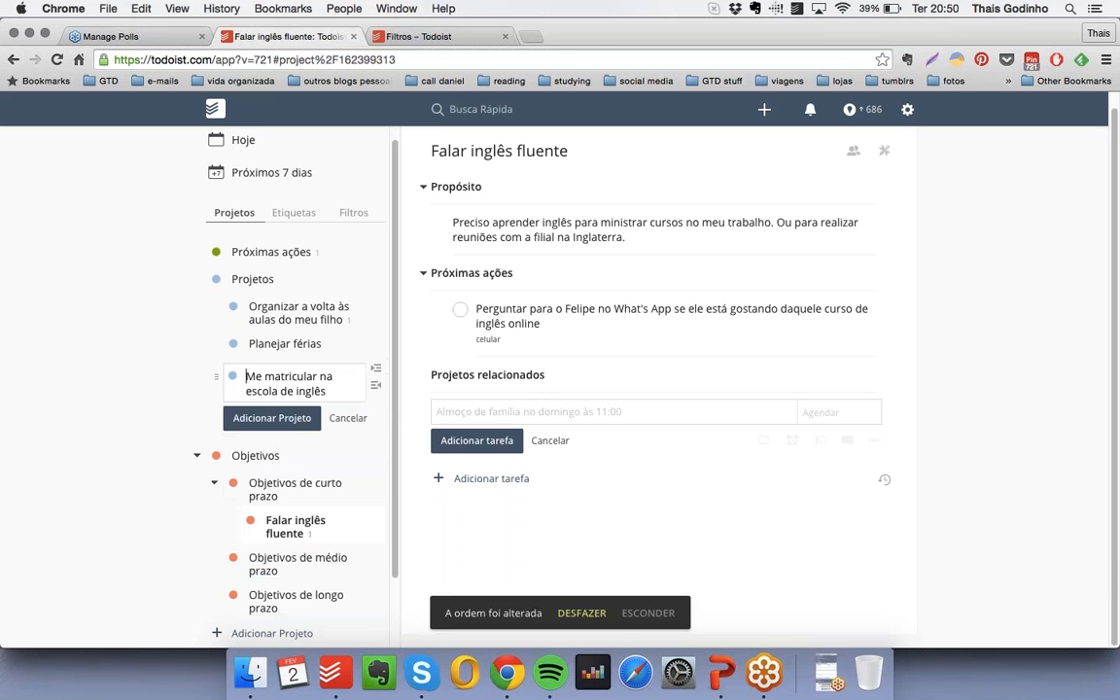
{"action": "left_click", "coordinate": [267, 420]}
{"action": "left_click", "coordinate": [370, 374]}
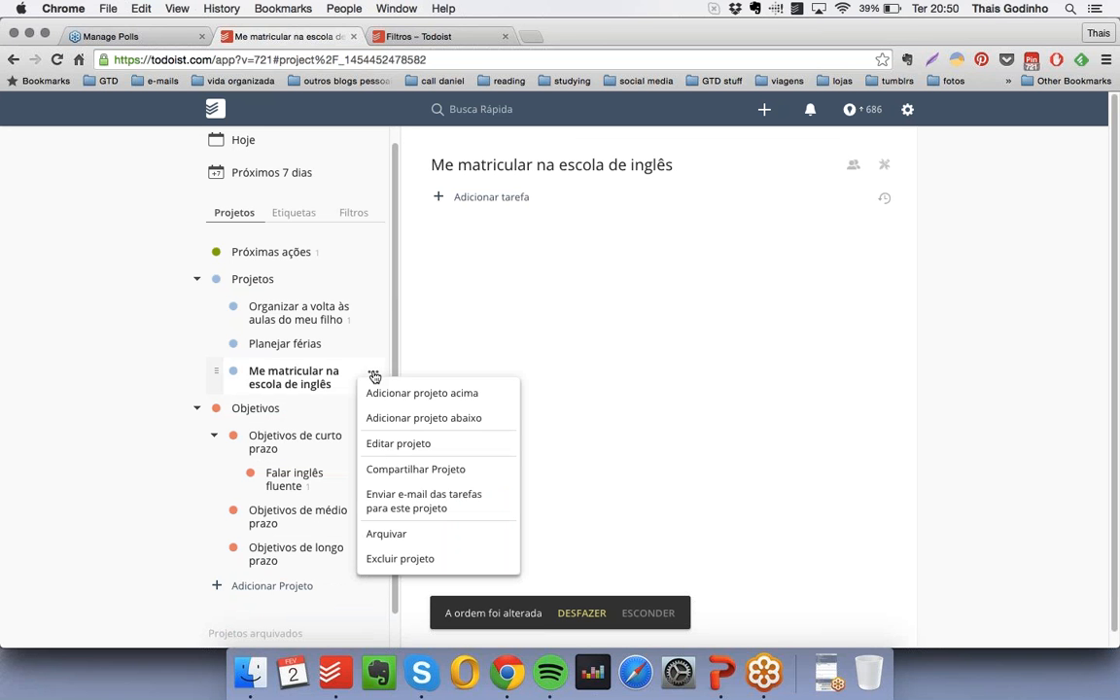
{"action": "left_click", "coordinate": [884, 165]}
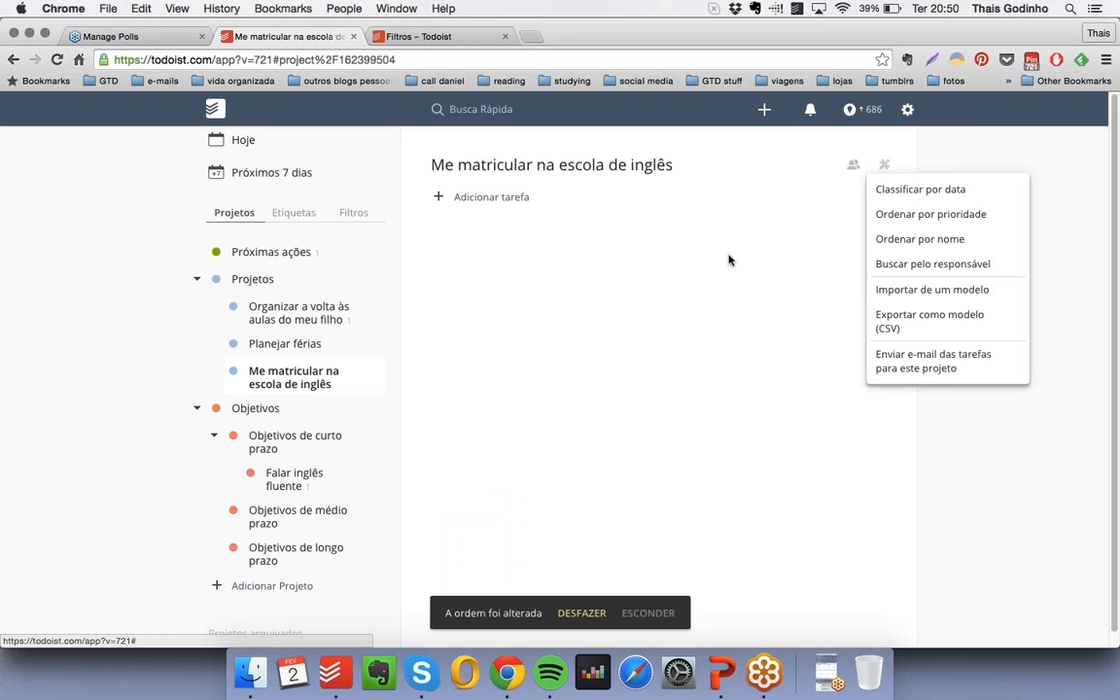
{"action": "left_click", "coordinate": [372, 373]}
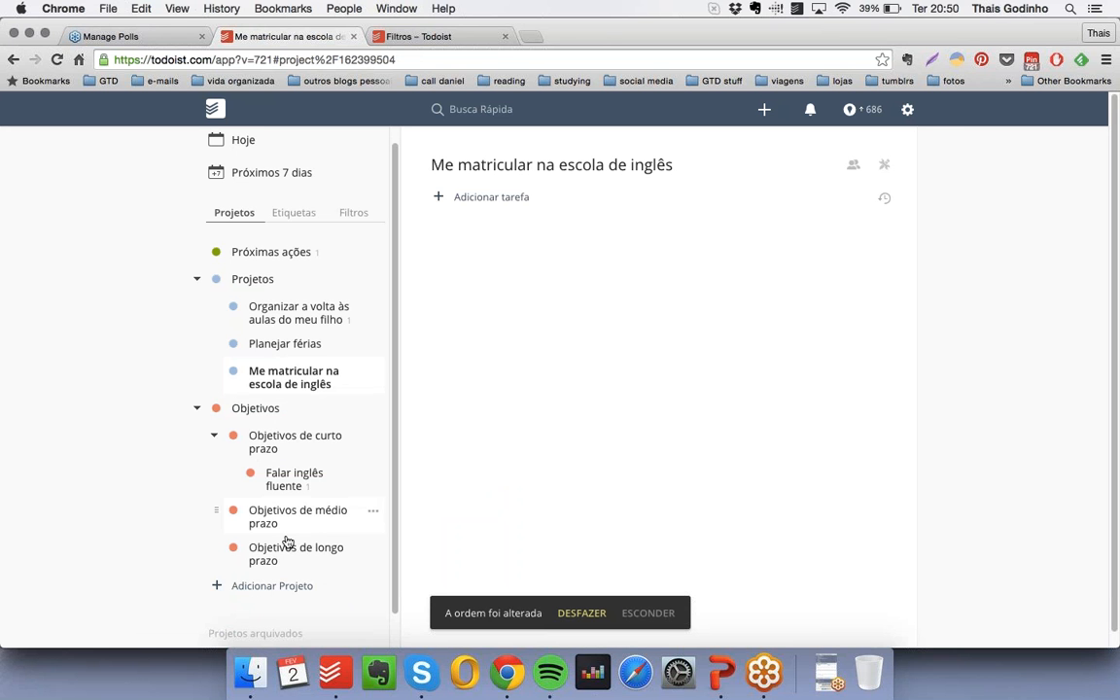
- In "Falar inglês fluente", add the checkbox-free entry "Me matricular na escola de inglês" indented under "Projetos relacionados"
{"action": "left_click", "coordinate": [314, 481]}
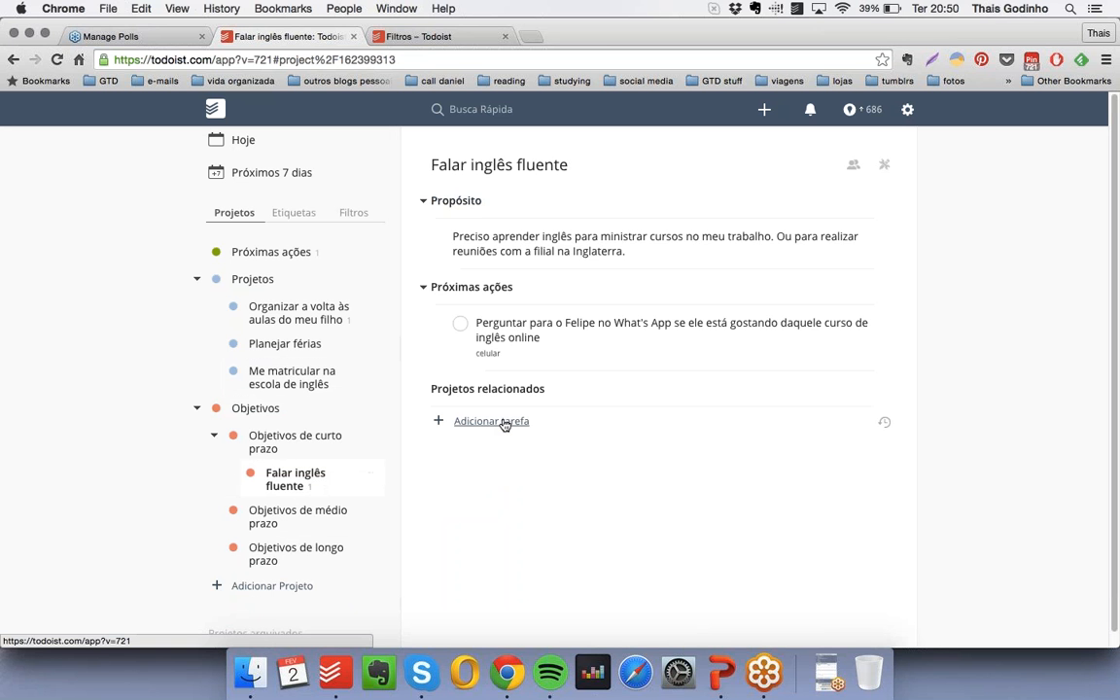
{"action": "left_click", "coordinate": [498, 421]}
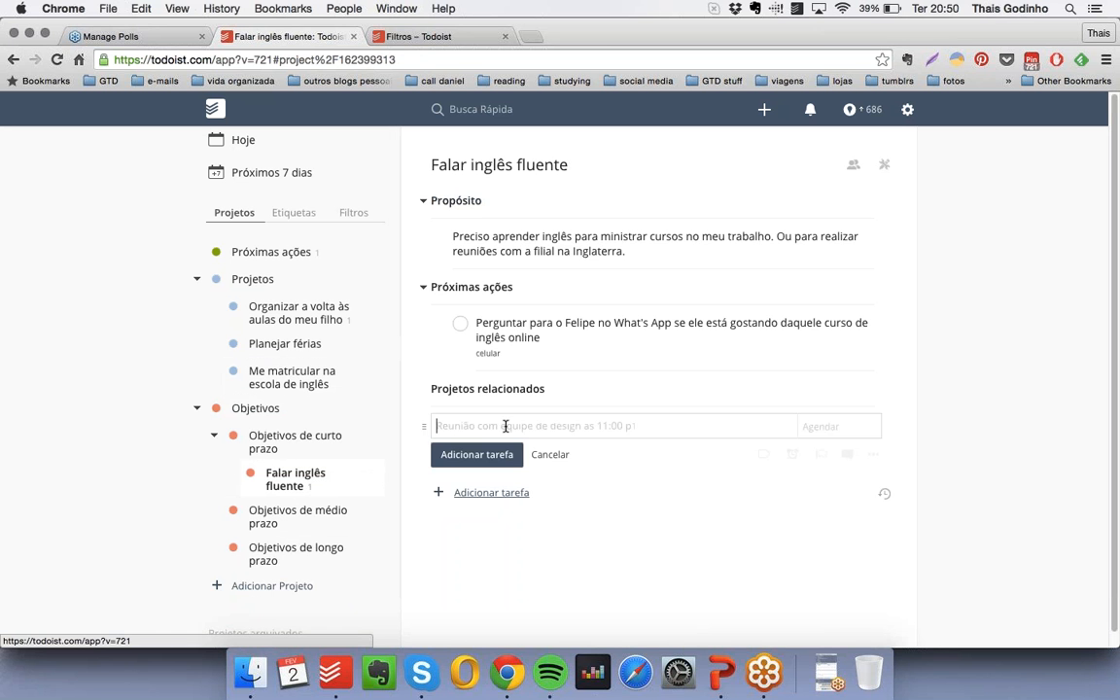
{"action": "type", "text": "* Me ma"}
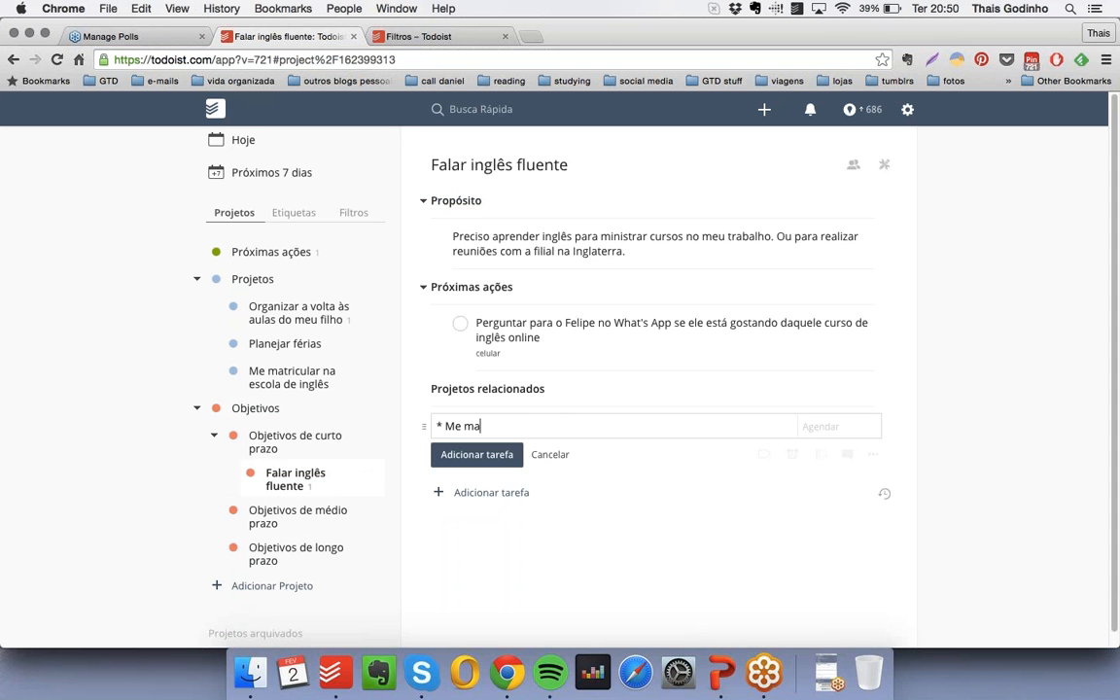
{"action": "type", "text": "tricular na escola de inglês"}
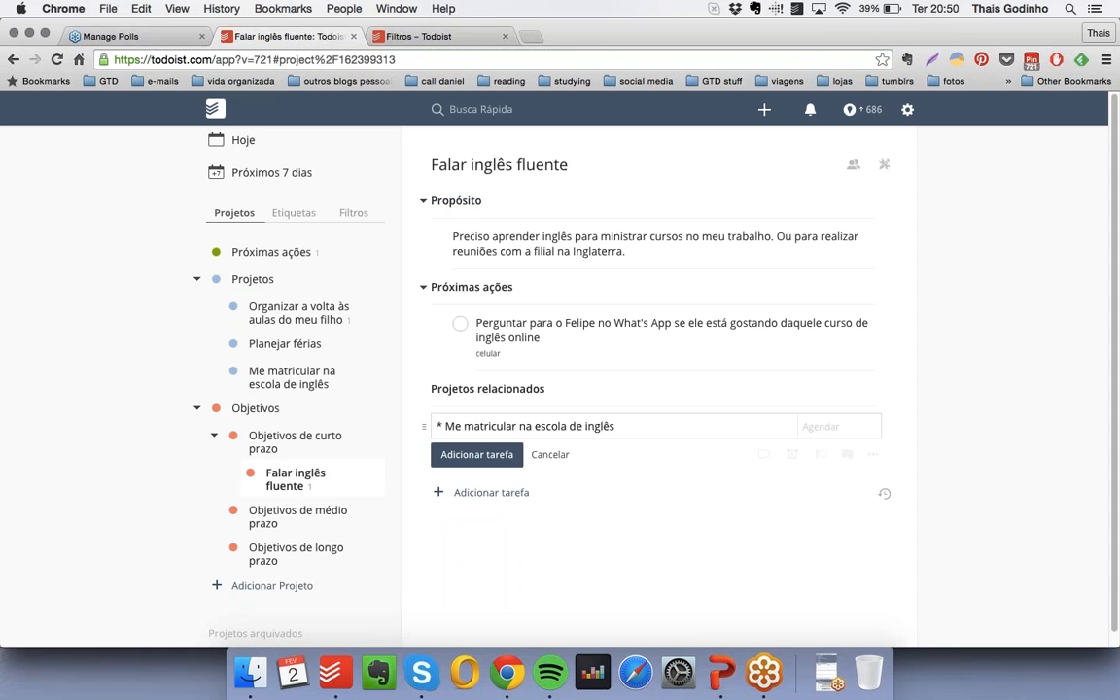
{"action": "key", "text": "Return"}
{"action": "left_click_drag", "start_coordinate": [440, 425], "coordinate": [428, 425]}
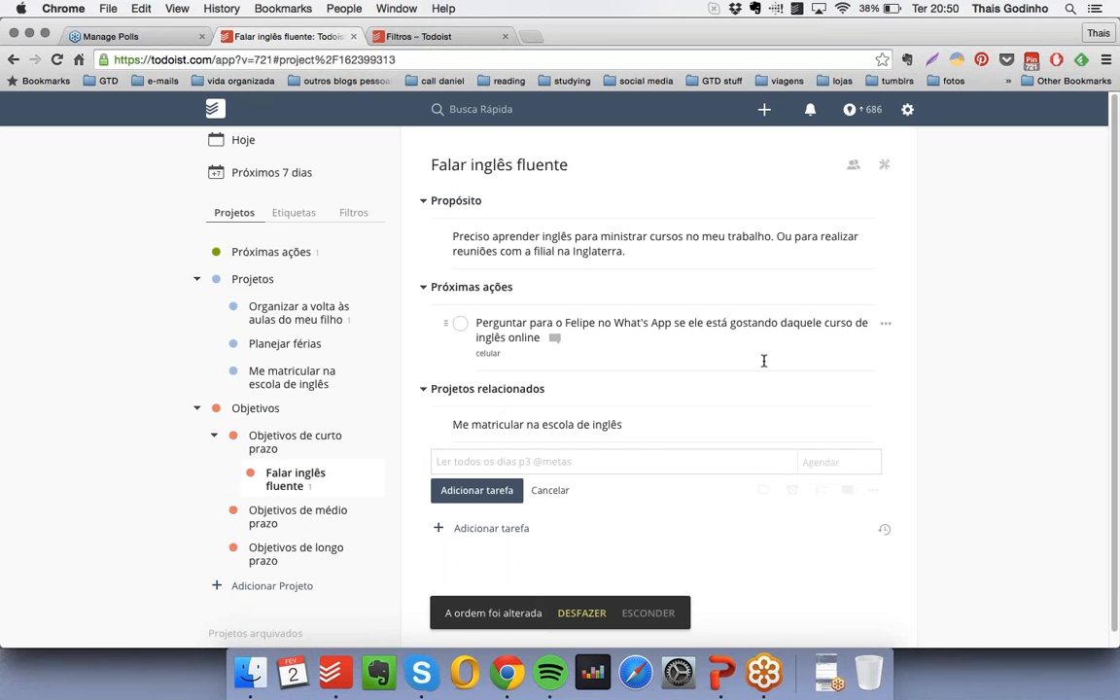
- Move the "Projetos relacionados" section with its entry above "Próximas ações", then collapse and re-expand "Propósito"
{"action": "left_click_drag", "start_coordinate": [410, 389], "coordinate": [407, 278]}
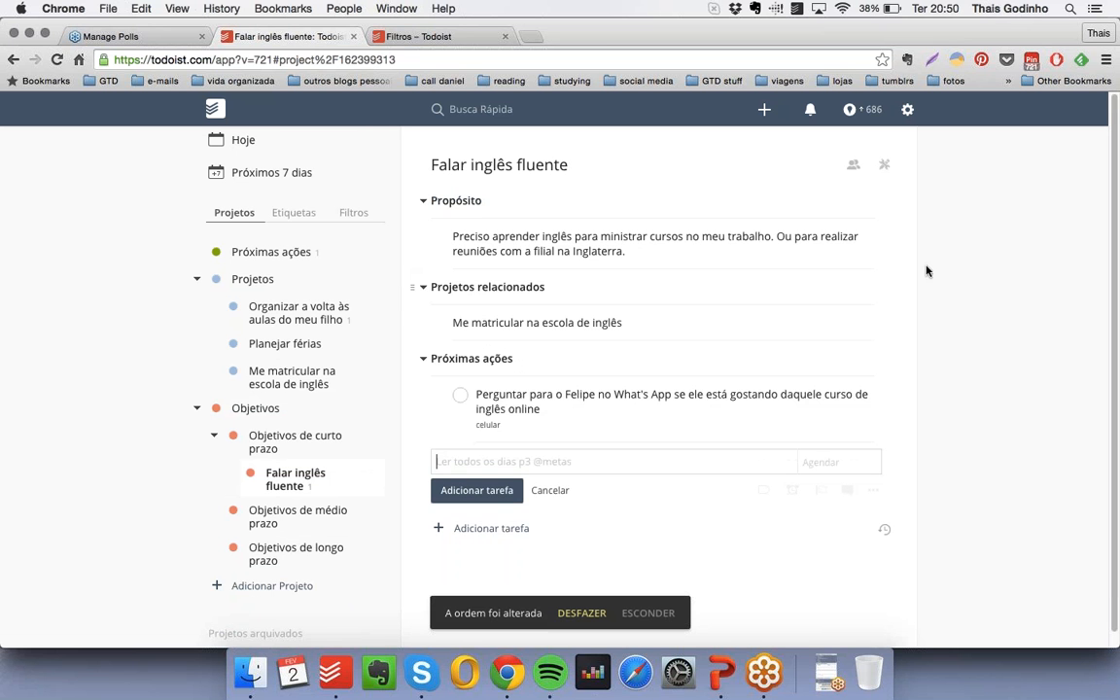
{"action": "left_click", "coordinate": [421, 201]}
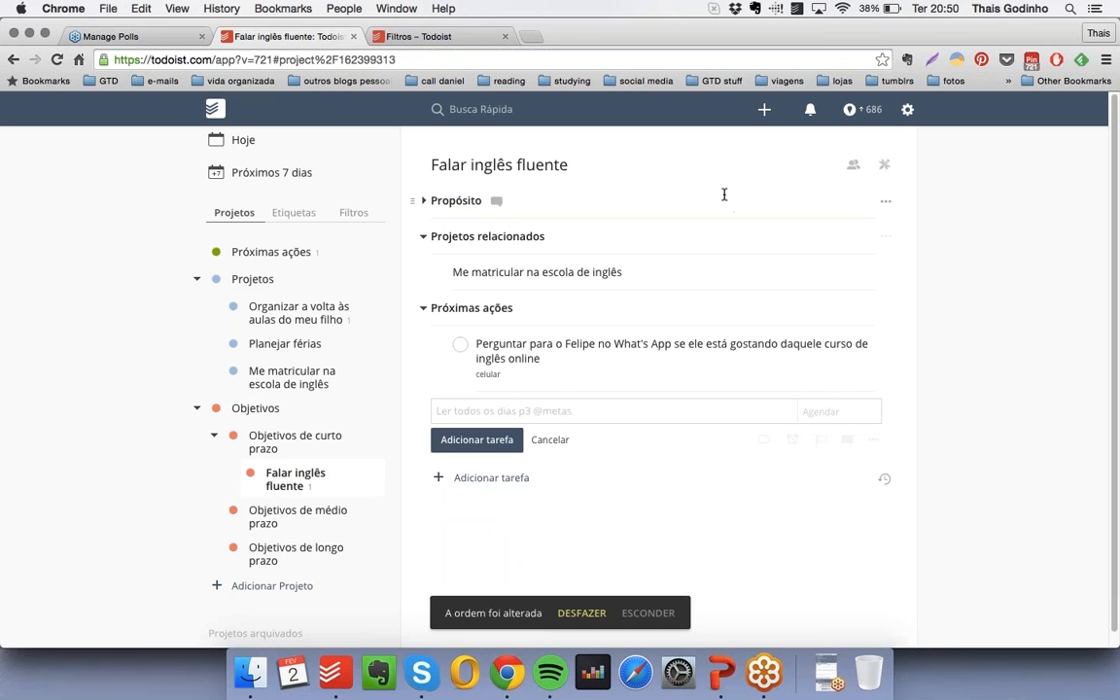
{"action": "left_click", "coordinate": [424, 202]}
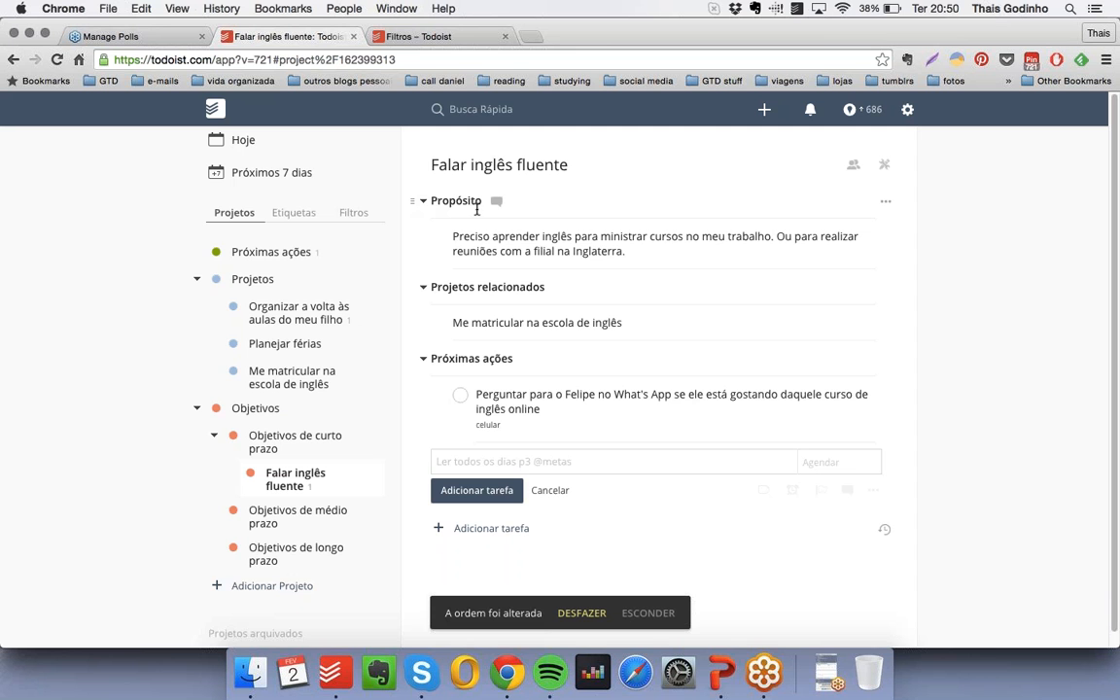
- Open the comments of the "Propósito" heading to view them, and close them again
{"action": "left_click", "coordinate": [497, 203]}
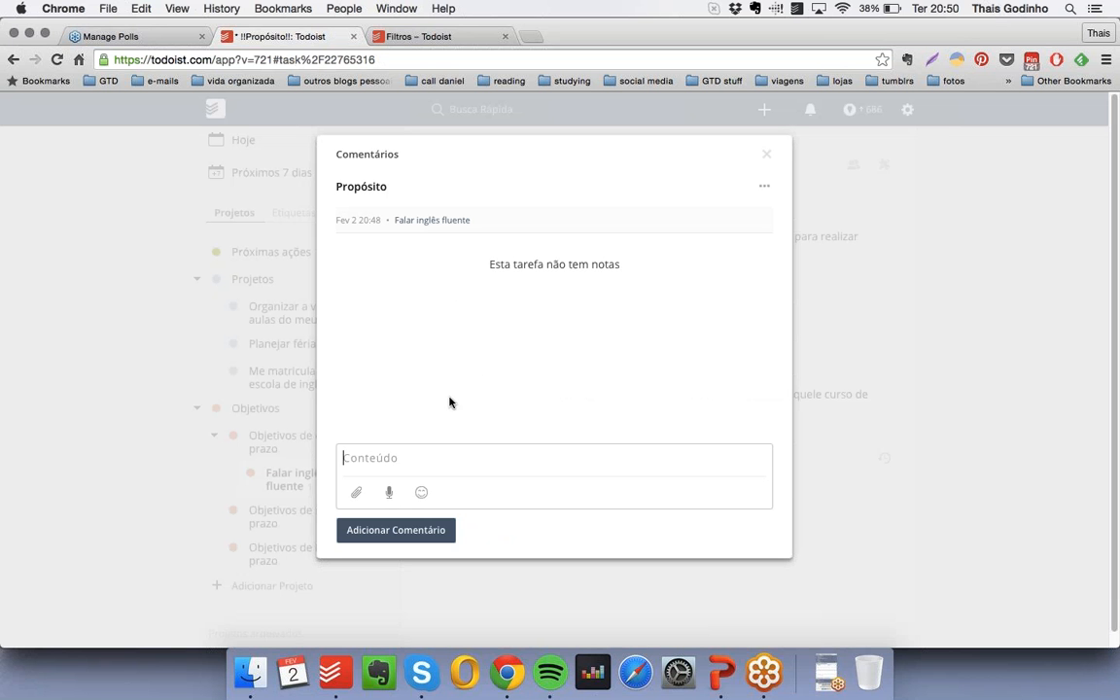
{"action": "left_click", "coordinate": [767, 154]}
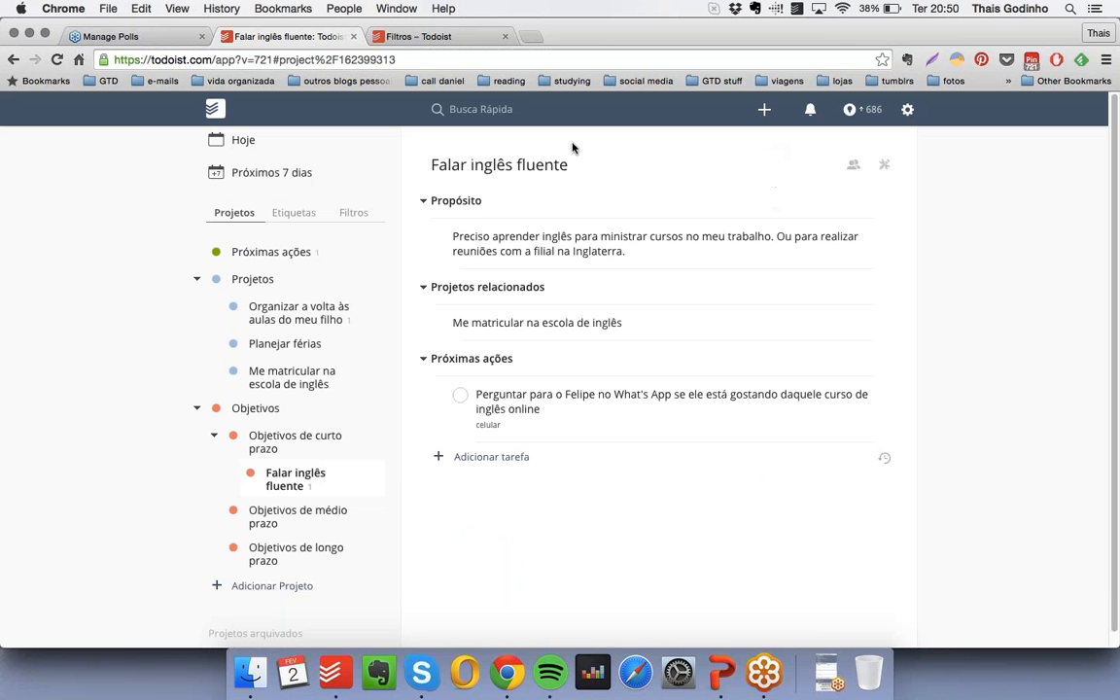
{"action": "left_click", "coordinate": [827, 666]}
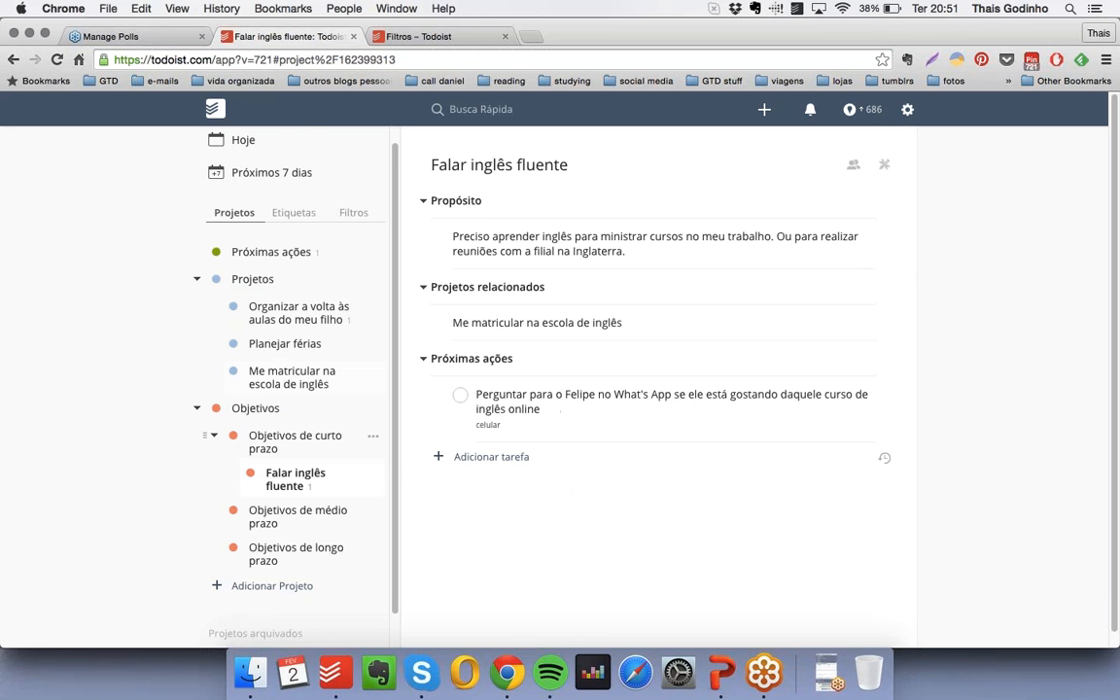
- Create an orange project "Morar na Inglaterra" nested under "Objetivos de médio prazo"
{"action": "left_click", "coordinate": [298, 515]}
{"action": "scroll", "coordinate": [320, 433], "scroll_direction": "down", "scroll_amount": 1}
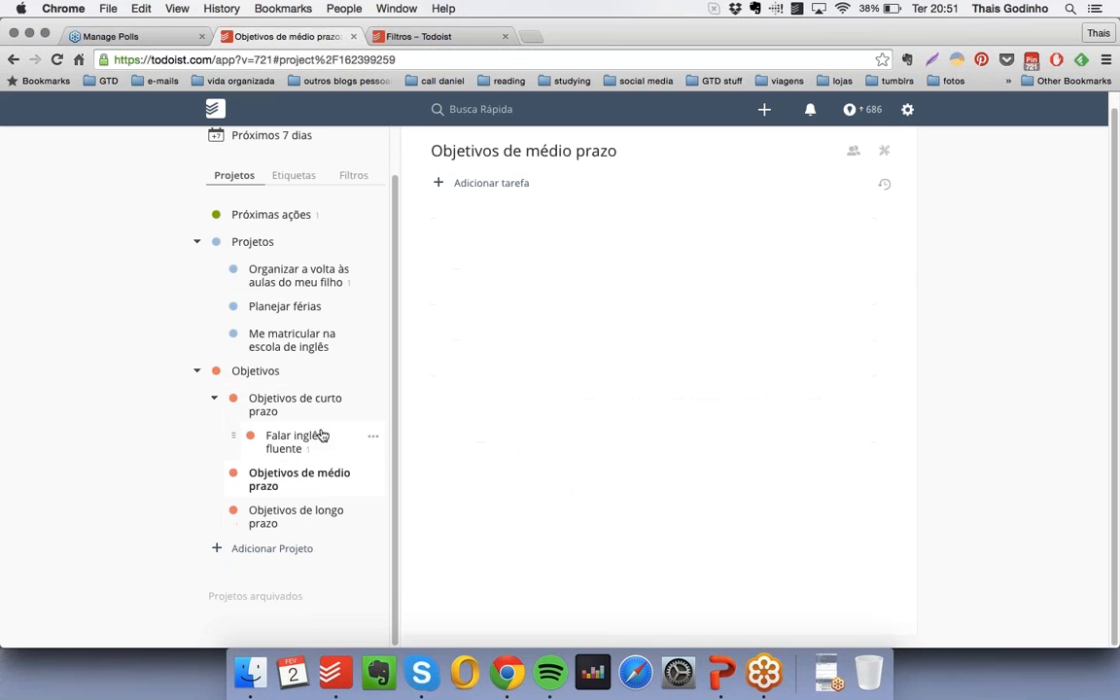
{"action": "left_click", "coordinate": [272, 549]}
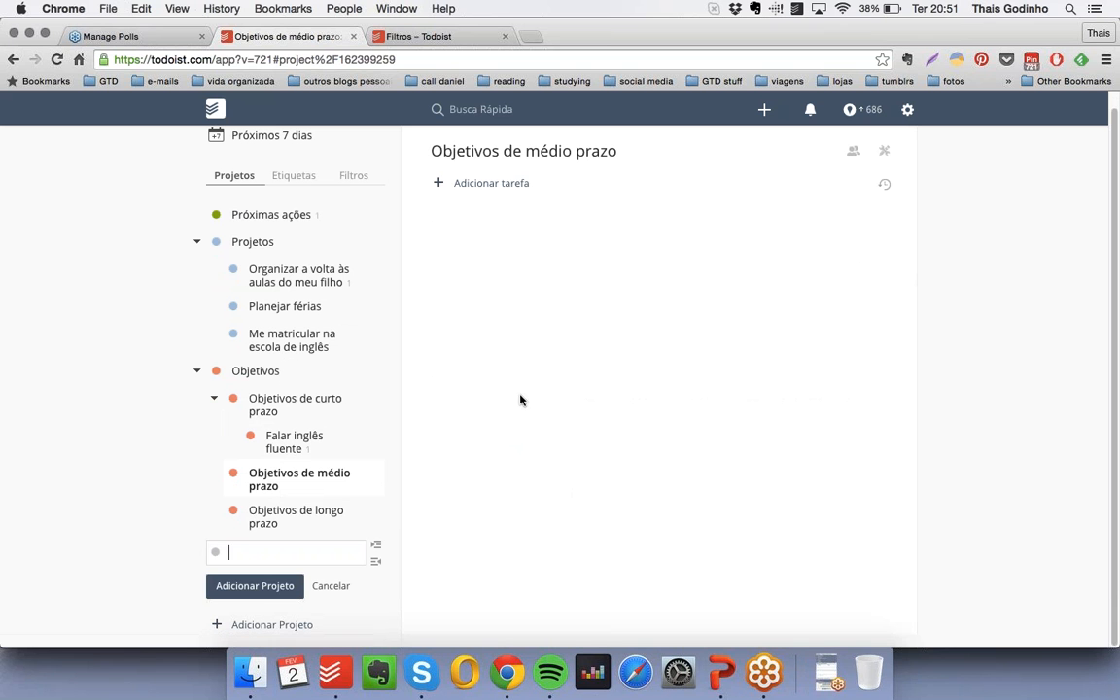
{"action": "type", "text": "Morar na Inglaterra"}
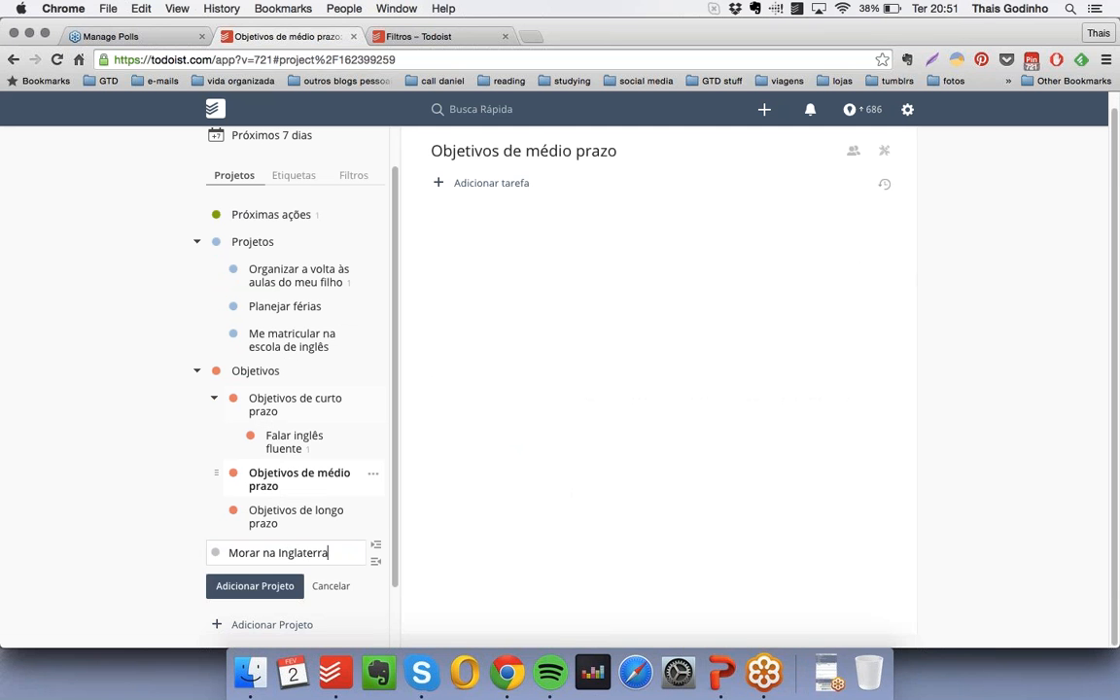
{"action": "left_click", "coordinate": [214, 553]}
{"action": "left_click", "coordinate": [295, 567]}
{"action": "key", "text": "Return"}
{"action": "left_click_drag", "start_coordinate": [201, 545], "coordinate": [268, 510]}
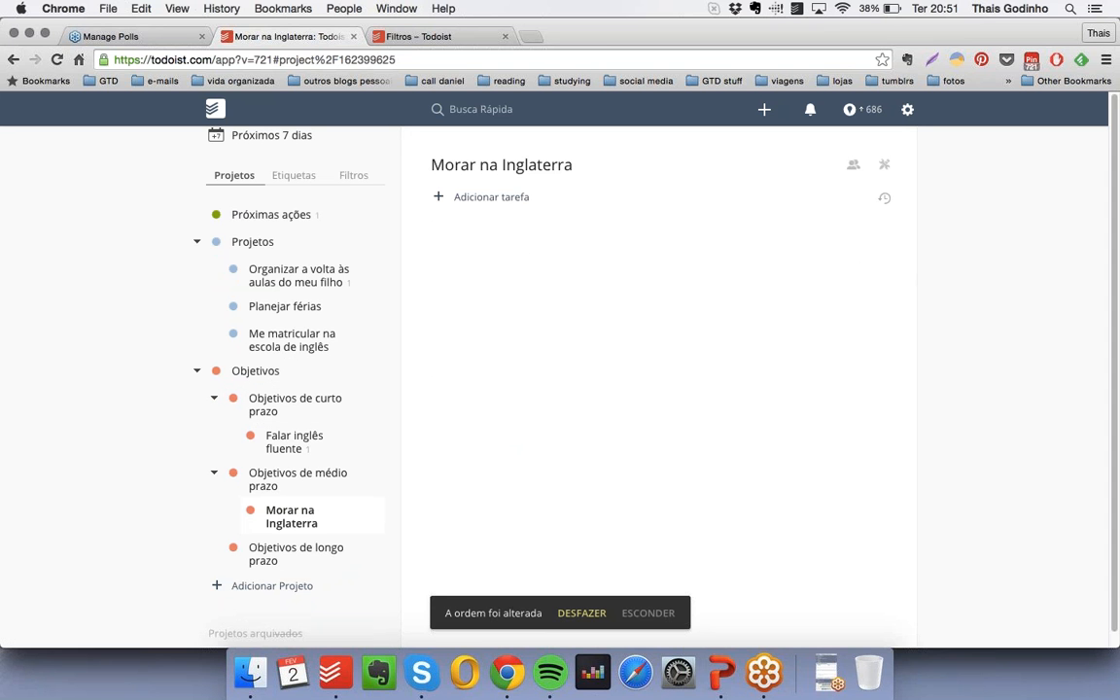
- Collapse the "Projetos" group and add a bold, checkbox-free heading "Objetivos de curto prazo relacionados" to "Morar na Inglaterra"
{"action": "left_click", "coordinate": [198, 241]}
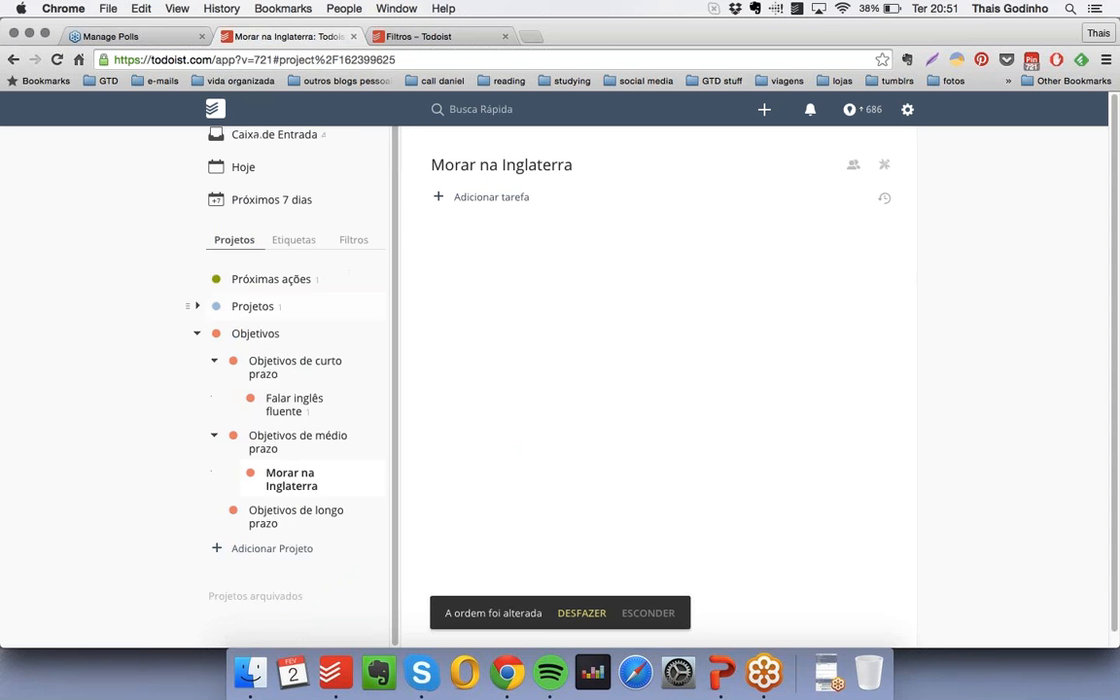
{"action": "left_click", "coordinate": [496, 198]}
{"action": "type", "text": "* !!"}
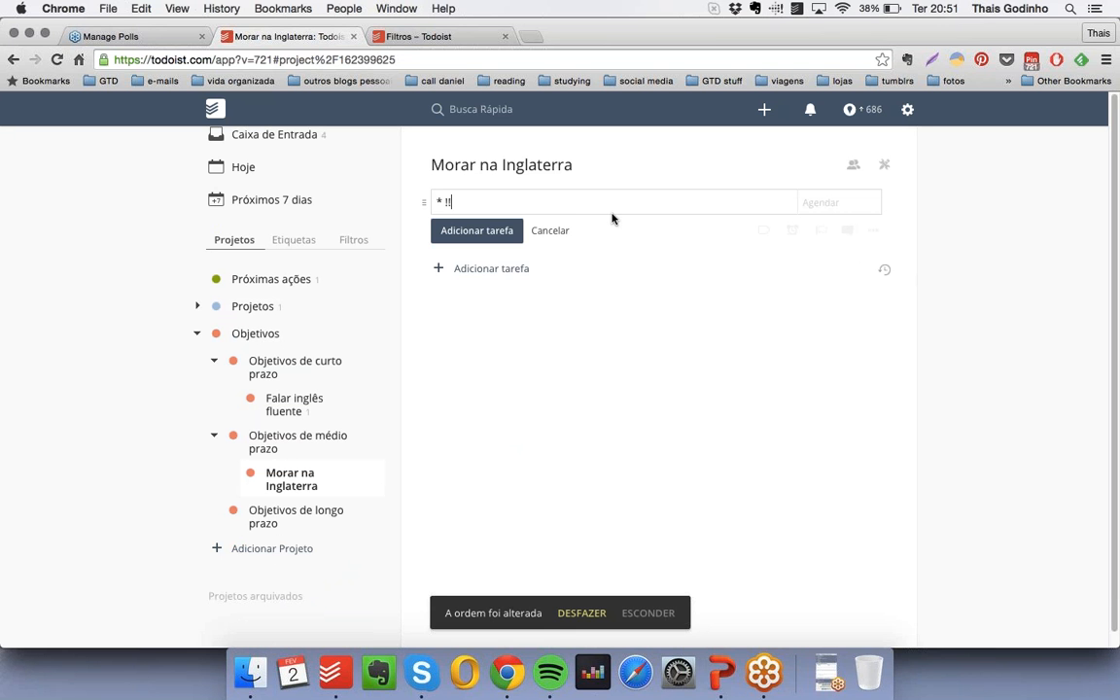
{"action": "type", "text": "Objetivo"}
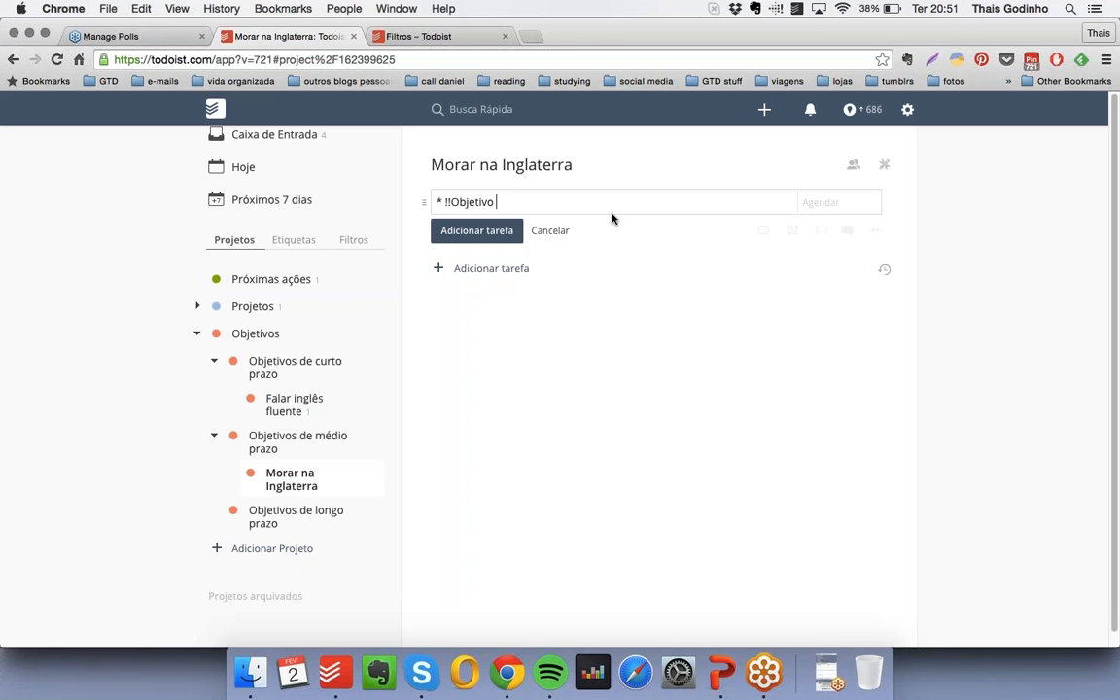
{"action": "type", "text": "s de curto prazo relacionados!!"}
{"action": "key", "text": "Return"}
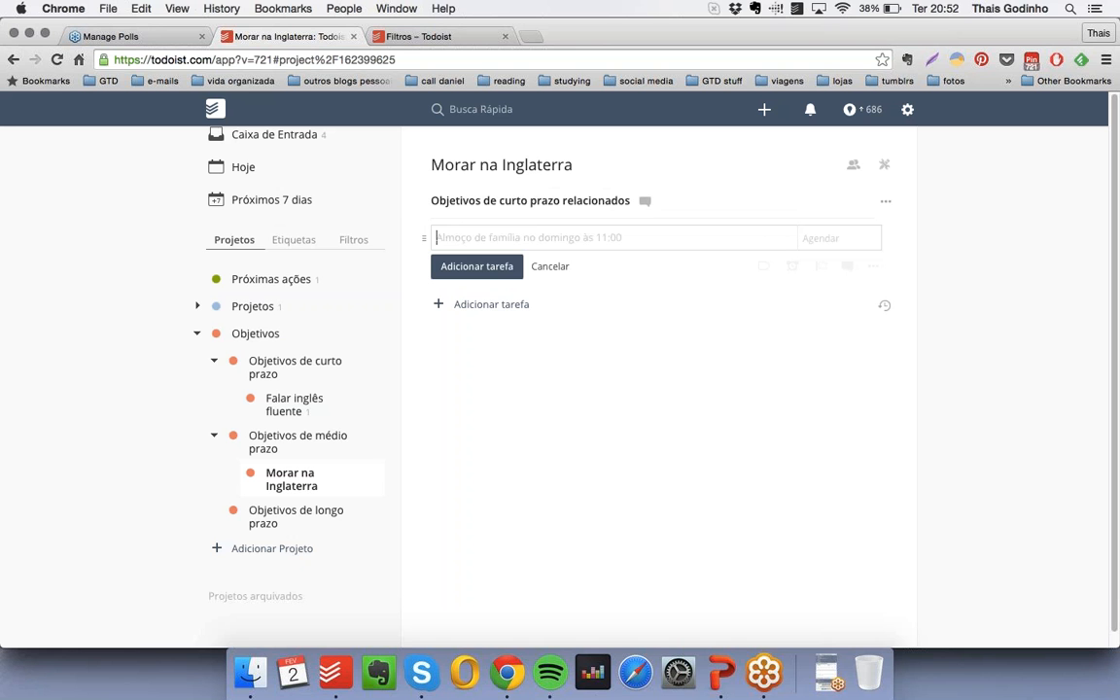
- Add the checkbox-free entry "Falar inglês fluente" indented under "Objetivos de curto prazo relacionados"
{"action": "type", "text": "* Falar"}
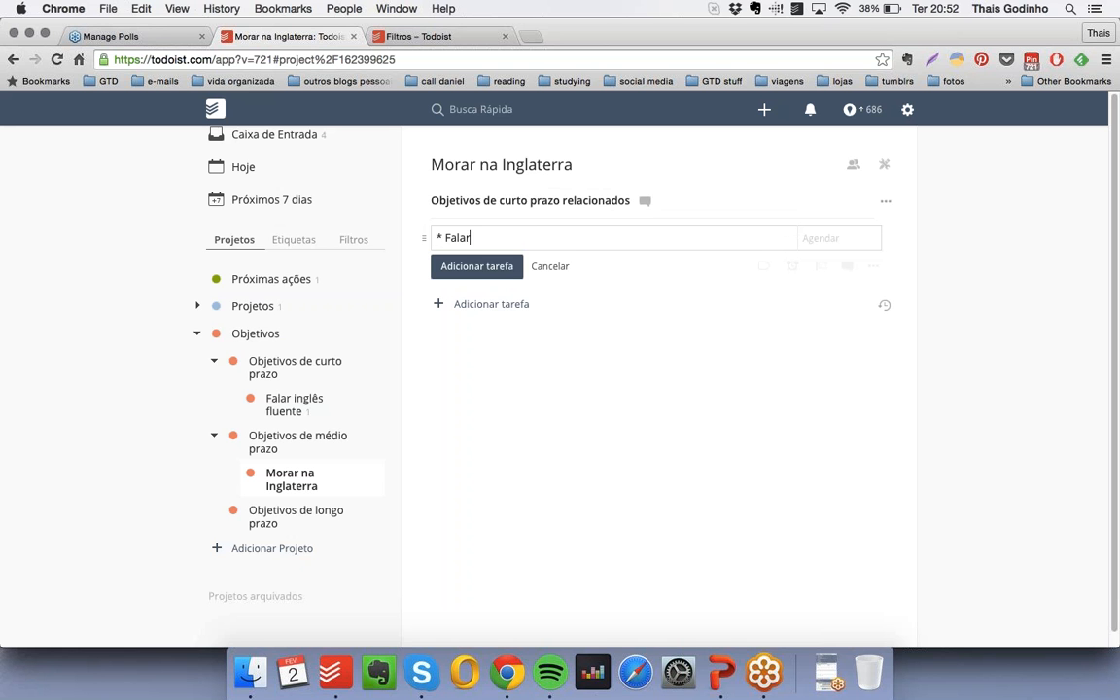
{"action": "type", "text": " inglês fluente"}
{"action": "key", "text": "Return"}
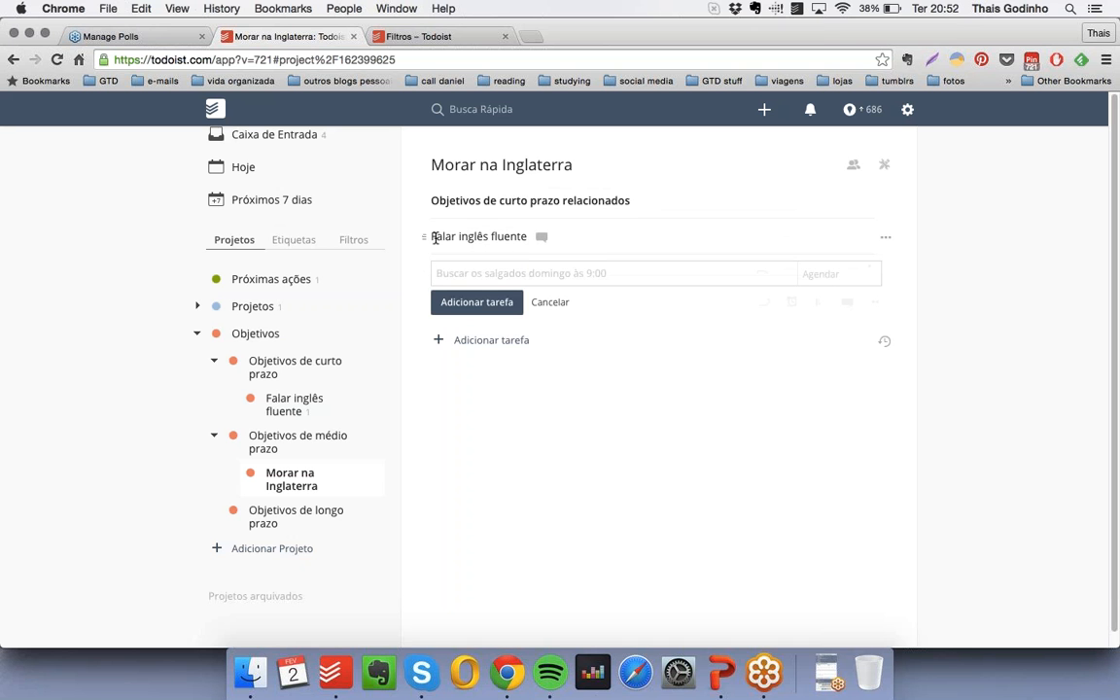
{"action": "left_click_drag", "start_coordinate": [435, 238], "coordinate": [454, 236]}
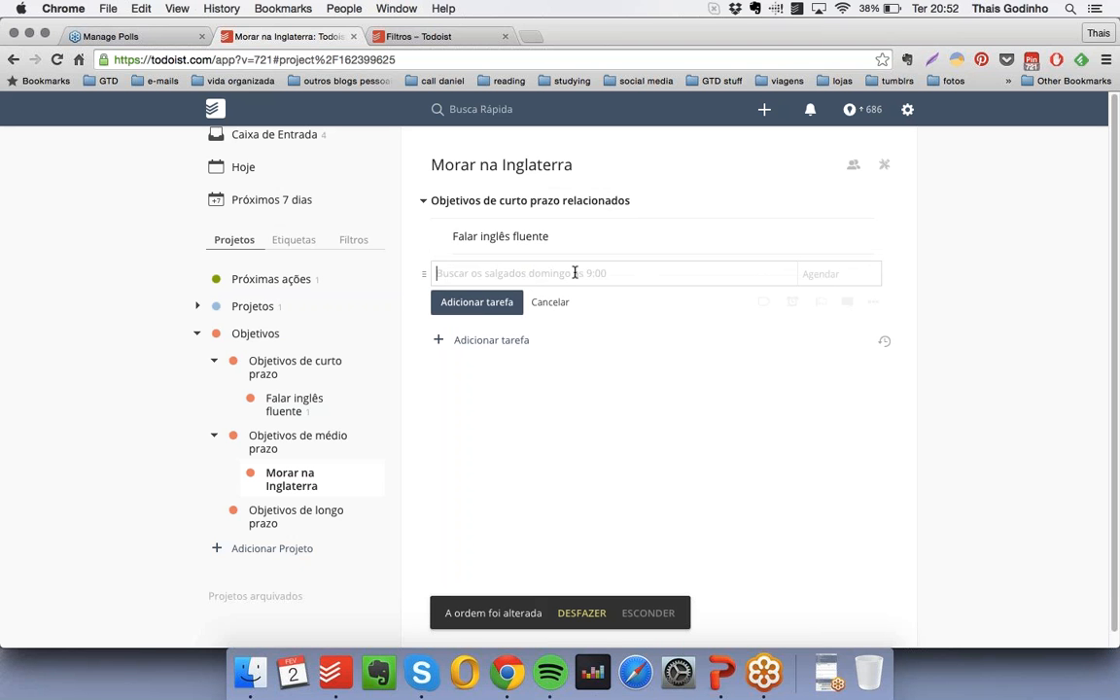
- Add a bold, checkbox-free "Próximas ações" heading below the "Falar inglês fluente" entry in "Morar na Inglaterra"
{"action": "type", "text": "* !!Próximas açõ"}
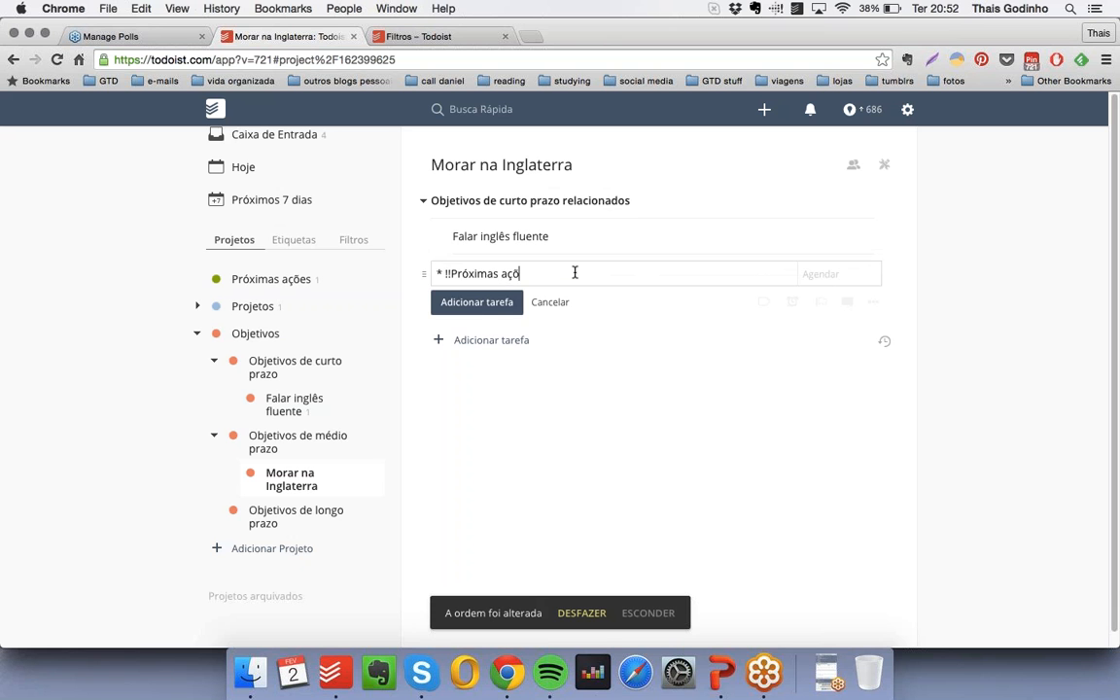
{"action": "type", "text": "es!!"}
{"action": "key", "text": "Return"}
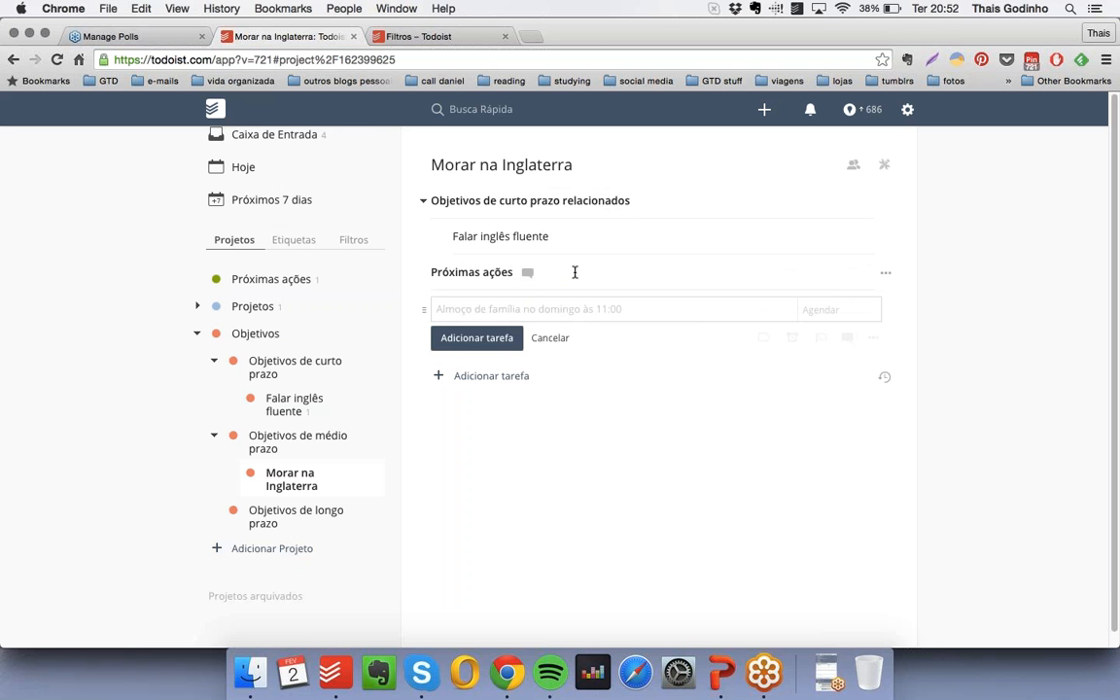
{"action": "type", "text": "Conver"}
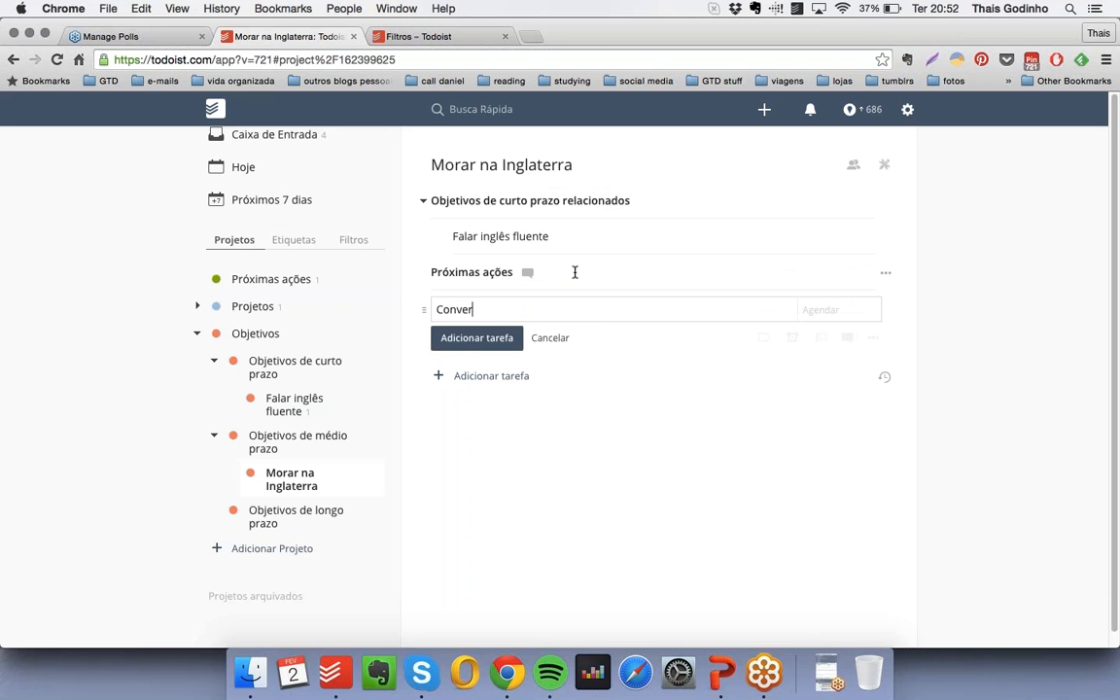
{"action": "type", "text": "sar com o James da filial da In"}
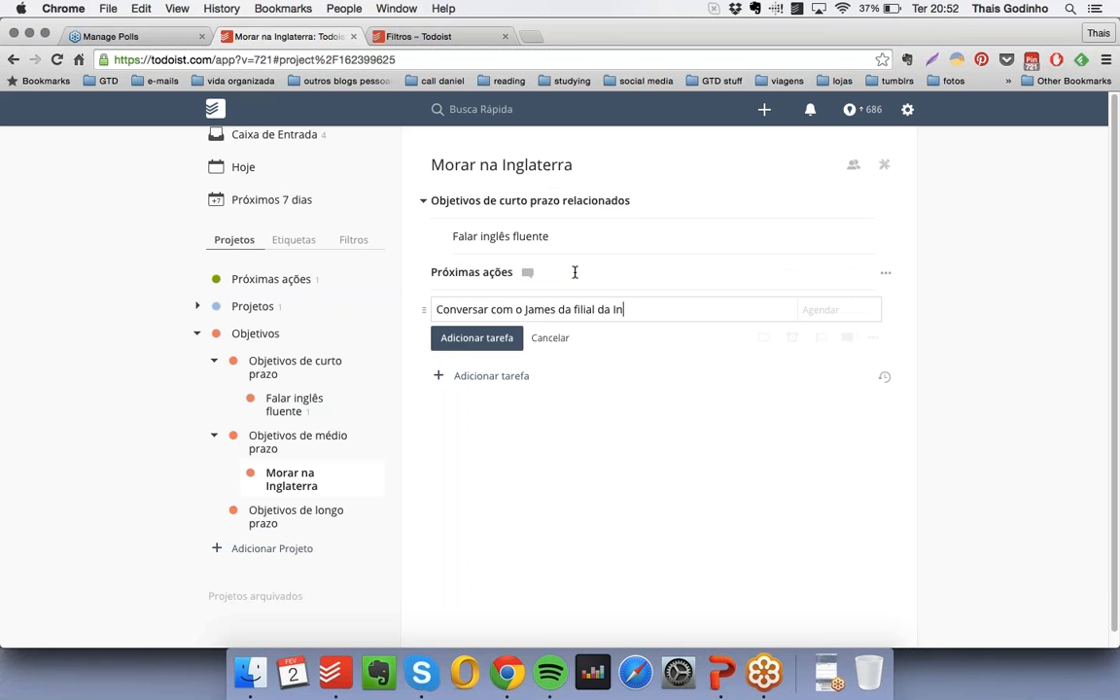
{"action": "type", "text": "glaterra sobre possibilidades de "}
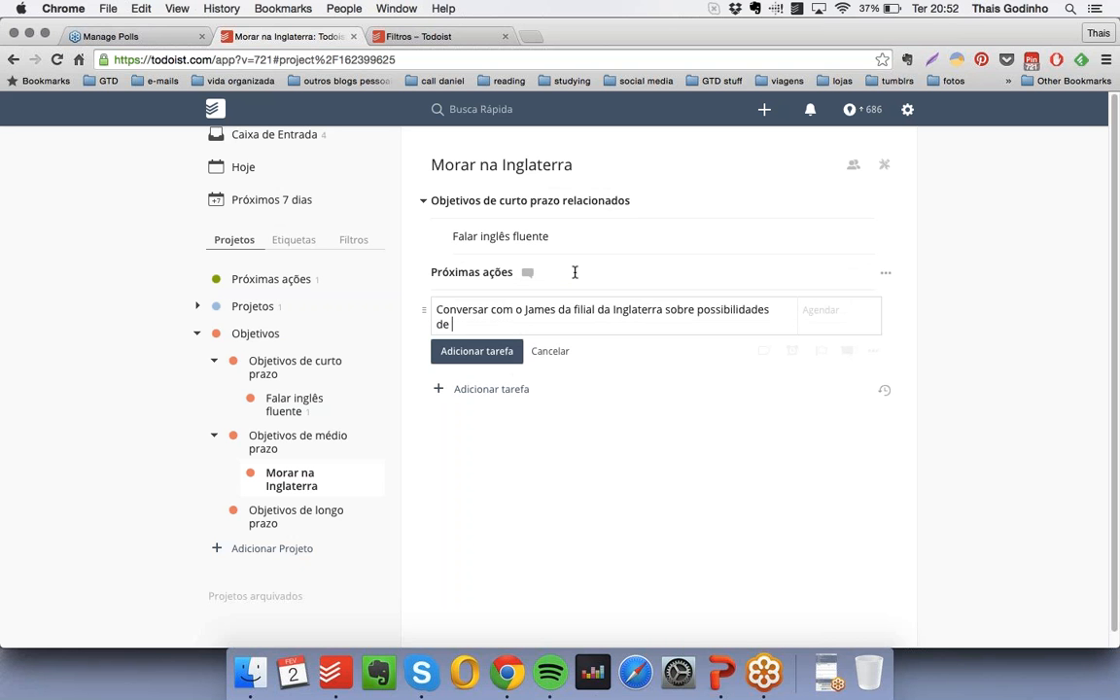
{"action": "type", "text": "transferência @"}
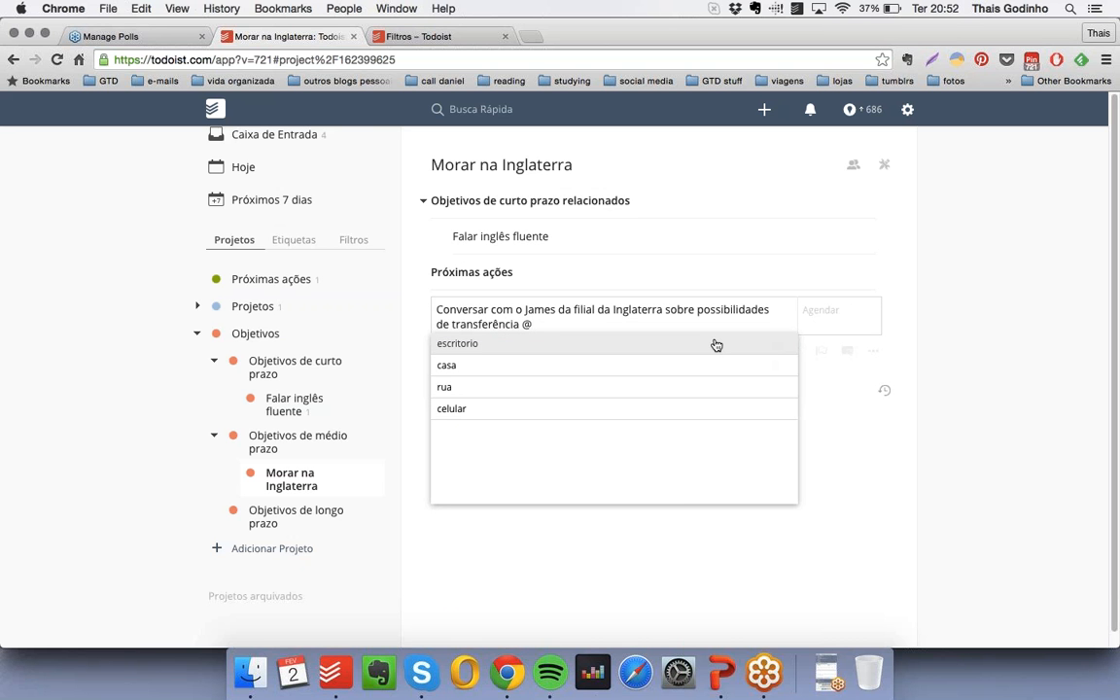
{"action": "type", "text": "computador"}
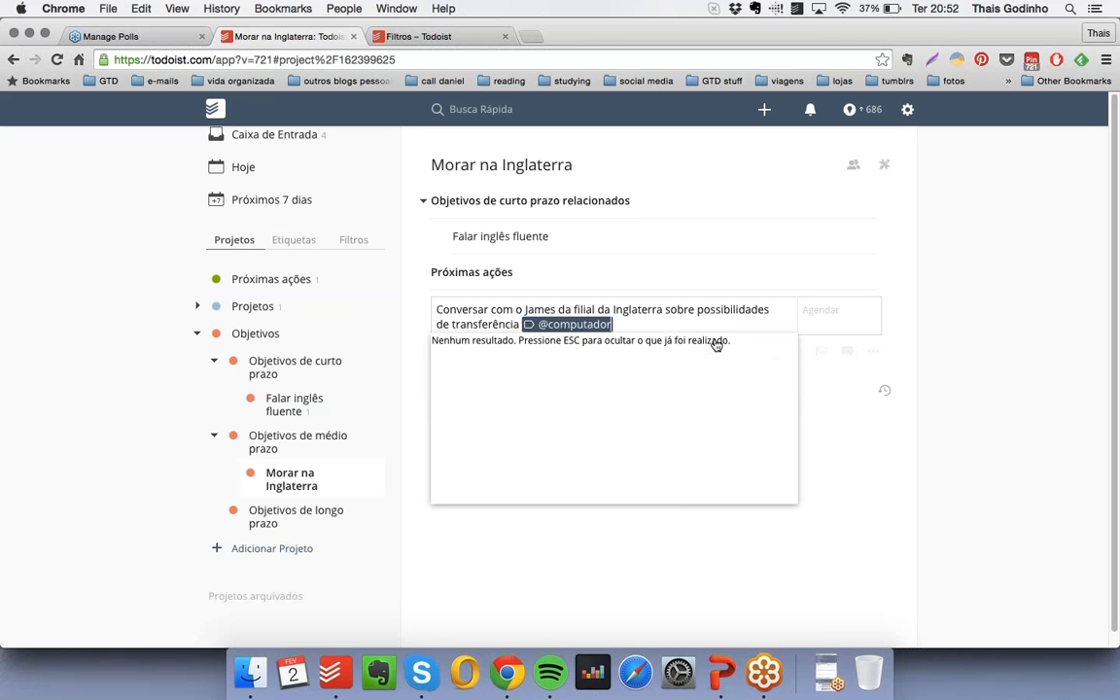
{"action": "key", "text": "Escape"}
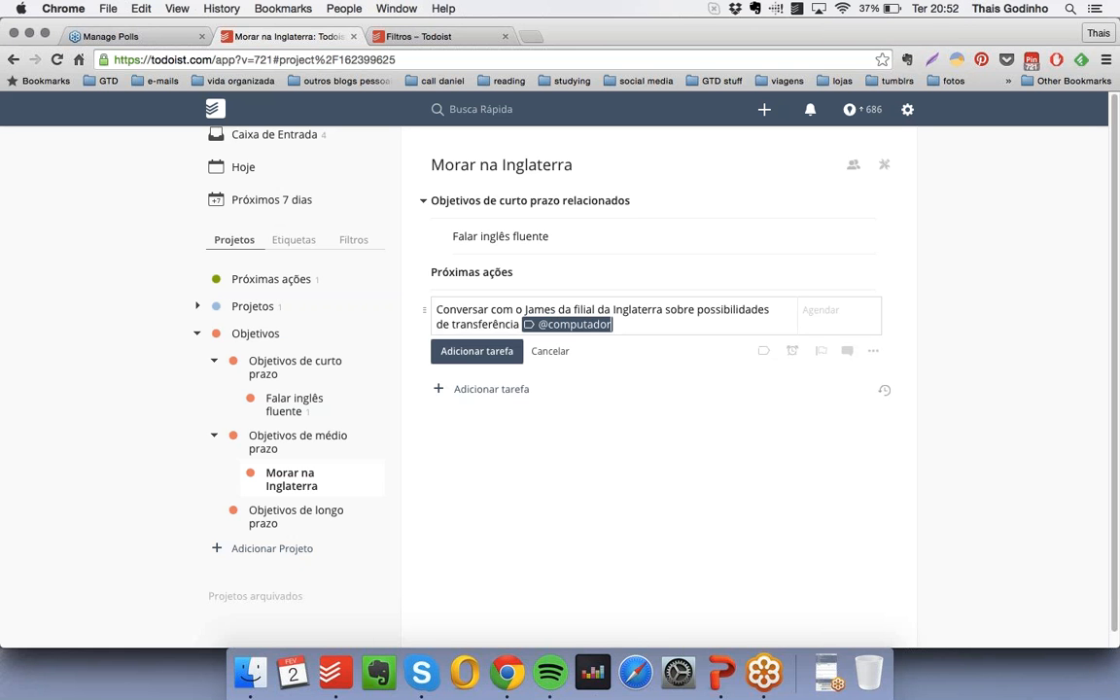
{"action": "left_click", "coordinate": [466, 356]}
{"action": "left_click_drag", "start_coordinate": [431, 310], "coordinate": [451, 313]}
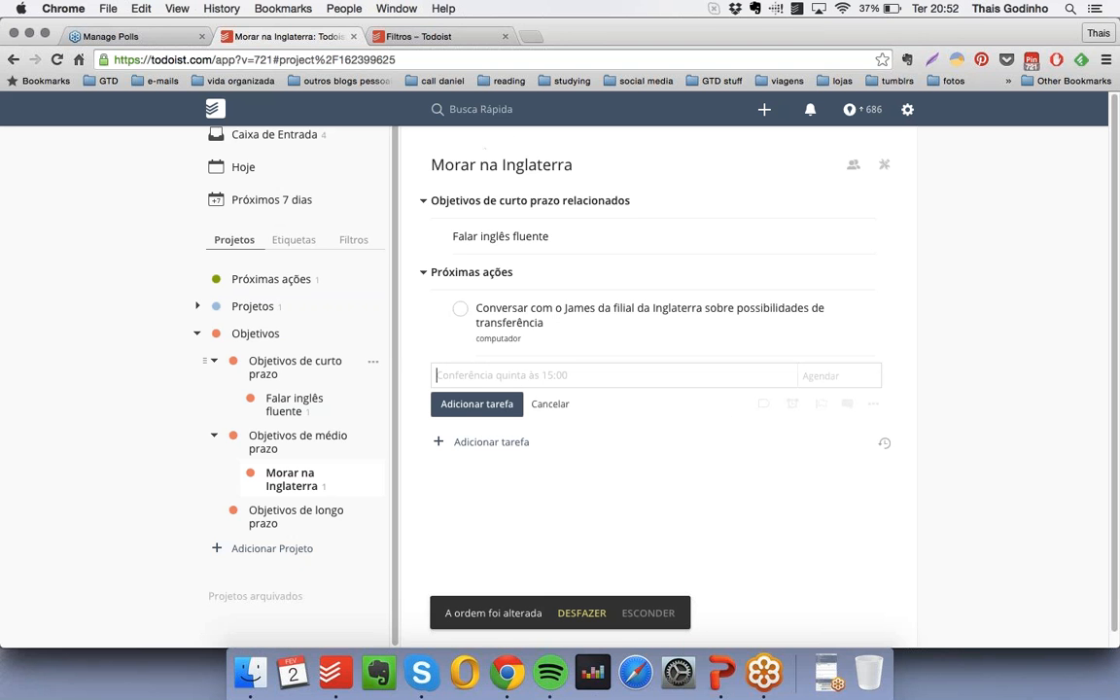
- Create an orange project "Promover estabilidade financeira para a minha família" nested under "Objetivos de longo prazo"
{"action": "left_click", "coordinate": [267, 549]}
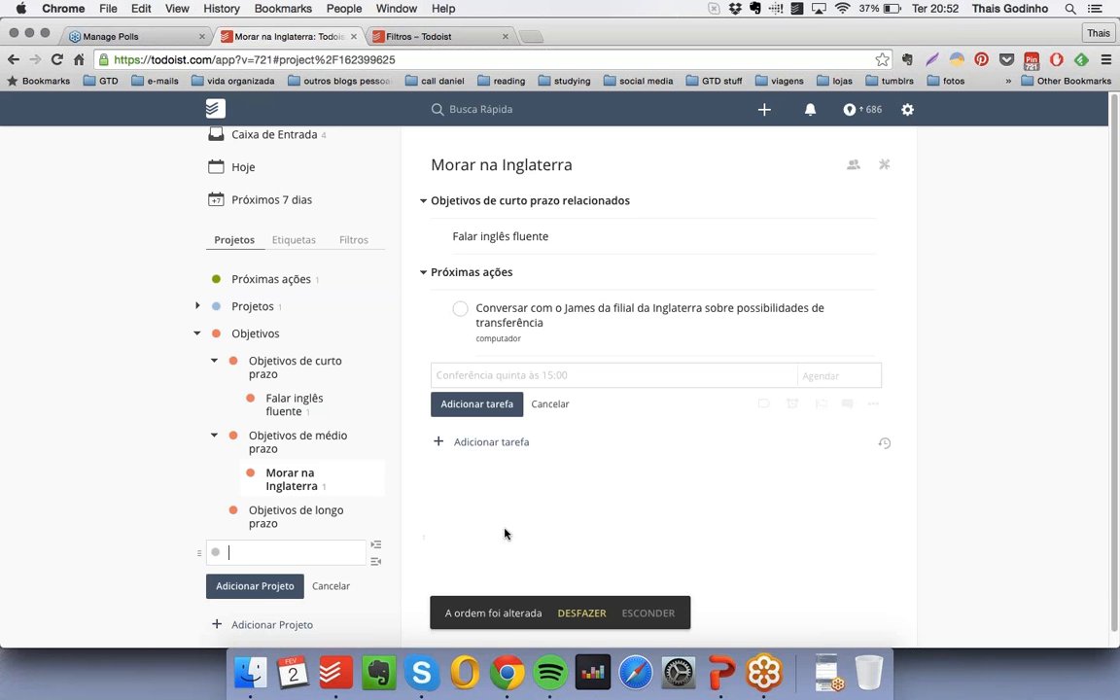
{"action": "type", "text": "Promover estabili"}
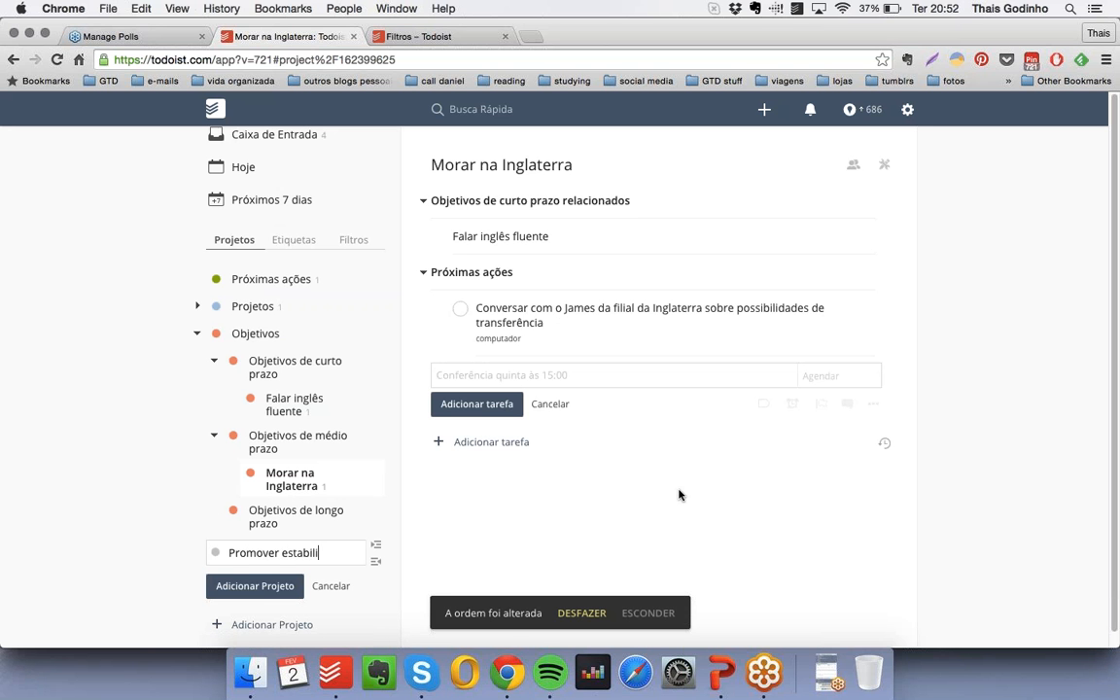
{"action": "type", "text": "dade financeira pa"}
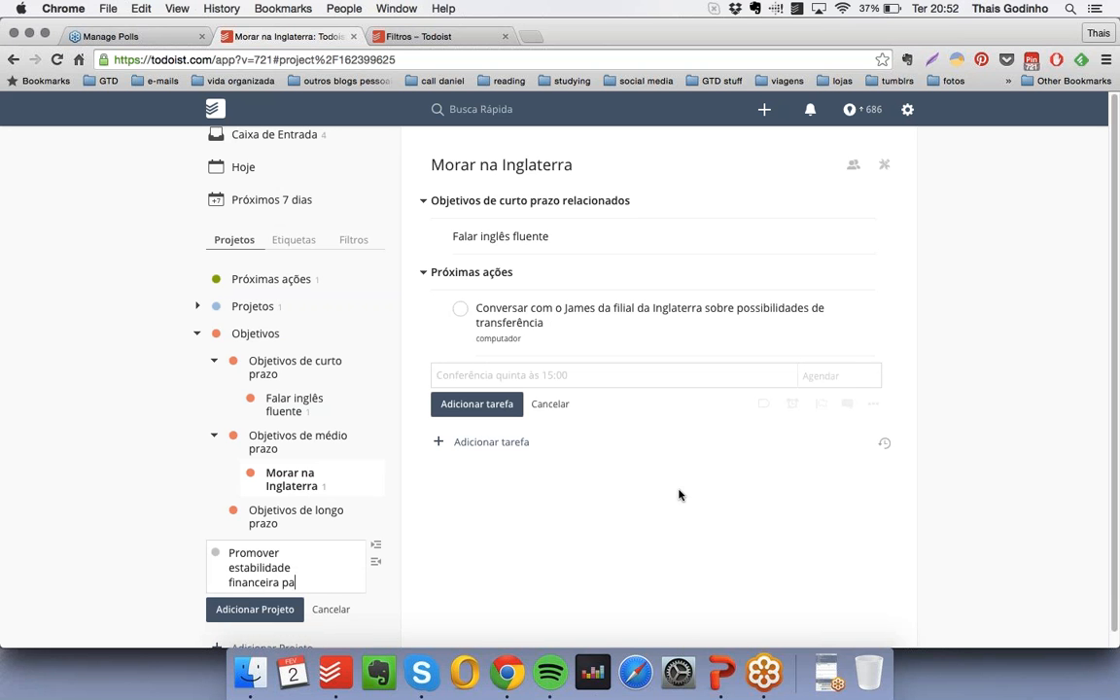
{"action": "type", "text": "ra a minha família"}
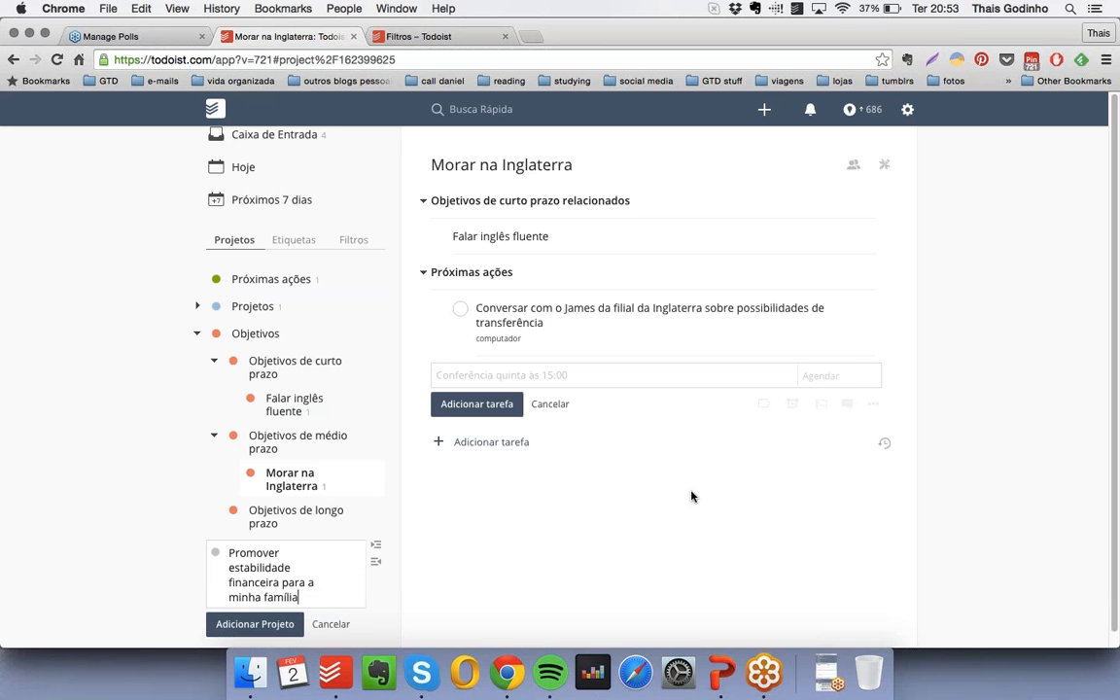
{"action": "left_click", "coordinate": [215, 553]}
{"action": "left_click", "coordinate": [294, 568]}
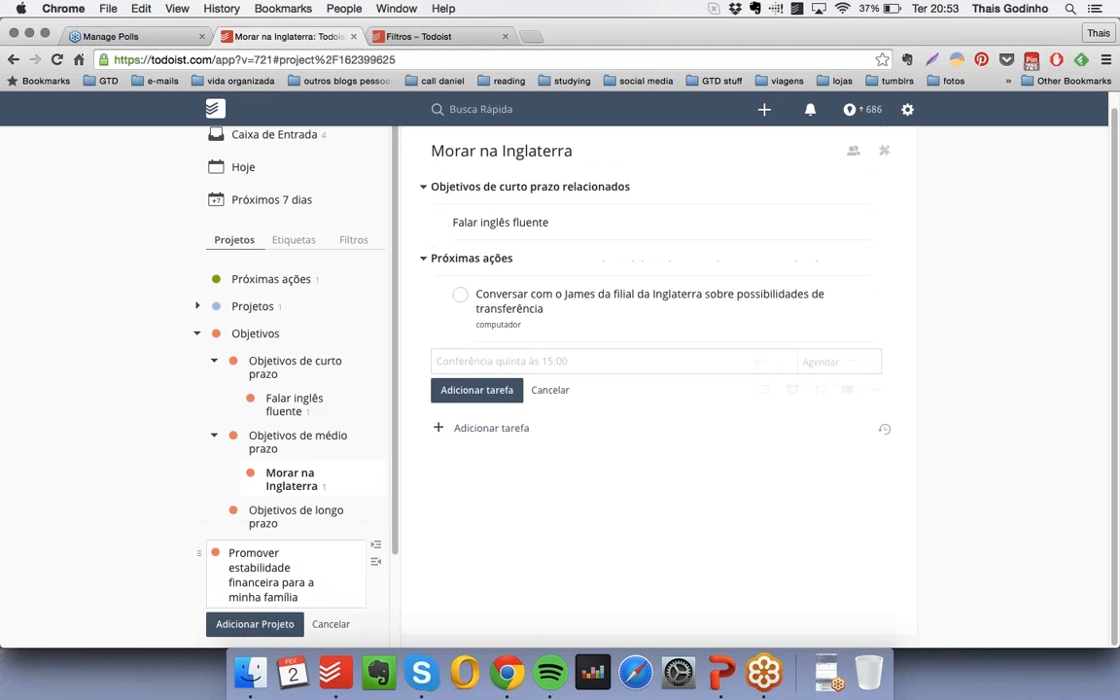
{"action": "left_click_drag", "start_coordinate": [199, 553], "coordinate": [249, 554]}
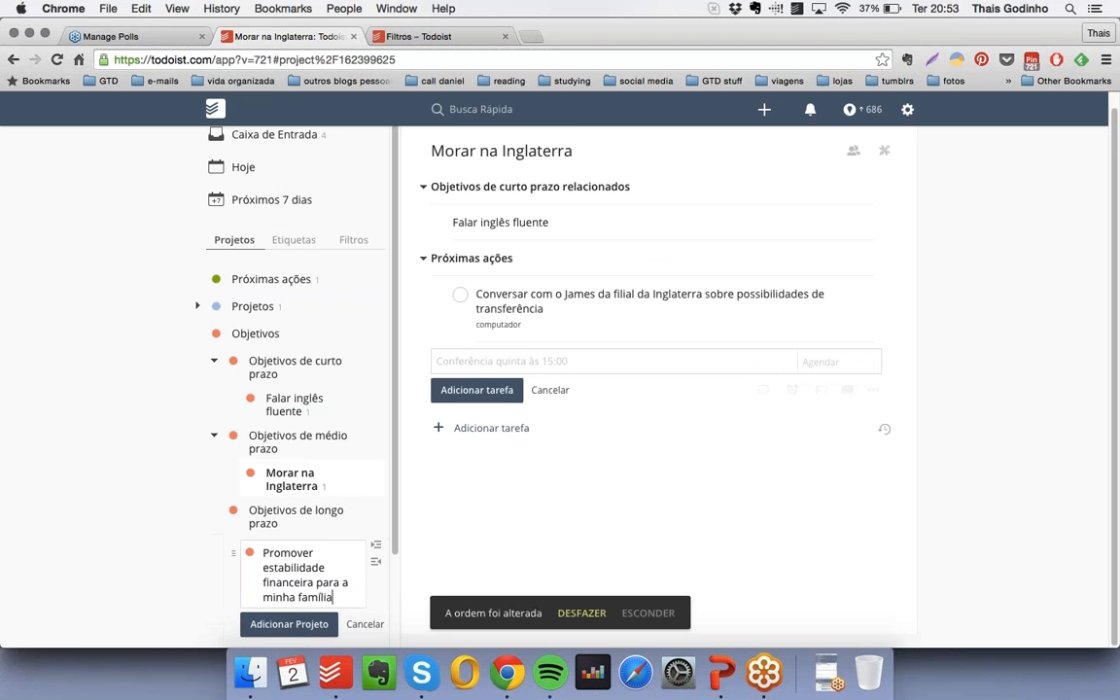
{"action": "left_click", "coordinate": [282, 626]}
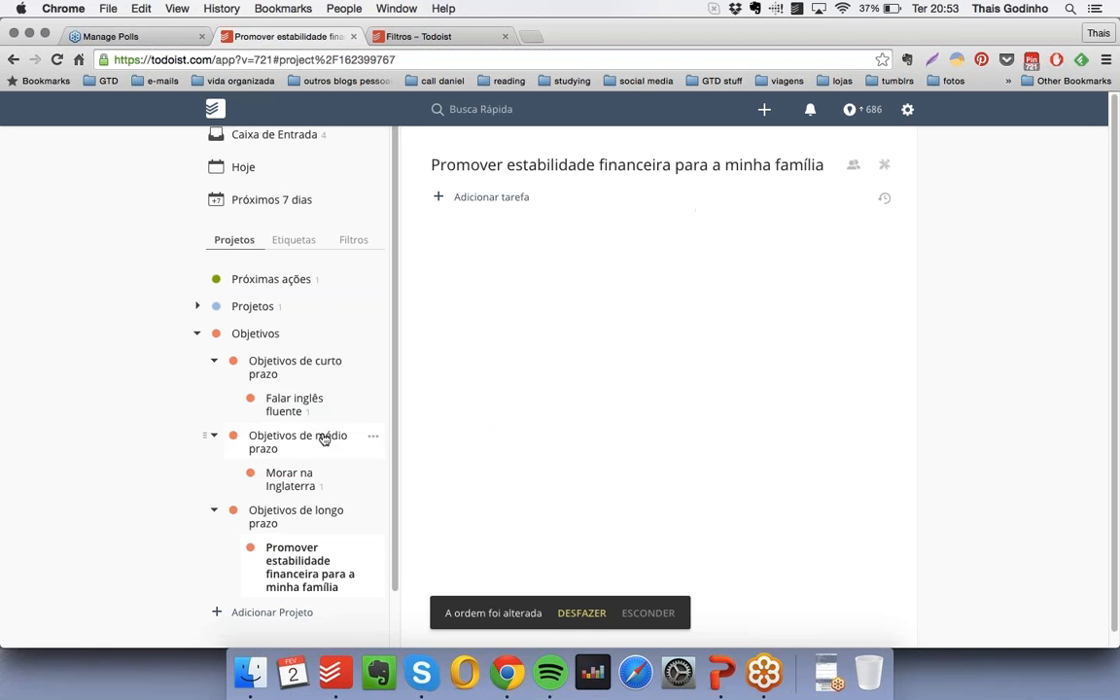
- Collapse the short-, medium- and long-term objective groups in the project list
{"action": "left_click", "coordinate": [216, 363]}
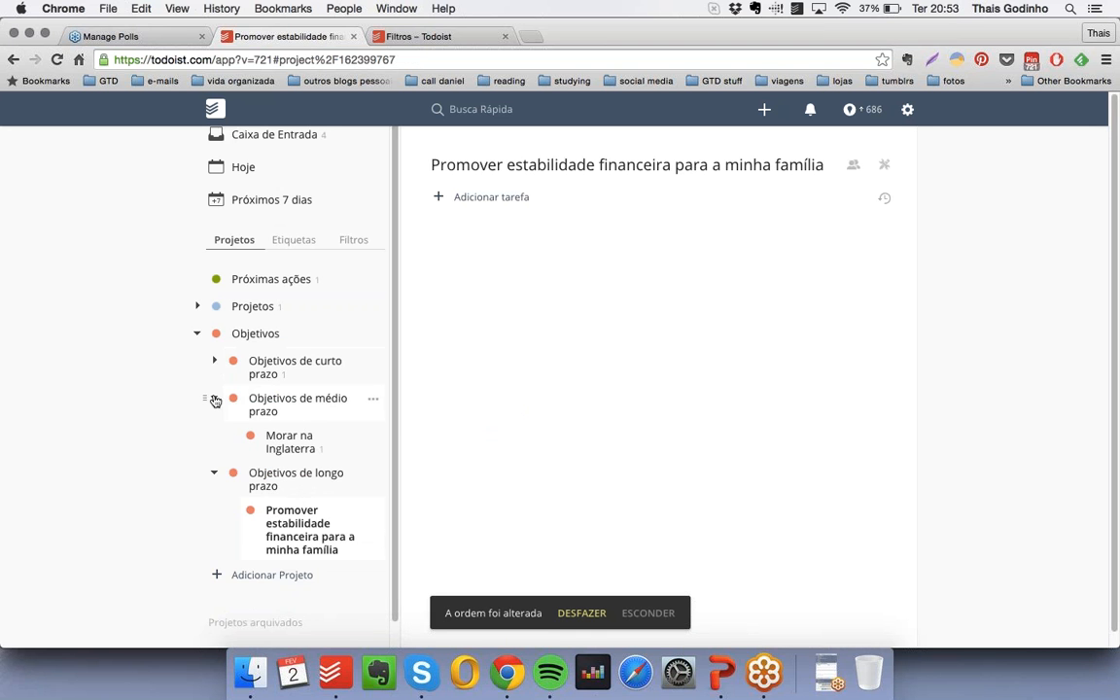
{"action": "left_click", "coordinate": [214, 398]}
{"action": "left_click", "coordinate": [214, 449]}
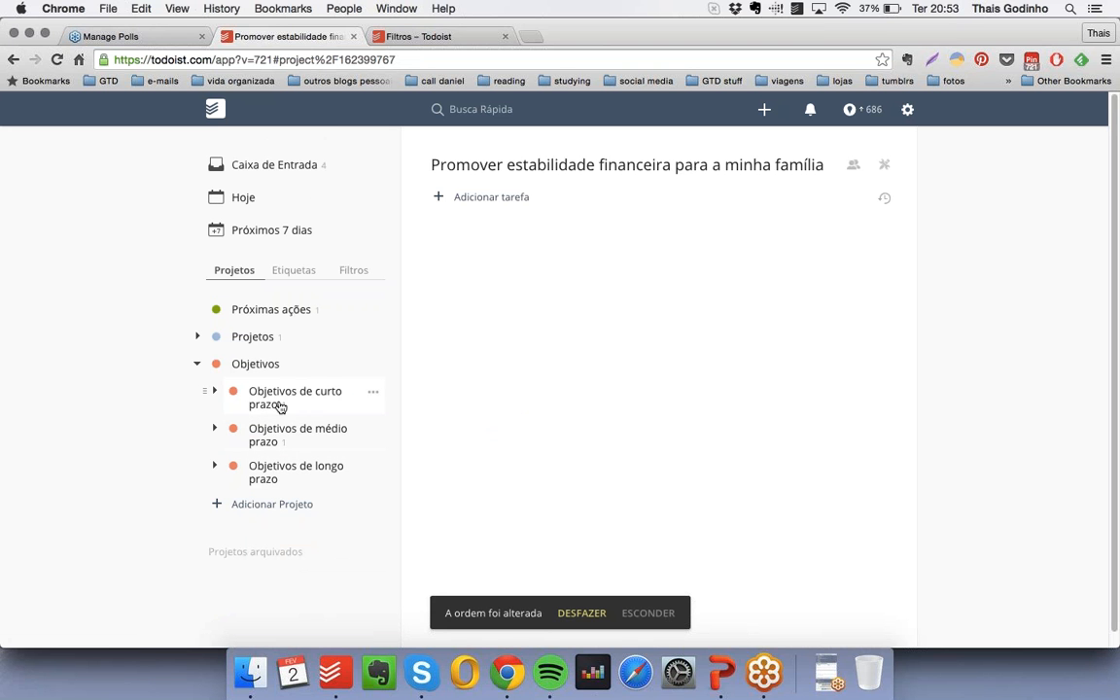
- Append "(0-2 anos)" to the "Objetivos de curto prazo" project name and "(3-5 anos)" to "Objetivos de médio prazo"
{"action": "left_click", "coordinate": [374, 393]}
{"action": "left_click", "coordinate": [389, 464]}
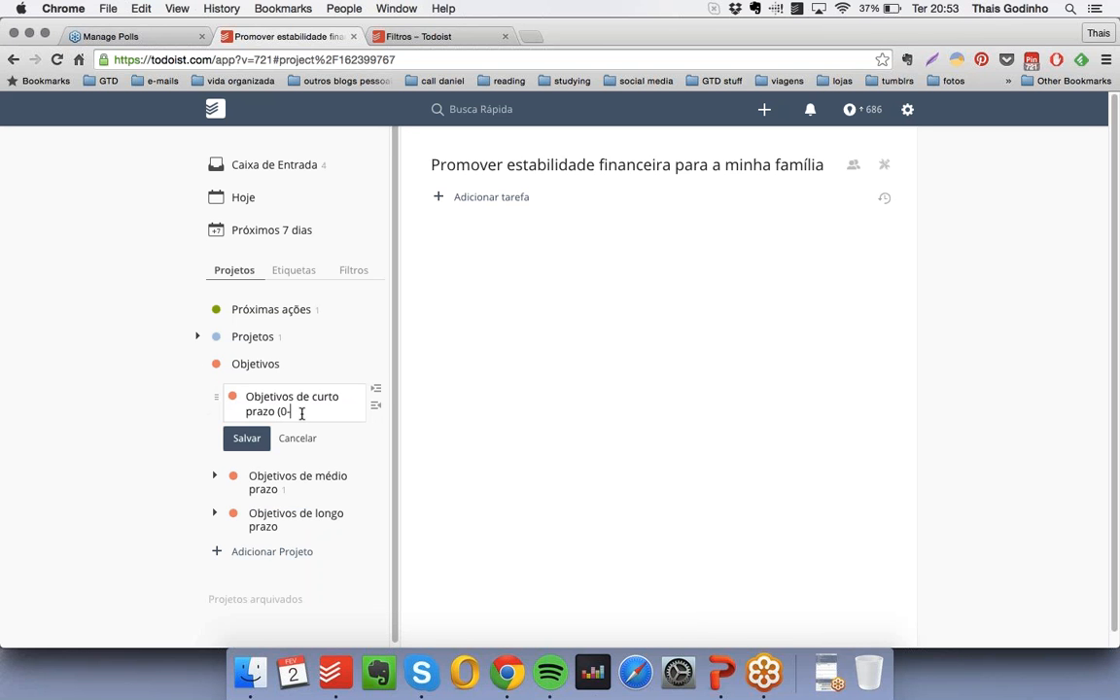
{"action": "key", "text": "Return"}
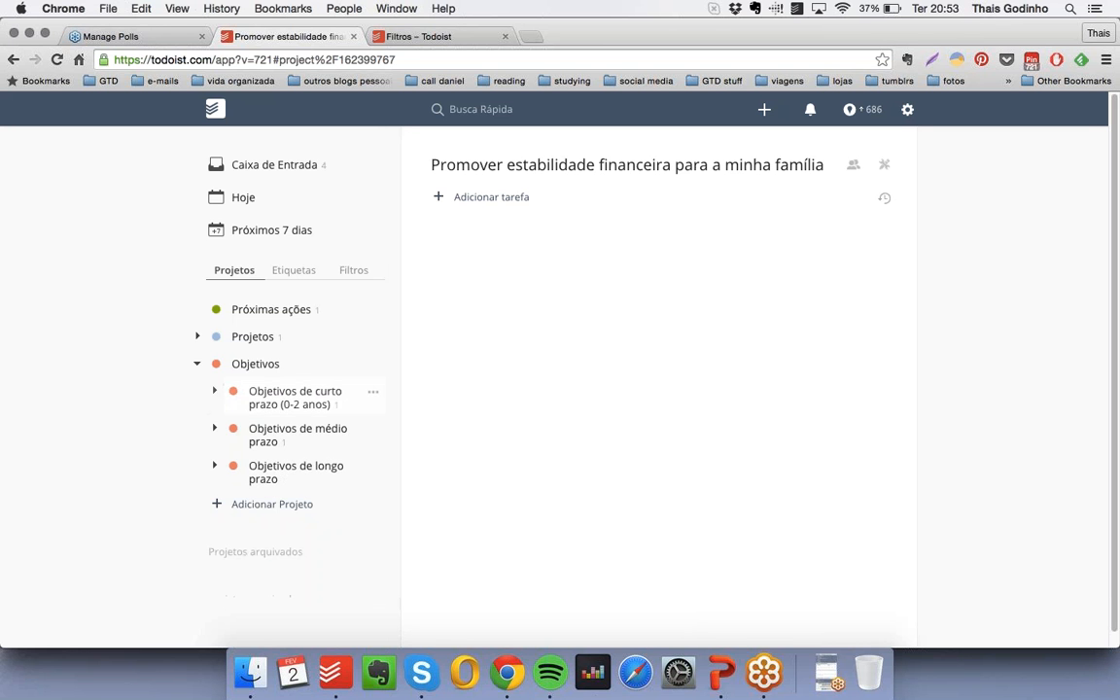
{"action": "left_click", "coordinate": [373, 429]}
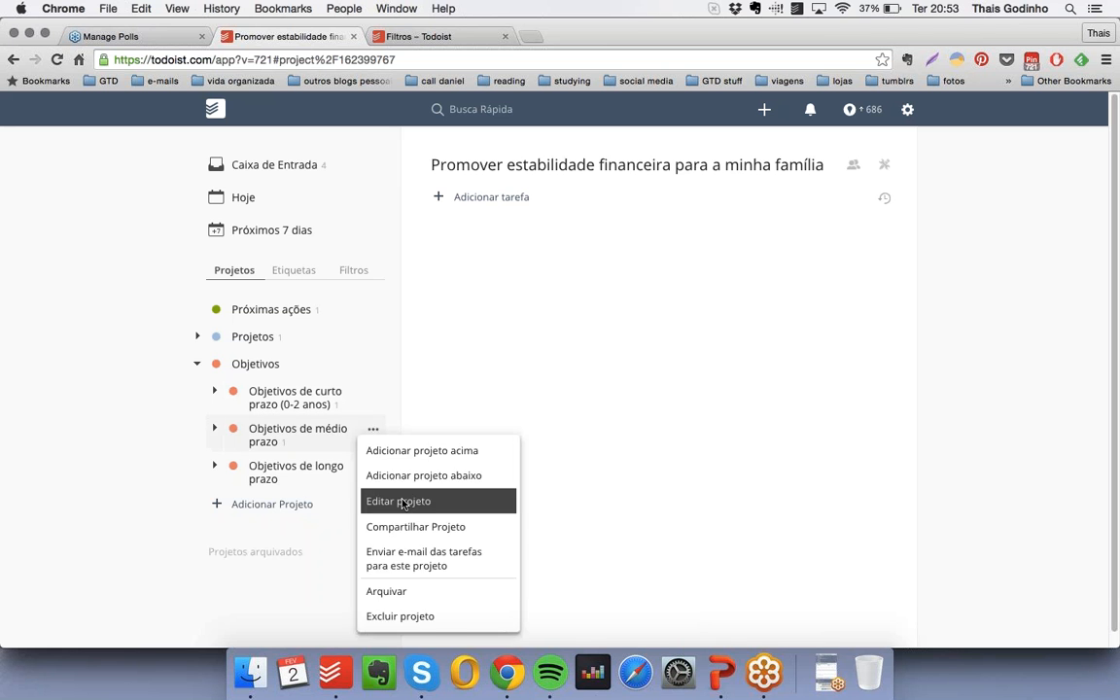
{"action": "left_click", "coordinate": [408, 501]}
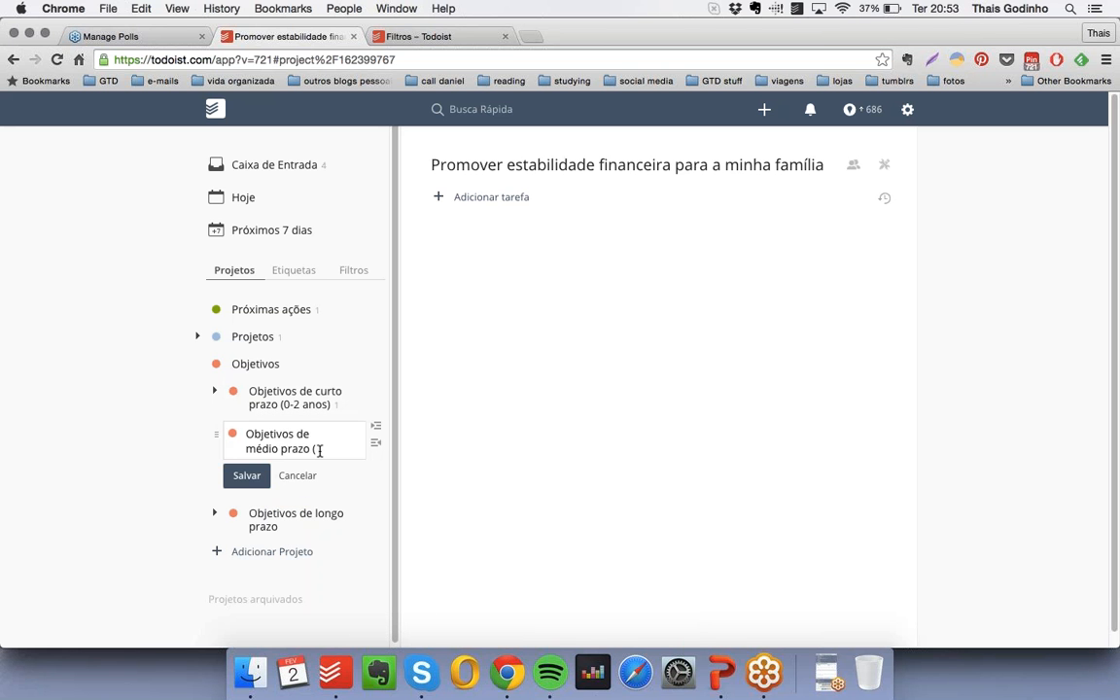
{"action": "type", "text": "(3-5 anos)"}
{"action": "key", "text": "Return"}
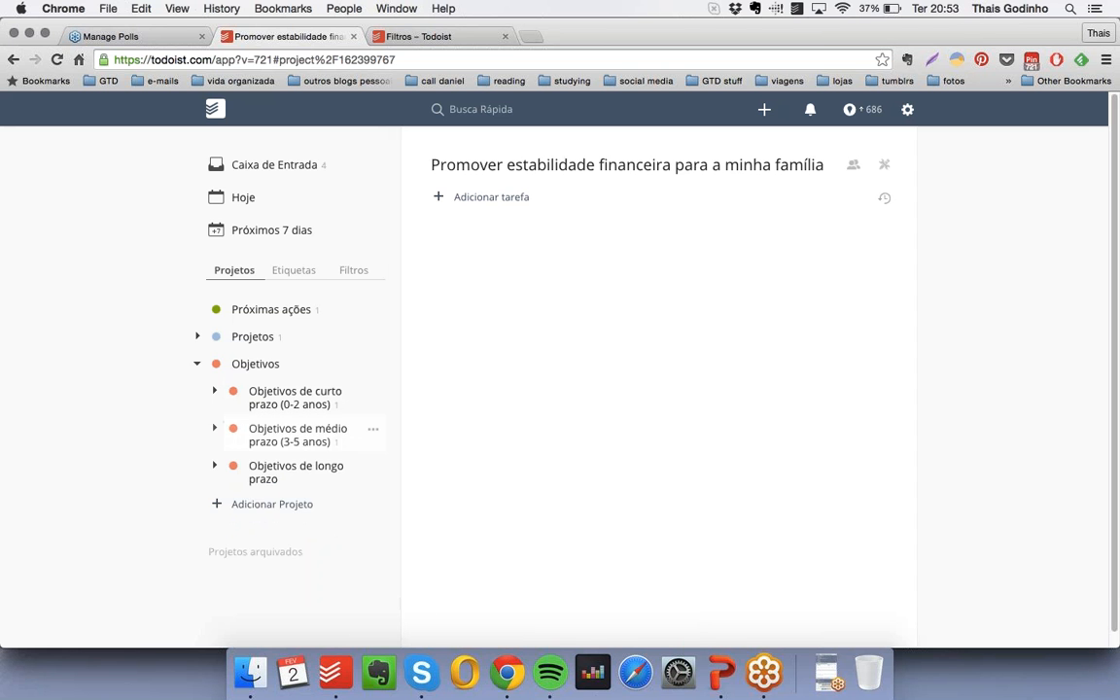
- Try to rename the long-term group as "Objetivos de longo prazo (> 10 anos)"
{"action": "left_click", "coordinate": [374, 471]}
{"action": "left_click", "coordinate": [435, 518]}
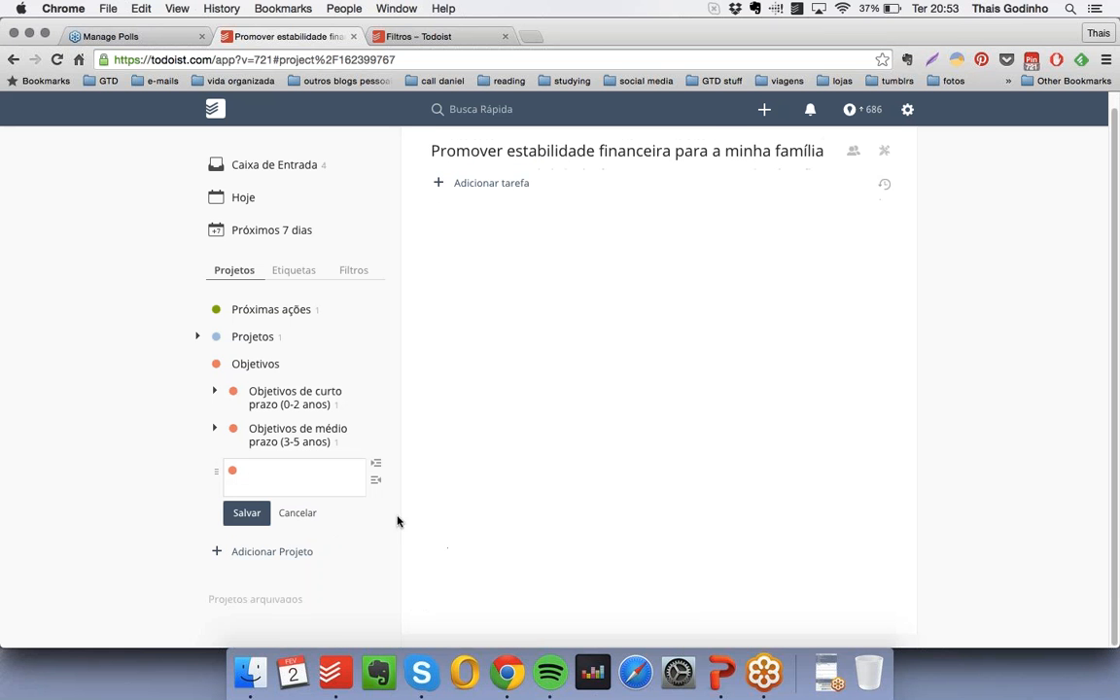
{"action": "type", "text": "(>"}
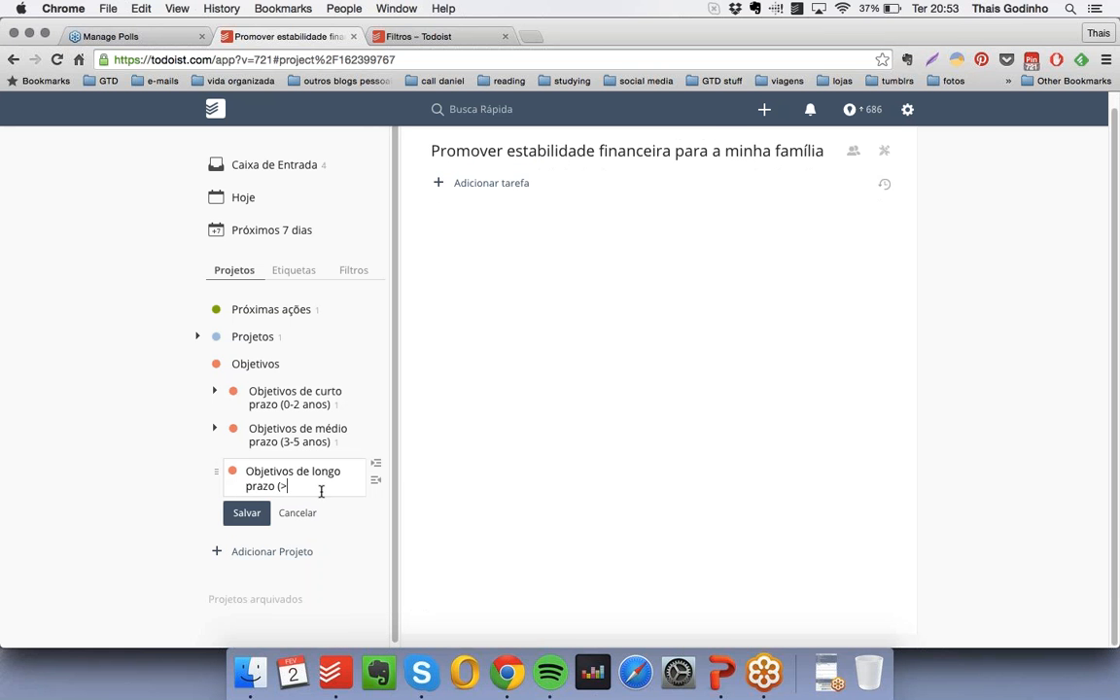
{"action": "type", "text": " 10 anos"}
{"action": "key", "text": "Return"}
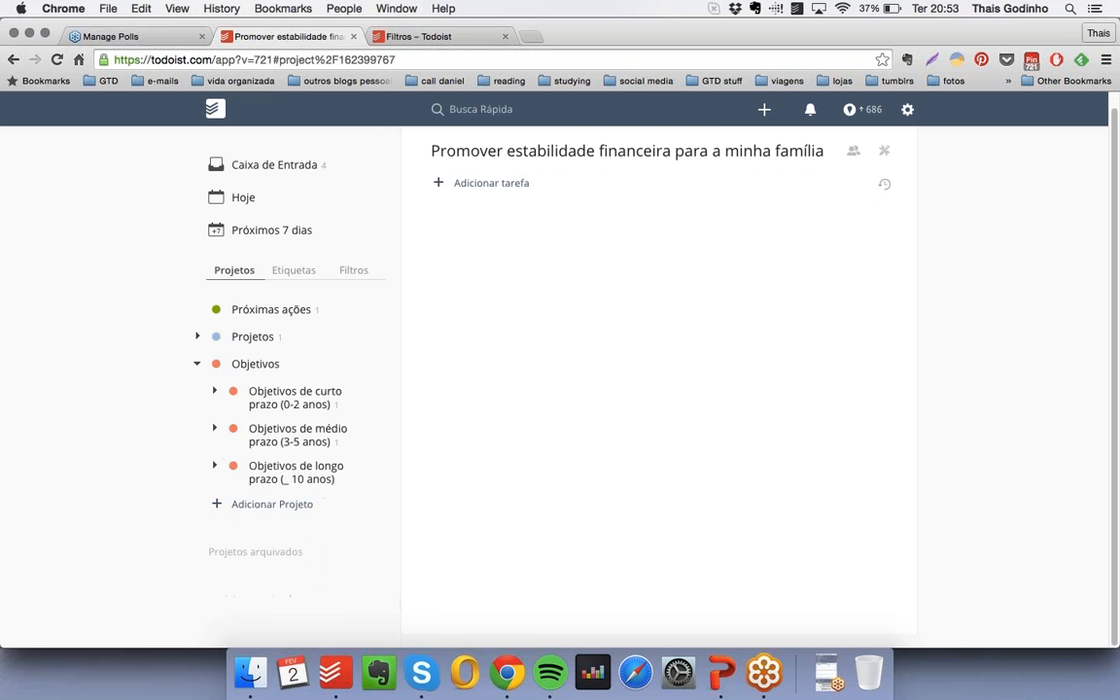
- Try to change the long-term group's name to "Objetivos de longo prazo (+10 anos)"
{"action": "left_click", "coordinate": [373, 468]}
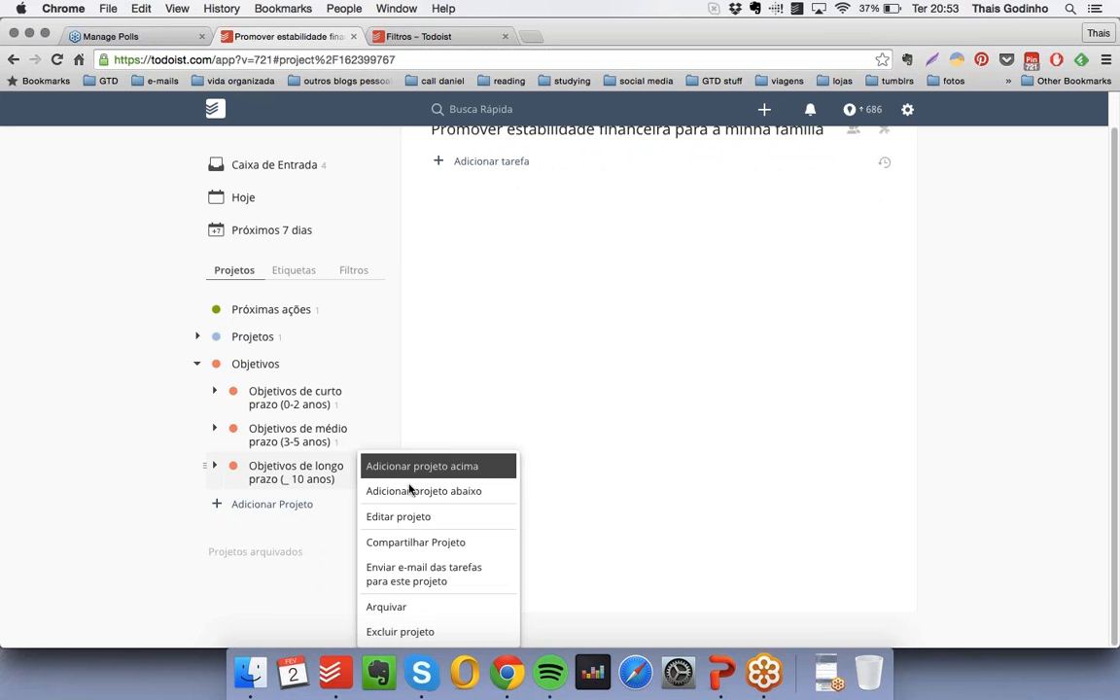
{"action": "left_click", "coordinate": [412, 516]}
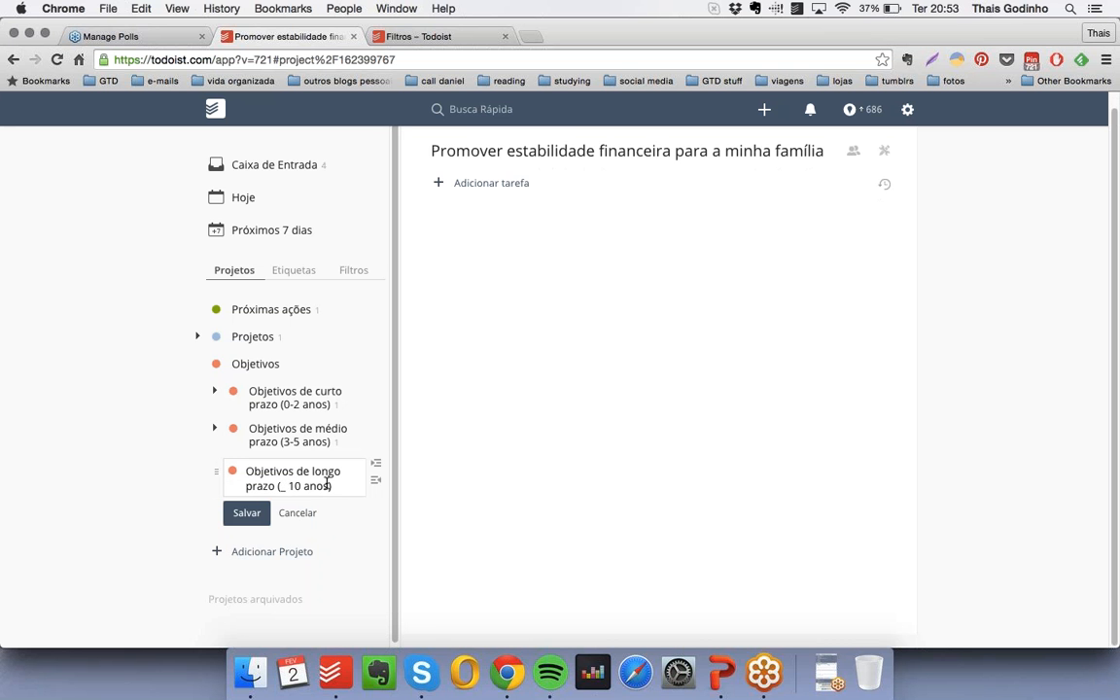
{"action": "key", "text": "BackSpace"}
{"action": "key", "text": "BackSpace"}
{"action": "type", "text": "+"}
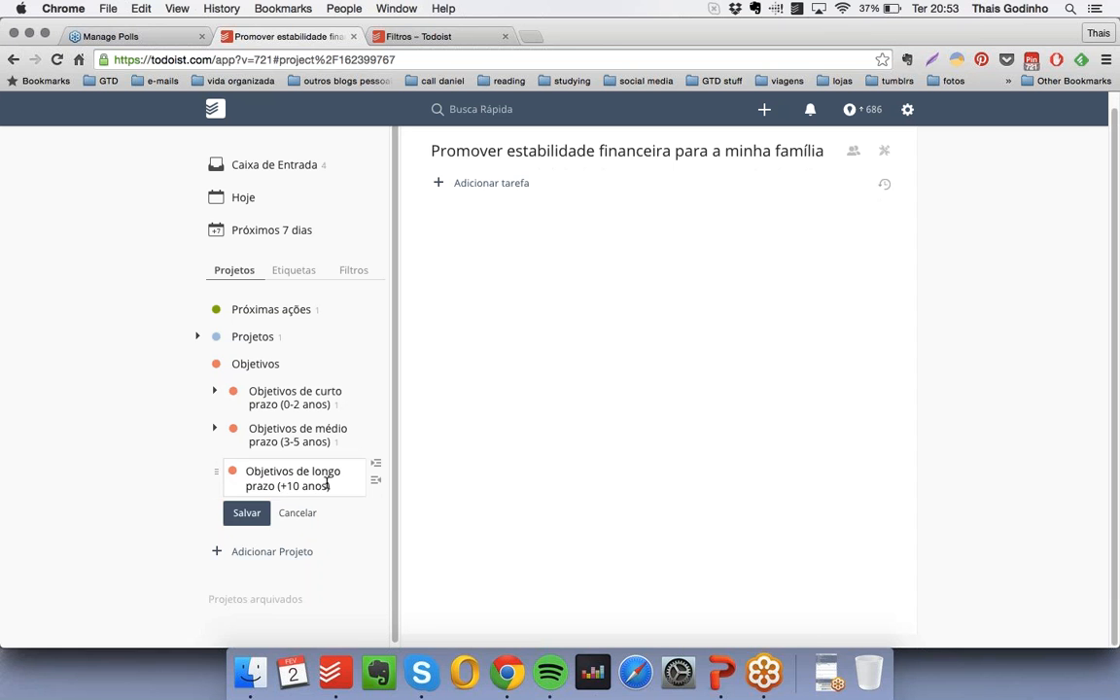
{"action": "left_click", "coordinate": [246, 513]}
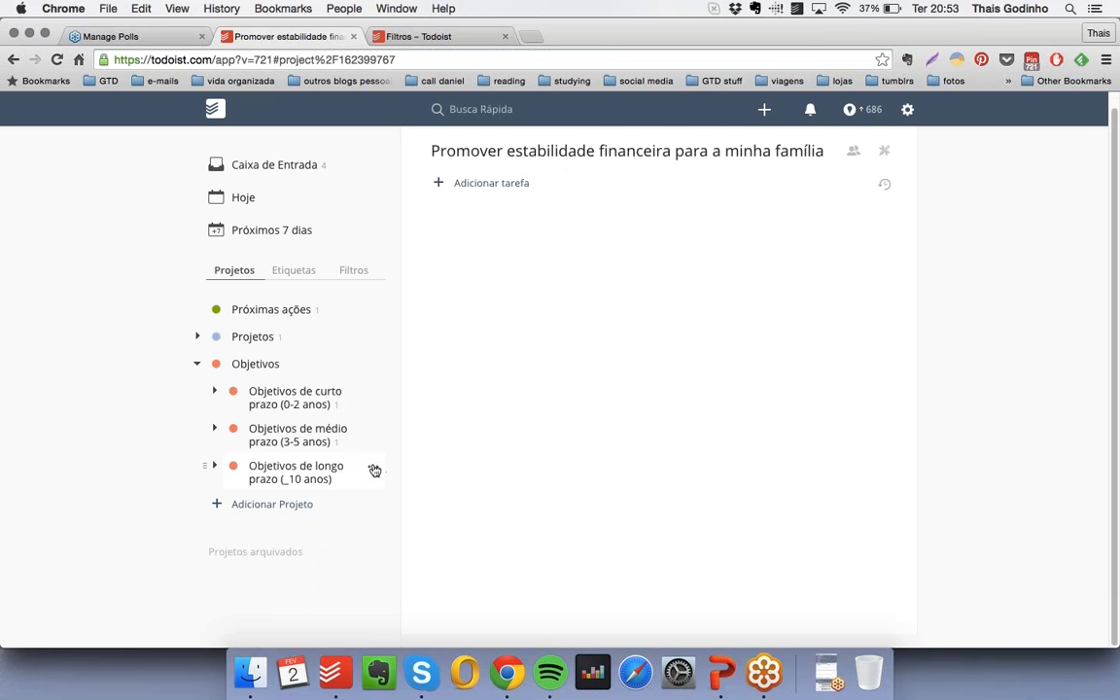
- Rename the long-term group as "Objetivos de longo prazo (acima de 10 anos)"
{"action": "left_click", "coordinate": [373, 468]}
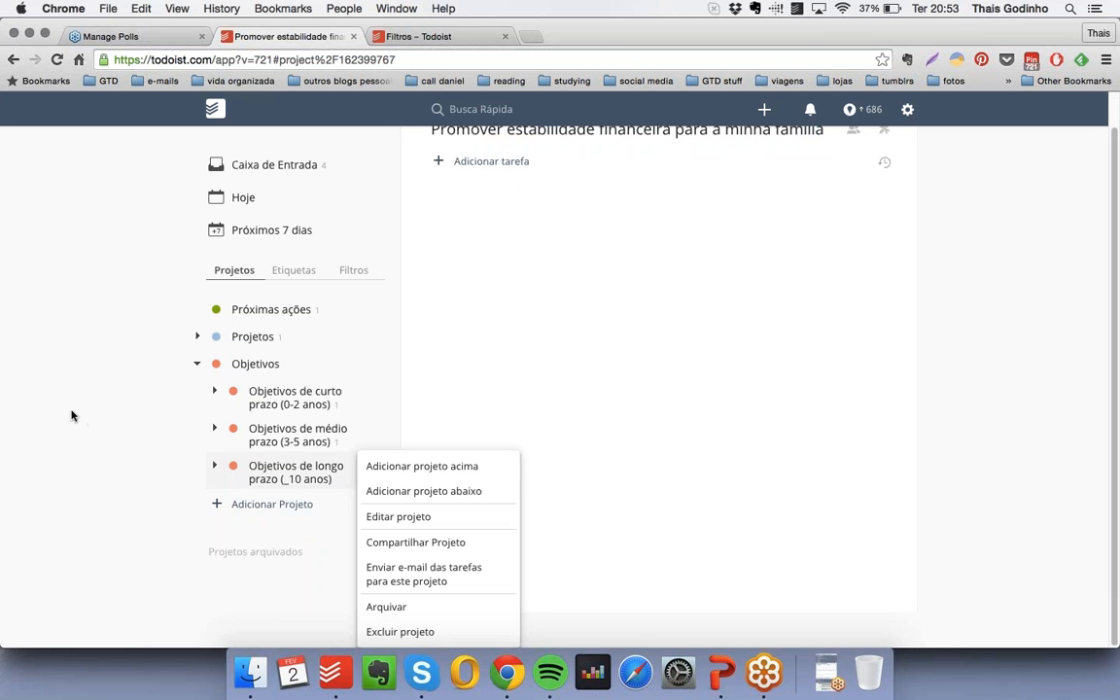
{"action": "left_click", "coordinate": [404, 515]}
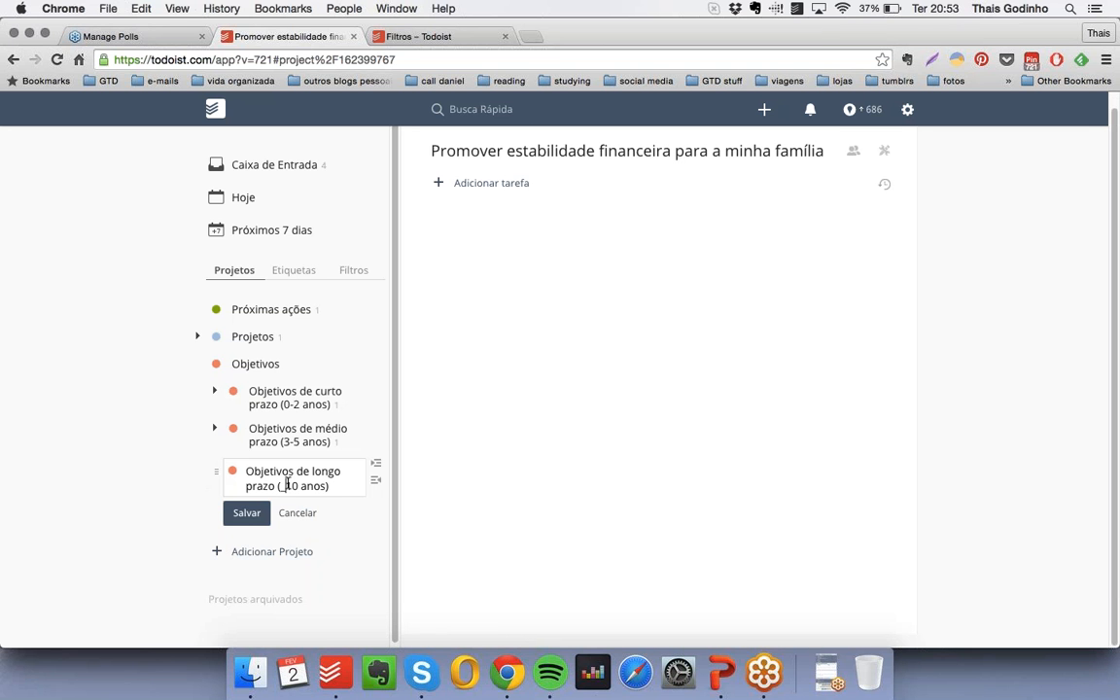
{"action": "type", "text": "acima de"}
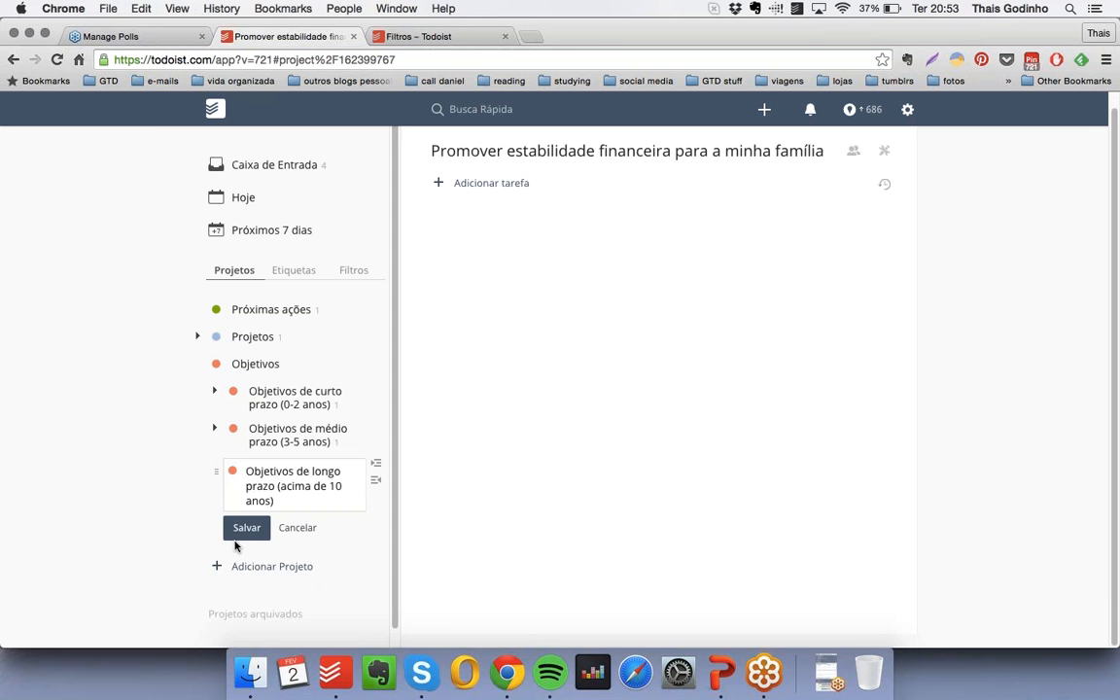
{"action": "left_click", "coordinate": [241, 531]}
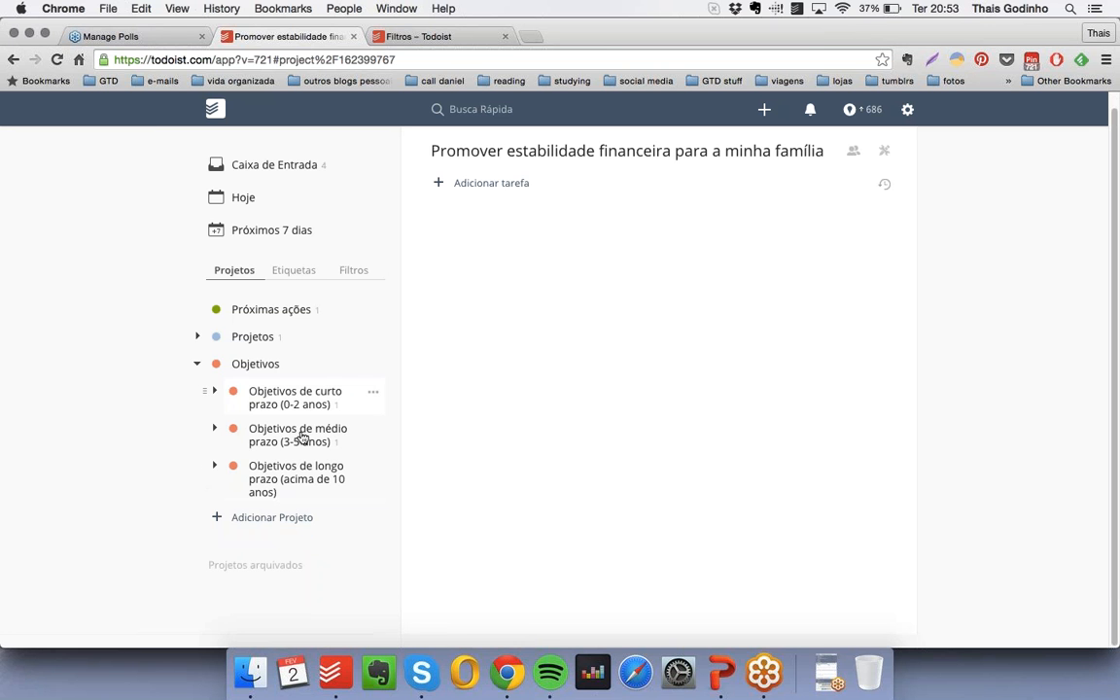
- Collapse the whole "Objetivos" group after checking its short-term objectives, and switch to the GoToWebinar Control Panel
{"action": "left_click", "coordinate": [214, 393]}
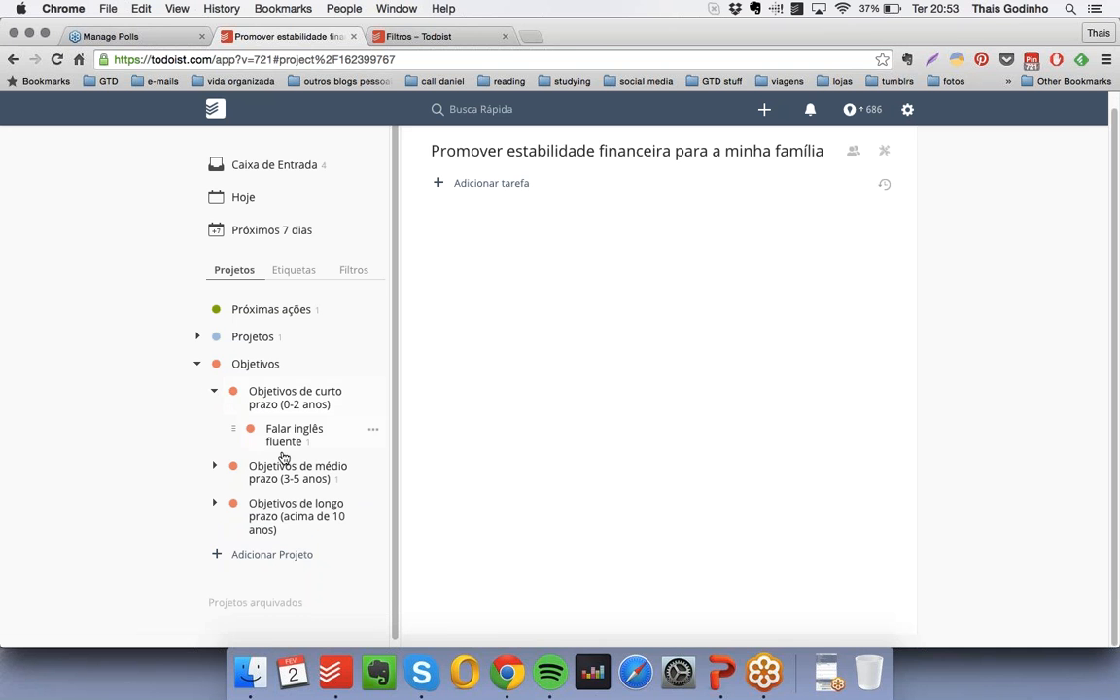
{"action": "left_click", "coordinate": [215, 392]}
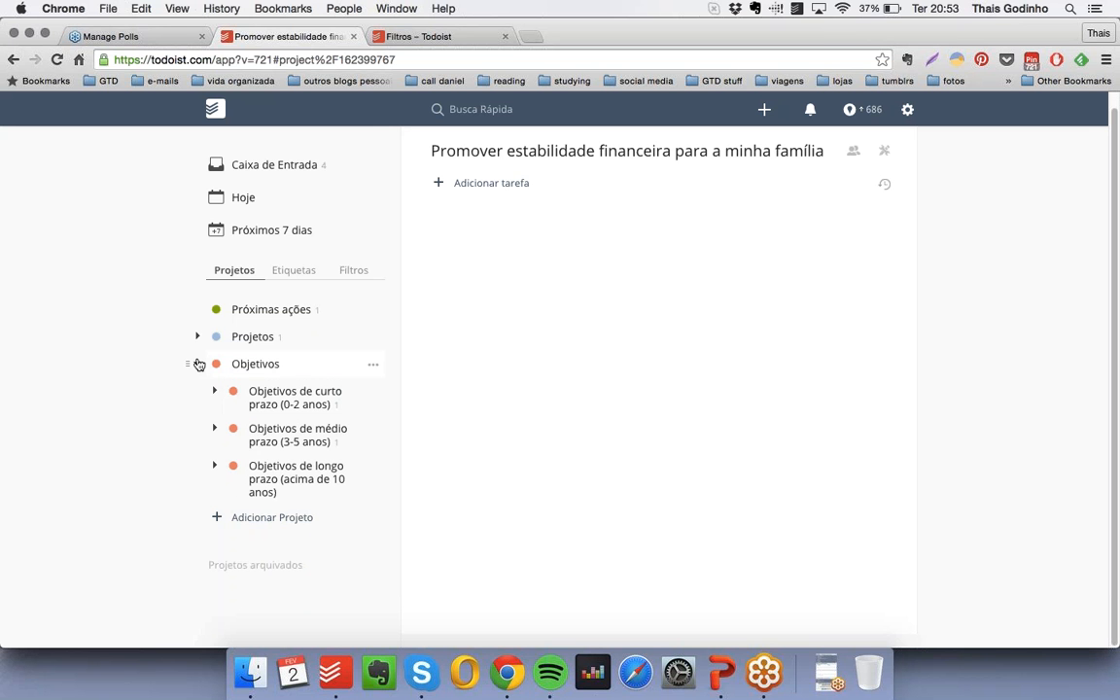
{"action": "left_click", "coordinate": [197, 363]}
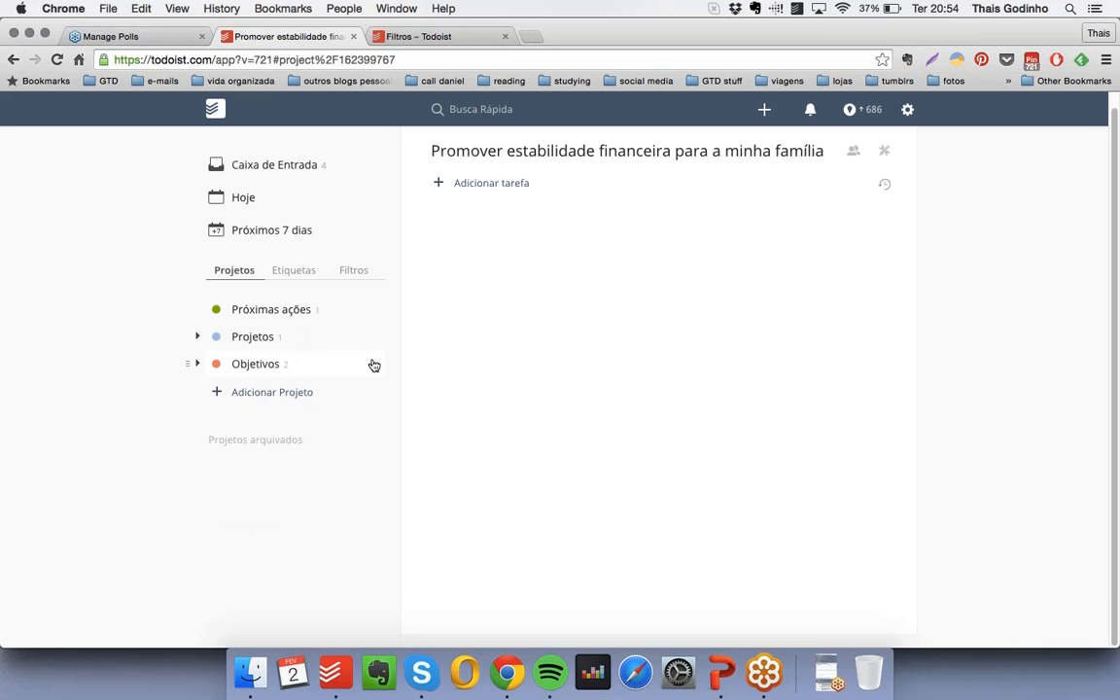
{"action": "left_click", "coordinate": [822, 669]}
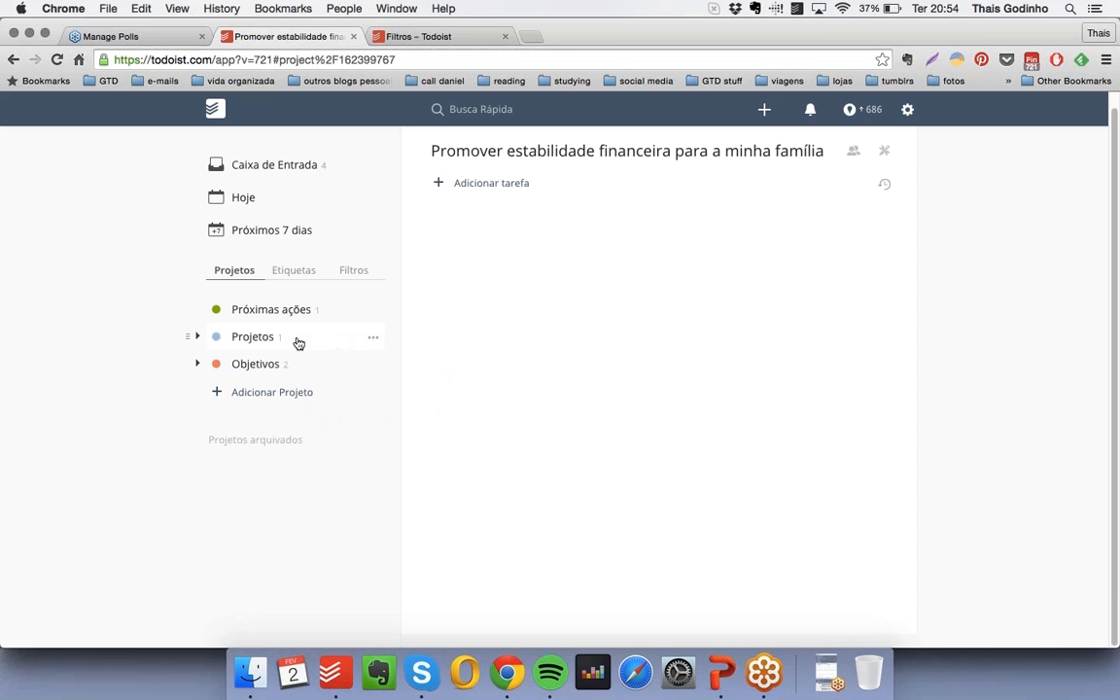
- Create a light-blue project "Projetos para algum dia / talvez" and place it directly below "Projetos", above "Objetivos"
{"action": "left_click", "coordinate": [303, 165]}
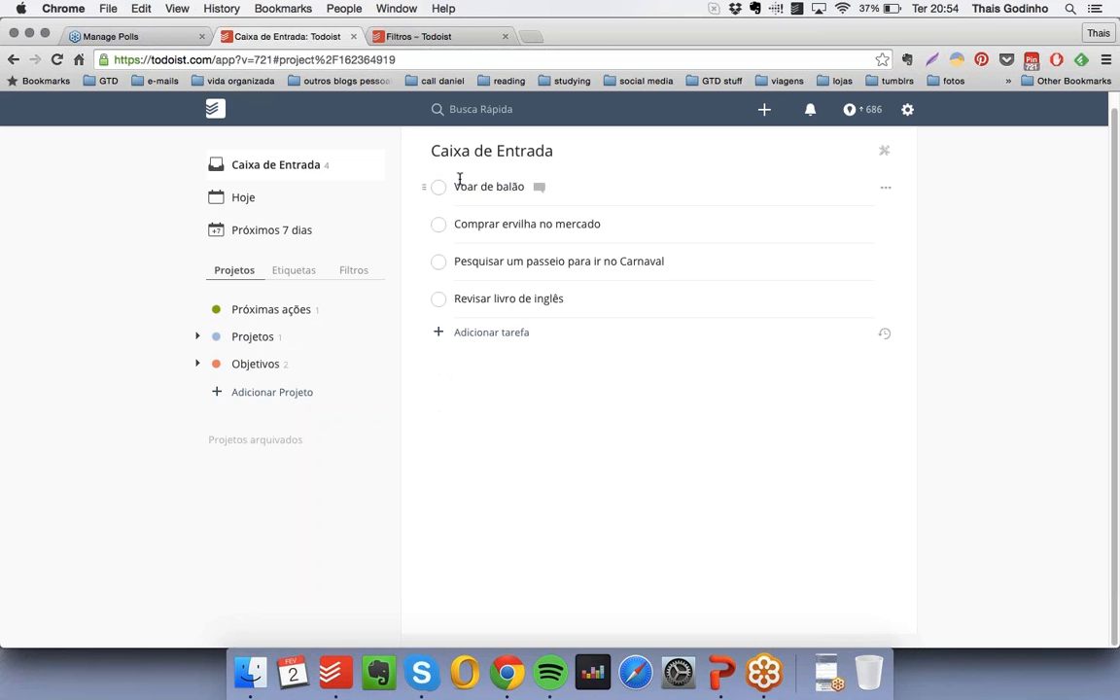
{"action": "left_click", "coordinate": [282, 402]}
{"action": "type", "text": "Projetos "}
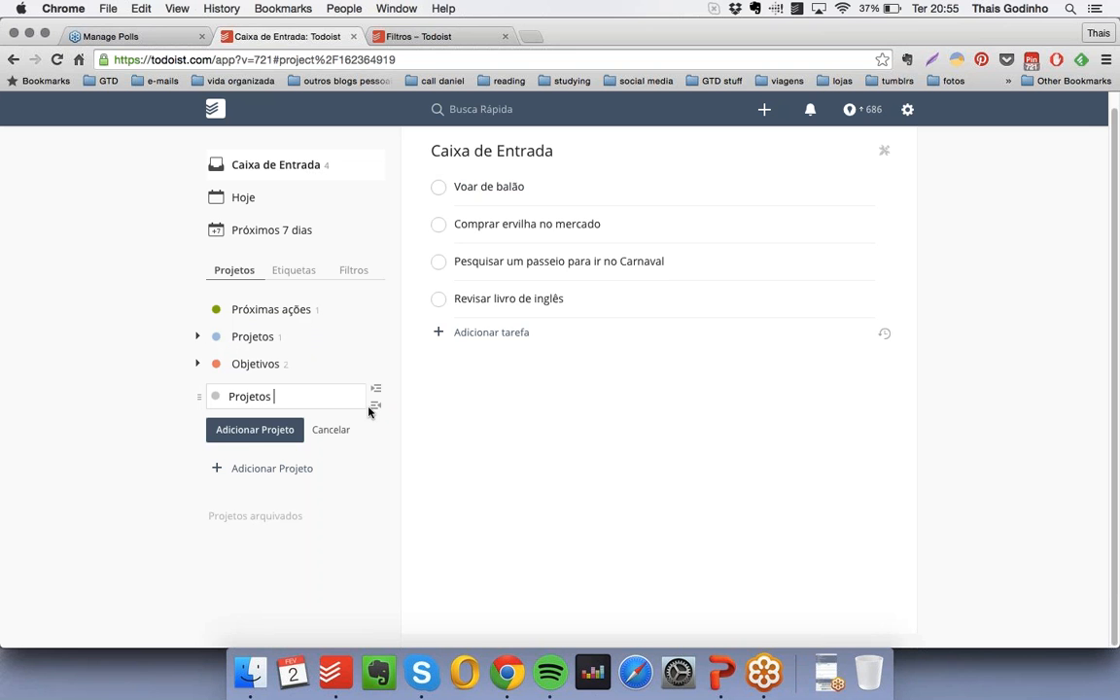
{"action": "type", "text": "para algum dia /"}
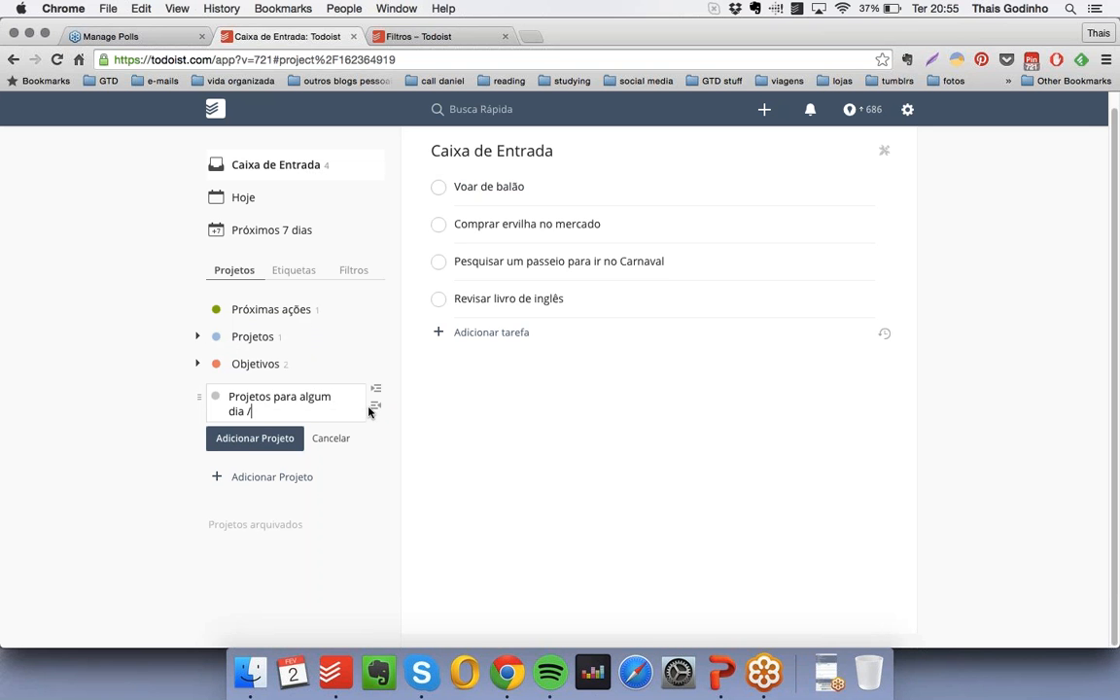
{"action": "type", "text": " talvez"}
{"action": "left_click", "coordinate": [216, 396]}
{"action": "left_click", "coordinate": [323, 433]}
{"action": "left_click", "coordinate": [247, 440]}
{"action": "left_click_drag", "start_coordinate": [198, 393], "coordinate": [206, 366]}
- Move the inbox task "Voar de balão" into "Projetos para algum dia / talvez" and open that project
{"action": "left_click", "coordinate": [267, 165]}
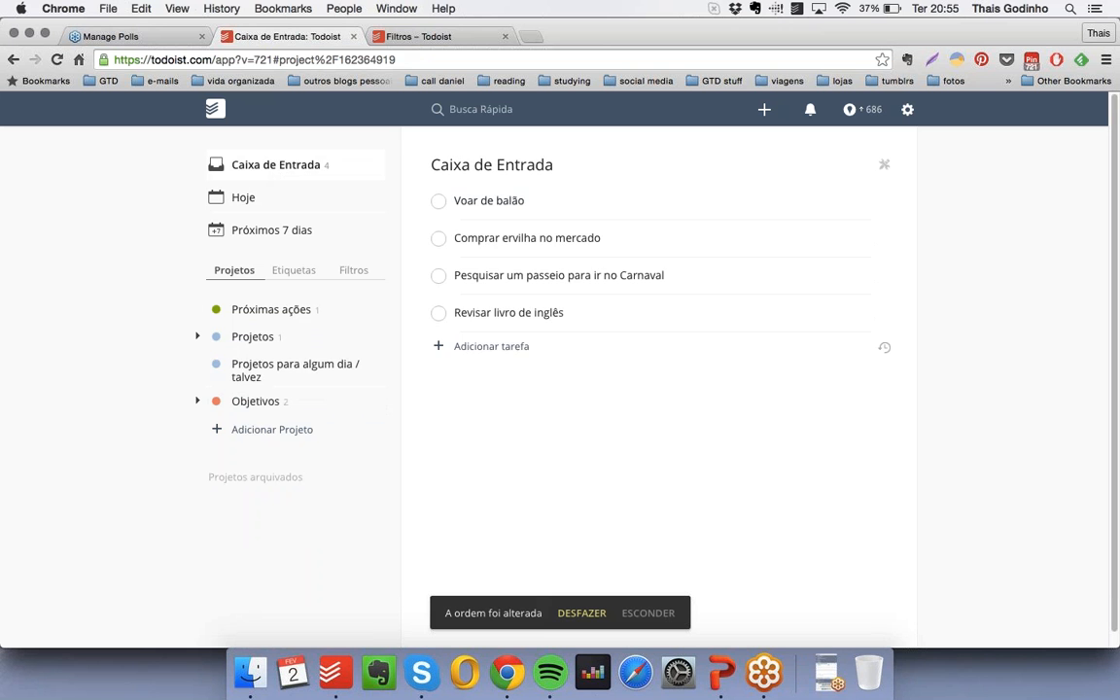
{"action": "left_click_drag", "start_coordinate": [421, 200], "coordinate": [350, 376]}
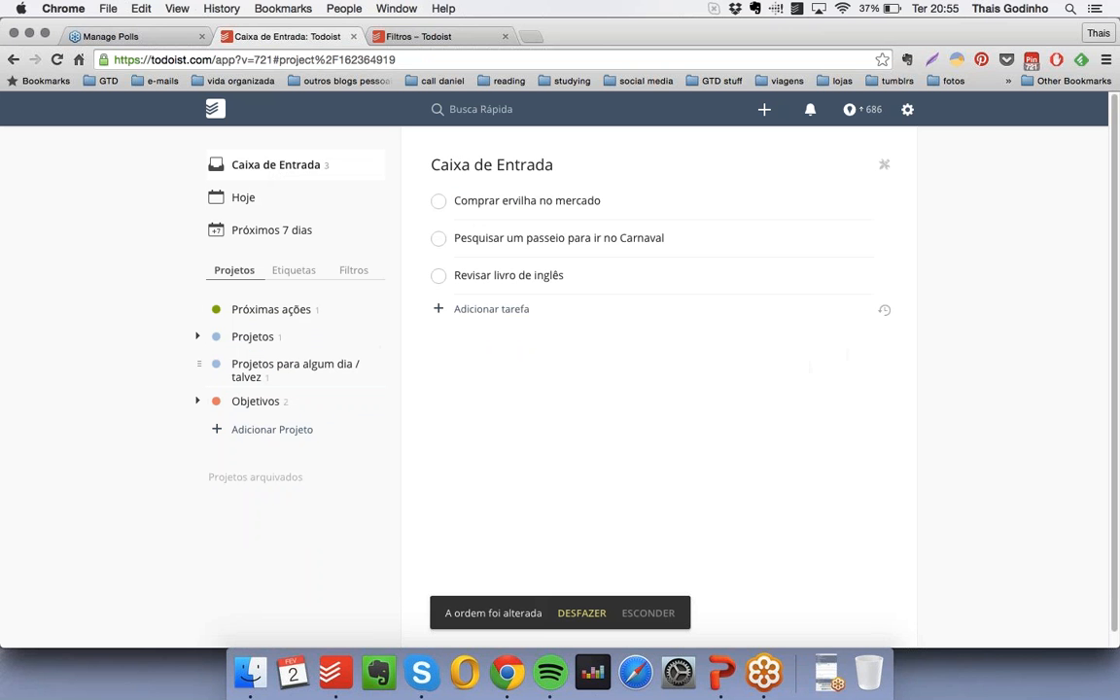
{"action": "left_click", "coordinate": [302, 375]}
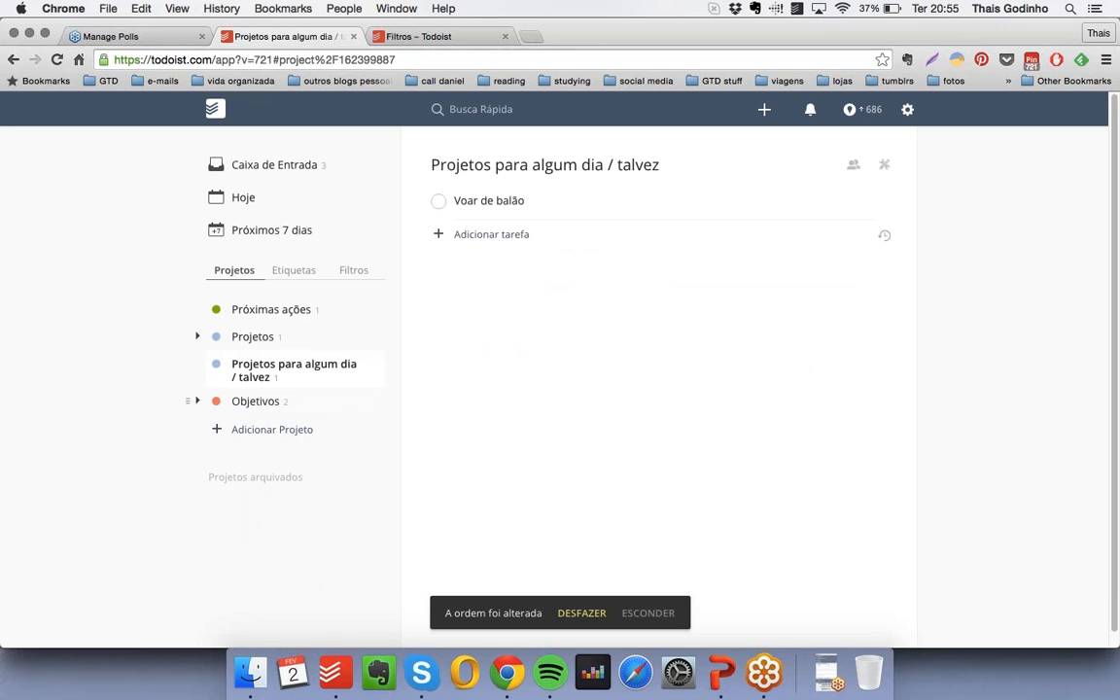
- Create a light-blue project "Viagens para algum dia" nested under "Projetos para algum dia / talvez"
{"action": "mouse_move", "coordinate": [374, 368]}
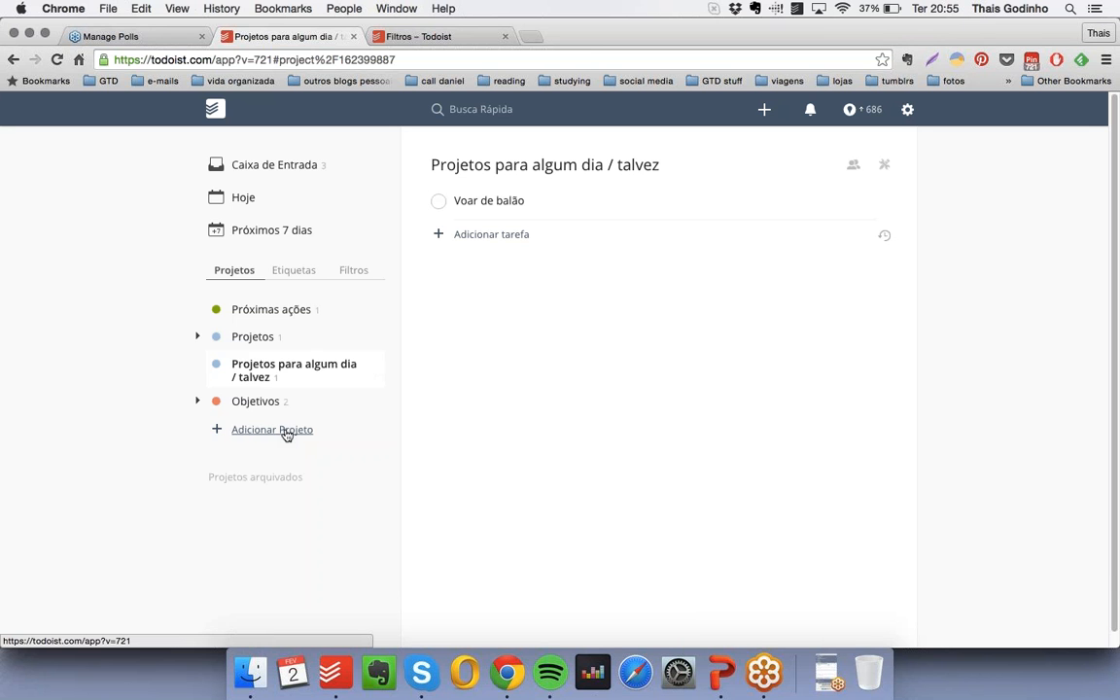
{"action": "left_click", "coordinate": [286, 432]}
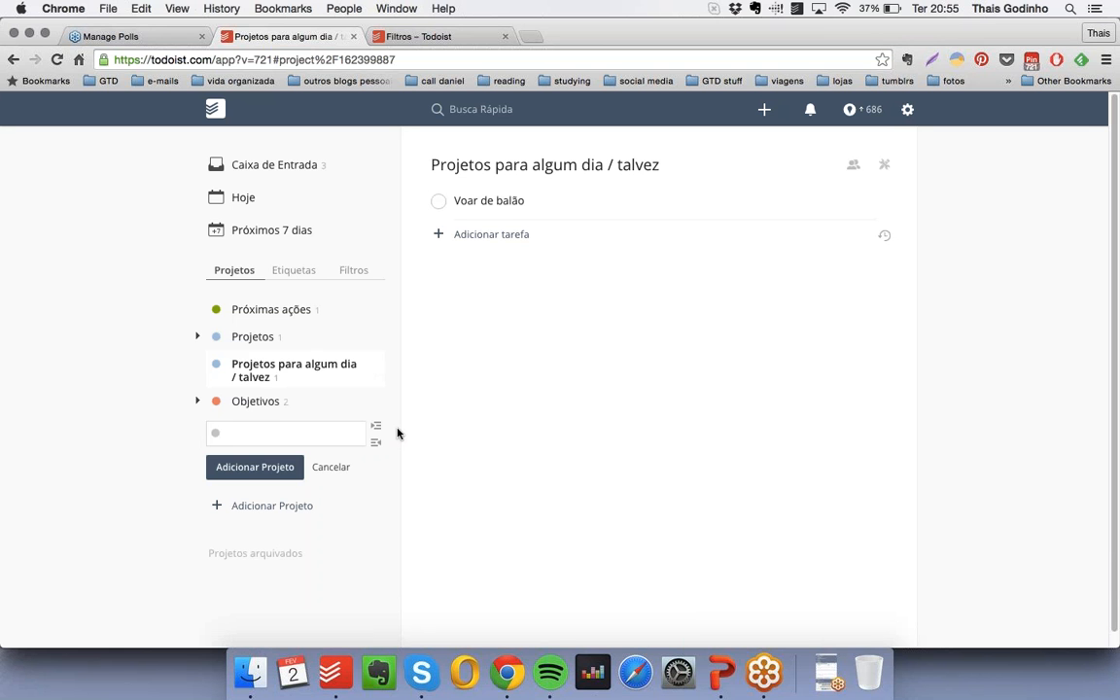
{"action": "type", "text": "Viagens para algum dia"}
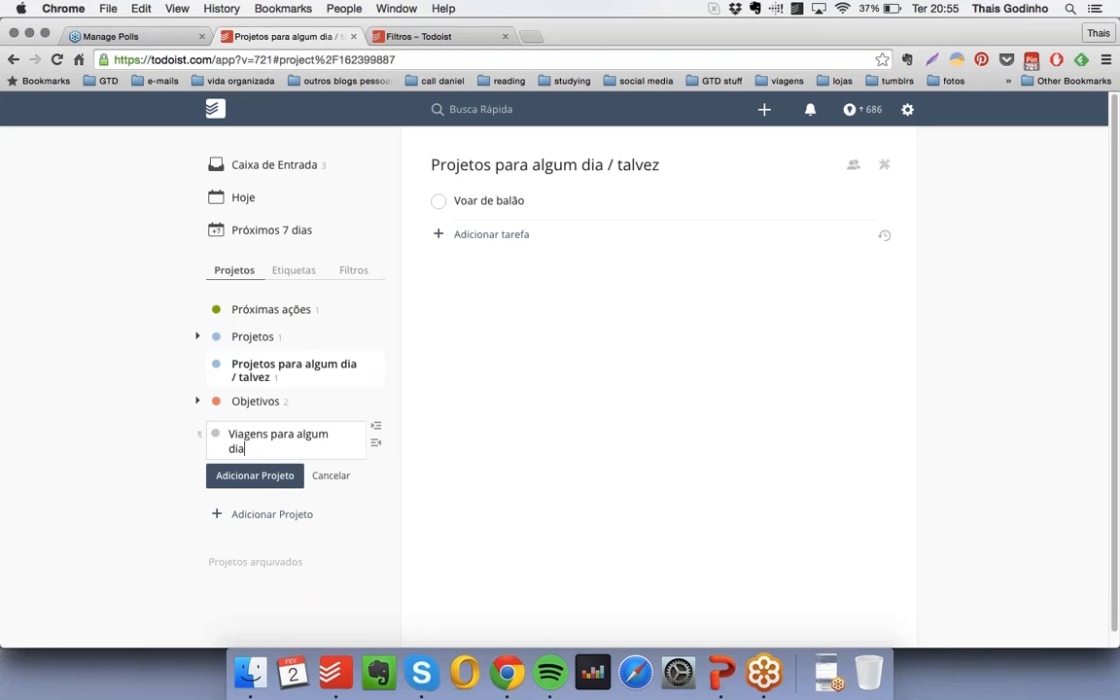
{"action": "left_click", "coordinate": [216, 435]}
{"action": "left_click", "coordinate": [321, 470]}
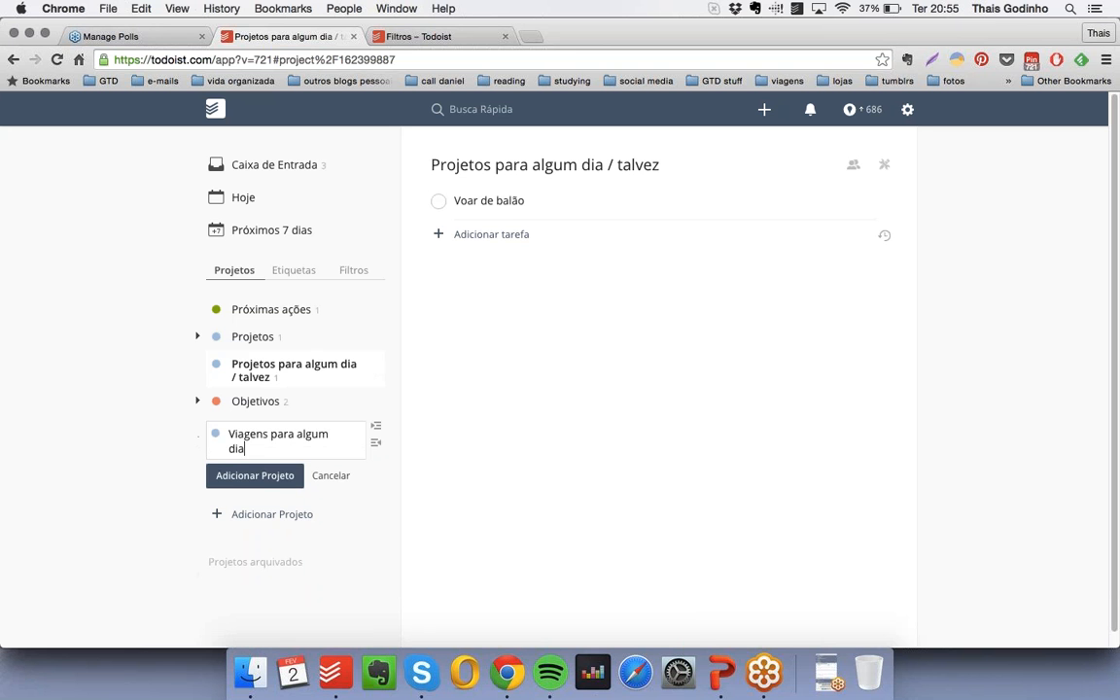
{"action": "type", "text": "a"}
{"action": "left_click", "coordinate": [242, 477]}
{"action": "left_click_drag", "start_coordinate": [199, 428], "coordinate": [250, 400]}
- Create a light-blue project "Livros para comprar algum dia" nested below "Viagens para algum dia", and collapse the someday/maybe group
{"action": "left_click", "coordinate": [272, 464]}
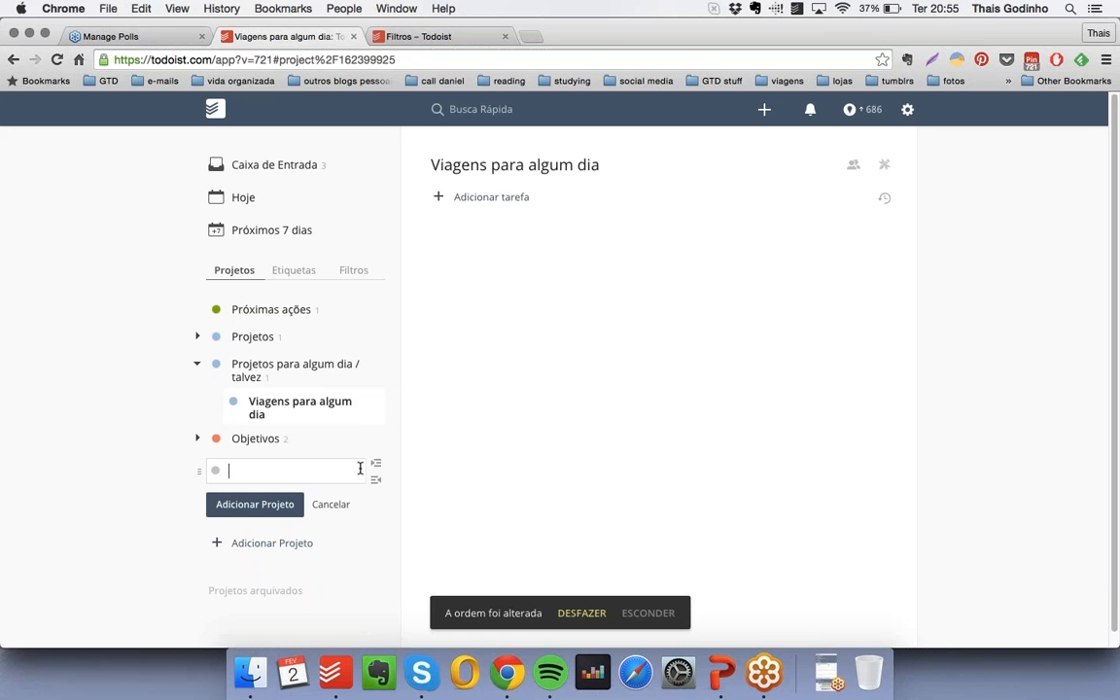
{"action": "type", "text": "Livros para comprar algum dia"}
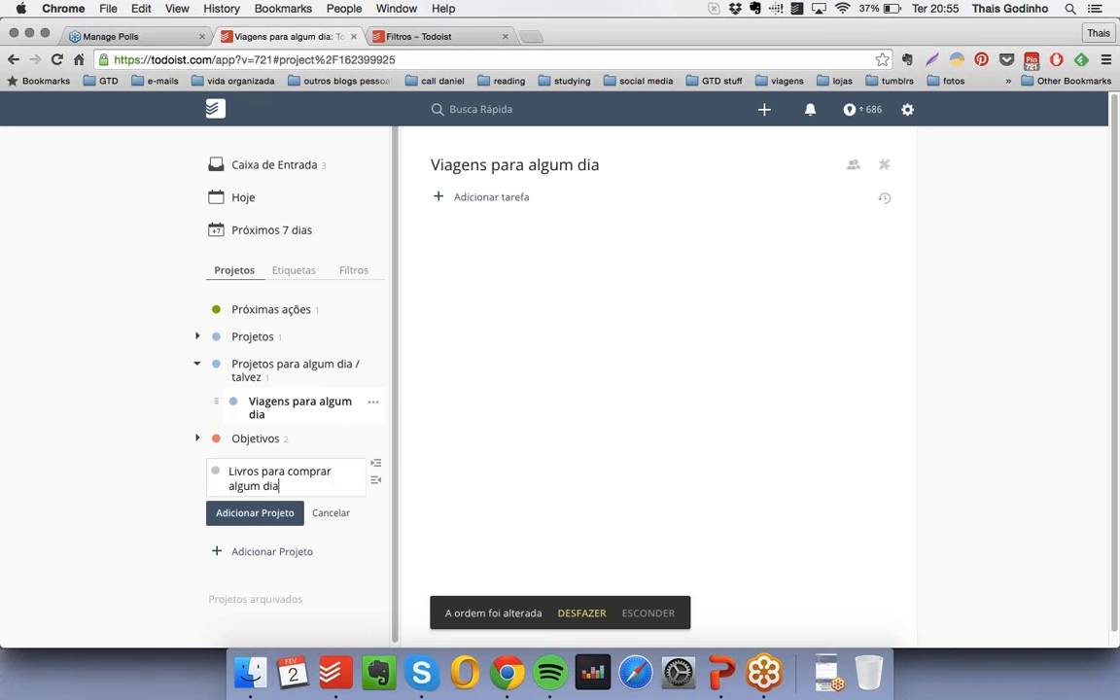
{"action": "left_click", "coordinate": [216, 472]}
{"action": "left_click", "coordinate": [322, 507]}
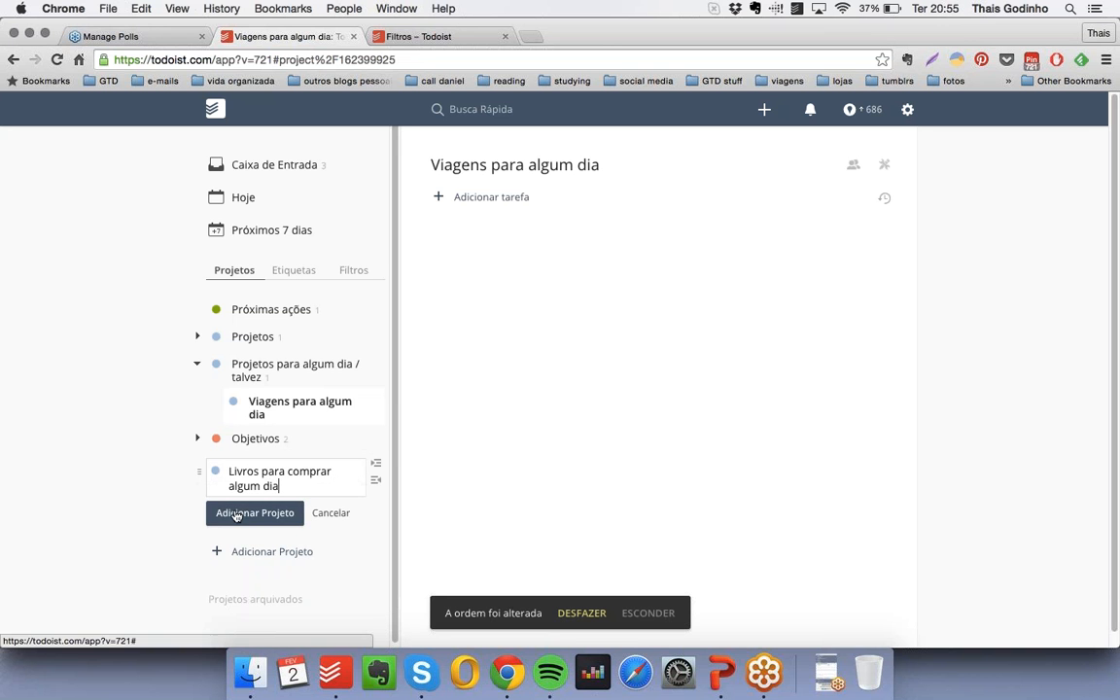
{"action": "left_click", "coordinate": [245, 515]}
{"action": "left_click_drag", "start_coordinate": [202, 466], "coordinate": [231, 439]}
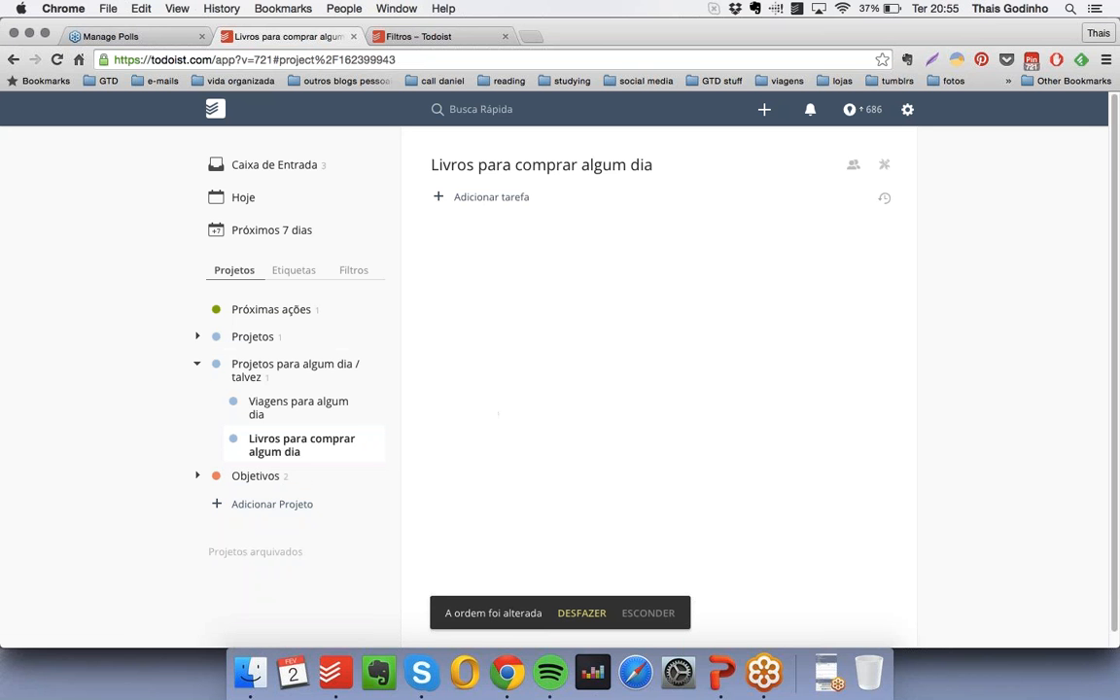
{"action": "left_click", "coordinate": [197, 364]}
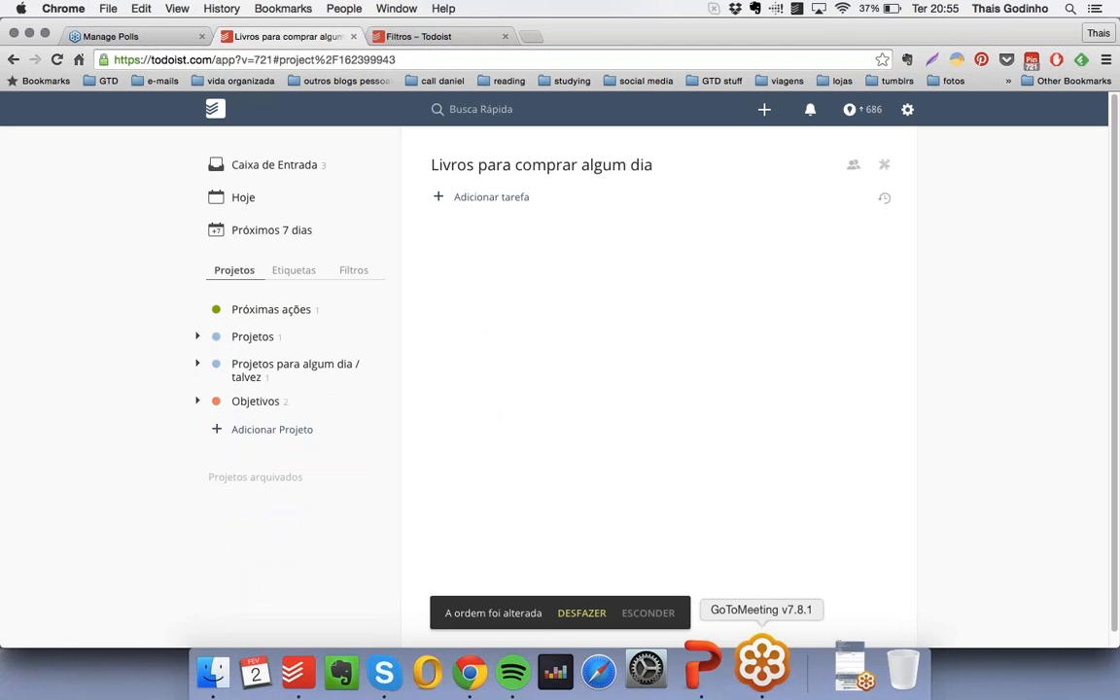
- Switch to PowerPoint and present the "Áreas da vida" slide and the following slide of personal and professional areas, closing the slideshow at the end
{"action": "left_click", "coordinate": [720, 673]}
{"action": "left_click", "coordinate": [143, 599]}
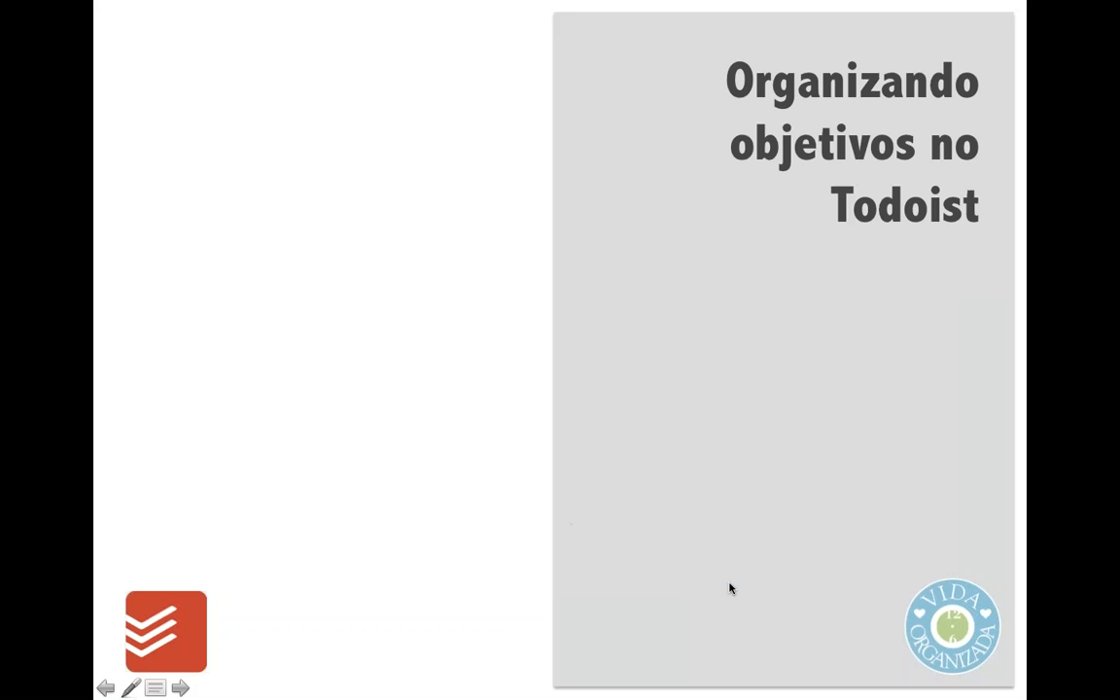
{"action": "left_click", "coordinate": [730, 588]}
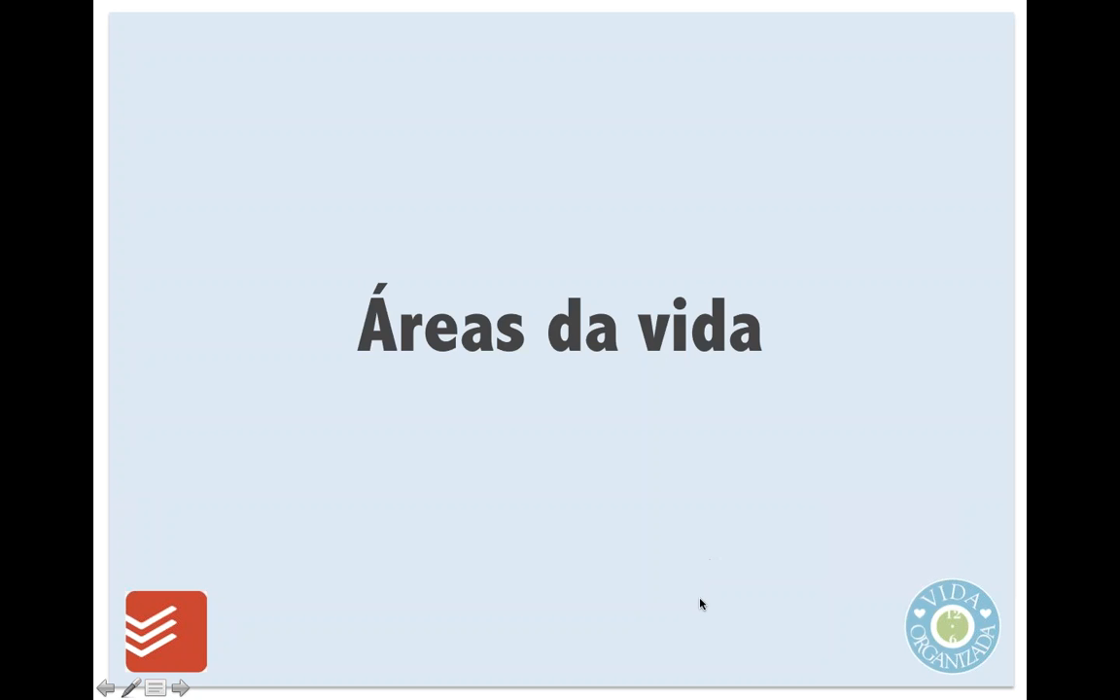
{"action": "left_click", "coordinate": [700, 604]}
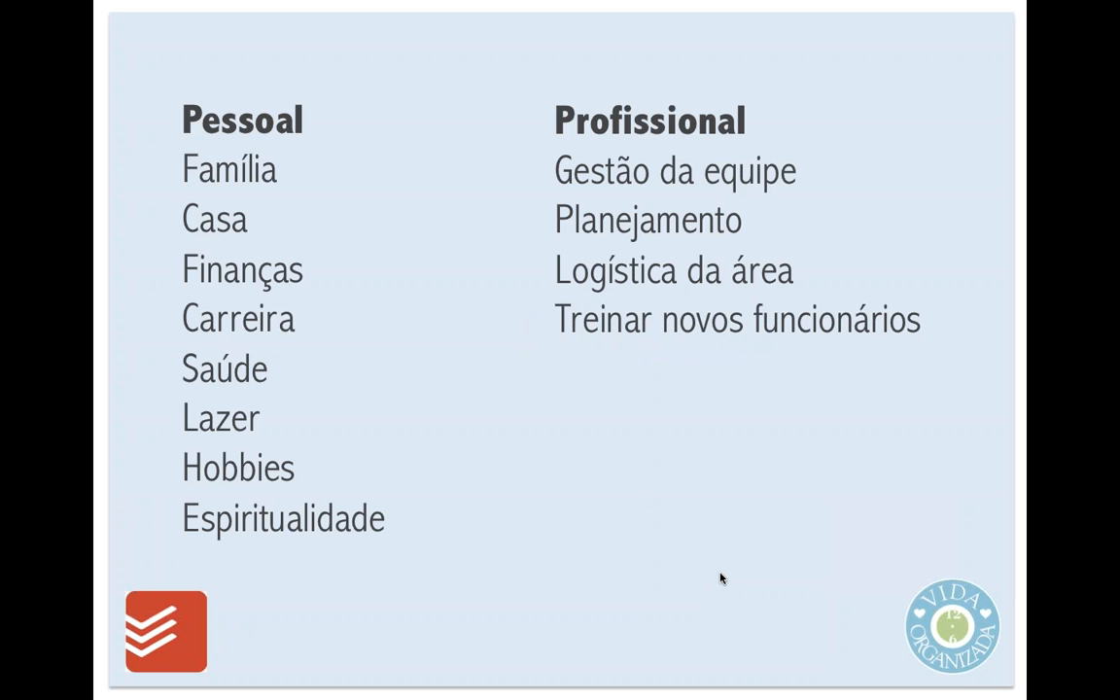
{"action": "key", "text": "Escape"}
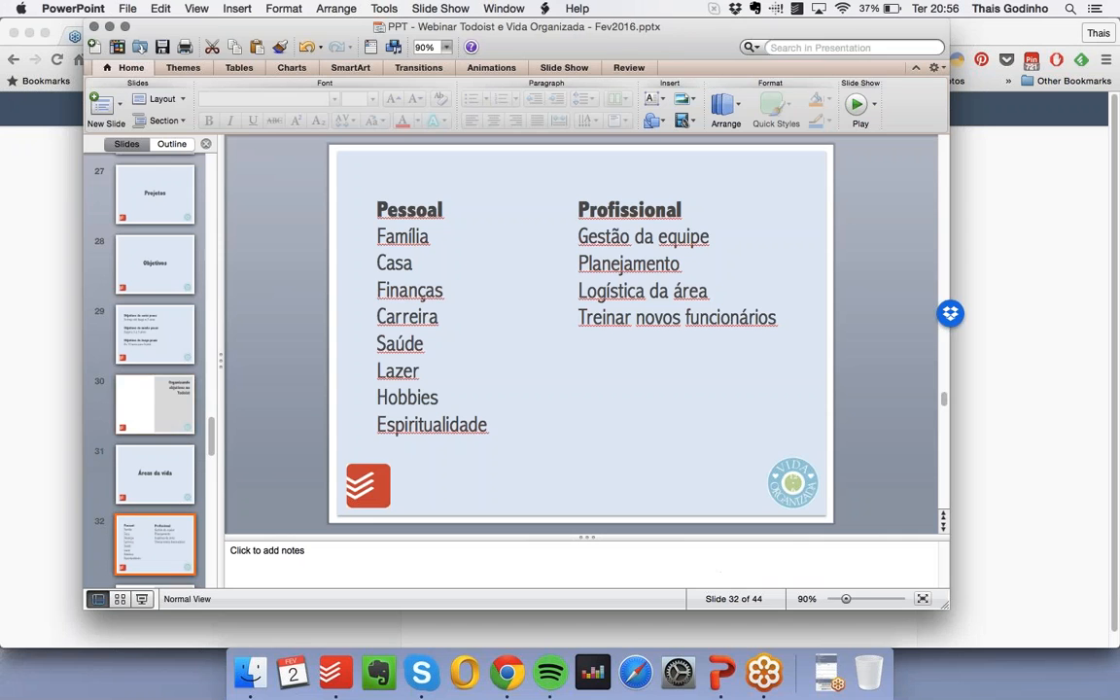
- Return to Todoist in Chrome and create a yellow project "Áreas da vida" below "Objetivos"
{"action": "key", "text": "super+Tab"}
{"action": "left_click", "coordinate": [267, 430]}
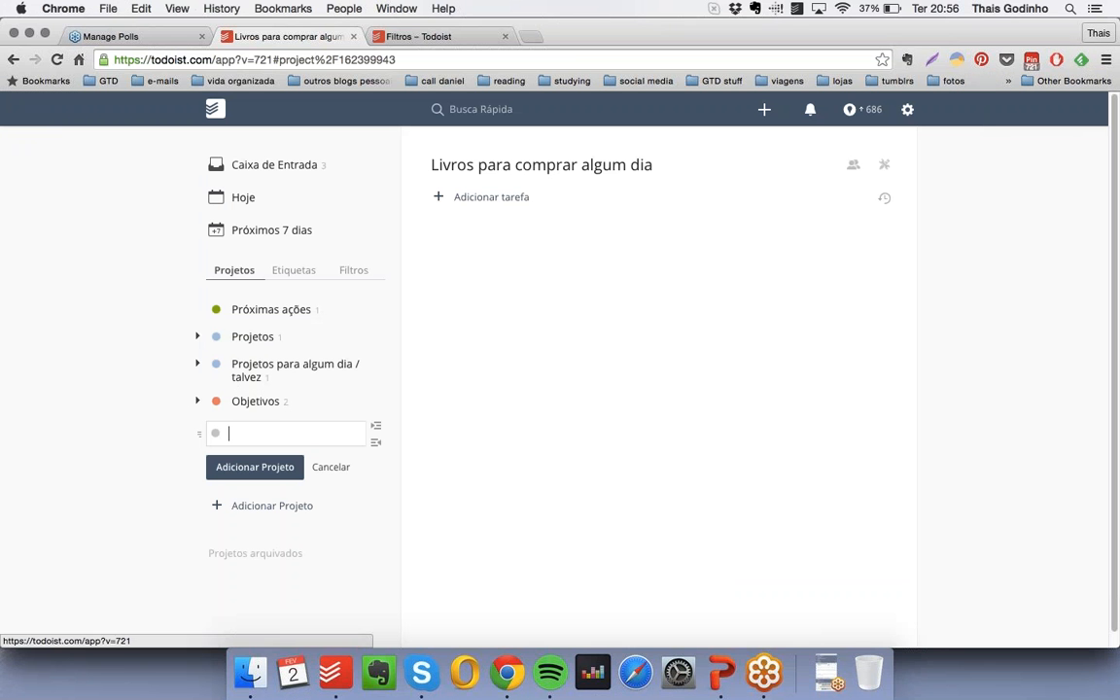
{"action": "type", "text": "Áreas da vida"}
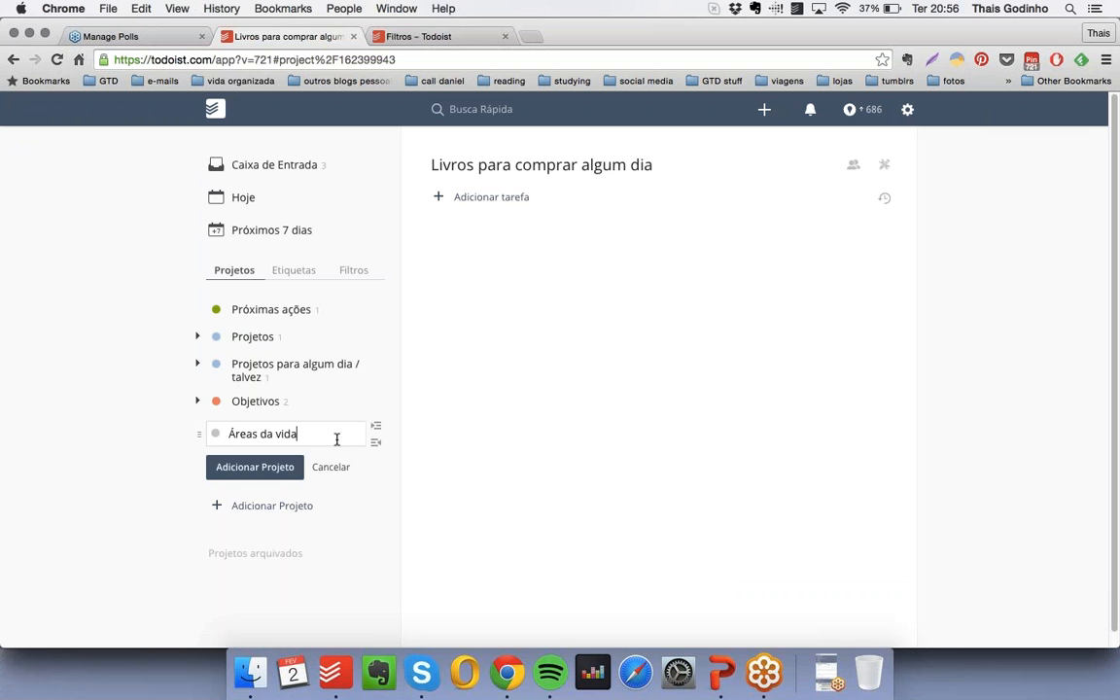
{"action": "left_click", "coordinate": [215, 434]}
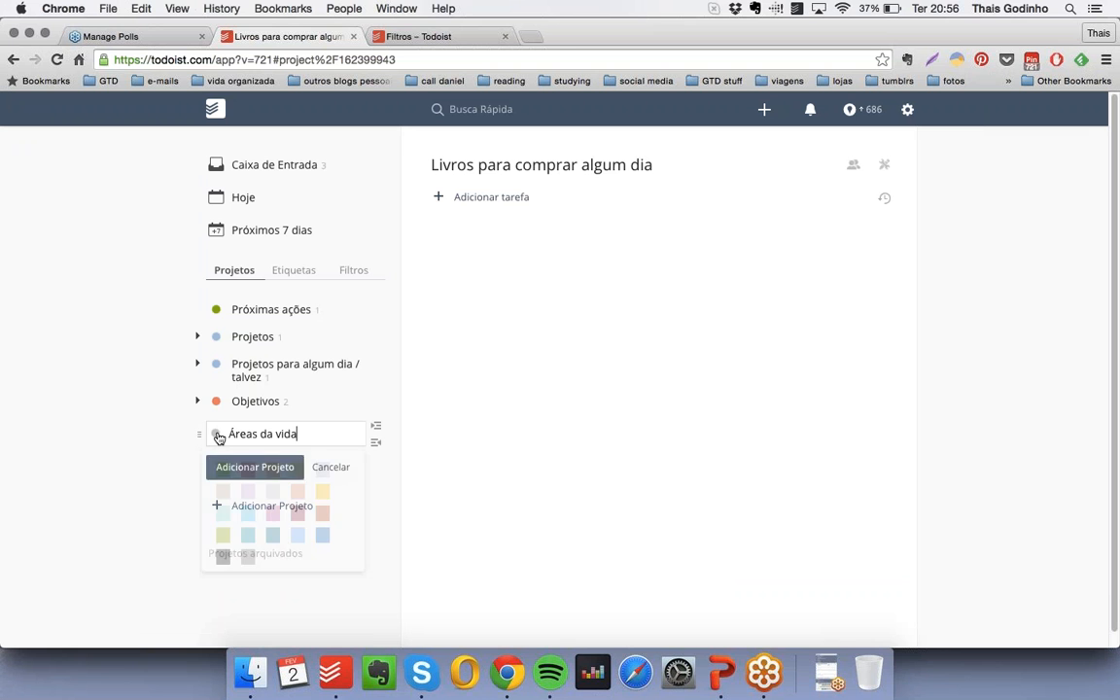
{"action": "left_click", "coordinate": [298, 473]}
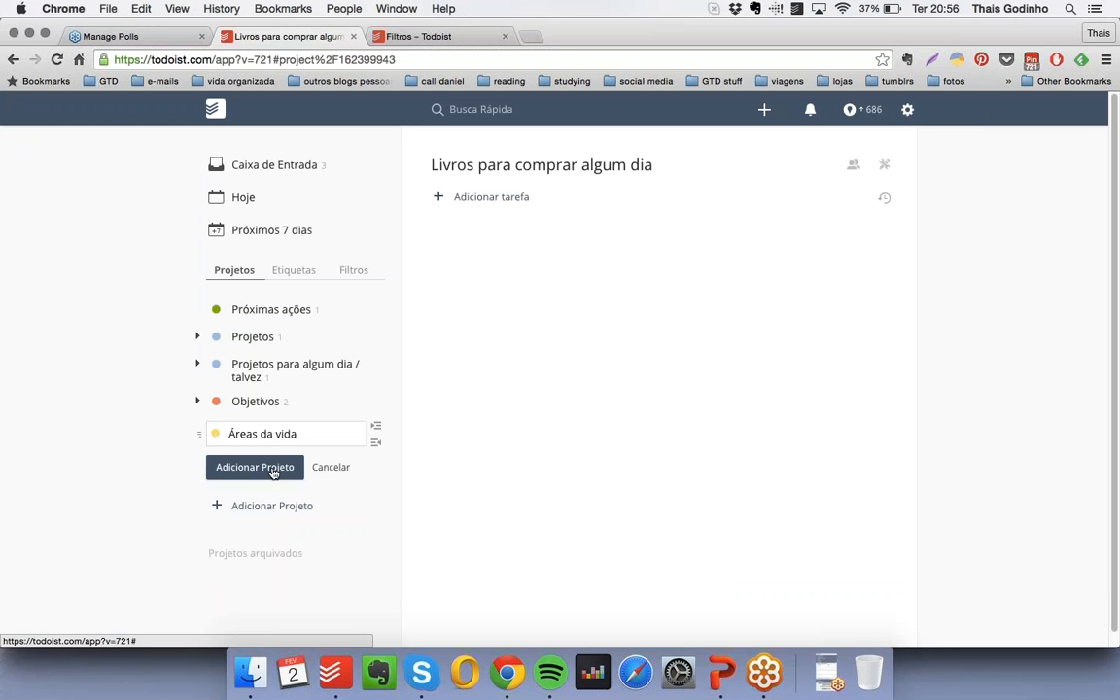
{"action": "left_click", "coordinate": [282, 465]}
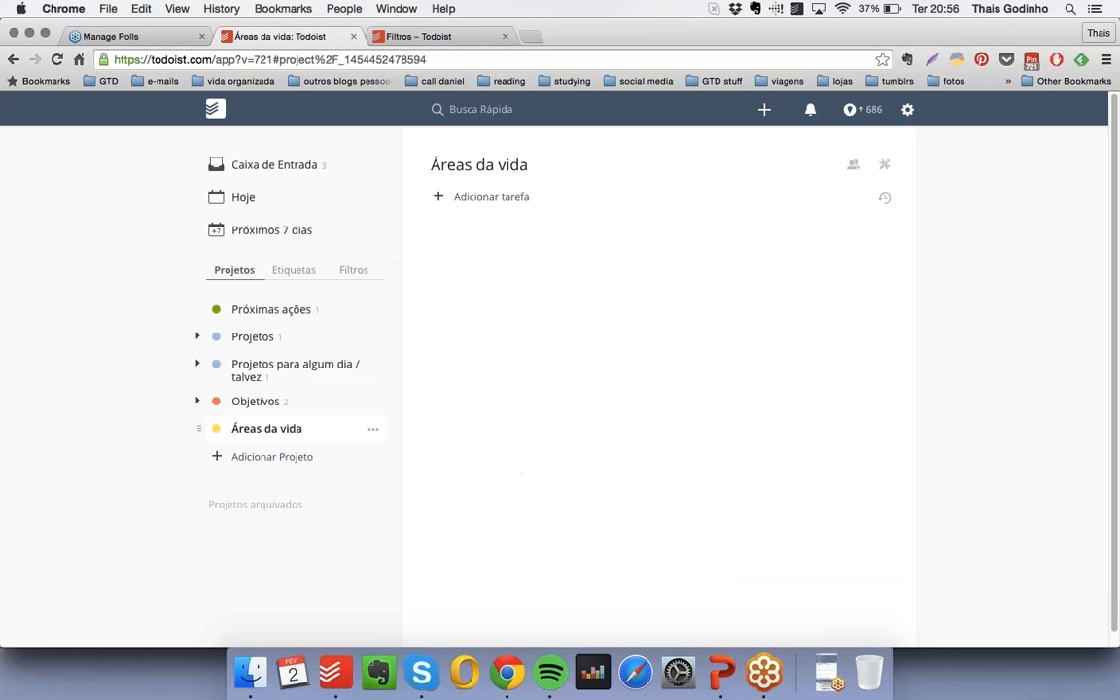
- Create a yellow project "Pessoal" nested under "Áreas da vida"
{"action": "left_click", "coordinate": [282, 456]}
{"action": "type", "text": "Pessoal"}
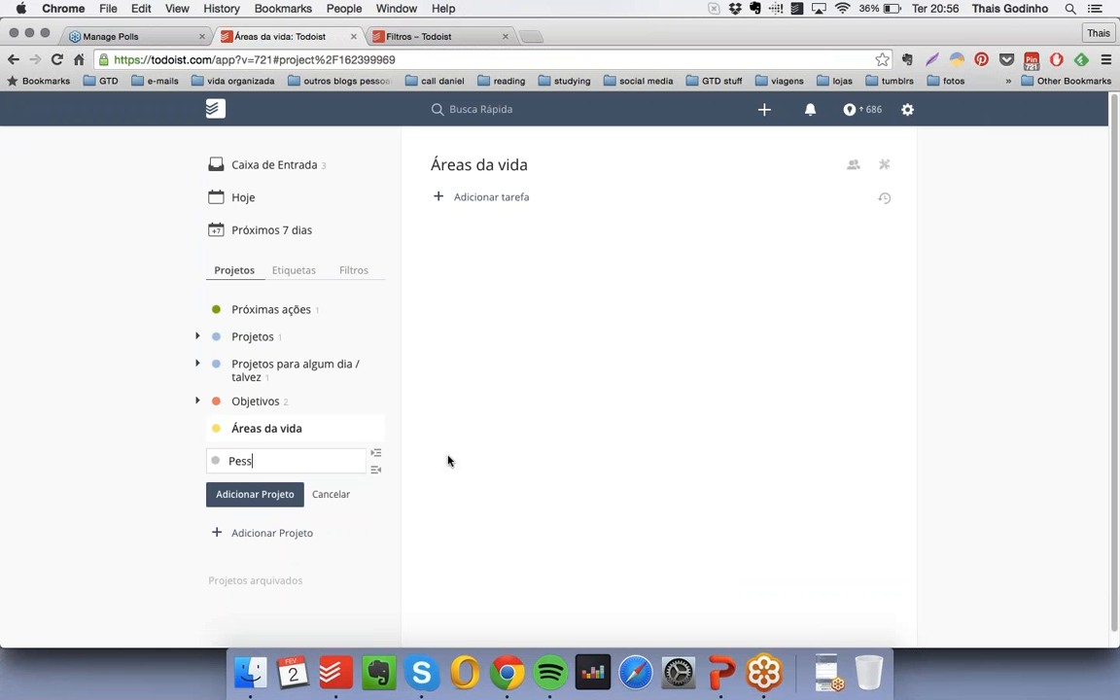
{"action": "left_click", "coordinate": [215, 463]}
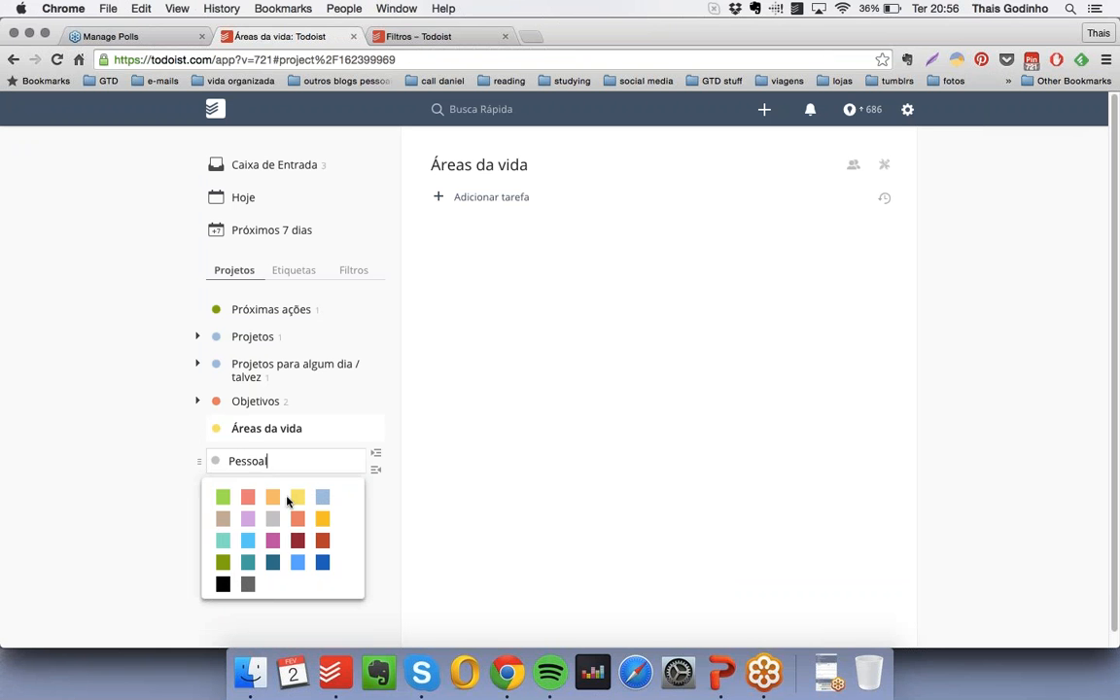
{"action": "left_click", "coordinate": [297, 495]}
{"action": "left_click_drag", "start_coordinate": [204, 460], "coordinate": [225, 458]}
{"action": "left_click", "coordinate": [275, 495]}
- Create a yellow project "Profissional" nested under "Áreas da vida", below "Pessoal"
{"action": "type", "text": "Profissional"}
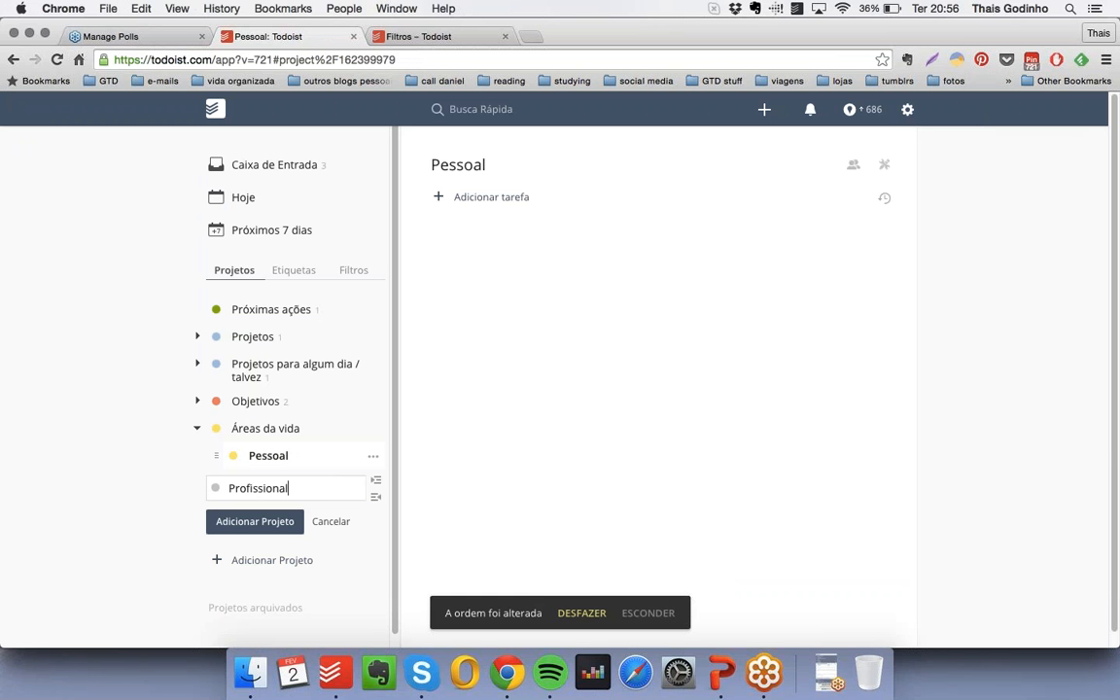
{"action": "left_click", "coordinate": [217, 489]}
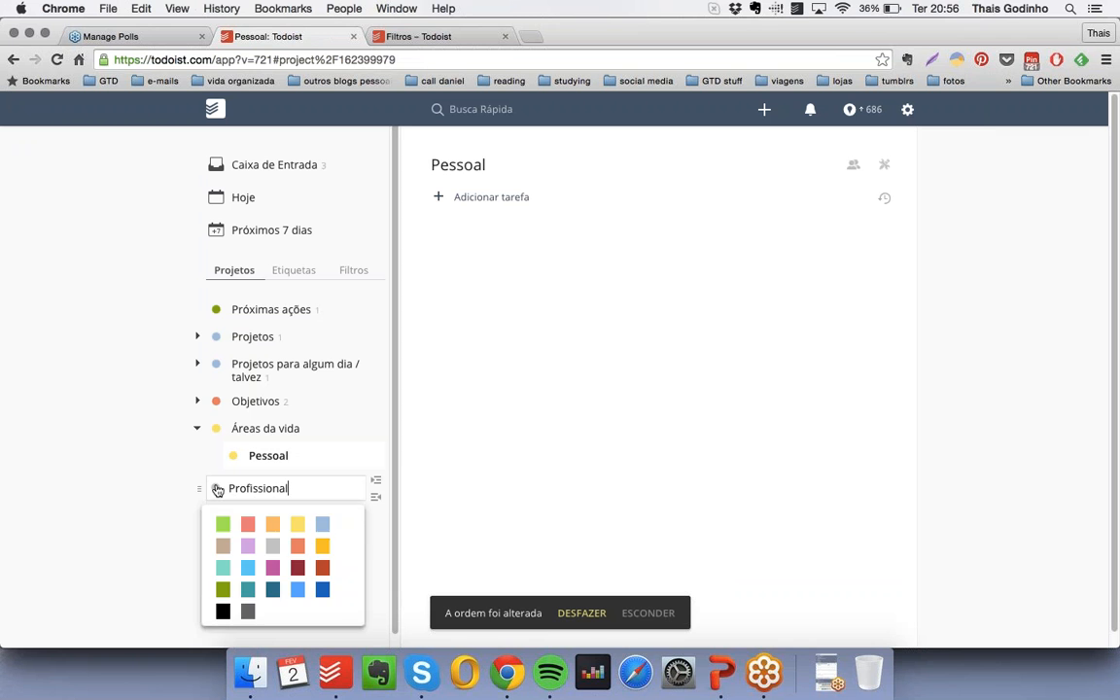
{"action": "left_click", "coordinate": [297, 526]}
{"action": "left_click_drag", "start_coordinate": [201, 489], "coordinate": [230, 487]}
{"action": "left_click", "coordinate": [288, 530]}
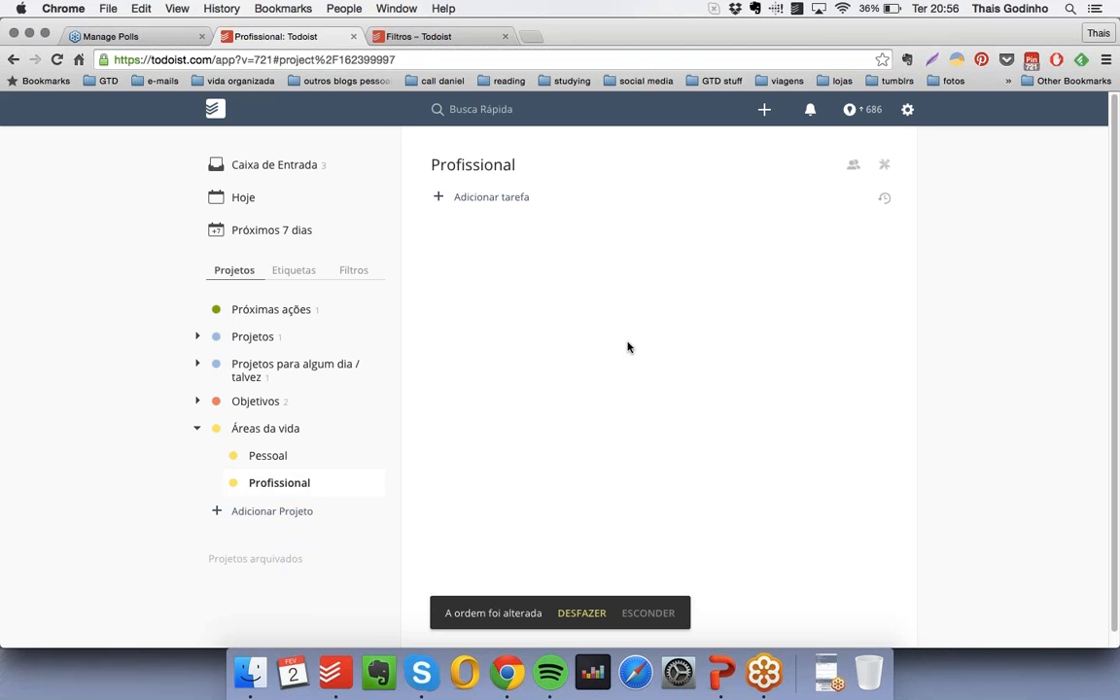
- Open the "Pessoal" project and add the items "Família", "Casa" and "Estudos" without checkboxes, prefixing each with an asterisk
{"action": "left_click", "coordinate": [288, 459]}
{"action": "left_click", "coordinate": [550, 203]}
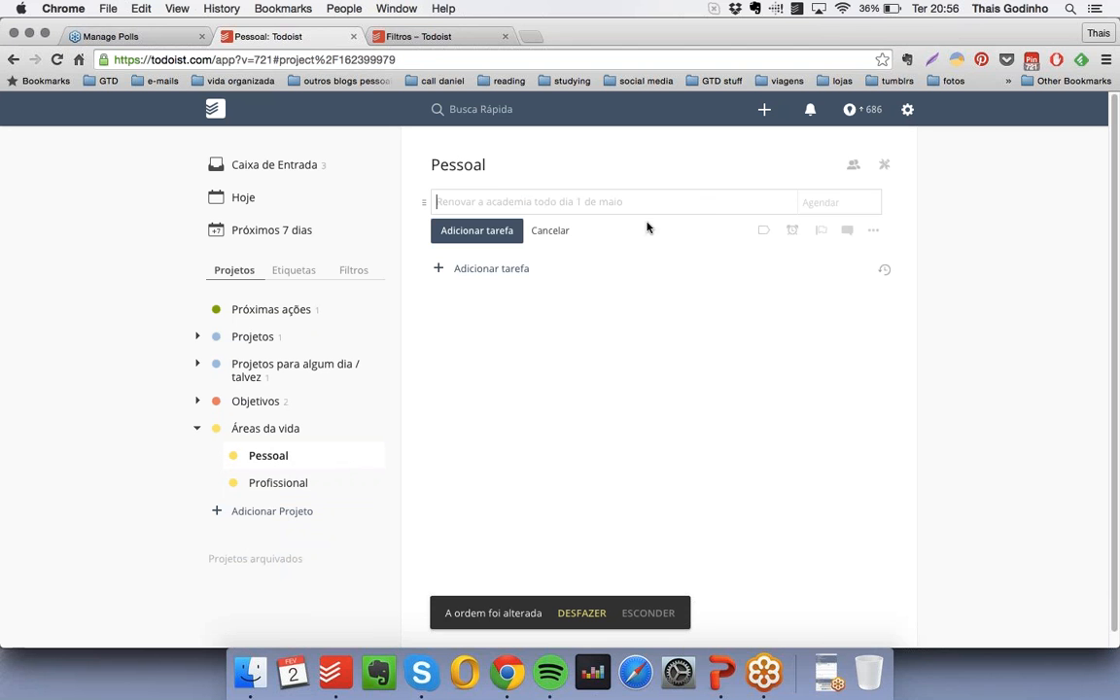
{"action": "type", "text": "* Fam"}
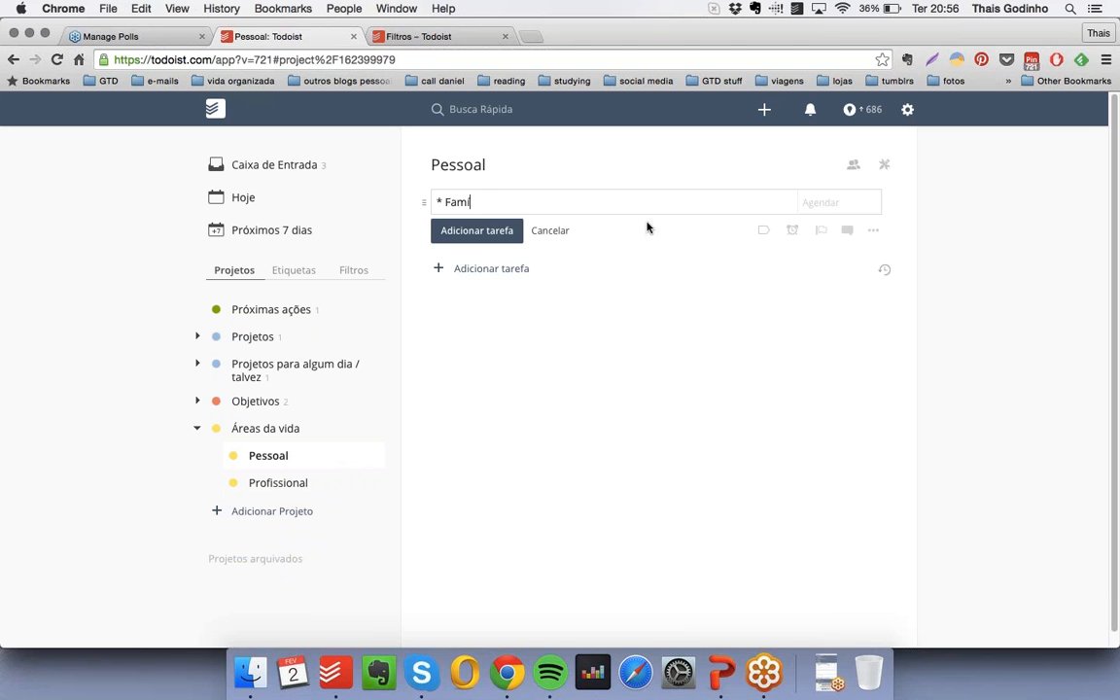
{"action": "type", "text": "ília"}
{"action": "key", "text": "Return"}
{"action": "type", "text": "* Casa"}
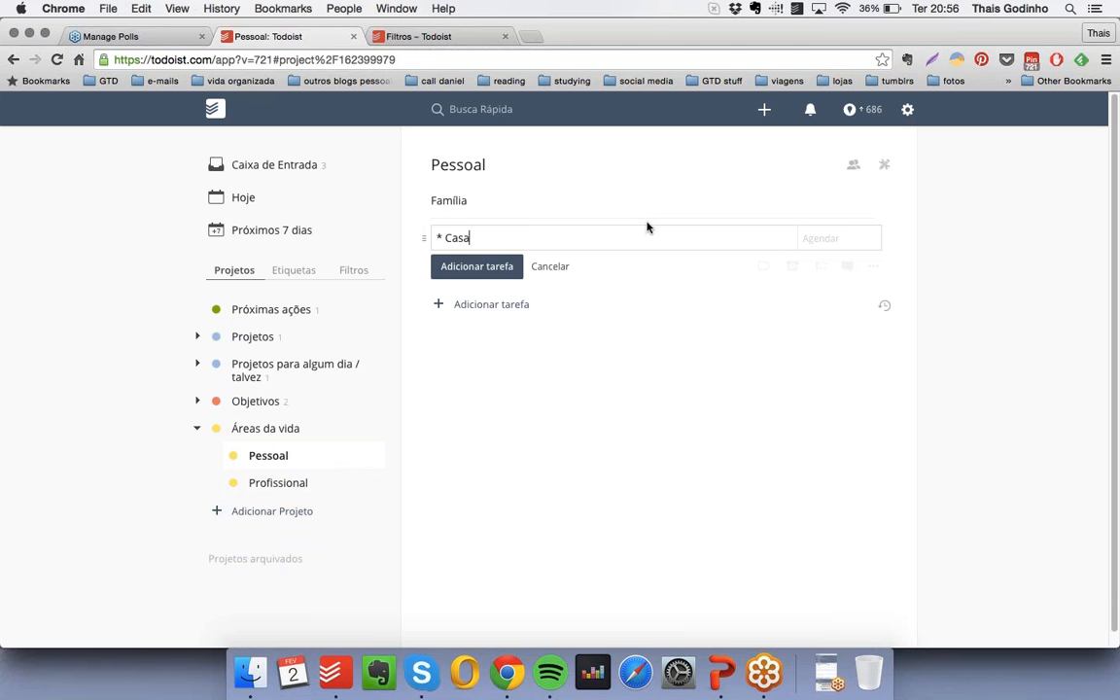
{"action": "key", "text": "Return"}
{"action": "type", "text": "* Estudos"}
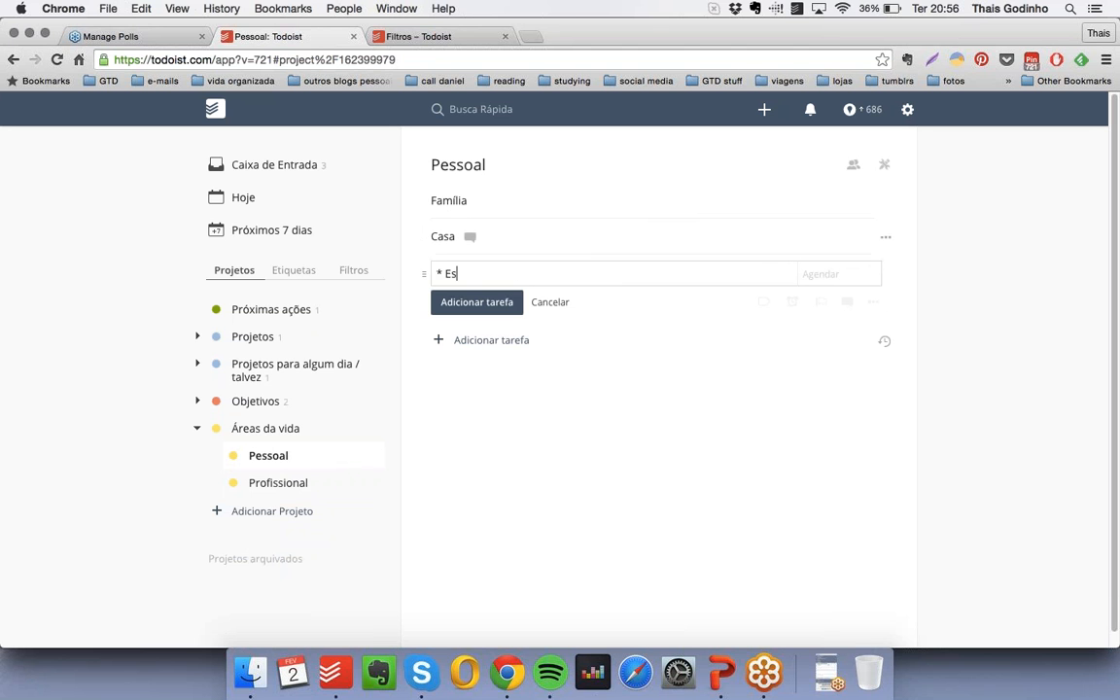
{"action": "key", "text": "Return"}
- Add the checkbox-free items "Espiritualidade", "Finanças" and "Lazer" to the "Pessoal" list, each prefixed with an asterisk
{"action": "type", "text": "* E"}
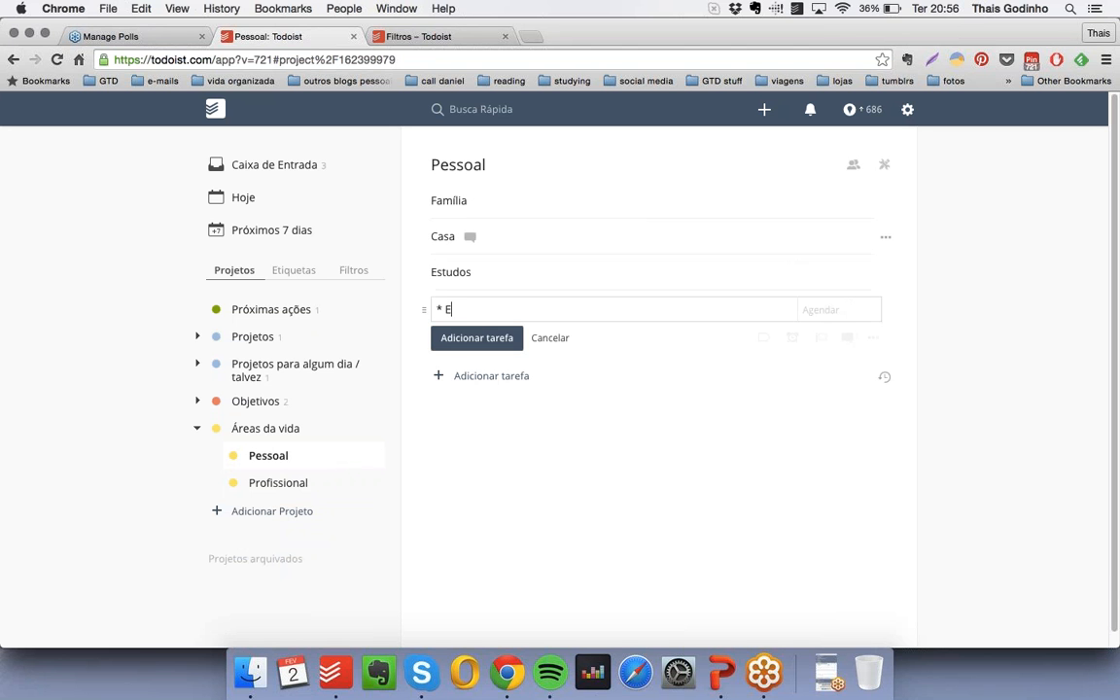
{"action": "type", "text": "spiritualidade"}
{"action": "key", "text": "Return"}
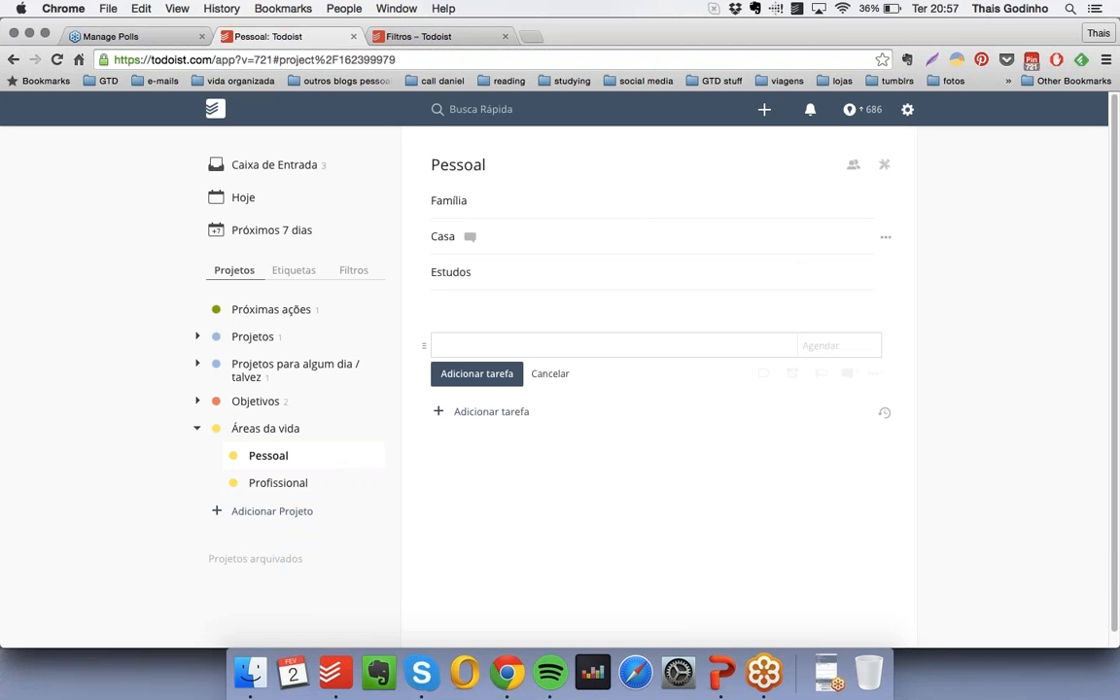
{"action": "type", "text": "* Finanças"}
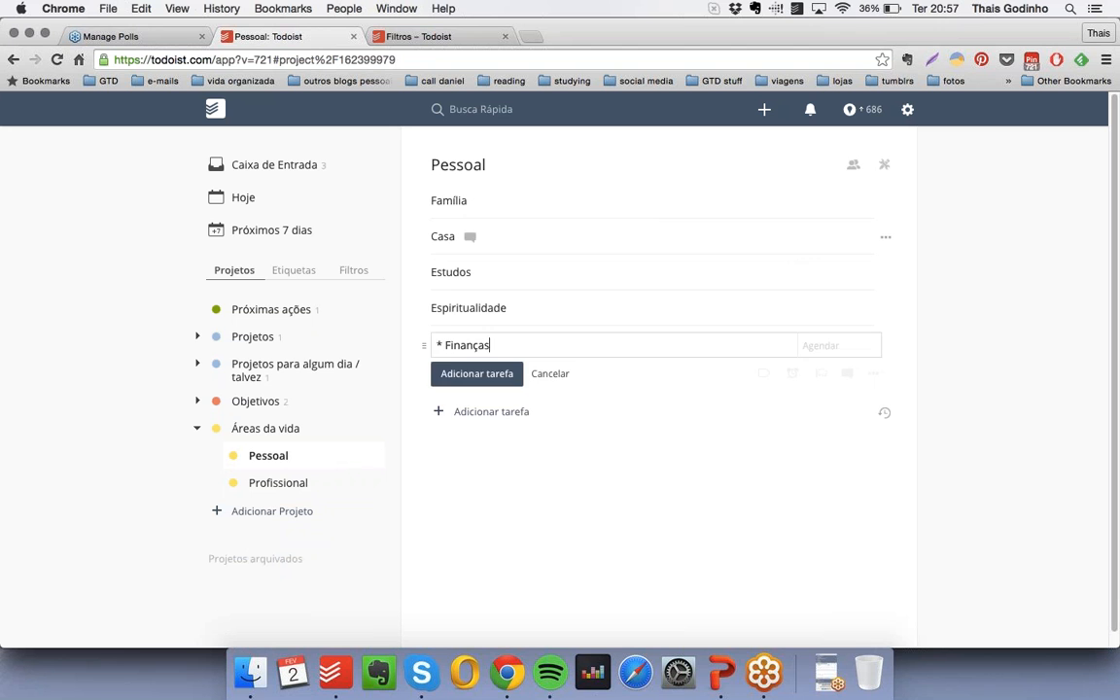
{"action": "key", "text": "Return"}
{"action": "type", "text": "* Lazer"}
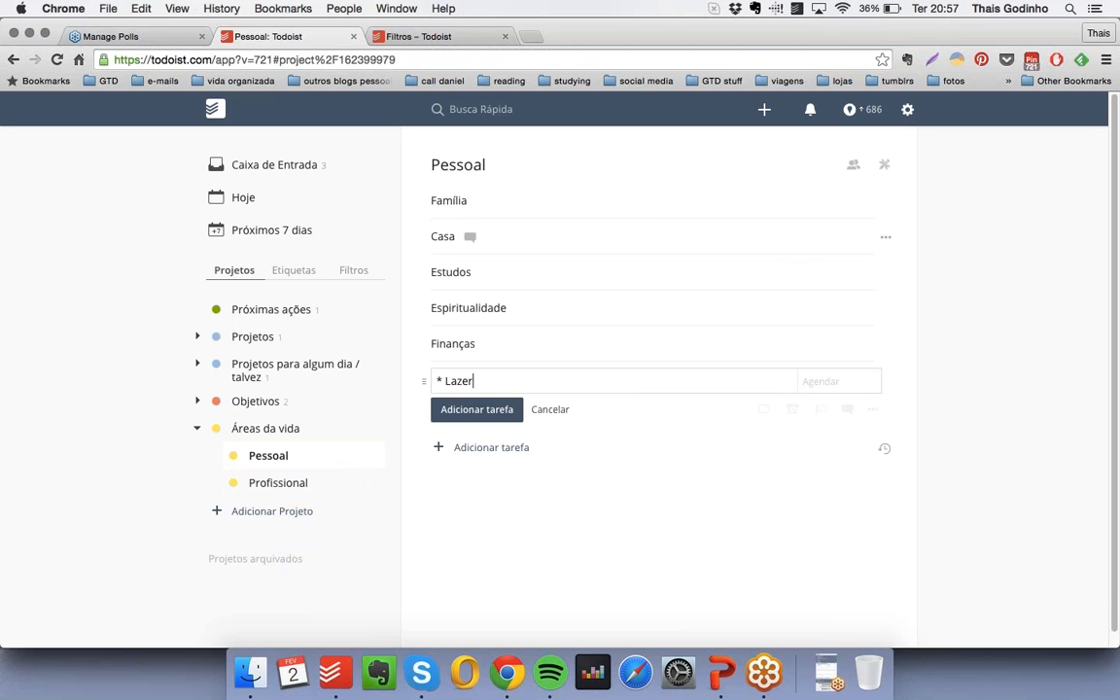
{"action": "key", "text": "Return"}
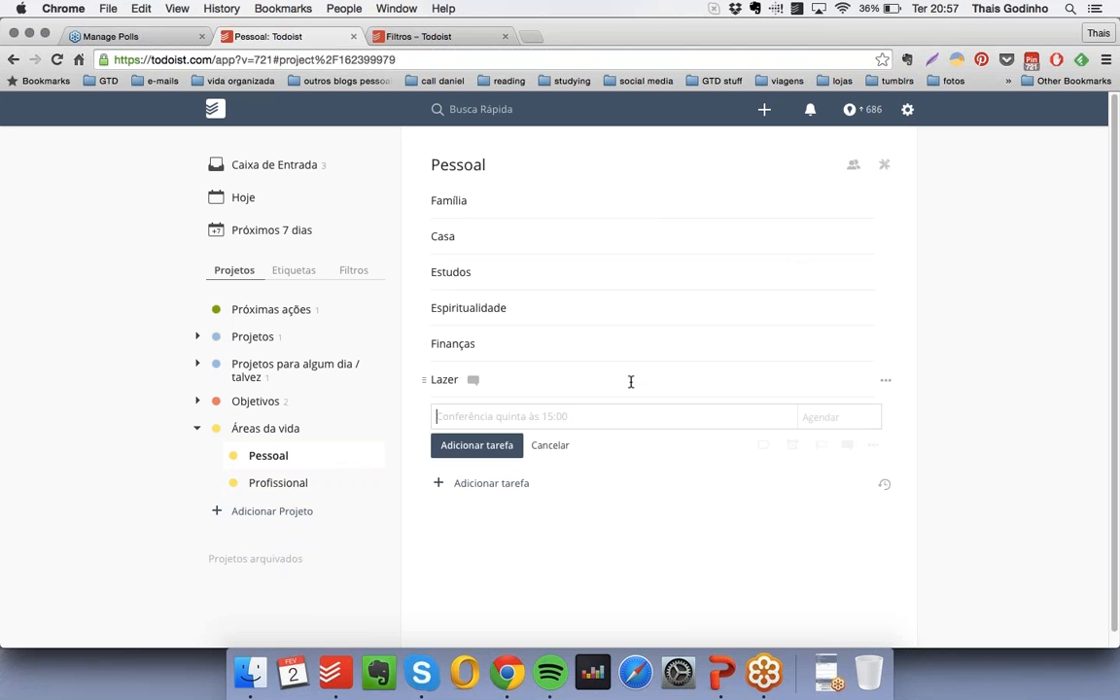
- Add the checkbox-free item "Meu filho" and nest it directly under "Família"
{"action": "type", "text": "* Meu filho"}
{"action": "key", "text": "Return"}
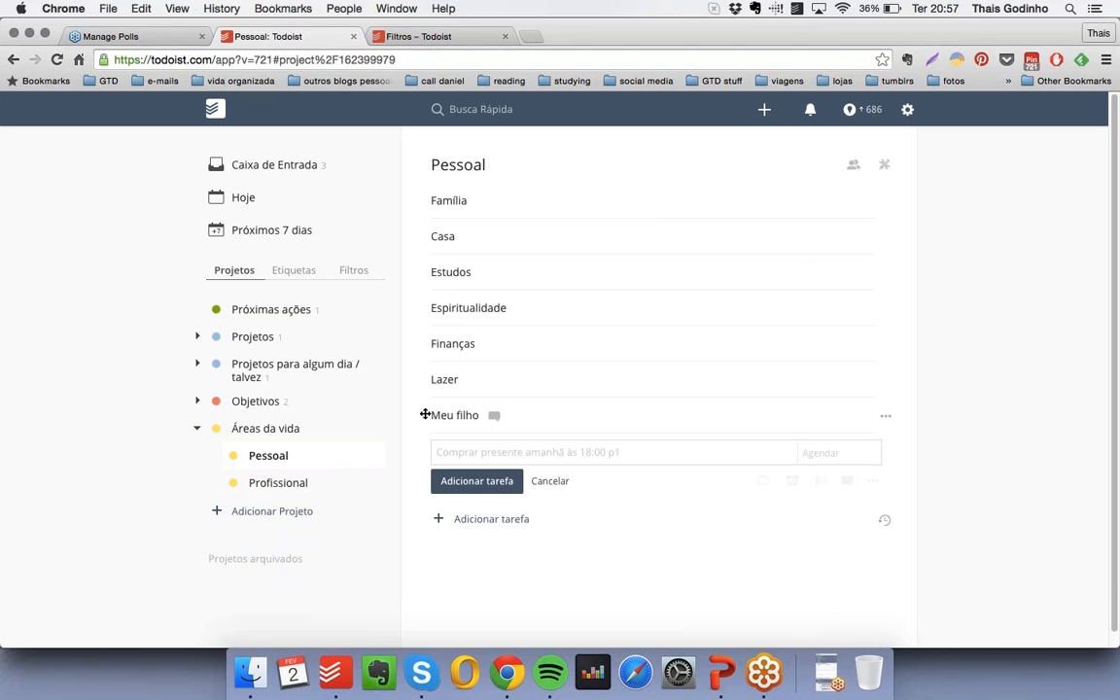
{"action": "left_click_drag", "start_coordinate": [425, 415], "coordinate": [459, 235]}
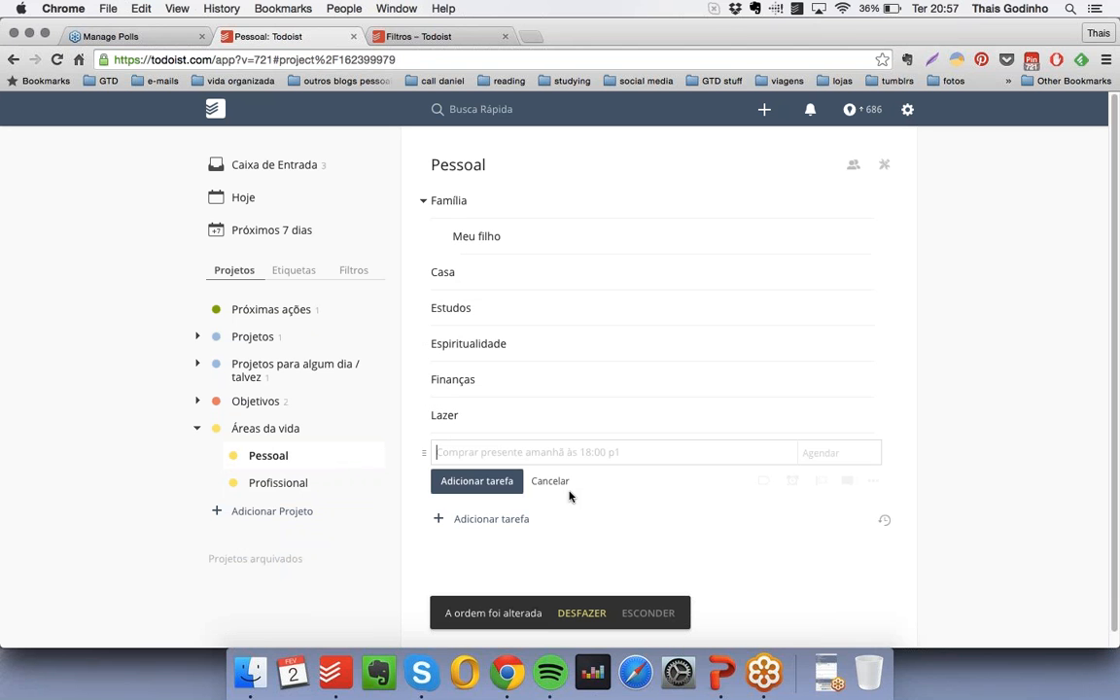
- Add the checkbox-free items "Meu marido" and "Minha mãe" and nest both under "Família", below "Meu filho"
{"action": "left_click", "coordinate": [511, 453]}
{"action": "type", "text": "* Meu marido"}
{"action": "key", "text": "Return"}
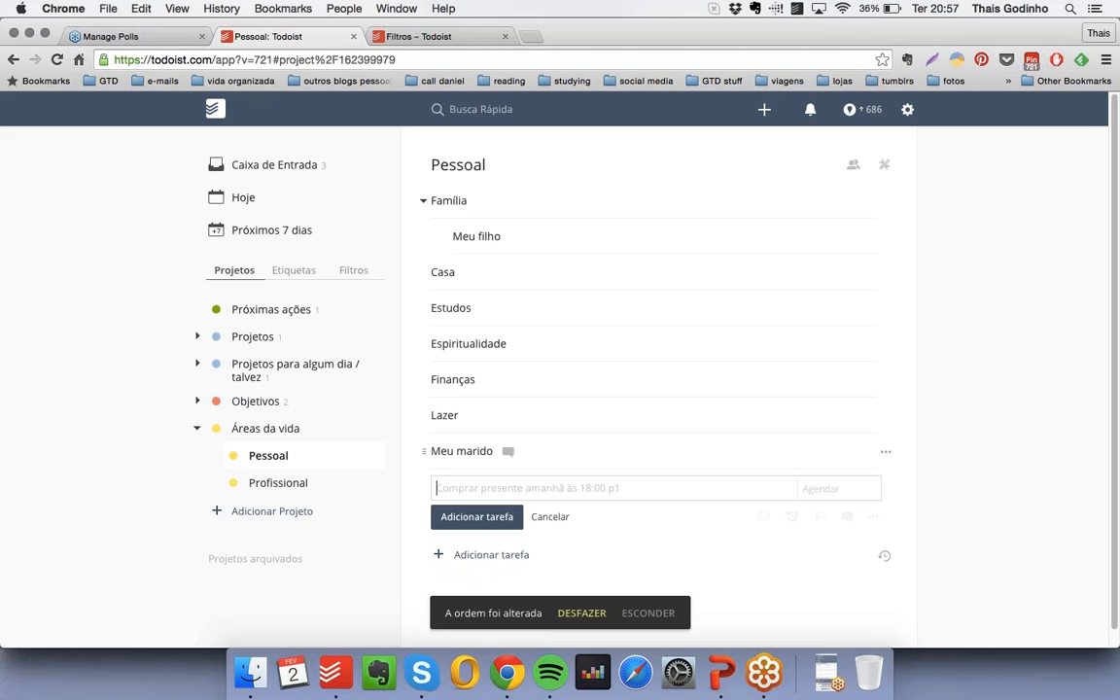
{"action": "left_click_drag", "start_coordinate": [425, 451], "coordinate": [453, 268]}
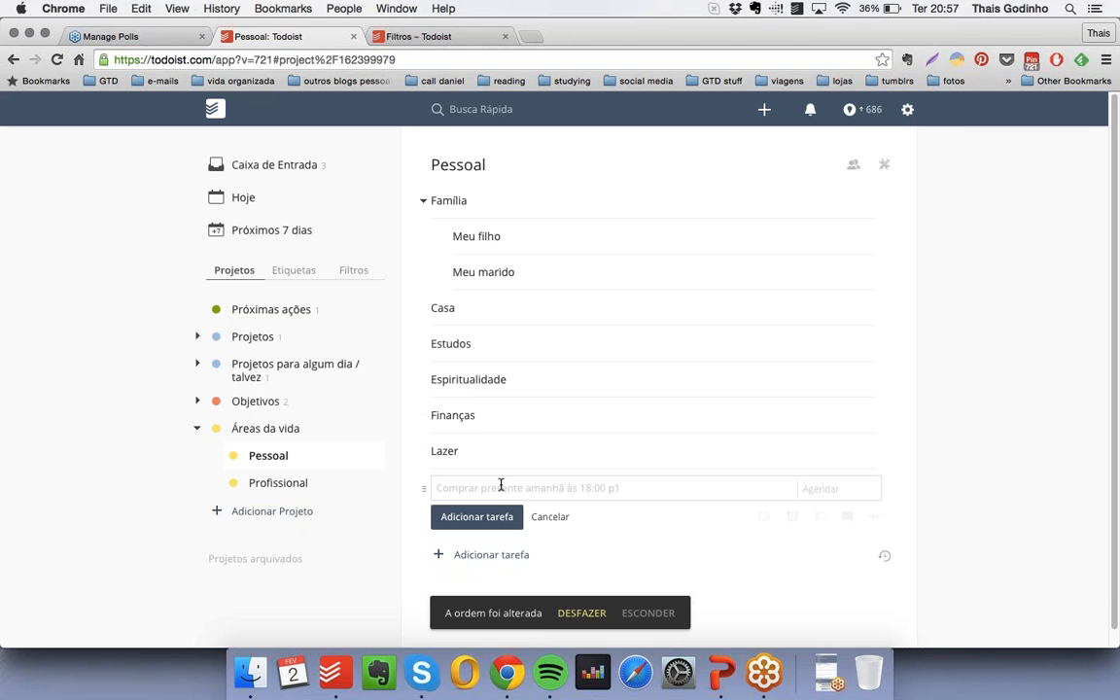
{"action": "type", "text": "Minha mãe"}
{"action": "key", "text": "Return"}
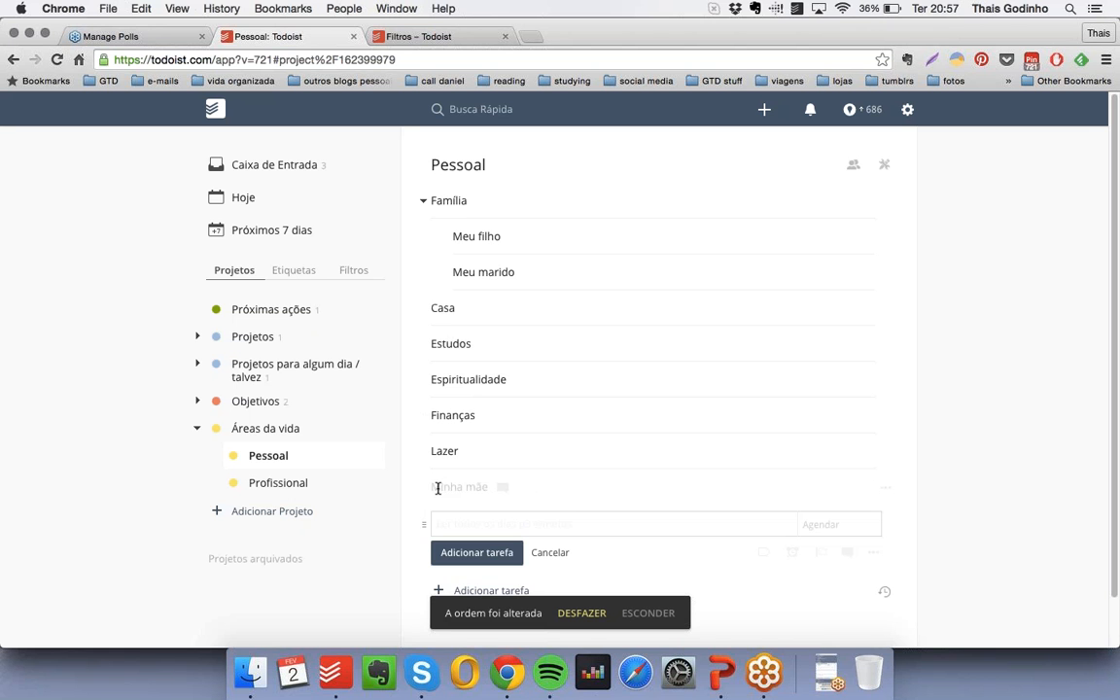
{"action": "left_click_drag", "start_coordinate": [427, 487], "coordinate": [454, 304]}
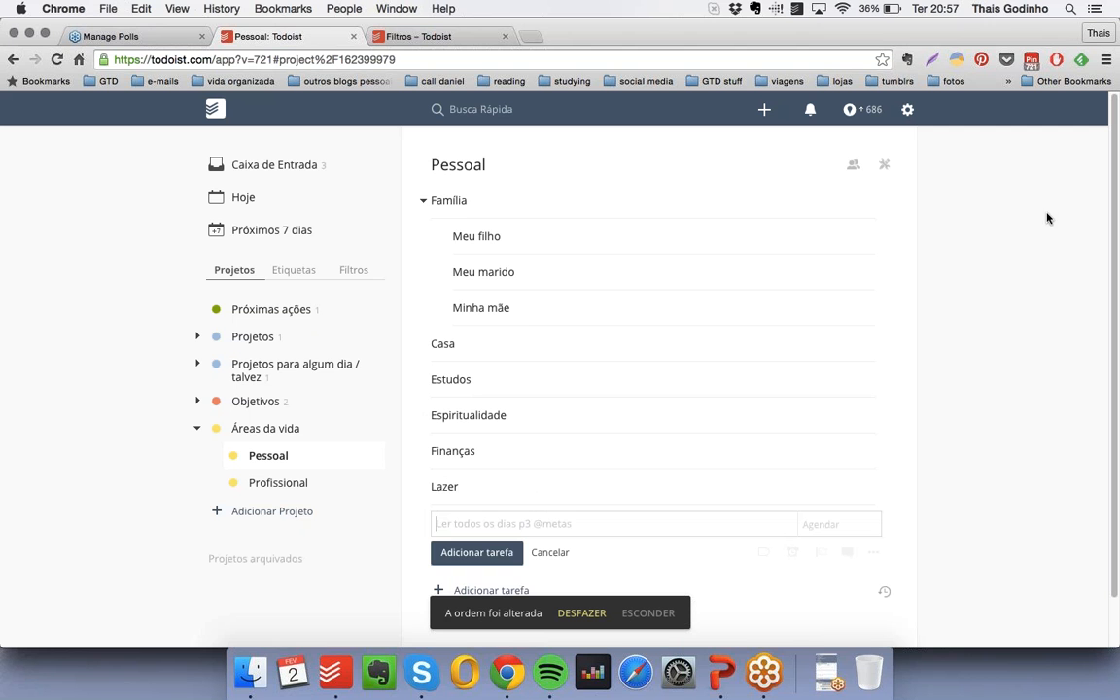
- Collapse the "Família" subitems, expand them once to show the hierarchy, and leave the group collapsed
{"action": "left_click", "coordinate": [424, 203]}
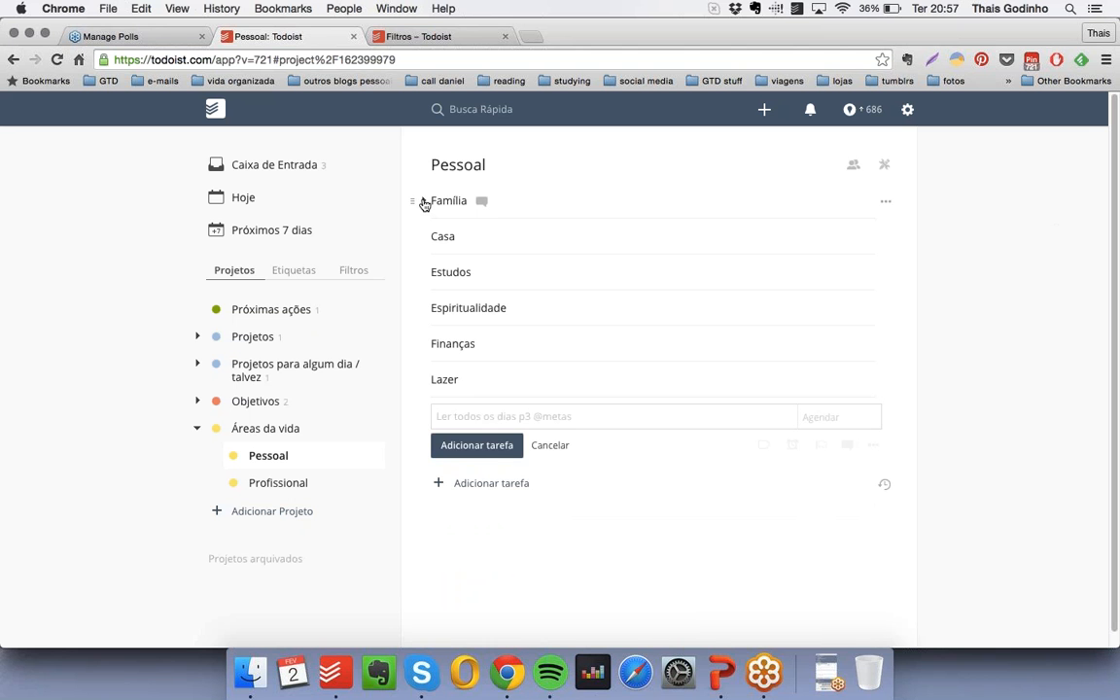
{"action": "left_click", "coordinate": [424, 204]}
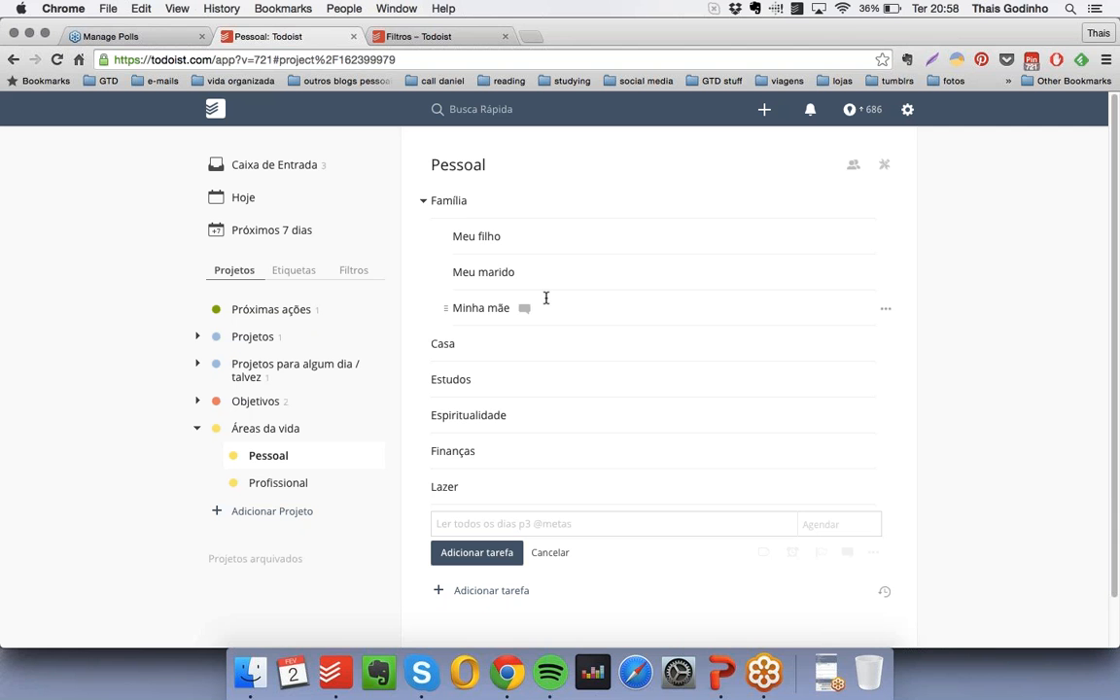
{"action": "left_click", "coordinate": [423, 205]}
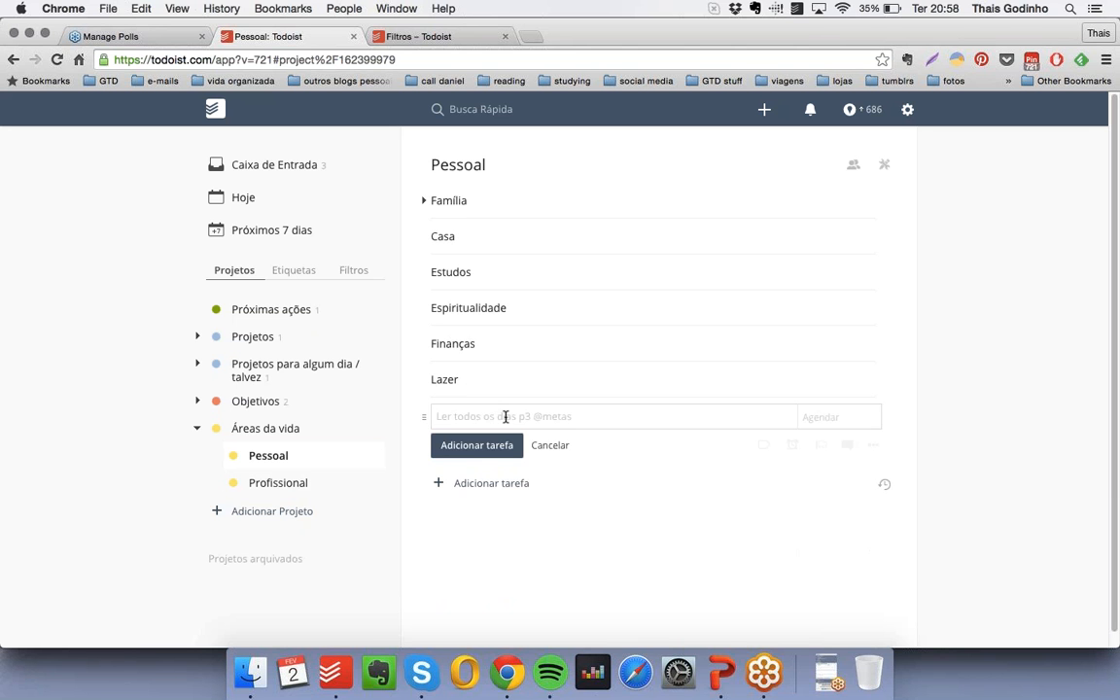
- Add the checkbox-free item "Contas do mês" and nest it under "Finanças"
{"action": "type", "text": "* Contas do mês"}
{"action": "key", "text": "Return"}
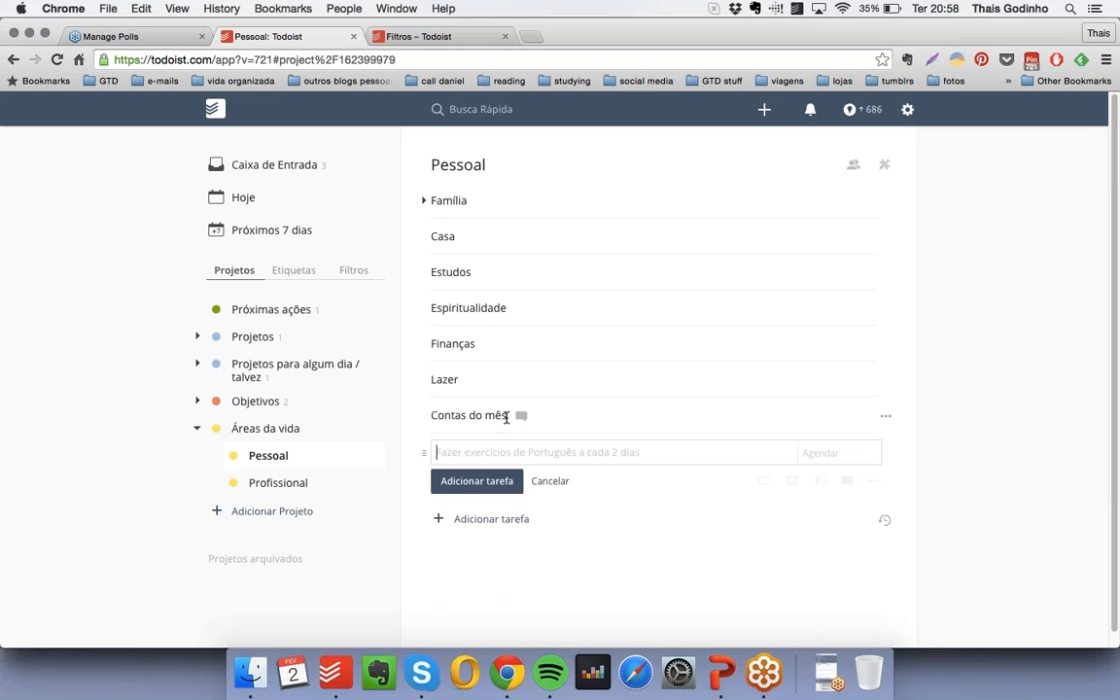
{"action": "left_click_drag", "start_coordinate": [421, 418], "coordinate": [522, 376]}
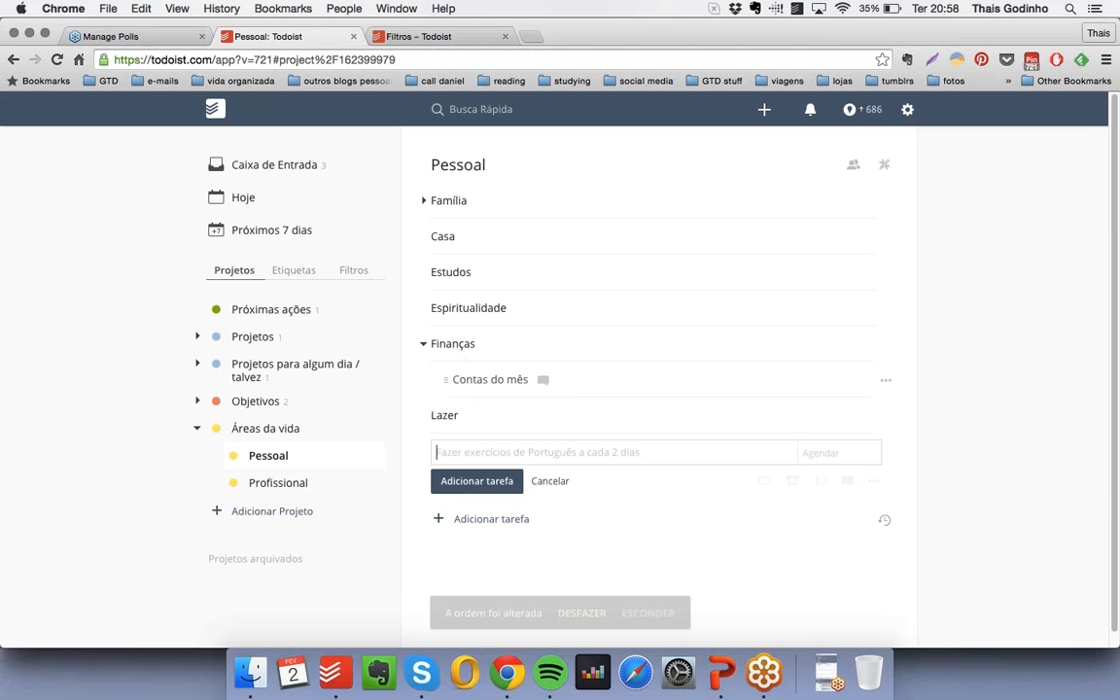
- Add the checkbox-free item "Investimentos" and nest it under "Finanças", directly below "Contas do mês"
{"action": "type", "text": "* Investimentos"}
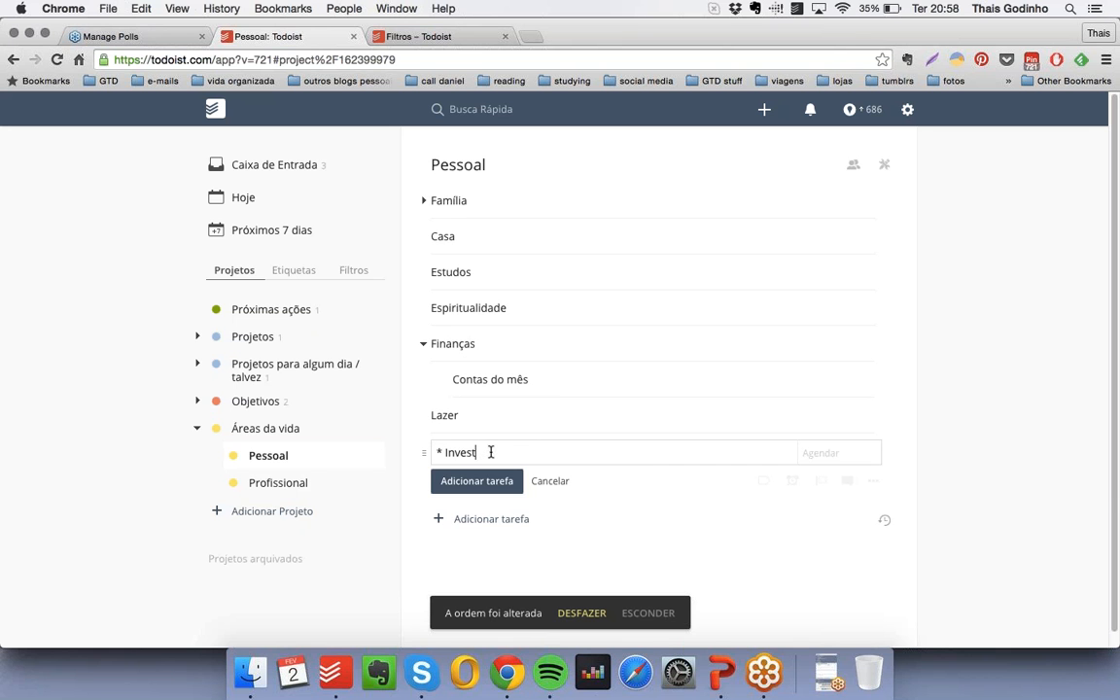
{"action": "key", "text": "Return"}
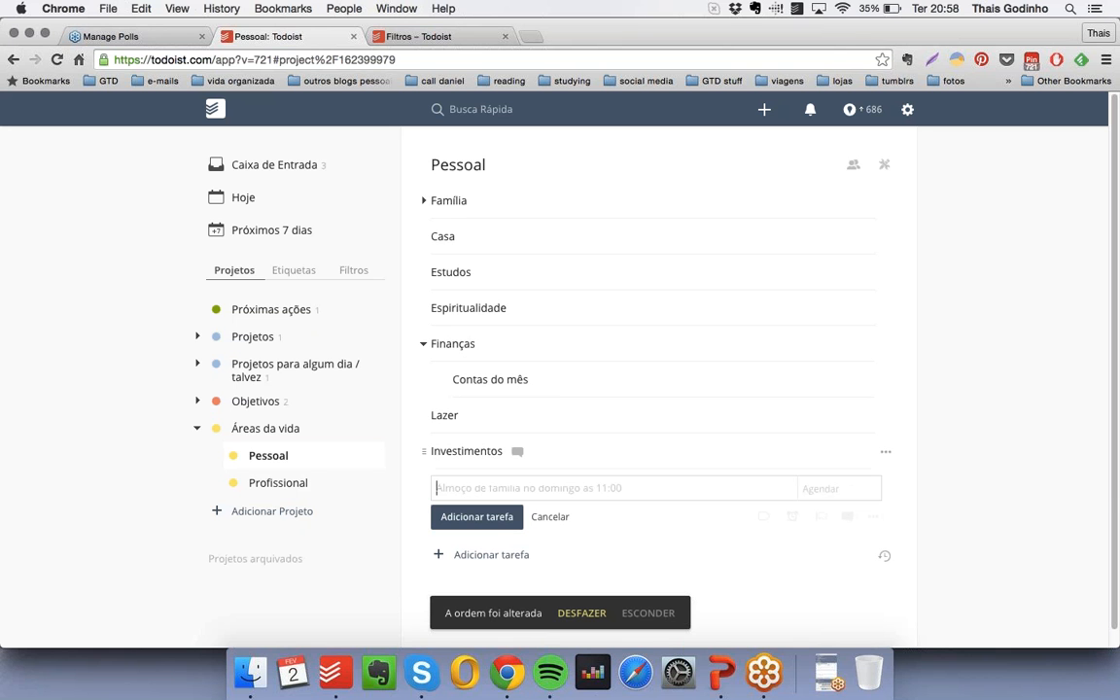
{"action": "left_click_drag", "start_coordinate": [424, 452], "coordinate": [452, 416]}
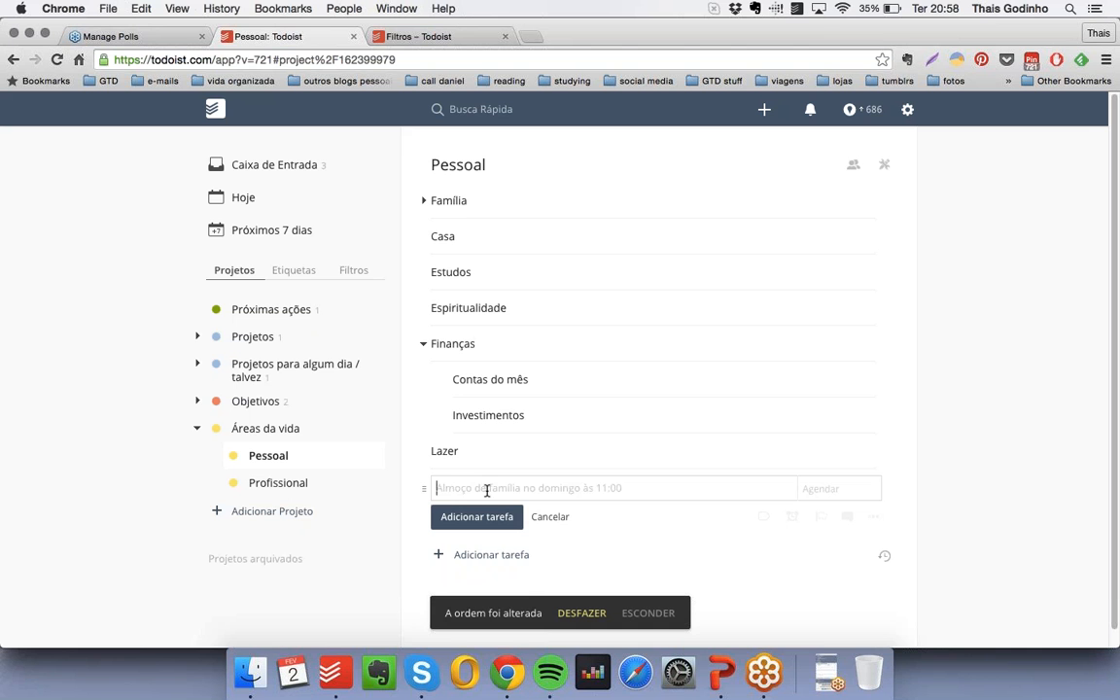
- Add the checkbox-free item "Declarações", nest it under "Finanças" below "Investimentos", and collapse the "Finanças" group
{"action": "type", "text": "* Declarar"}
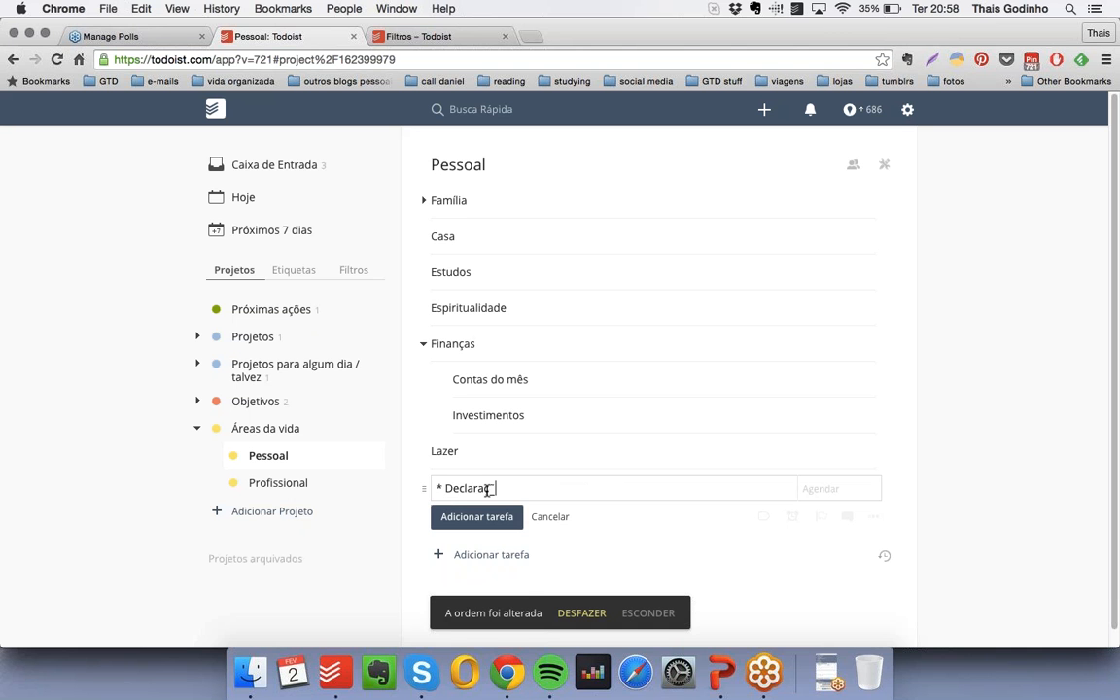
{"action": "type", "text": "ões"}
{"action": "key", "text": "Return"}
{"action": "left_click_drag", "start_coordinate": [424, 488], "coordinate": [453, 445]}
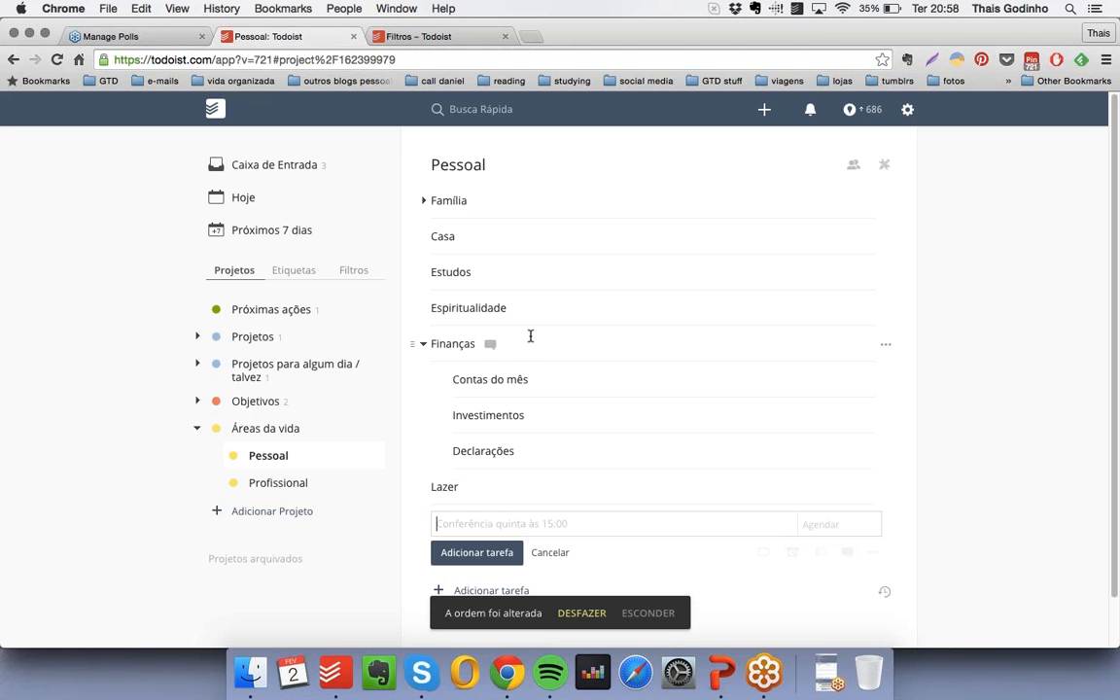
{"action": "left_click", "coordinate": [424, 345]}
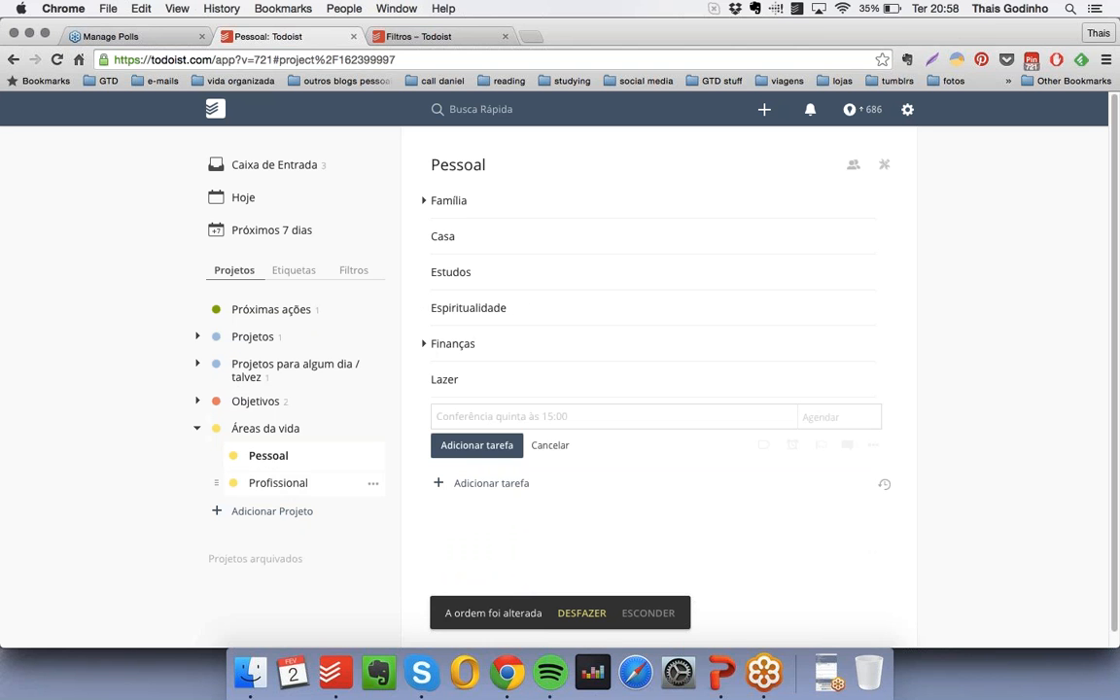
- Open the "Profissional" project under "Áreas da vida" and add the checkbox-free item "Livros"
{"action": "left_click", "coordinate": [278, 483]}
{"action": "left_click", "coordinate": [494, 199]}
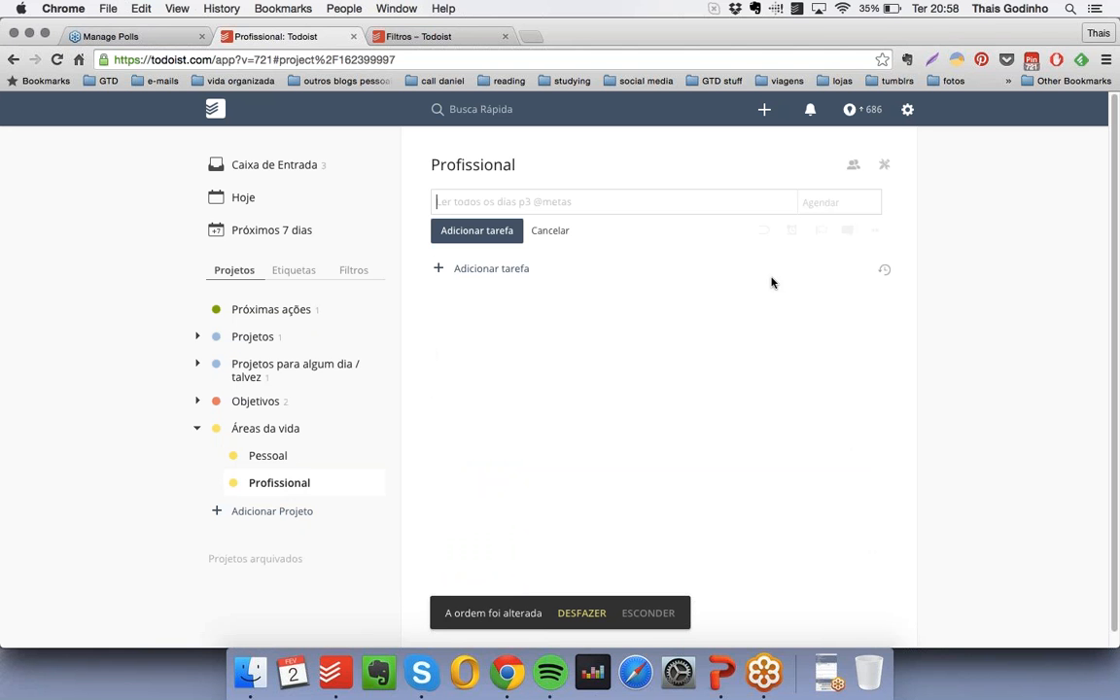
{"action": "type", "text": "* Escr"}
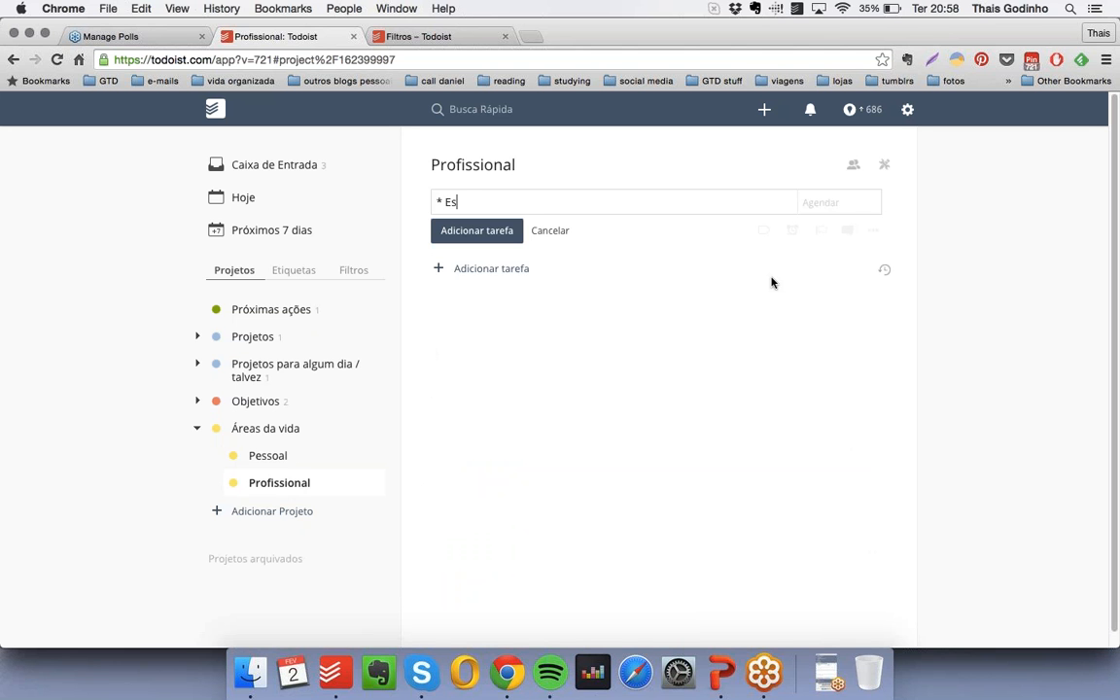
{"action": "key", "text": "BackSpace"}
{"action": "key", "text": "BackSpace"}
{"action": "key", "text": "BackSpace"}
{"action": "key", "text": "BackSpace"}
{"action": "type", "text": "Livros"}
{"action": "key", "text": "Return"}
- Add the checkbox-free items "Blog" and "Cursos" below "Livros" in the "Profissional" project
{"action": "type", "text": "*"}
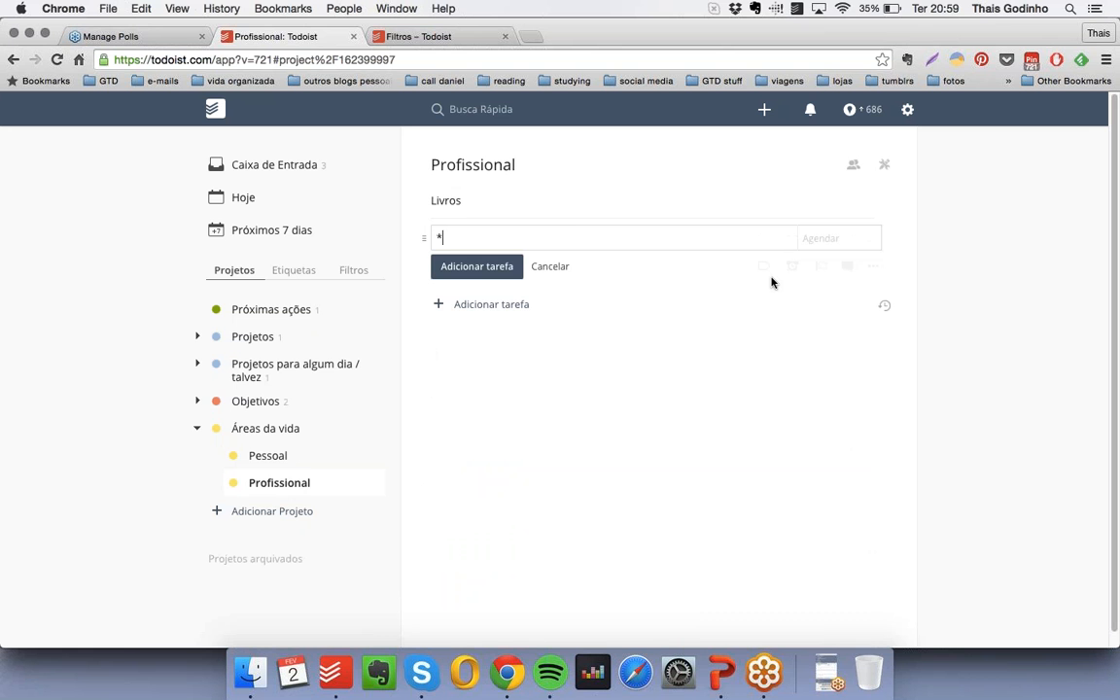
{"action": "type", "text": " Blog"}
{"action": "key", "text": "Return"}
{"action": "type", "text": "* Cursos"}
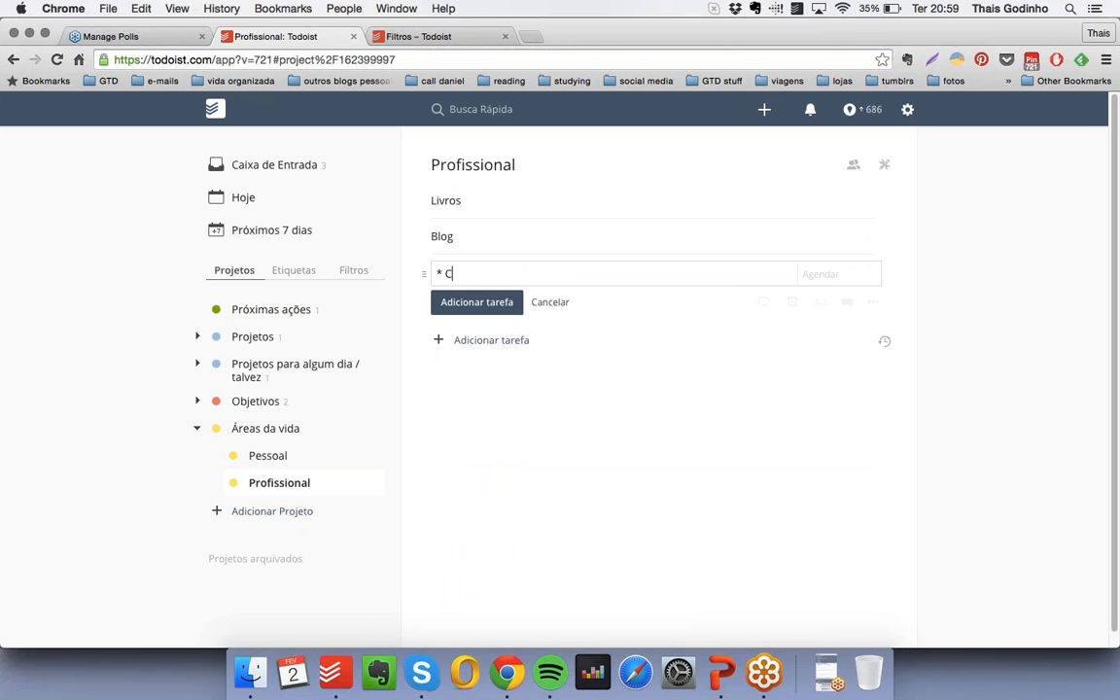
{"action": "key", "text": "Return"}
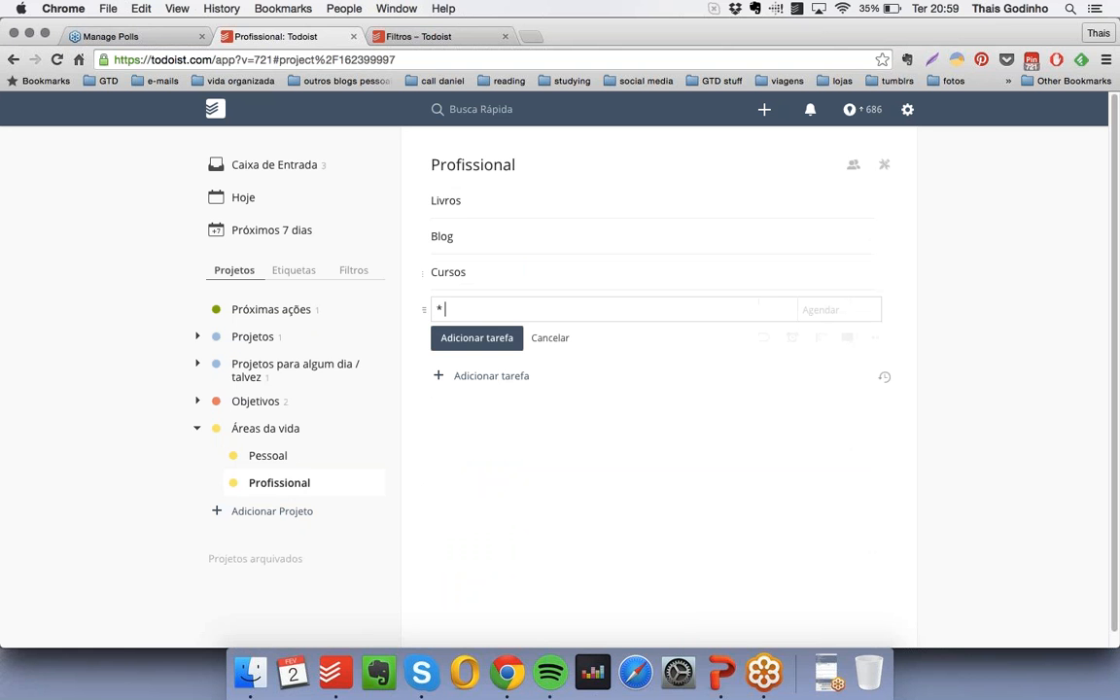
- Add a checkbox-free item below "Cursos" and make sure its saved text reads "Capacitação dos instrutores"
{"action": "type", "text": "* Capacitação dos instutores"}
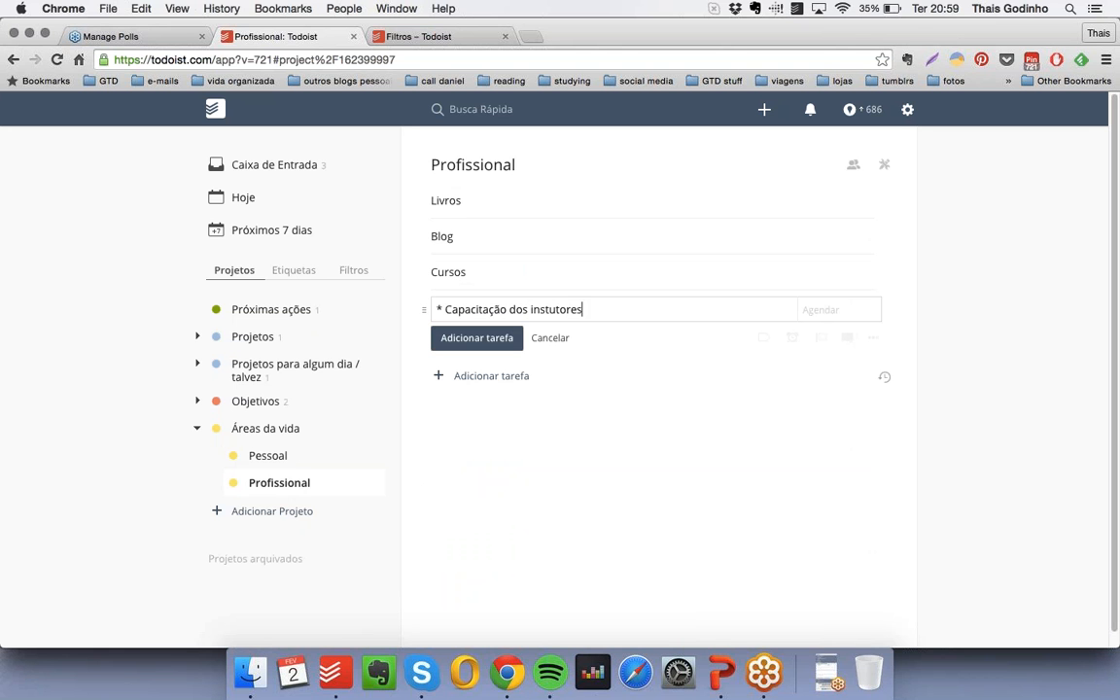
{"action": "key", "text": "Return"}
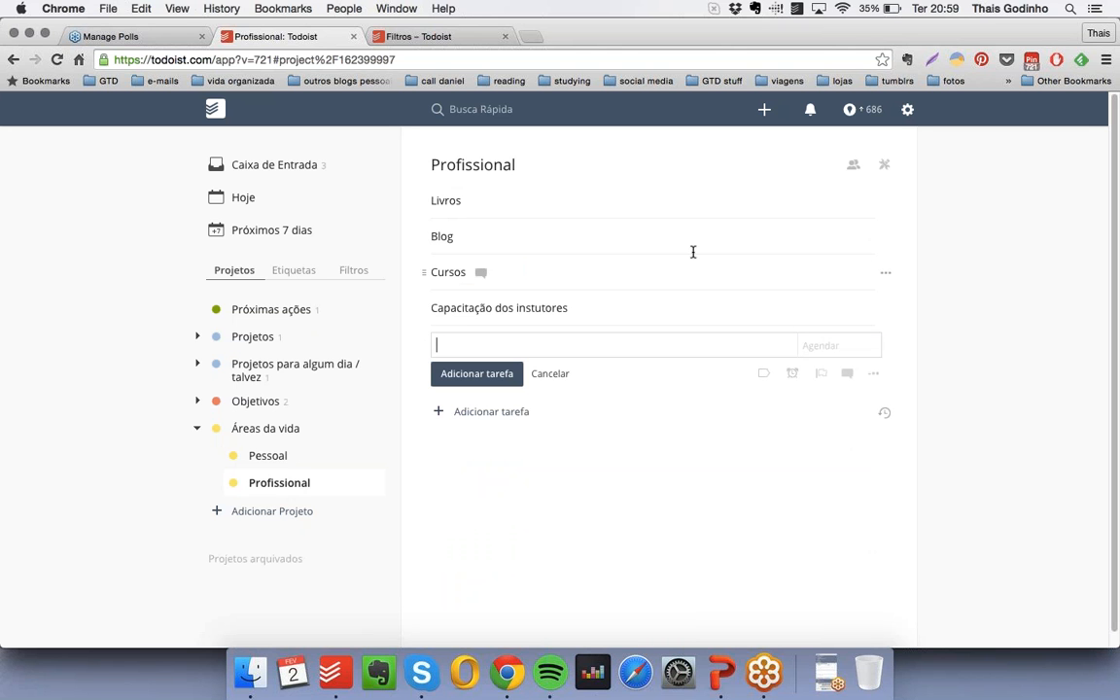
{"action": "left_click", "coordinate": [549, 309]}
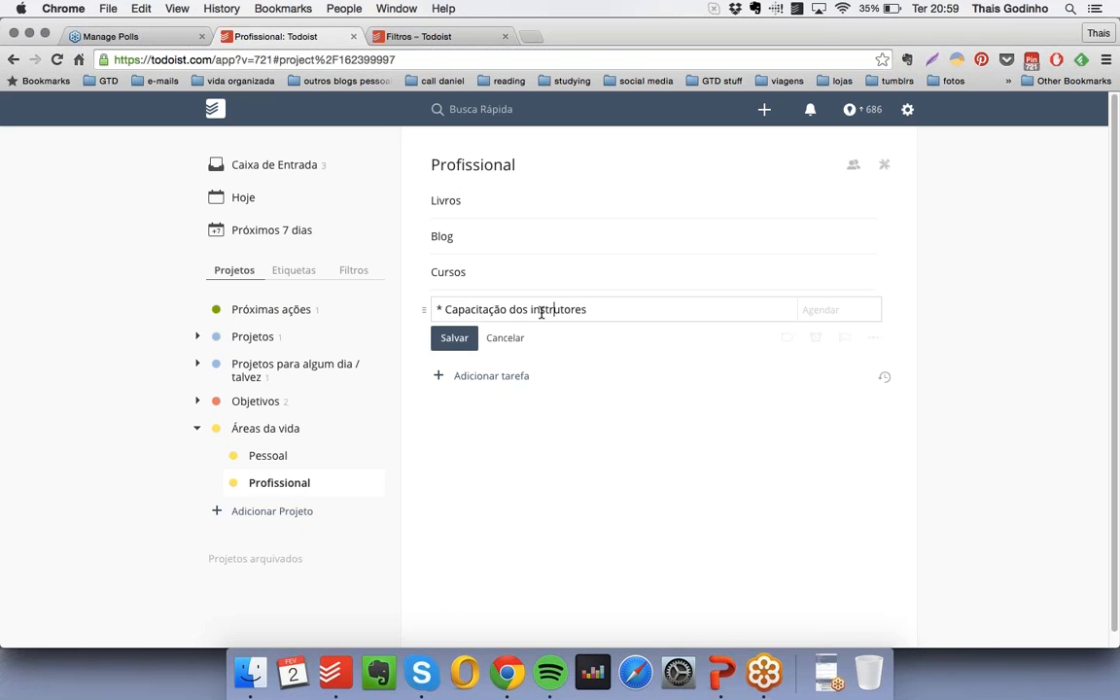
{"action": "key", "text": "Return"}
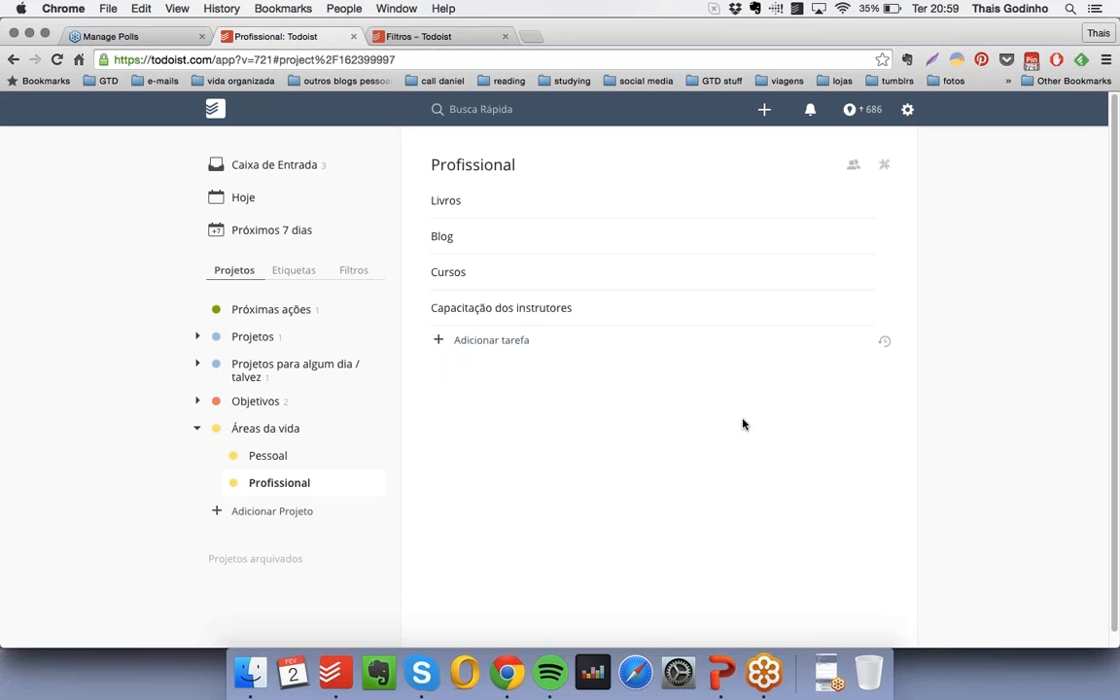
- Collapse the "Áreas da vida" group, switch to PowerPoint and present from slide 32 through the slide "Organizando as rotinas no Todoist"
{"action": "left_click", "coordinate": [197, 429]}
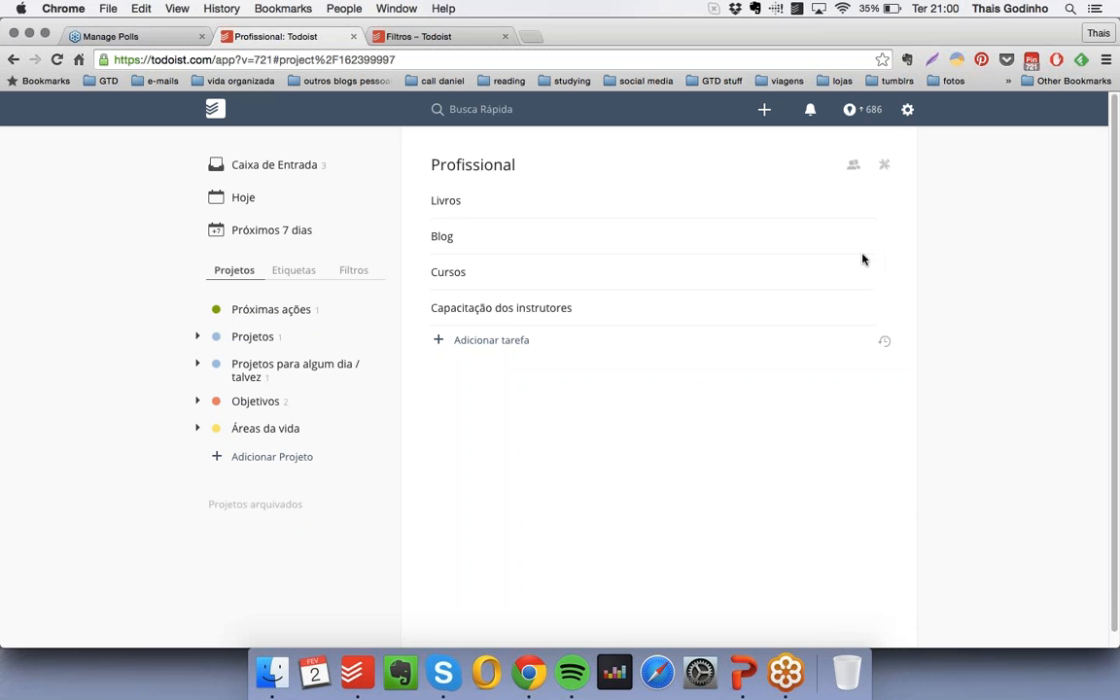
{"action": "left_click", "coordinate": [743, 673]}
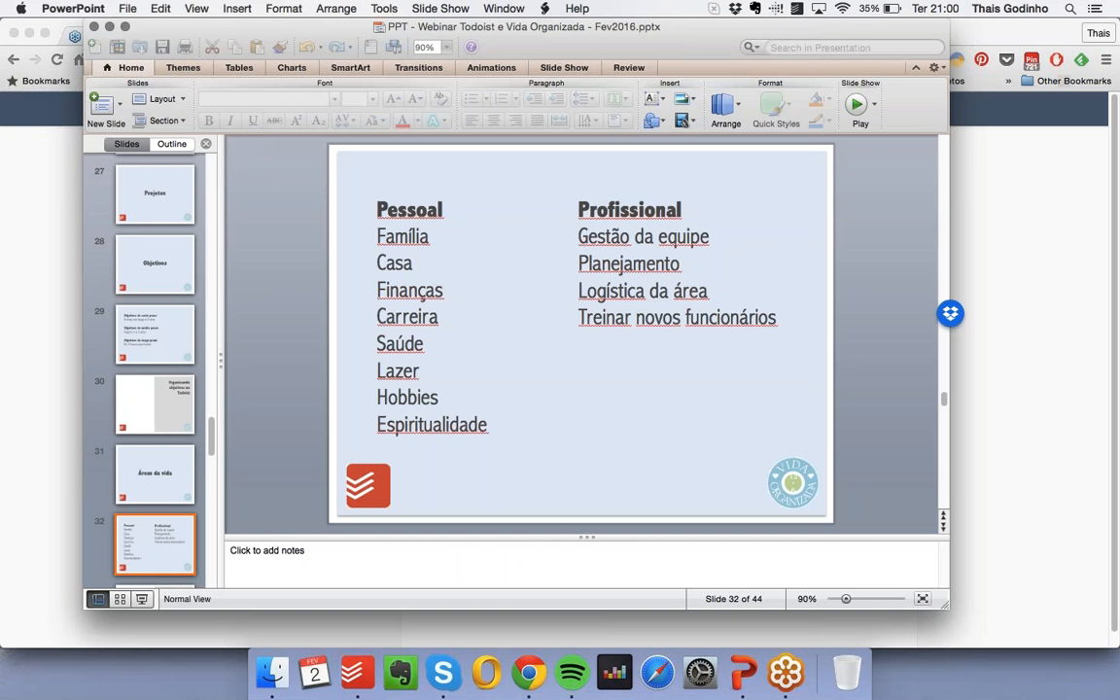
{"action": "left_click", "coordinate": [142, 600]}
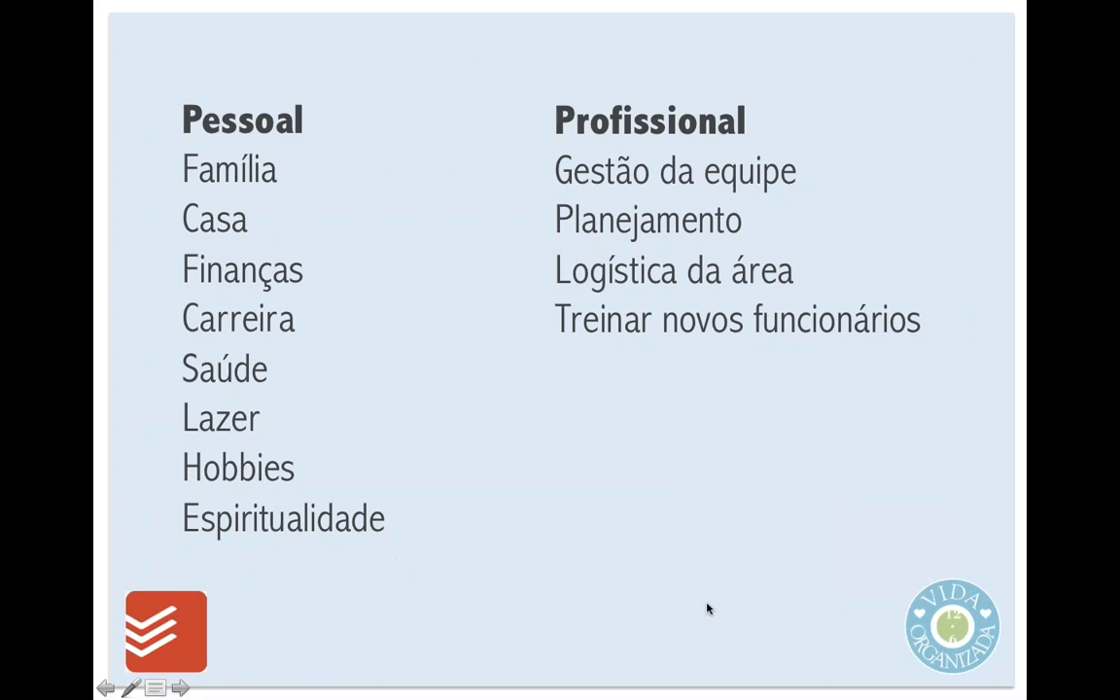
{"action": "left_click", "coordinate": [708, 609]}
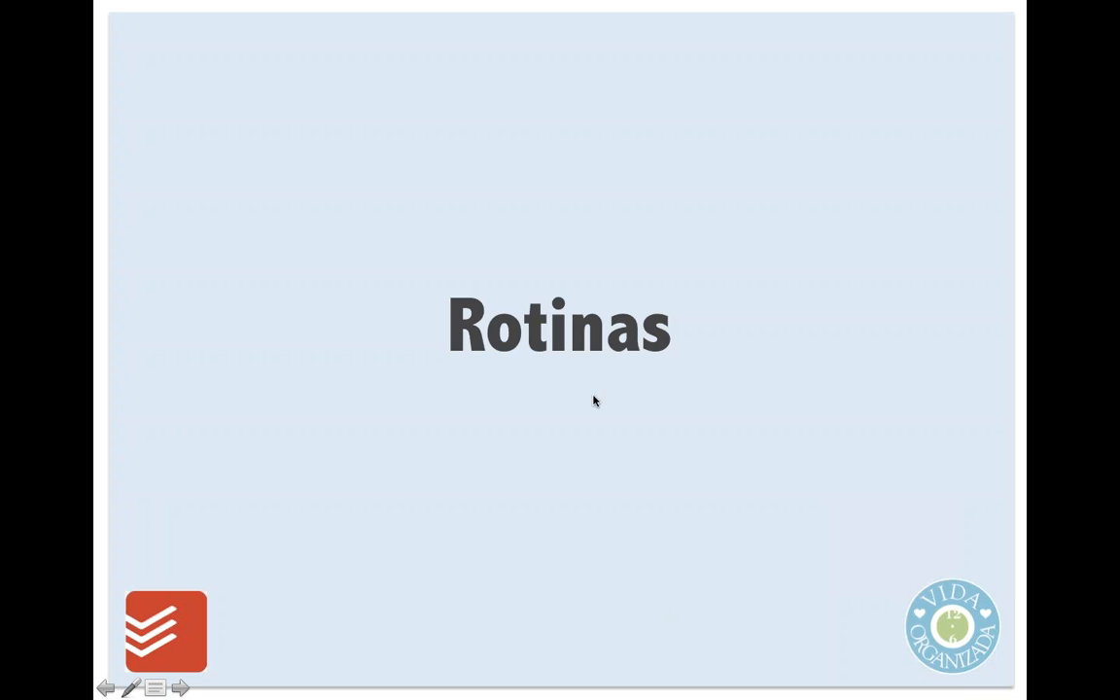
{"action": "left_click", "coordinate": [540, 548]}
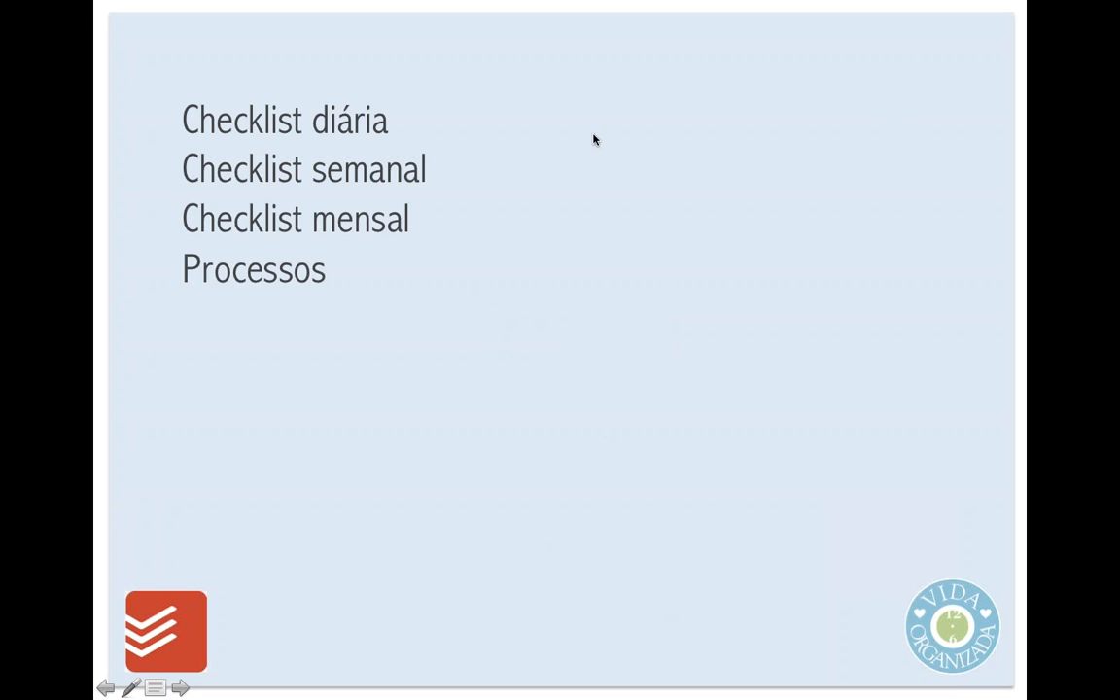
{"action": "left_click", "coordinate": [585, 603]}
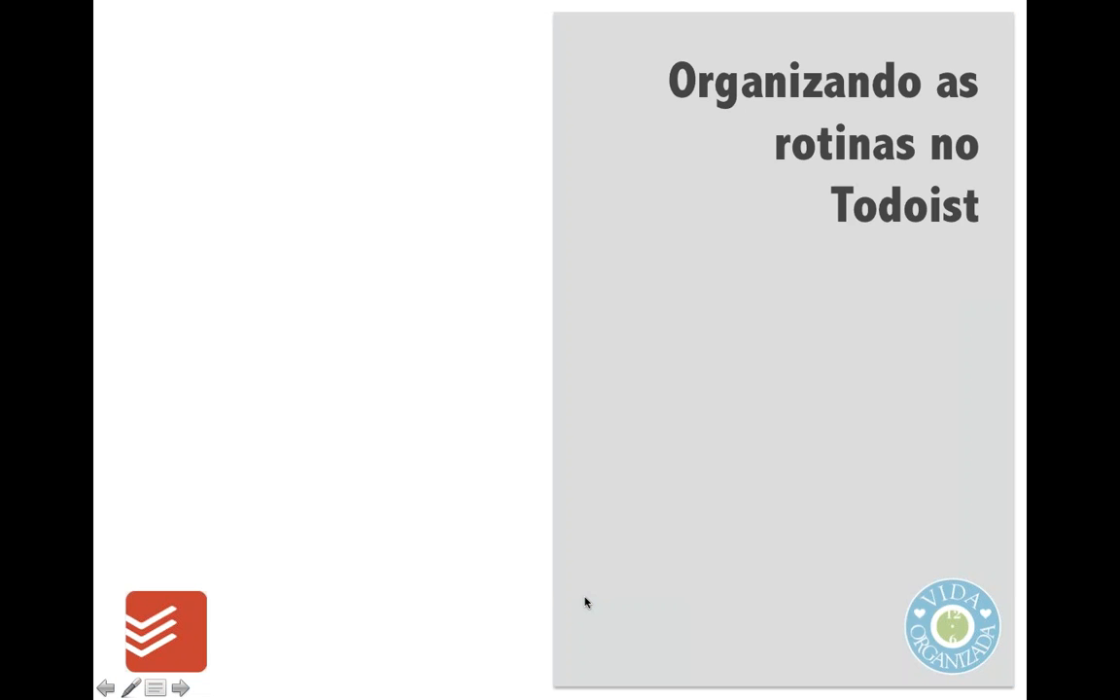
- End the slide show, return to Todoist in Chrome and create the turquoise project "Rotinas", placed between "Próximas ações" and "Projetos"
{"action": "key", "text": "Escape"}
{"action": "key", "text": "super+Tab"}
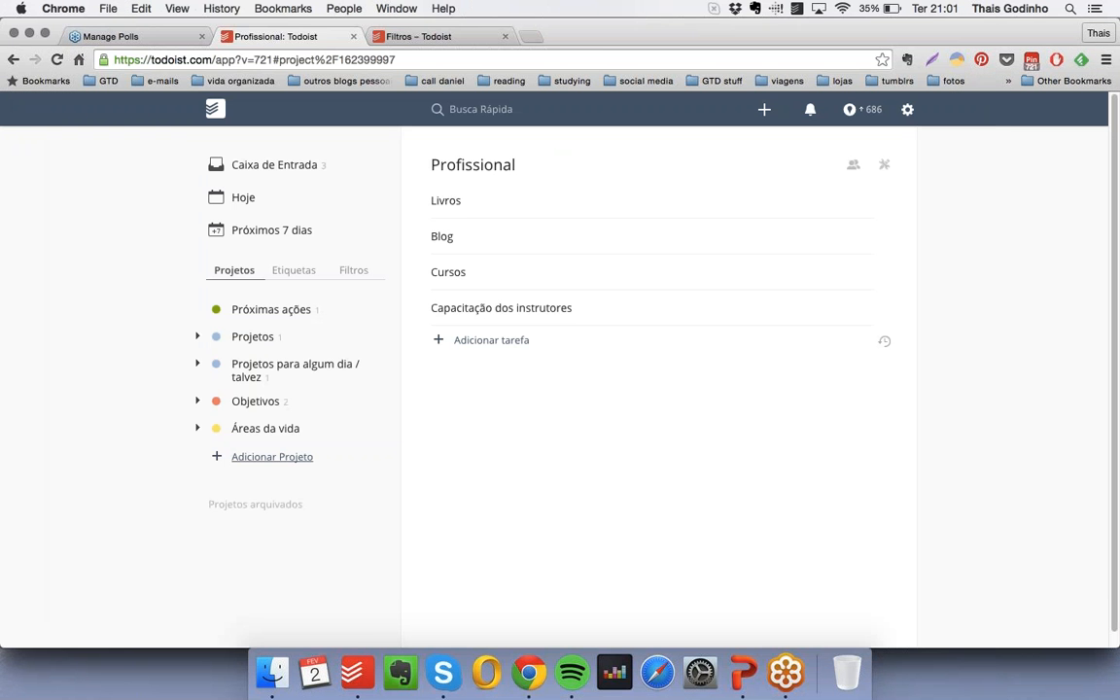
{"action": "left_click", "coordinate": [273, 456]}
{"action": "type", "text": "Rori"}
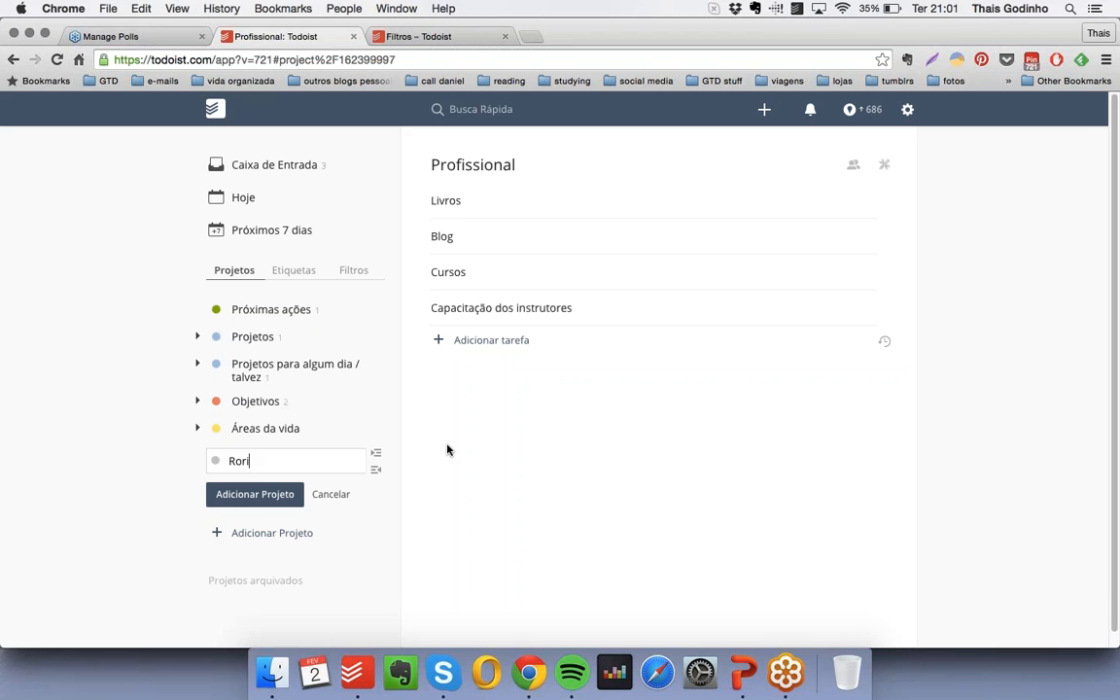
{"action": "type", "text": "na"}
{"action": "key", "text": "BackSpace"}
{"action": "key", "text": "BackSpace"}
{"action": "key", "text": "BackSpace"}
{"action": "key", "text": "BackSpace"}
{"action": "type", "text": "tinas"}
{"action": "left_click", "coordinate": [215, 461]}
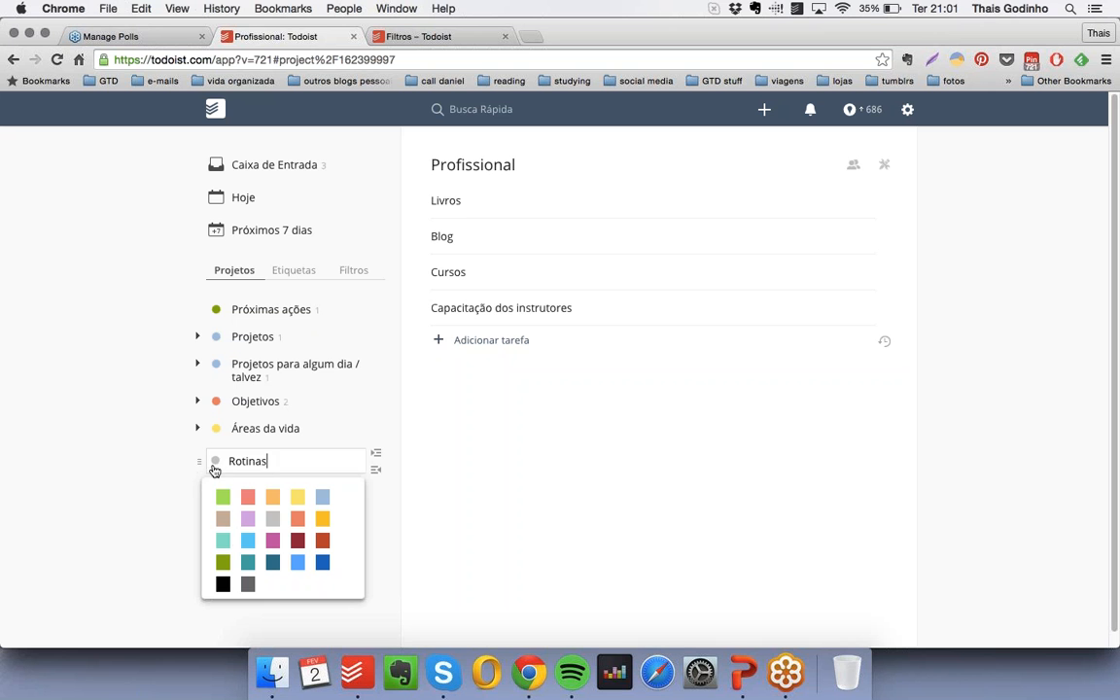
{"action": "left_click", "coordinate": [223, 541]}
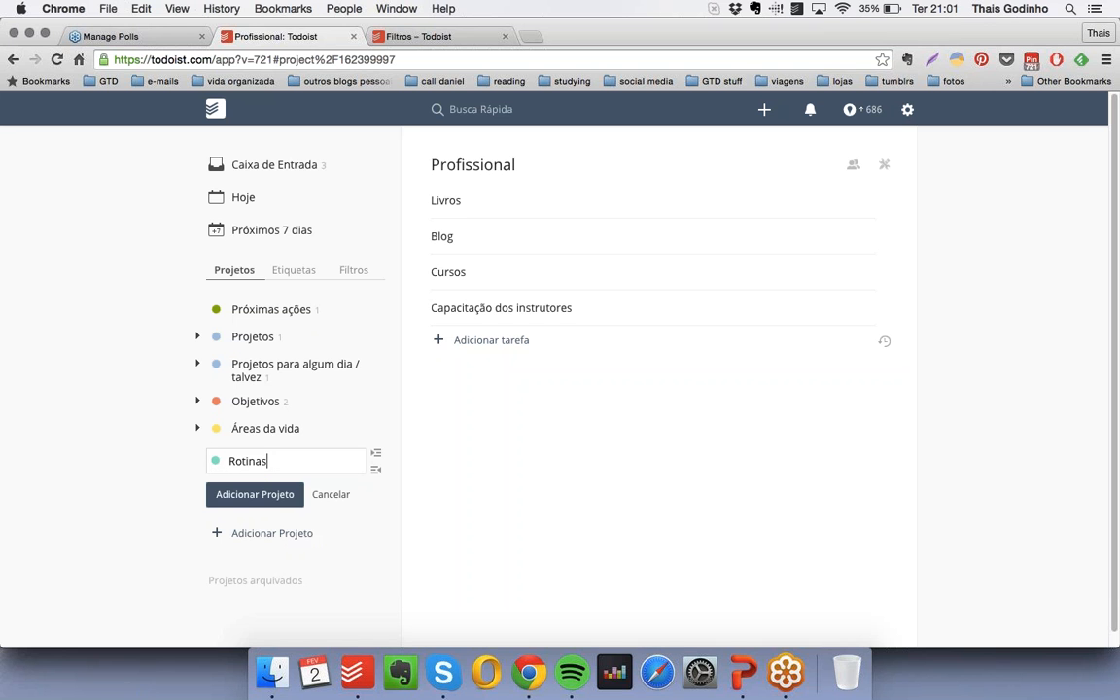
{"action": "left_click", "coordinate": [284, 497]}
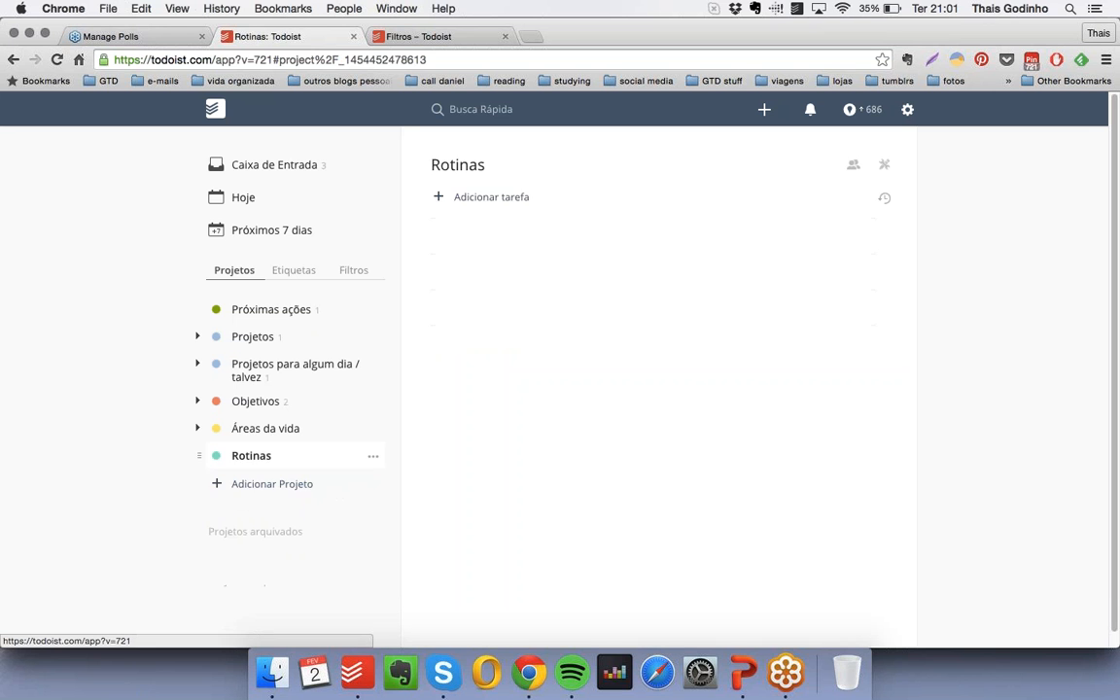
{"action": "left_click_drag", "start_coordinate": [194, 457], "coordinate": [200, 333]}
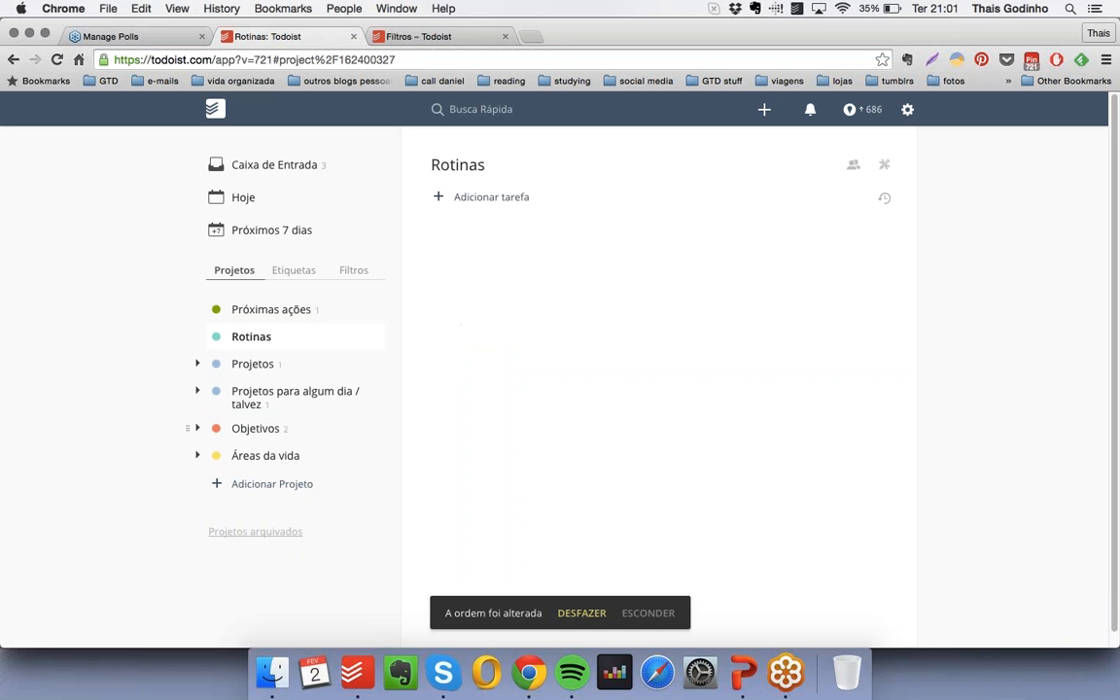
- Create the turquoise project "Checklist diária" and nest it under "Rotinas"
{"action": "left_click", "coordinate": [271, 483]}
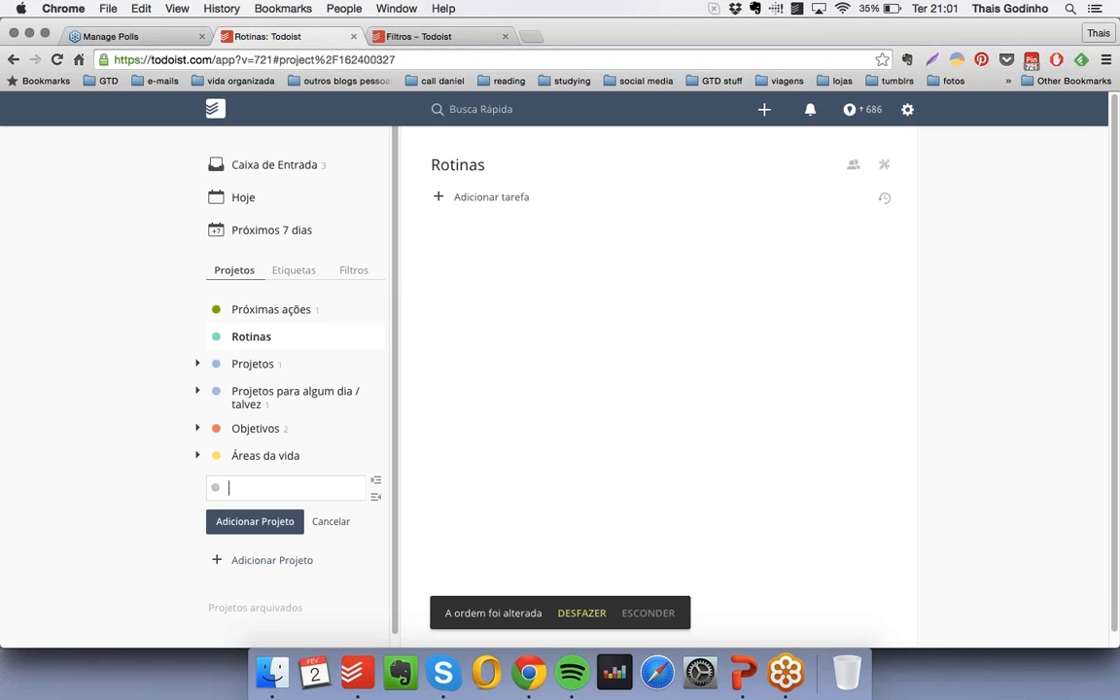
{"action": "type", "text": "Checklist diária"}
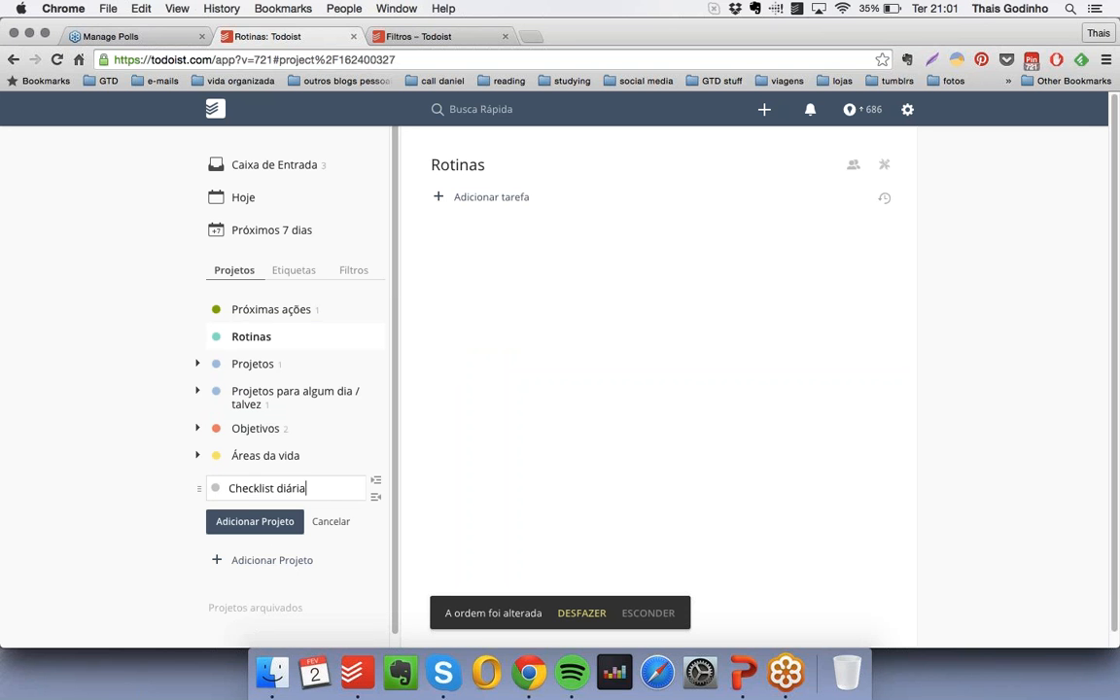
{"action": "left_click", "coordinate": [215, 489]}
{"action": "left_click", "coordinate": [222, 570]}
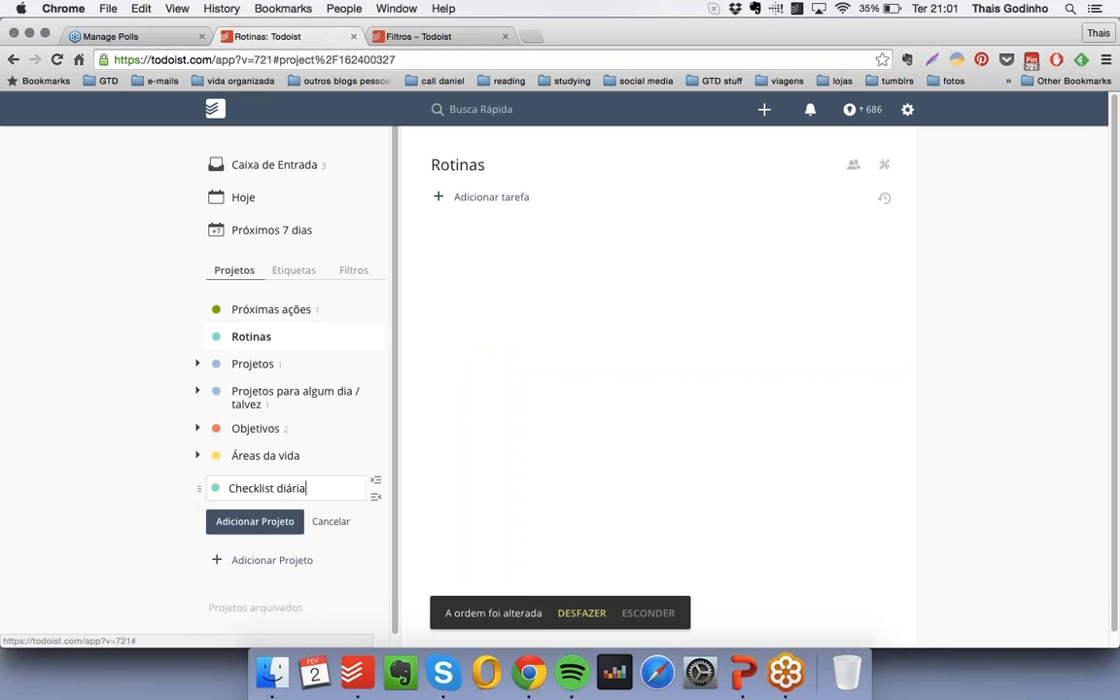
{"action": "left_click", "coordinate": [243, 525]}
{"action": "left_click_drag", "start_coordinate": [211, 485], "coordinate": [225, 361]}
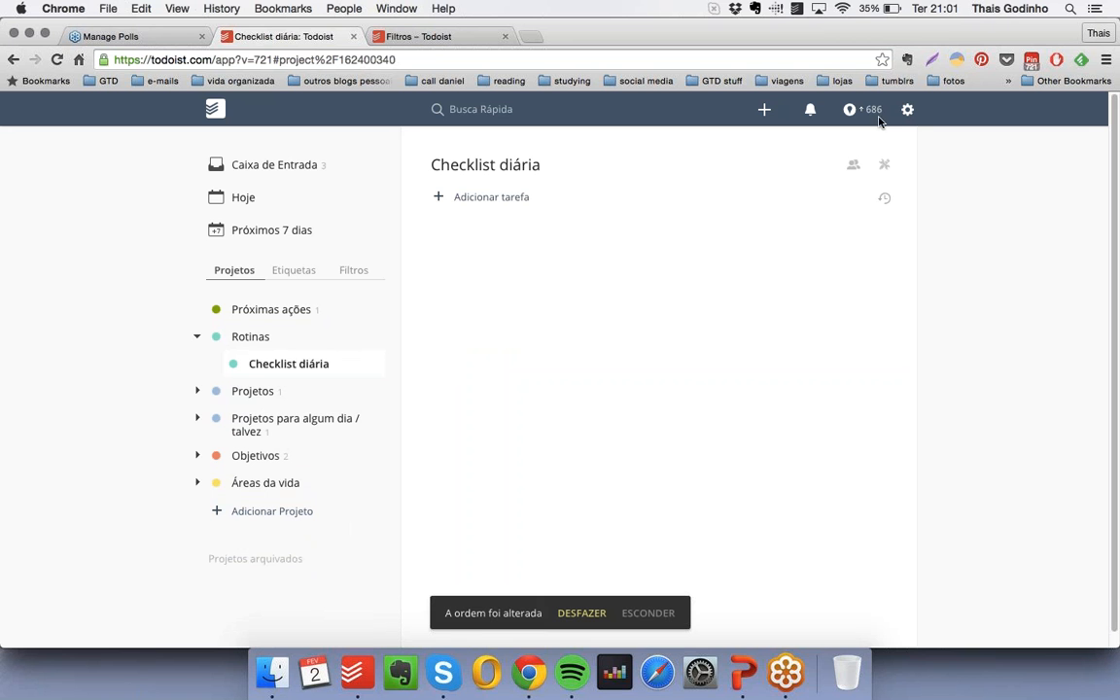
- Add the checkbox-free heading item "Essencial para fazer no trabalho" to the "Checklist diária" project
{"action": "left_click", "coordinate": [494, 198]}
{"action": "type", "text": "*"}
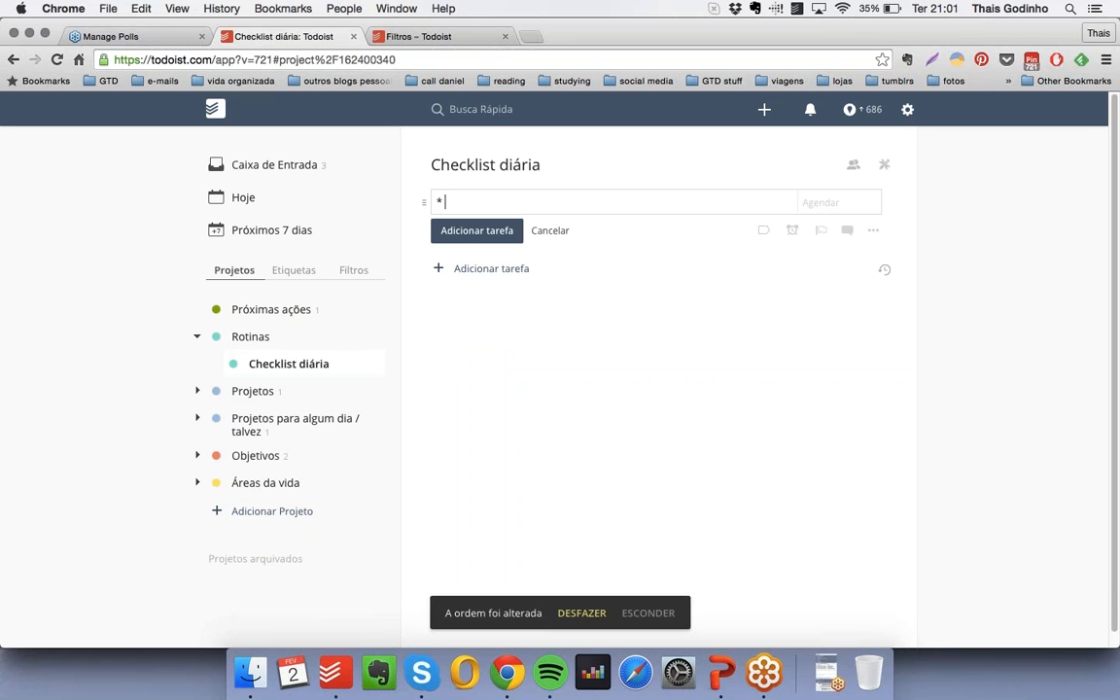
{"action": "type", "text": " Essencial para fazer no trabalho"}
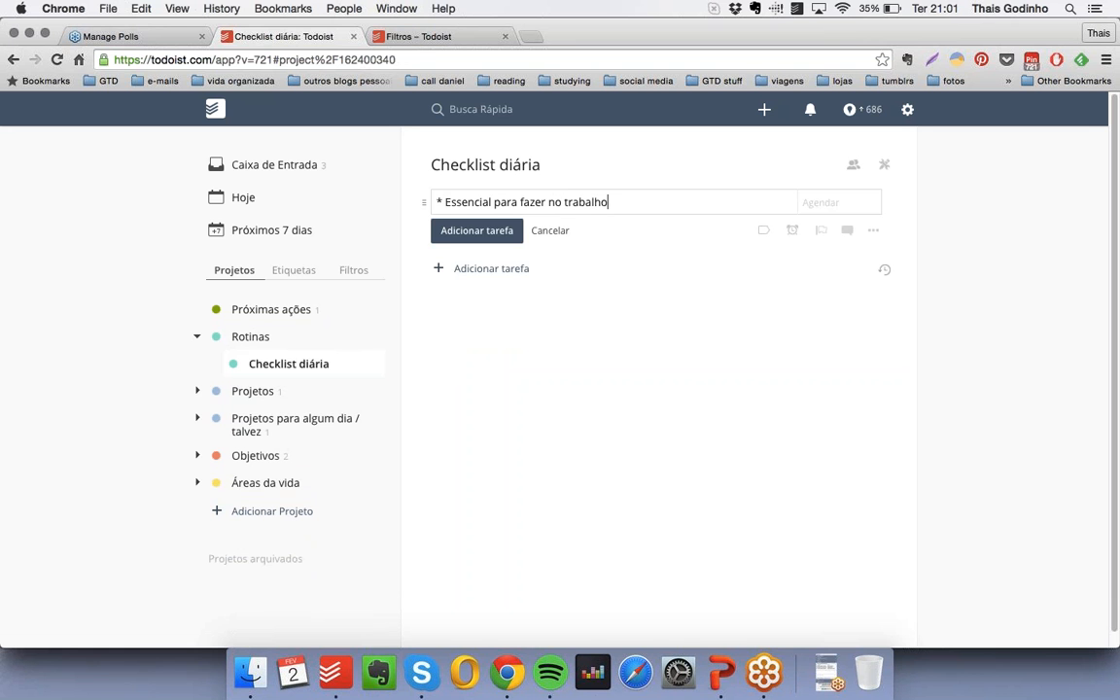
{"action": "key", "text": "Return"}
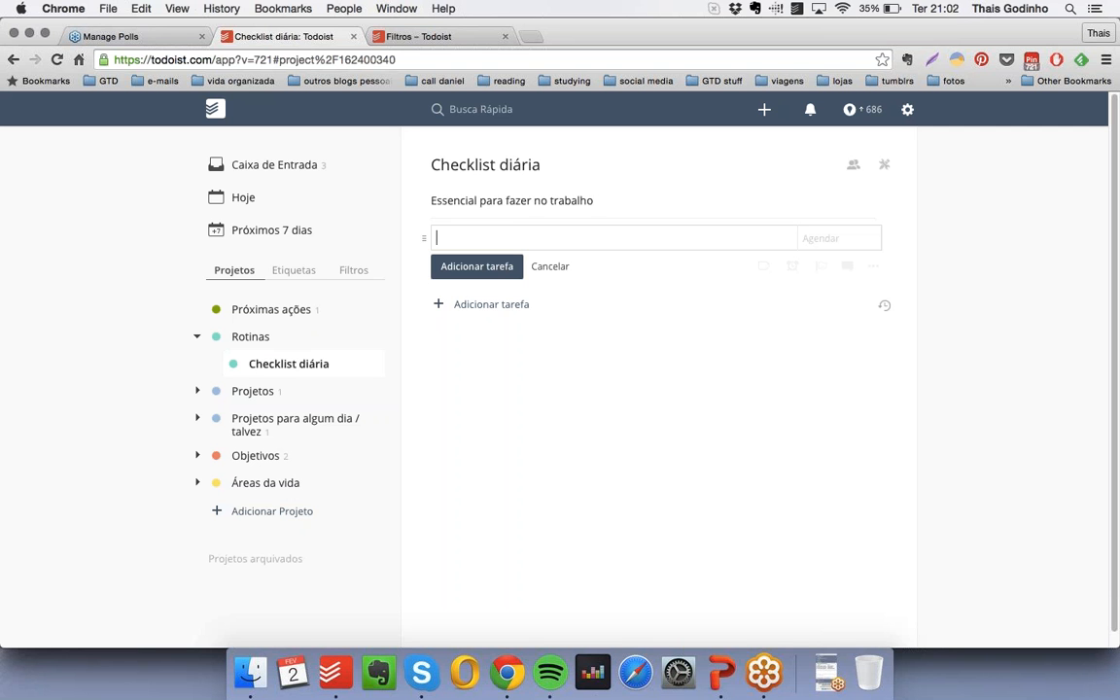
- Add the task "Ler e-mails" recurring "todo dia" with the label "computador", and nest it under "Essencial para fazer no trabalho"
{"action": "type", "text": "Ler e-mails"}
{"action": "left_click", "coordinate": [830, 237]}
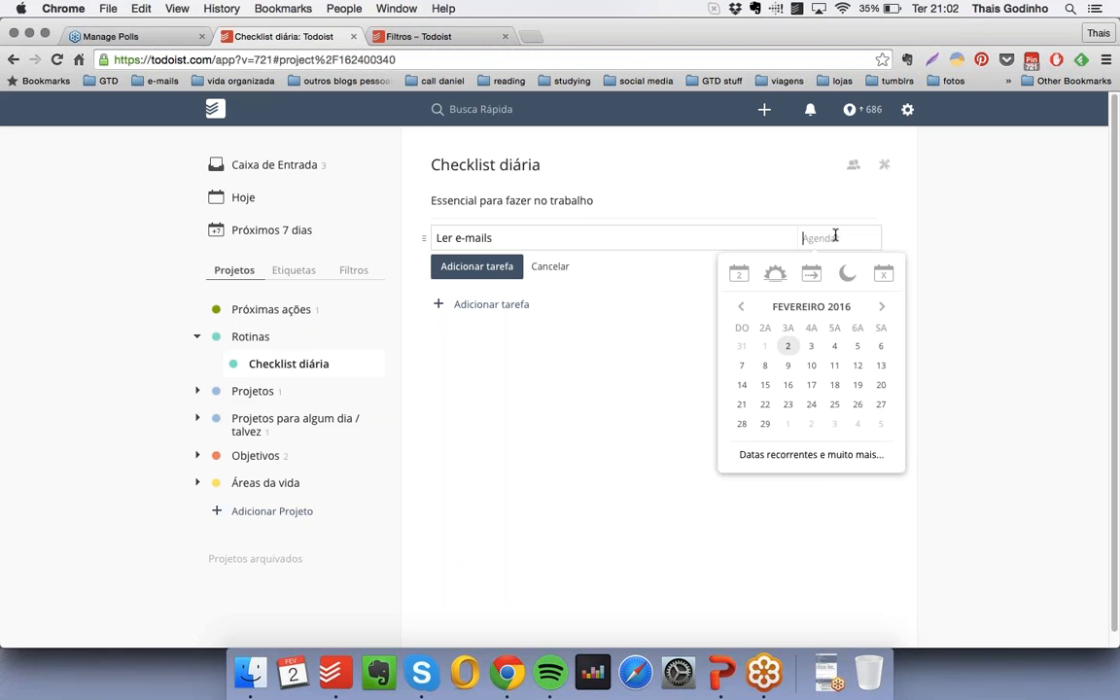
{"action": "type", "text": "todo dia"}
{"action": "left_click", "coordinate": [752, 238]}
{"action": "type", "text": "@"}
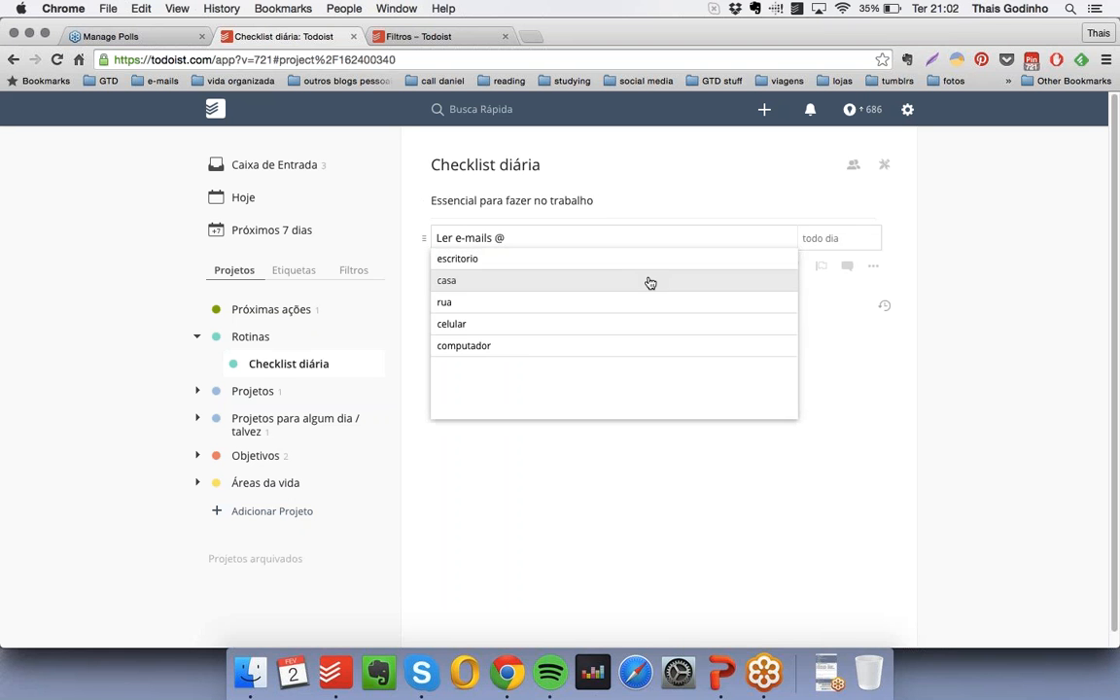
{"action": "left_click", "coordinate": [522, 344]}
{"action": "key", "text": "Return"}
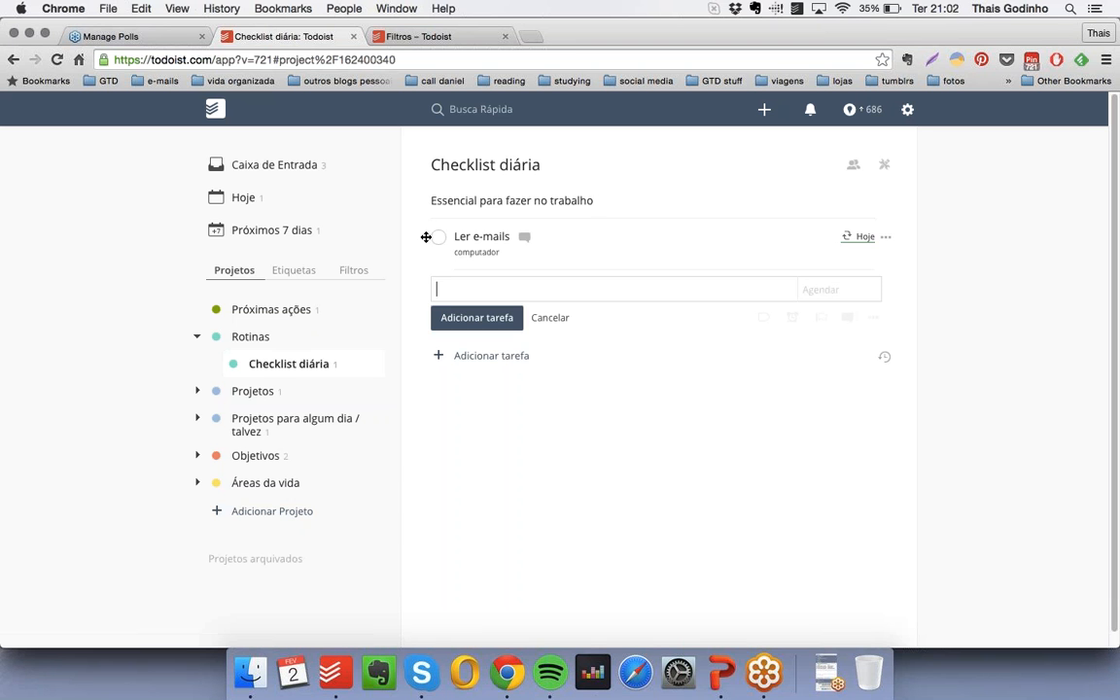
{"action": "left_click_drag", "start_coordinate": [425, 236], "coordinate": [525, 283]}
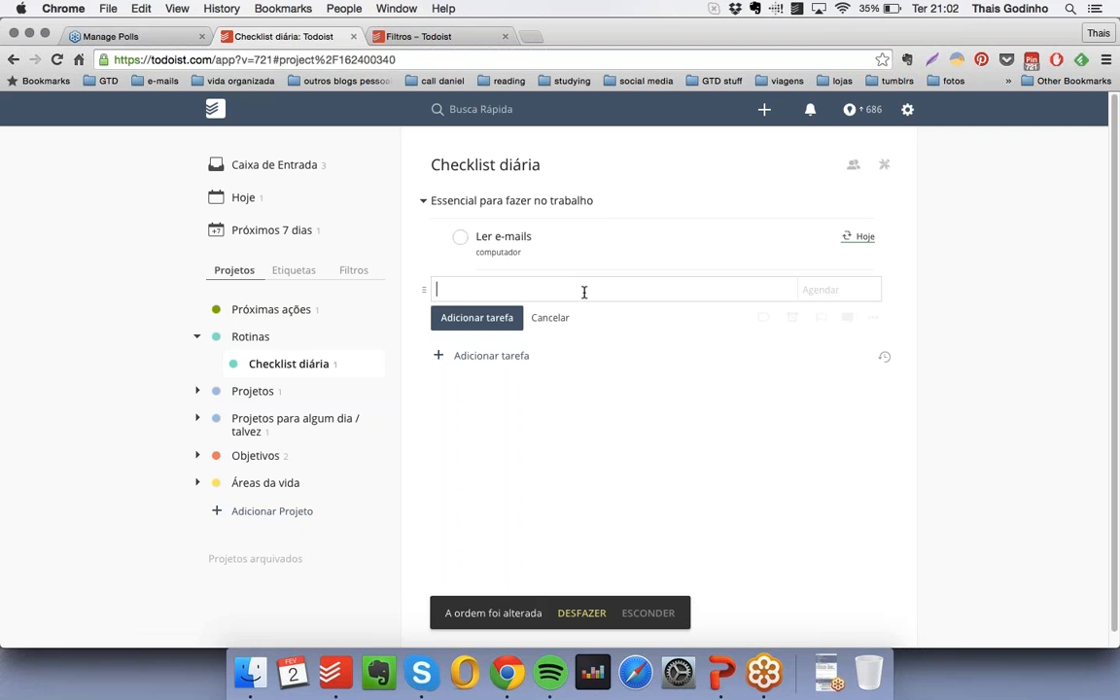
- Add the task "Processar a minha caixa de entrada" recurring "todo dia" with the label "escritorio", and nest it under "Essencial para fazer no trabalho"
{"action": "type", "text": "Processar a minha caixa de entra"}
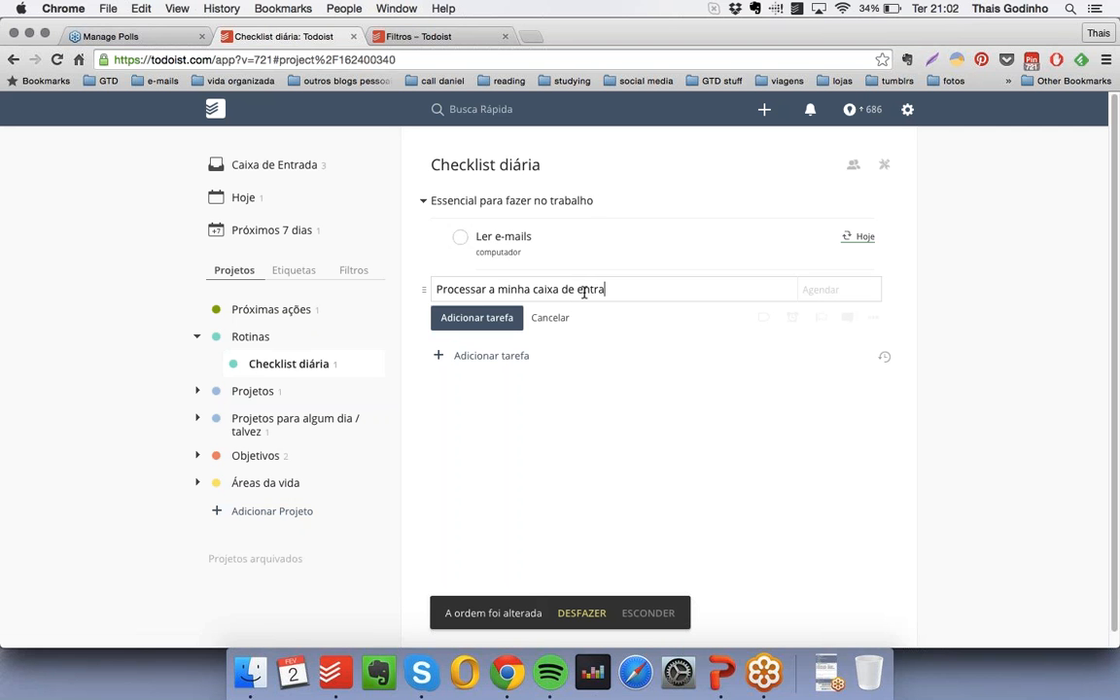
{"action": "type", "text": "da"}
{"action": "left_click", "coordinate": [804, 290]}
{"action": "type", "text": "t"}
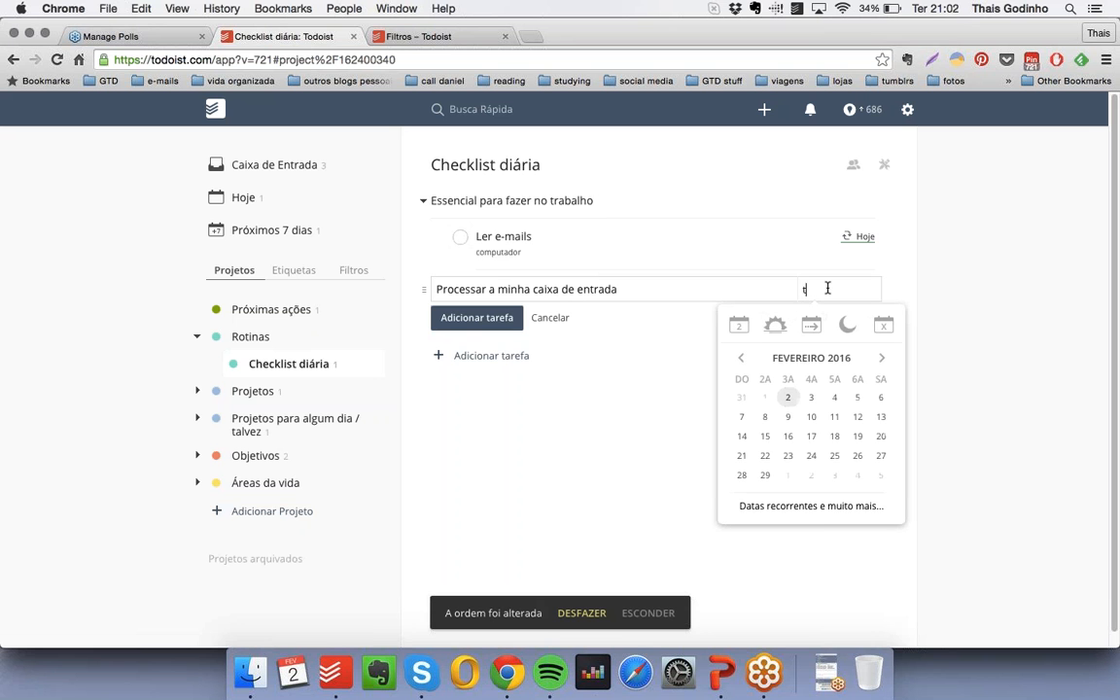
{"action": "type", "text": "odo dia"}
{"action": "left_click", "coordinate": [734, 286]}
{"action": "type", "text": "@"}
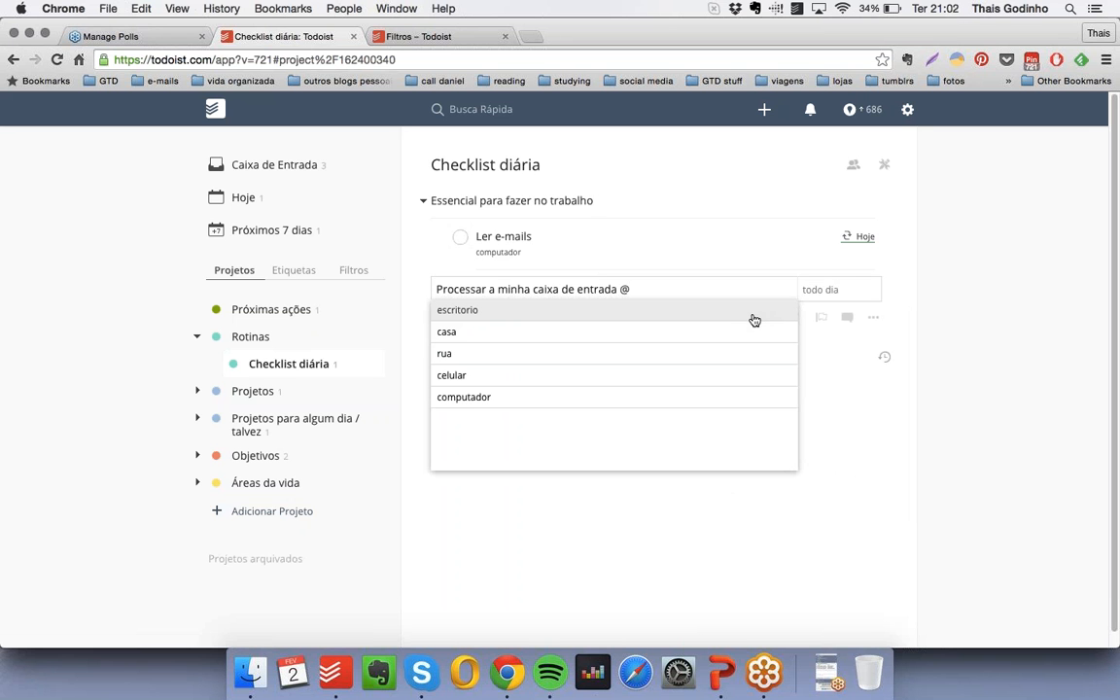
{"action": "left_click", "coordinate": [533, 314]}
{"action": "key", "text": "Return"}
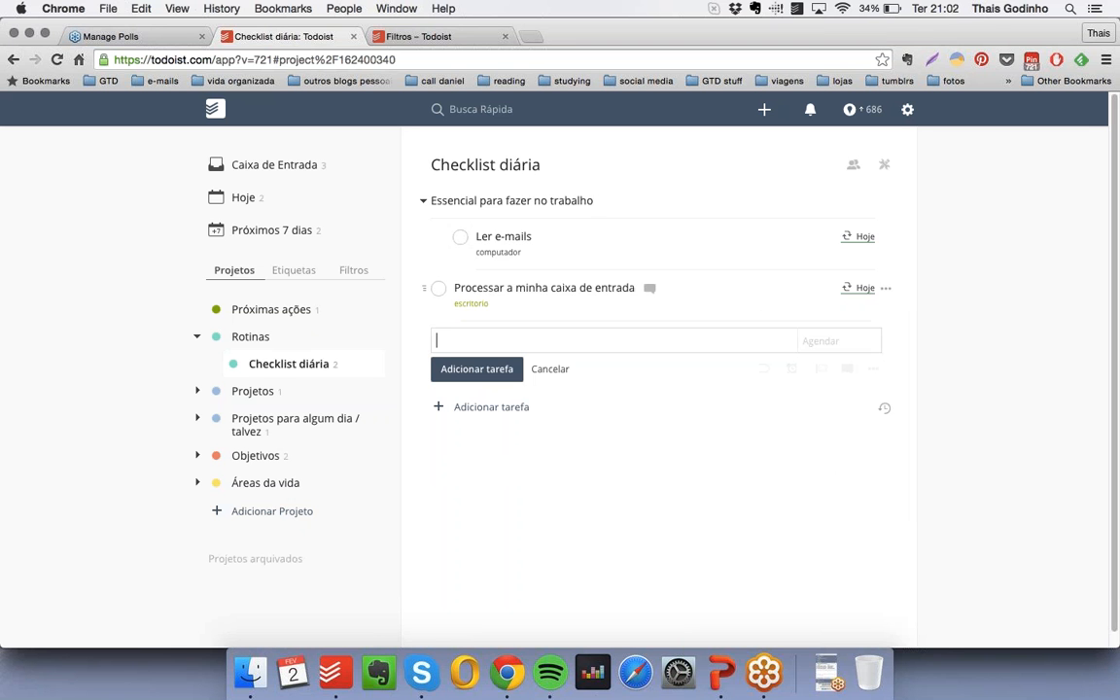
{"action": "left_click_drag", "start_coordinate": [424, 288], "coordinate": [445, 289]}
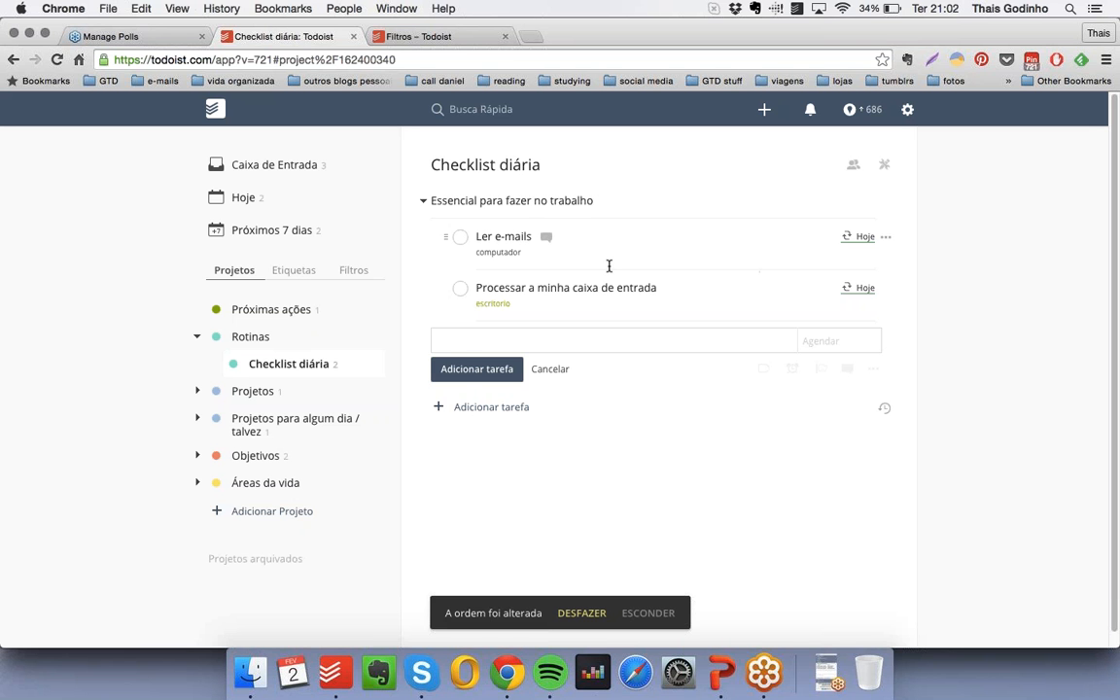
- Add the checkbox-free heading item "Essencial para fazer em casa" below the work tasks in "Checklist diária"
{"action": "type", "text": "* Essencial pa"}
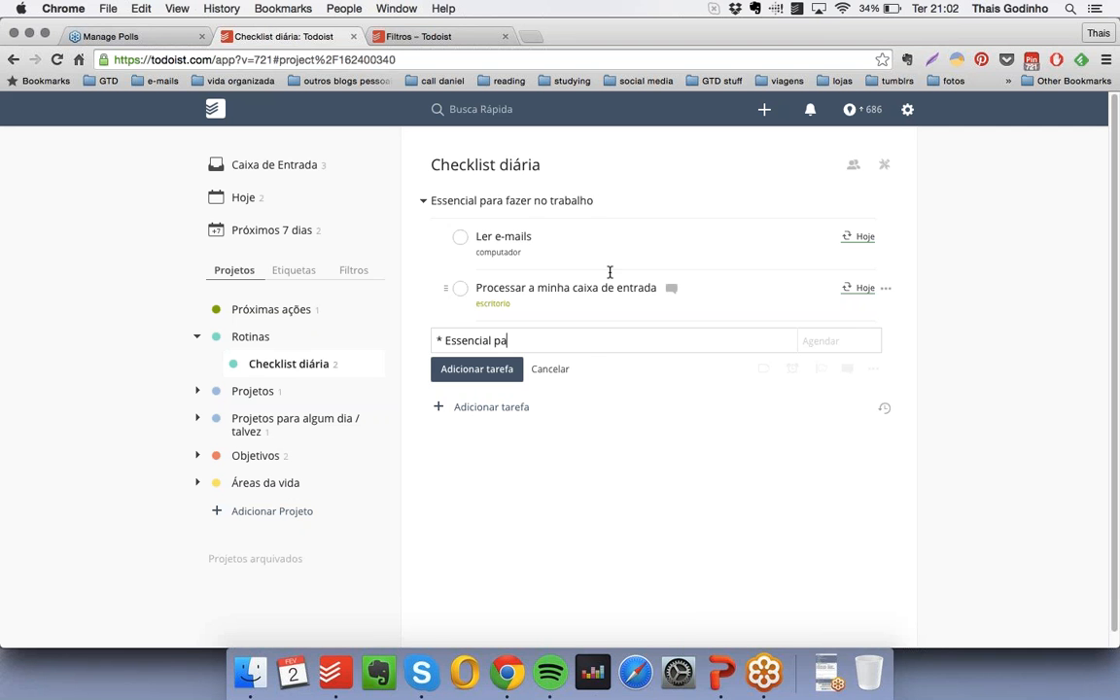
{"action": "type", "text": "tra fazer em casa"}
{"action": "key", "text": "Return"}
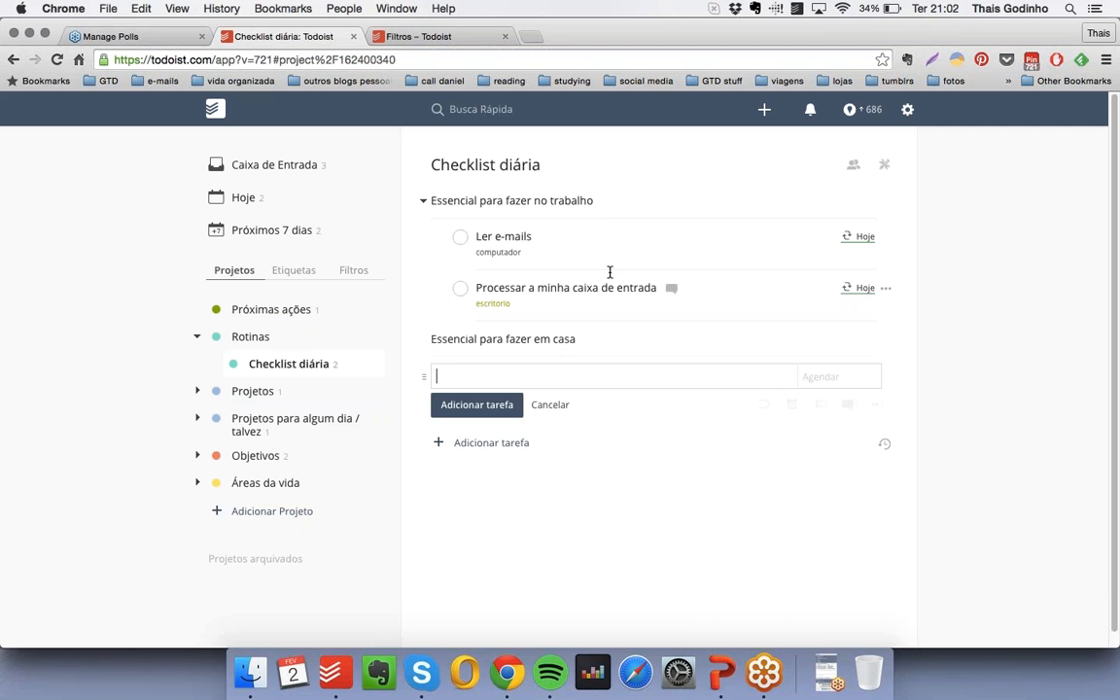
- Add the task "Arrumar as camas" recurring "todo dia" with the label "casa", and nest it under "Essencial para fazer em casa"
{"action": "type", "text": "Arrumar as camas"}
{"action": "left_click", "coordinate": [802, 376]}
{"action": "type", "text": "todo dia"}
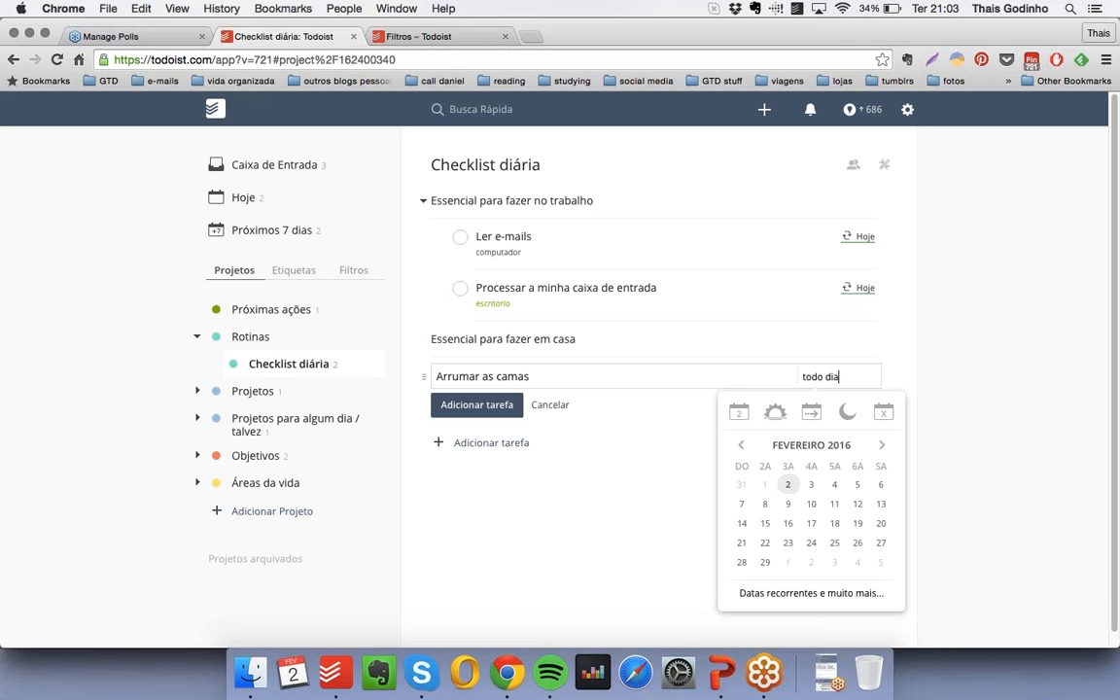
{"action": "left_click", "coordinate": [765, 377]}
{"action": "type", "text": "@"}
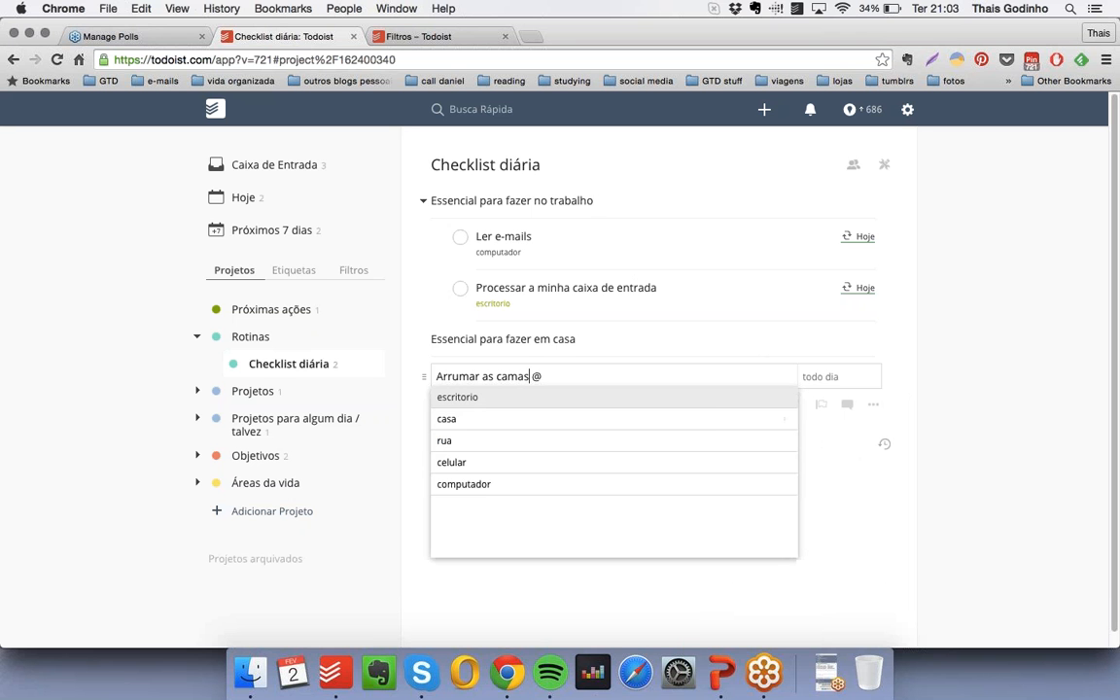
{"action": "left_click", "coordinate": [644, 420]}
{"action": "key", "text": "Return"}
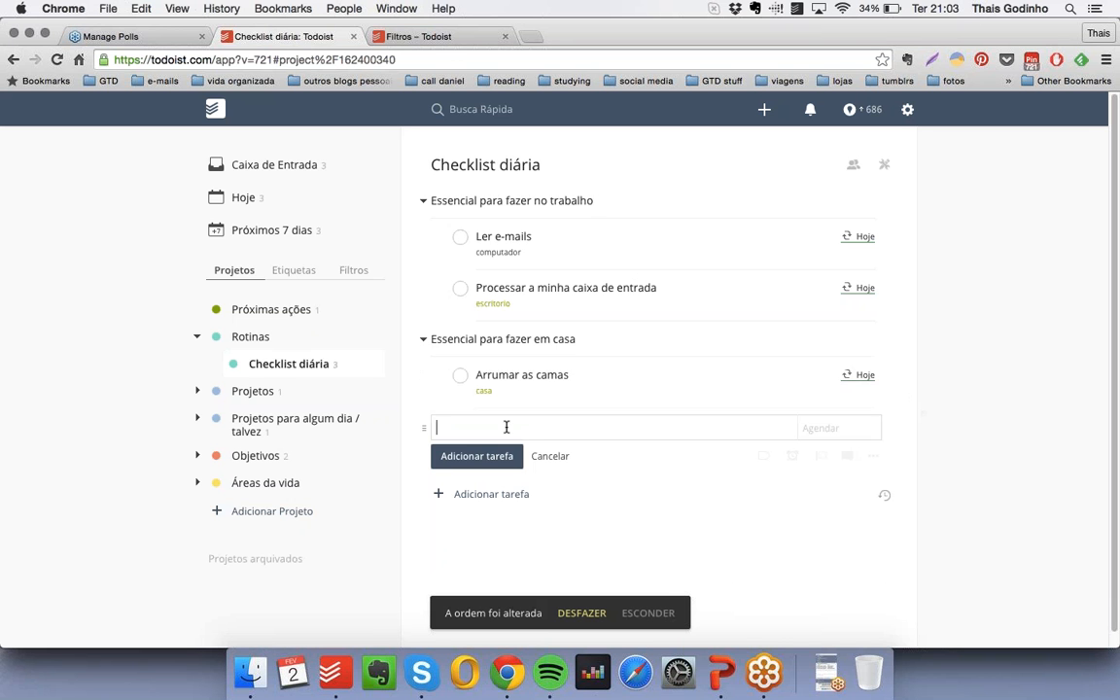
- Add the task "Lavar a louça" recurring "todo dia" with the label "casa", nested under "Essencial para fazer em casa"
{"action": "type", "text": "Lavar a louça @"}
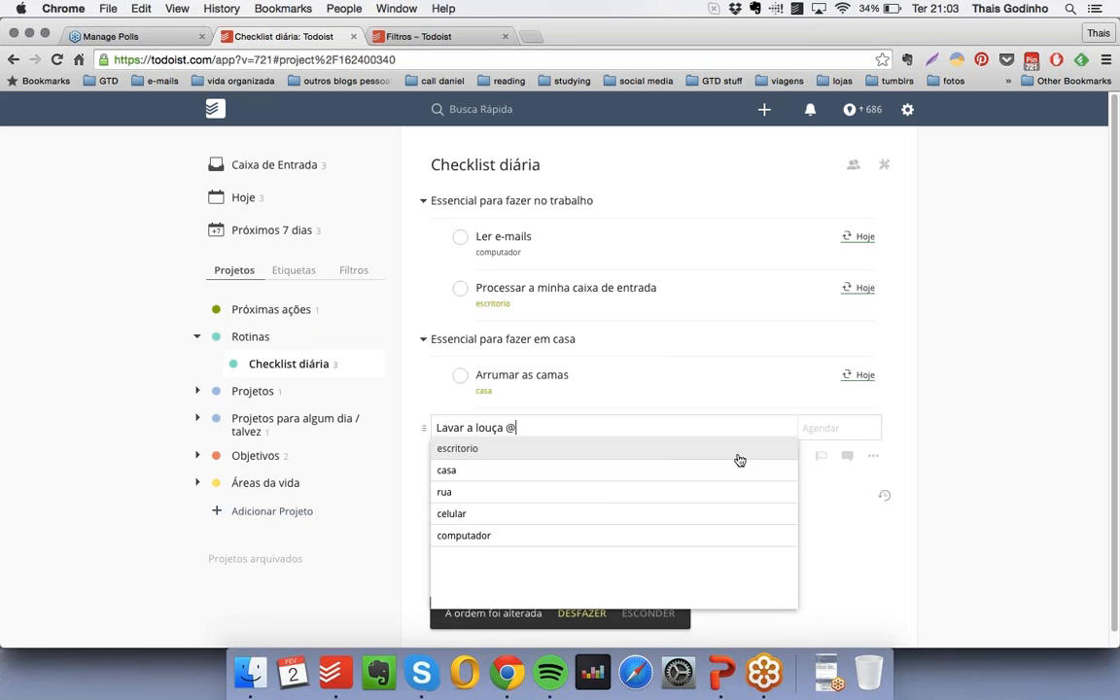
{"action": "left_click", "coordinate": [574, 473]}
{"action": "left_click", "coordinate": [804, 413]}
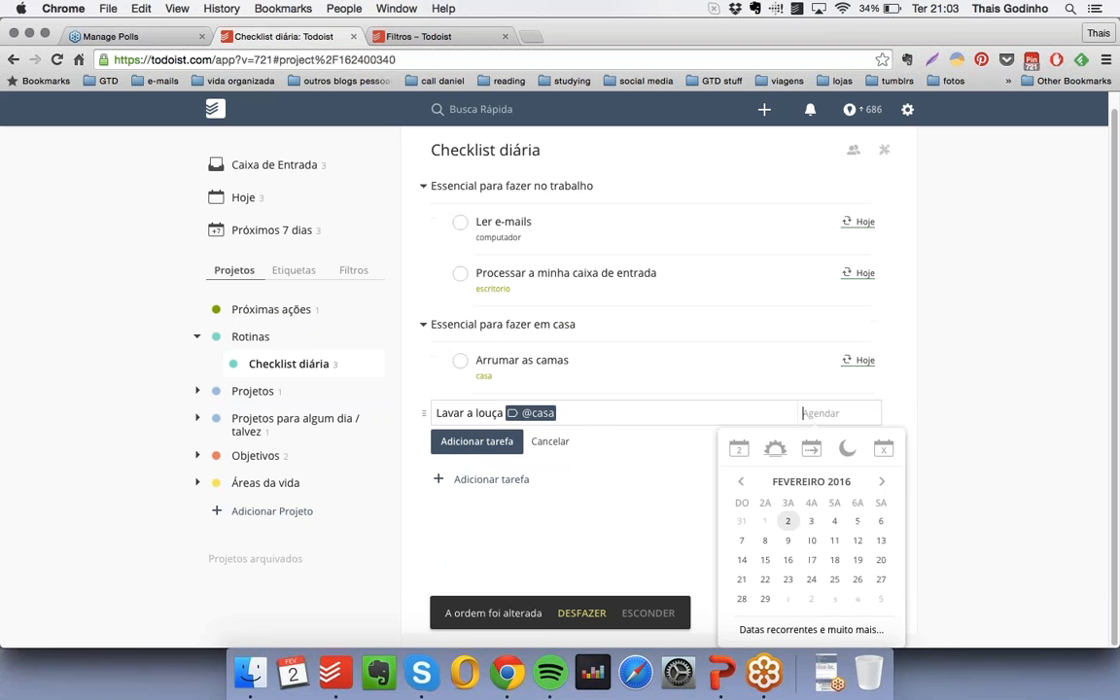
{"action": "type", "text": "todo dia"}
{"action": "key", "text": "Return"}
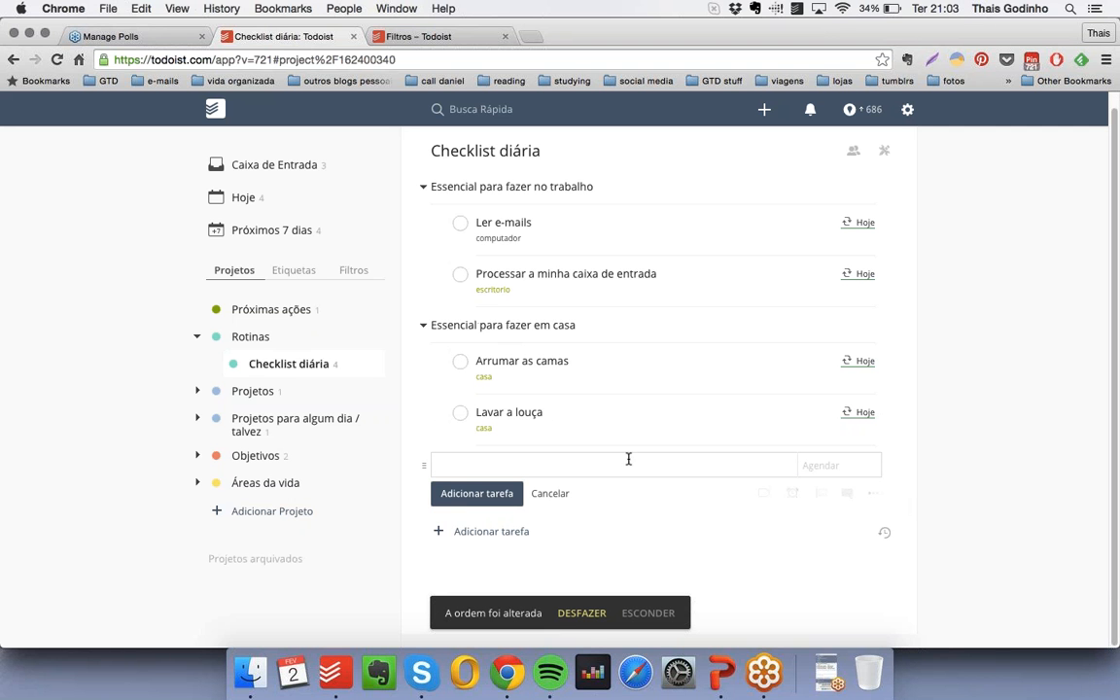
- Add the checkbox-free heading item "Se der tempo, eu gostaria de..." below the home tasks in "Checklist diária"
{"action": "type", "text": "Se der tempo, eu gostaria de..."}
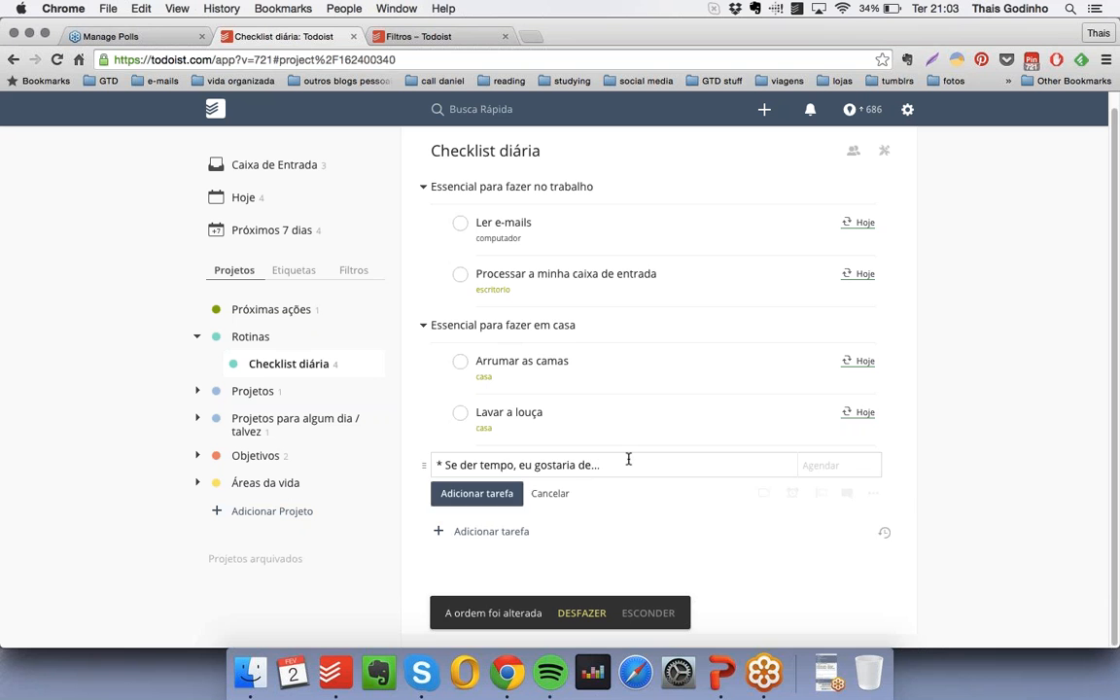
{"action": "key", "text": "Return"}
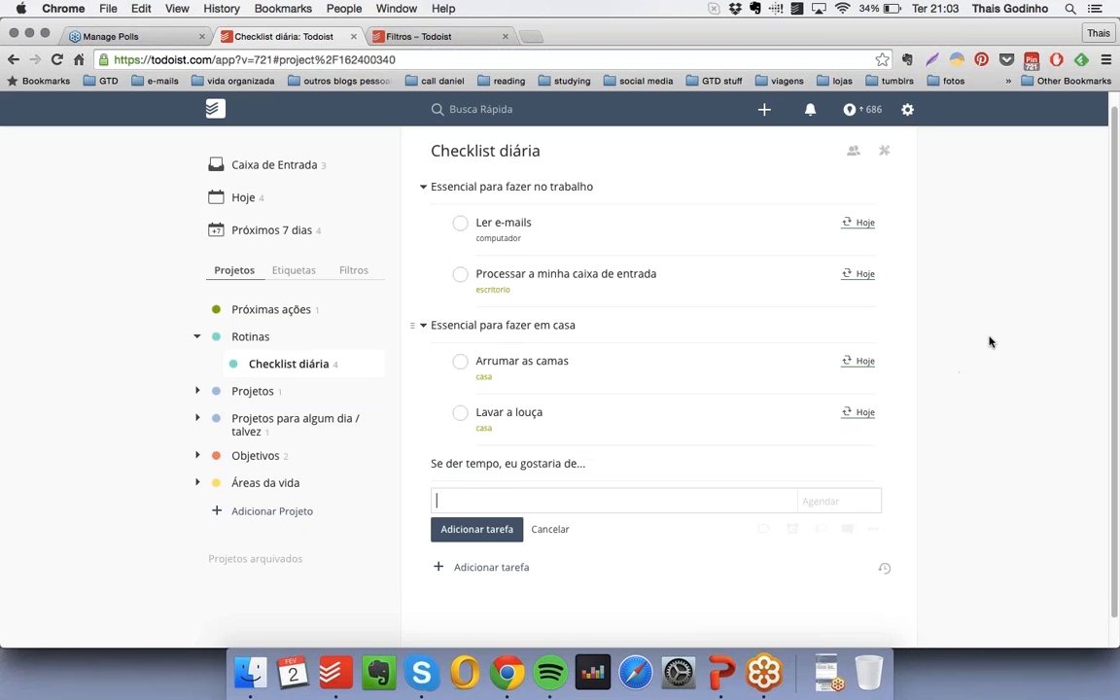
- Add "Escrever no meu diário" nested under "Se der tempo, eu gostaria de..." and turn it into a checkbox-free item
{"action": "type", "text": "Escrever no meu diário"}
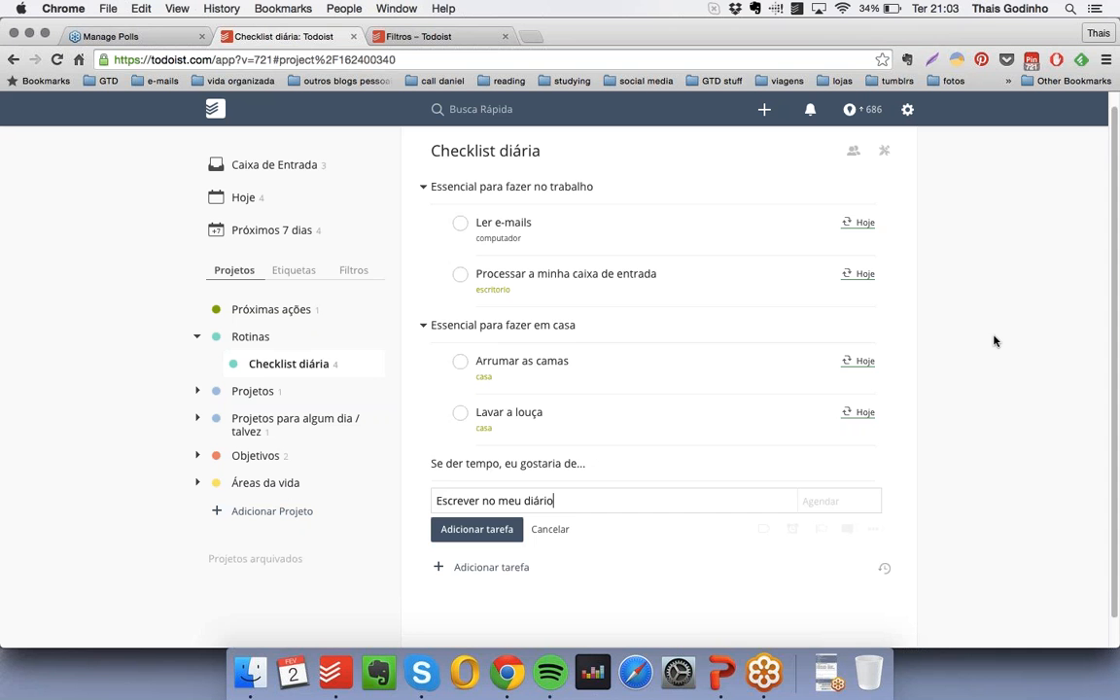
{"action": "scroll", "coordinate": [1027, 295], "scroll_direction": "down", "scroll_amount": 1}
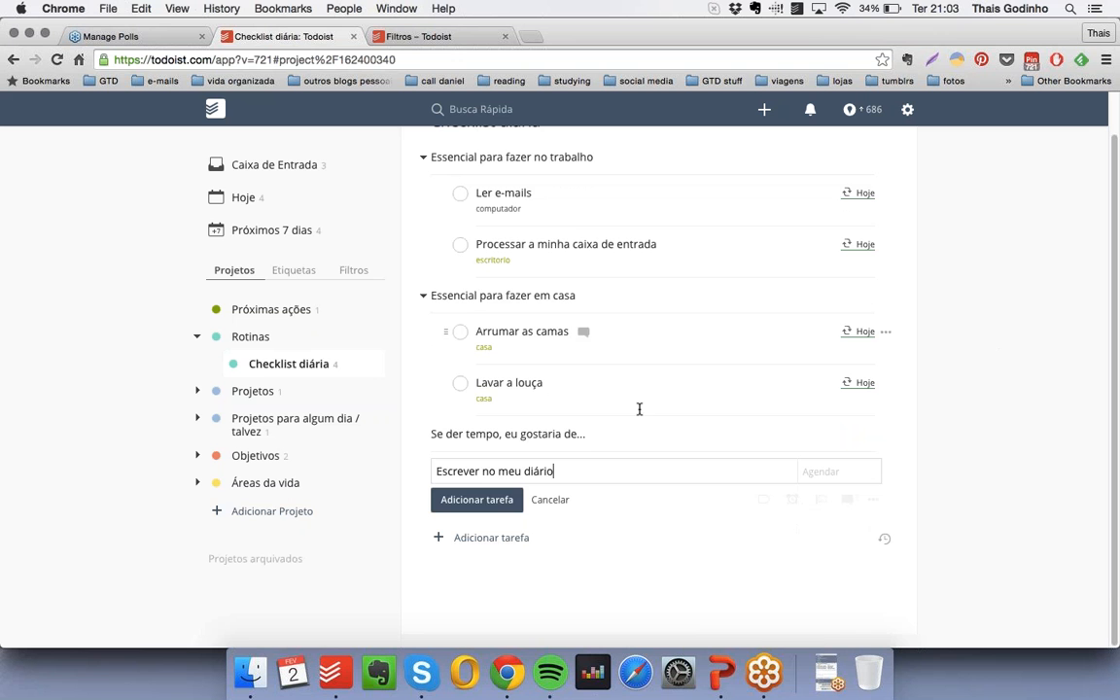
{"action": "left_click_drag", "start_coordinate": [421, 471], "coordinate": [453, 470]}
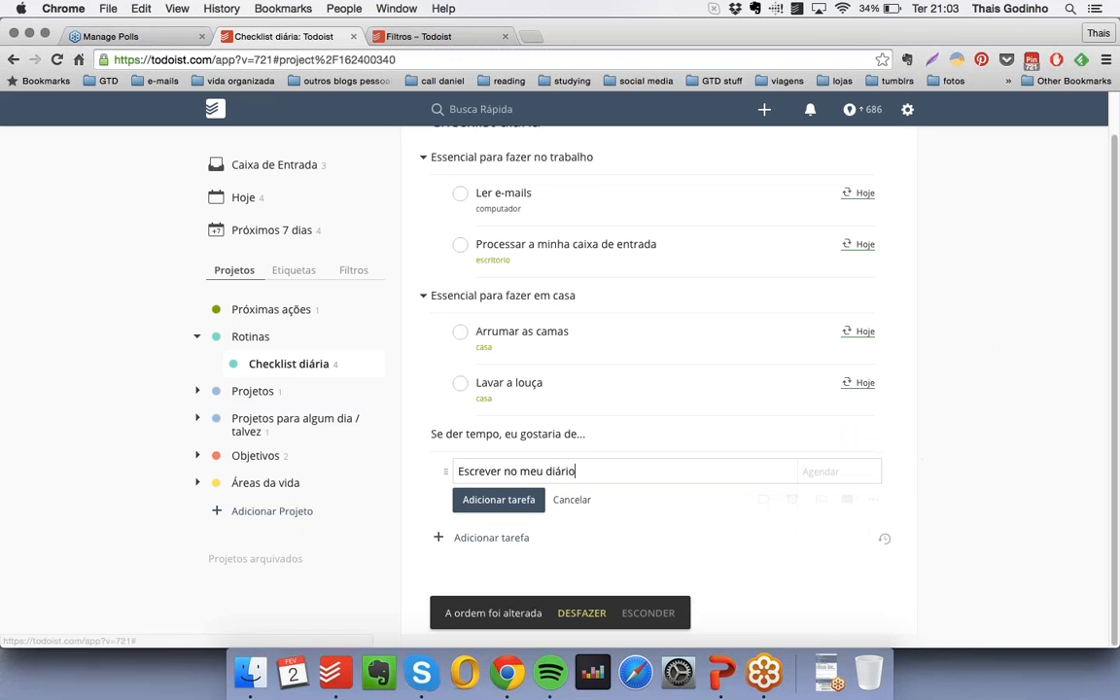
{"action": "left_click", "coordinate": [497, 501]}
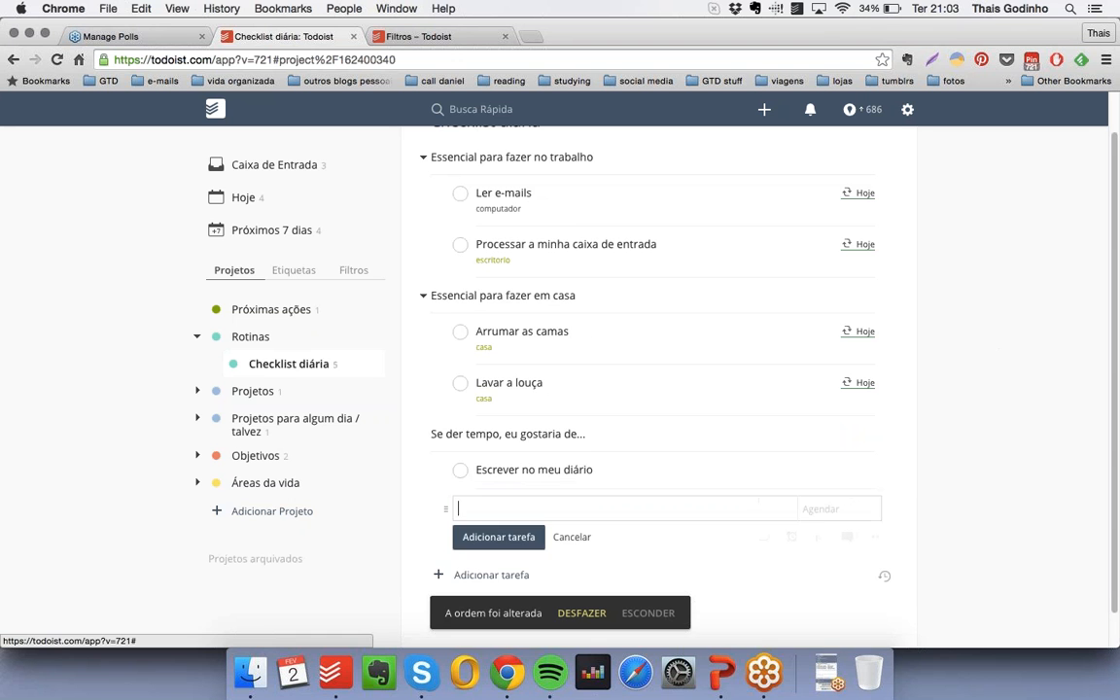
{"action": "left_click", "coordinate": [535, 469]}
{"action": "left_click", "coordinate": [459, 500]}
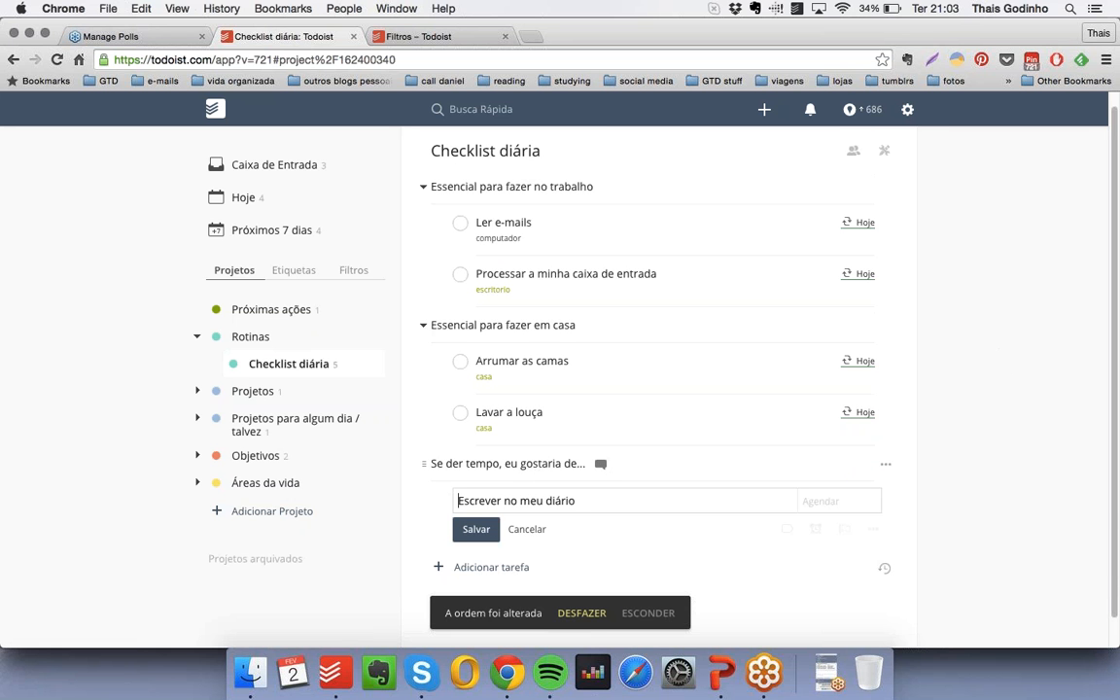
{"action": "key", "text": "Return"}
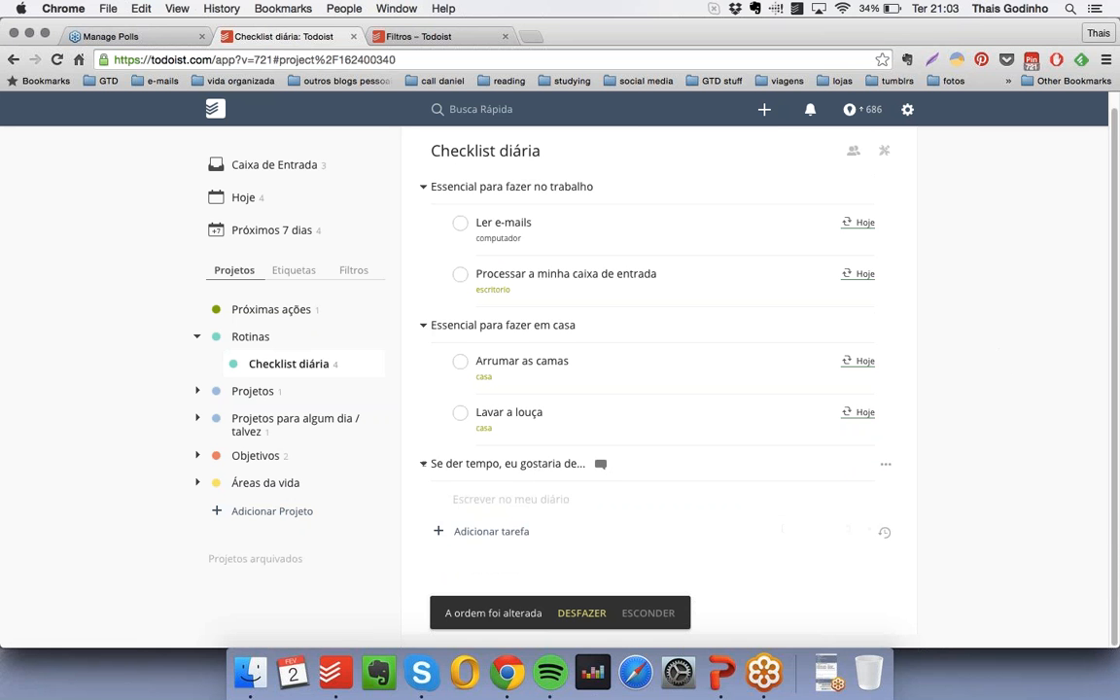
- Add the checkbox-free item "Caminhar 30 minutos" and nest it under "Se der tempo, eu gostaria de..."
{"action": "left_click", "coordinate": [501, 532]}
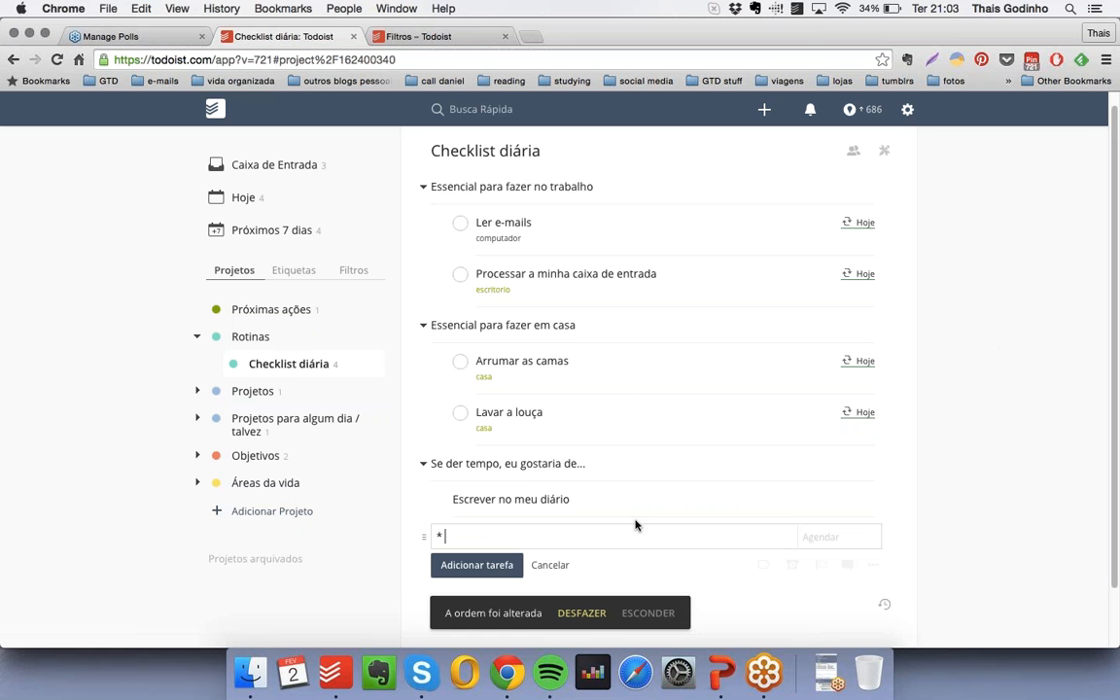
{"action": "type", "text": "* Ca"}
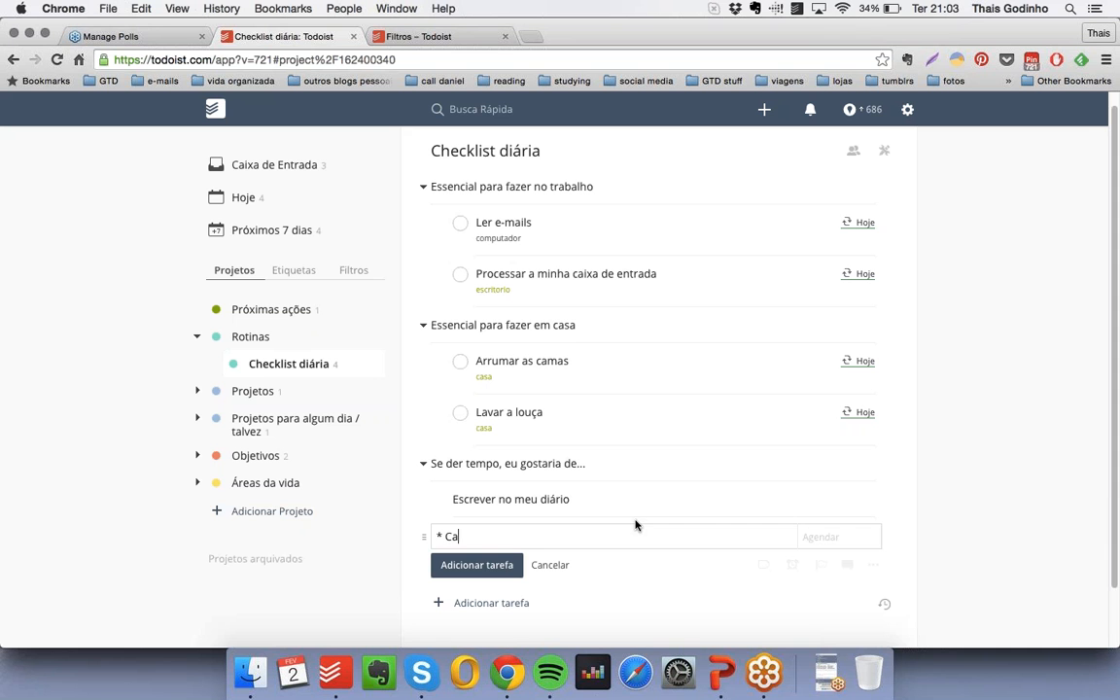
{"action": "type", "text": "minhar 30 minutos"}
{"action": "key", "text": "Return"}
{"action": "left_click_drag", "start_coordinate": [416, 538], "coordinate": [448, 534]}
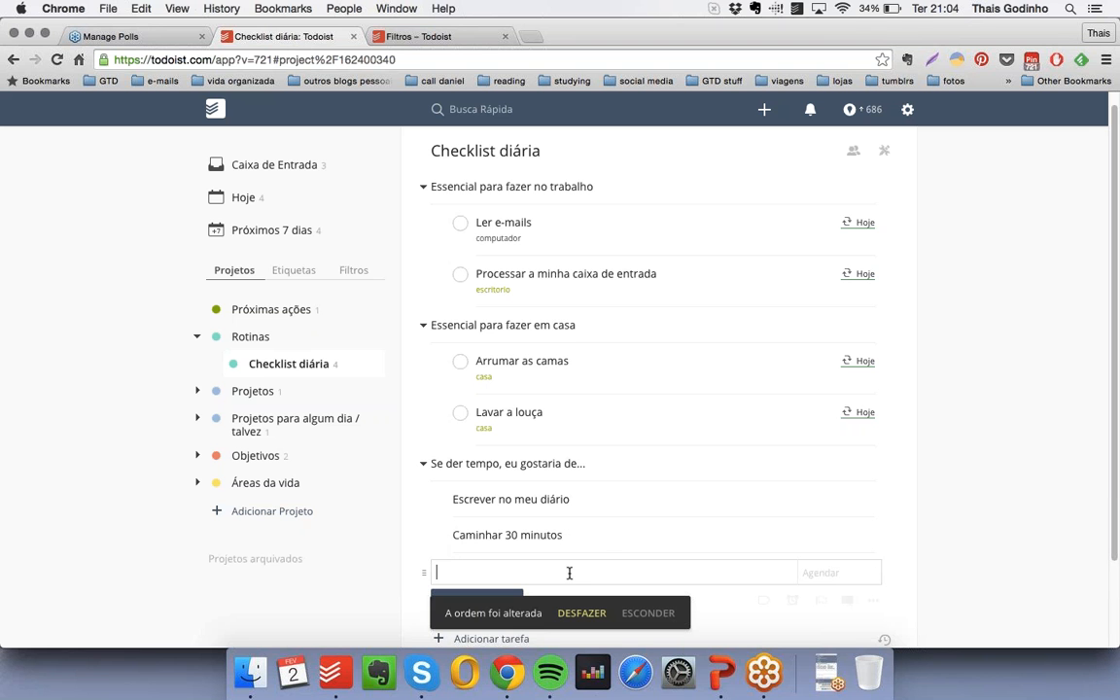
- Add the checkbox-free item "Ler meus blogs preferidos" and nest it under "Se der tempo, eu gostaria de..."
{"action": "type", "text": "* Ler meus blogs preferidos"}
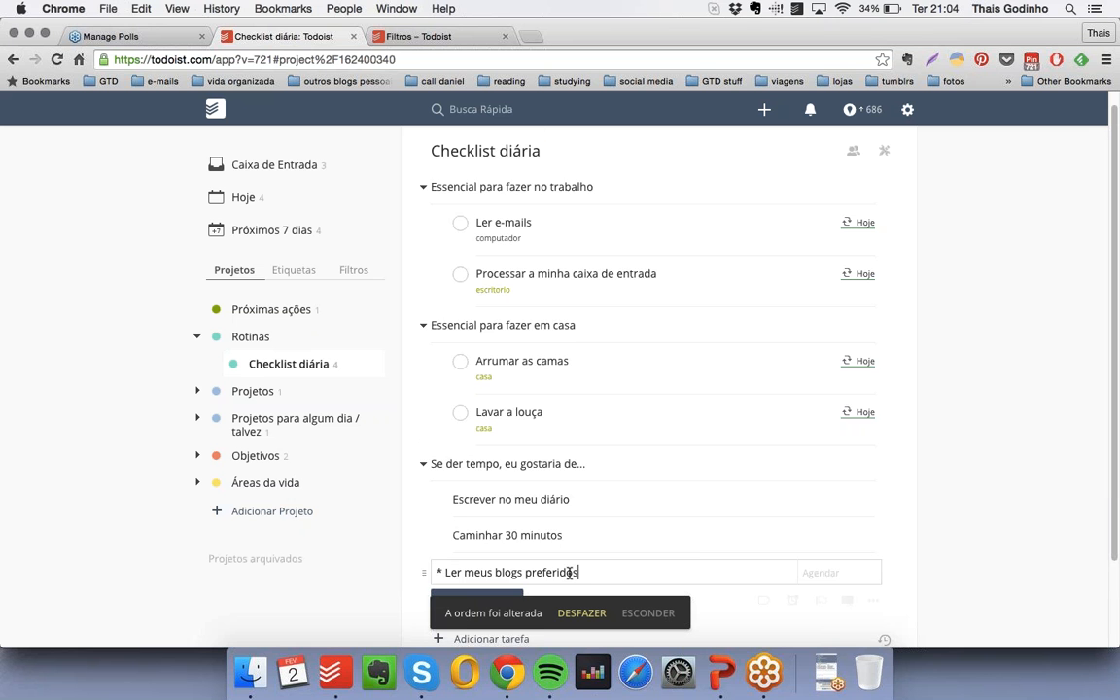
{"action": "key", "text": "Return"}
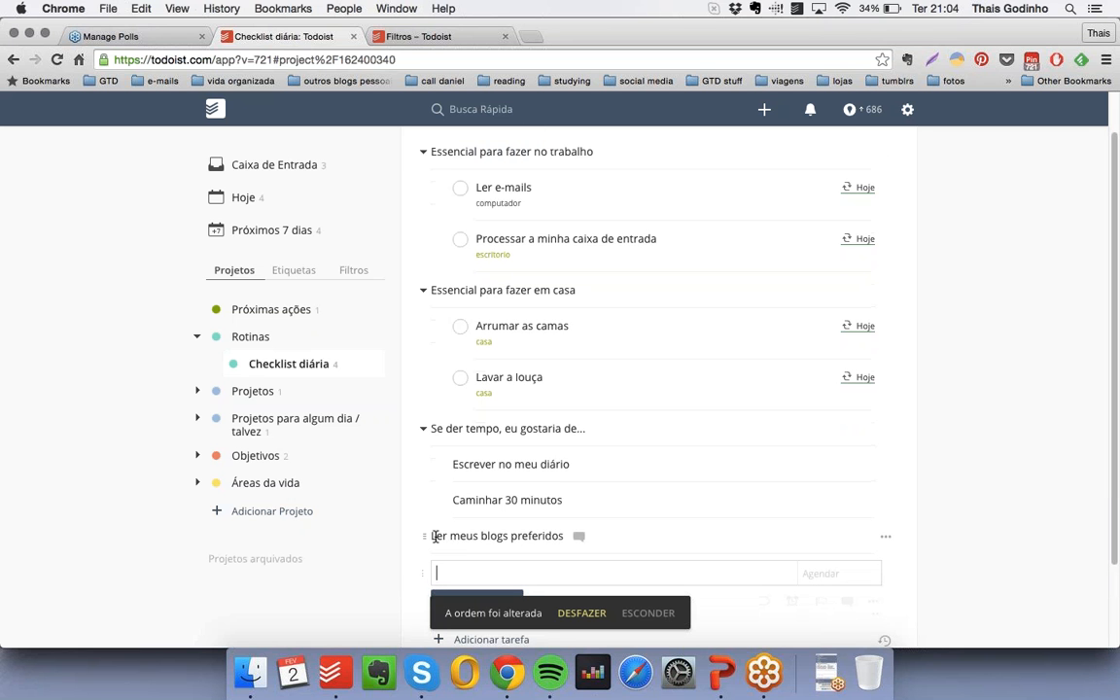
{"action": "left_click_drag", "start_coordinate": [425, 536], "coordinate": [450, 533]}
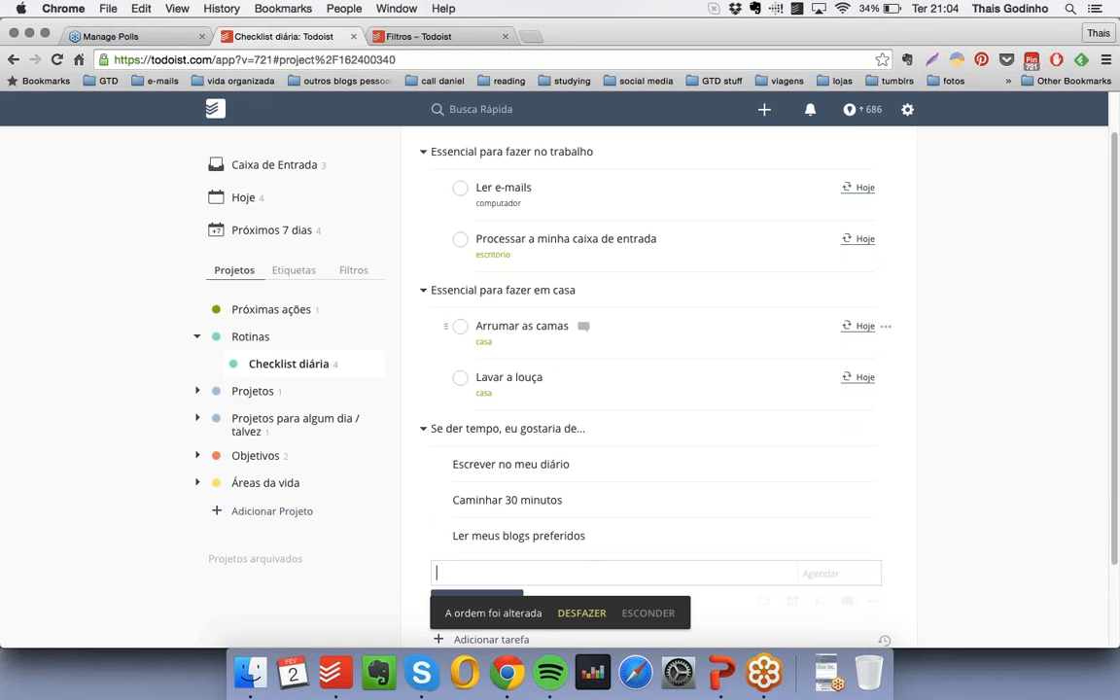
- Collapse the three heading items in "Checklist diária" to hide their nested items
{"action": "scroll", "coordinate": [720, 307], "scroll_direction": "up", "scroll_amount": 1}
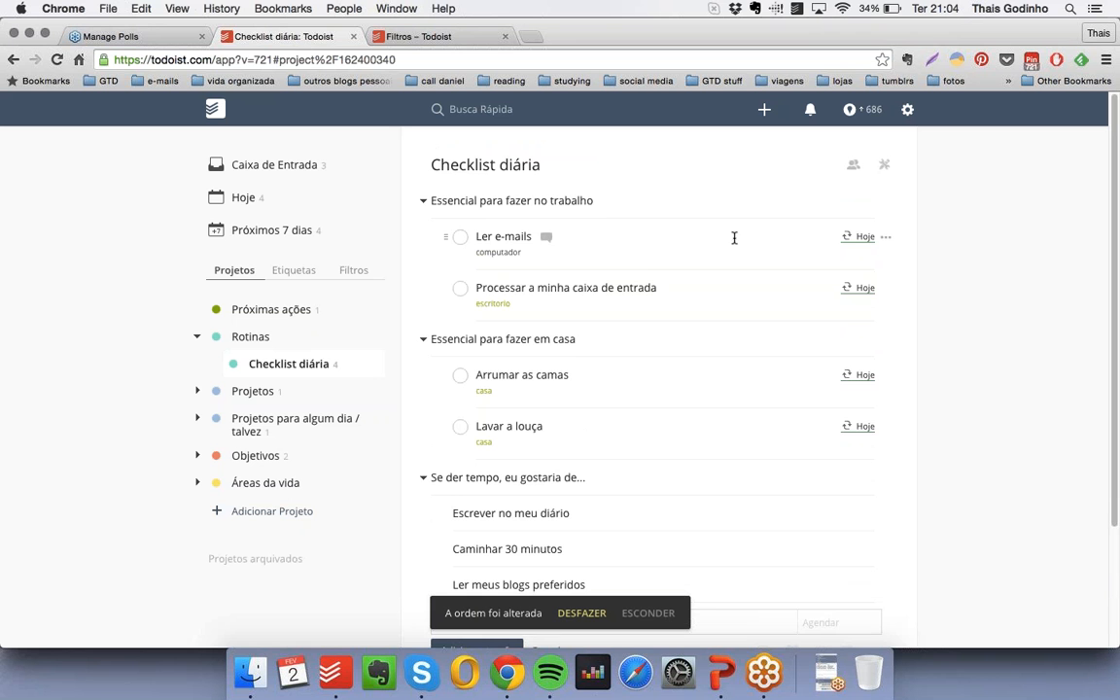
{"action": "left_click", "coordinate": [424, 200]}
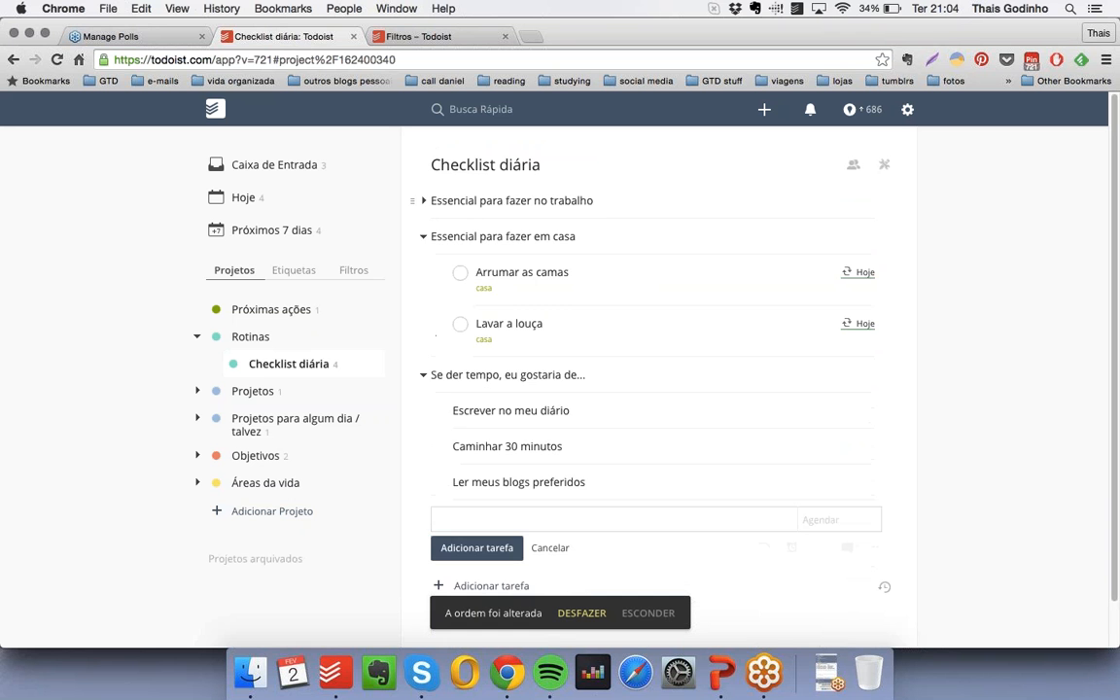
{"action": "left_click", "coordinate": [425, 237]}
{"action": "left_click", "coordinate": [424, 272]}
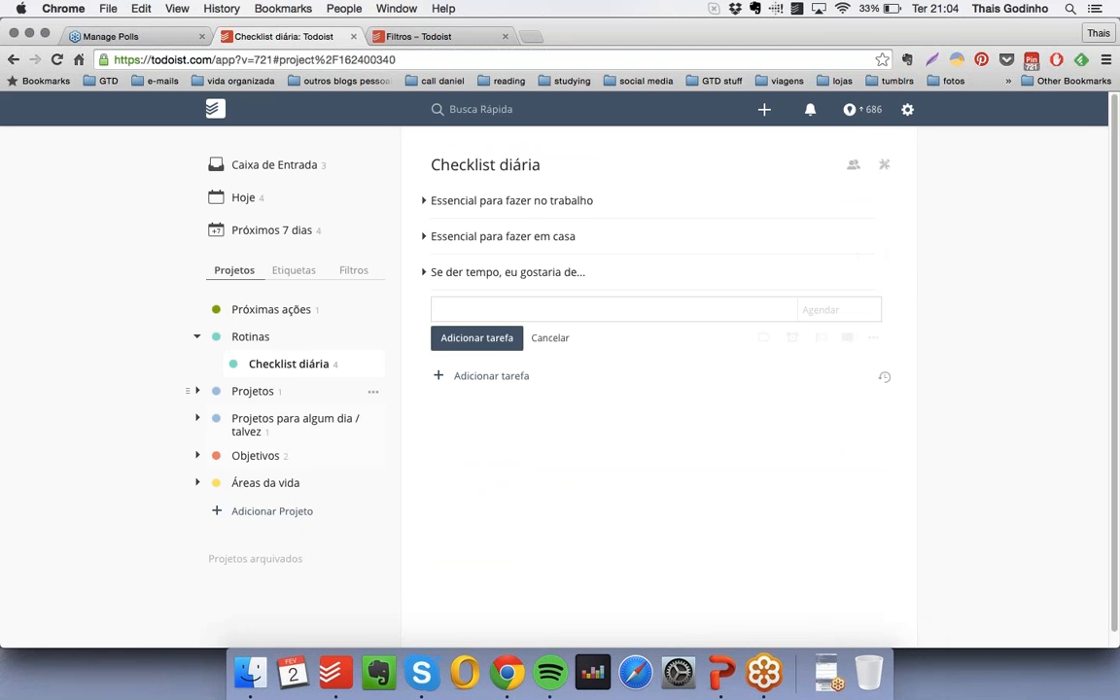
- Create the project "Checklist semanal" in the same turquoise as "Rotinas" and place it under "Rotinas" below "Checklist diária"
{"action": "left_click", "coordinate": [287, 513]}
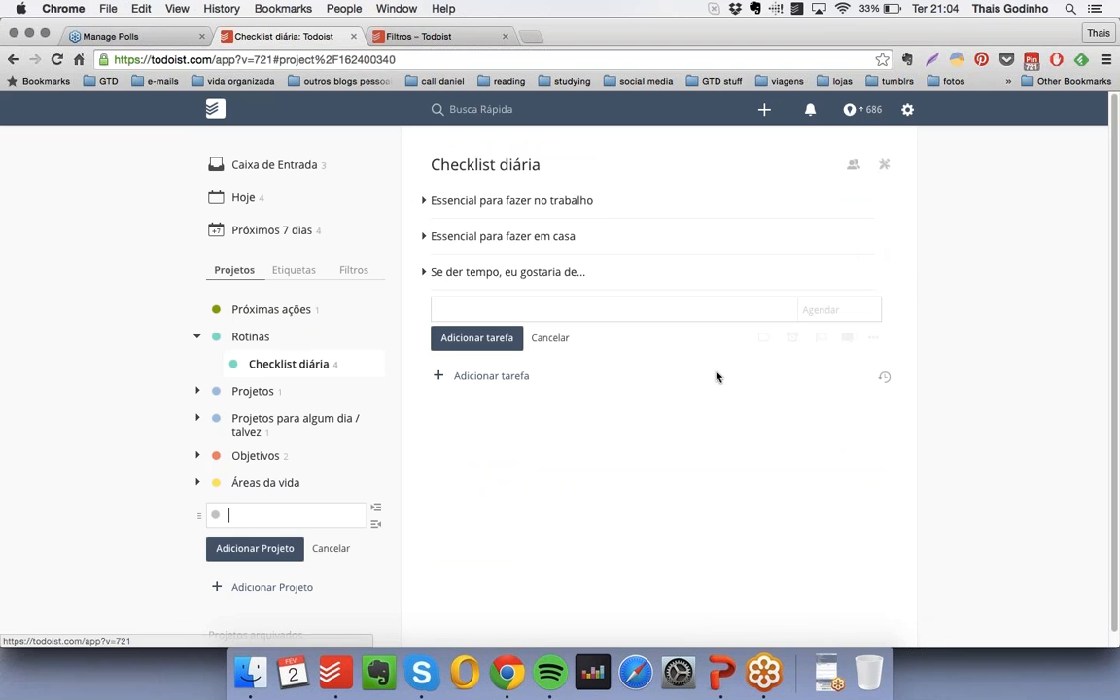
{"action": "type", "text": "Checklist "}
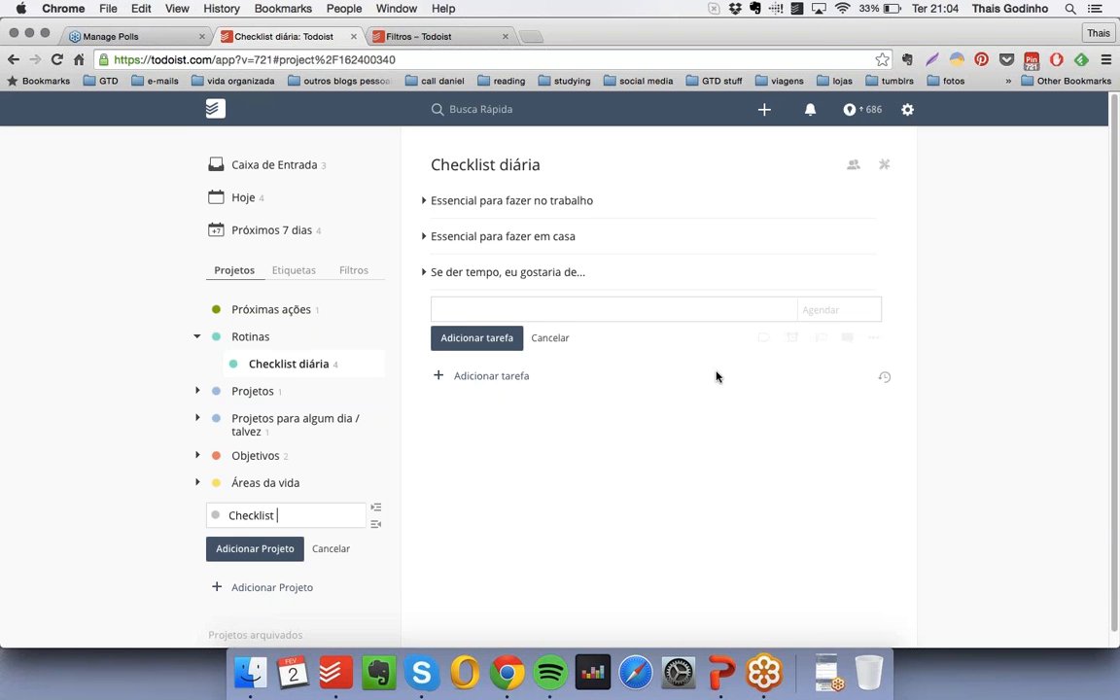
{"action": "type", "text": "semanal"}
{"action": "left_click", "coordinate": [215, 515]}
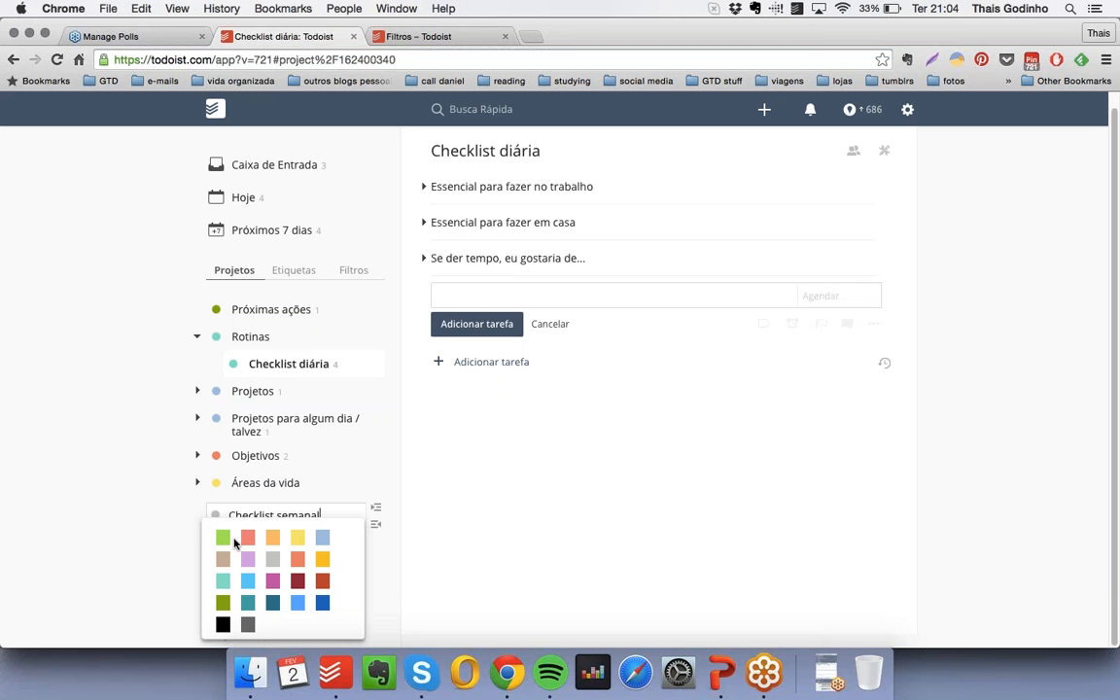
{"action": "left_click", "coordinate": [223, 580]}
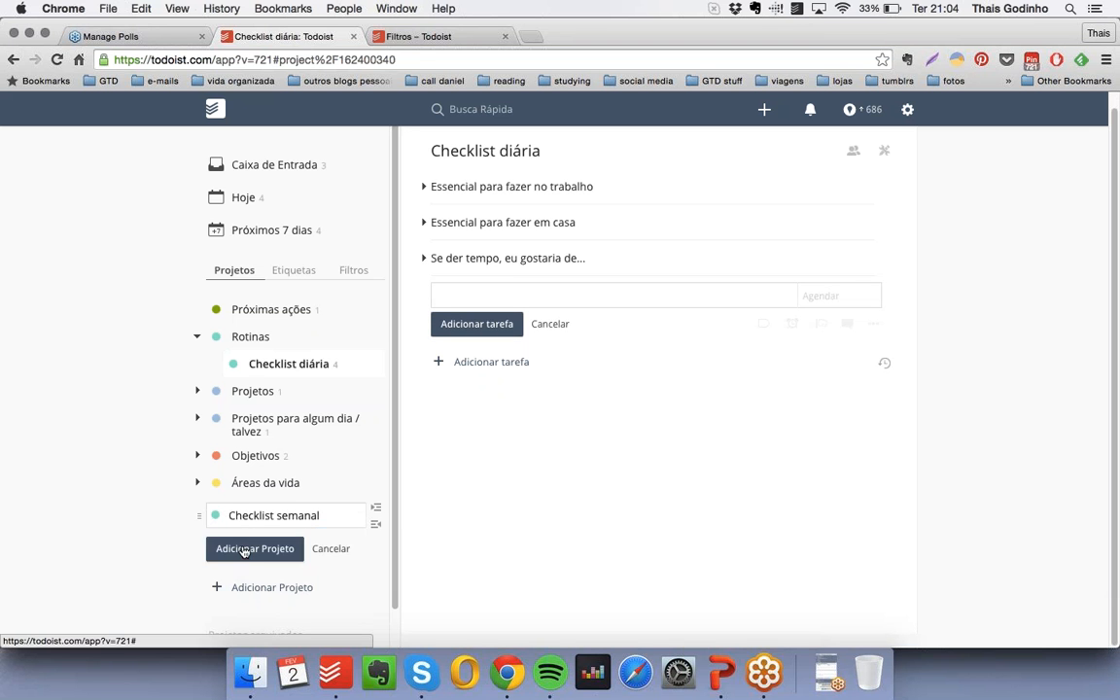
{"action": "left_click", "coordinate": [244, 549]}
{"action": "left_click_drag", "start_coordinate": [215, 511], "coordinate": [223, 389]}
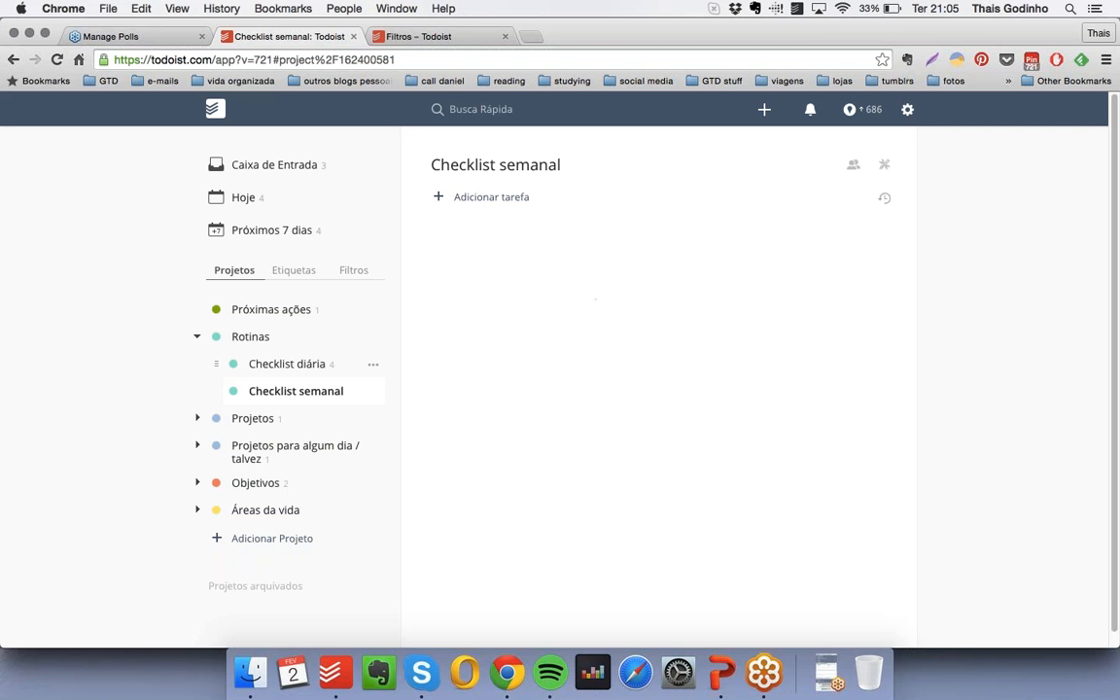
- Add the checkbox-free heading item "Para fazer toda semana em casa" to "Checklist semanal"
{"action": "left_click", "coordinate": [493, 200]}
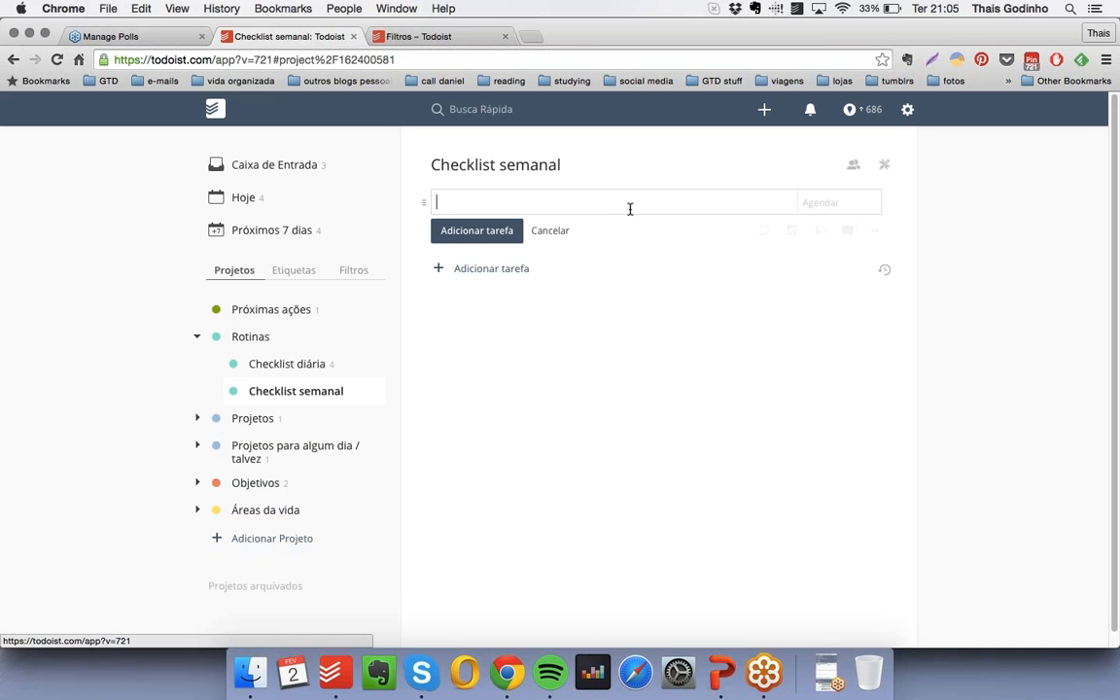
{"action": "type", "text": "*"}
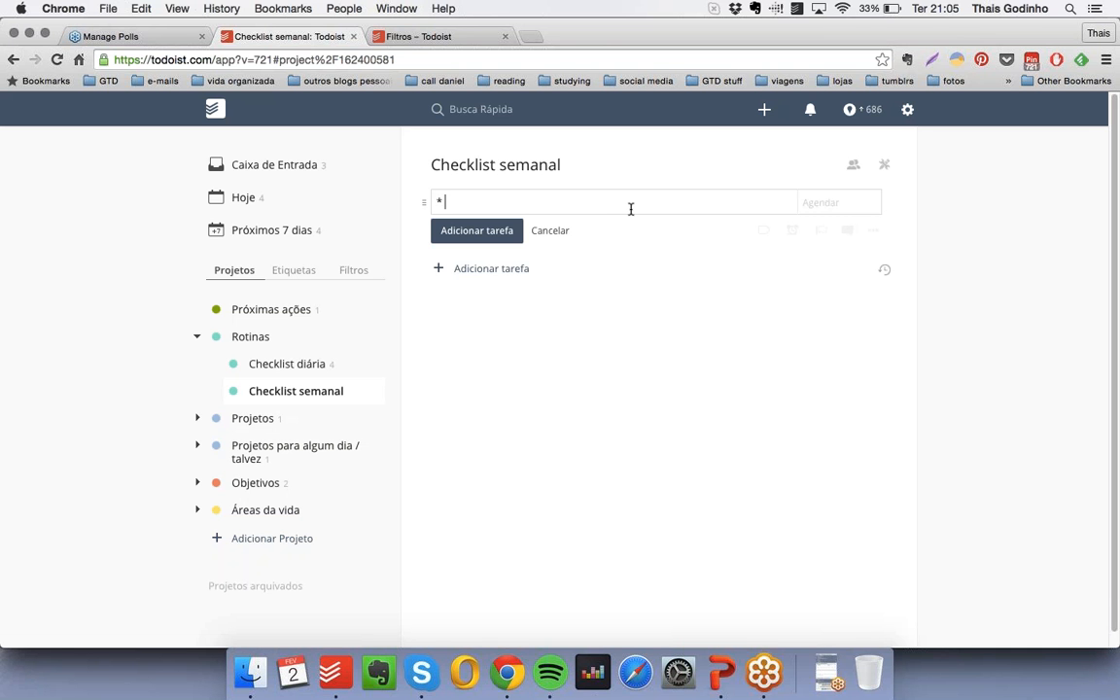
{"action": "type", "text": " Para fazer toda semana em casa"}
{"action": "key", "text": "Return"}
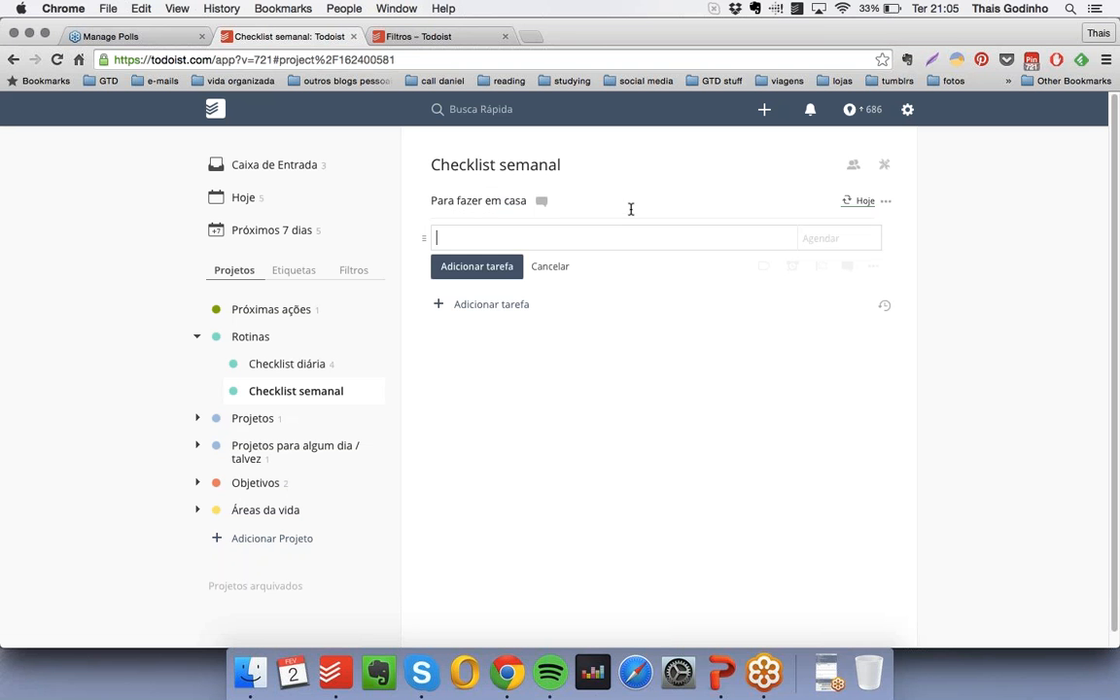
- Restore "toda semana" as plain text in the heading "Para fazer toda semana em casa" and clear its recurring date
{"action": "left_click", "coordinate": [564, 201]}
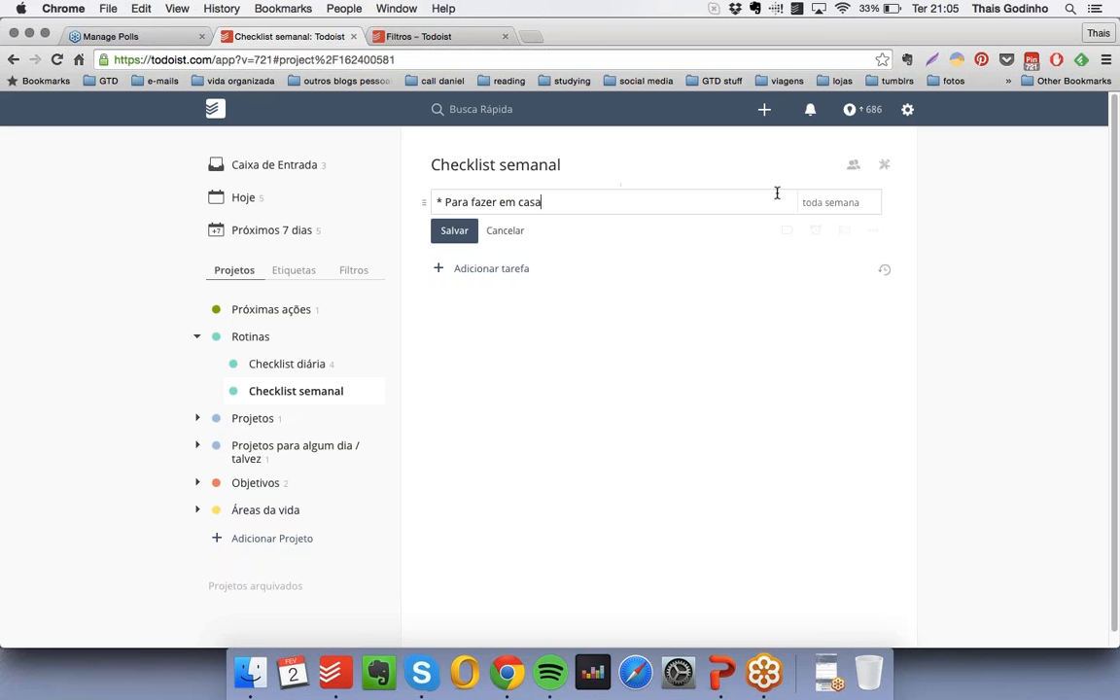
{"action": "left_click", "coordinate": [498, 202]}
{"action": "type", "text": "toda semana"}
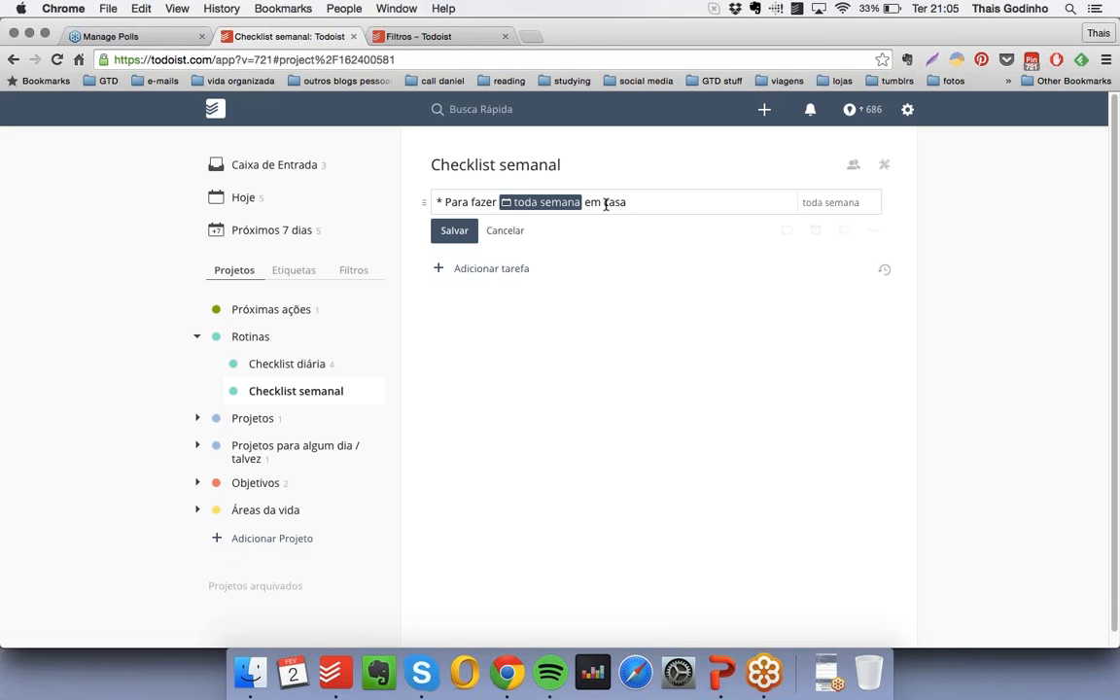
{"action": "left_click", "coordinate": [528, 205]}
{"action": "left_click", "coordinate": [866, 203]}
{"action": "left_click_drag", "start_coordinate": [801, 200], "coordinate": [859, 201]}
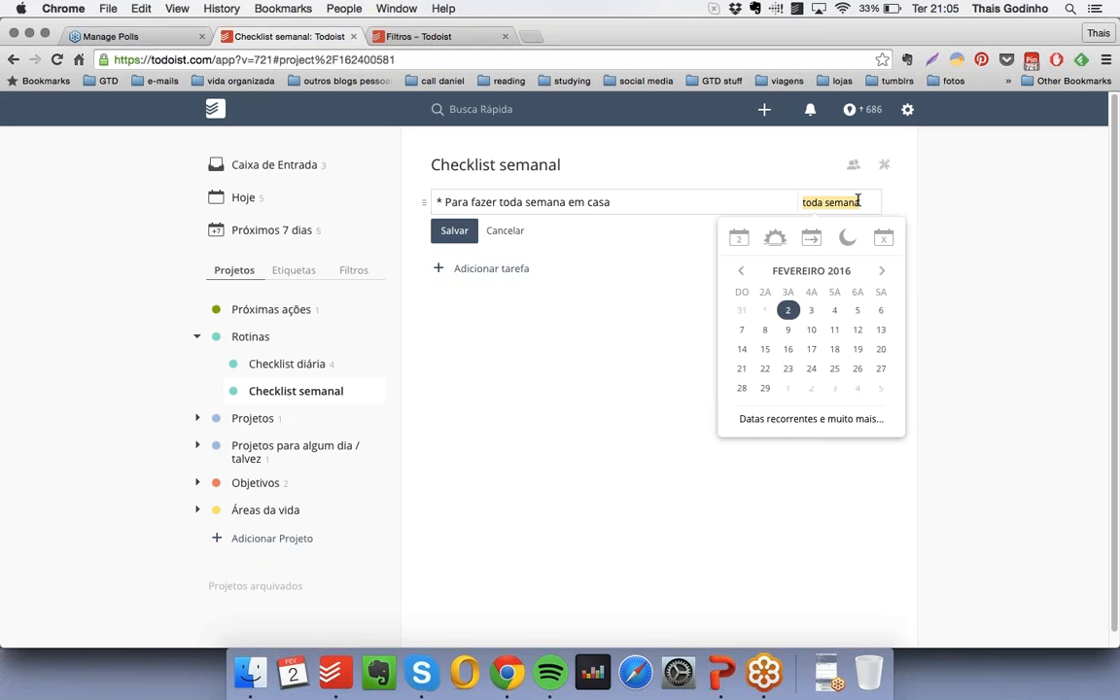
{"action": "key", "text": "BackSpace"}
{"action": "left_click", "coordinate": [686, 202]}
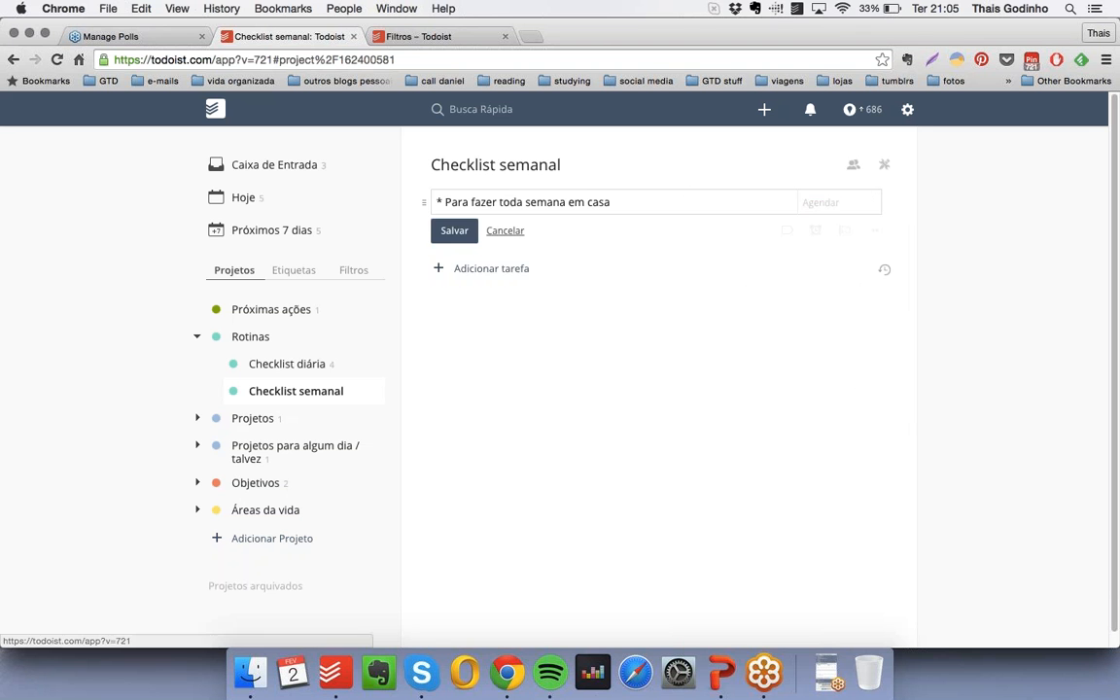
{"action": "key", "text": "Return"}
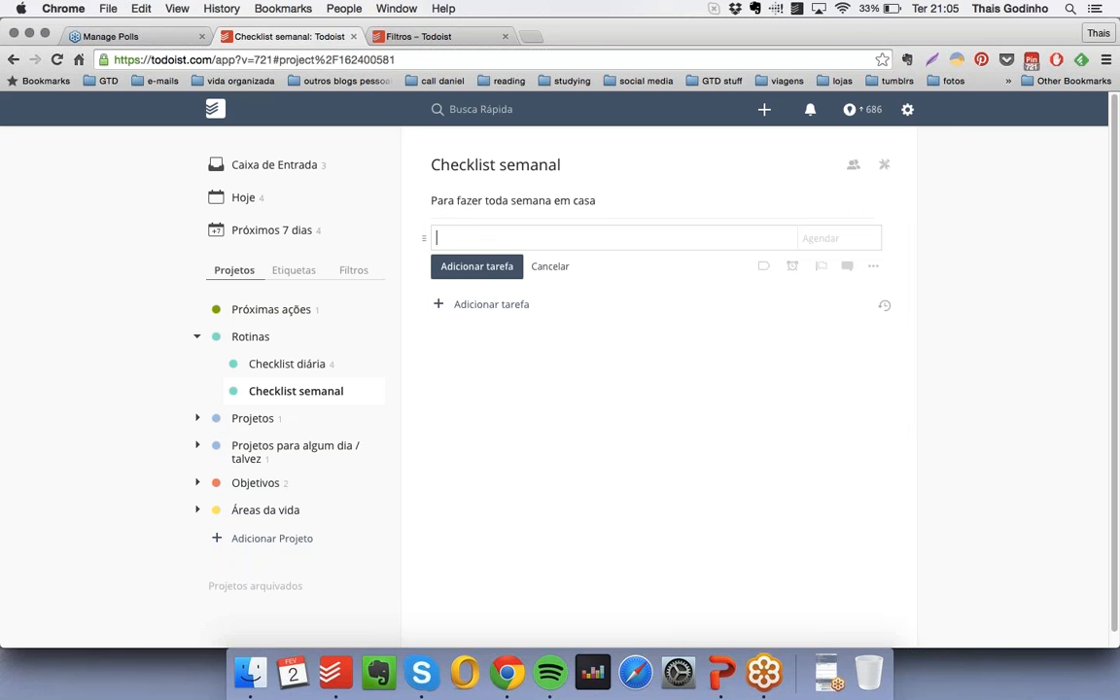
- Add the task "Limpar a geladeira" with the date "todo sábado" and label "casa", nested under "Para fazer toda semana em casa"
{"action": "type", "text": "Limpar a geladeira"}
{"action": "left_click", "coordinate": [841, 238]}
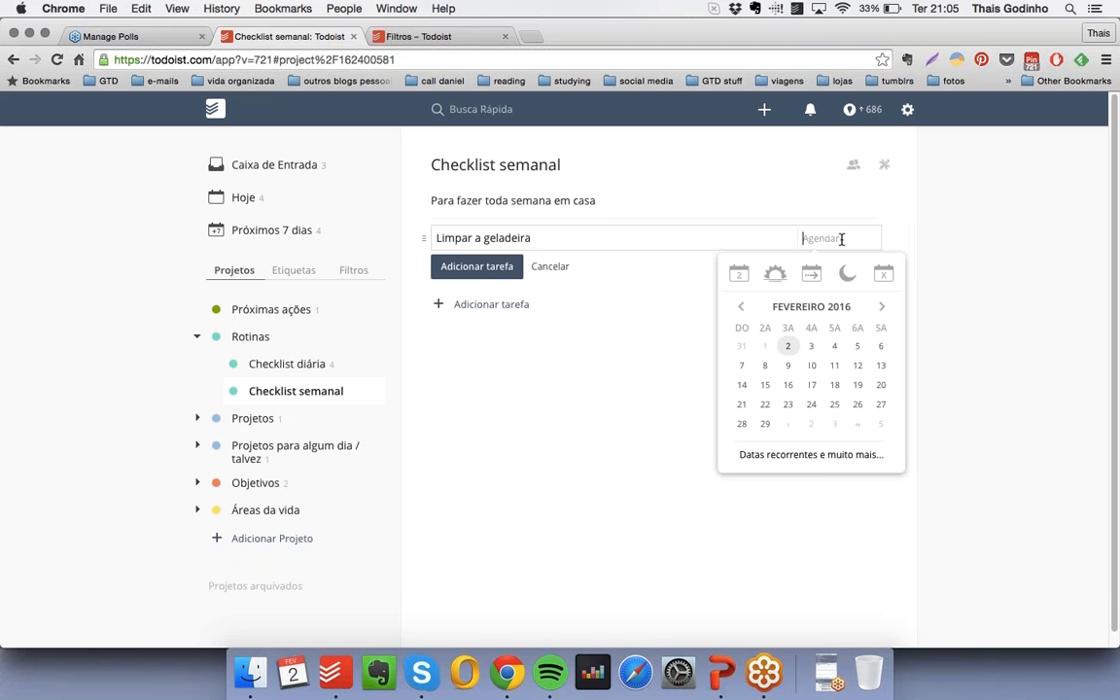
{"action": "type", "text": "todo sábado"}
{"action": "left_click", "coordinate": [758, 242]}
{"action": "type", "text": "@"}
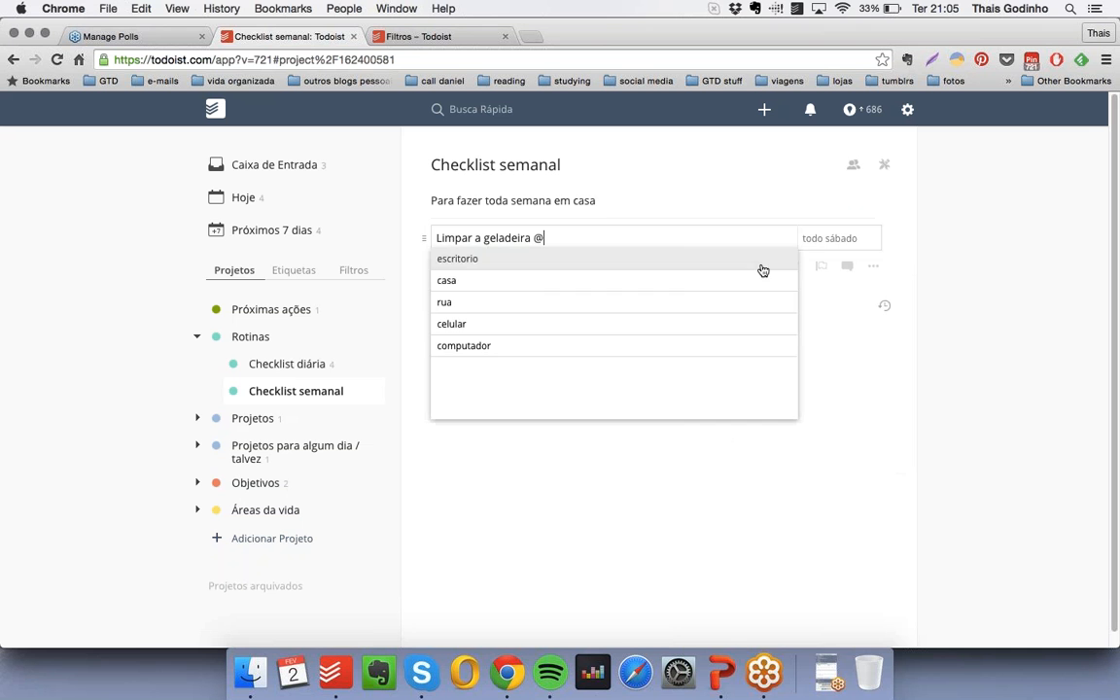
{"action": "left_click", "coordinate": [640, 282]}
{"action": "left_click", "coordinate": [476, 265]}
{"action": "left_click_drag", "start_coordinate": [424, 237], "coordinate": [448, 238]}
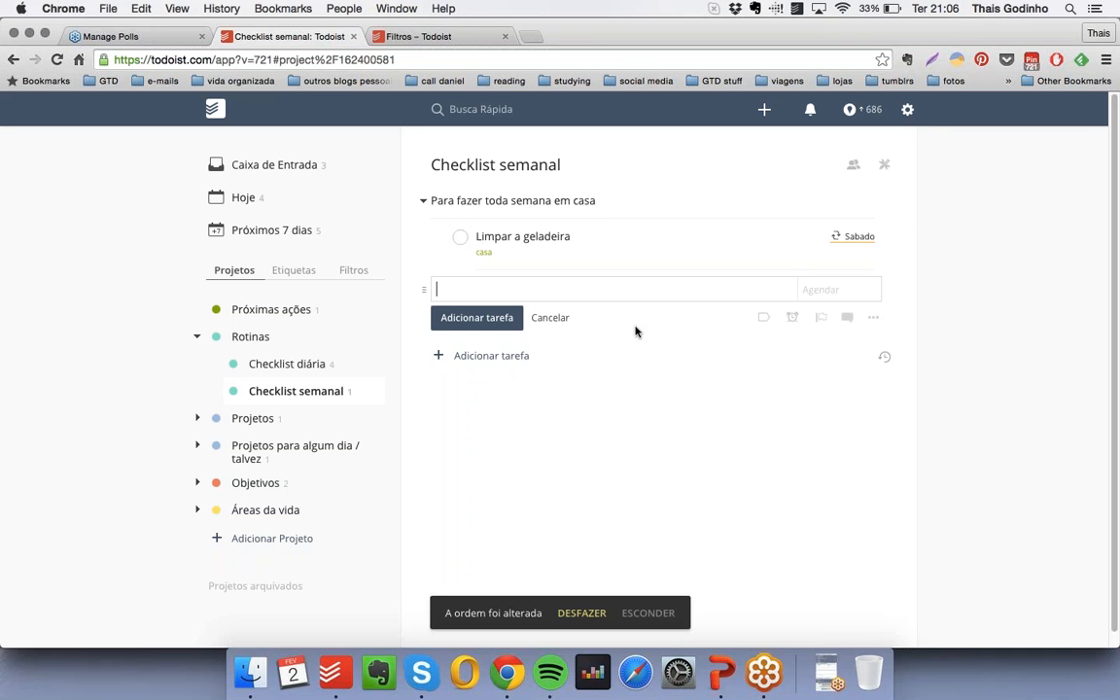
- Add the task "Limpar o fogão" with label "casa" and the date "toda semana", nested under the same weekly home heading
{"action": "mouse_move", "coordinate": [860, 236]}
{"action": "type", "text": "Limpar o fogão"}
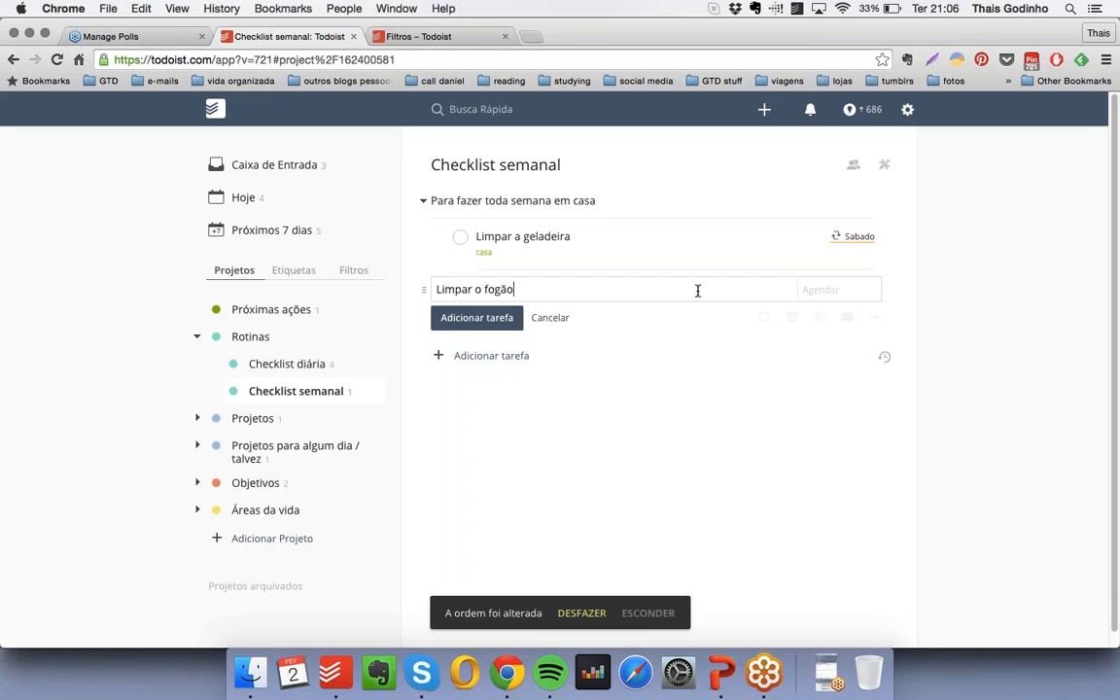
{"action": "left_click", "coordinate": [763, 318]}
{"action": "left_click", "coordinate": [603, 336]}
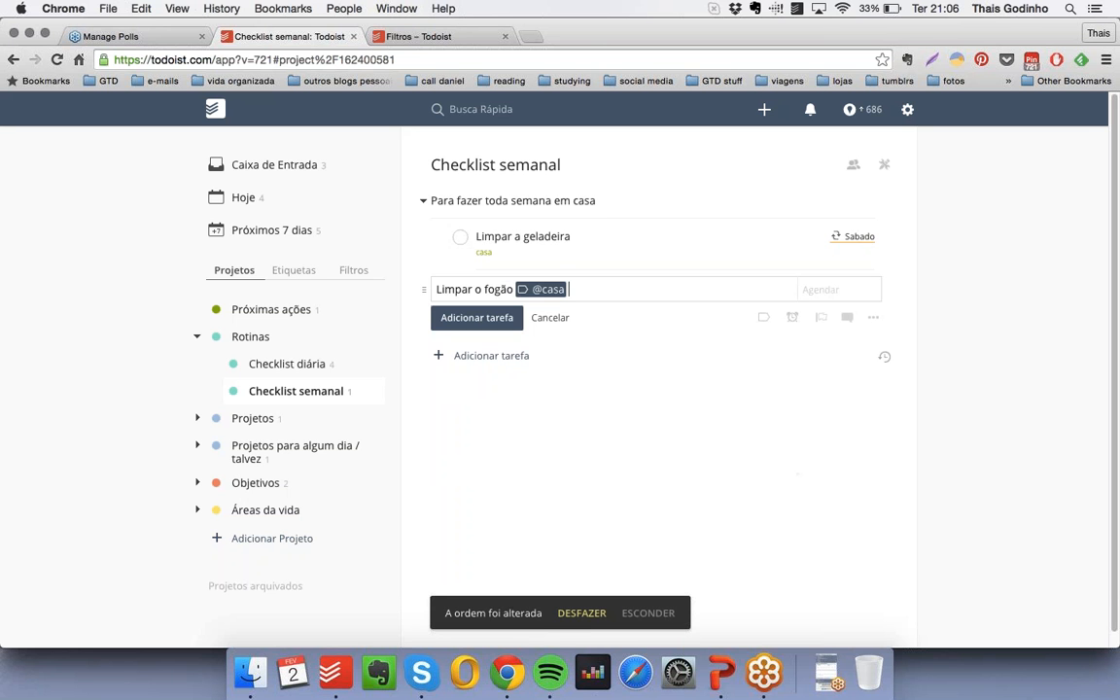
{"action": "left_click_drag", "start_coordinate": [424, 289], "coordinate": [457, 289]}
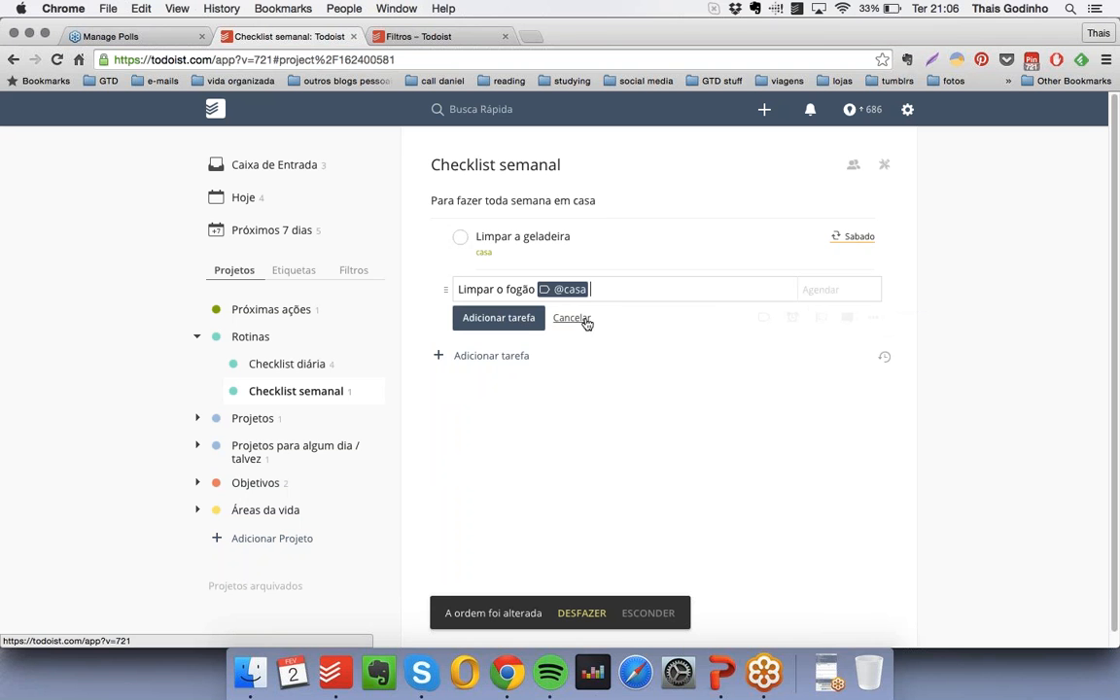
{"action": "left_click", "coordinate": [849, 286]}
{"action": "type", "text": "toda "}
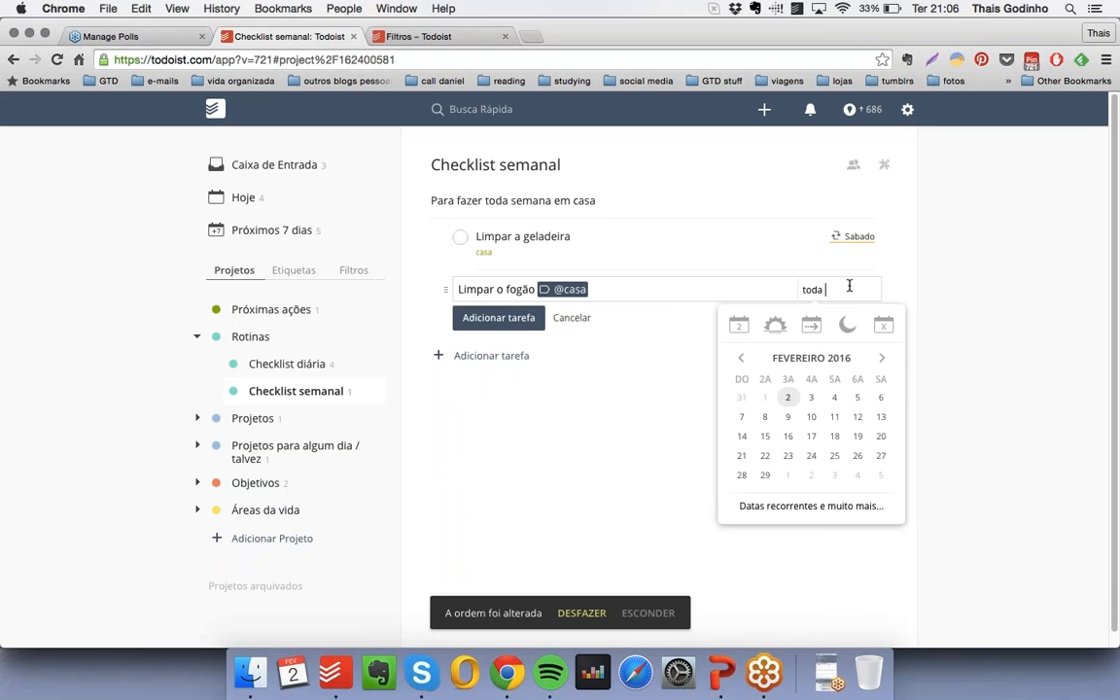
{"action": "type", "text": "semana"}
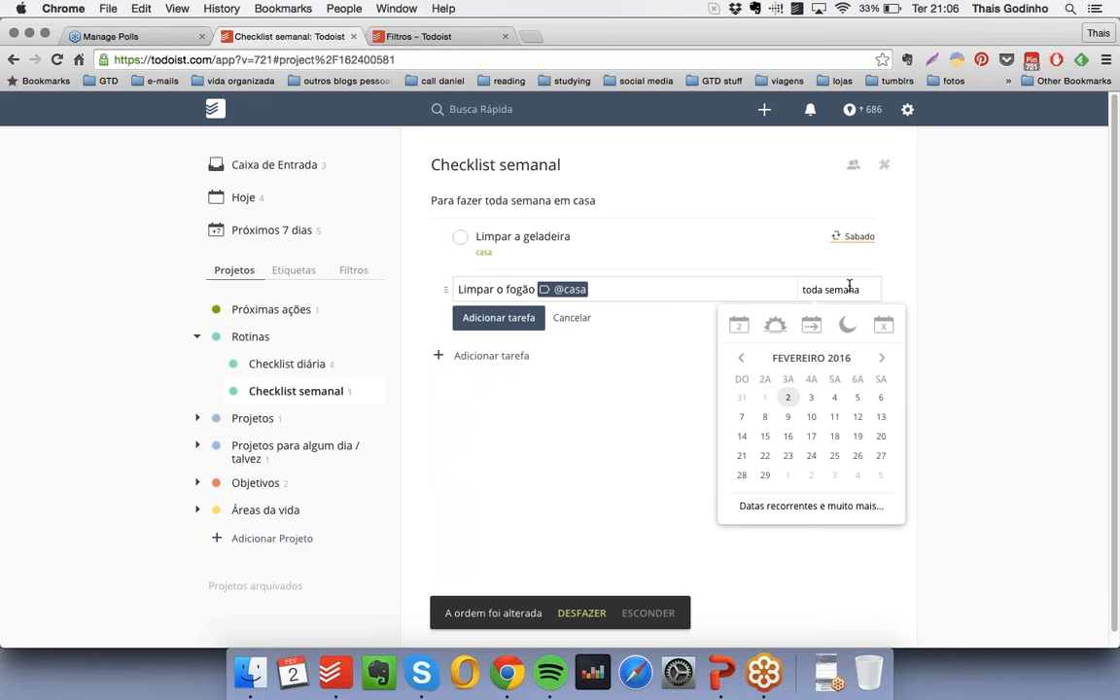
{"action": "left_click", "coordinate": [515, 322]}
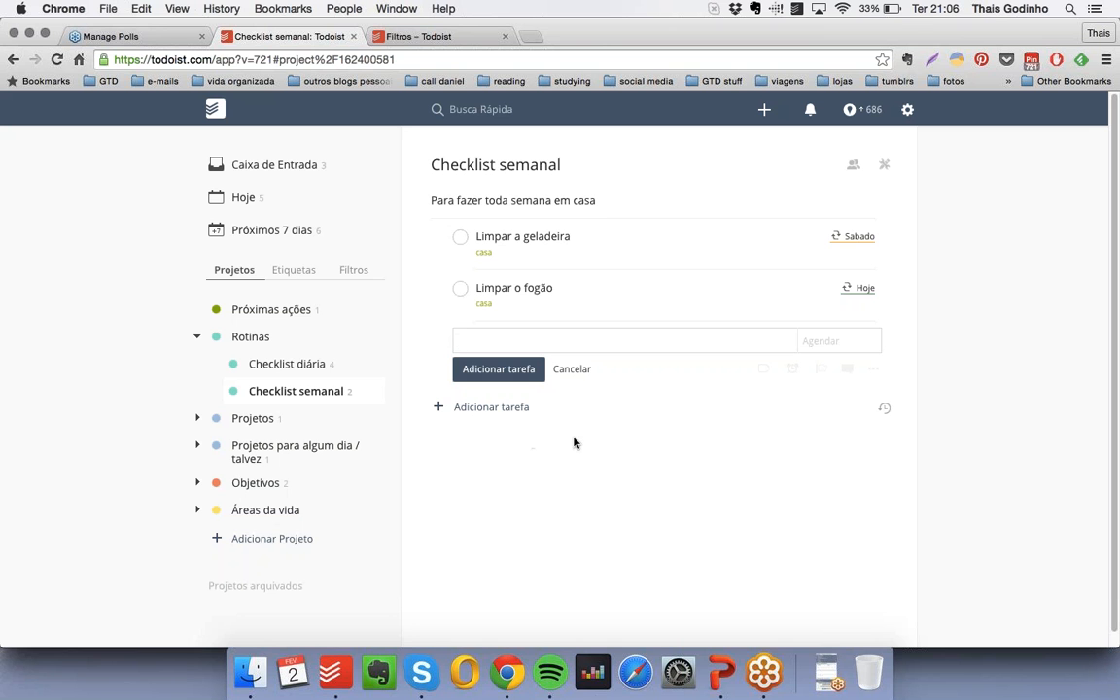
- Create the turquoise project "Listas detalhadas de limpeza" and place it under "Rotinas" below "Checklist semanal"
{"action": "left_click", "coordinate": [291, 540]}
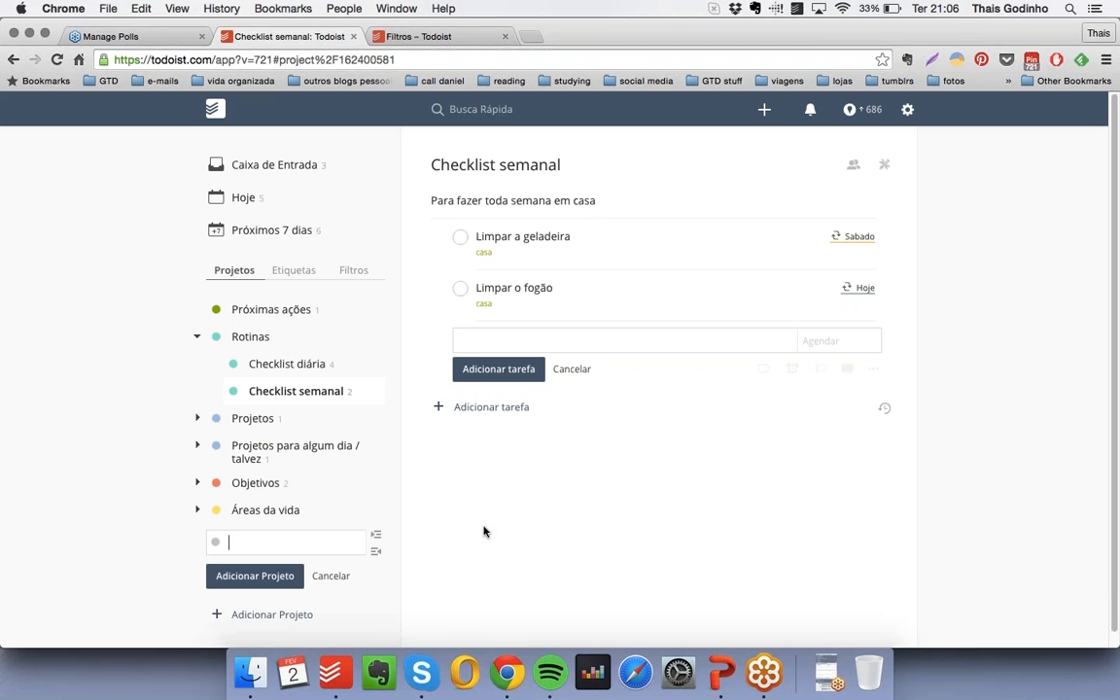
{"action": "type", "text": "Listas detalhadas de limpeza"}
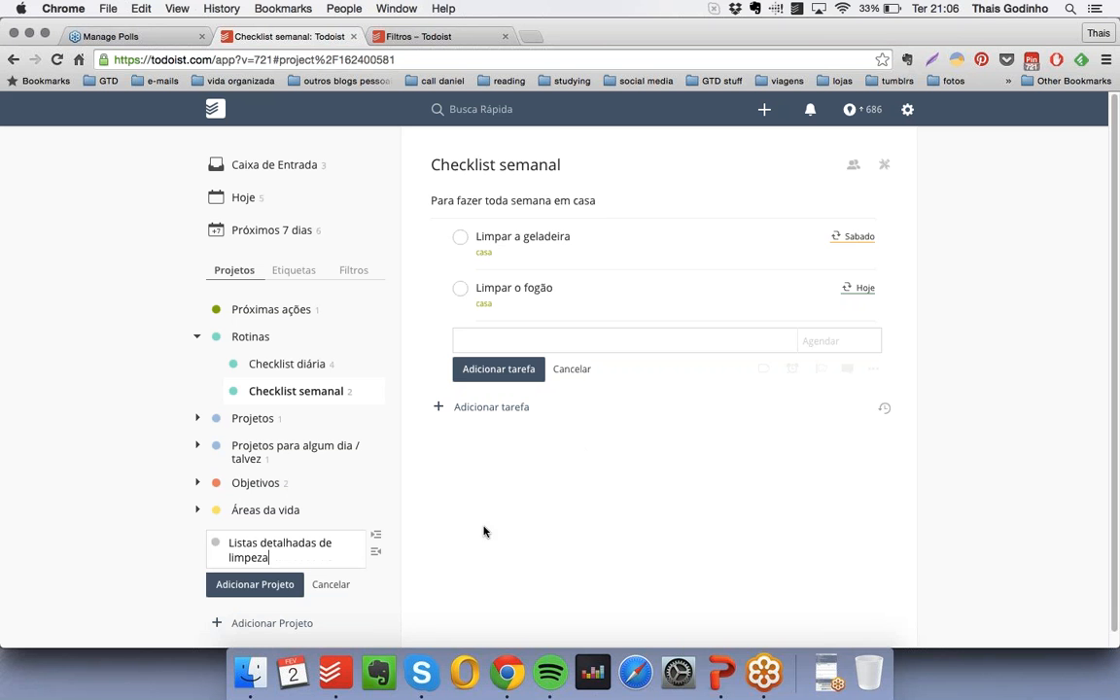
{"action": "left_click", "coordinate": [215, 543]}
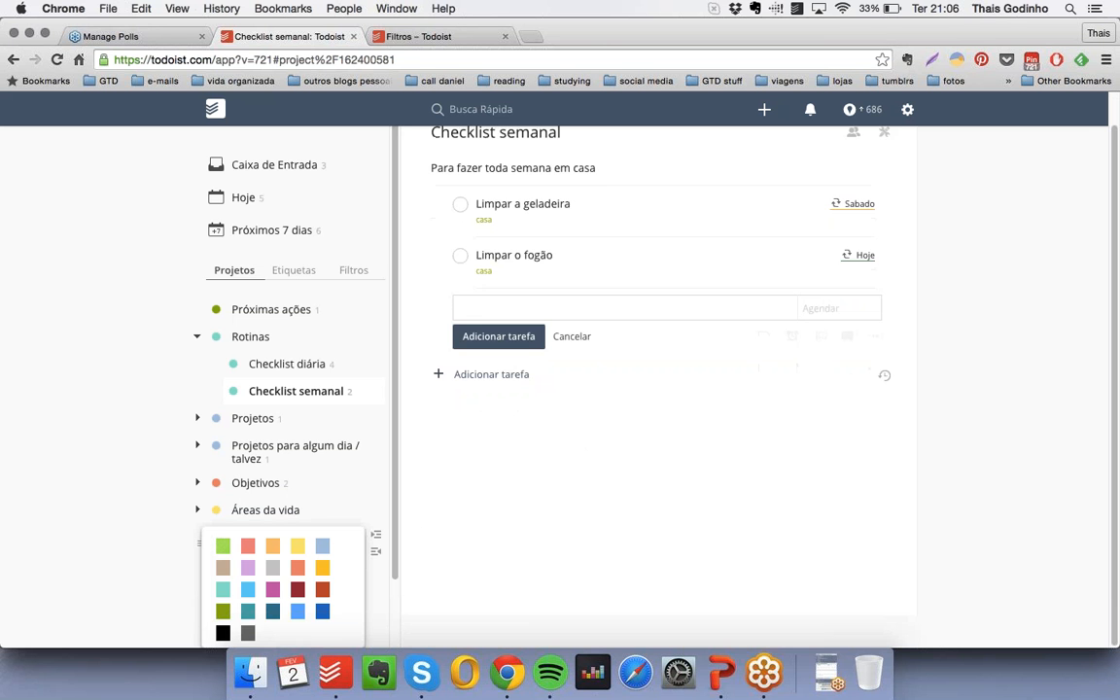
{"action": "left_click", "coordinate": [225, 590]}
{"action": "left_click", "coordinate": [225, 587]}
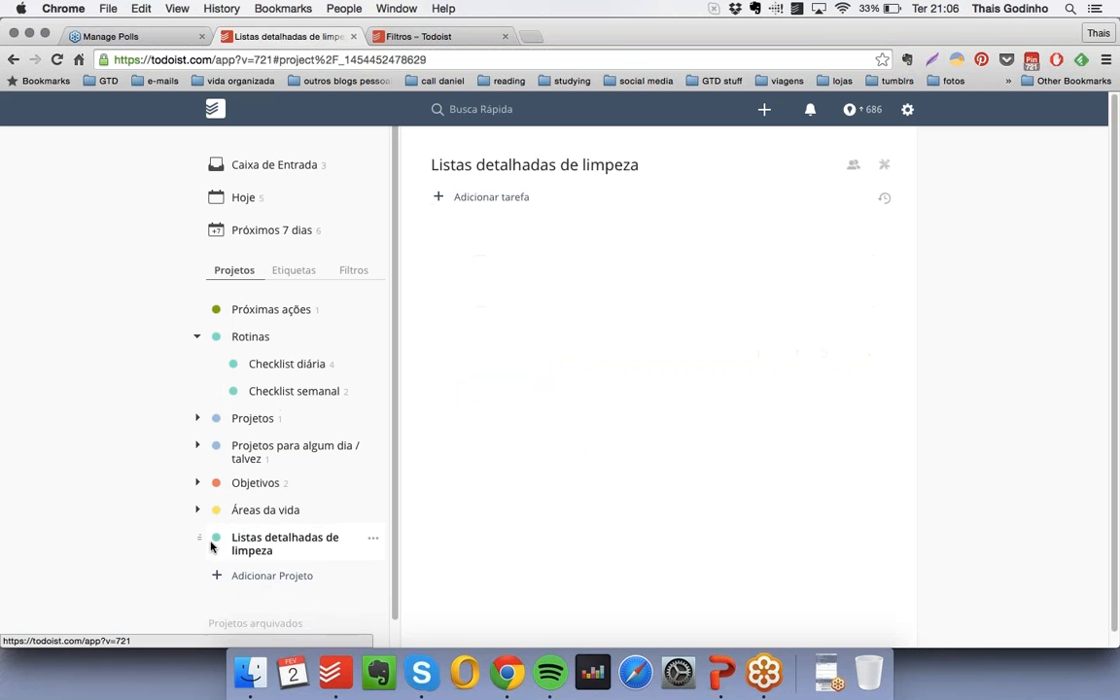
{"action": "left_click_drag", "start_coordinate": [212, 546], "coordinate": [223, 418]}
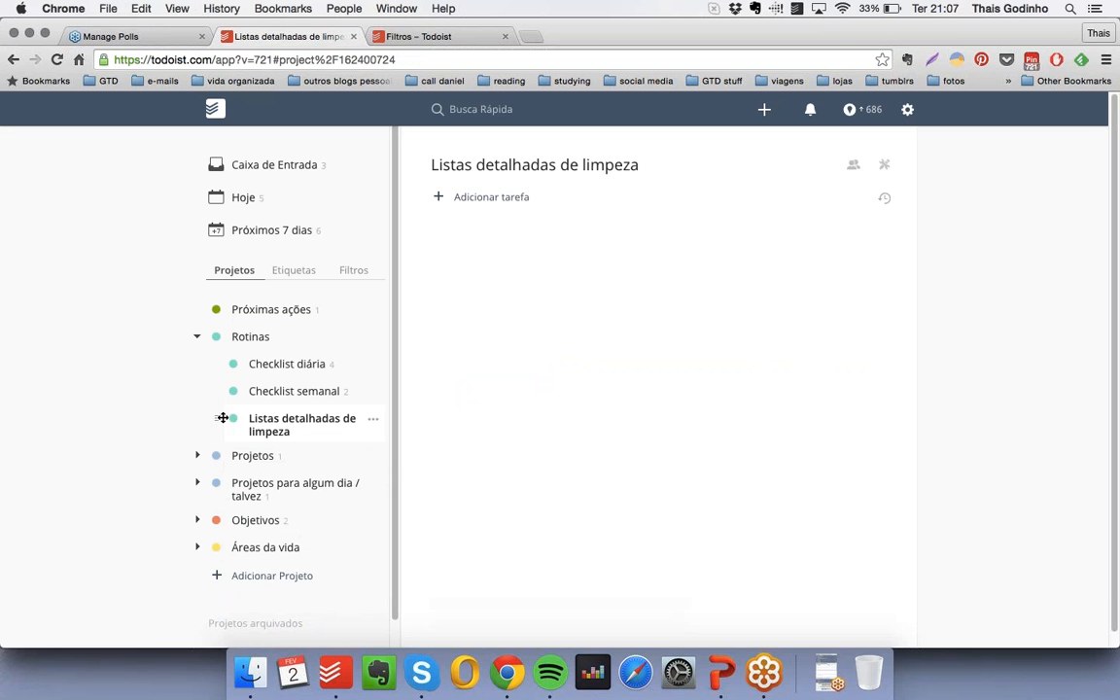
- Add the checkbox-free heading "Cozinha" to "Listas detalhadas de limpeza" and nest the checkbox-free item "Varrer o piso" under it
{"action": "left_click", "coordinate": [481, 197]}
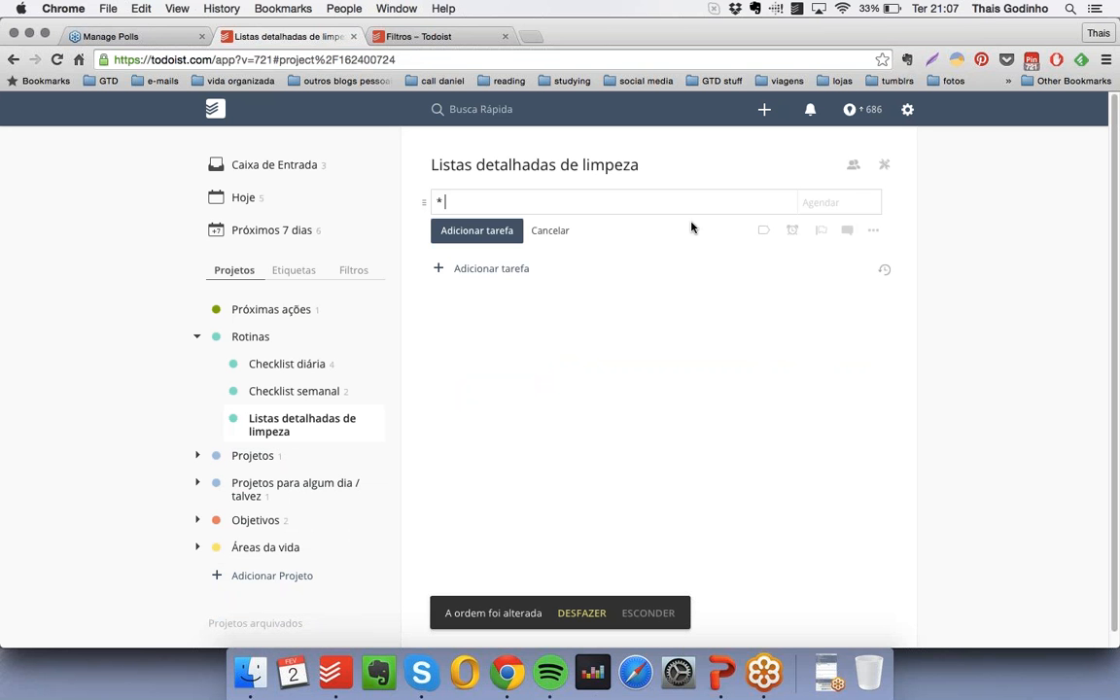
{"action": "type", "text": "* Cozinha"}
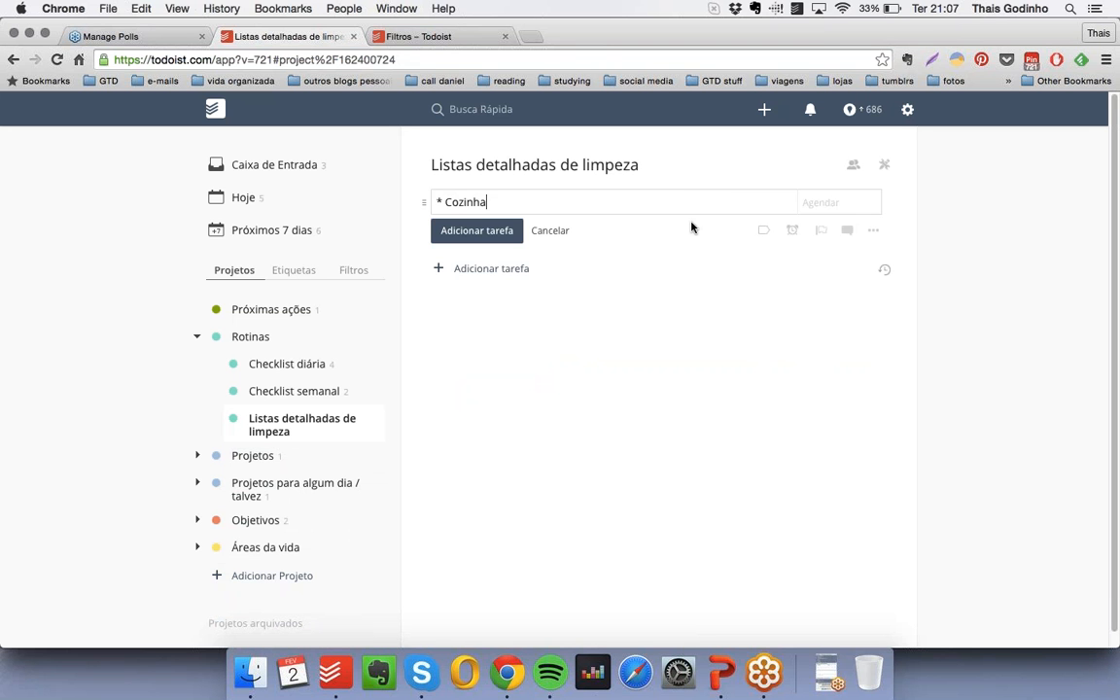
{"action": "key", "text": "Return"}
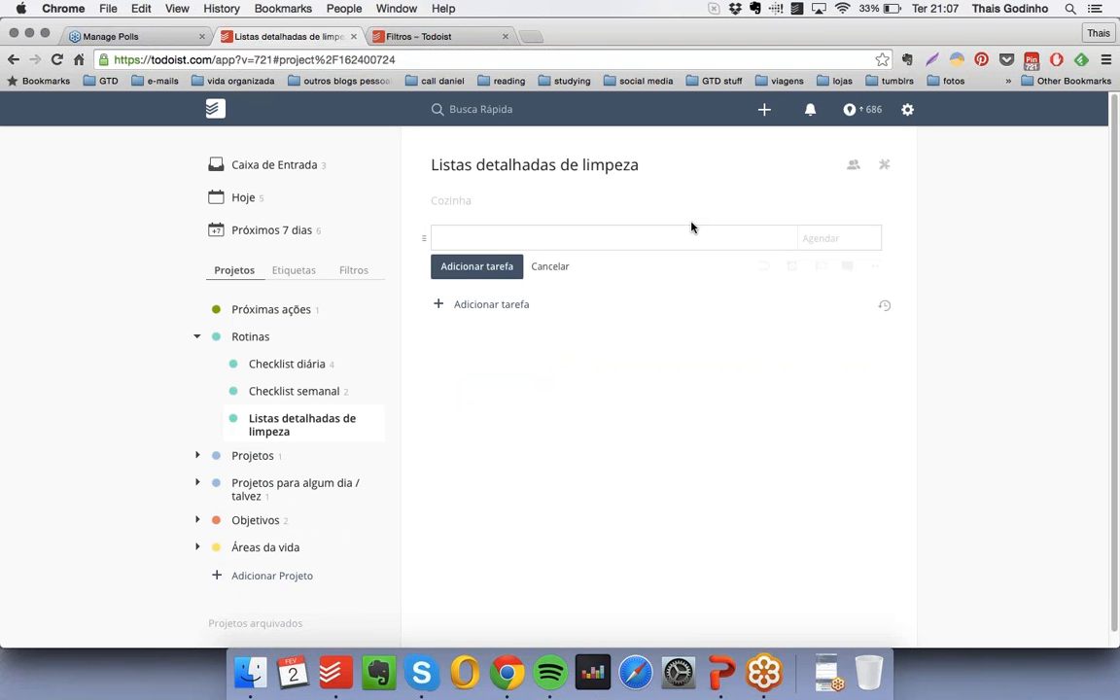
{"action": "type", "text": "* Varrer o piso"}
{"action": "key", "text": "Return"}
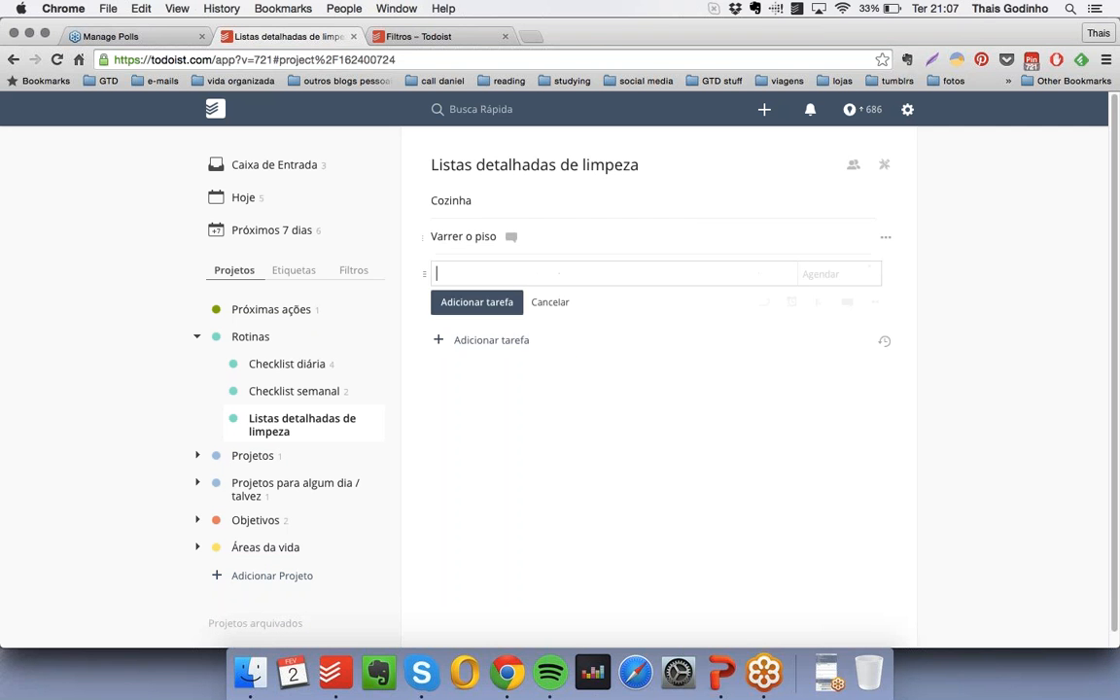
{"action": "left_click_drag", "start_coordinate": [429, 237], "coordinate": [457, 237]}
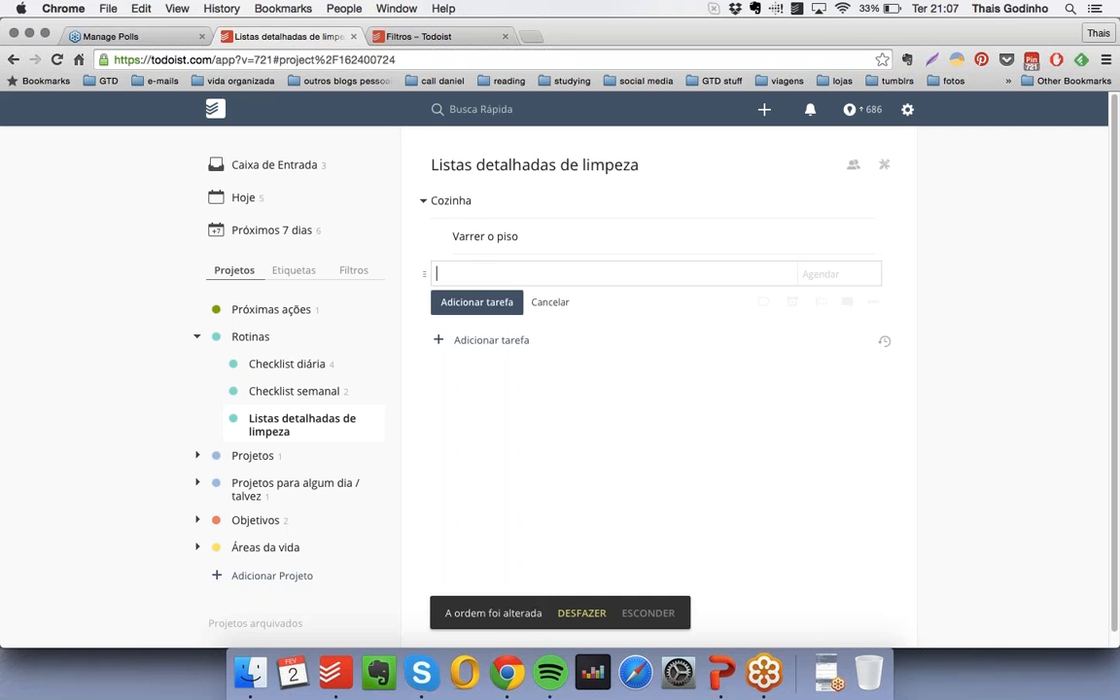
- Add the checkbox-free item "Limpar o forno" nested under "Cozinha" and collapse that heading
{"action": "type", "text": "* Limpar o forno"}
{"action": "key", "text": "Return"}
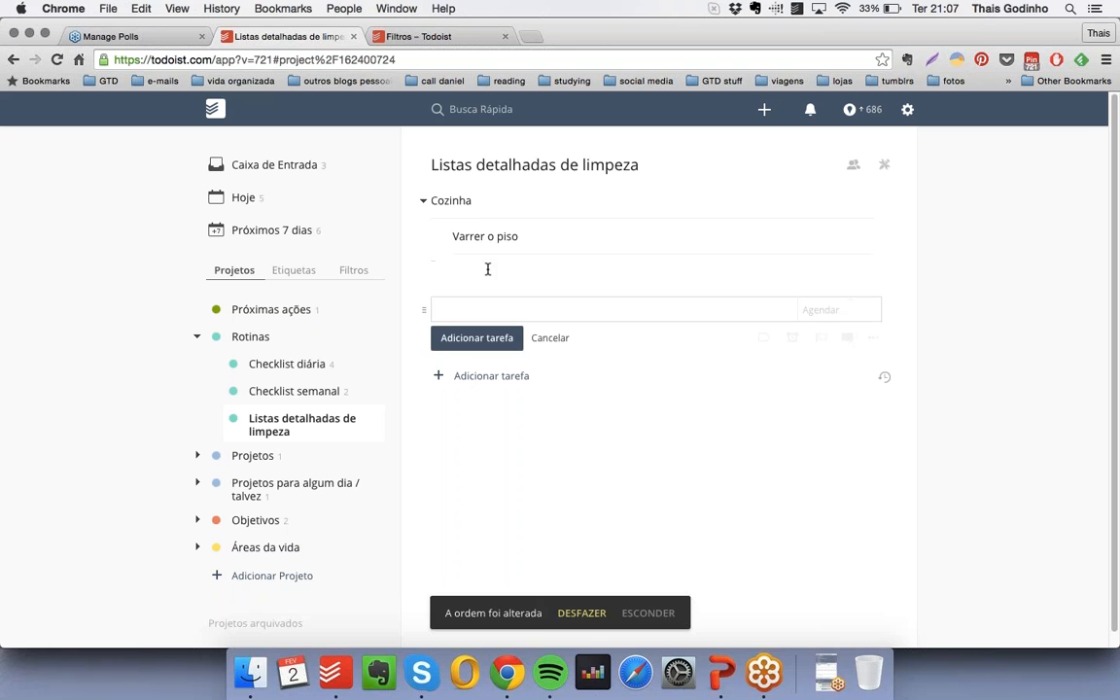
{"action": "left_click_drag", "start_coordinate": [457, 272], "coordinate": [477, 271]}
{"action": "left_click", "coordinate": [425, 201]}
- Add the checkbox-free heading "Banheiros" below "Cozinha"
{"action": "left_click", "coordinate": [482, 240]}
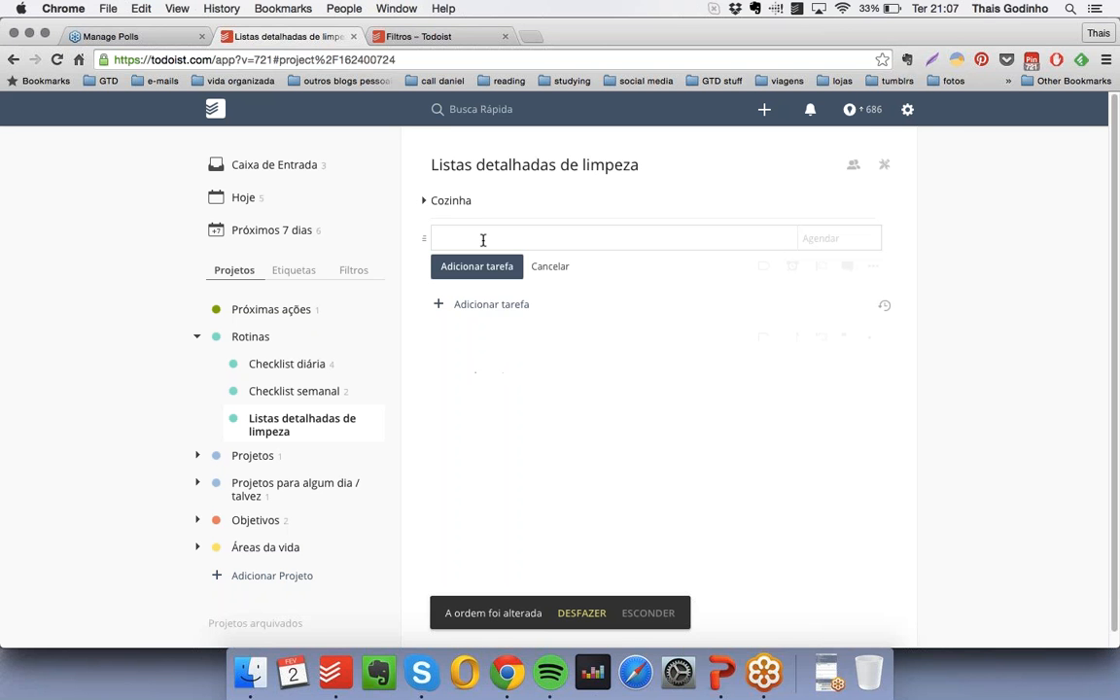
{"action": "type", "text": "* Banheiros"}
{"action": "key", "text": "Return"}
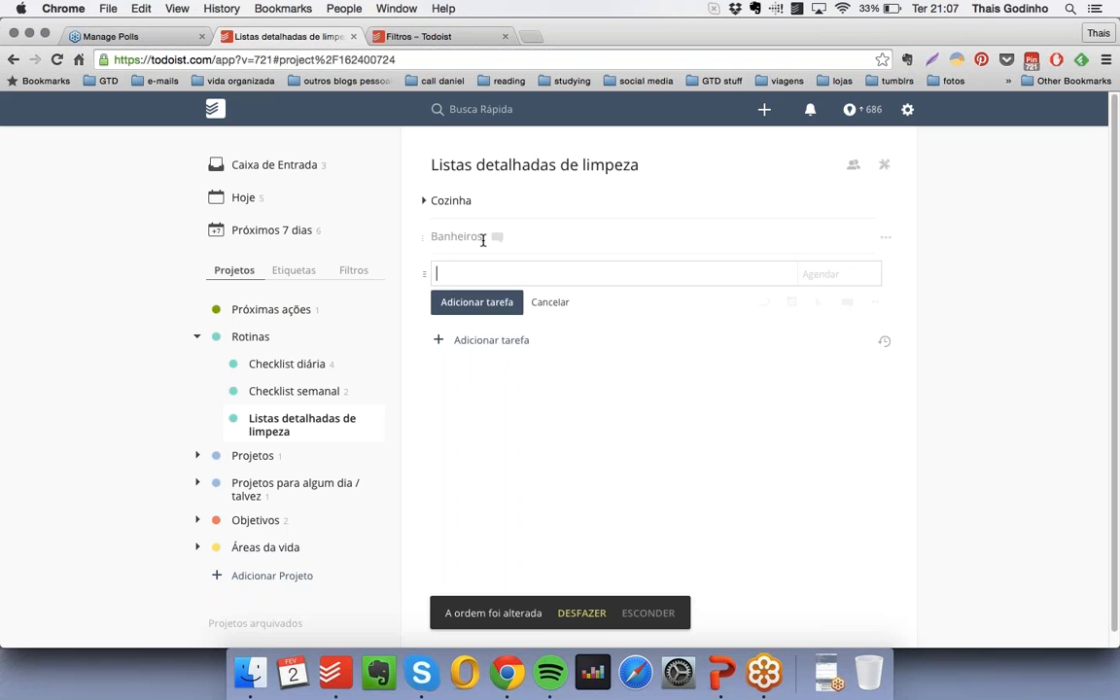
- Add the checkbox-free items "Lavar o box" and "Limpar os azulejos" nested under "Banheiros", and collapse that heading
{"action": "type", "text": "* Lavar o box"}
{"action": "key", "text": "Return"}
{"action": "type", "text": "* Li"}
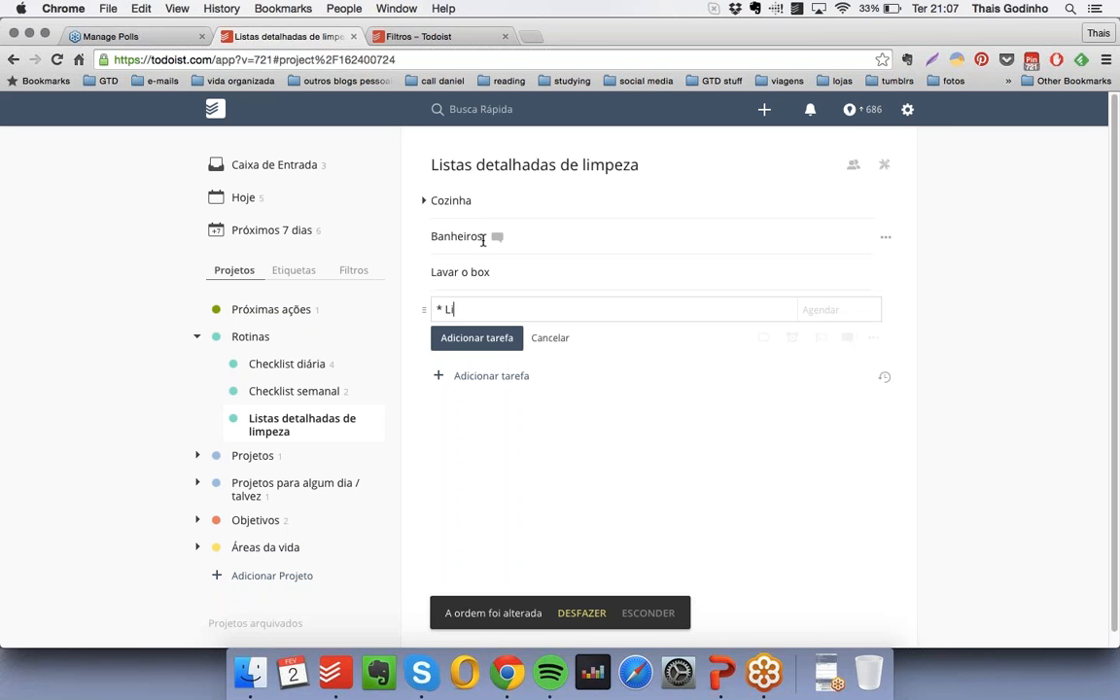
{"action": "type", "text": "mpar os azulejos"}
{"action": "key", "text": "Return"}
{"action": "left_click_drag", "start_coordinate": [449, 273], "coordinate": [484, 272]}
{"action": "left_click_drag", "start_coordinate": [430, 302], "coordinate": [455, 306]}
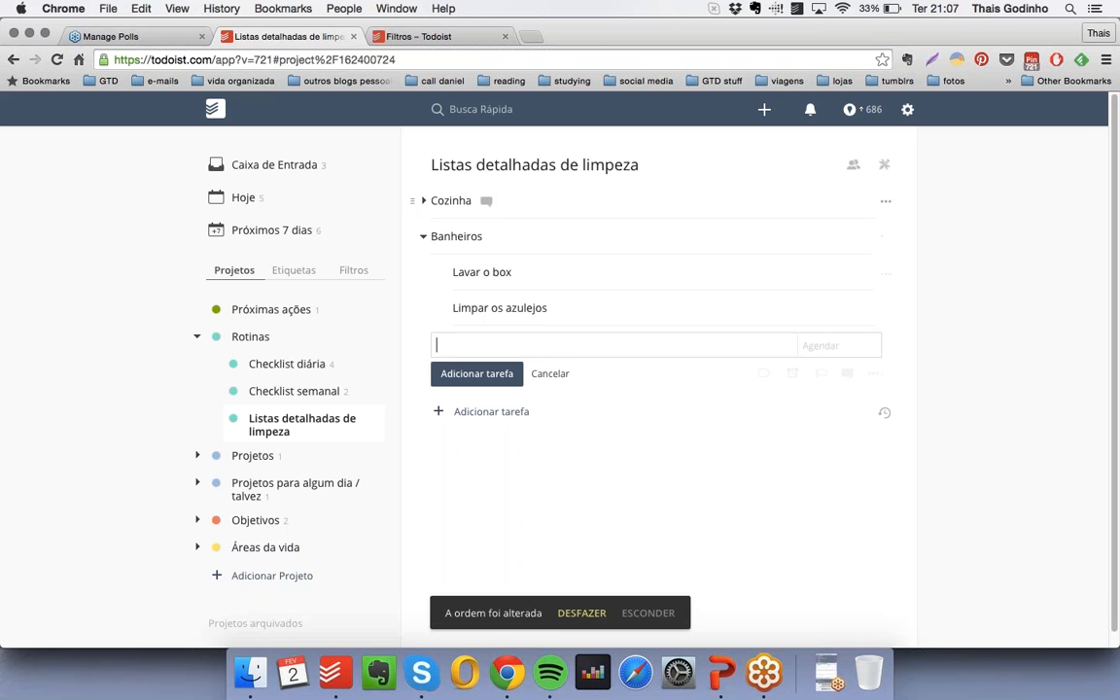
{"action": "left_click", "coordinate": [422, 238]}
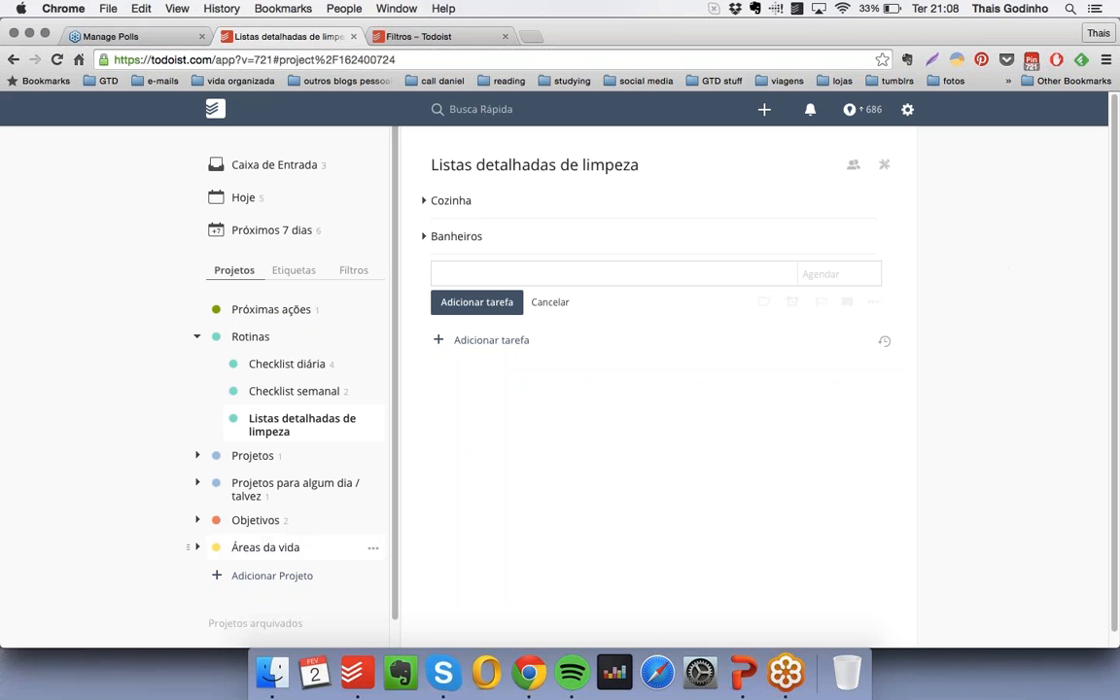
- Create the turquoise project "Exercícios na academia" and place it under "Rotinas" below "Listas detalhadas de limpeza"
{"action": "left_click", "coordinate": [273, 575]}
{"action": "type", "text": "Exerc"}
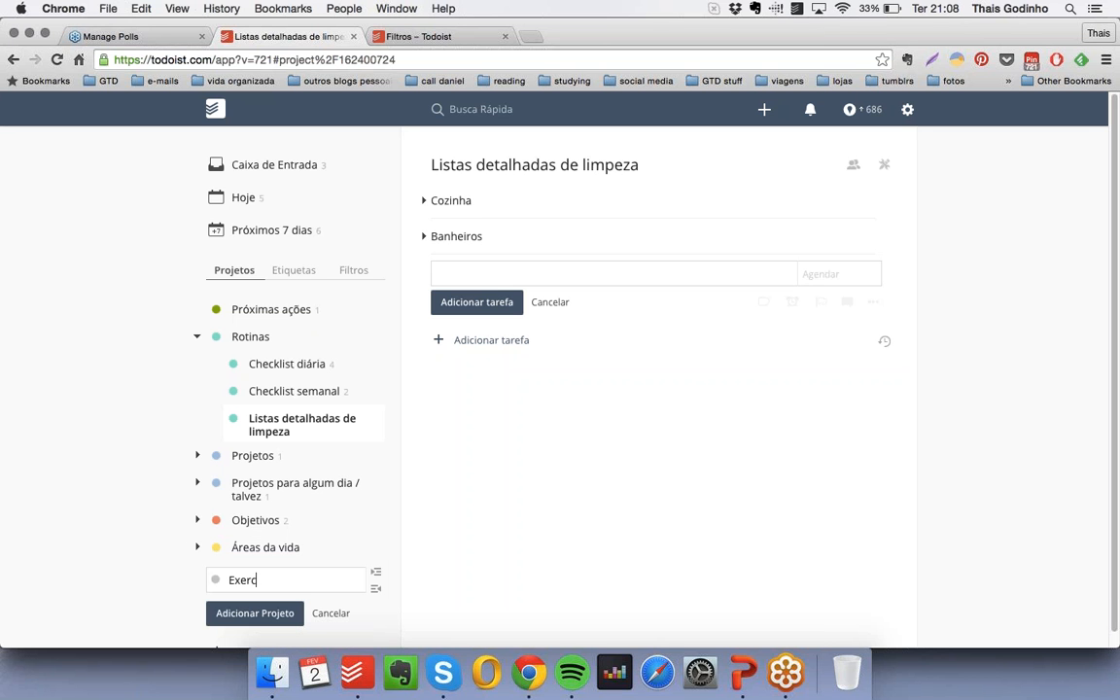
{"action": "type", "text": "ícios na academia"}
{"action": "left_click", "coordinate": [216, 580]}
{"action": "left_click", "coordinate": [225, 589]}
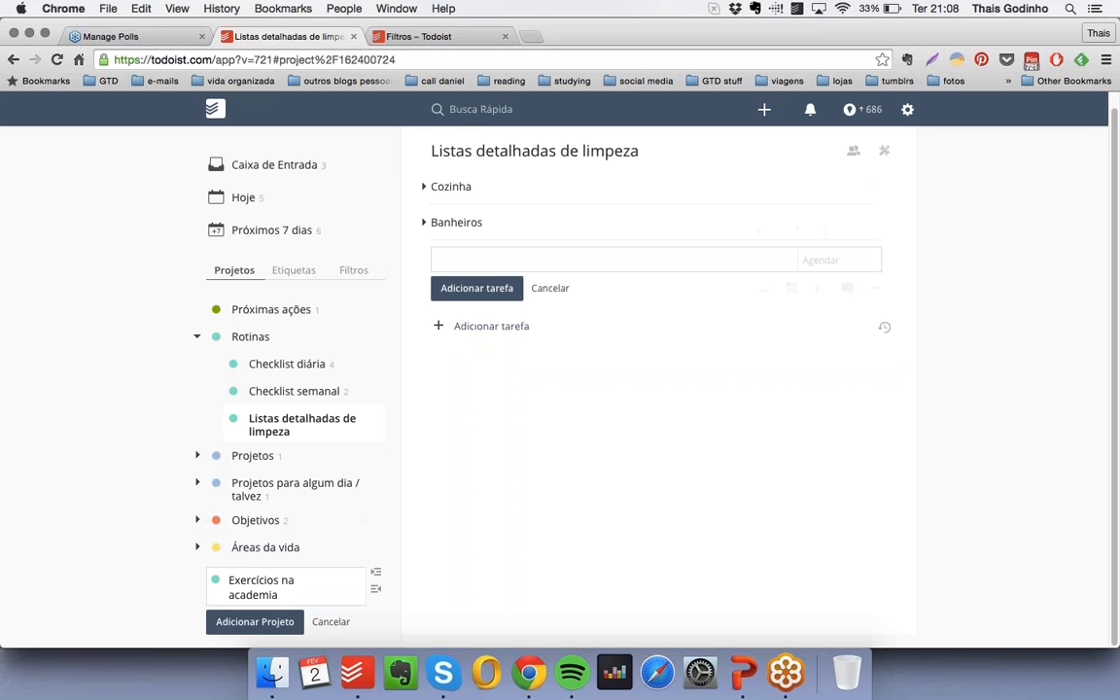
{"action": "left_click", "coordinate": [254, 622]}
{"action": "left_click_drag", "start_coordinate": [201, 579], "coordinate": [230, 455]}
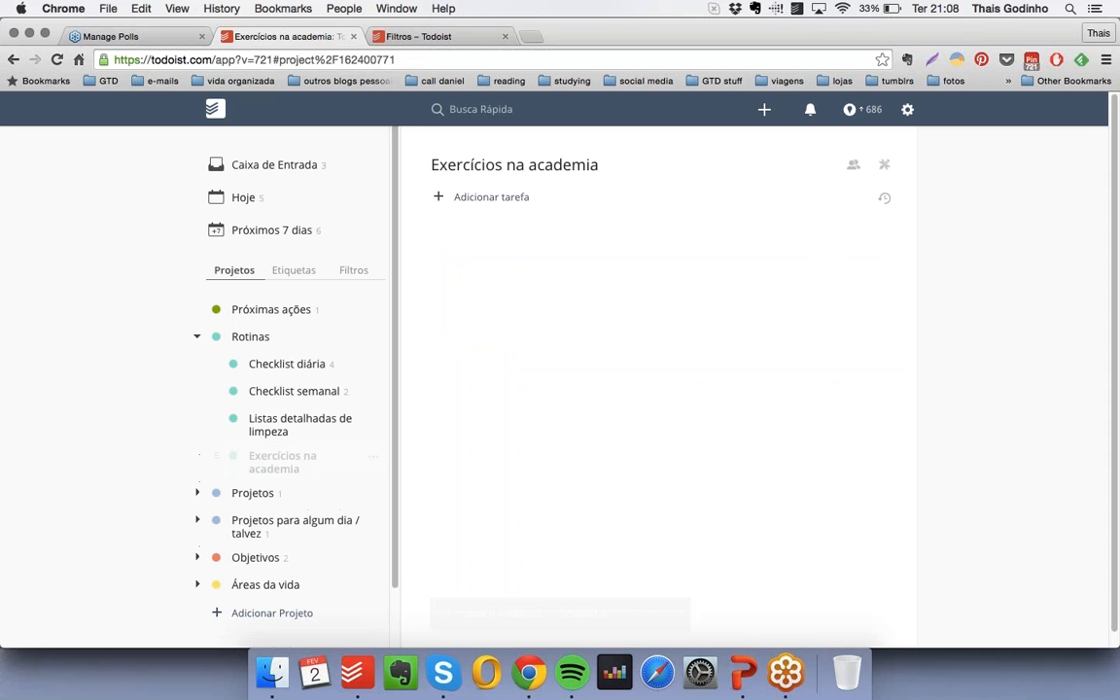
- Add the checkbox-free items "15 minutos de braço" and "45 minutos na esteira" to "Exercícios na academia"
{"action": "left_click", "coordinate": [484, 199]}
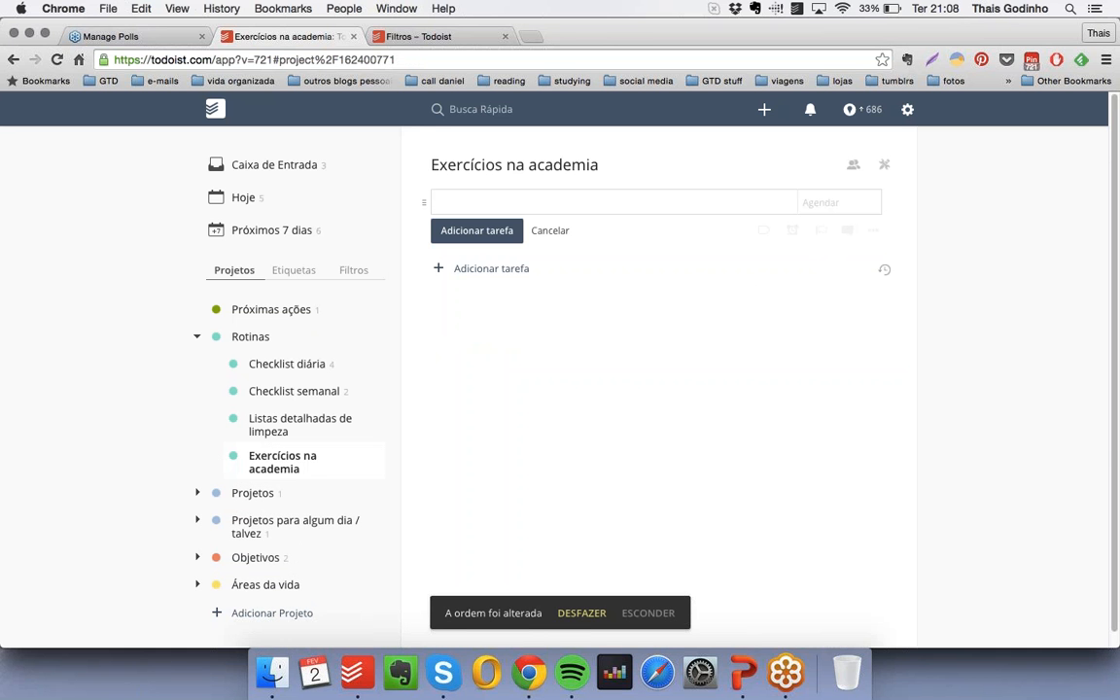
{"action": "type", "text": "* 15 minutos de braço"}
{"action": "key", "text": "Return"}
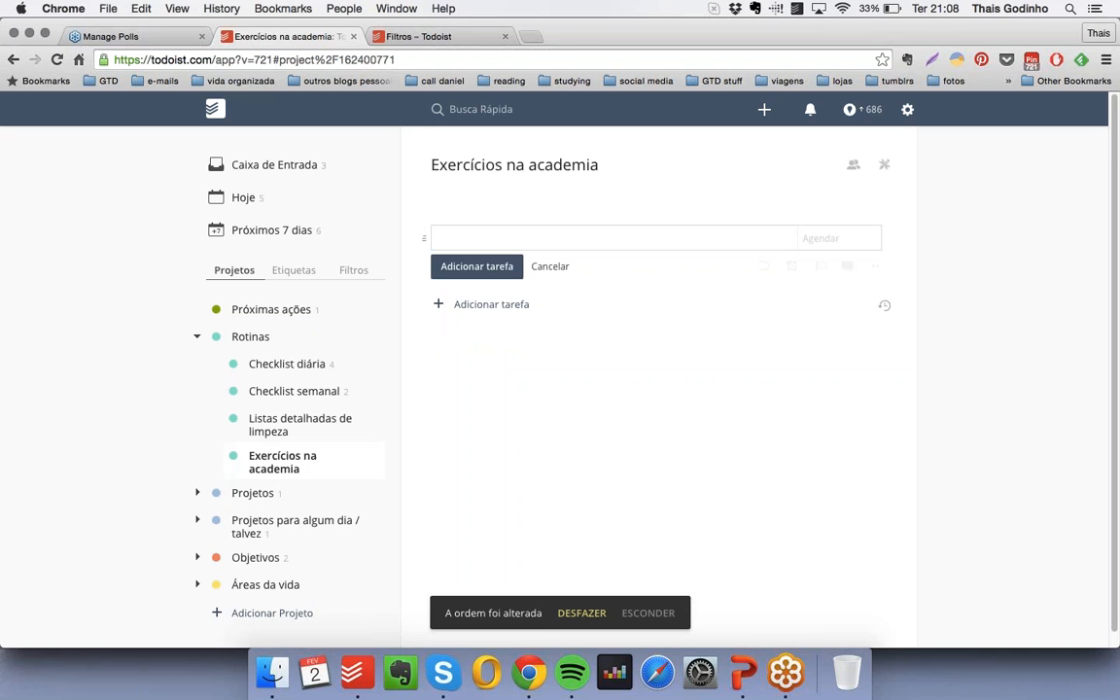
{"action": "type", "text": "* 45 mi"}
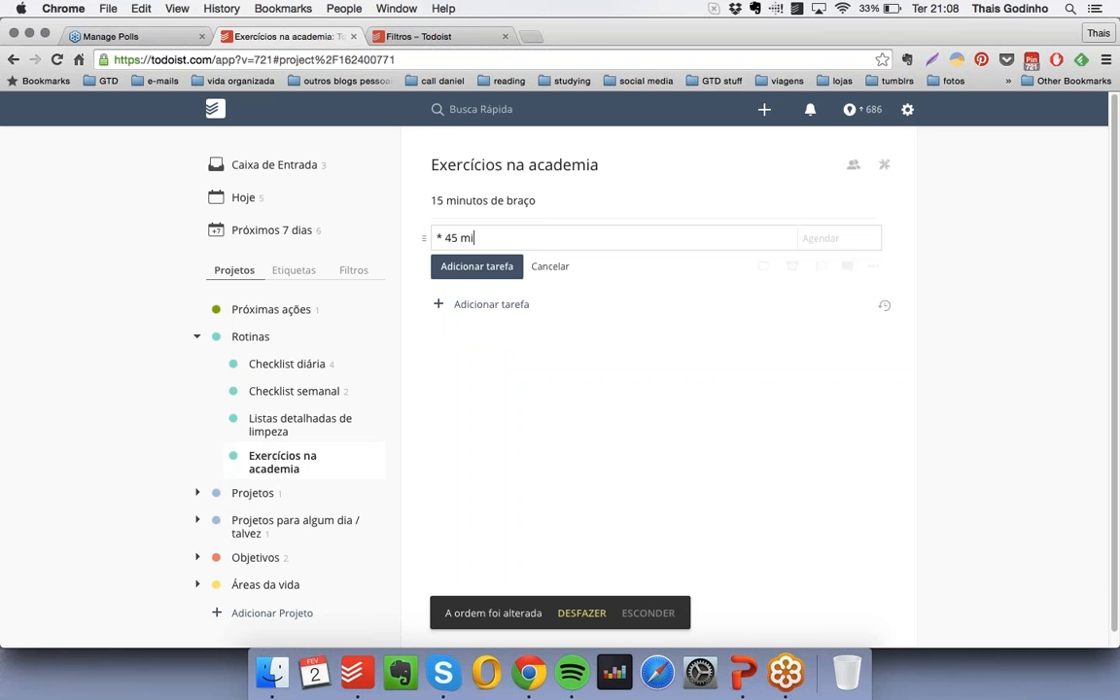
{"action": "type", "text": "nutos na esteira"}
{"action": "key", "text": "Return"}
- Add the checkbox-free items "20 minutos de bicicleta" and "200 abdominais" to "Exercícios na academia"
{"action": "type", "text": "* "}
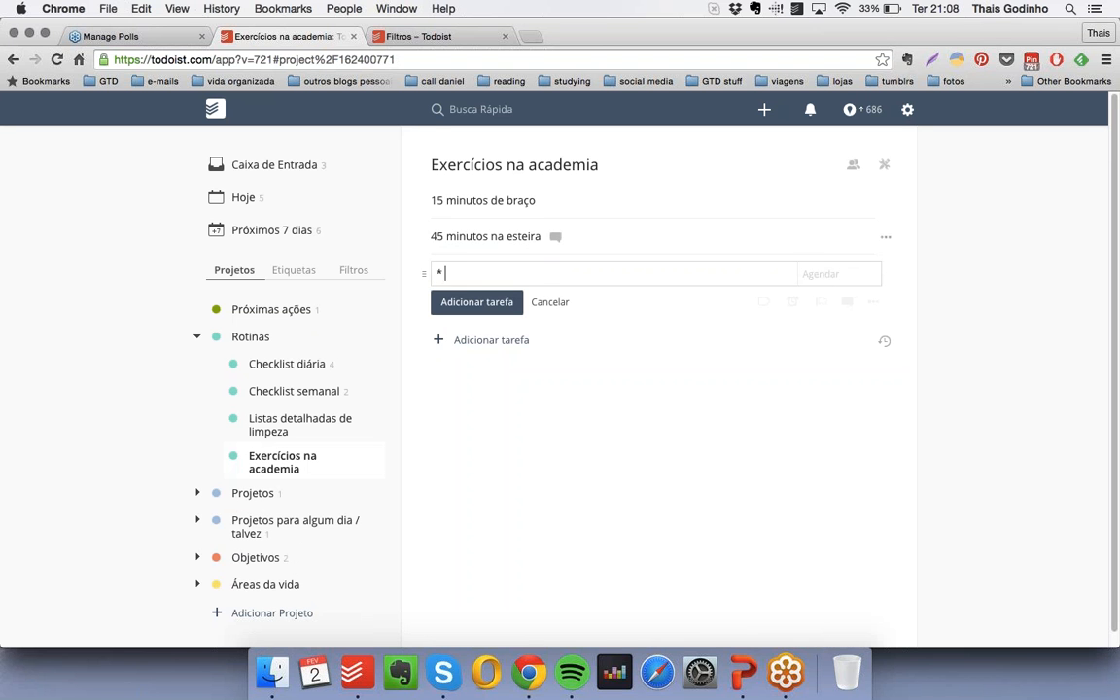
{"action": "type", "text": "20 minutos de bicicleta"}
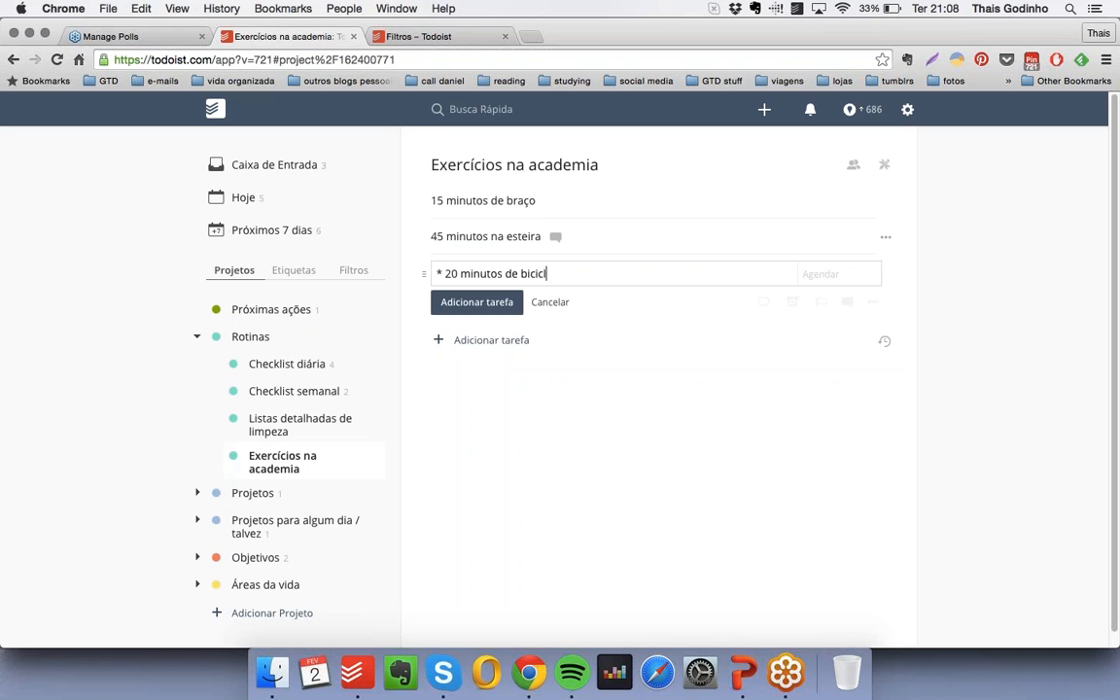
{"action": "key", "text": "Return"}
{"action": "type", "text": "*"}
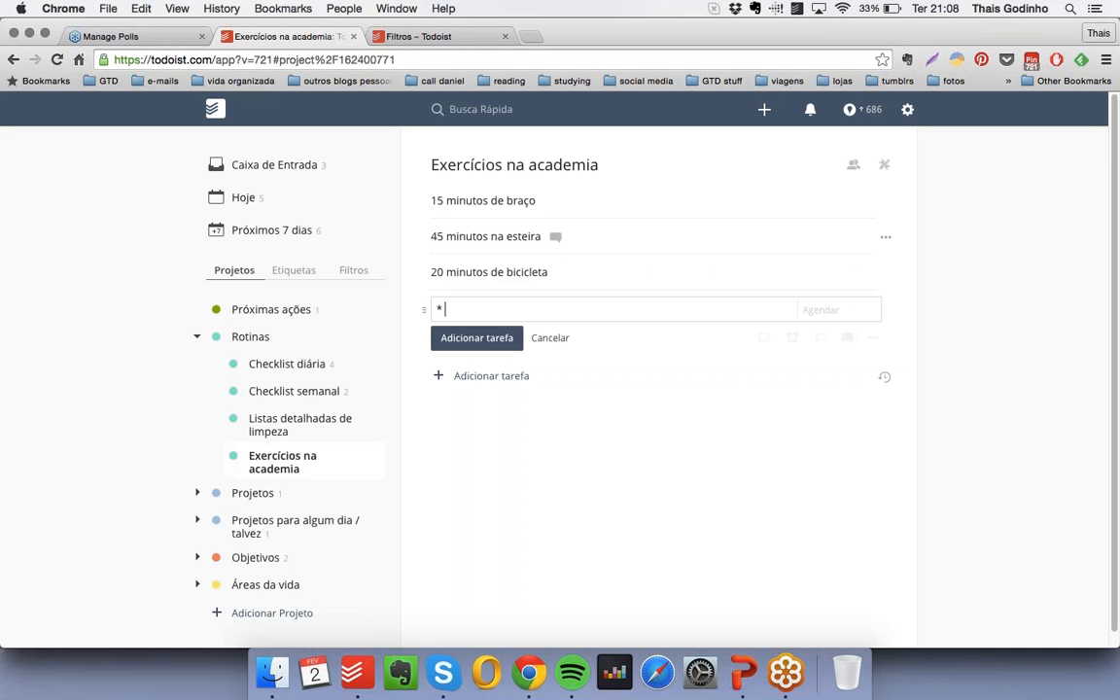
{"action": "type", "text": " 200 abdominais"}
{"action": "key", "text": "Return"}
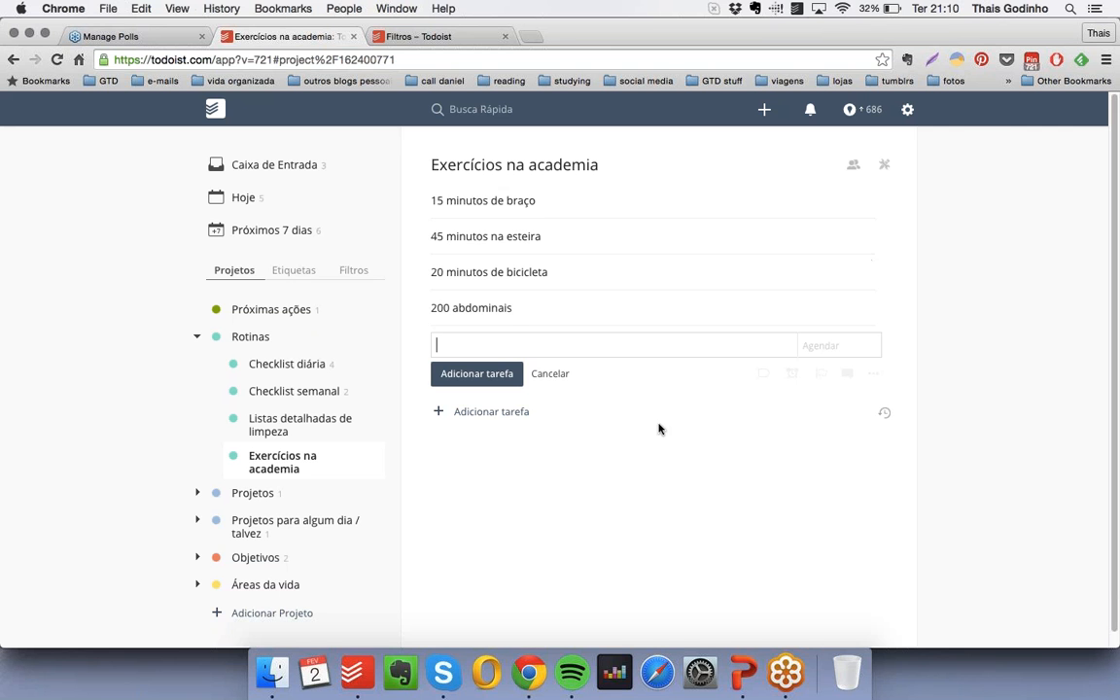
- Switch to PowerPoint, present the slide "Usando o Todoist como agenda", and return to Todoist in Chrome
{"action": "left_click", "coordinate": [741, 664]}
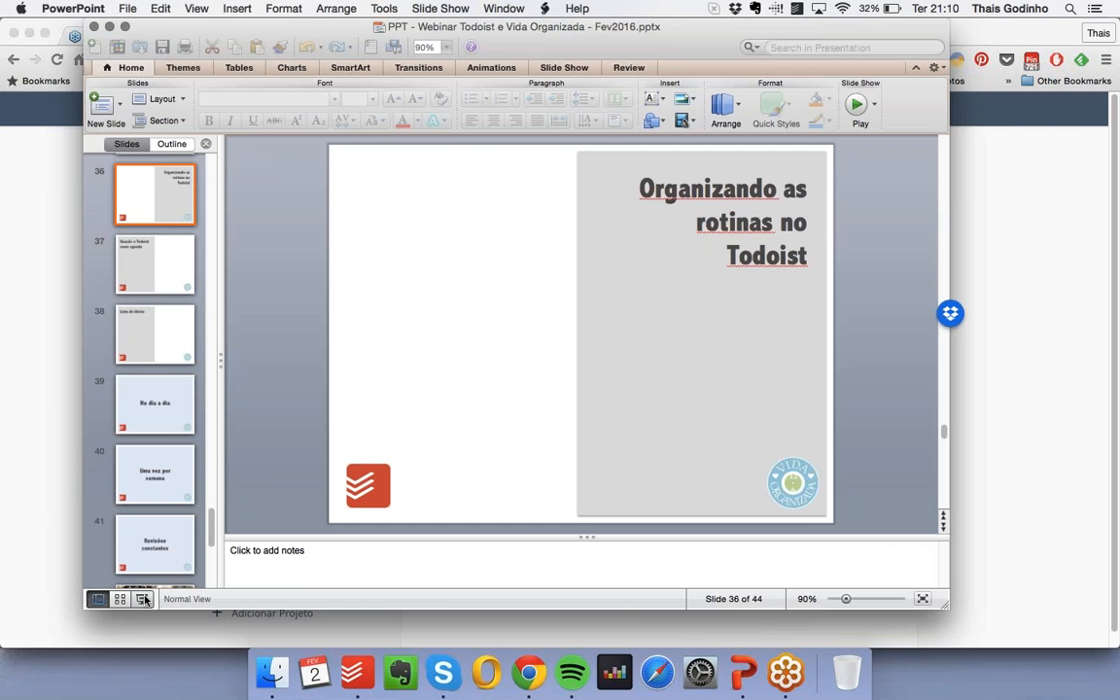
{"action": "key", "text": "super+shift+Return"}
{"action": "left_click", "coordinate": [580, 571]}
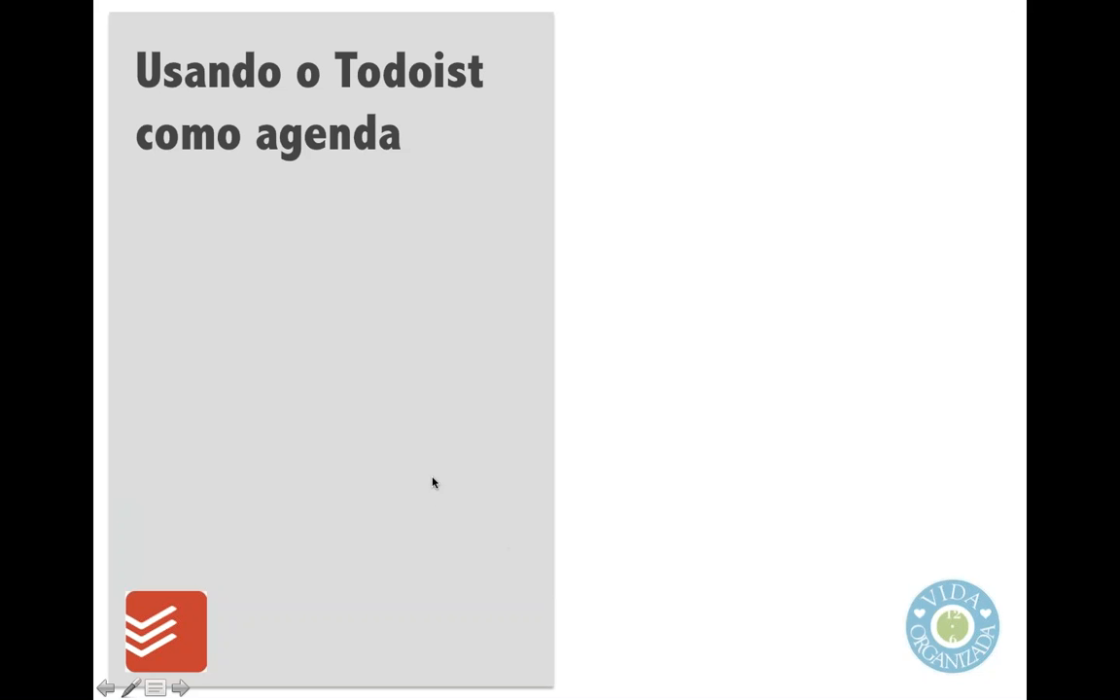
{"action": "key", "text": "Escape"}
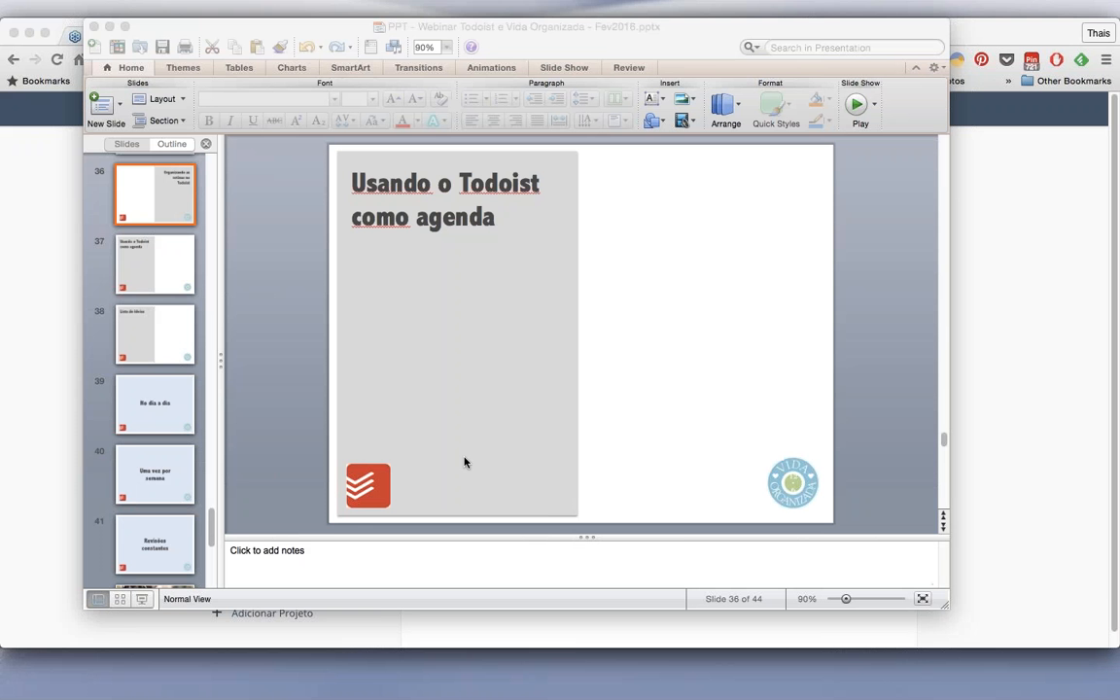
{"action": "left_click", "coordinate": [17, 398]}
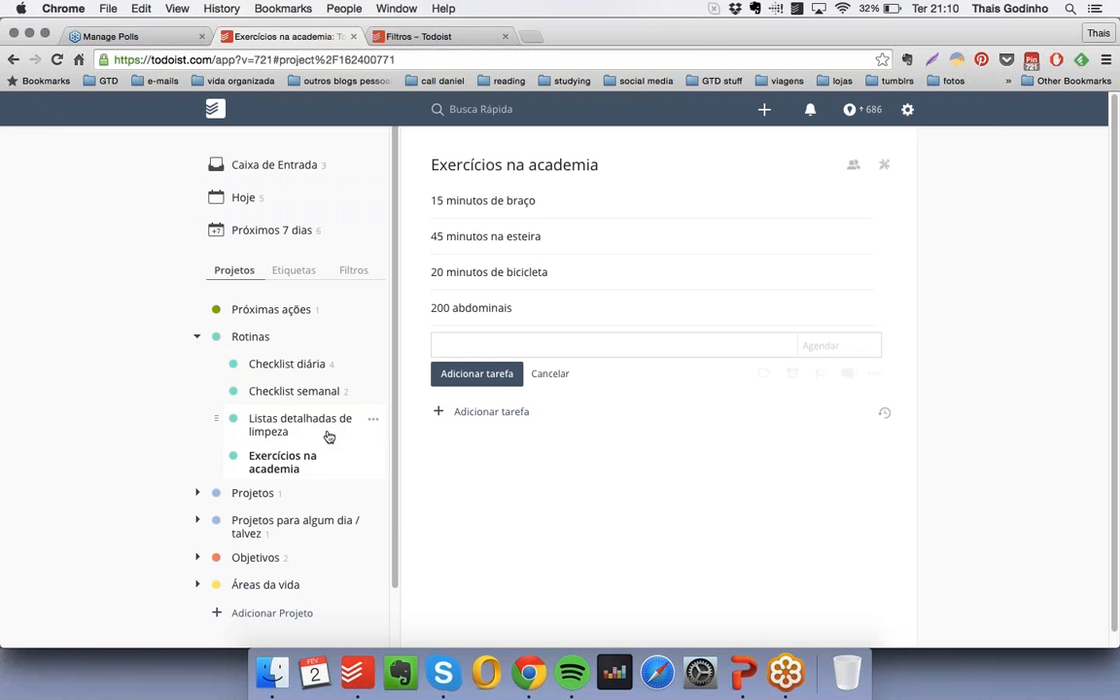
- Create the project "Agenda" under "Rotinas", directly below "Exercícios na academia"
{"action": "left_click", "coordinate": [376, 460]}
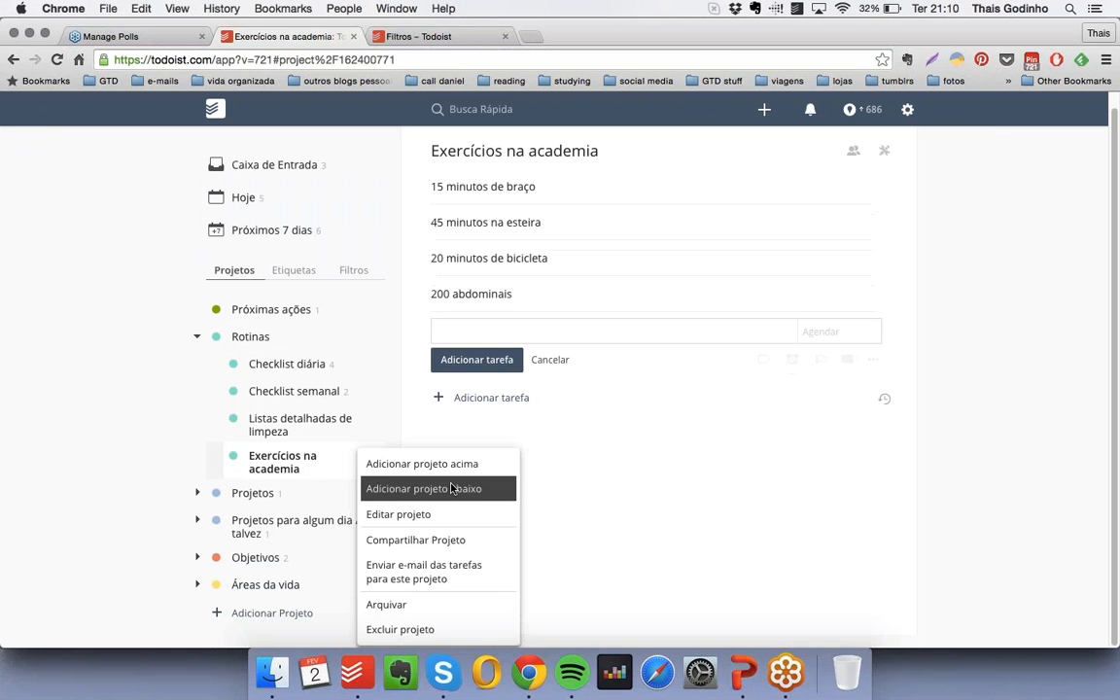
{"action": "left_click", "coordinate": [482, 487]}
{"action": "type", "text": "Agenda"}
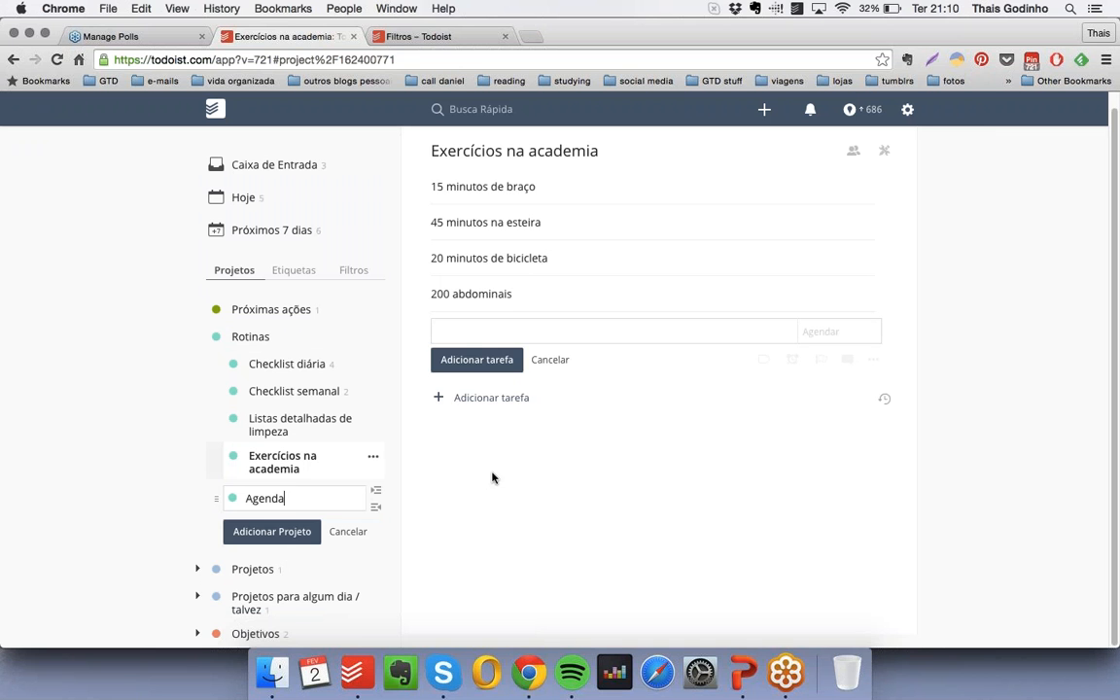
{"action": "key", "text": "Return"}
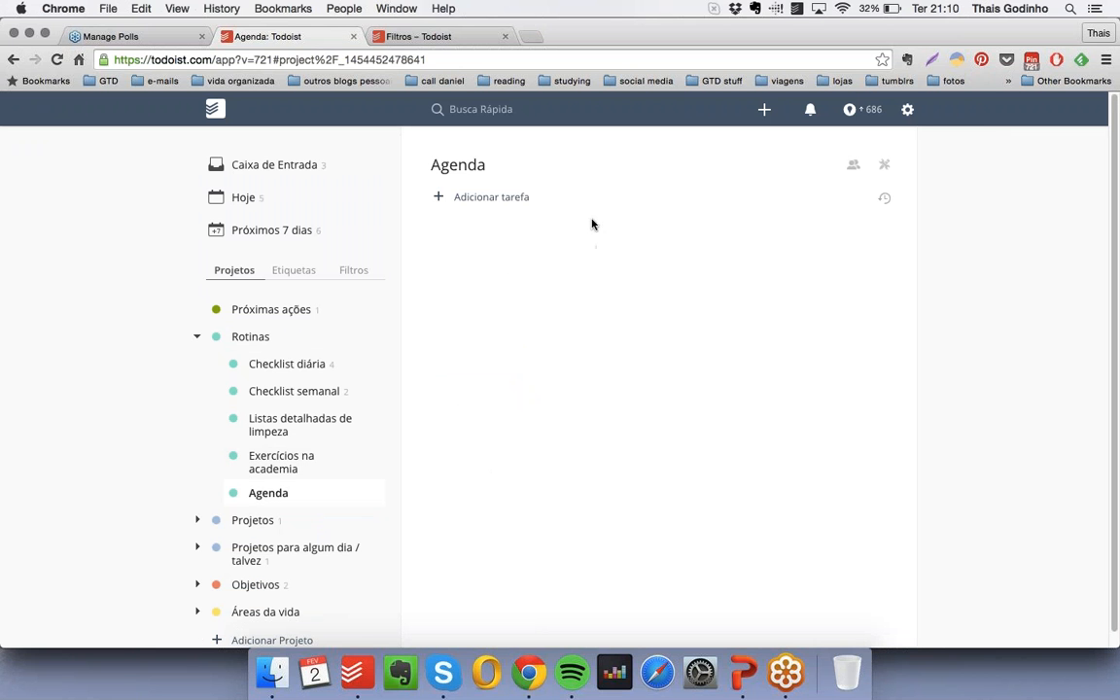
- Add the task "Acordar" to "Agenda", scheduled for 06:00
{"action": "left_click", "coordinate": [501, 200]}
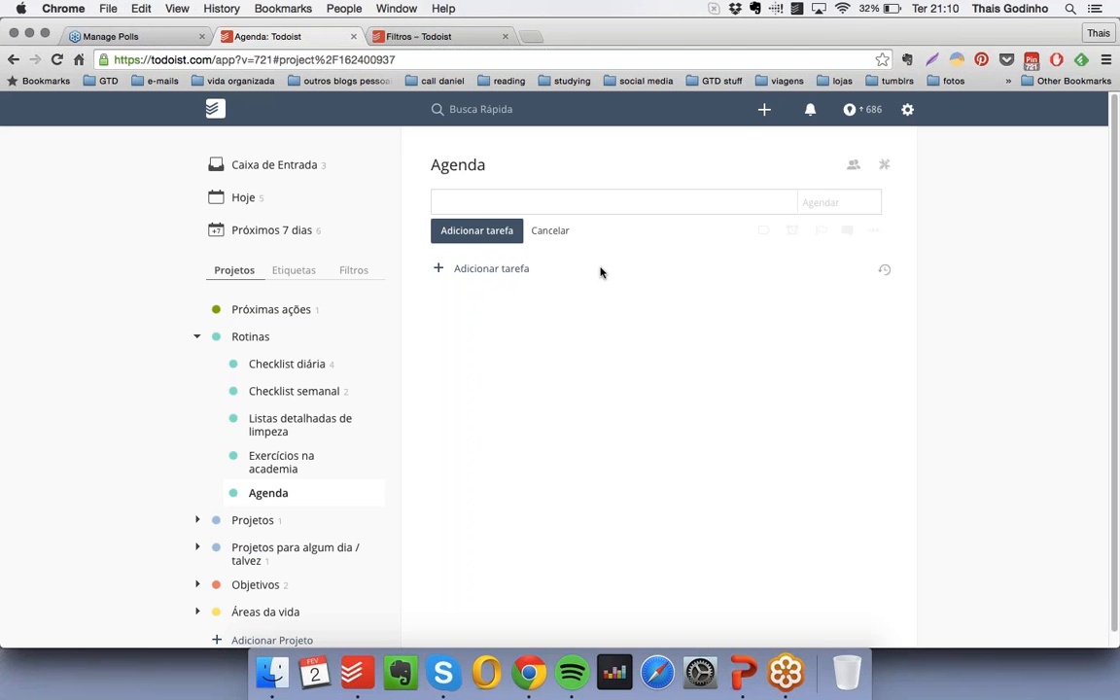
{"action": "type", "text": "Acordar"}
{"action": "left_click", "coordinate": [825, 203]}
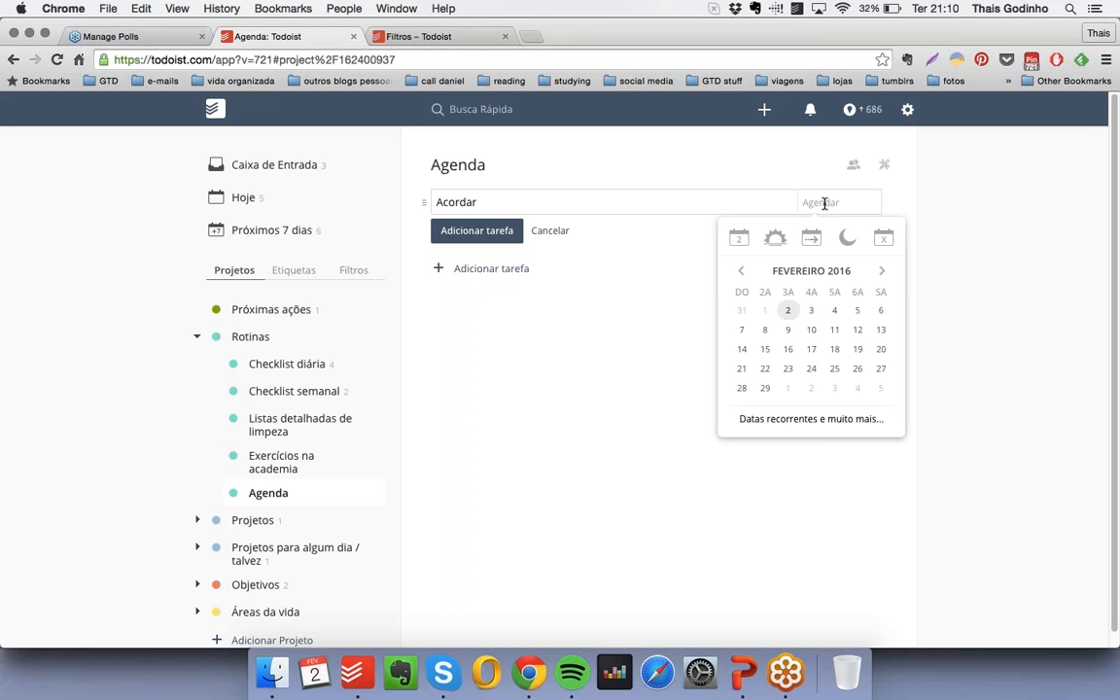
{"action": "type", "text": "06:00"}
{"action": "key", "text": "Return"}
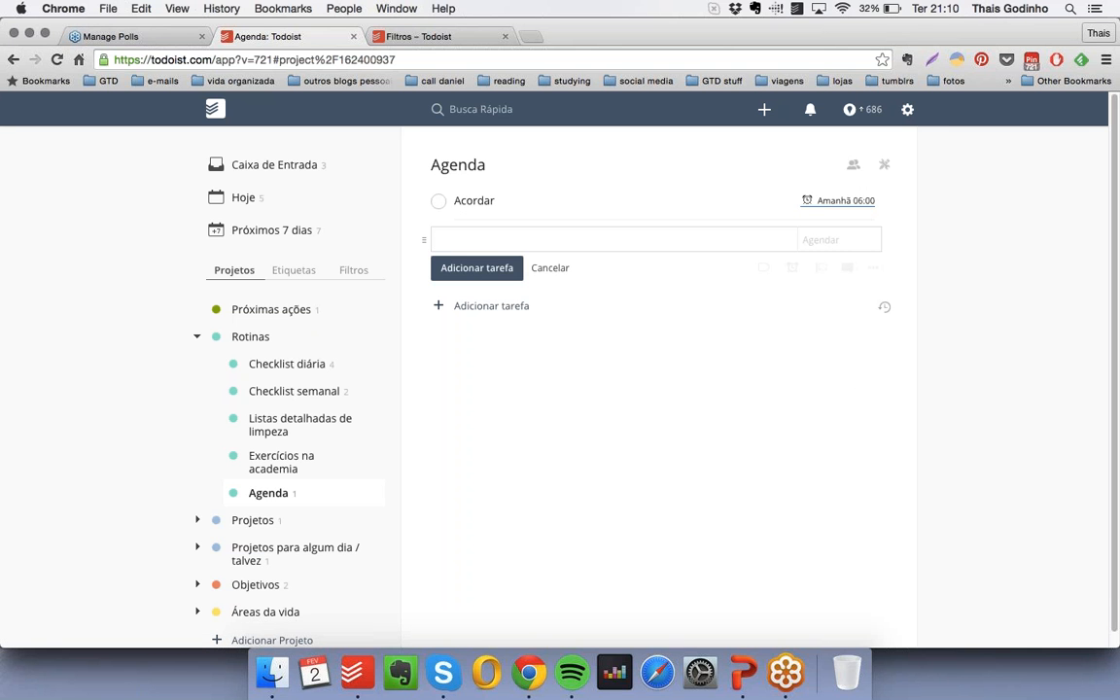
- Add the recurring task "Reunião de equipe" to "Agenda" with the schedule "toda quarta às 9h"
{"action": "type", "text": "Reunião de equipe"}
{"action": "left_click", "coordinate": [831, 244]}
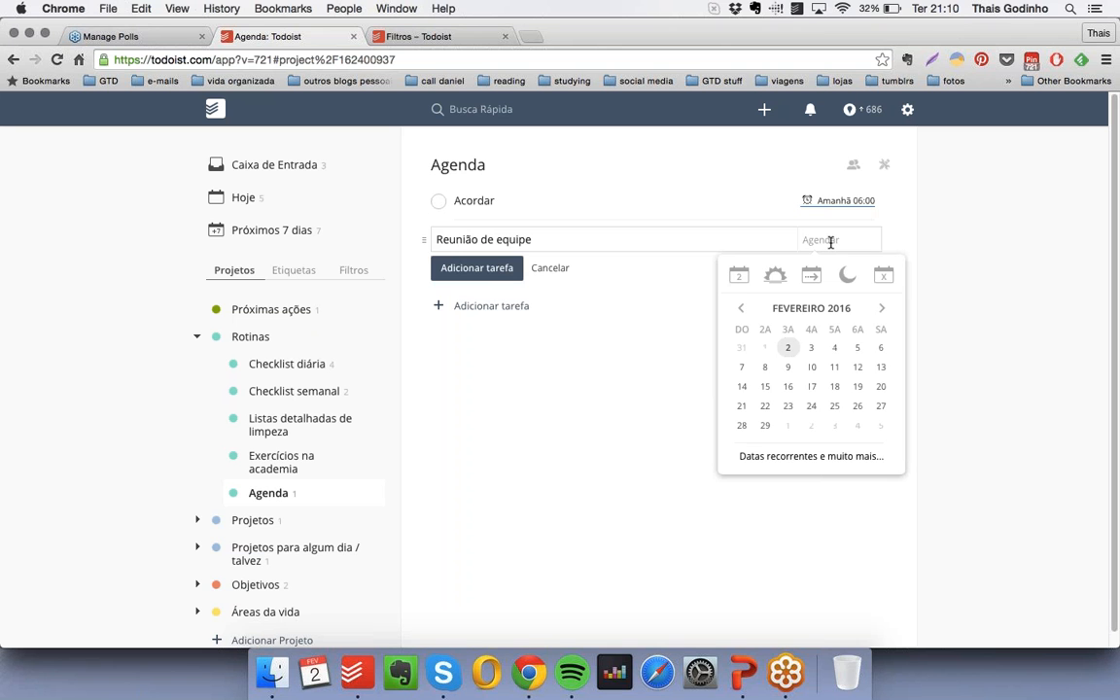
{"action": "type", "text": "toda quarta às 9h"}
{"action": "key", "text": "Return"}
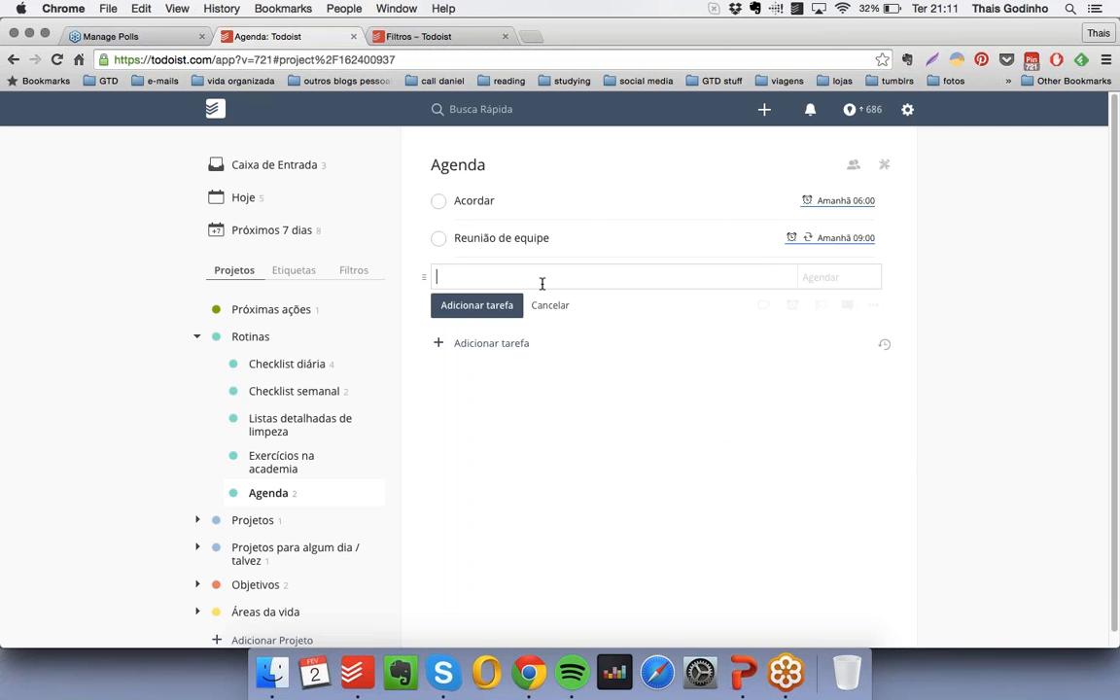
- Add the task "Almoço no Outback" to "Agenda", scheduled for "amanhã às 12:00"
{"action": "type", "text": "Almoço no Outback"}
{"action": "left_click", "coordinate": [807, 279]}
{"action": "type", "text": "aman"}
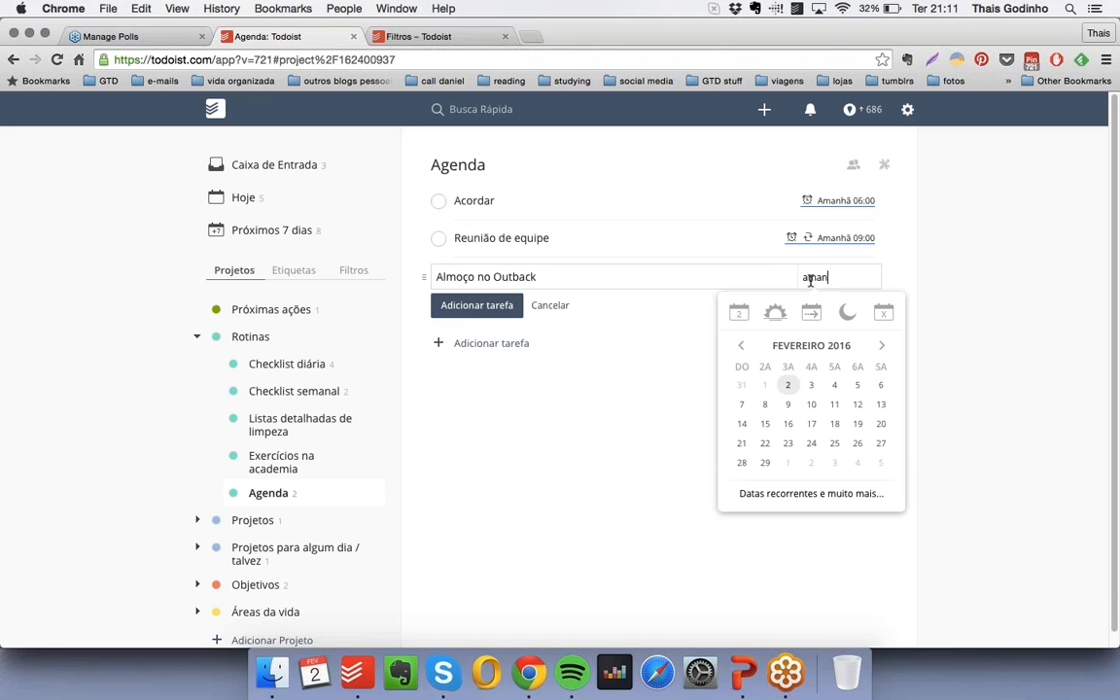
{"action": "type", "text": "hã às 12:00"}
{"action": "key", "text": "Return"}
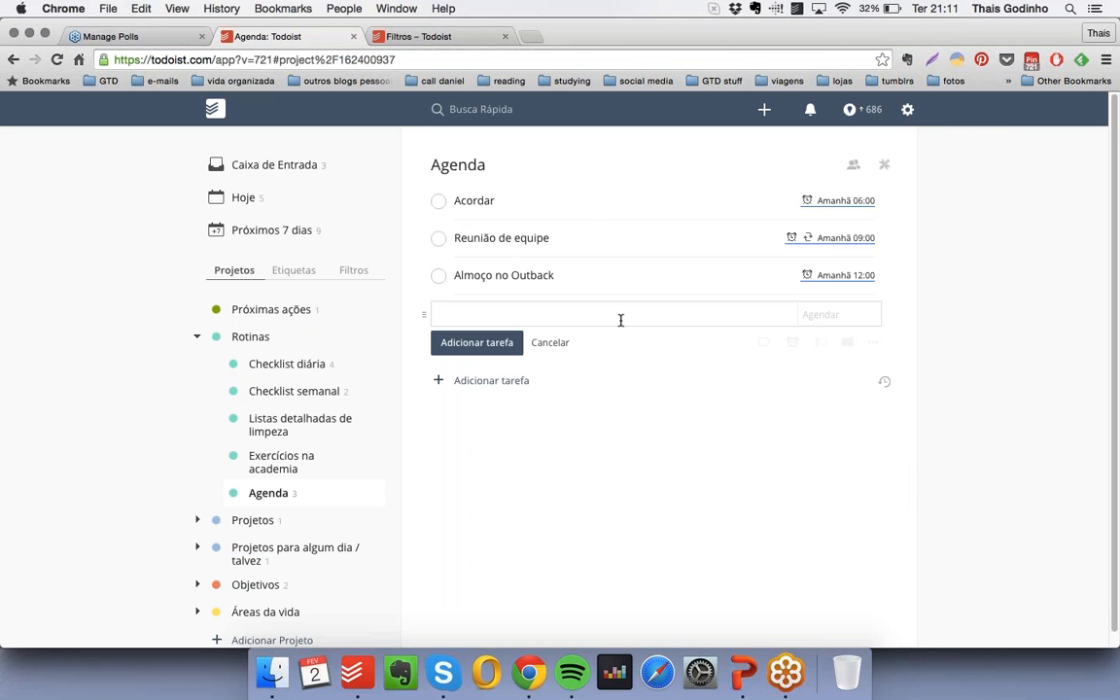
- Add the task "Tomar remédio X" to "Agenda", scheduled for "amanhã às 15:45"
{"action": "type", "text": "Tomar remédio X"}
{"action": "left_click", "coordinate": [820, 315]}
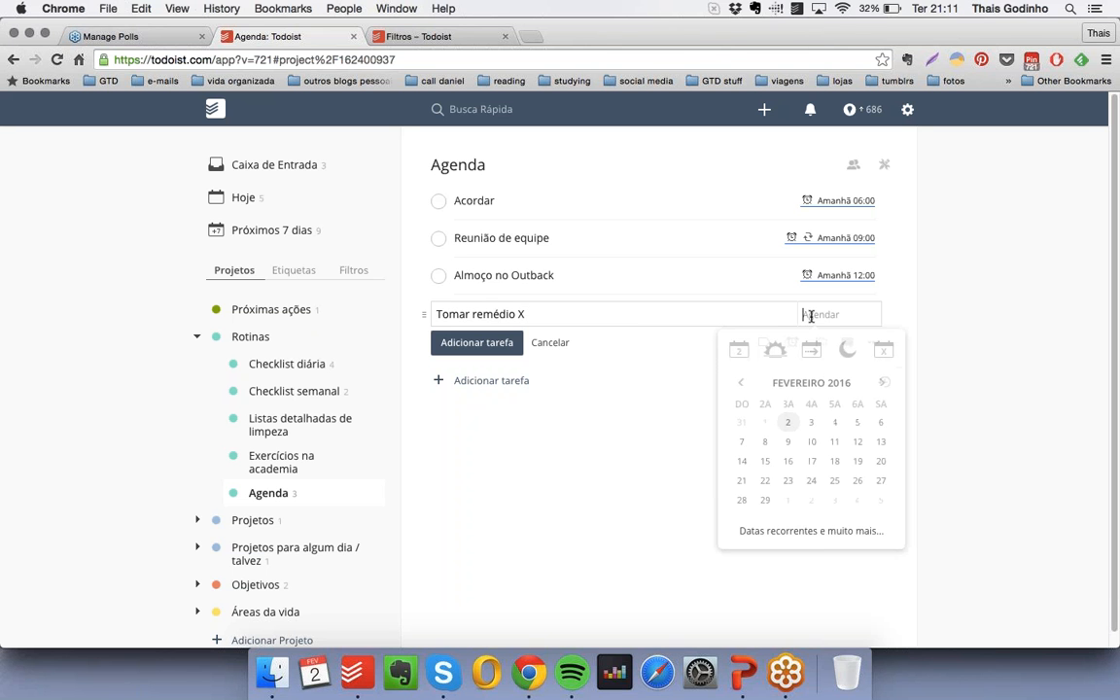
{"action": "type", "text": "amanhã"}
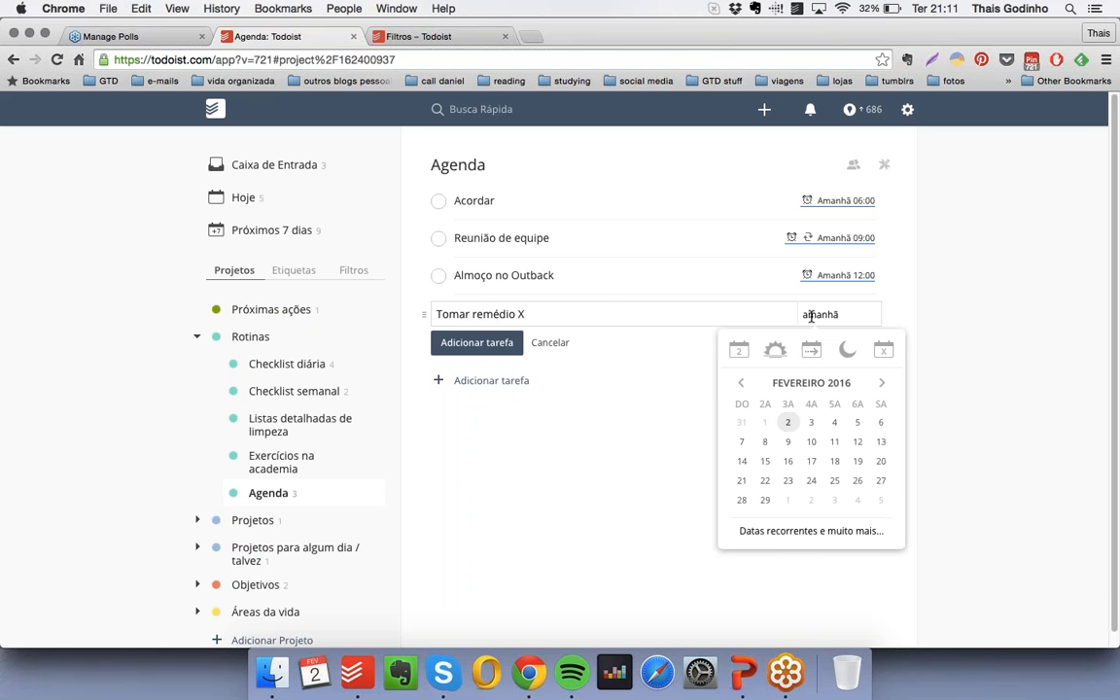
{"action": "type", "text": " às 15:45"}
{"action": "key", "text": "Return"}
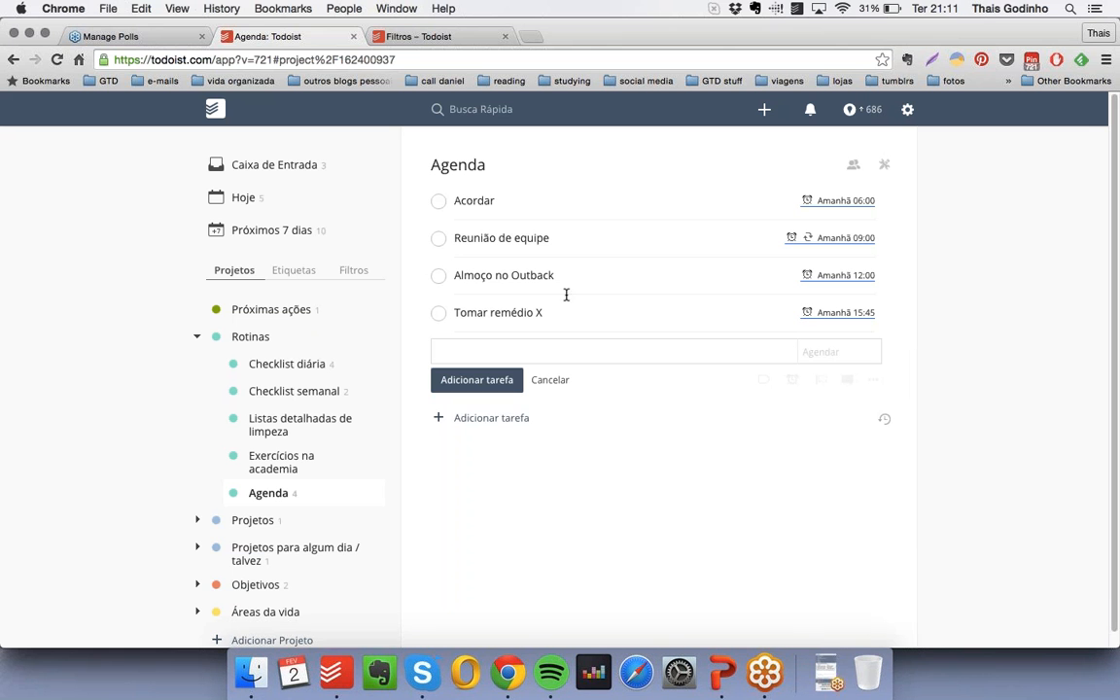
- Add the task "Jantar com maridão" to "Agenda", scheduled for "amanhã 20:00"
{"action": "type", "text": "Ja"}
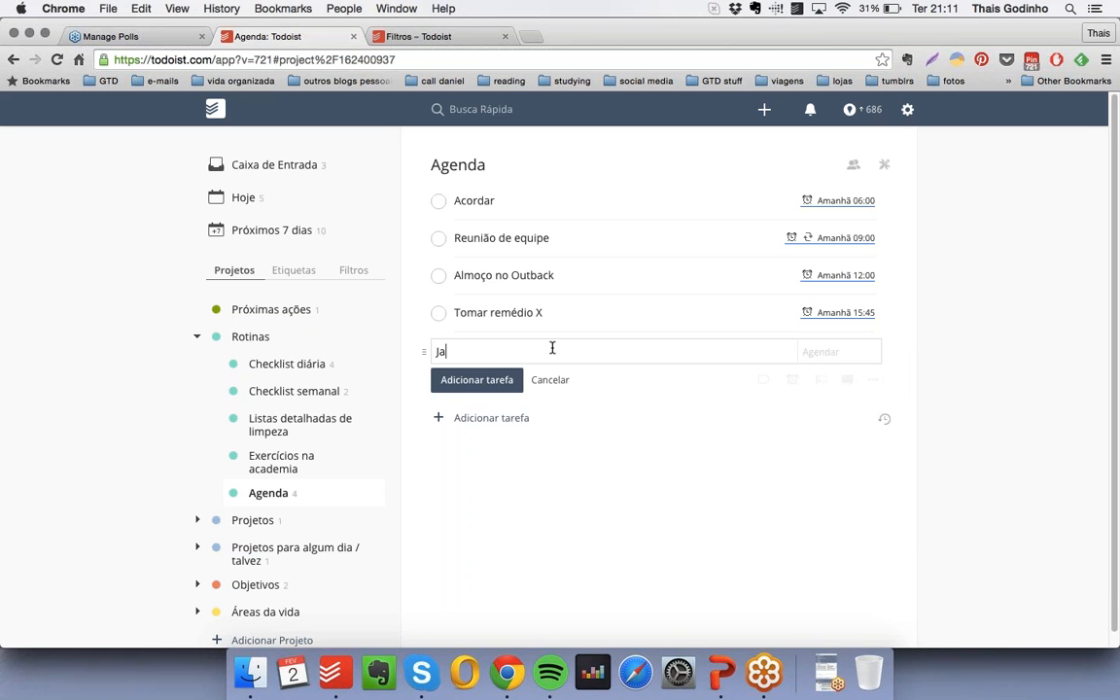
{"action": "type", "text": "ntar com maridão"}
{"action": "left_click", "coordinate": [839, 351]}
{"action": "type", "text": "a"}
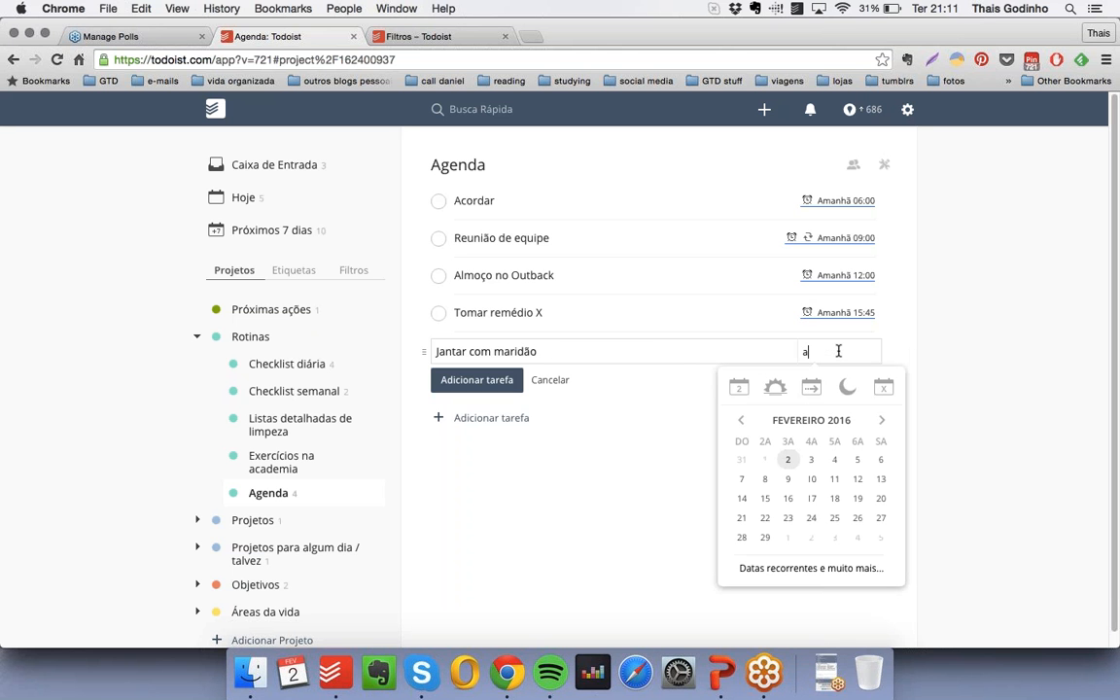
{"action": "type", "text": "manhã 20:00"}
{"action": "key", "text": "Return"}
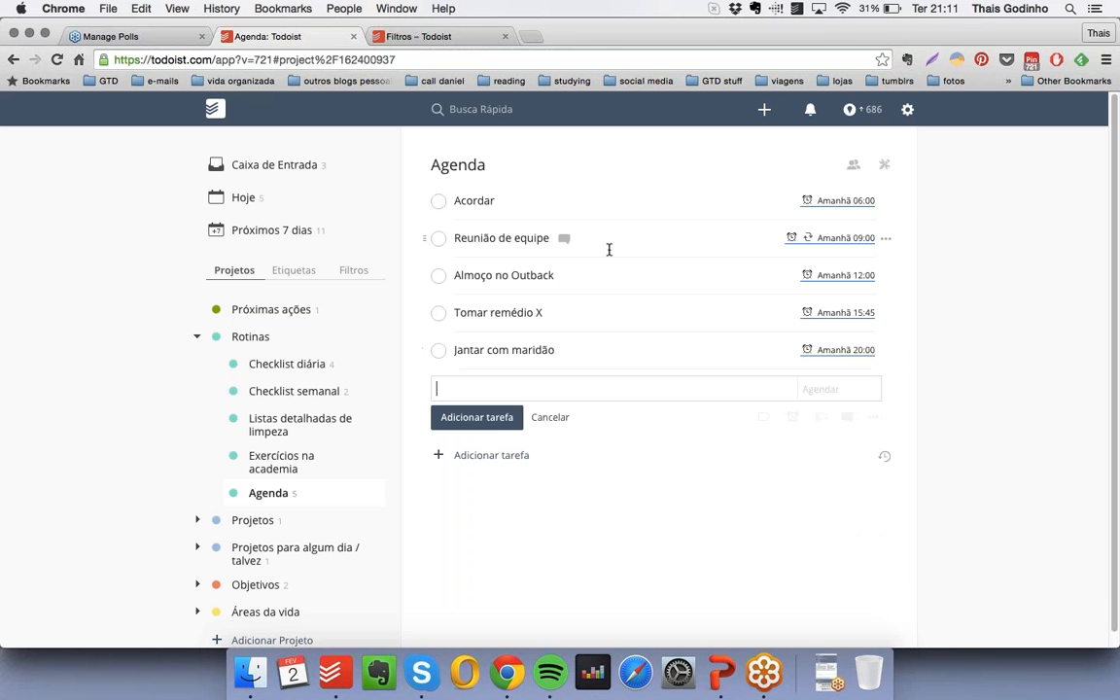
- Review tomorrow's timed appointments in the overview of the next seven days
{"action": "left_click", "coordinate": [305, 238]}
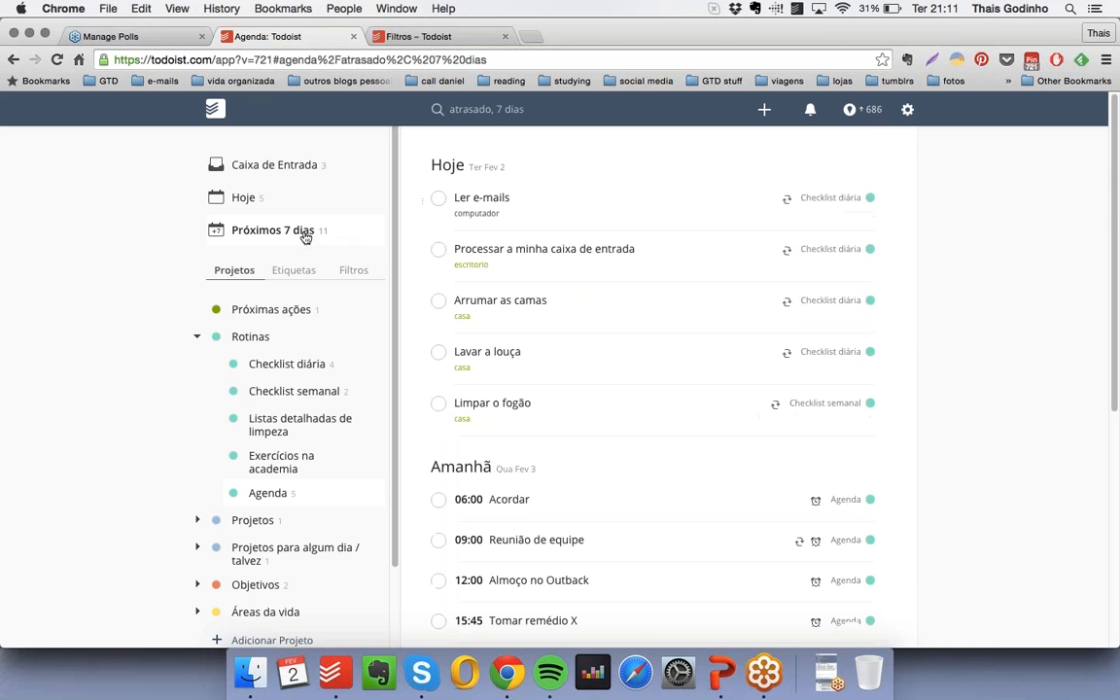
{"action": "scroll", "coordinate": [688, 330], "scroll_direction": "down", "scroll_amount": 5}
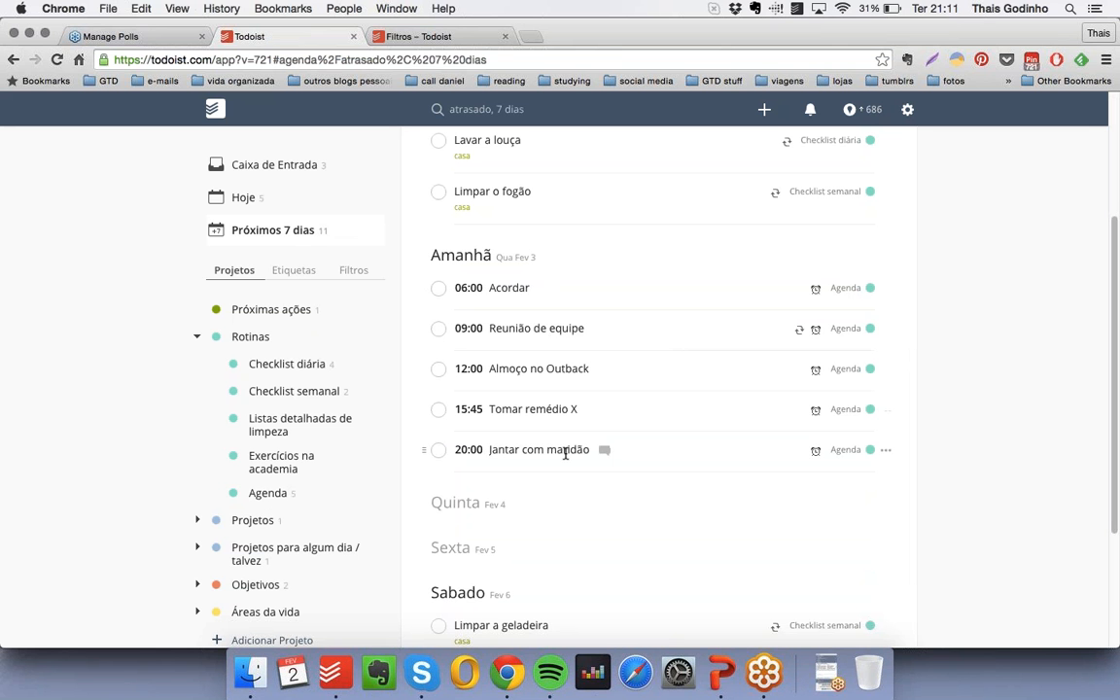
- Switch to PowerPoint, present the slide "Lista de ideias", and return to Todoist in Chrome
{"action": "left_click", "coordinate": [721, 667]}
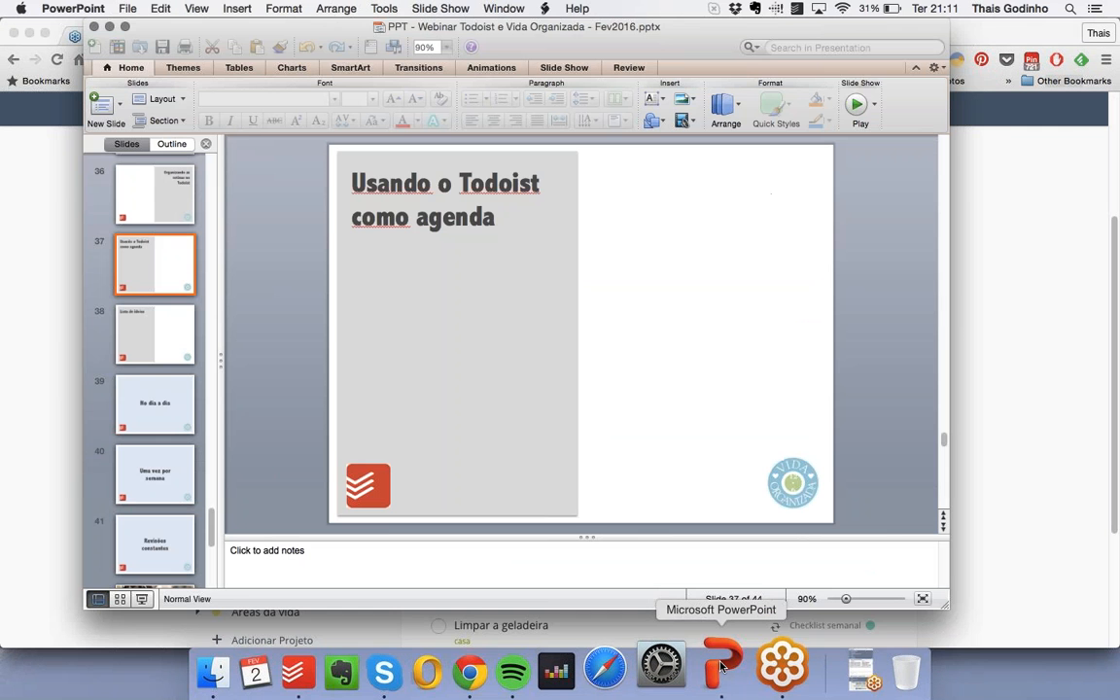
{"action": "left_click", "coordinate": [142, 599]}
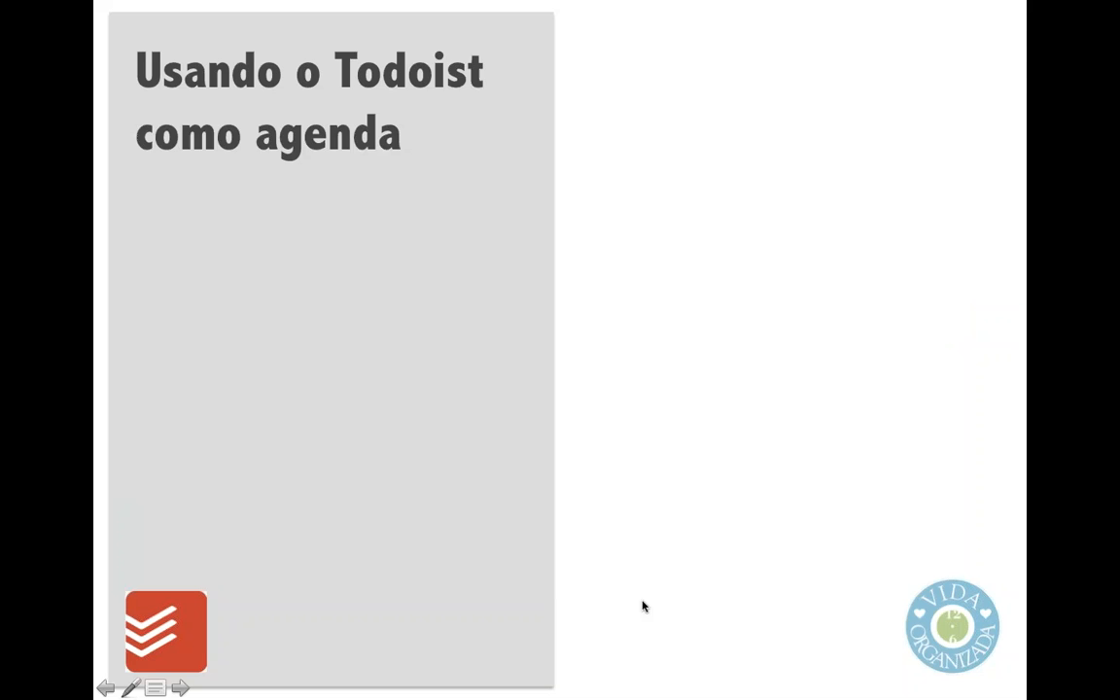
{"action": "left_click", "coordinate": [639, 621]}
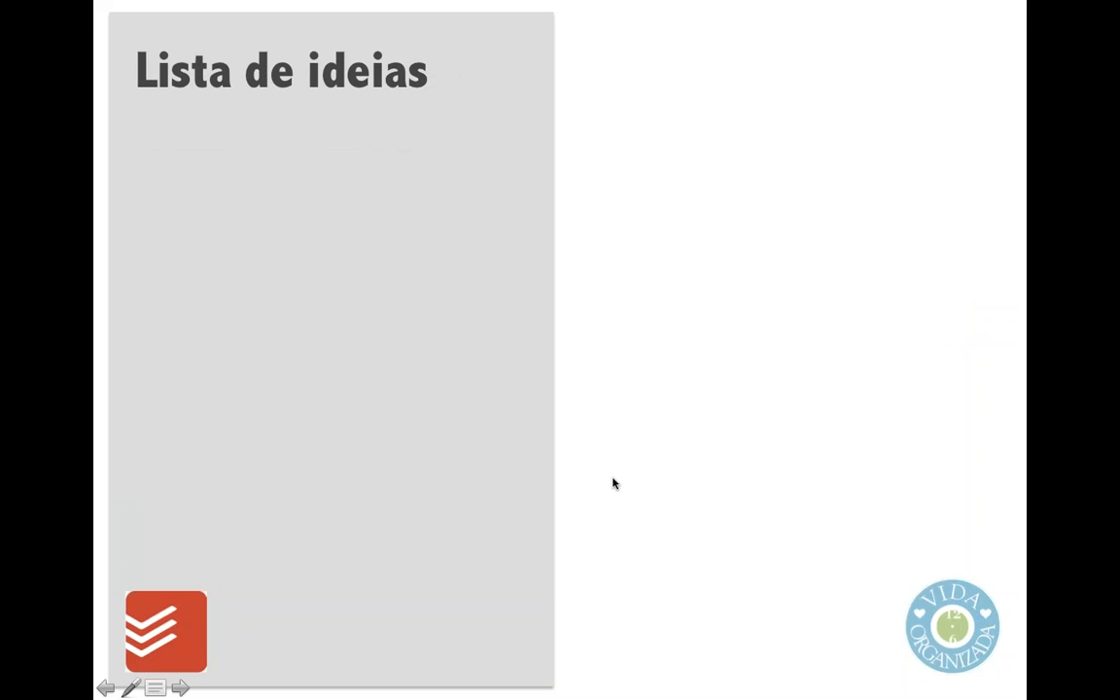
{"action": "key", "text": "Escape"}
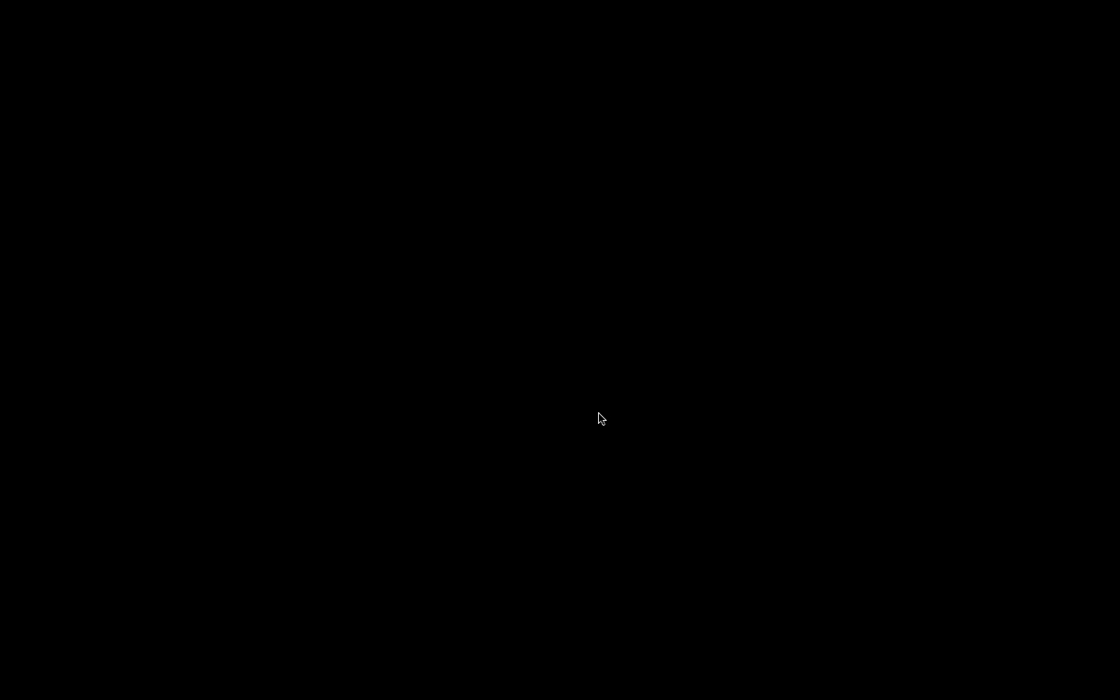
{"action": "left_click", "coordinate": [21, 344]}
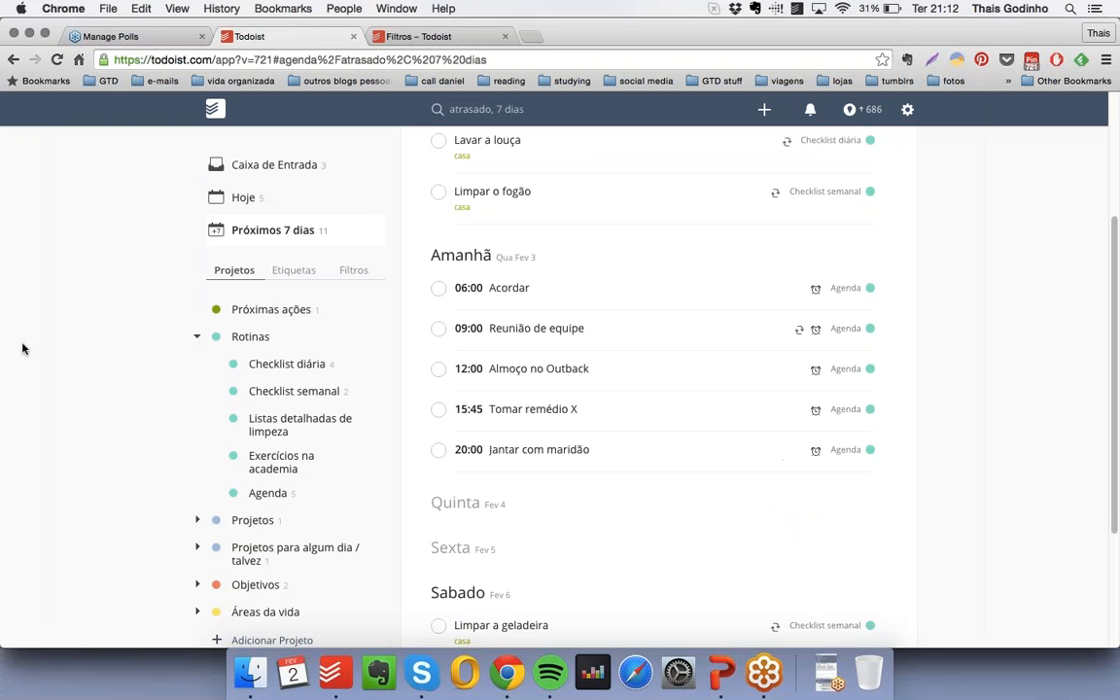
- Create a light blue project "Ideias para o meu trabalho" and nest it last under "Projetos para algum dia / talvez"
{"action": "left_click", "coordinate": [196, 337]}
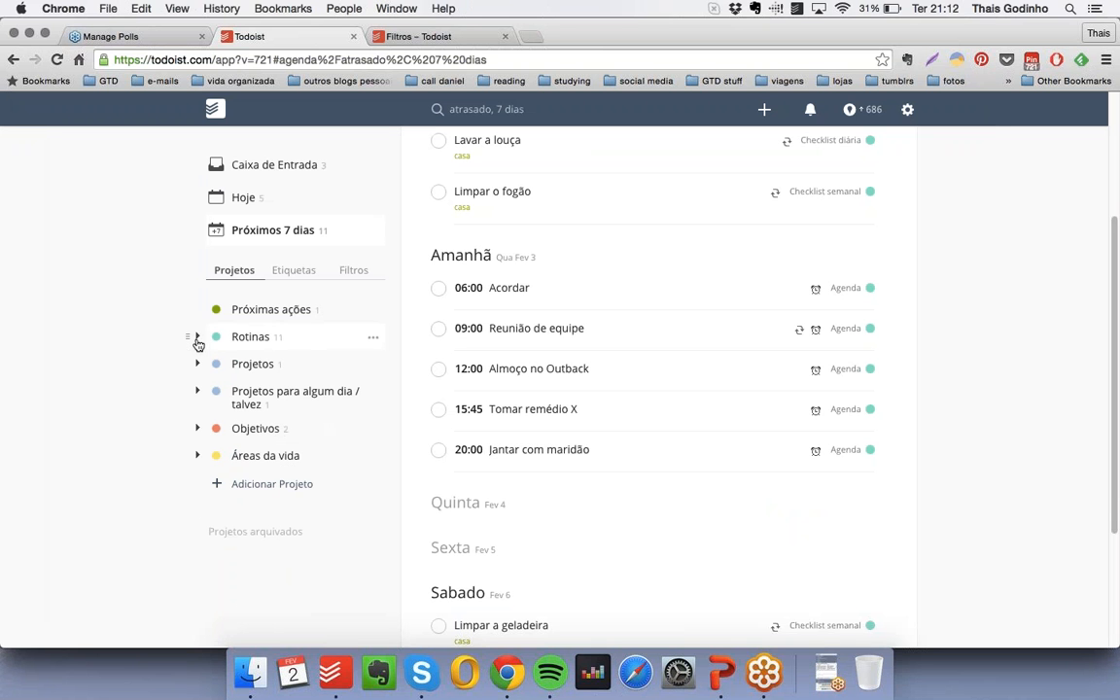
{"action": "left_click", "coordinate": [196, 391]}
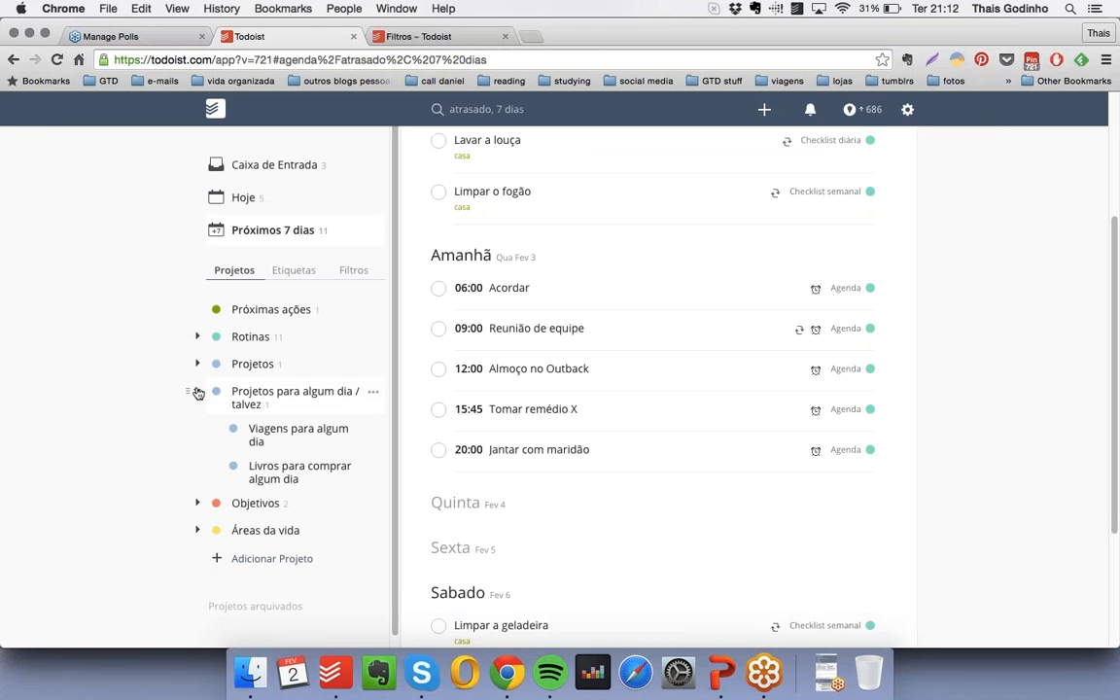
{"action": "scroll", "coordinate": [320, 395], "scroll_direction": "down", "scroll_amount": 2}
{"action": "left_click", "coordinate": [273, 549]}
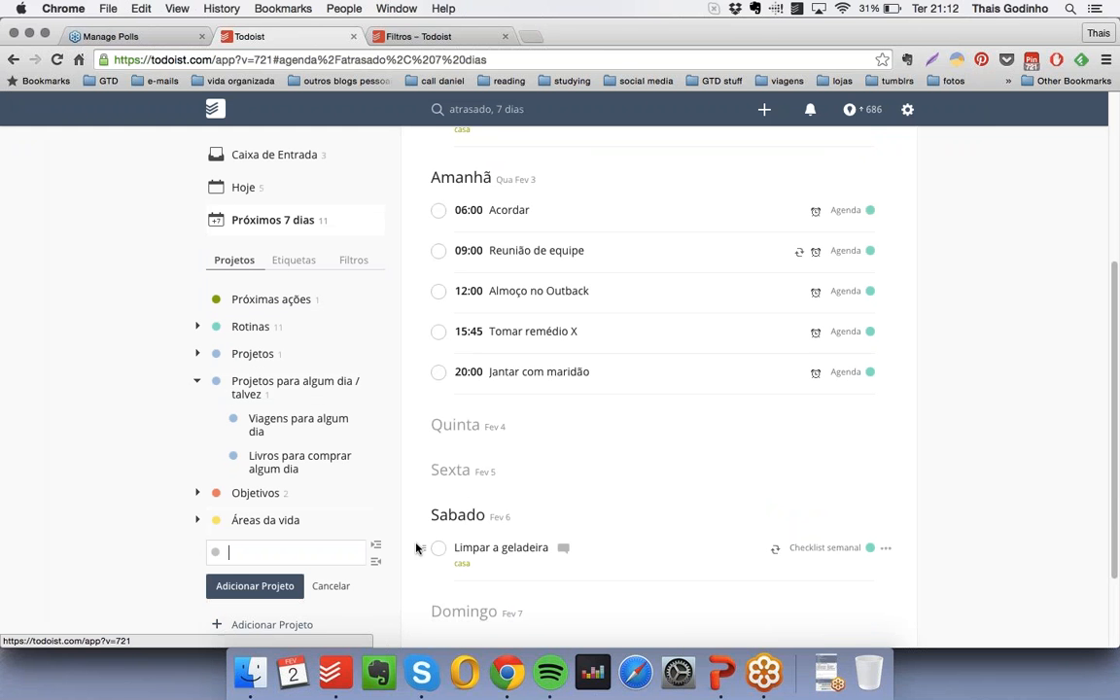
{"action": "type", "text": "Ideias para "}
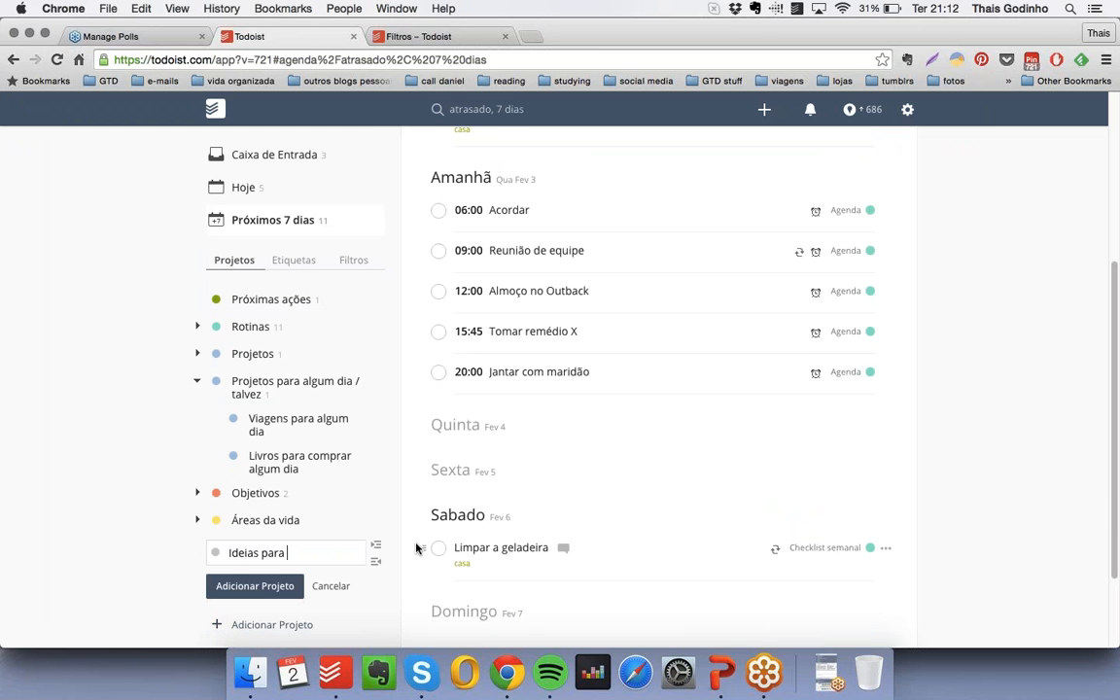
{"action": "type", "text": "o meu trabalho"}
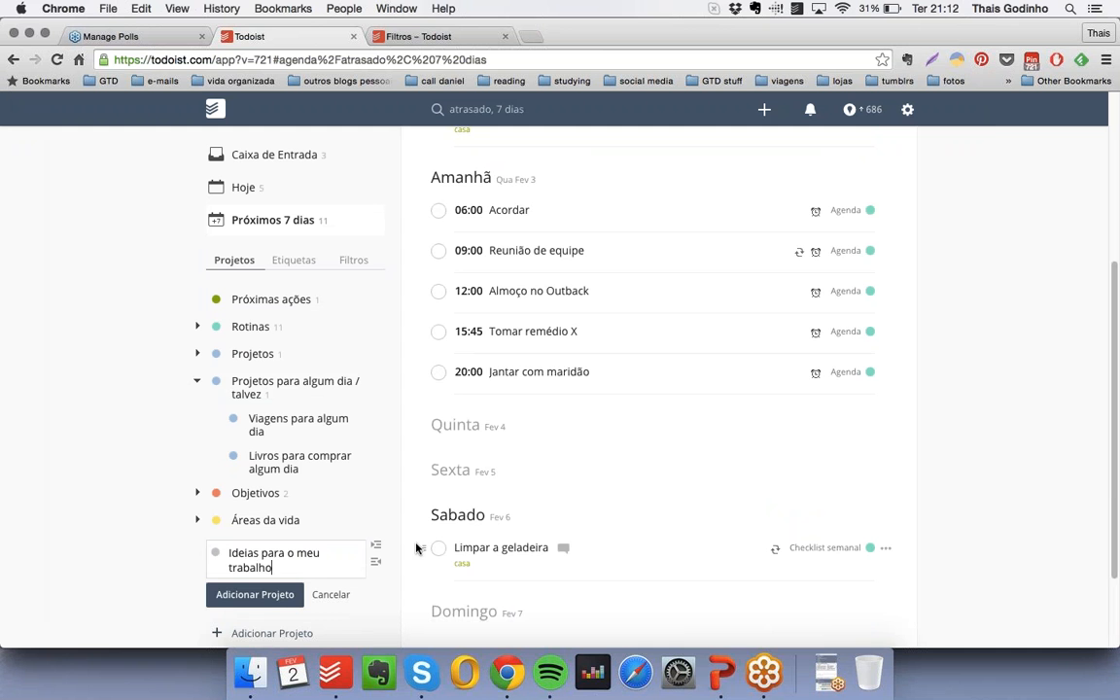
{"action": "left_click", "coordinate": [217, 554]}
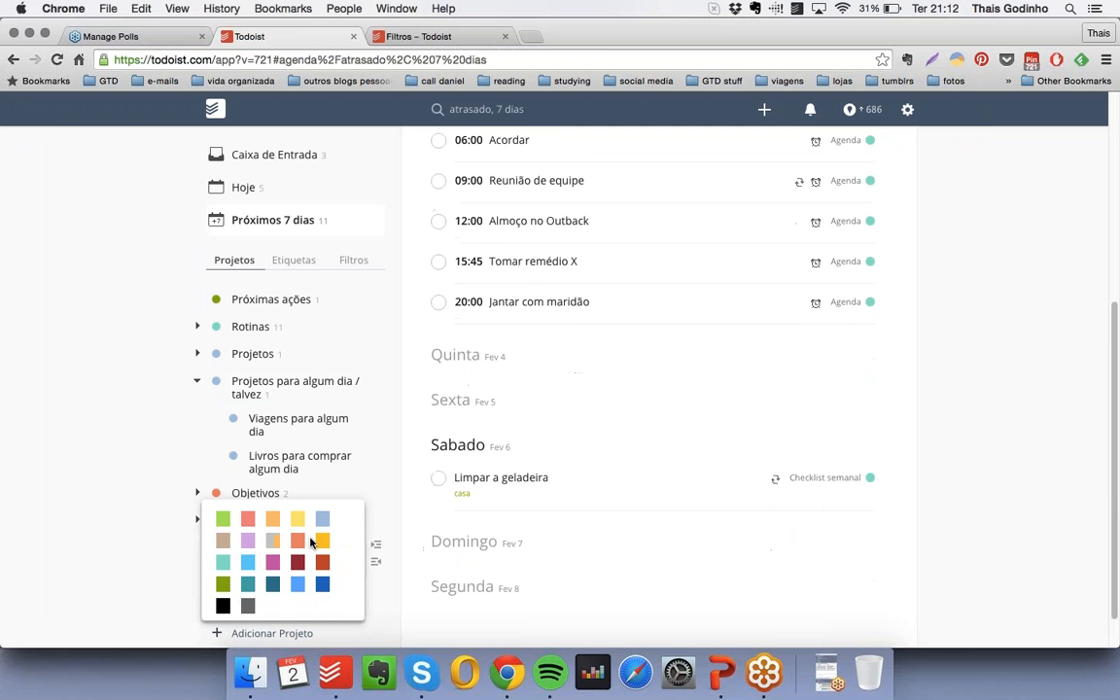
{"action": "left_click", "coordinate": [321, 524]}
{"action": "left_click", "coordinate": [243, 595]}
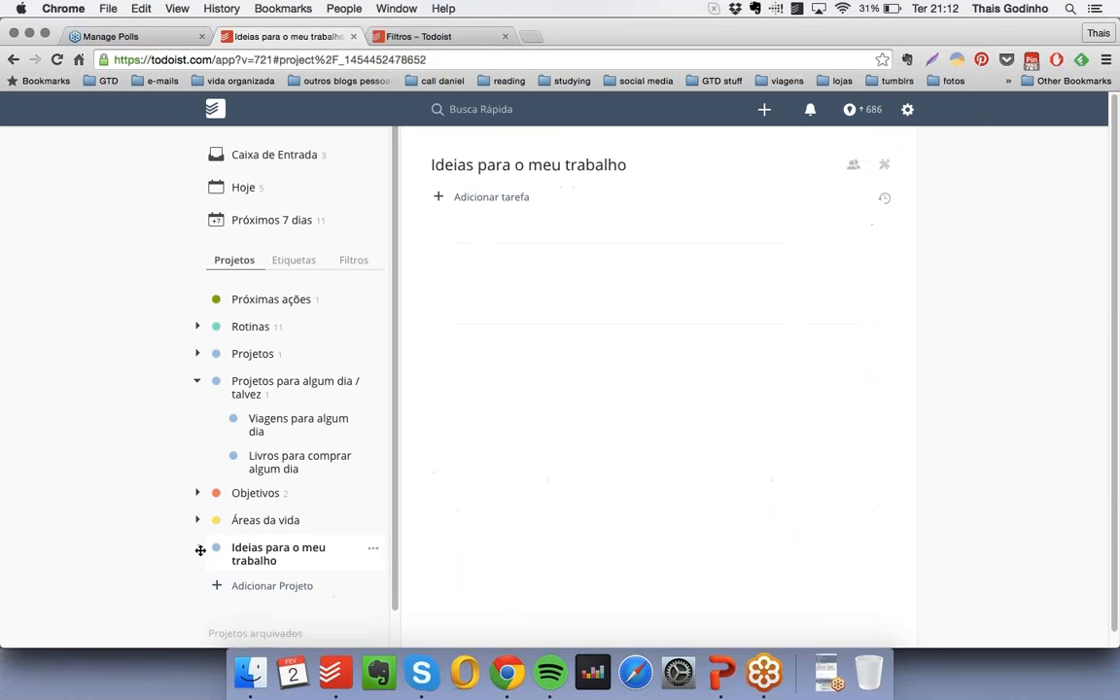
{"action": "left_click_drag", "start_coordinate": [200, 552], "coordinate": [221, 496]}
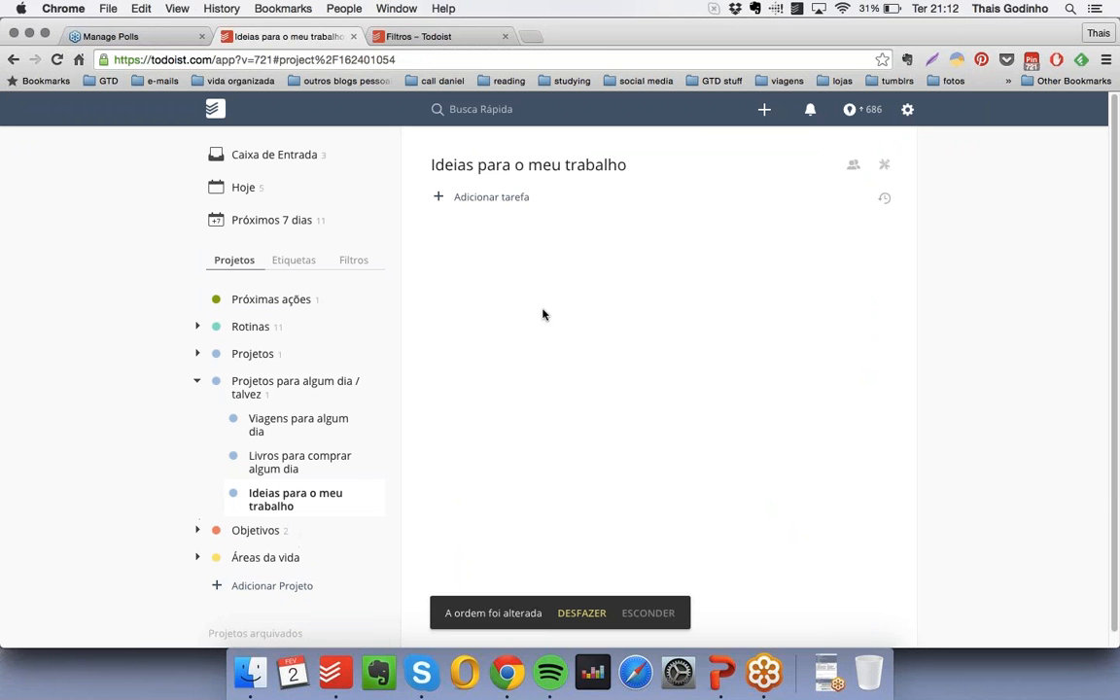
- Add the task "Virar diretor geral" to "Ideias para o meu trabalho"
{"action": "left_click", "coordinate": [482, 196]}
{"action": "type", "text": "Ser promi"}
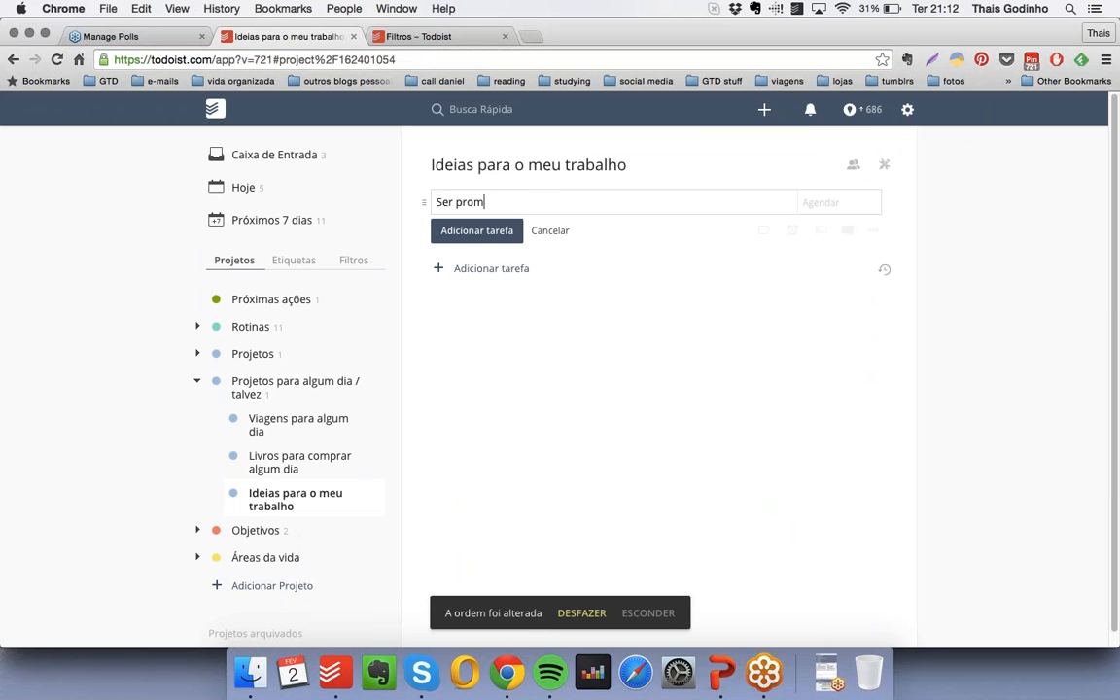
{"action": "type", "text": "ovi"}
{"action": "key", "text": "BackSpace"}
{"action": "key", "text": "BackSpace"}
{"action": "key", "text": "BackSpace"}
{"action": "key", "text": "BackSpace"}
{"action": "key", "text": "BackSpace"}
{"action": "key", "text": "BackSpace"}
{"action": "key", "text": "BackSpace"}
{"action": "key", "text": "BackSpace"}
{"action": "key", "text": "BackSpace"}
{"action": "key", "text": "BackSpace"}
{"action": "key", "text": "BackSpace"}
{"action": "type", "text": "Virar diretor geral"}
{"action": "key", "text": "Return"}
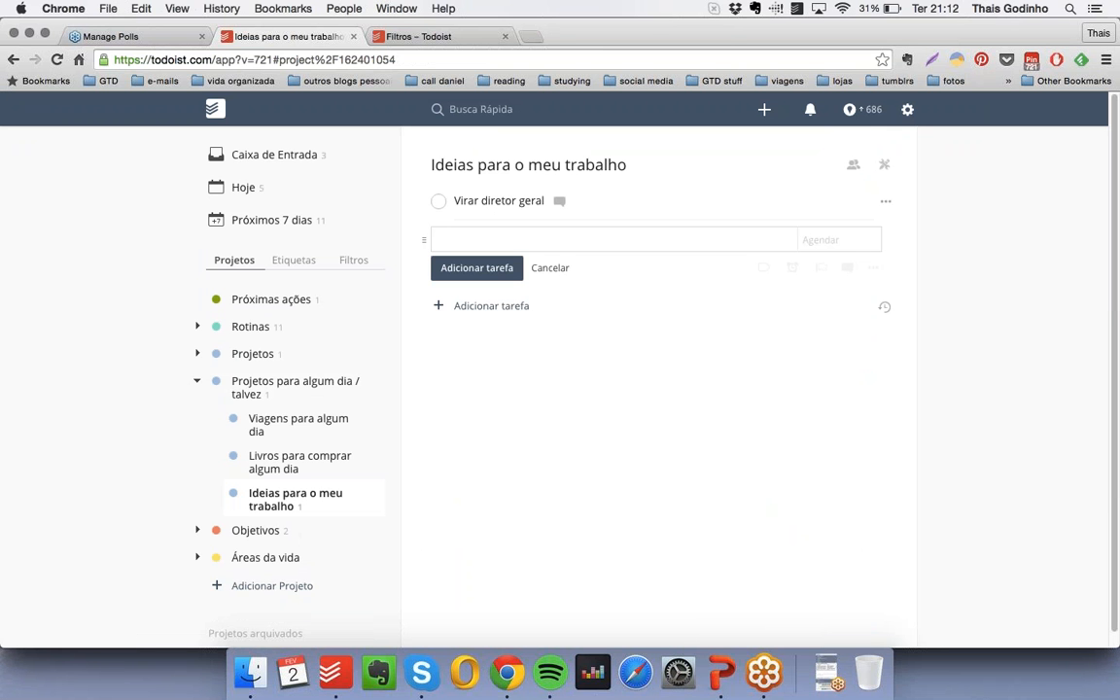
- Add the task "Lançar o novo website" below "Virar diretor geral"
{"action": "type", "text": "Lançar o novo website"}
{"action": "key", "text": "Return"}
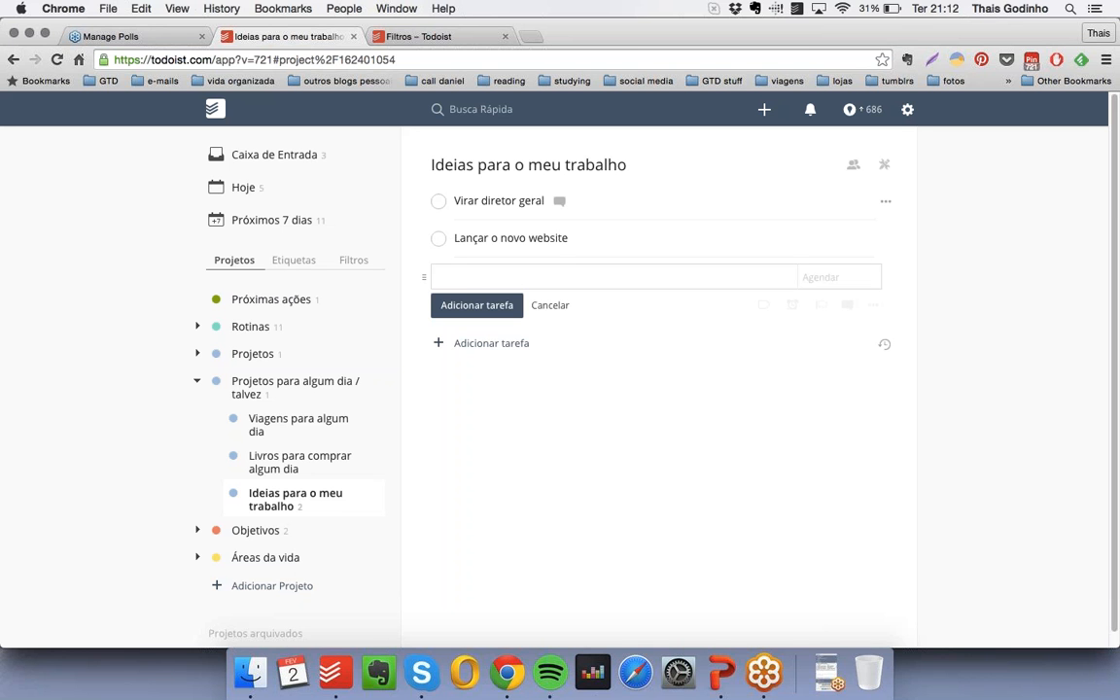
- Create a light blue project "Ideias para a minha vida pessoal" and nest it below "Ideias para o meu trabalho"
{"action": "left_click", "coordinate": [292, 587]}
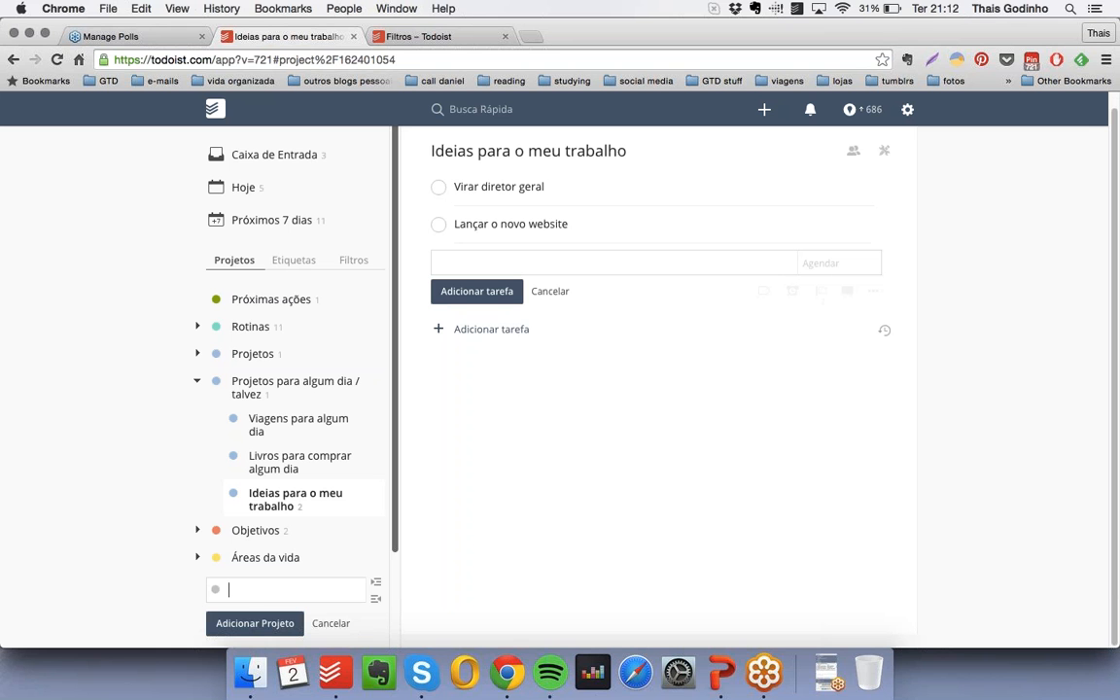
{"action": "type", "text": "Ideias para a minha vida pess"}
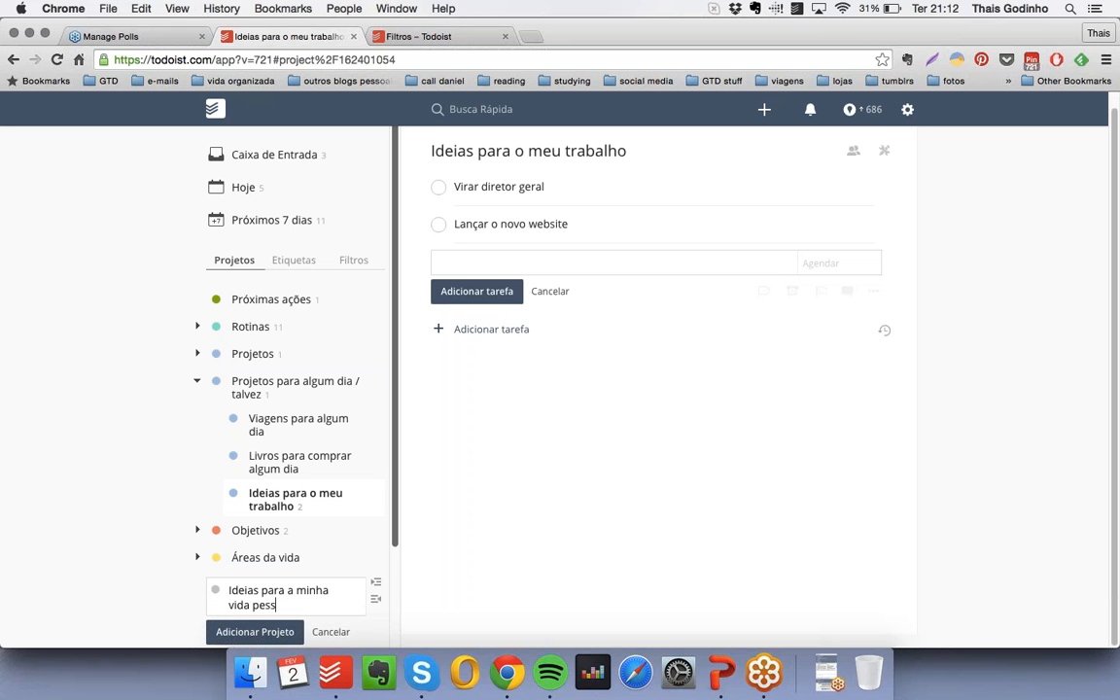
{"action": "type", "text": "oal"}
{"action": "left_click", "coordinate": [214, 589]}
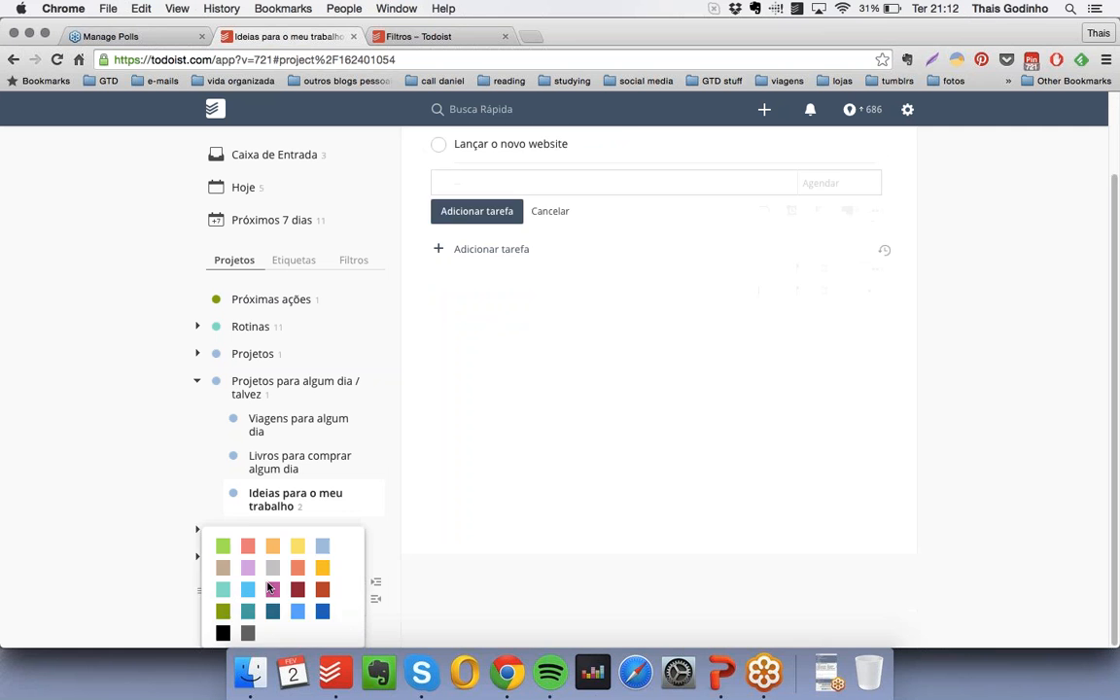
{"action": "left_click", "coordinate": [271, 587]}
{"action": "left_click", "coordinate": [250, 630]}
{"action": "left_click_drag", "start_coordinate": [206, 583], "coordinate": [225, 523]}
- Add the tasks "Fazer curso de cupcake" and "Aprender violoncelo" to "Ideias para a minha vida pessoal"
{"action": "left_click", "coordinate": [498, 199]}
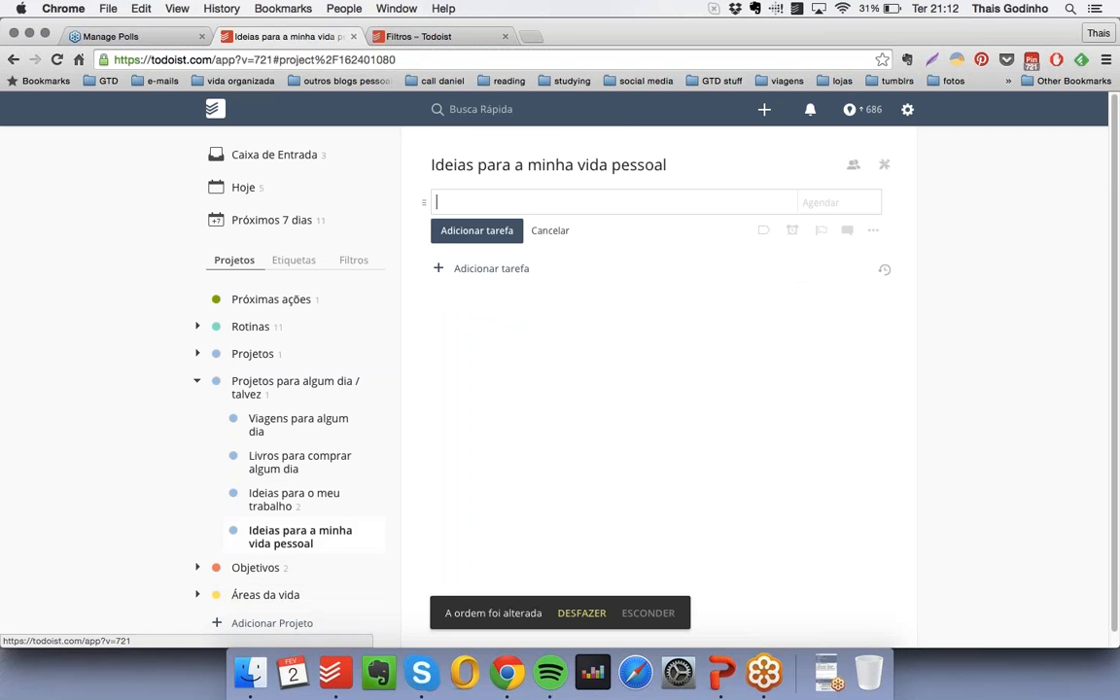
{"action": "type", "text": "Fazer curso de"}
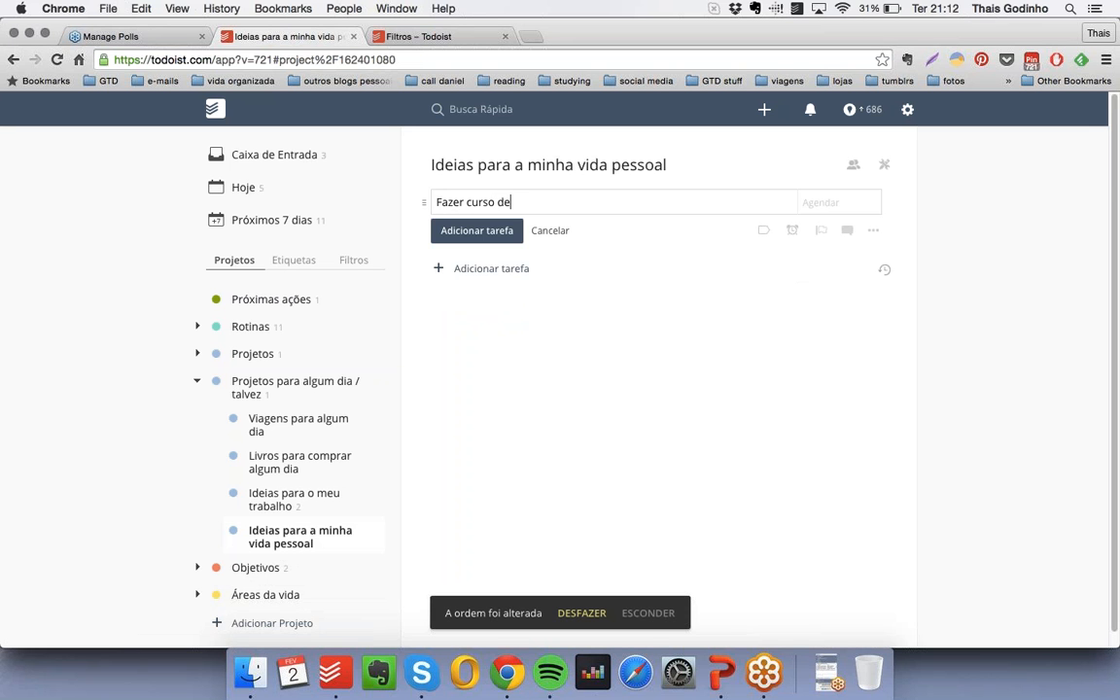
{"action": "type", "text": " cupcake"}
{"action": "key", "text": "Return"}
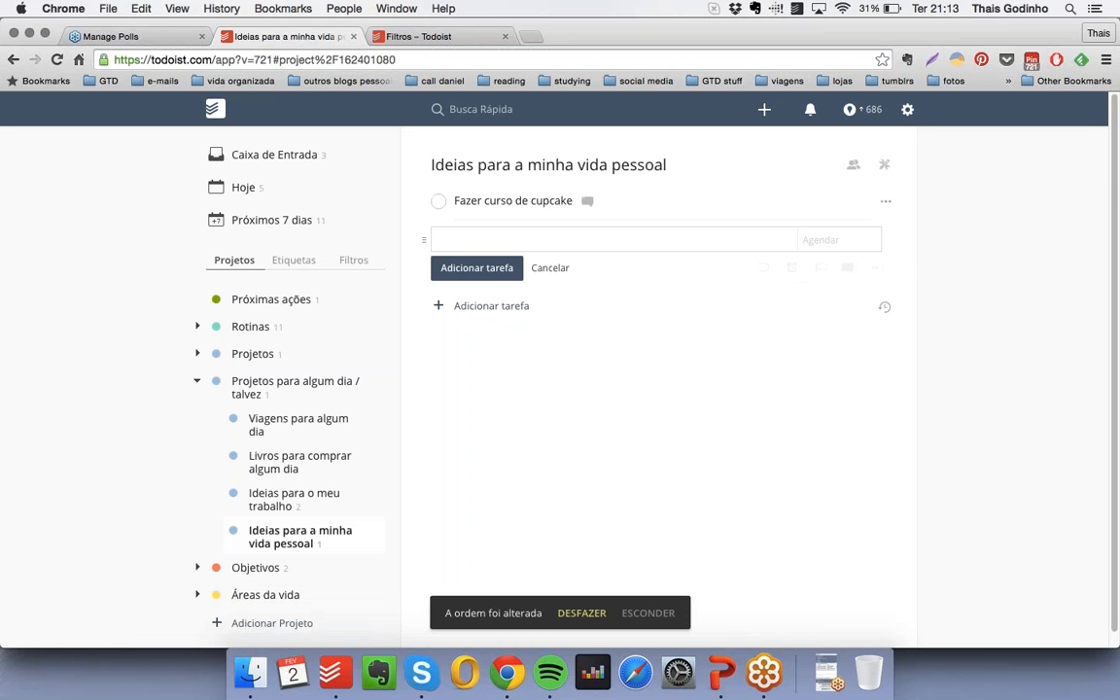
{"action": "type", "text": "Aprender violoncelo"}
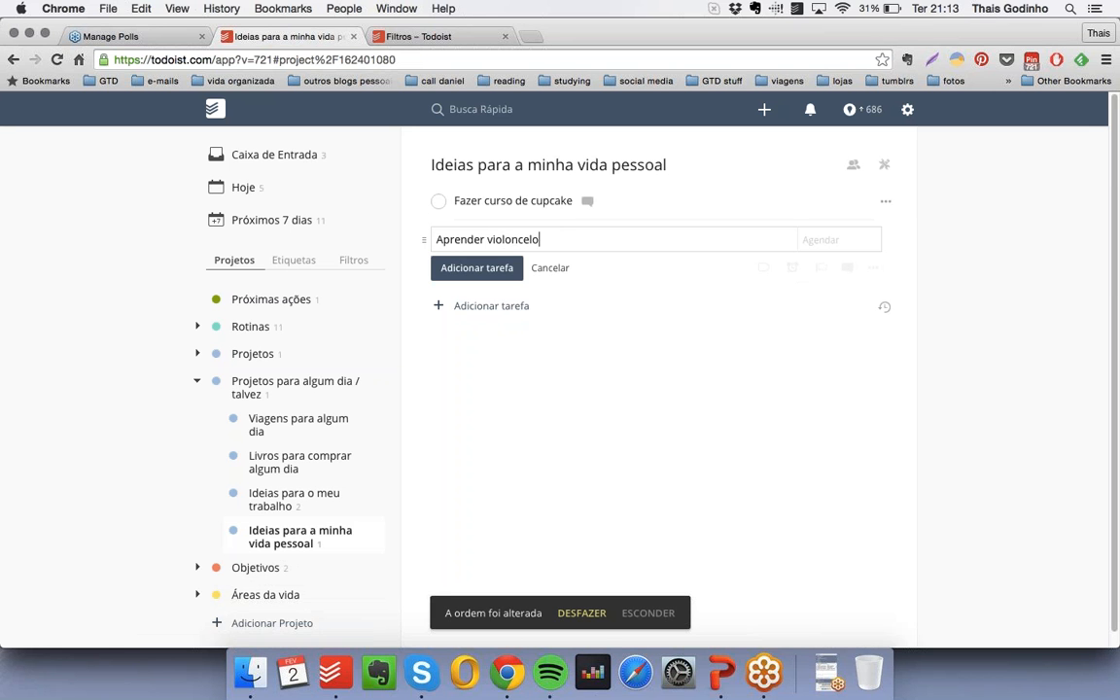
{"action": "key", "text": "Return"}
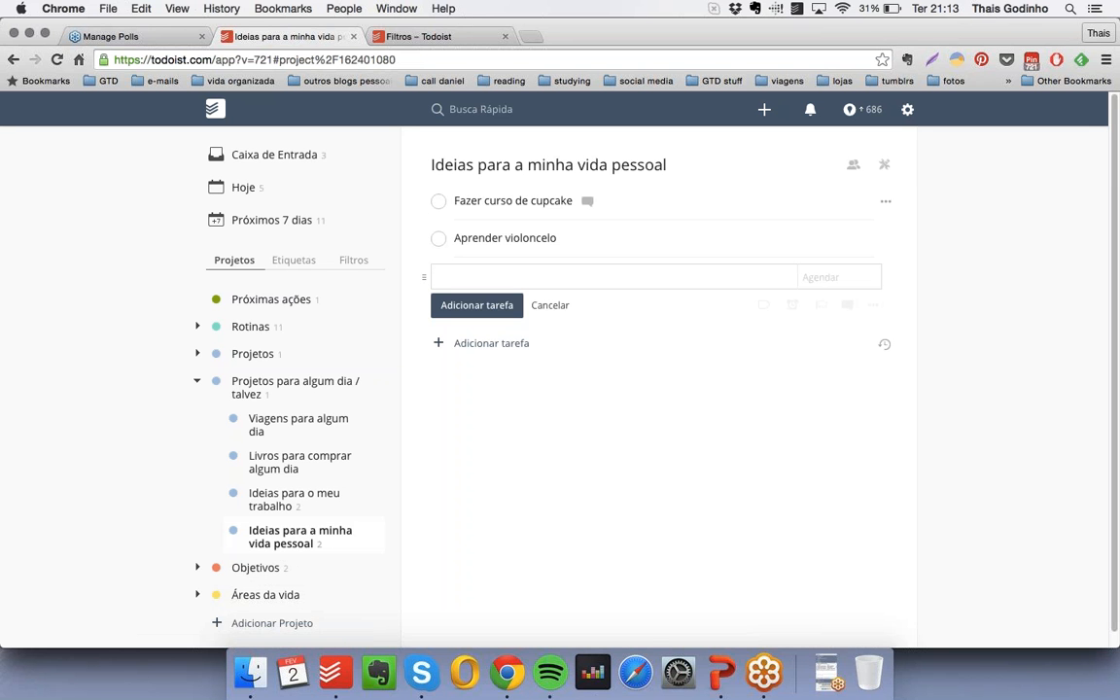
- Add the task "Ir na Fazenda do Chocolate" to the personal ideas list
{"action": "type", "text": "Ir na Fazenda do Ch"}
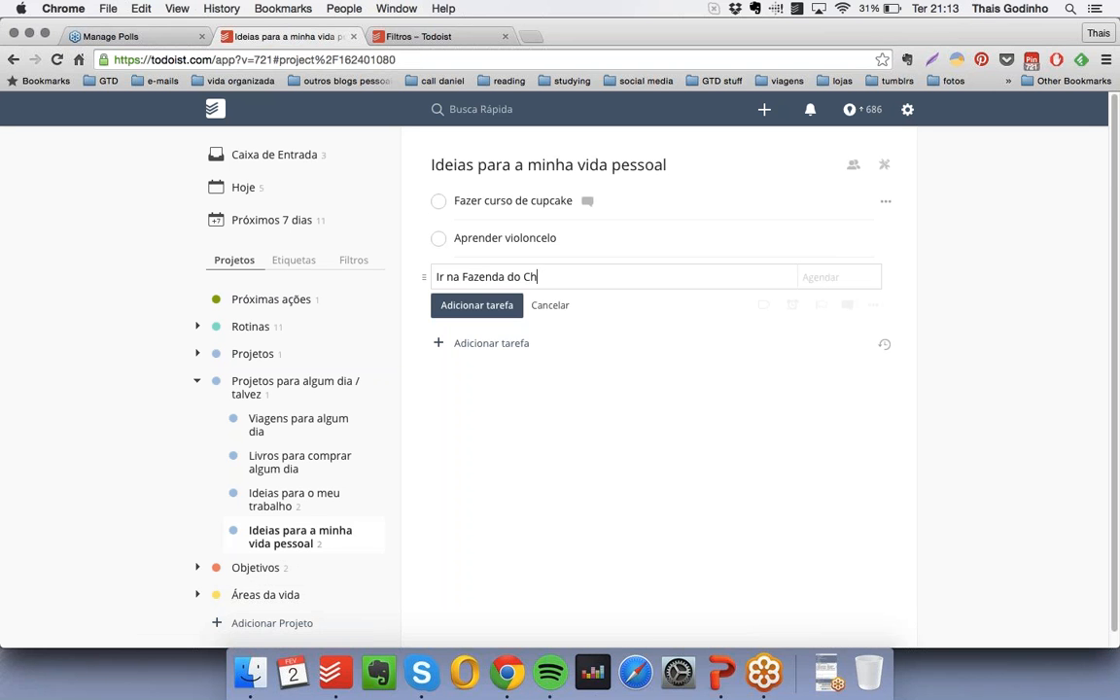
{"action": "type", "text": "ocolate"}
{"action": "key", "text": "Return"}
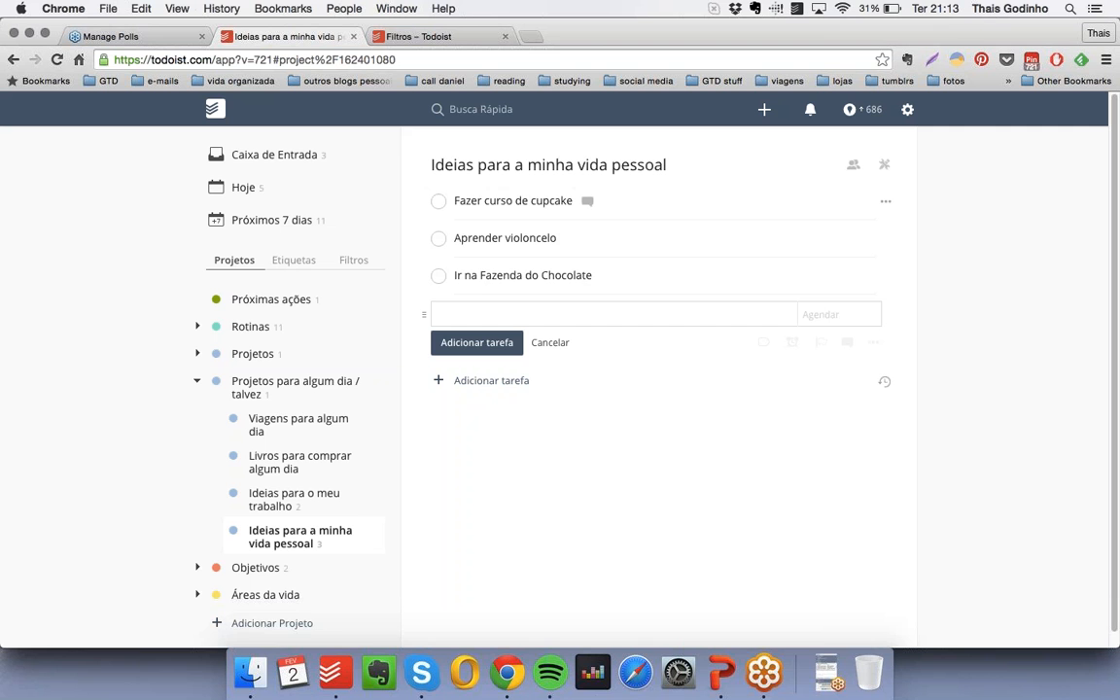
- Switch to PowerPoint, advance the presentation to the slide "No dia a dia", and return to Todoist in Chrome
{"action": "left_click", "coordinate": [722, 673]}
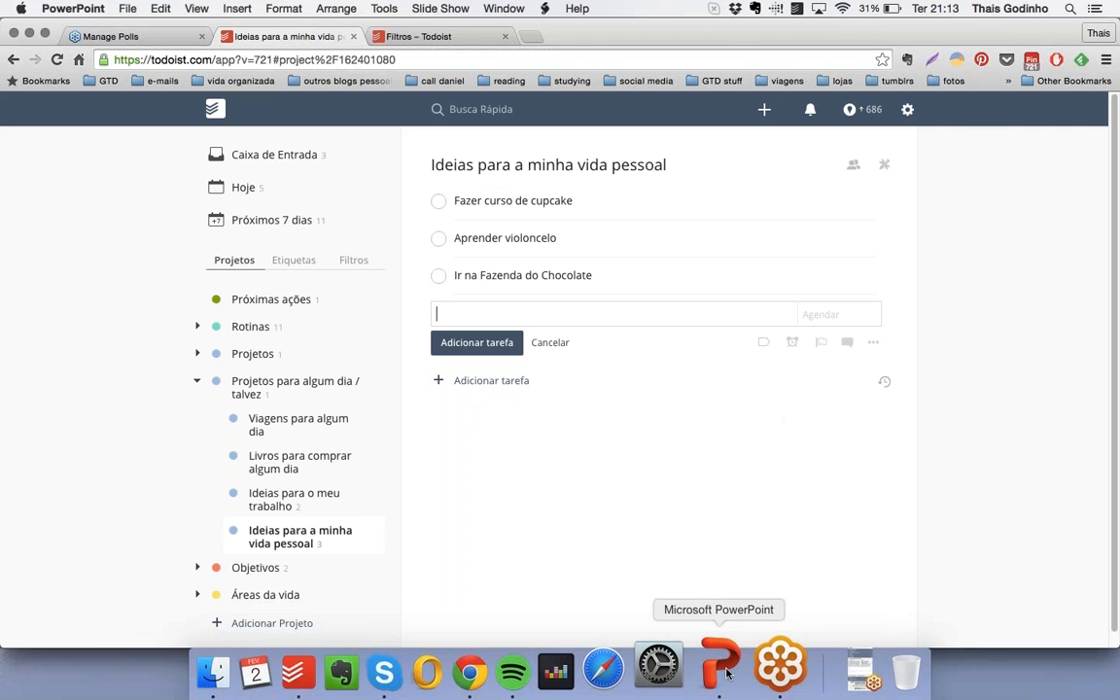
{"action": "left_click", "coordinate": [142, 600]}
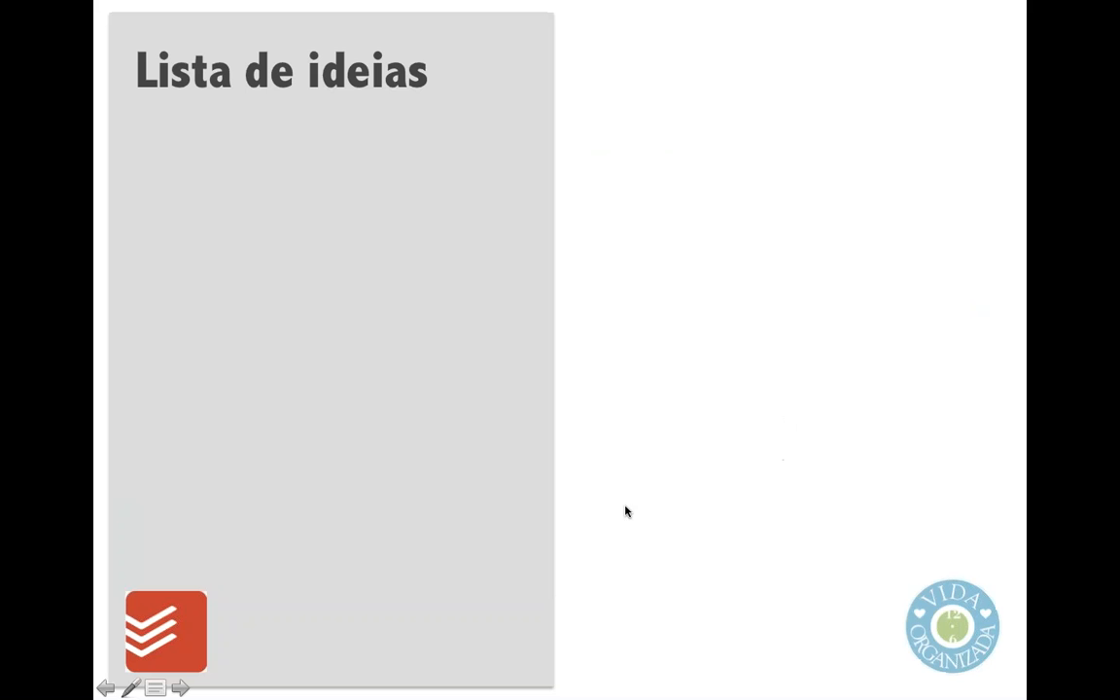
{"action": "left_click", "coordinate": [640, 616]}
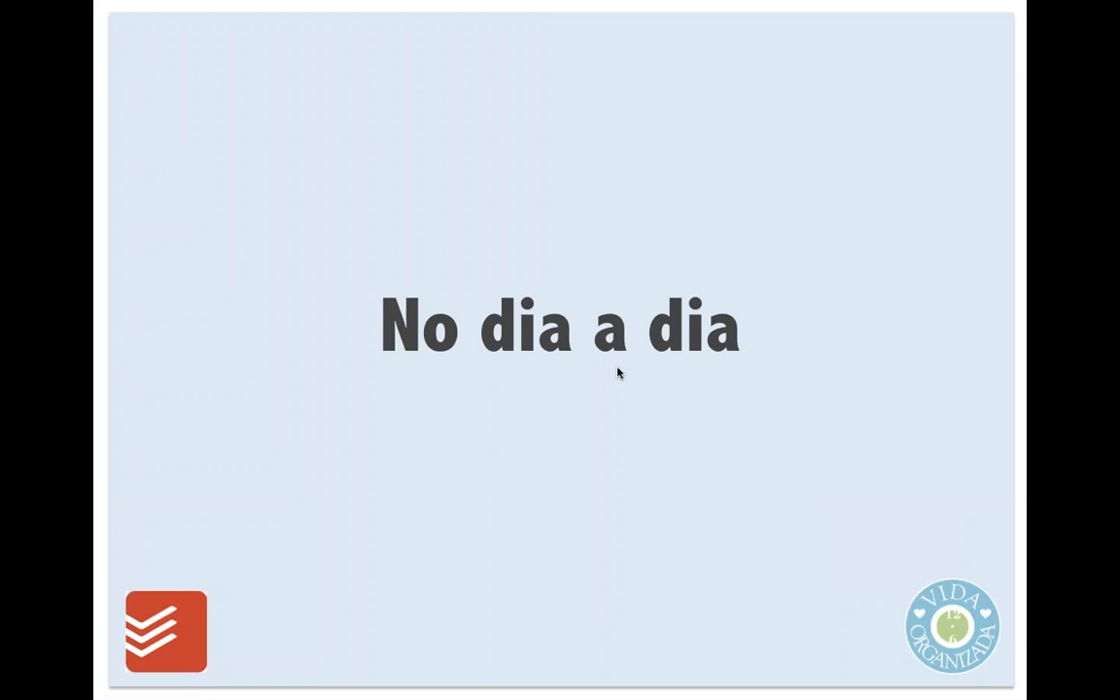
{"action": "key", "text": "Escape"}
{"action": "left_click", "coordinate": [16, 220]}
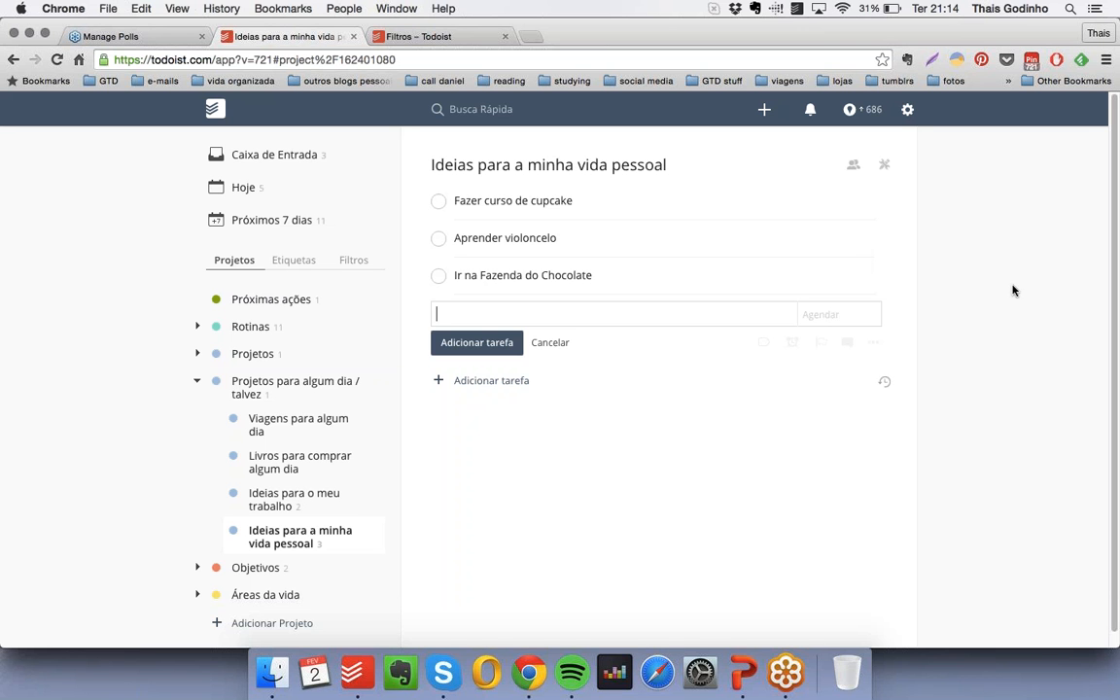
- Create a teal project "Checklist mensal" and nest it under "Rotinas", directly below "Checklist semanal"
{"action": "left_click", "coordinate": [197, 380]}
{"action": "left_click", "coordinate": [196, 327]}
{"action": "scroll", "coordinate": [334, 375], "scroll_direction": "down", "scroll_amount": 2}
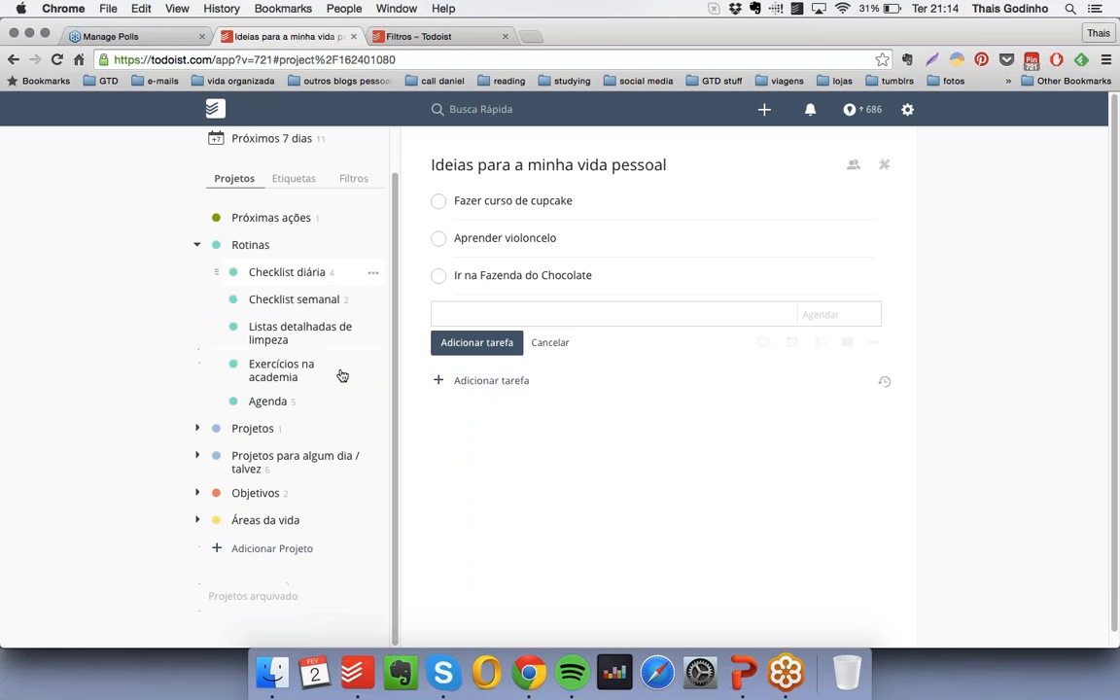
{"action": "left_click", "coordinate": [291, 547]}
{"action": "type", "text": "Checklist mensal"}
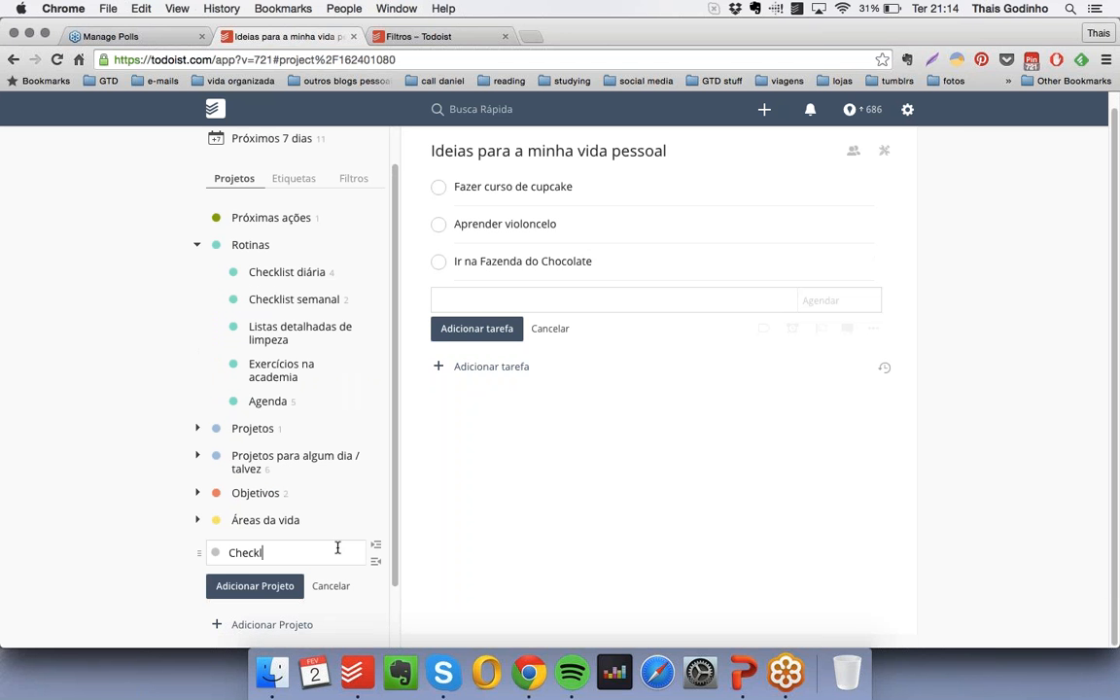
{"action": "left_click", "coordinate": [215, 552]}
{"action": "left_click", "coordinate": [221, 595]}
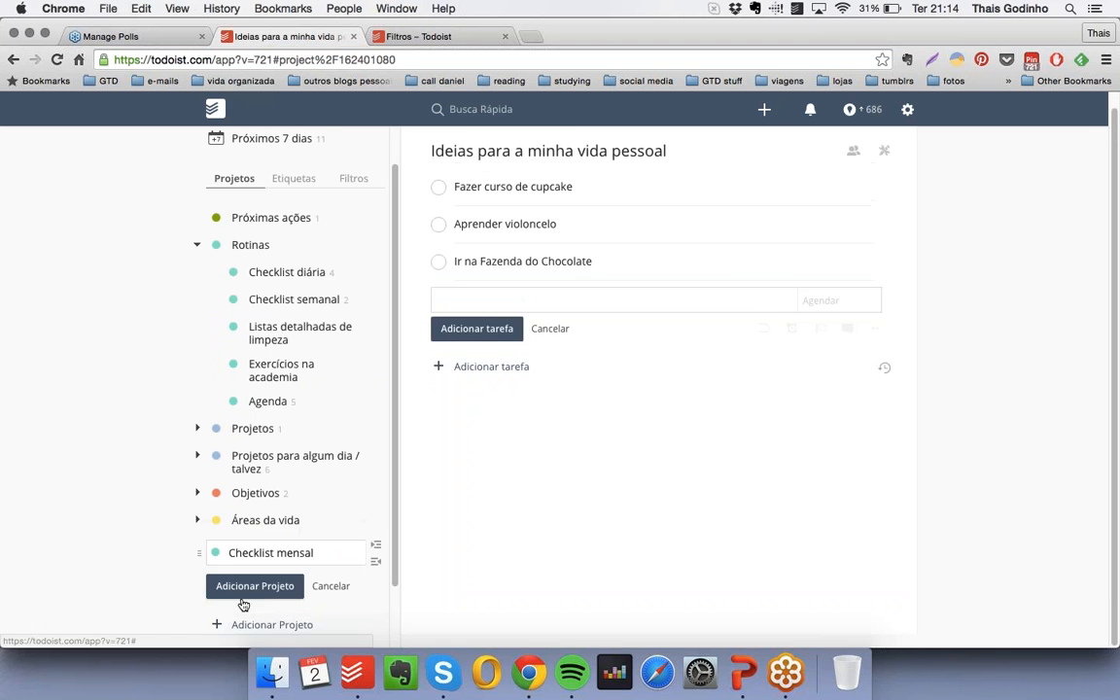
{"action": "key", "text": "Return"}
{"action": "left_click_drag", "start_coordinate": [197, 544], "coordinate": [234, 328]}
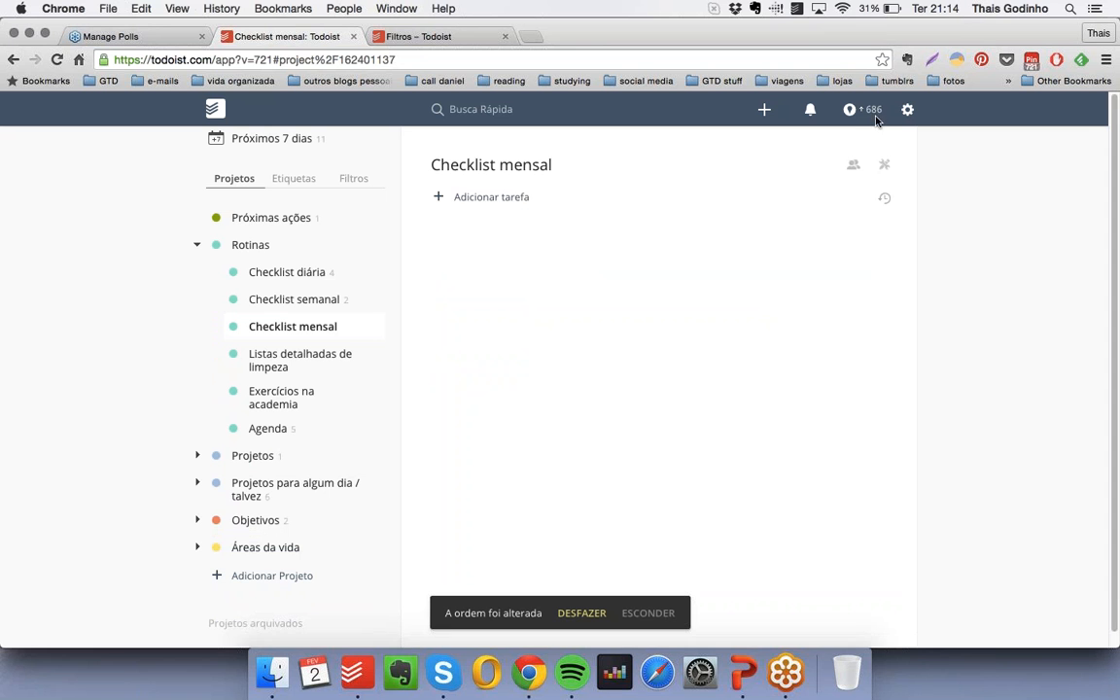
- Add the task "Atualizar minha planilha de finanças" to "Checklist mensal", scheduled for "todo dia 1" with the label "computador"
{"action": "left_click", "coordinate": [442, 196]}
{"action": "type", "text": "At"}
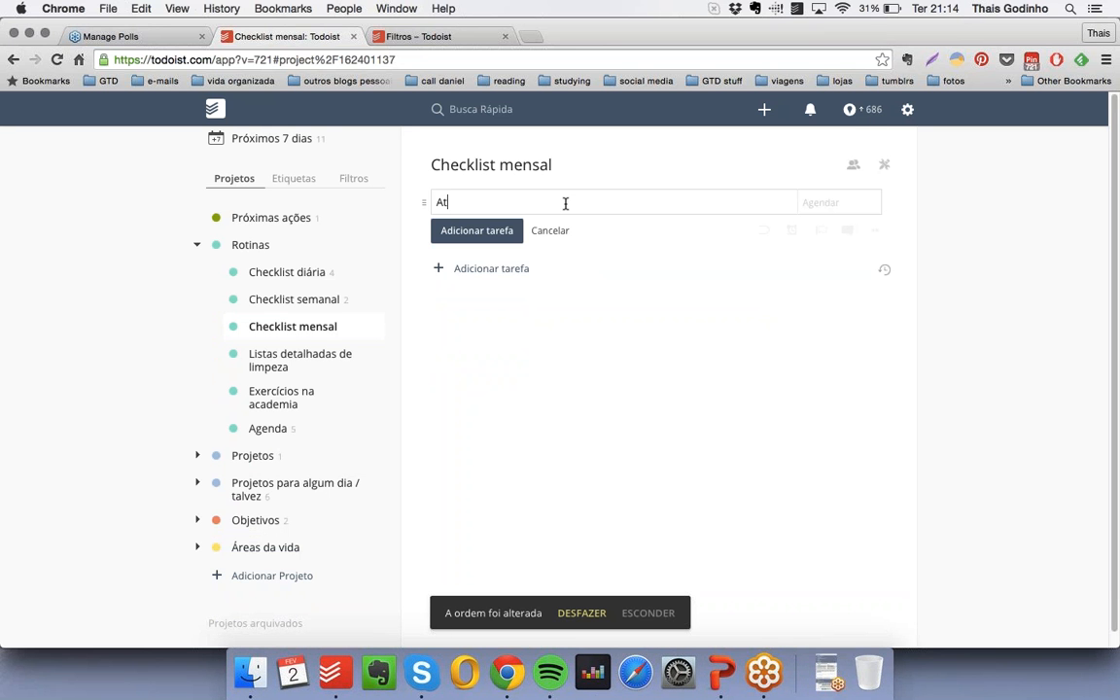
{"action": "type", "text": "ualizar minha planilha de finanças"}
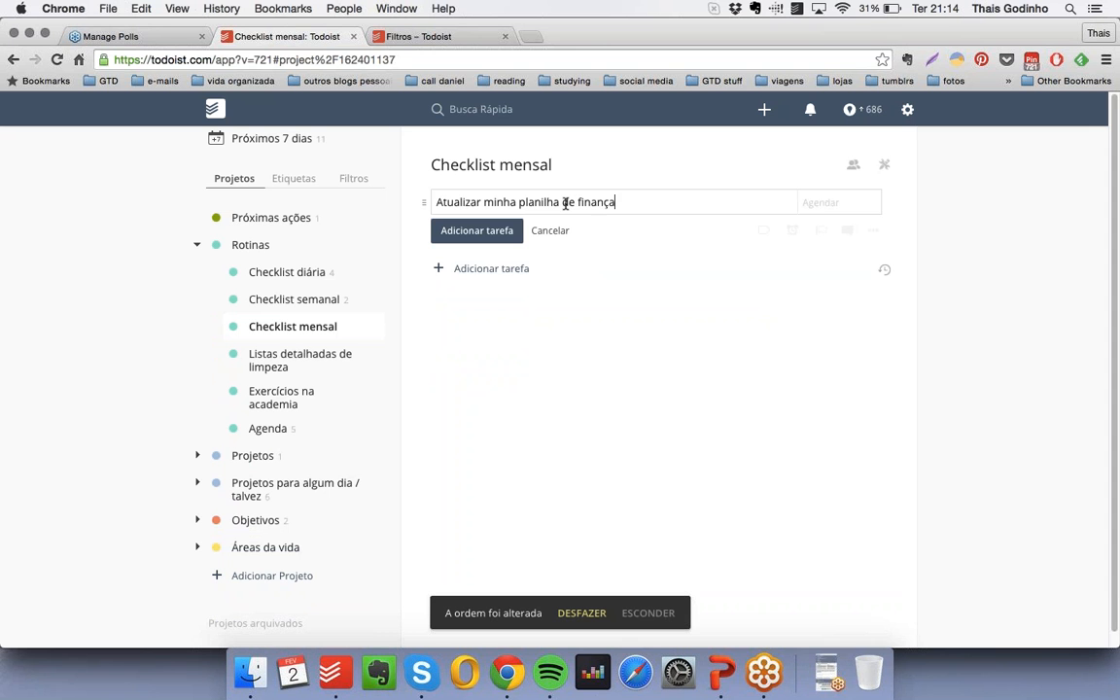
{"action": "left_click", "coordinate": [844, 199]}
{"action": "type", "text": "todo dia 1"}
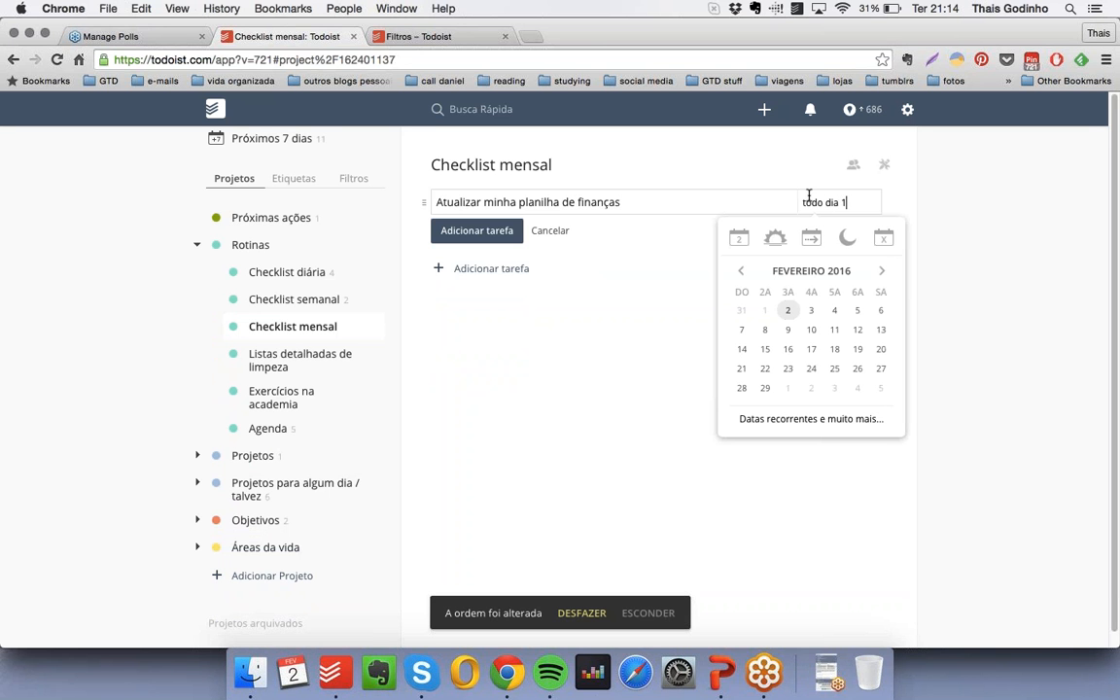
{"action": "left_click", "coordinate": [695, 200]}
{"action": "type", "text": "@"}
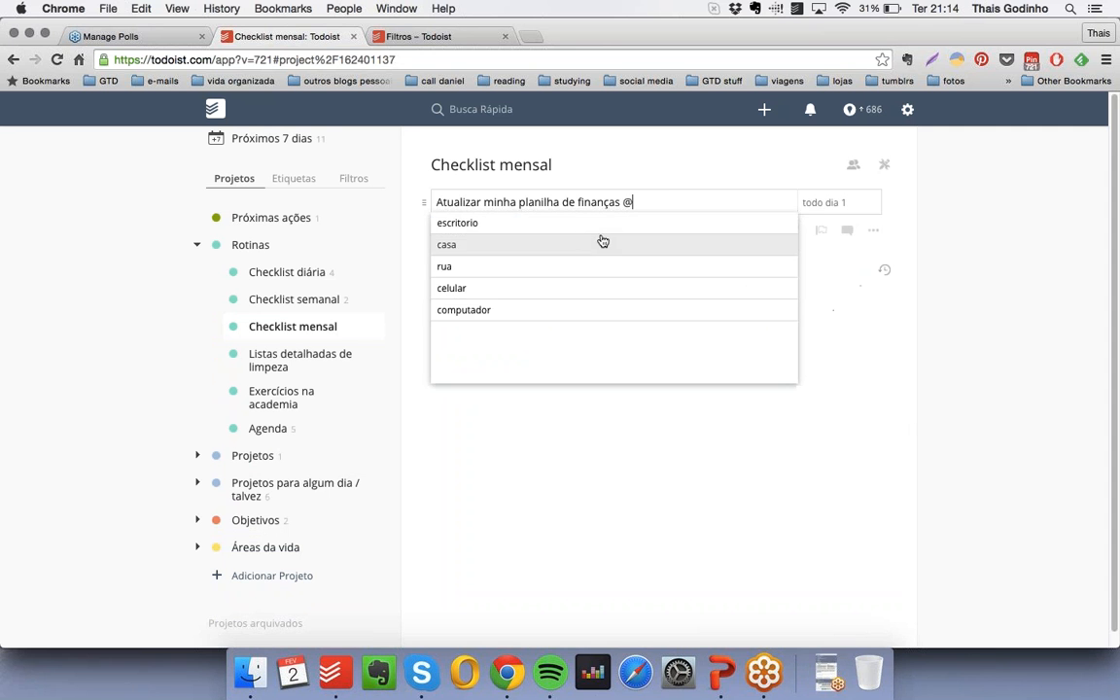
{"action": "left_click", "coordinate": [491, 309]}
{"action": "left_click", "coordinate": [465, 228]}
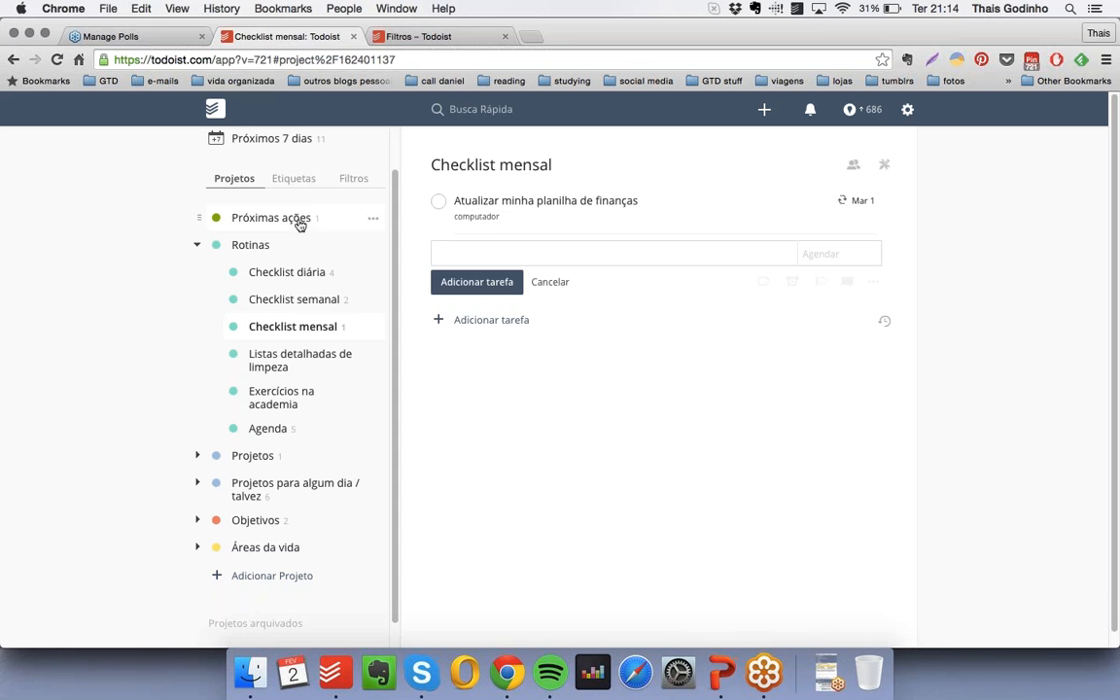
- Open the overview of the next seven days
{"action": "left_click", "coordinate": [292, 140]}
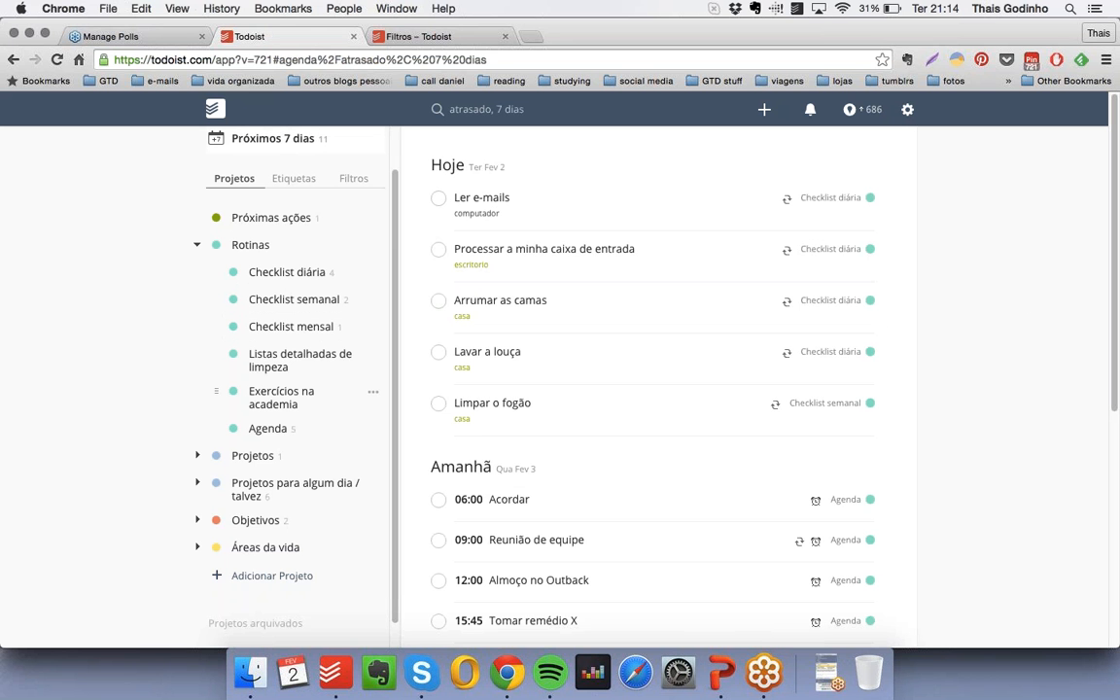
- Open the reminders of the task "Tomar remédio X" in the "Agenda" project and bring up the lead-time choices for a new reminder
{"action": "left_click", "coordinate": [268, 428]}
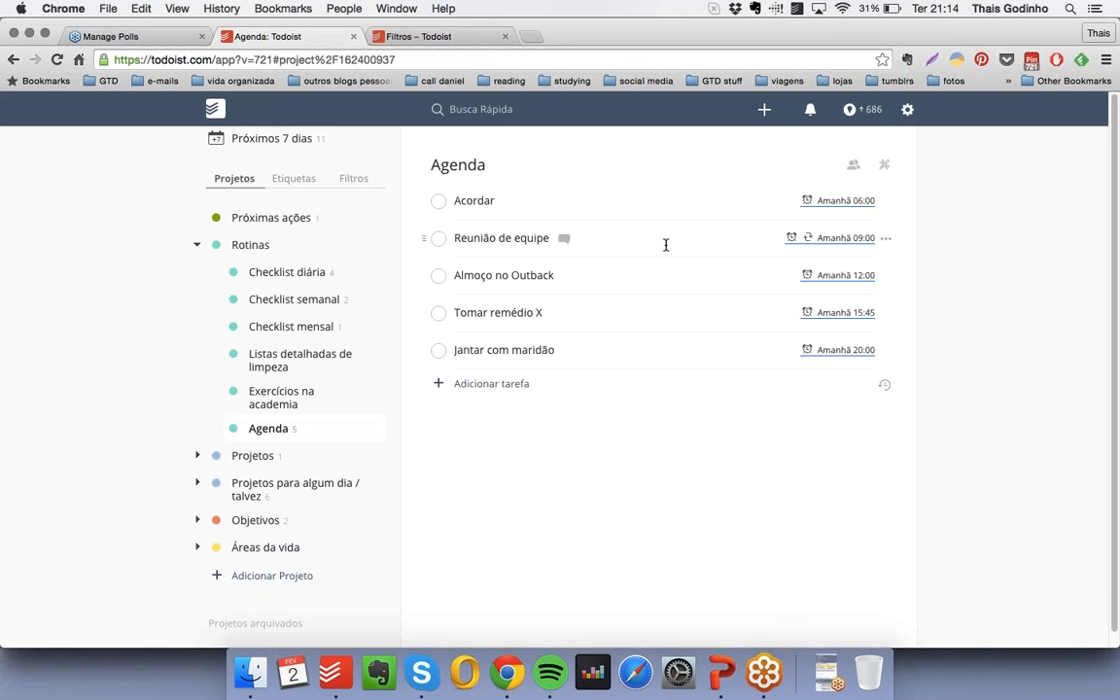
{"action": "left_click", "coordinate": [886, 313]}
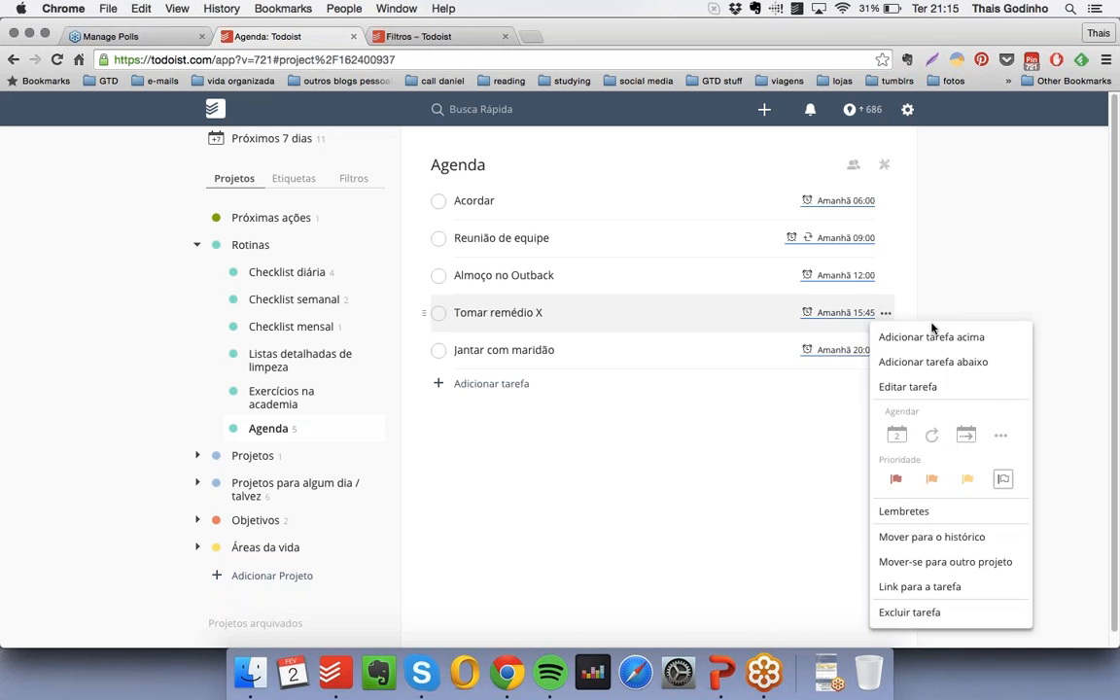
{"action": "left_click", "coordinate": [895, 511]}
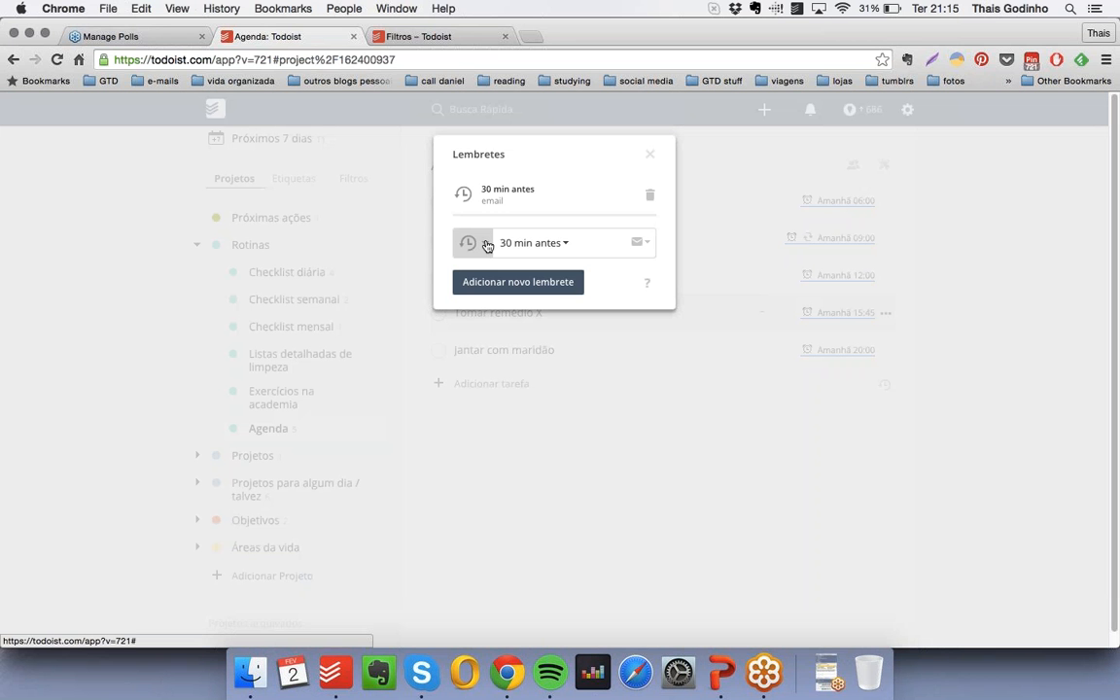
{"action": "left_click", "coordinate": [567, 244]}
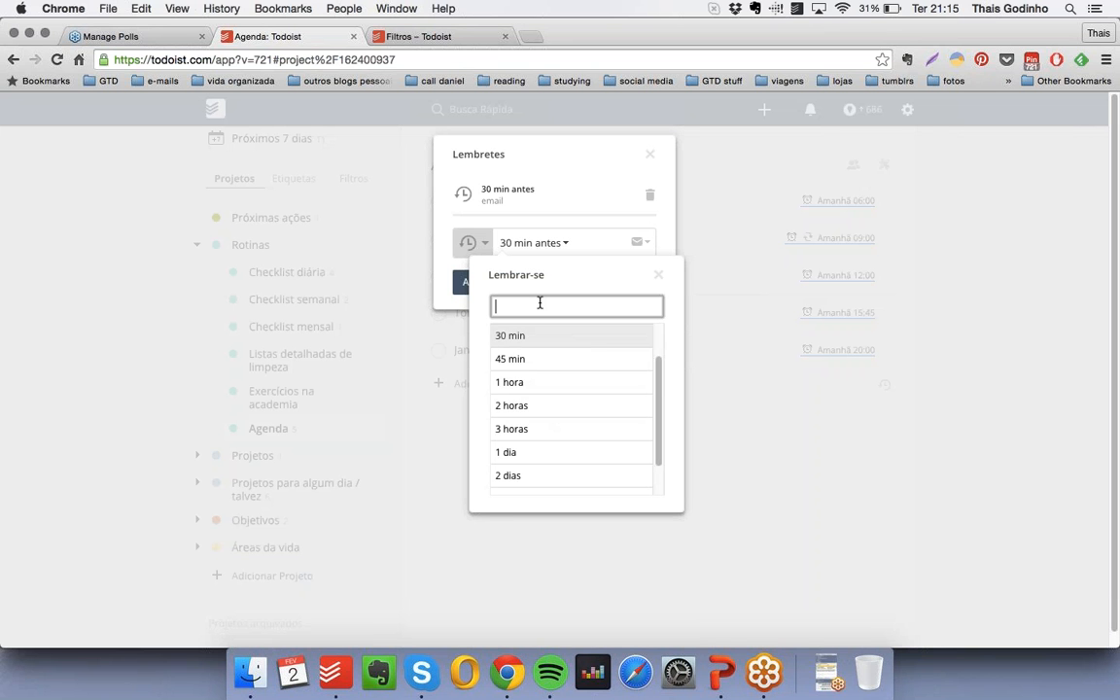
- Try to give the new reminder a custom lead time of "5 minutos"
{"action": "type", "text": "5 minutos"}
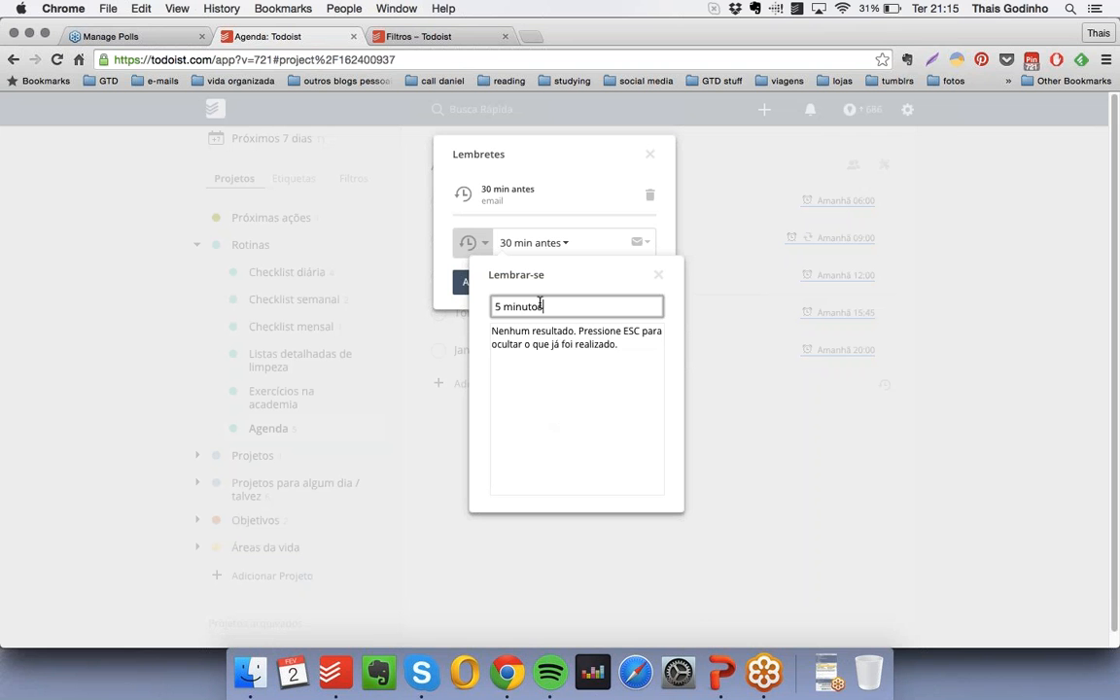
{"action": "left_click", "coordinate": [584, 303]}
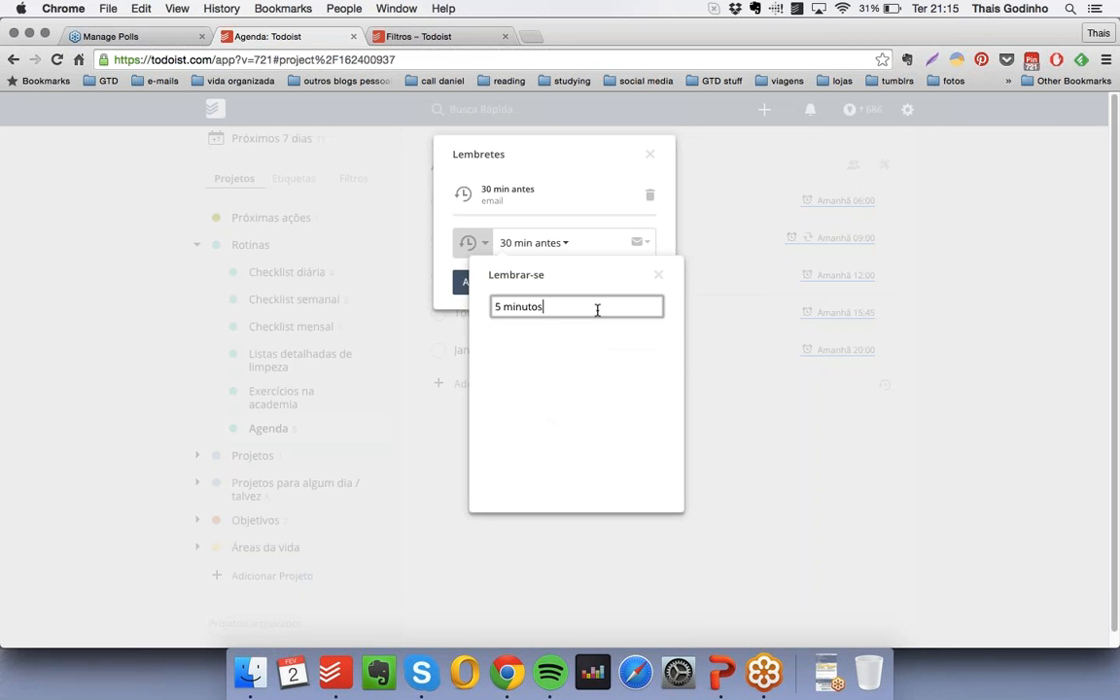
{"action": "left_click", "coordinate": [596, 309]}
- Choose a lead time of 30 min instead, add the email reminder to "Tomar remédio X", and close the reminders dialog
{"action": "left_click_drag", "start_coordinate": [581, 305], "coordinate": [476, 304]}
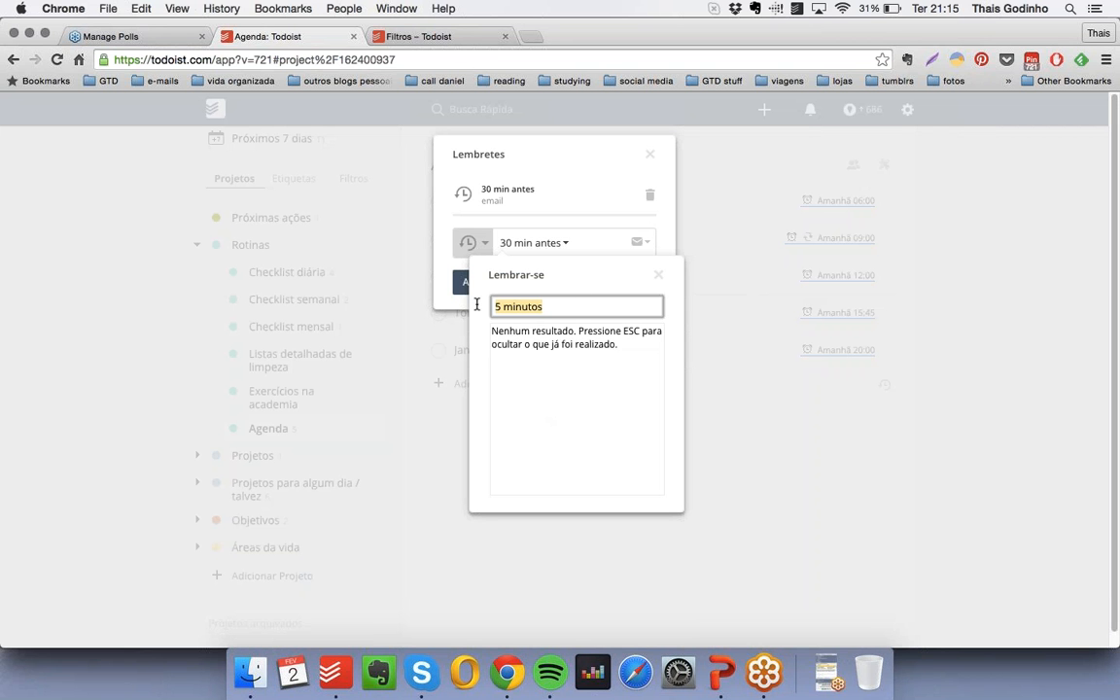
{"action": "type", "text": "30"}
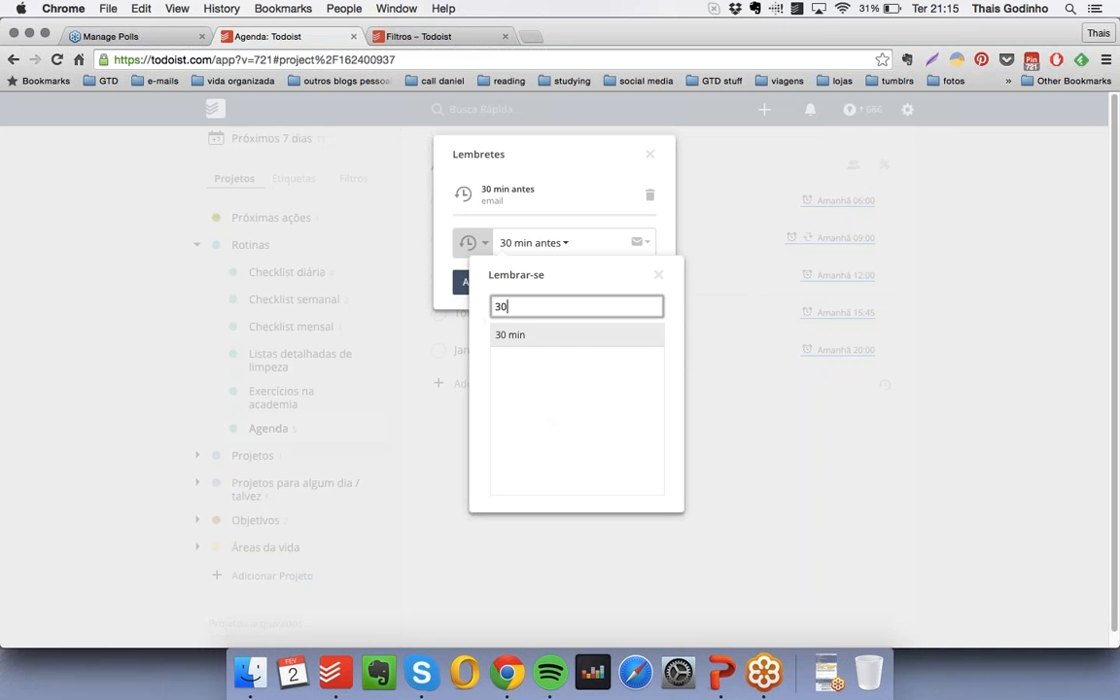
{"action": "key", "text": "Return"}
{"action": "left_click", "coordinate": [532, 283]}
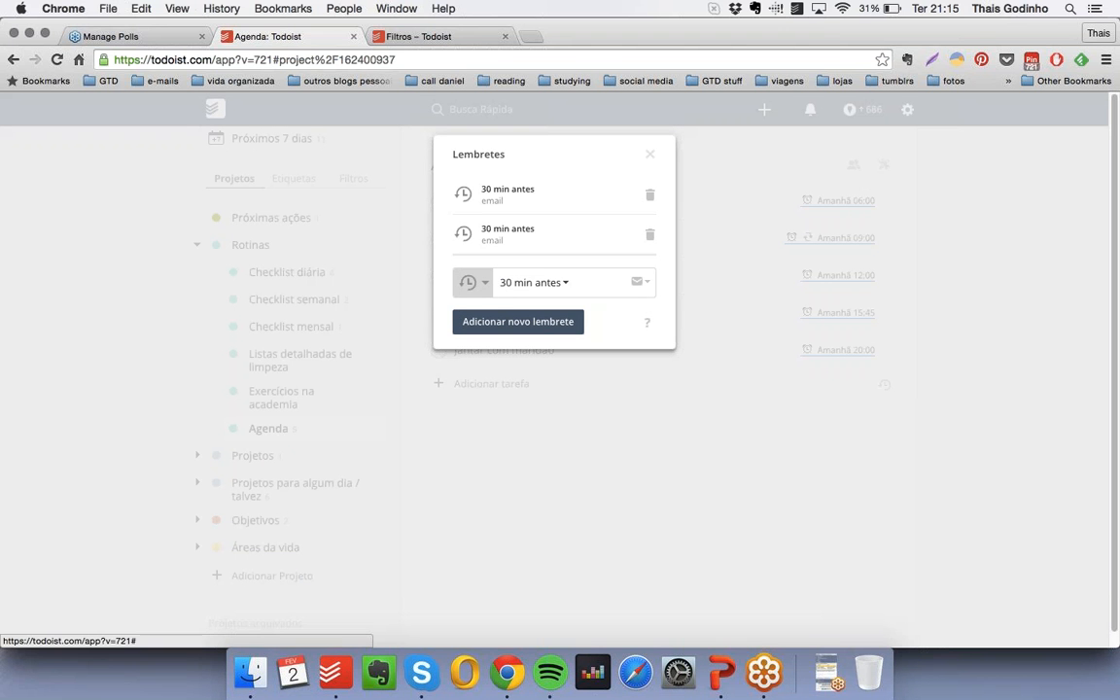
{"action": "left_click", "coordinate": [650, 155]}
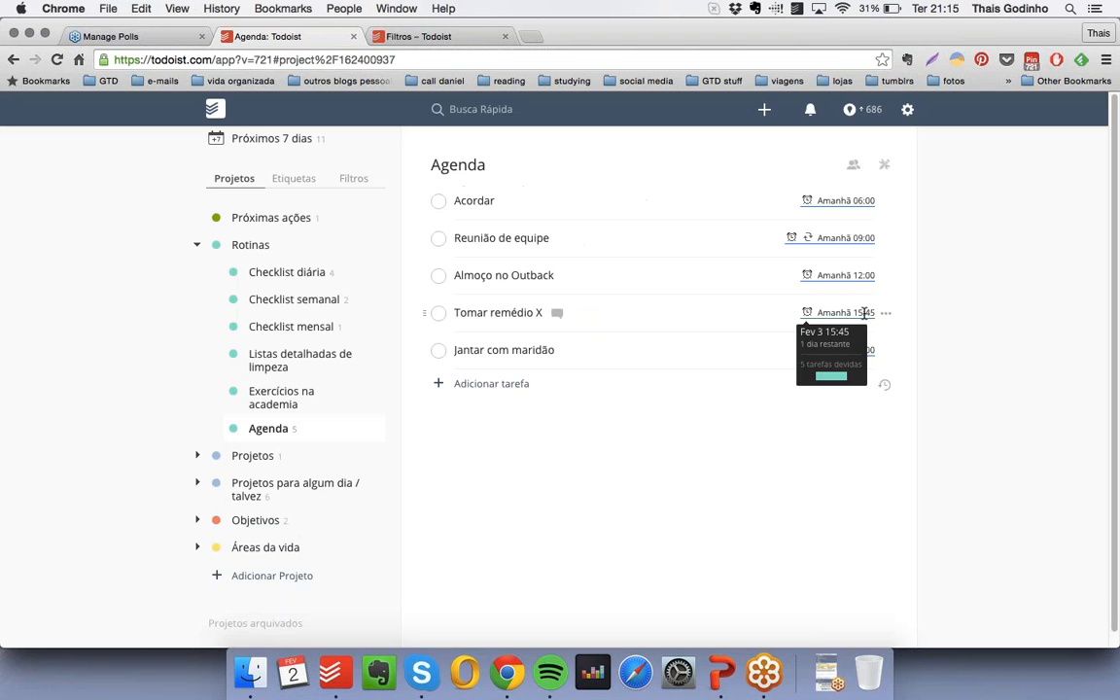
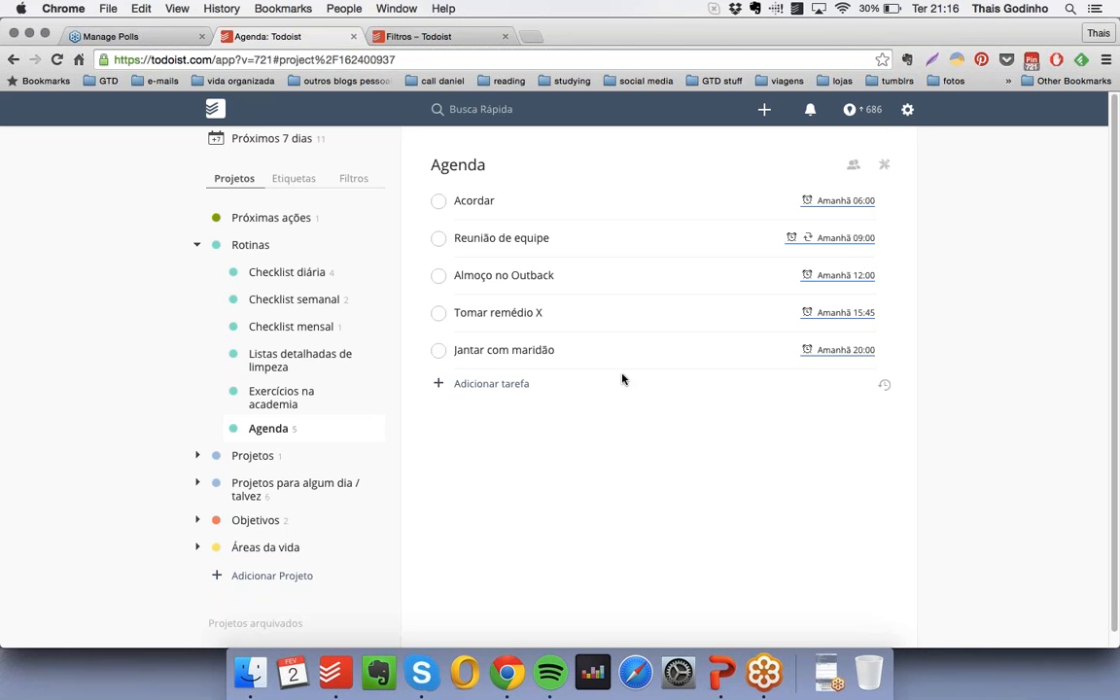
- Collapse the "Rotinas" project group, open today's task list and mark all five tasks from "Ler e-mails" to "Limpar o fogão" as done
{"action": "left_click", "coordinate": [196, 244]}
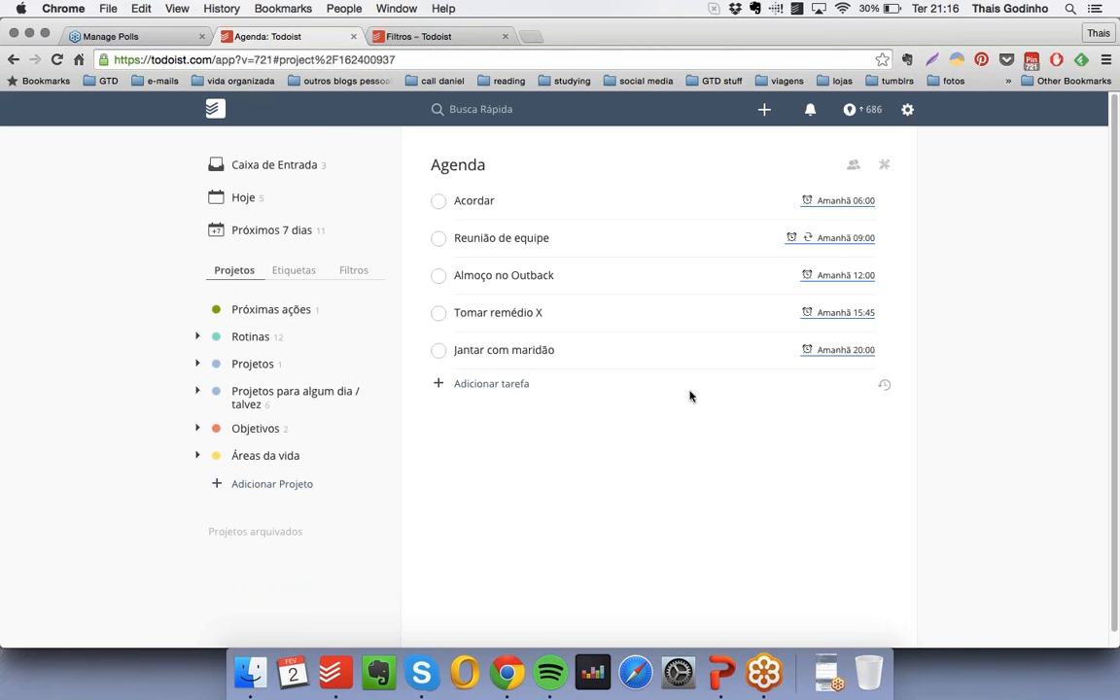
{"action": "left_click", "coordinate": [246, 197]}
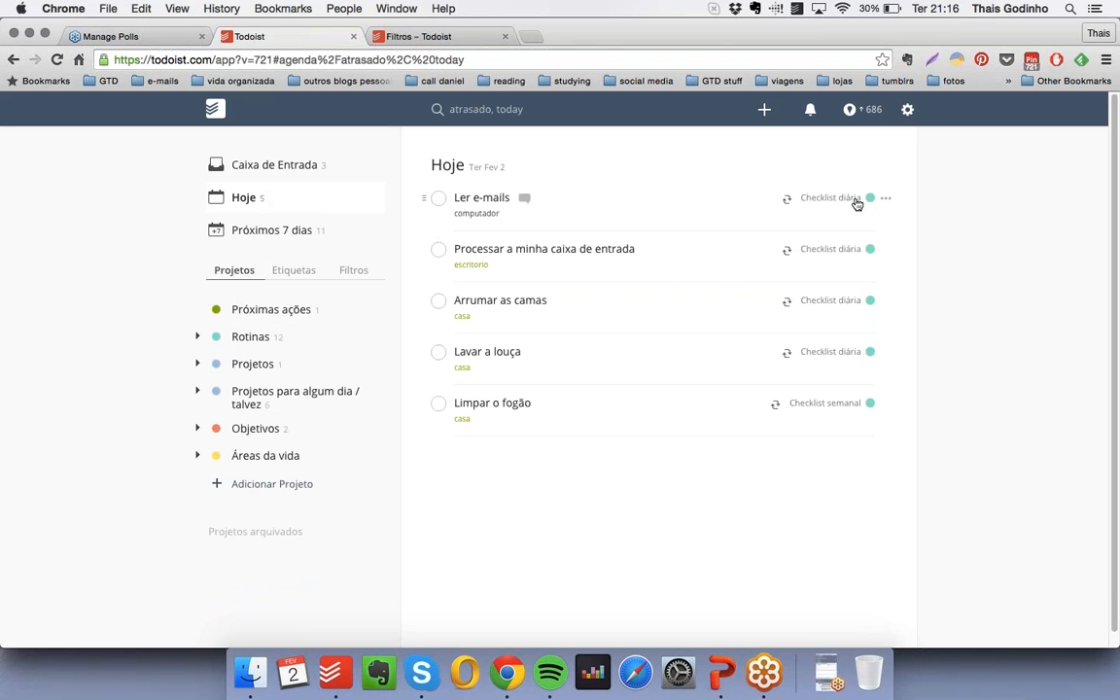
{"action": "left_click", "coordinate": [439, 198]}
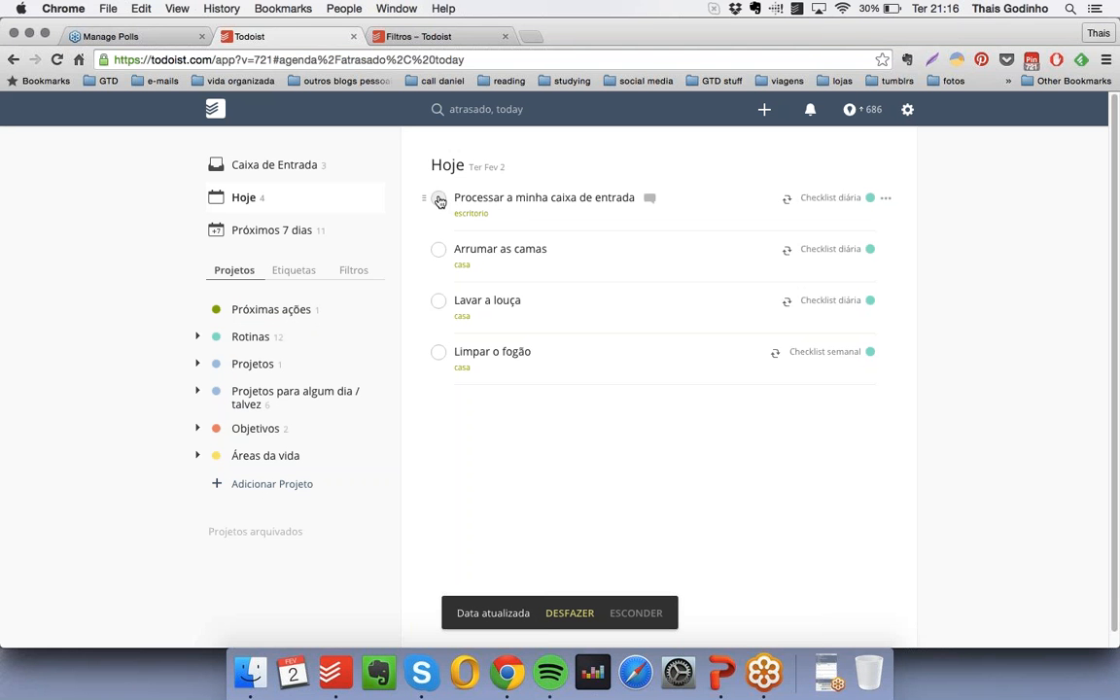
{"action": "left_click", "coordinate": [438, 198]}
{"action": "left_click", "coordinate": [438, 198]}
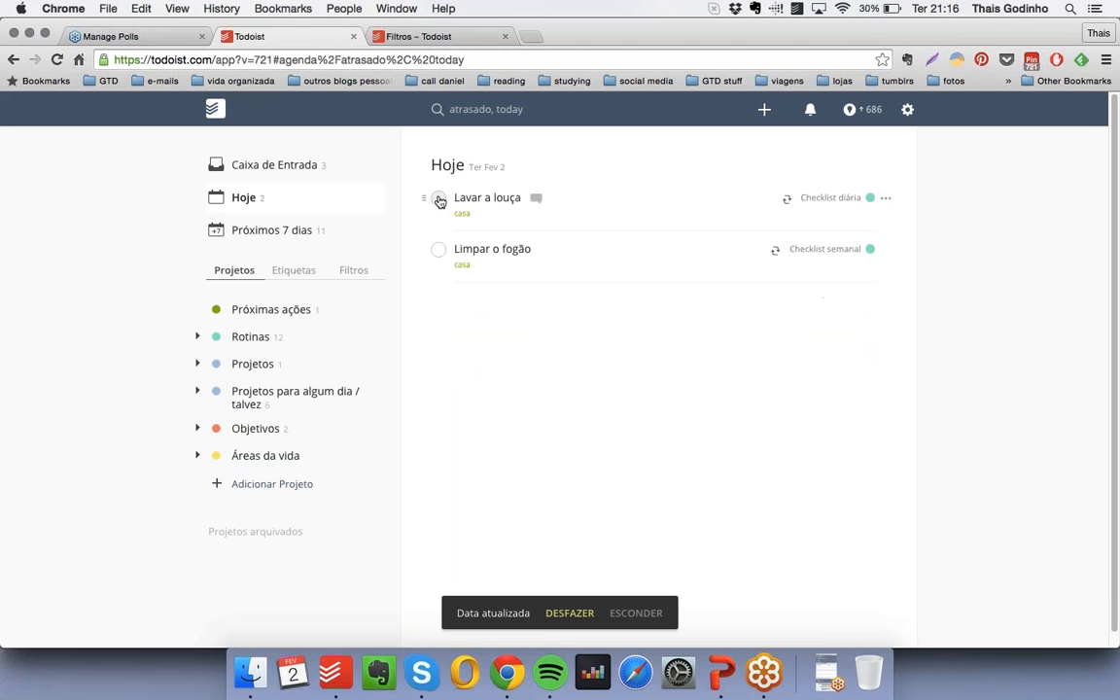
{"action": "left_click", "coordinate": [438, 198]}
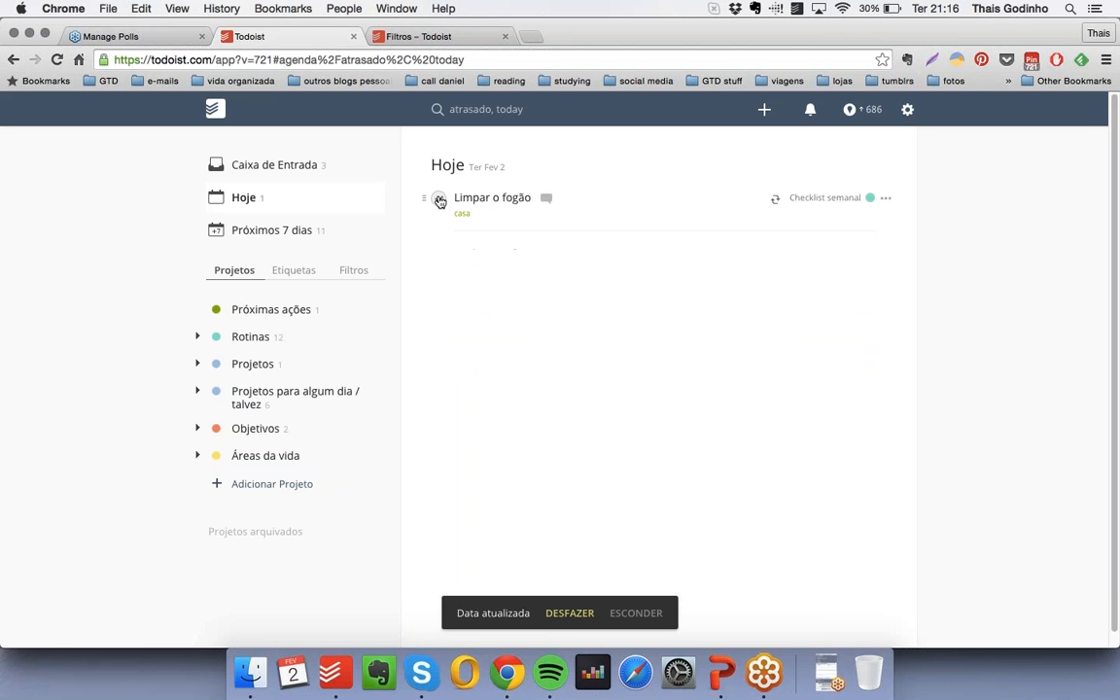
{"action": "left_click", "coordinate": [439, 199]}
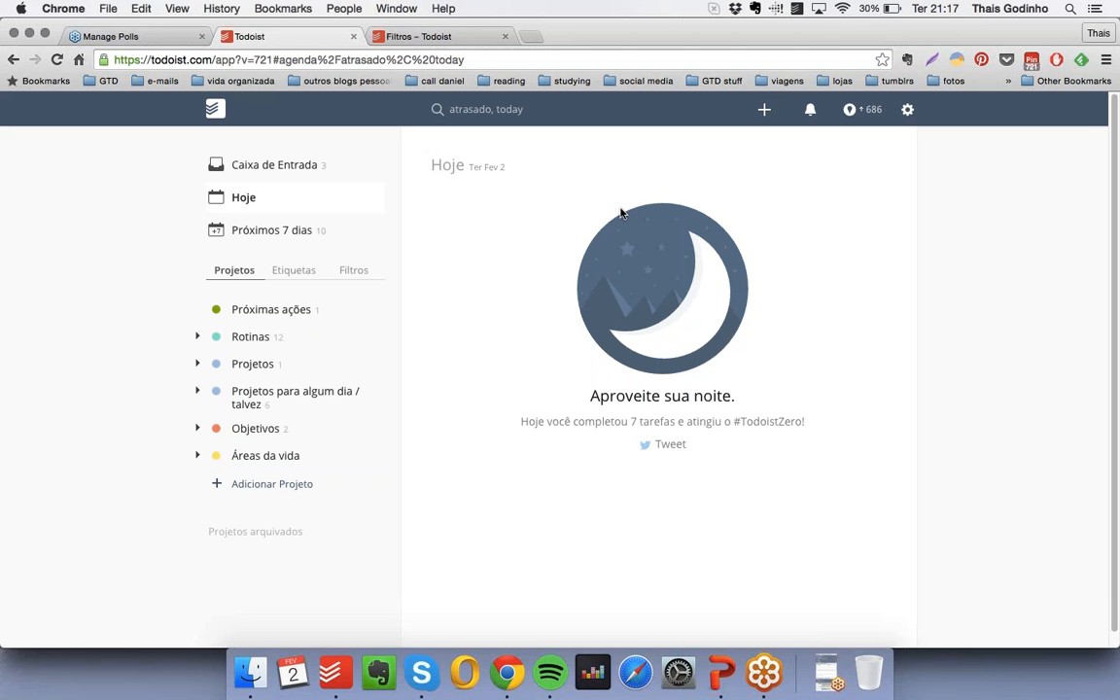
- Open the overview of the next seven days and review the scheduled appointments and checklist tasks day by day
{"action": "left_click", "coordinate": [267, 201]}
{"action": "left_click", "coordinate": [303, 233]}
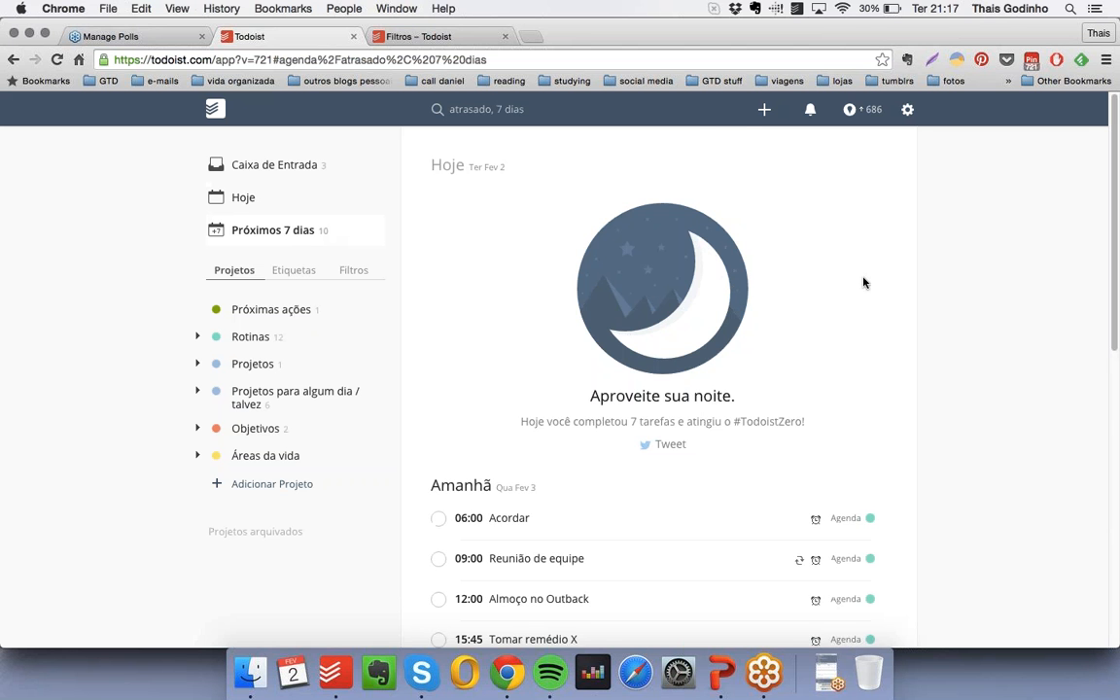
{"action": "scroll", "coordinate": [880, 238], "scroll_direction": "down", "scroll_amount": 3}
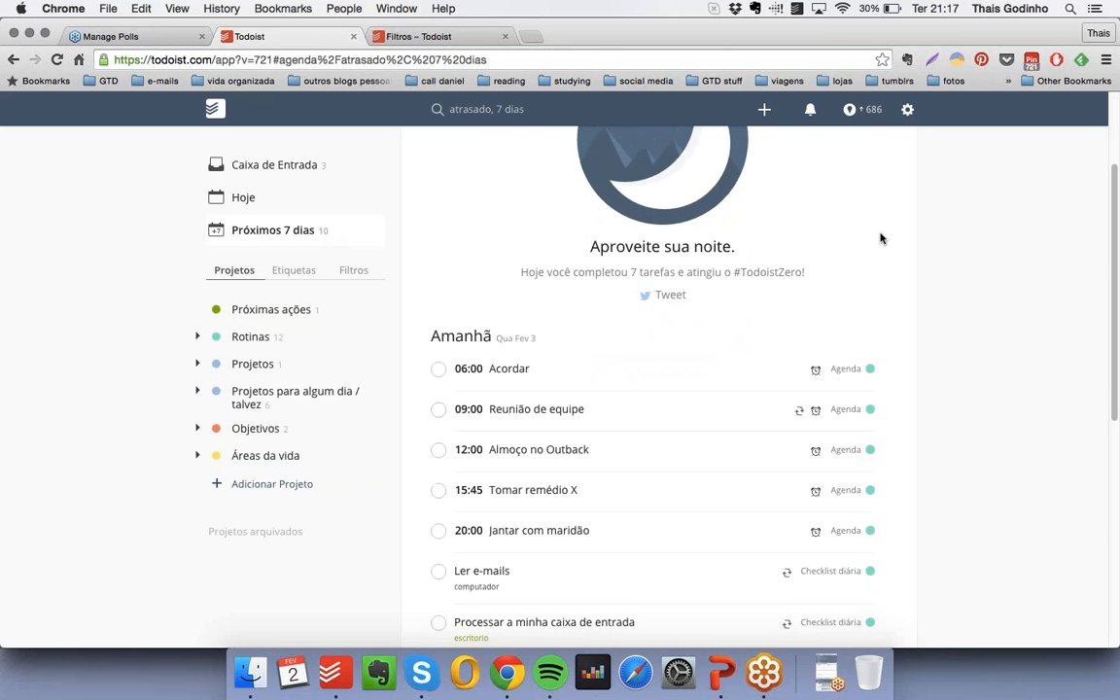
{"action": "scroll", "coordinate": [881, 239], "scroll_direction": "down", "scroll_amount": 10}
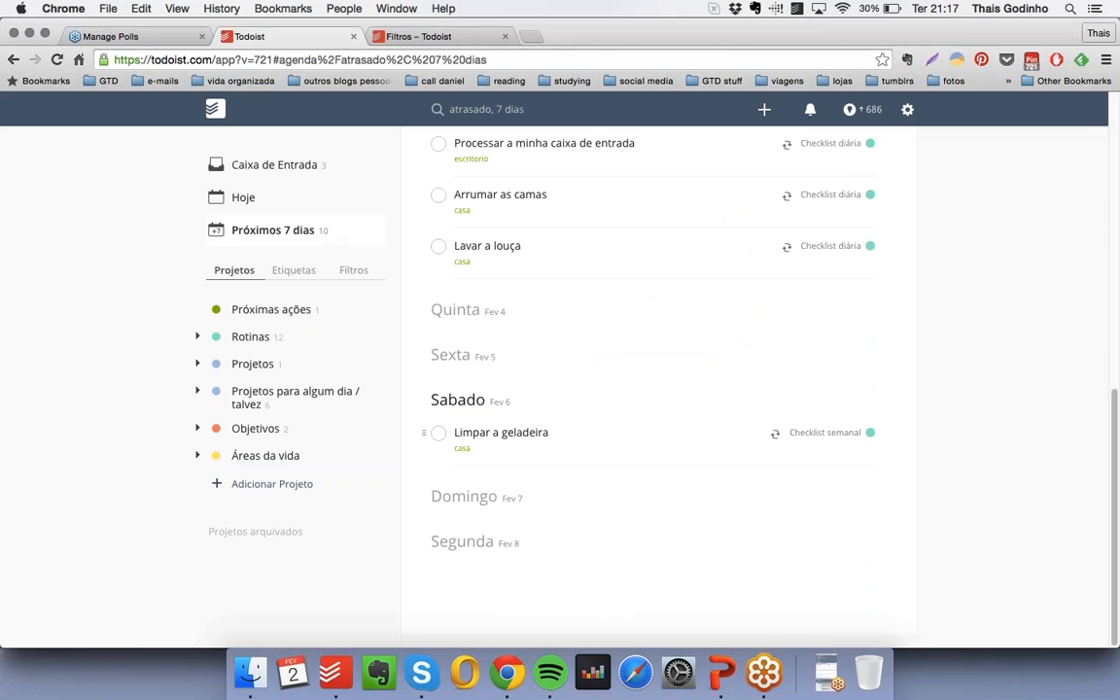
{"action": "scroll", "coordinate": [758, 490], "scroll_direction": "up", "scroll_amount": 15}
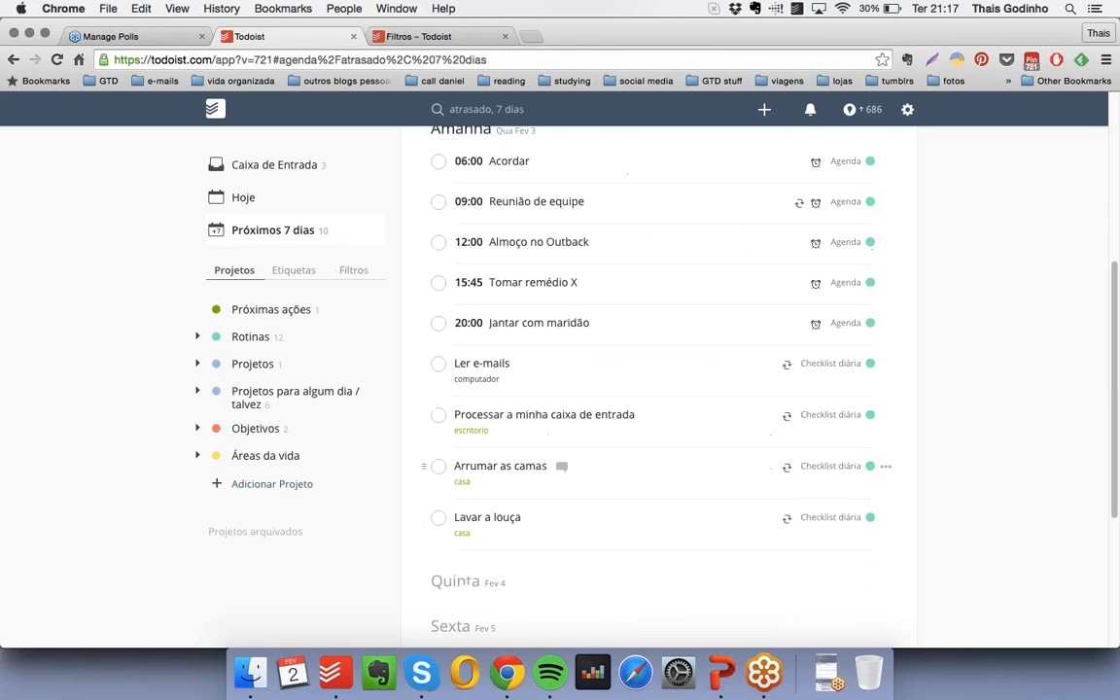
{"action": "scroll", "coordinate": [758, 493], "scroll_direction": "down", "scroll_amount": 8}
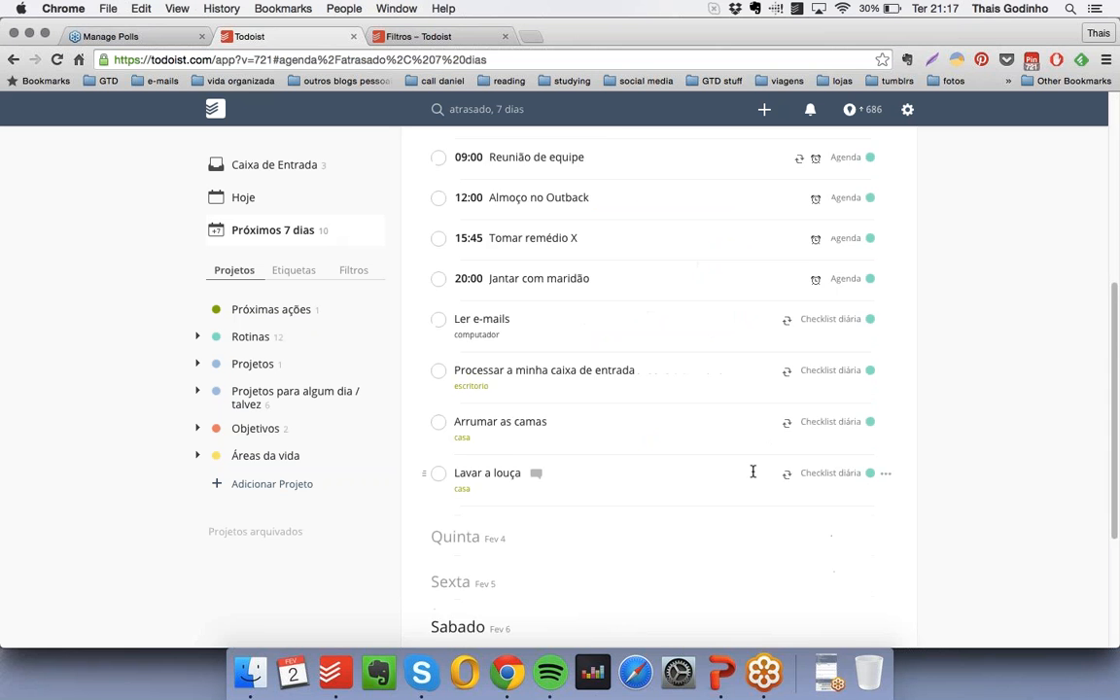
{"action": "scroll", "coordinate": [604, 393], "scroll_direction": "up", "scroll_amount": 3}
{"action": "scroll", "coordinate": [665, 360], "scroll_direction": "down", "scroll_amount": 1}
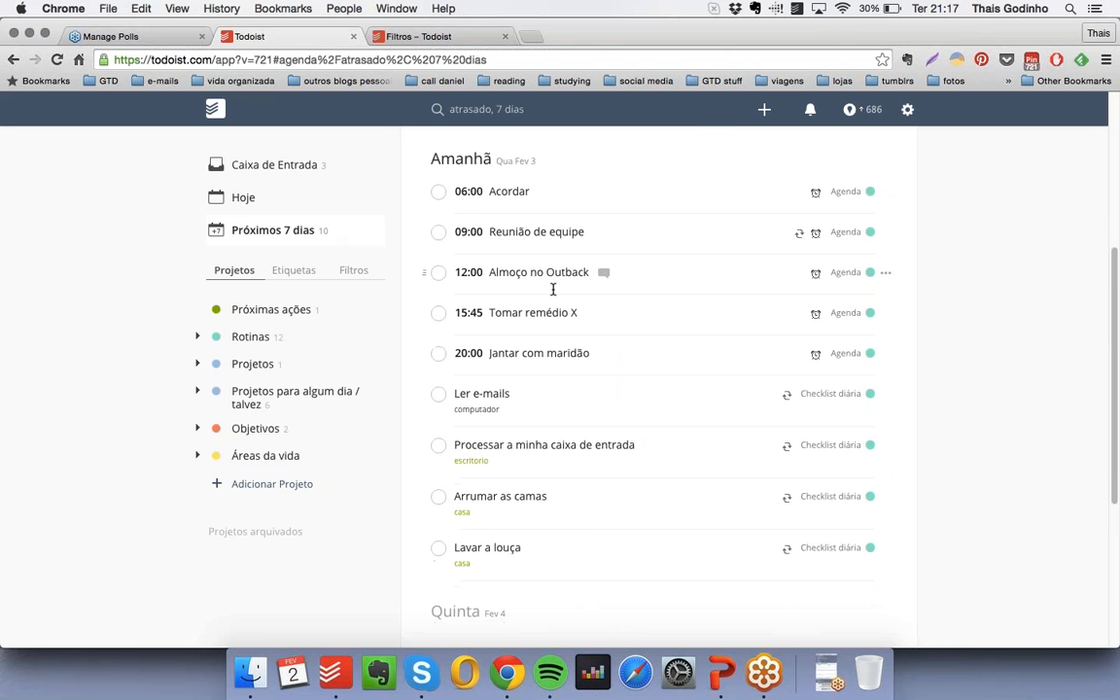
{"action": "scroll", "coordinate": [545, 331], "scroll_direction": "down", "scroll_amount": 1}
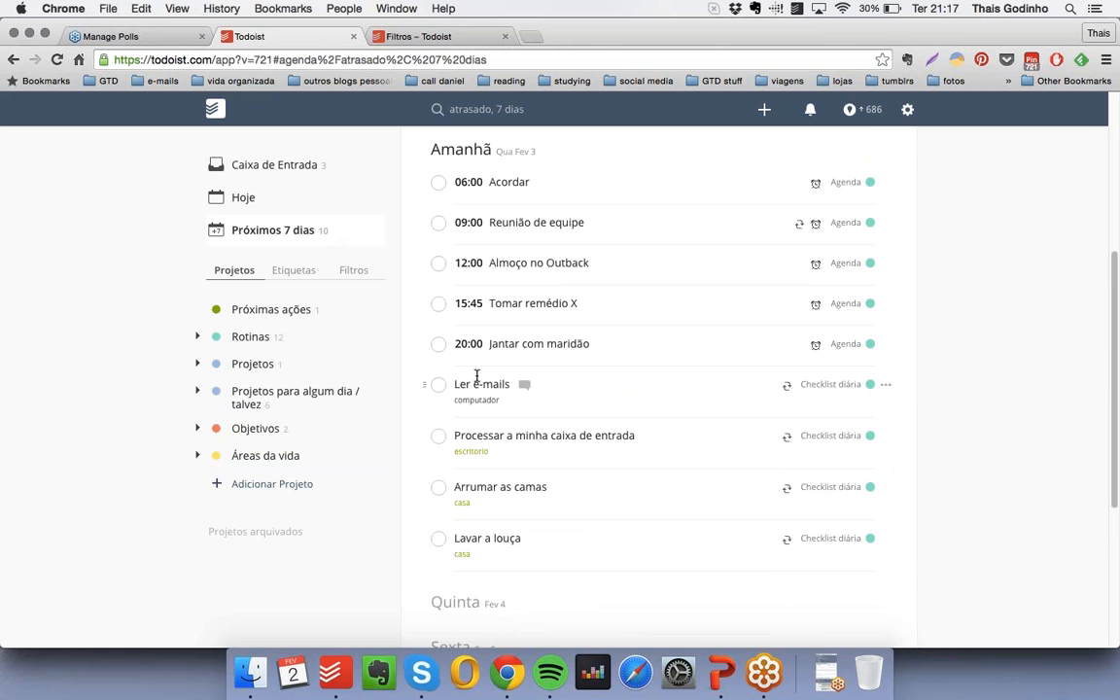
{"action": "scroll", "coordinate": [478, 410], "scroll_direction": "down", "scroll_amount": 6}
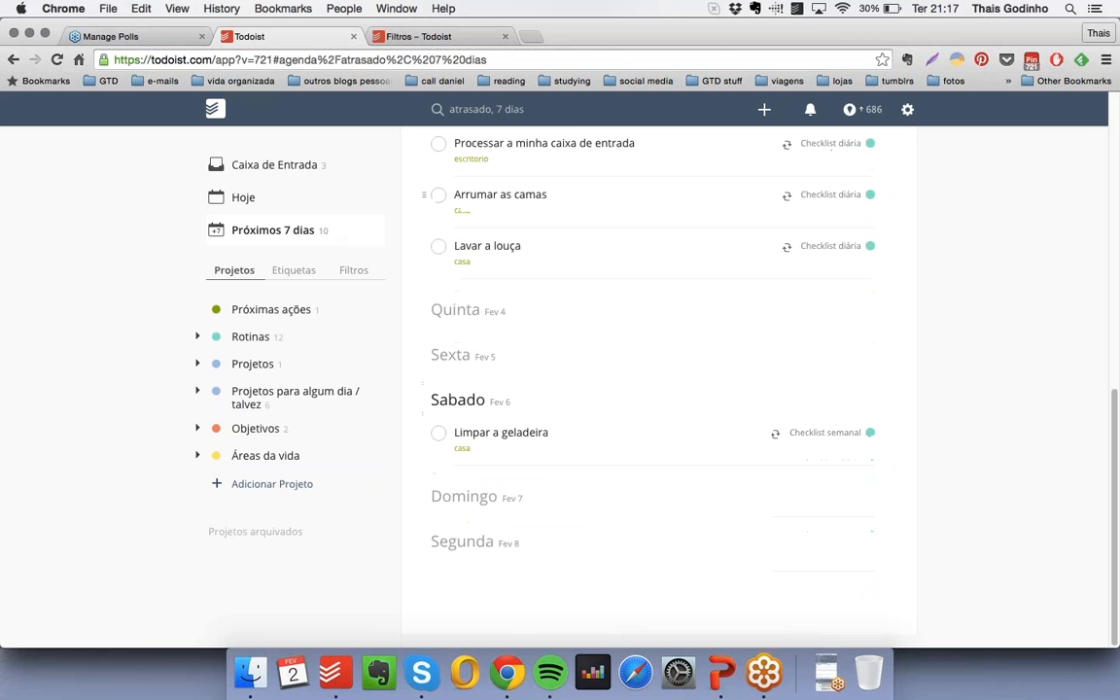
{"action": "scroll", "coordinate": [513, 446], "scroll_direction": "up", "scroll_amount": 10}
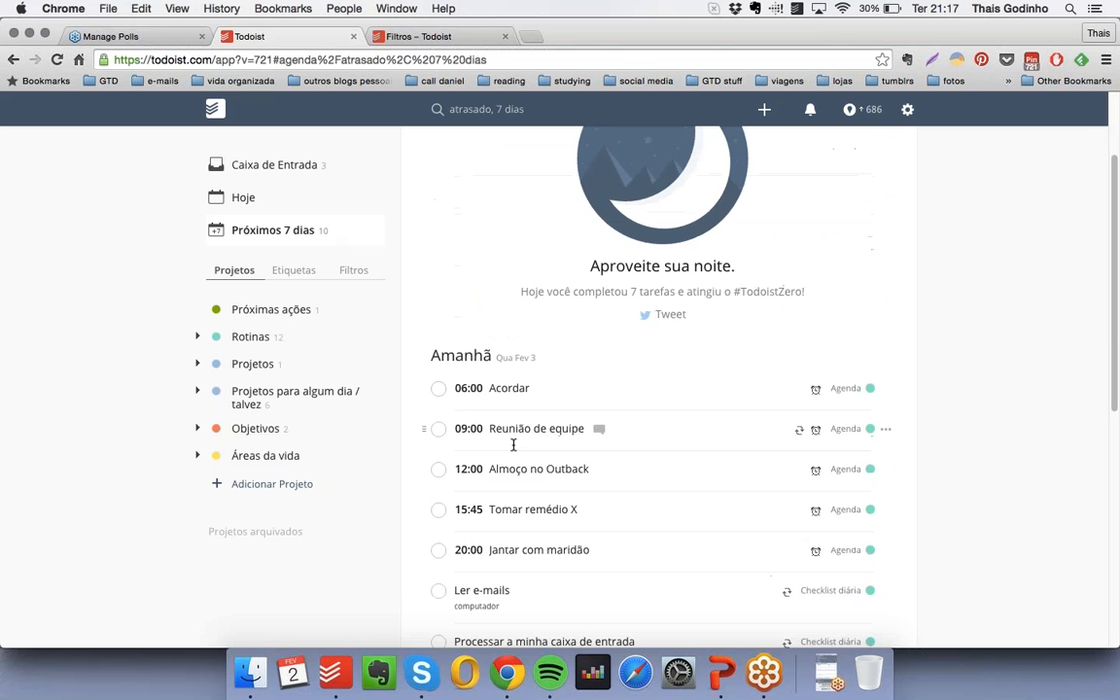
- In the project "Organizar a volta às aulas do meu filho", reschedule the next action "Limpar a escrivaninha do quarto dele para fazer lição de casa" to 4 February 2016
{"action": "left_click", "coordinate": [196, 364]}
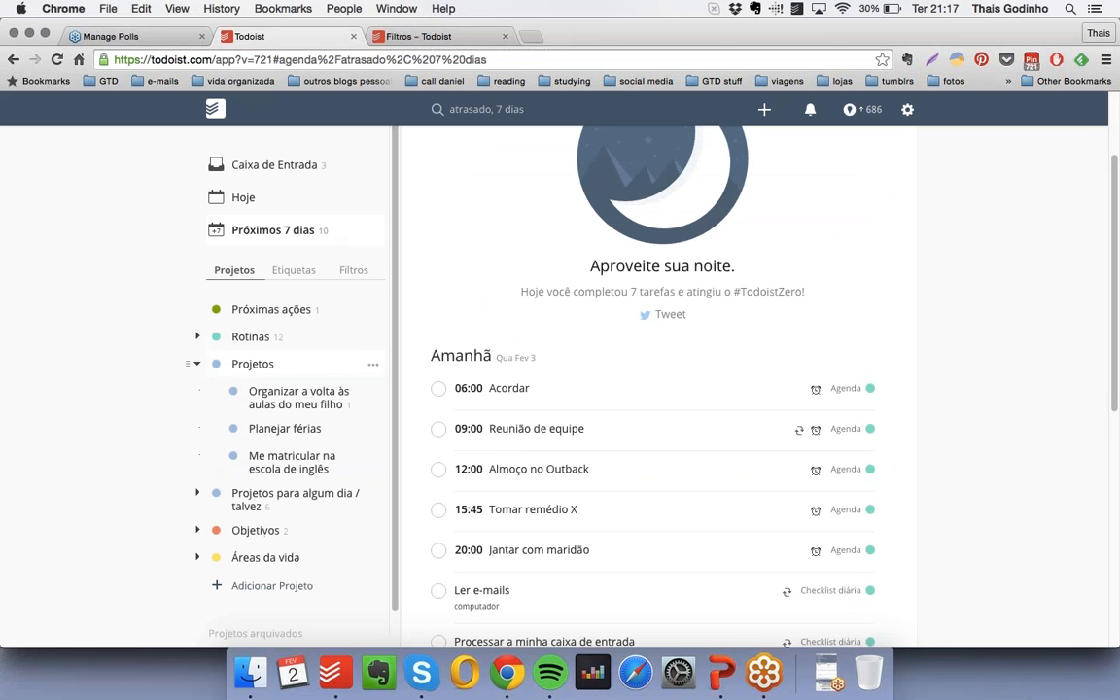
{"action": "left_click", "coordinate": [308, 404]}
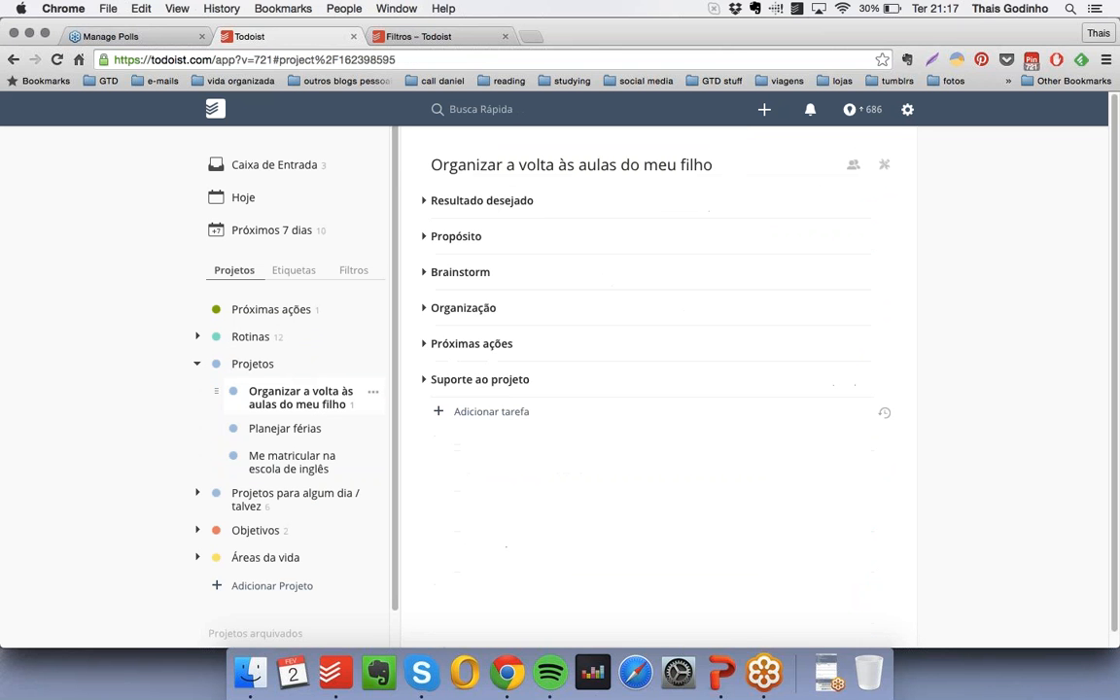
{"action": "left_click", "coordinate": [424, 344]}
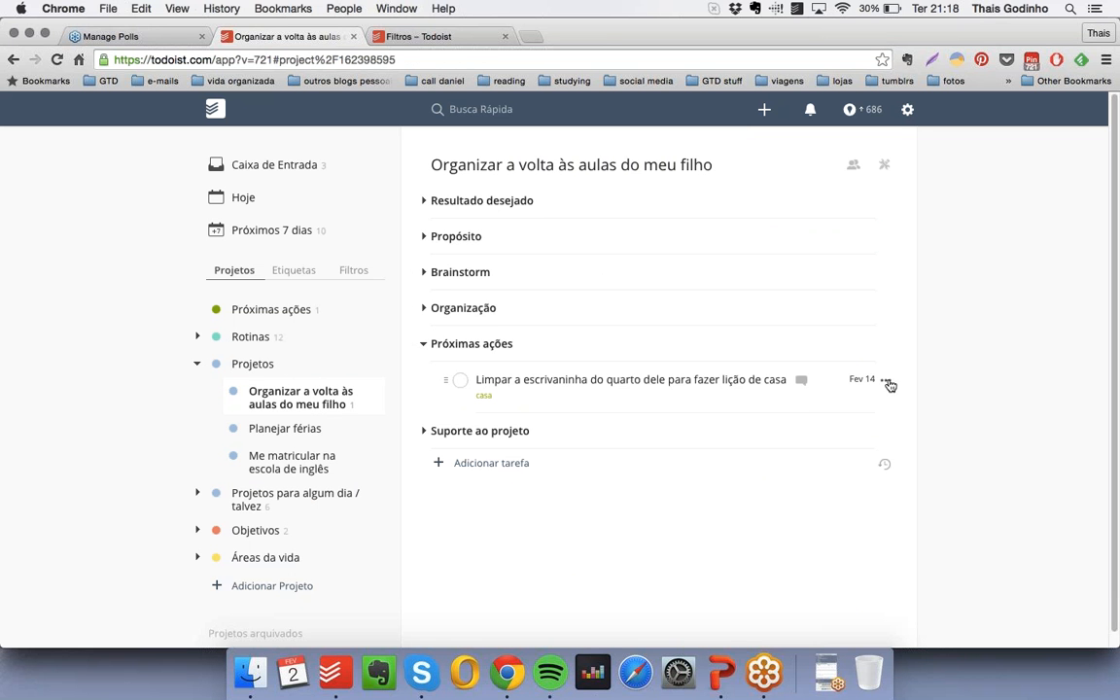
{"action": "left_click", "coordinate": [888, 383]}
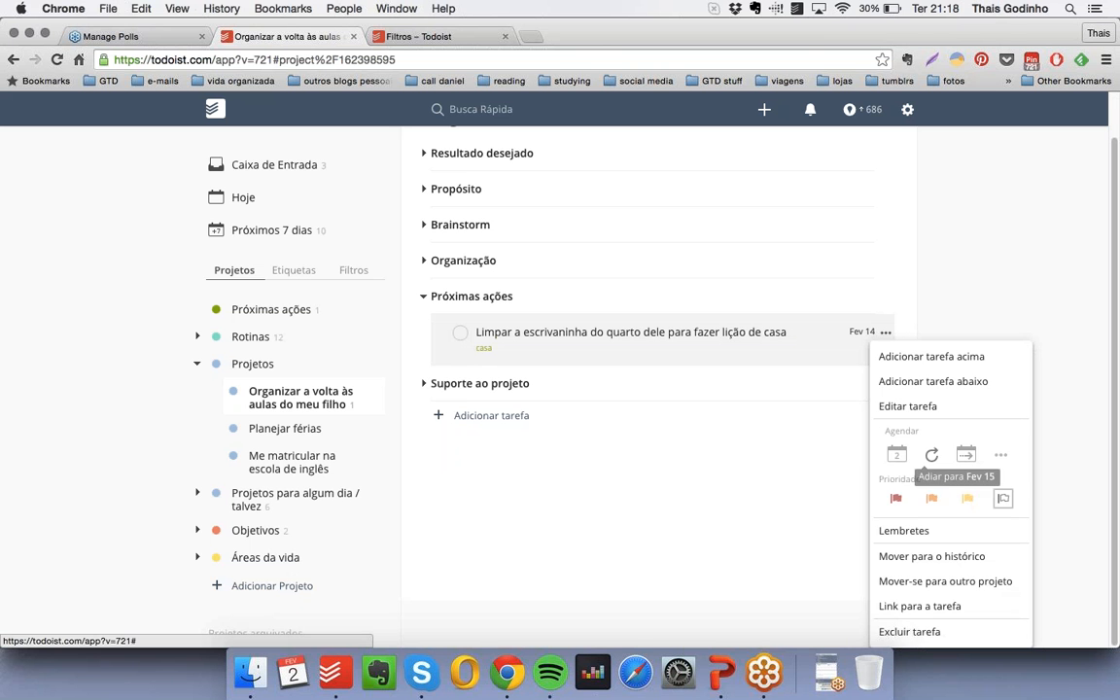
{"action": "left_click", "coordinate": [1002, 457]}
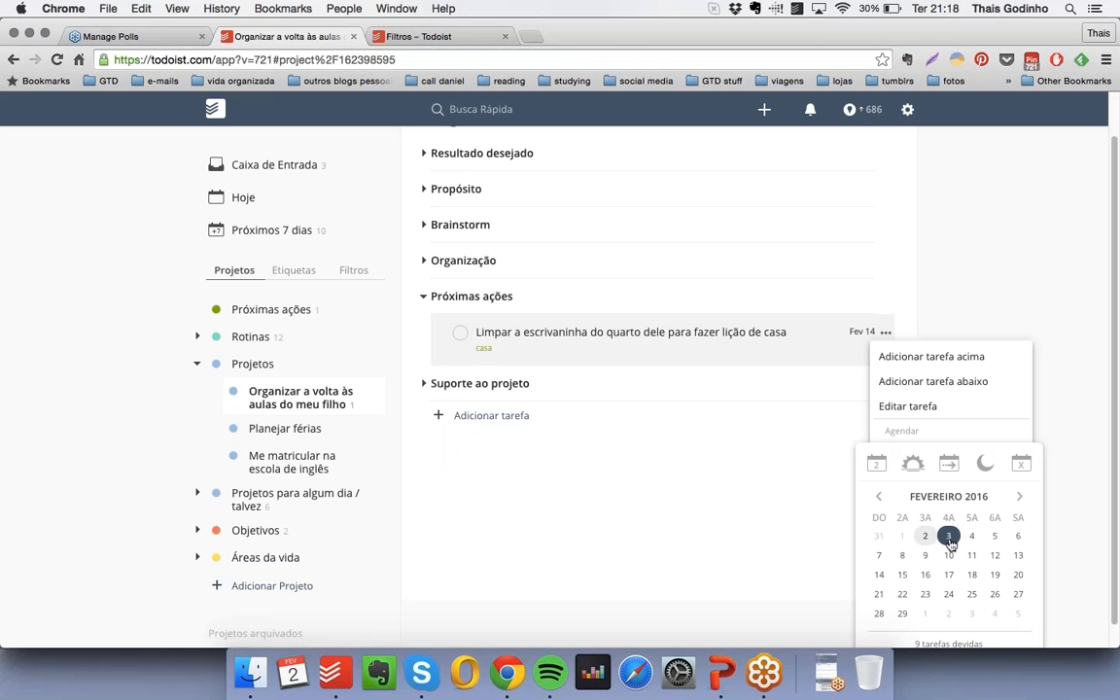
{"action": "left_click", "coordinate": [970, 536]}
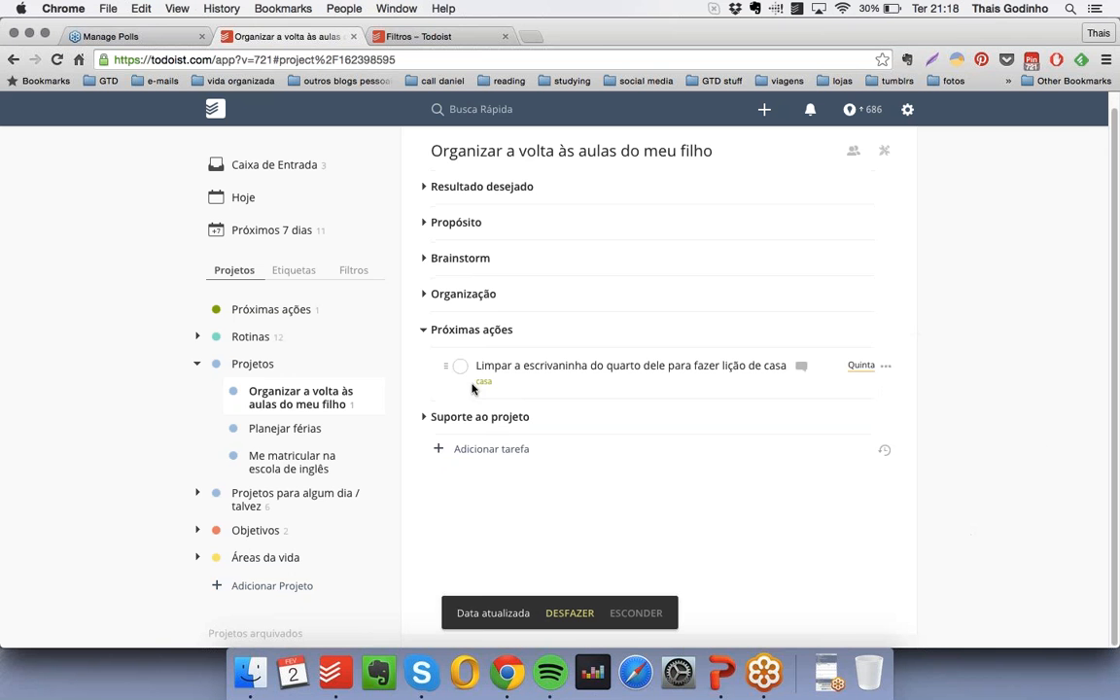
- Return to the seven-day overview and complete Thursday's task "Limpar a escrivaninha do quarto dele para fazer lição de casa"
{"action": "left_click", "coordinate": [273, 231]}
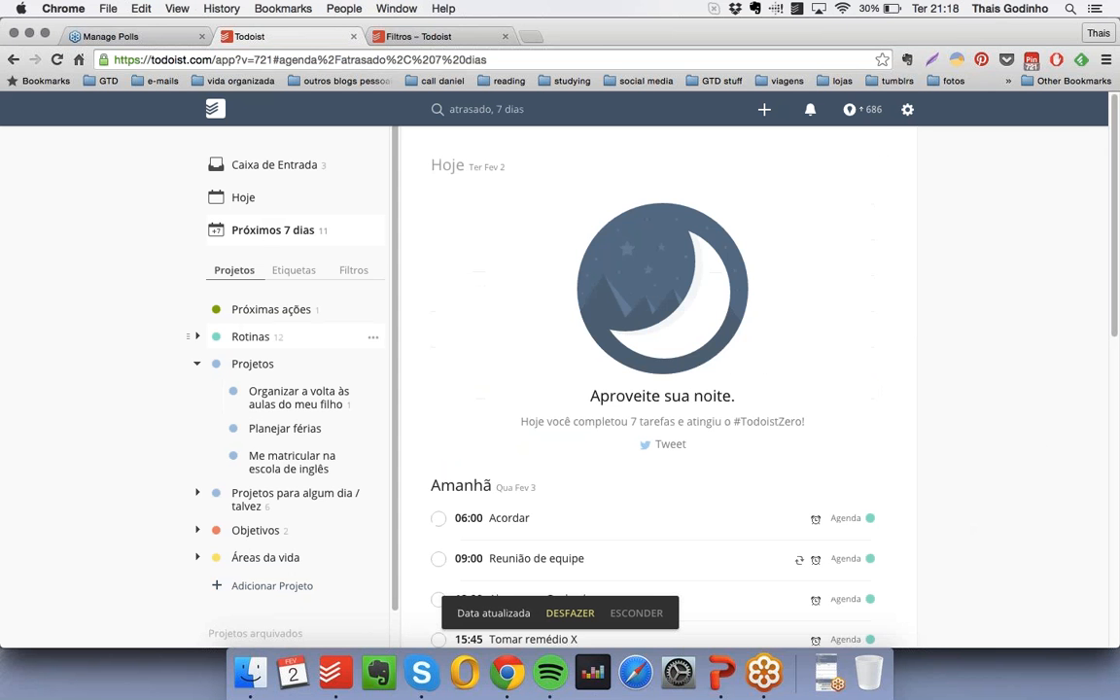
{"action": "scroll", "coordinate": [641, 301], "scroll_direction": "down", "scroll_amount": 4}
{"action": "scroll", "coordinate": [658, 302], "scroll_direction": "down", "scroll_amount": 5}
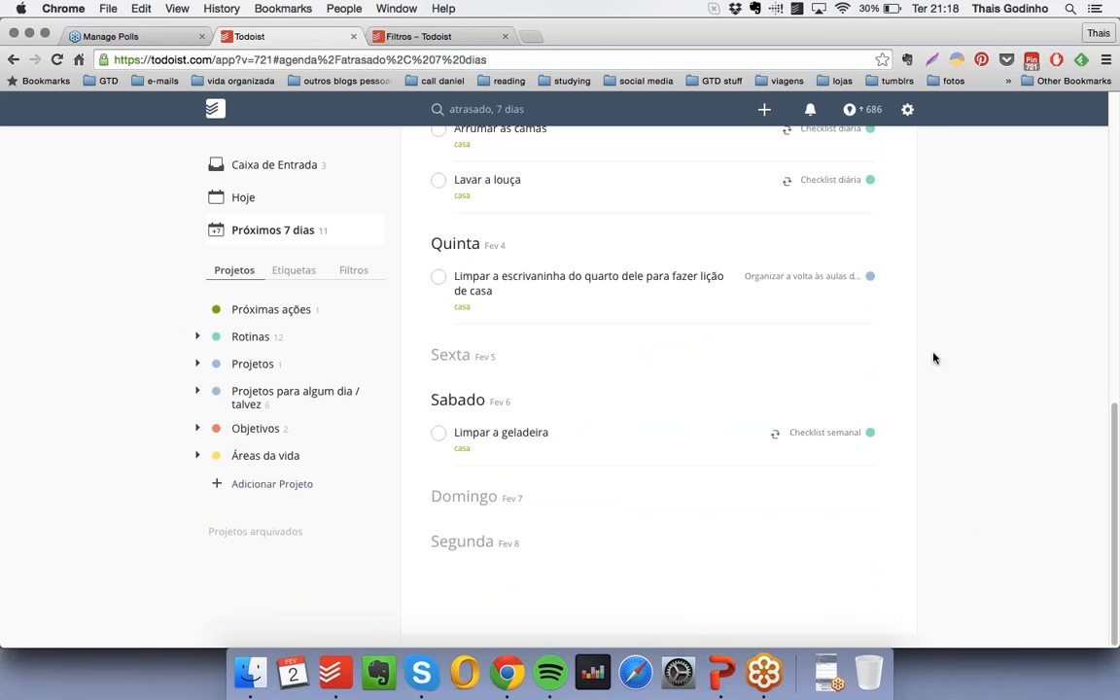
{"action": "scroll", "coordinate": [933, 358], "scroll_direction": "up", "scroll_amount": 5}
{"action": "scroll", "coordinate": [934, 362], "scroll_direction": "down", "scroll_amount": 2}
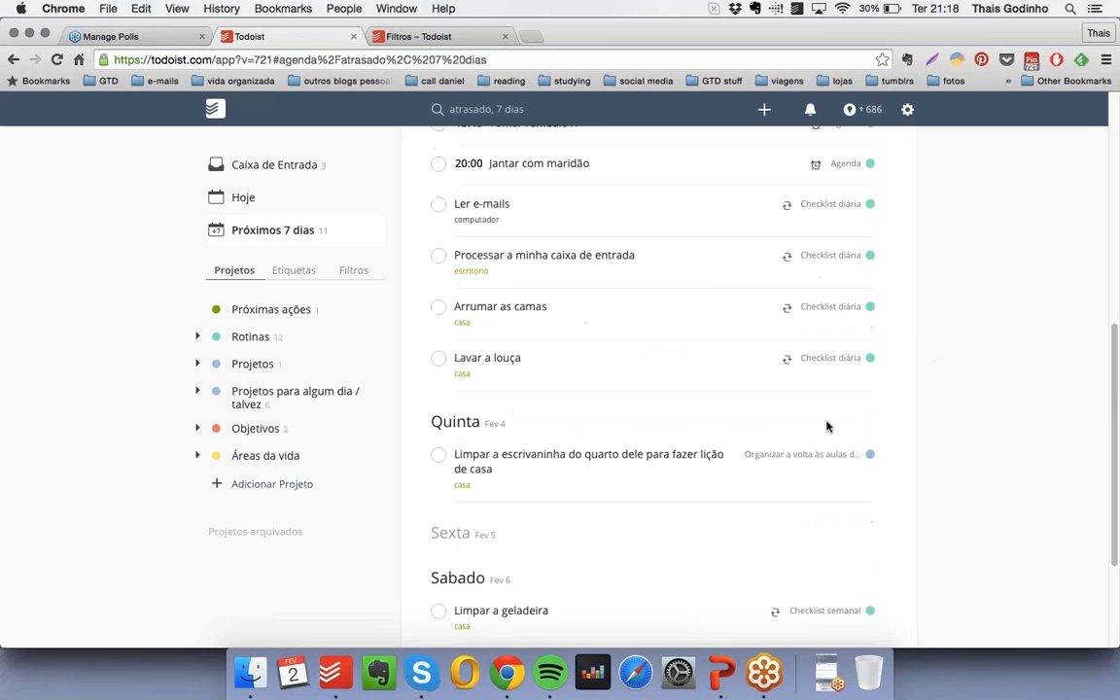
{"action": "left_click", "coordinate": [439, 454]}
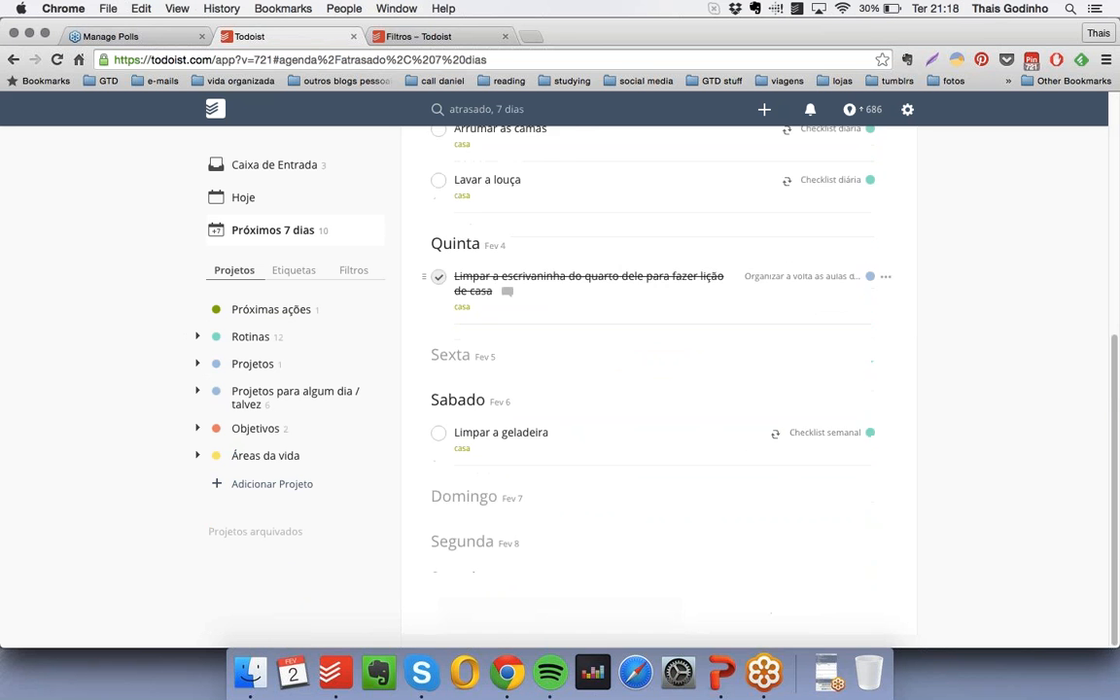
{"action": "scroll", "coordinate": [802, 356], "scroll_direction": "down", "scroll_amount": 4}
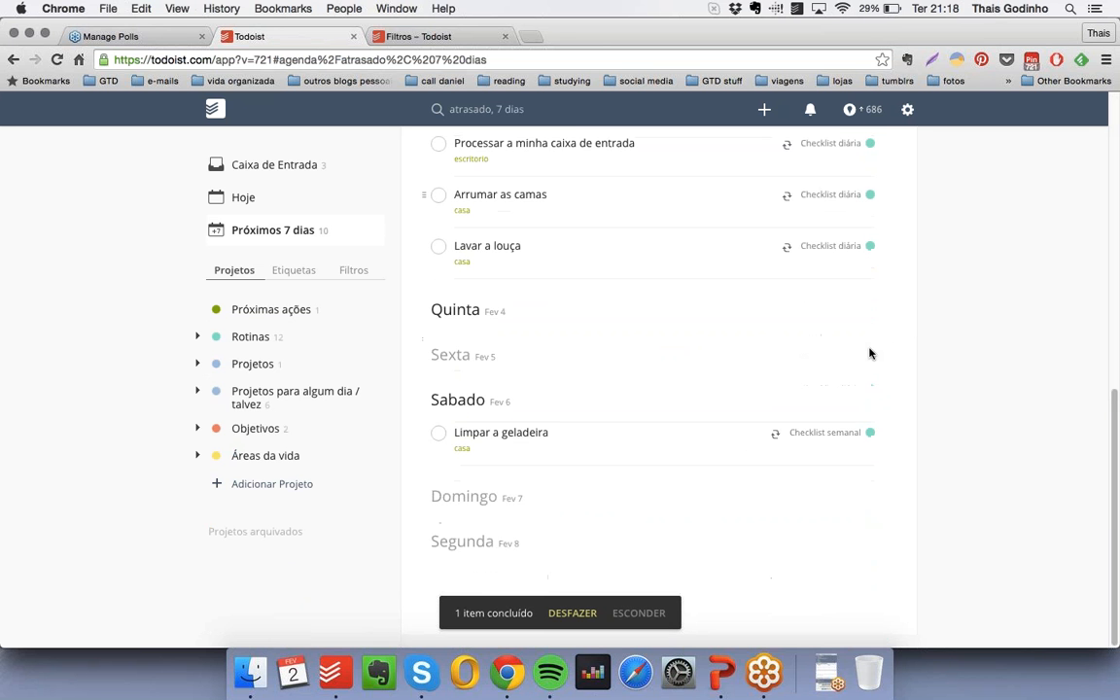
- Look over the remaining tasks of the week, then list the tasks carrying the "casa" label
{"action": "scroll", "coordinate": [520, 336], "scroll_direction": "up", "scroll_amount": 6}
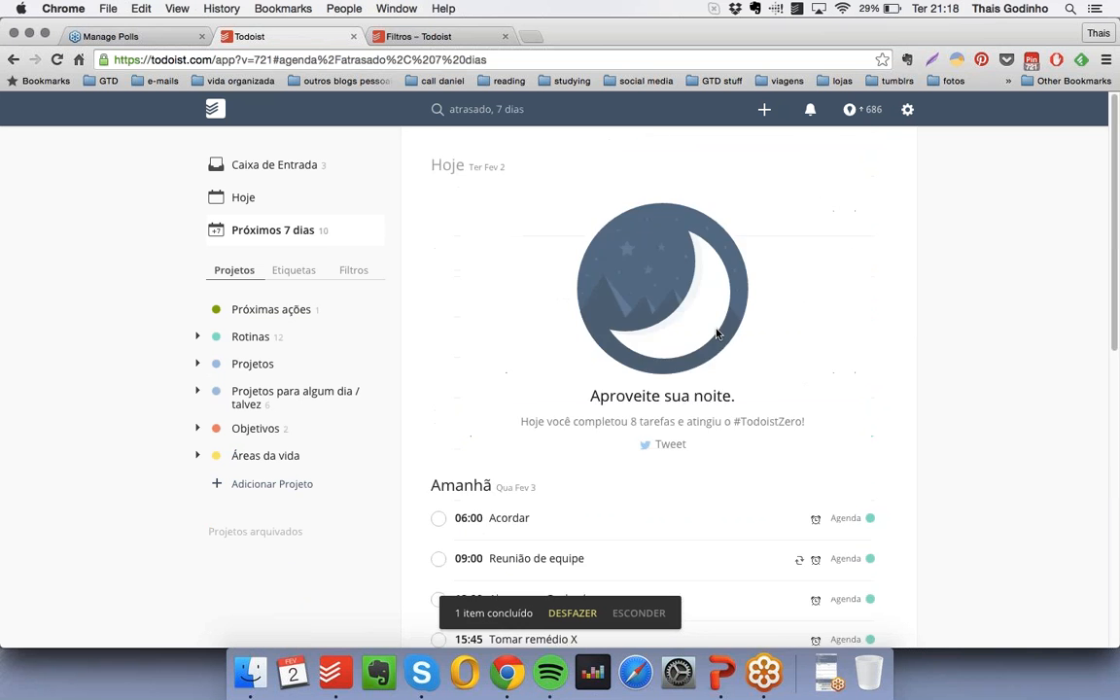
{"action": "scroll", "coordinate": [715, 326], "scroll_direction": "down", "scroll_amount": 4}
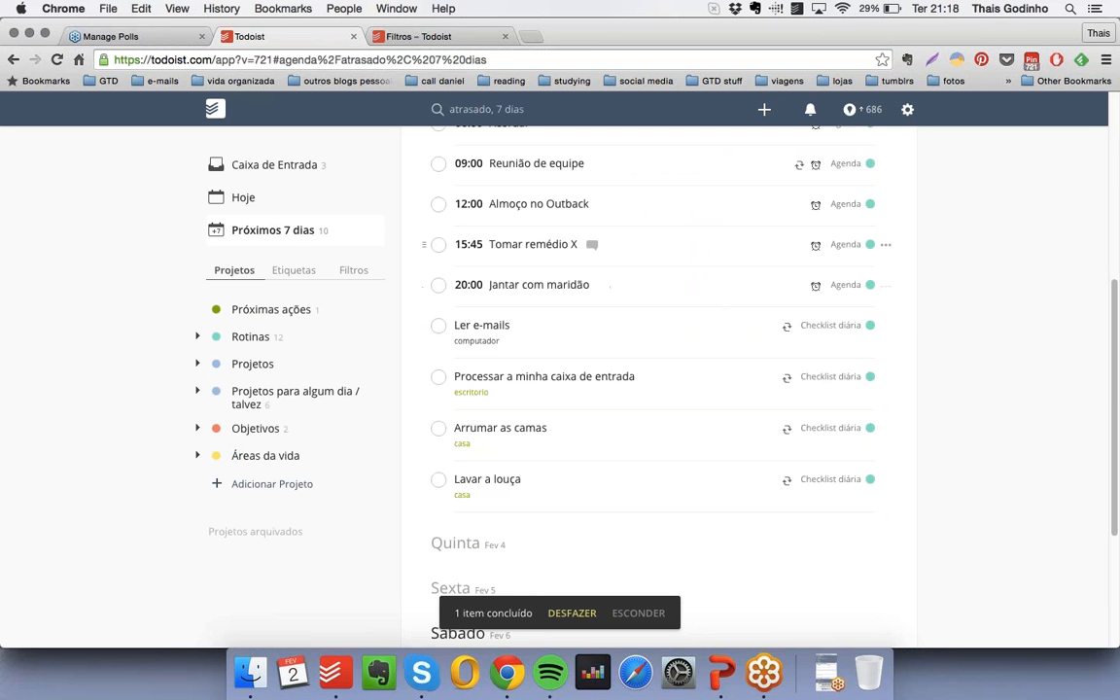
{"action": "left_click", "coordinate": [294, 271]}
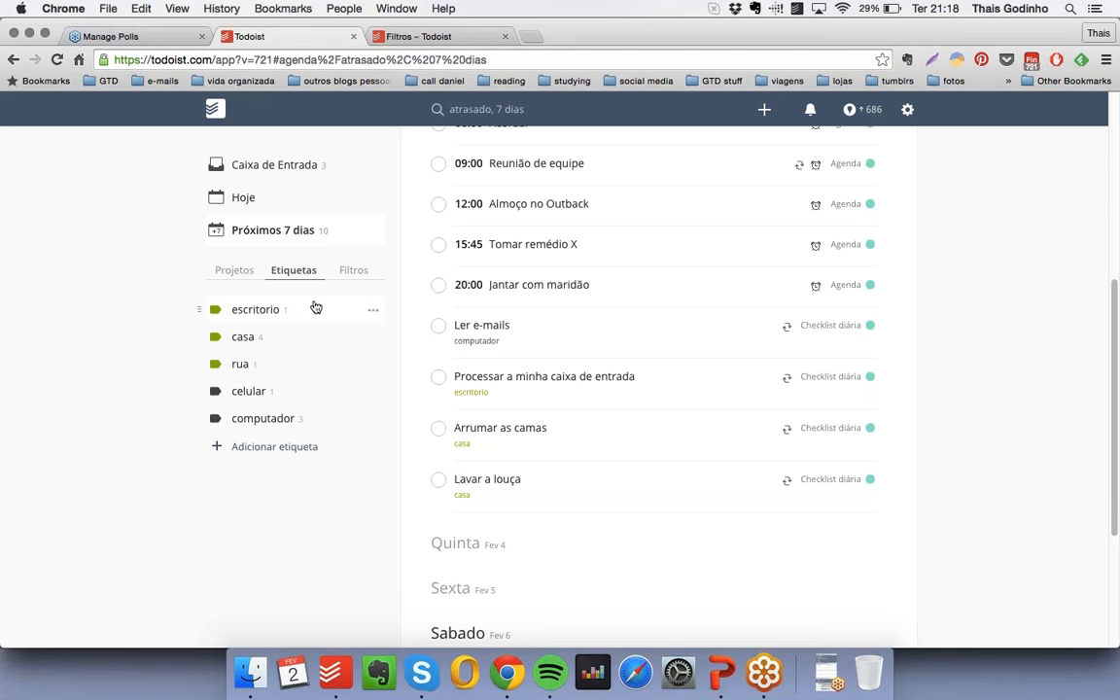
{"action": "left_click", "coordinate": [277, 342]}
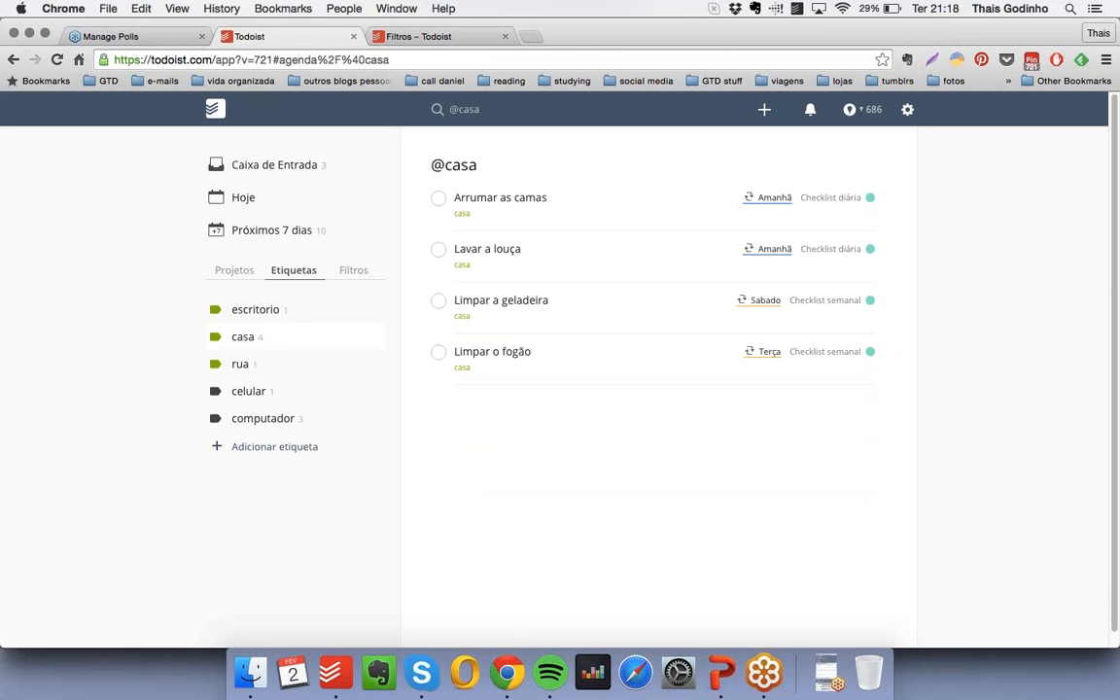
- Add the task "Destralhar o quartinho da bagunça" with the label "casa" to the "Próximas ações" project
{"action": "left_click", "coordinate": [234, 270]}
{"action": "left_click", "coordinate": [265, 310]}
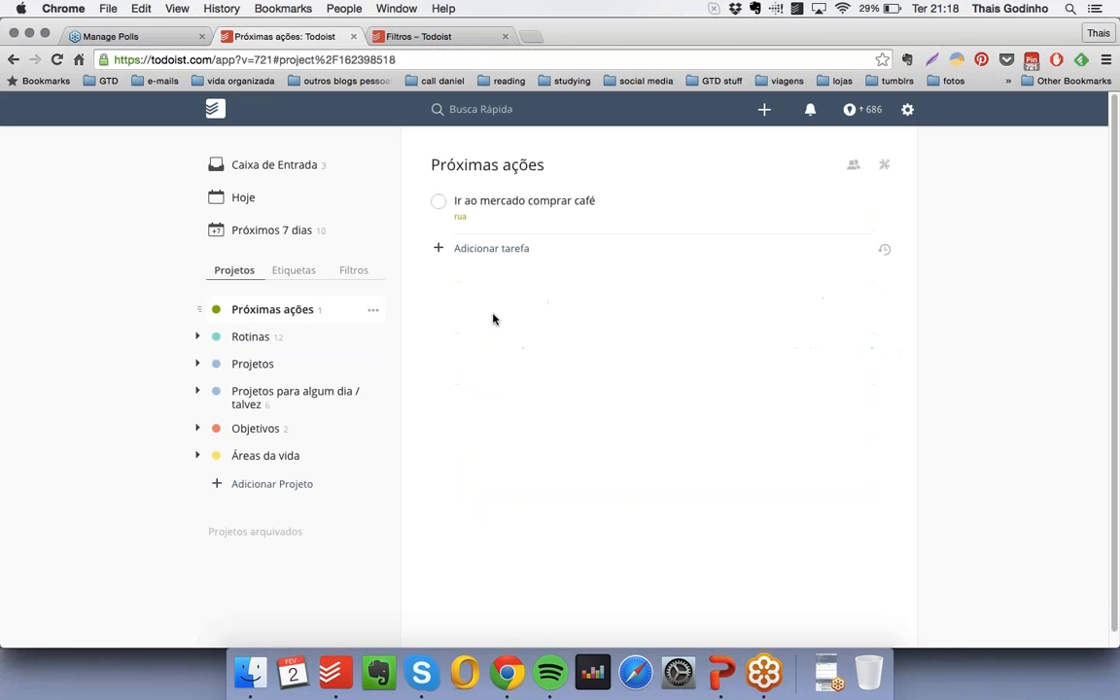
{"action": "left_click", "coordinate": [496, 250]}
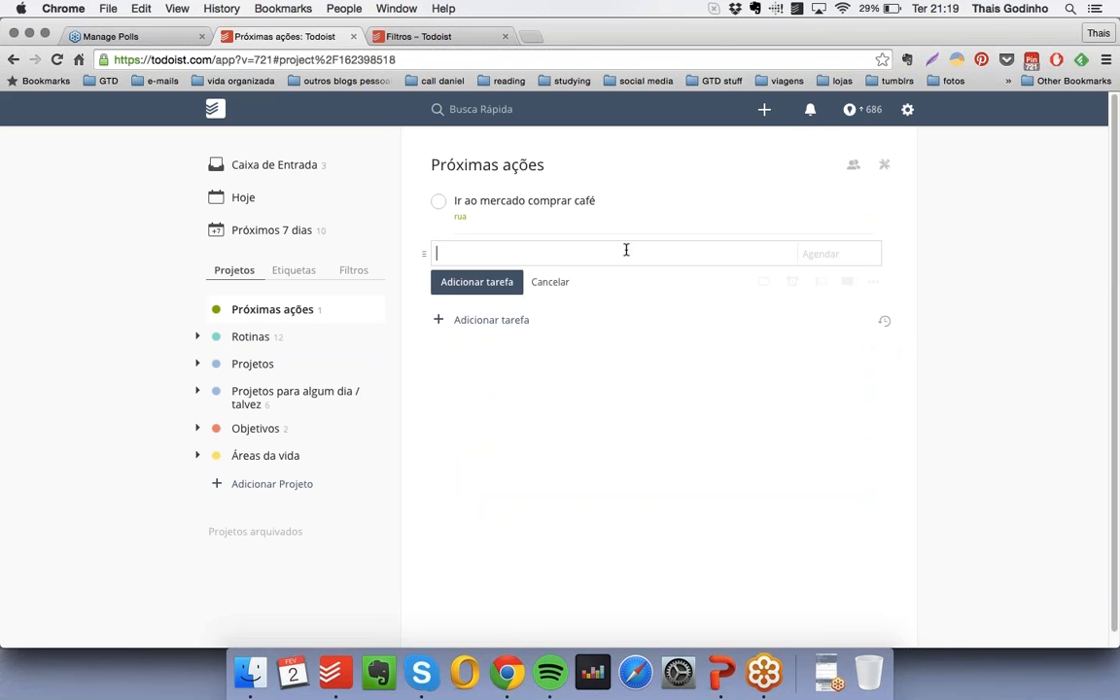
{"action": "type", "text": "Destralhar o quar"}
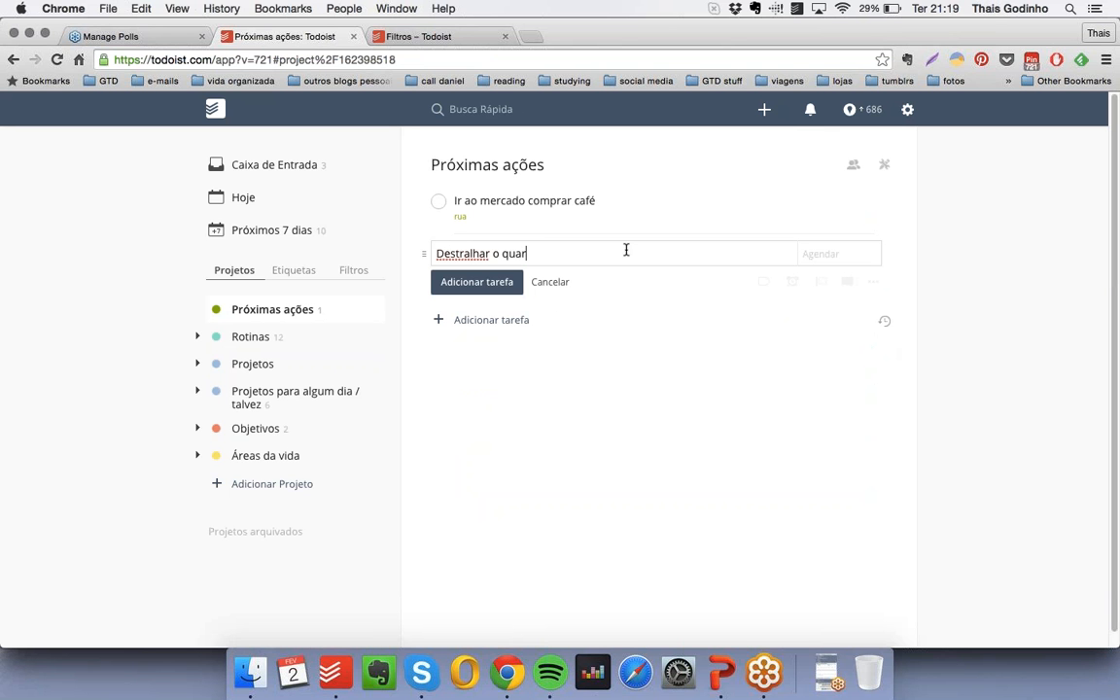
{"action": "type", "text": "tinho da bagunça"}
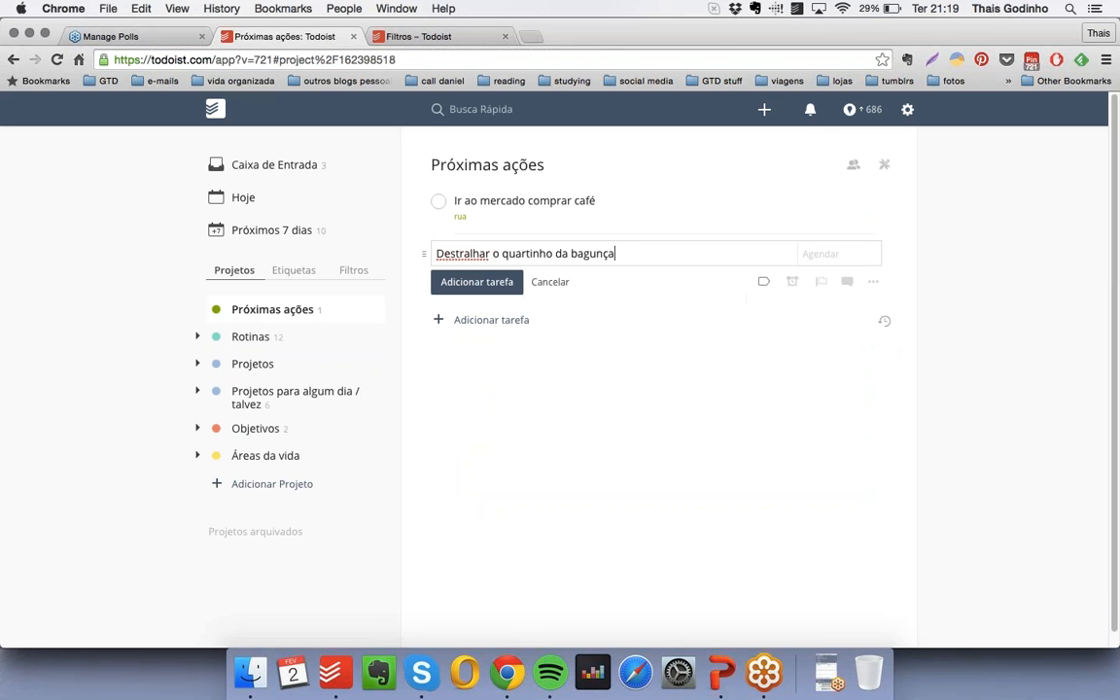
{"action": "type", "text": " @"}
{"action": "left_click", "coordinate": [614, 294]}
{"action": "key", "text": "Return"}
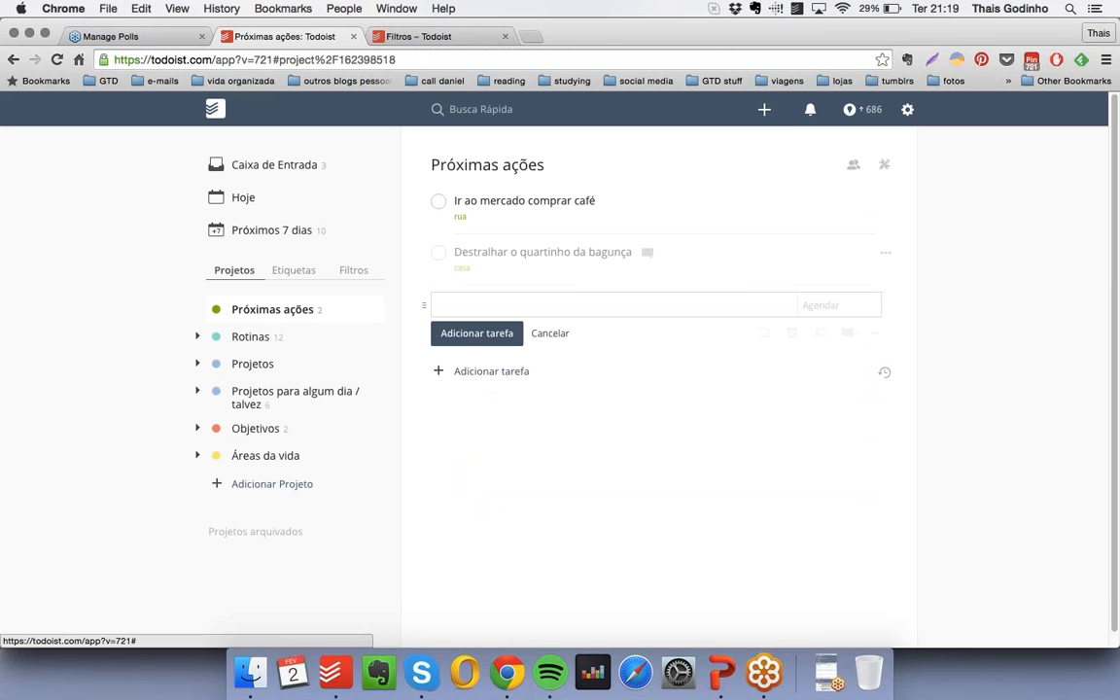
- List the tasks carrying the "casa" label, followed by those carrying the "computador" label
{"action": "left_click", "coordinate": [301, 271]}
{"action": "left_click", "coordinate": [249, 340]}
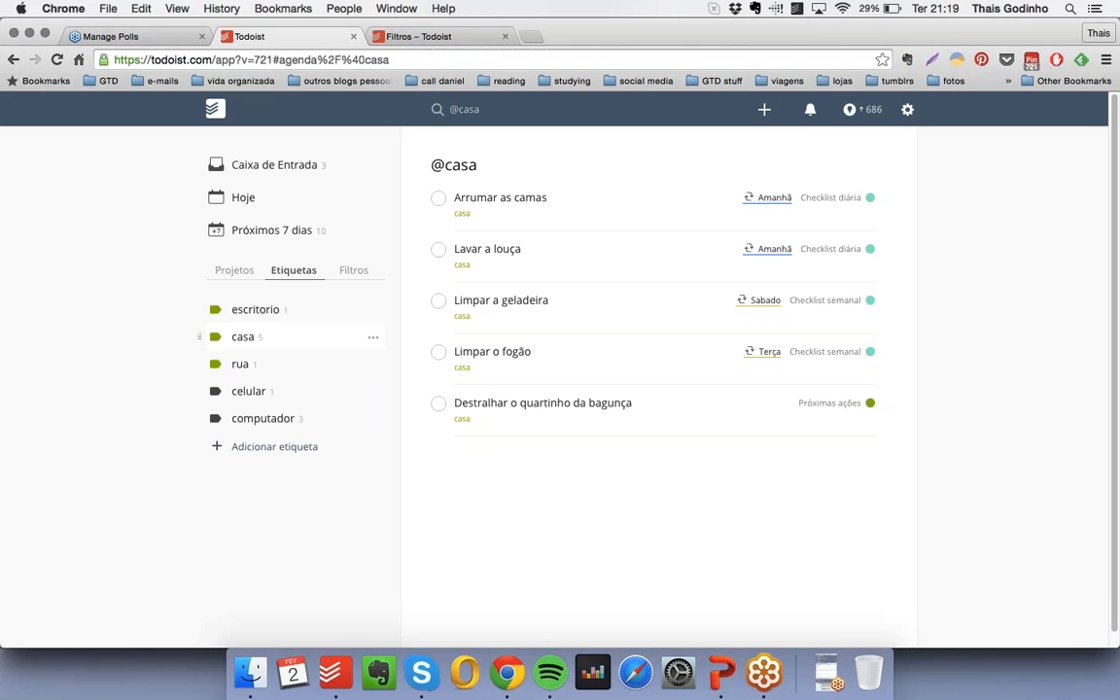
{"action": "left_click", "coordinate": [265, 421]}
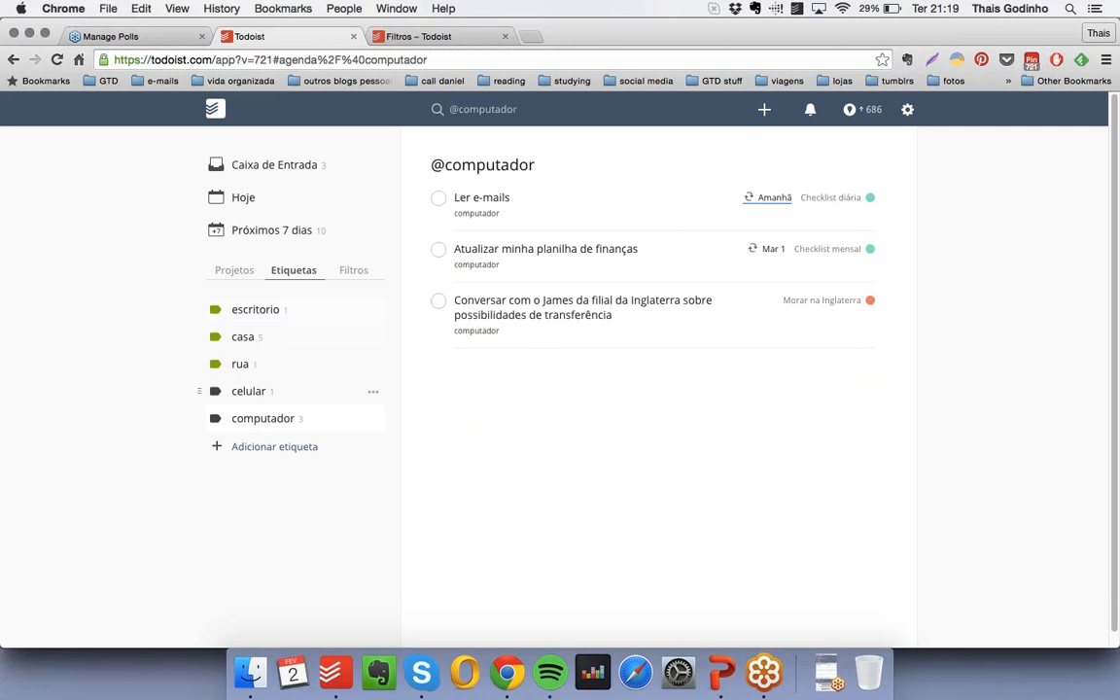
- Open the project "Organizar a volta às aulas do meu filho" and look through its planning sections, leaving them all collapsed
{"action": "left_click", "coordinate": [231, 271]}
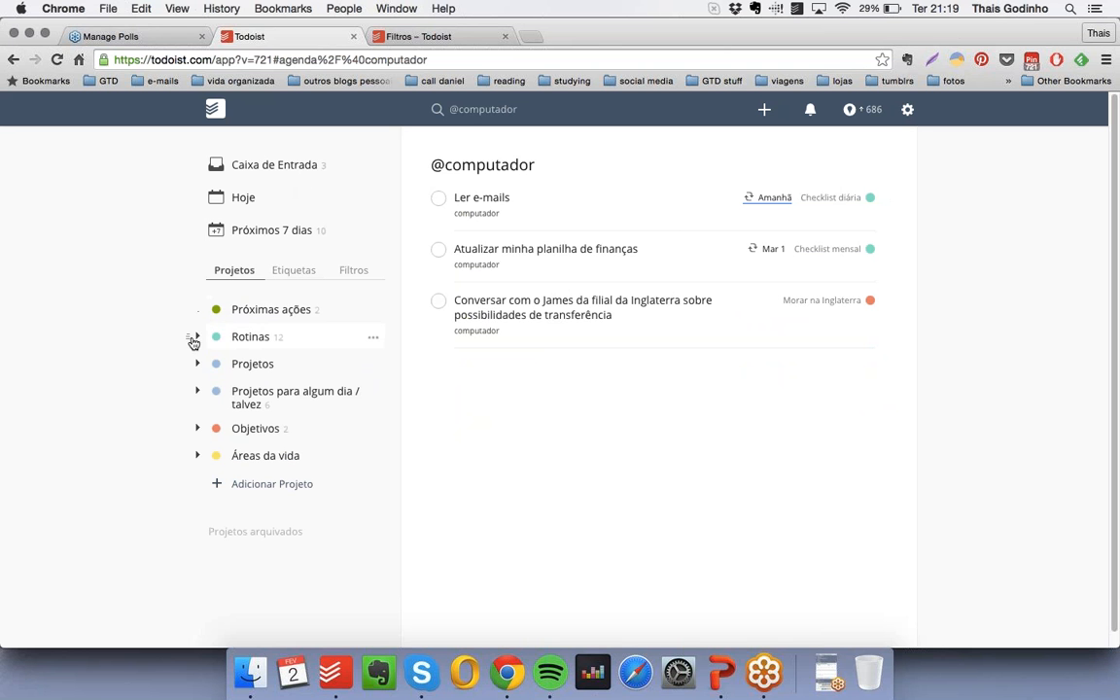
{"action": "left_click", "coordinate": [193, 364]}
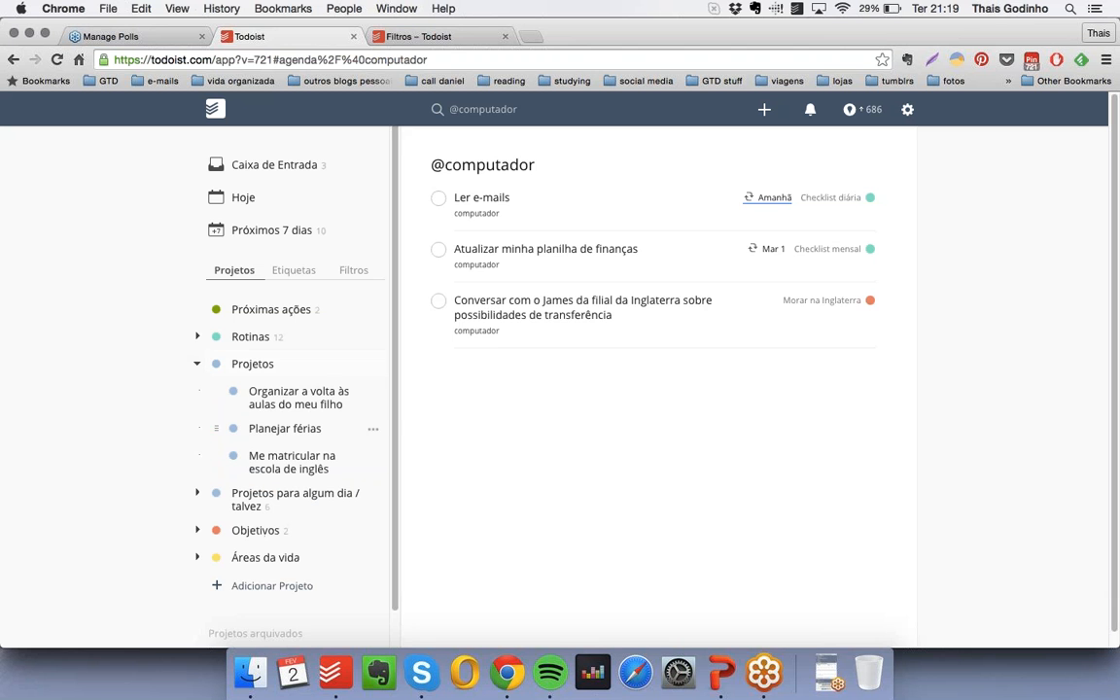
{"action": "left_click", "coordinate": [304, 401]}
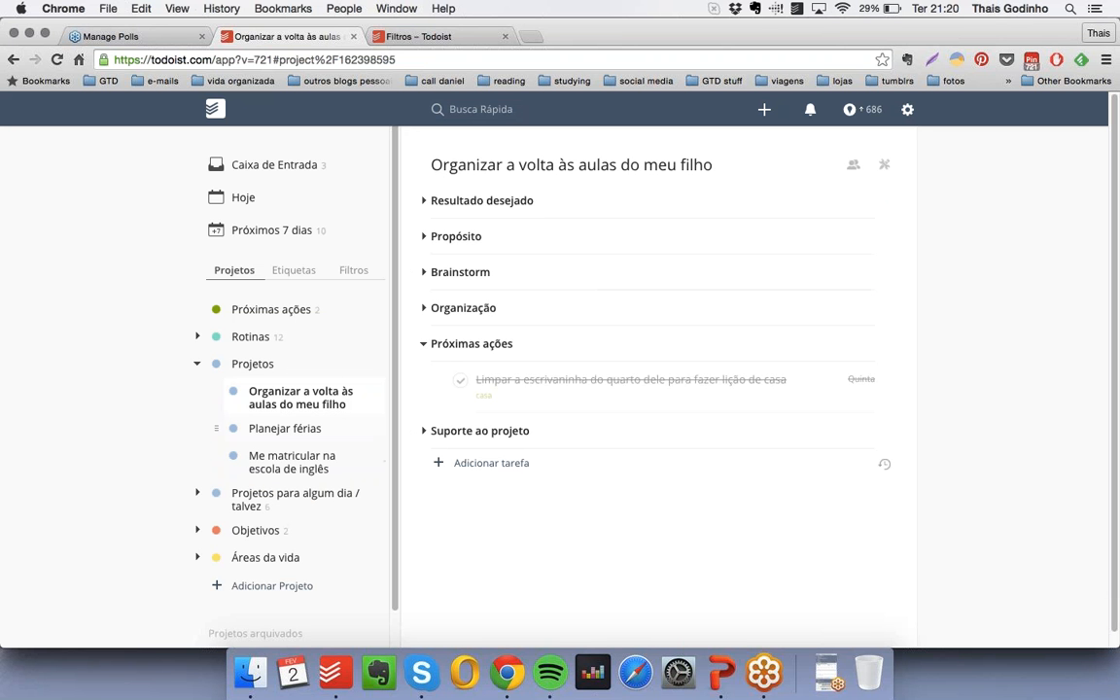
{"action": "left_click", "coordinate": [423, 343]}
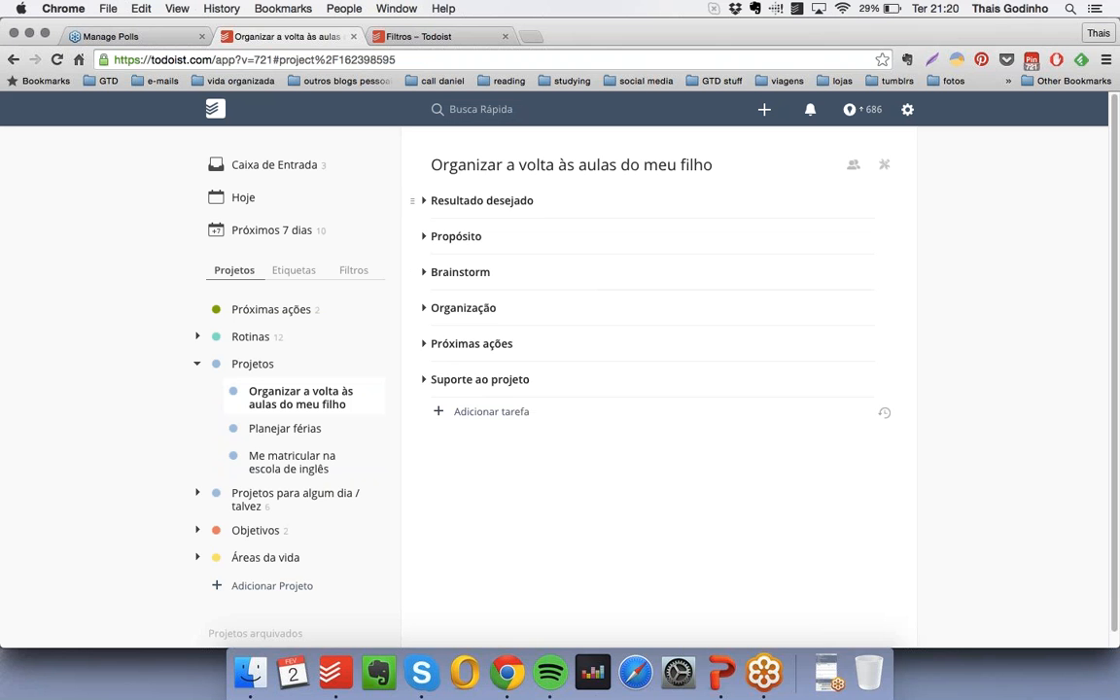
{"action": "left_click", "coordinate": [423, 379]}
{"action": "left_click", "coordinate": [424, 380]}
{"action": "left_click", "coordinate": [424, 309]}
{"action": "left_click", "coordinate": [425, 309]}
{"action": "left_click", "coordinate": [425, 238]}
{"action": "left_click", "coordinate": [425, 237]}
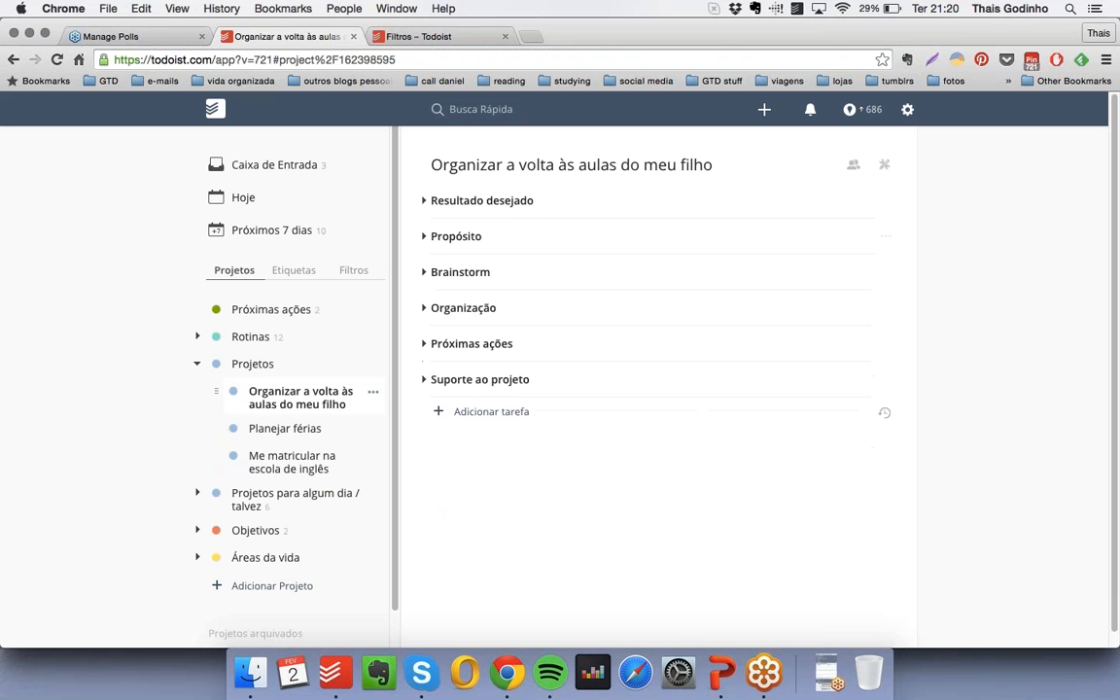
- Collapse the "Projetos" group and look over the goal horizons under "Objetivos"
{"action": "left_click", "coordinate": [199, 366]}
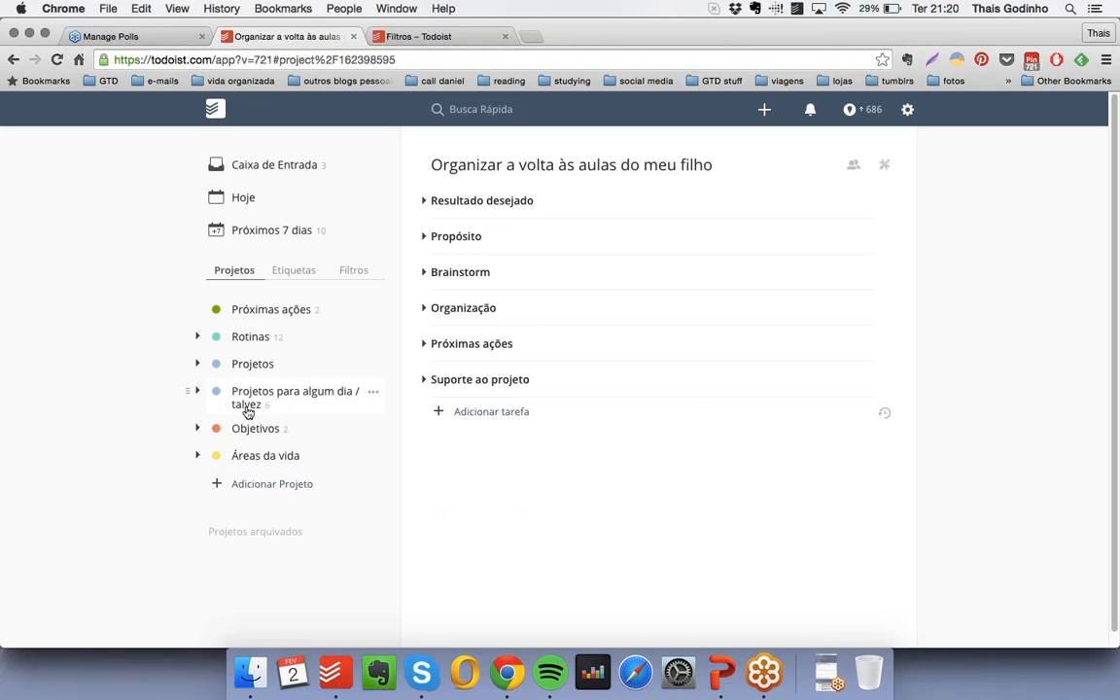
{"action": "left_click", "coordinate": [196, 429]}
{"action": "scroll", "coordinate": [279, 411], "scroll_direction": "down", "scroll_amount": 1}
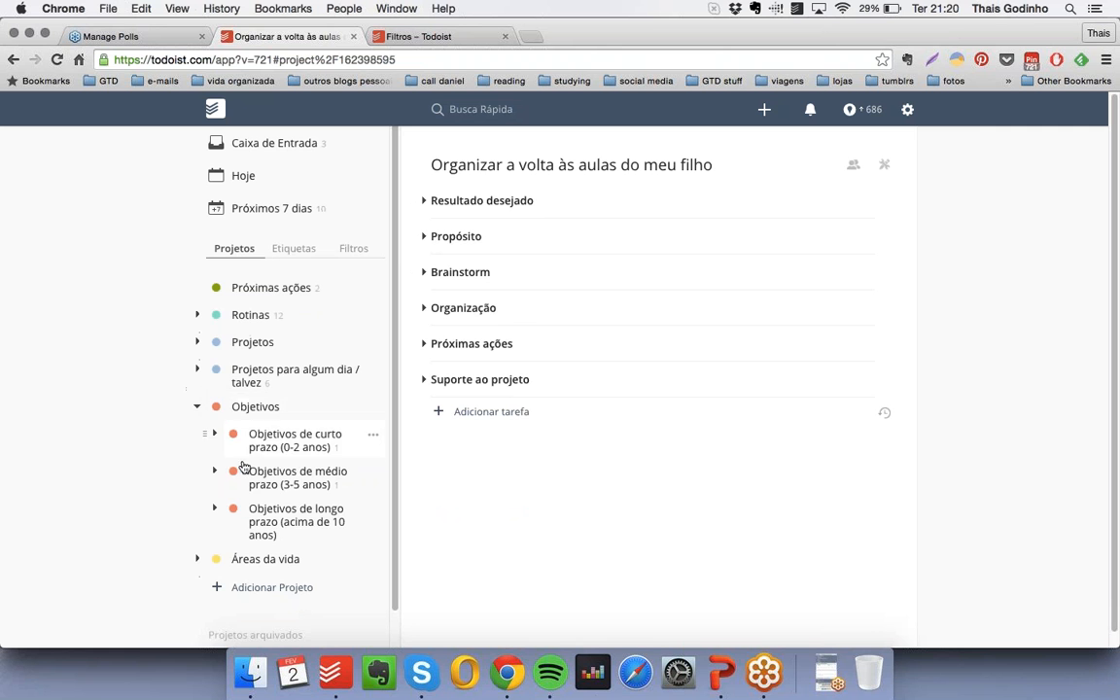
{"action": "left_click", "coordinate": [198, 410]}
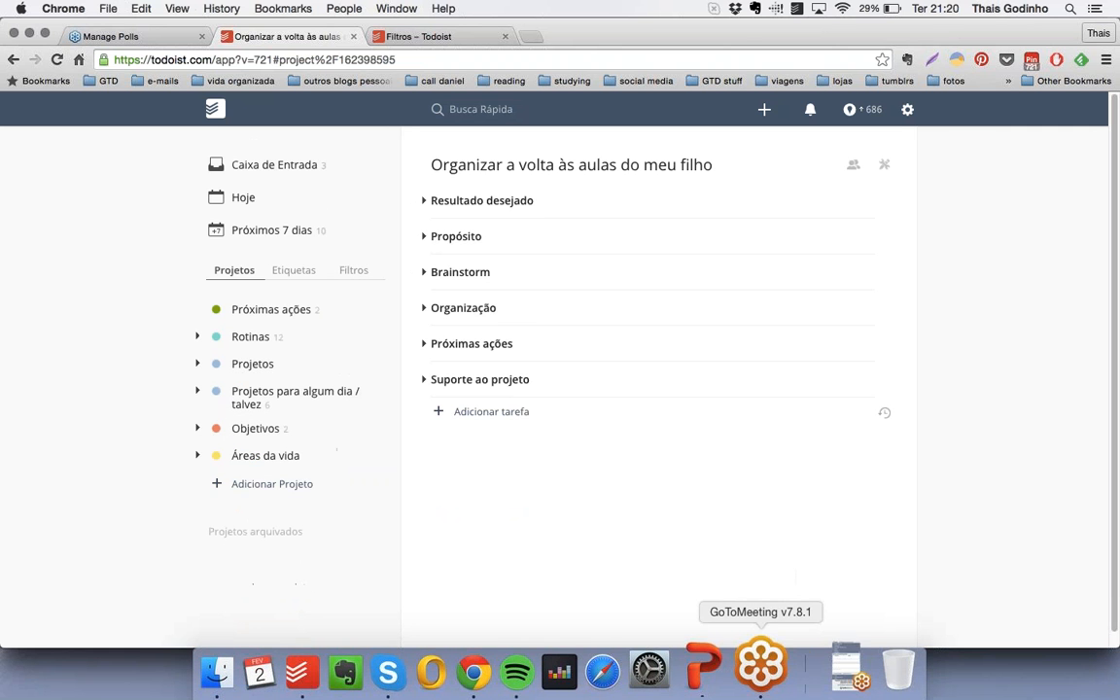
- Switch to the PowerPoint slideshow, advance it to the "Uma vez por semana" slide, and return to Todoist in Chrome
{"action": "left_click", "coordinate": [720, 673]}
{"action": "left_click", "coordinate": [142, 599]}
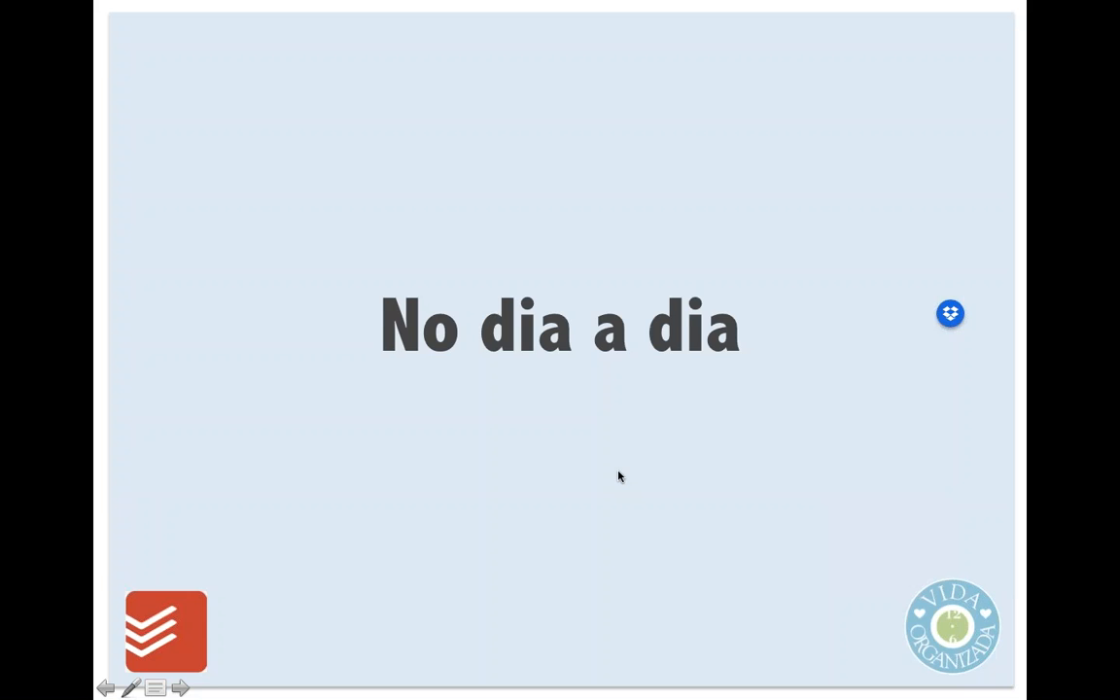
{"action": "left_click", "coordinate": [556, 559]}
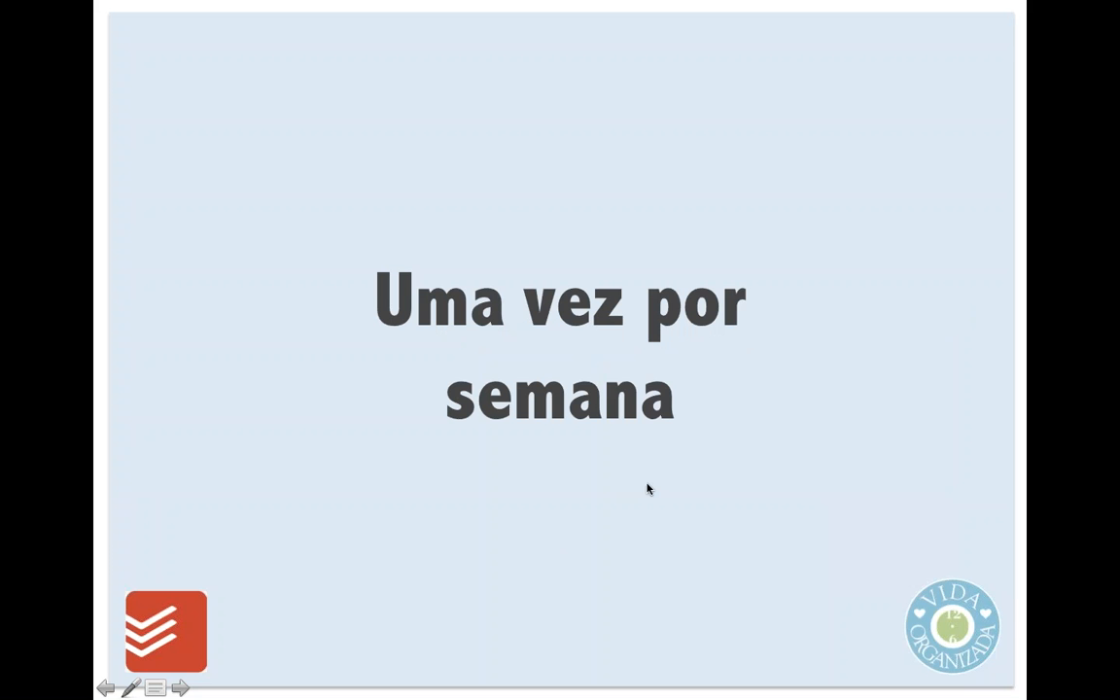
{"action": "key", "text": "Escape"}
{"action": "left_click", "coordinate": [24, 273]}
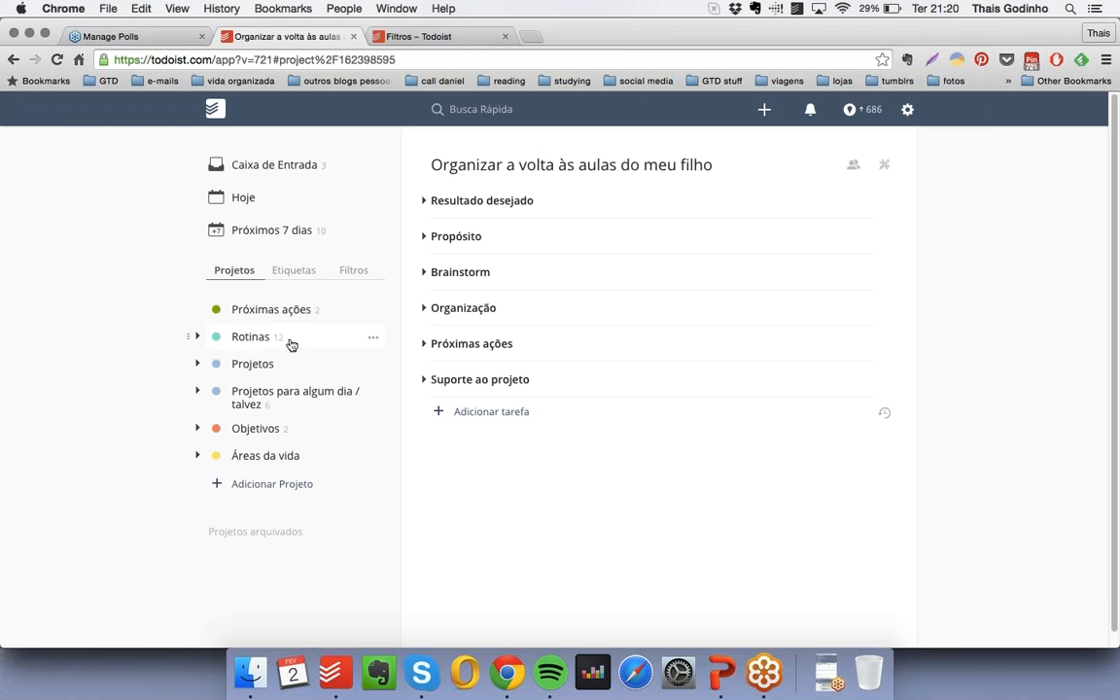
- Review the recurring tasks in "Checklist semanal" and "Checklist mensal" under "Rotinas"
{"action": "left_click", "coordinate": [197, 337]}
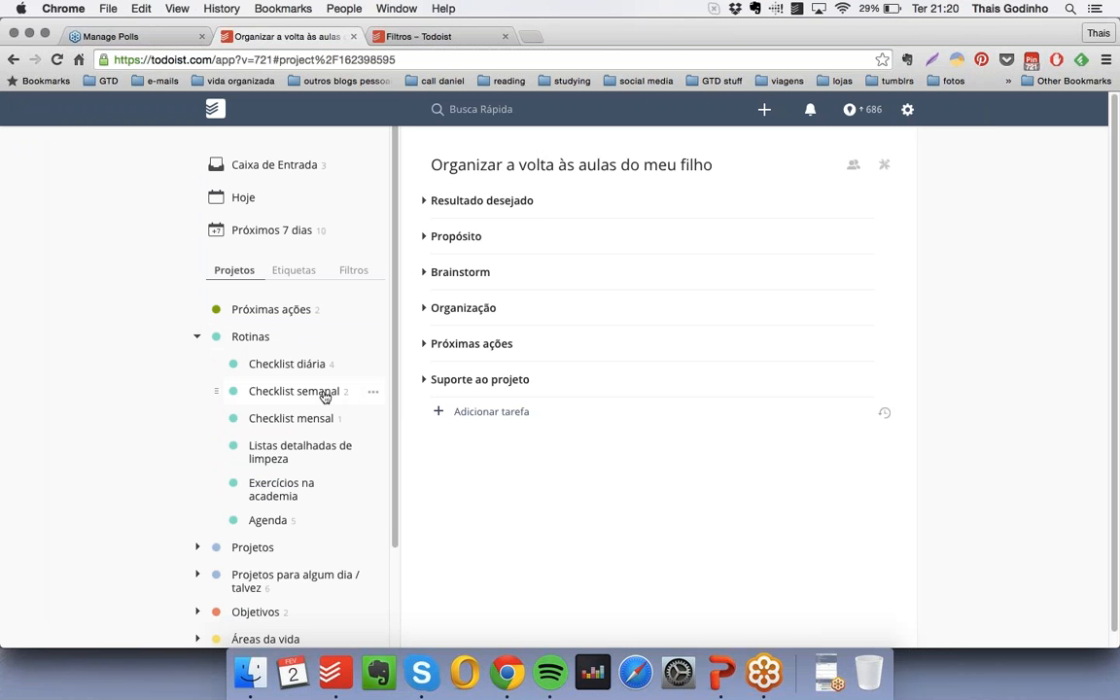
{"action": "left_click", "coordinate": [310, 391]}
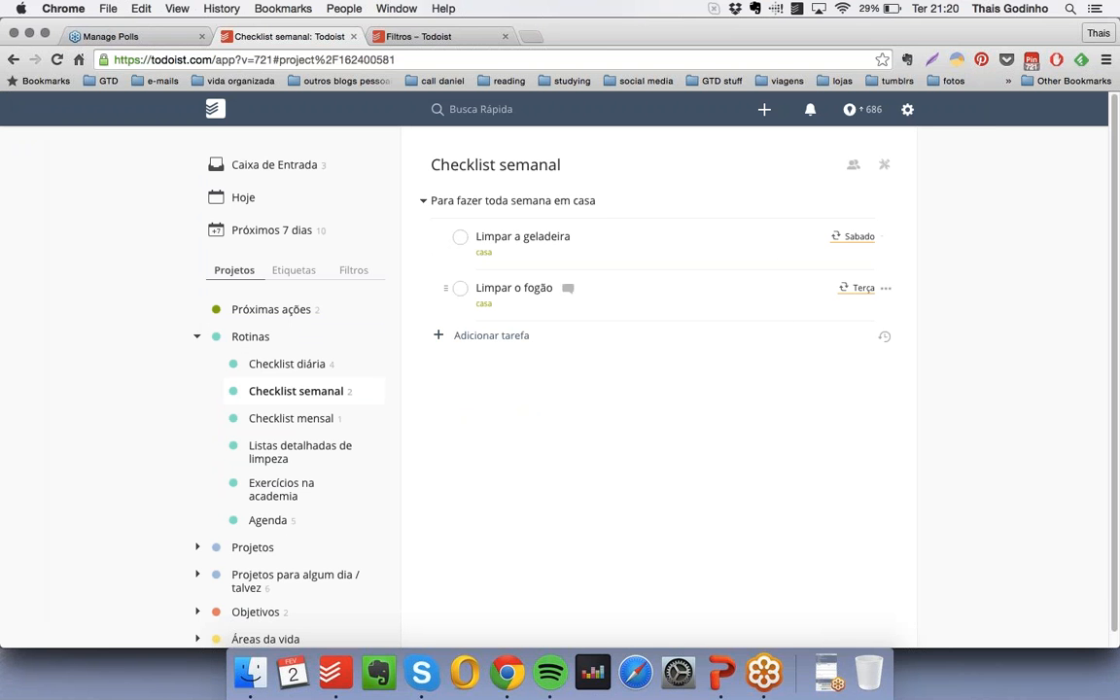
{"action": "mouse_move", "coordinate": [836, 241]}
{"action": "left_click", "coordinate": [291, 420]}
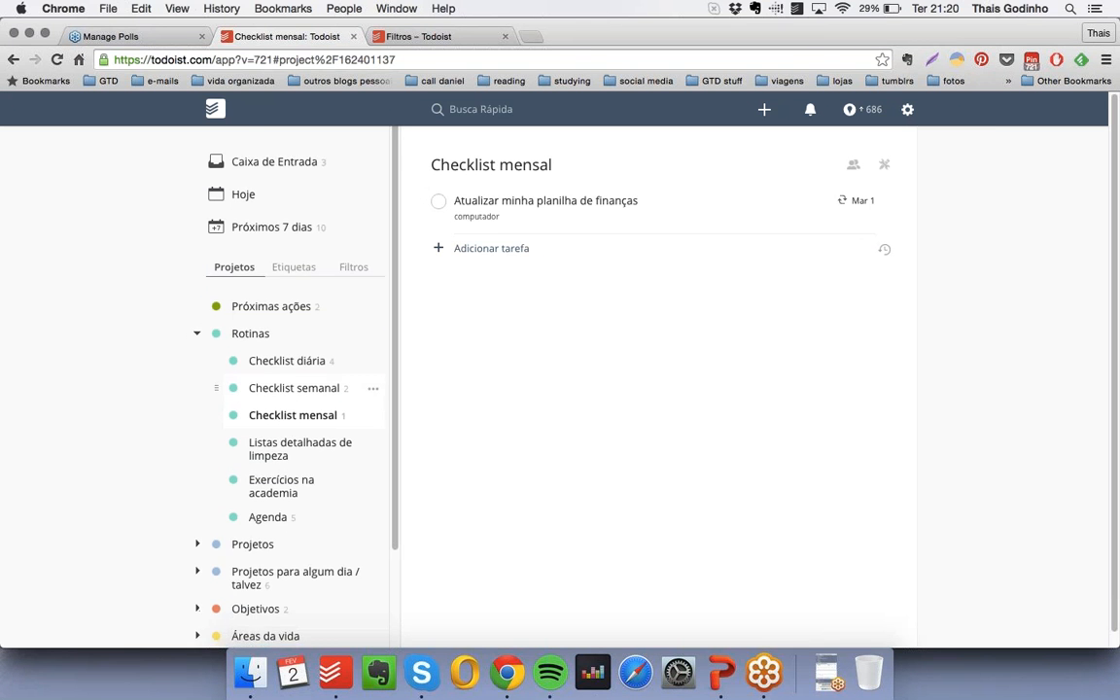
- Create a teal project named "Checklist anual" and place it under "Rotinas", directly below "Checklist mensal"
{"action": "scroll", "coordinate": [292, 321], "scroll_direction": "down", "scroll_amount": 3}
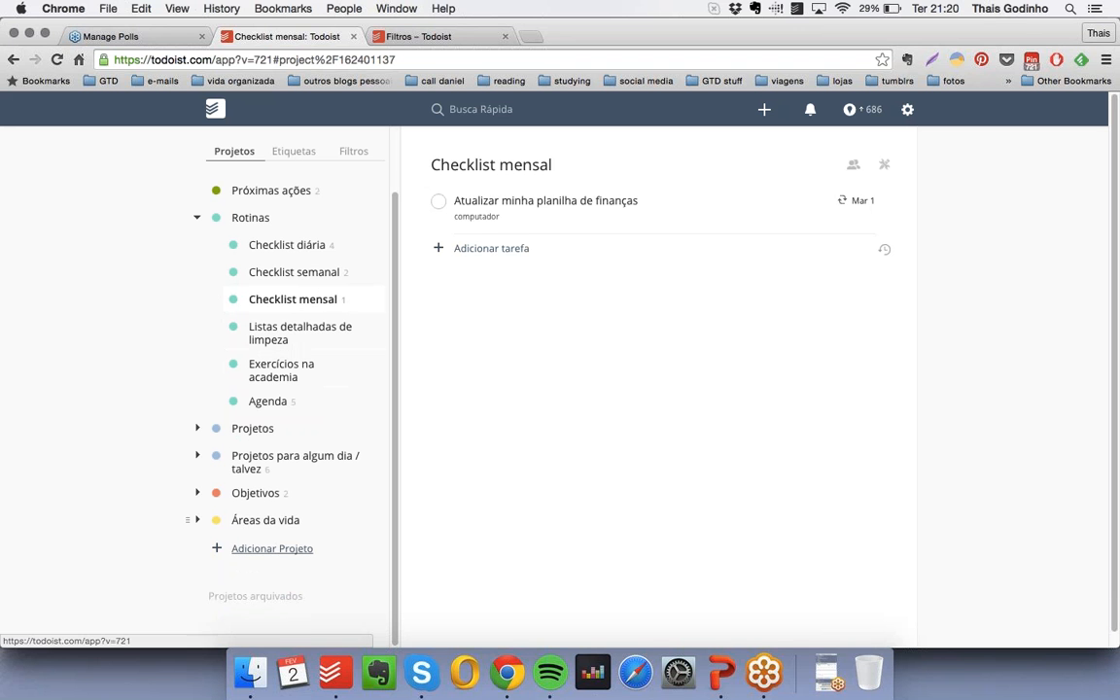
{"action": "left_click", "coordinate": [267, 548]}
{"action": "type", "text": "Checklist anual"}
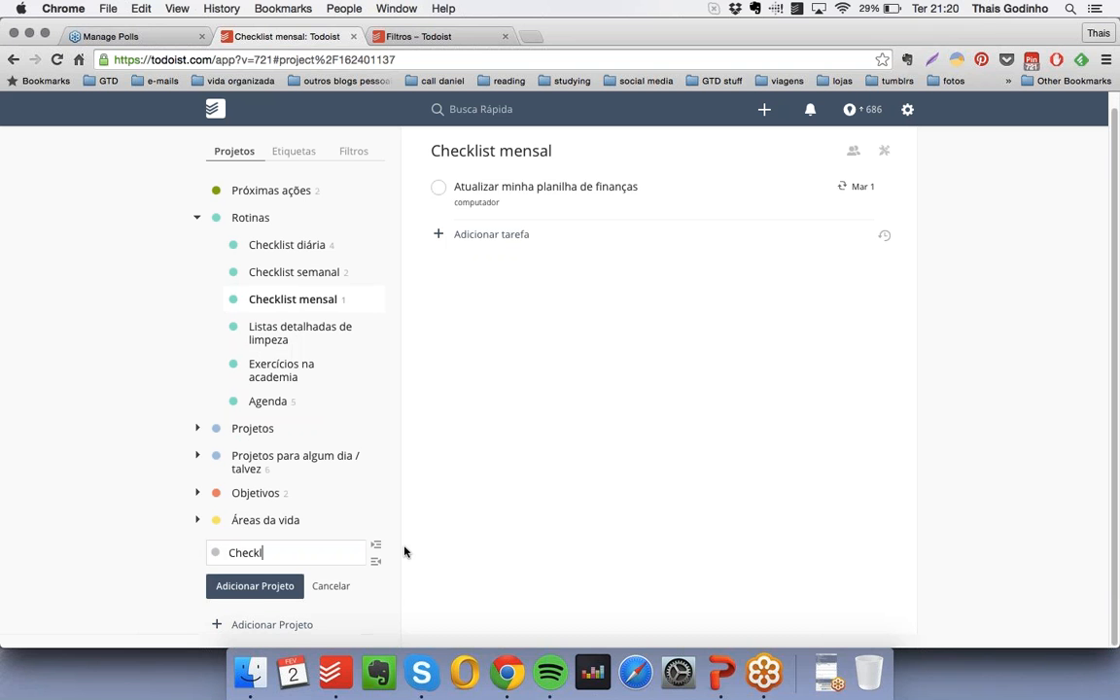
{"action": "left_click", "coordinate": [215, 552]}
{"action": "left_click", "coordinate": [223, 589]}
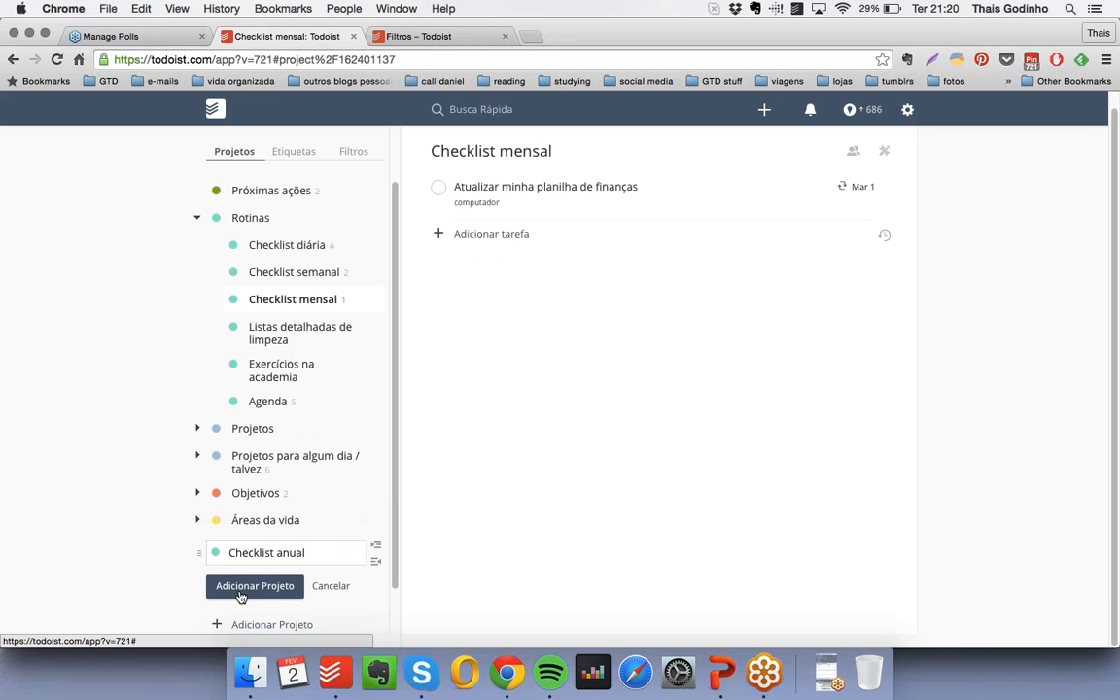
{"action": "left_click", "coordinate": [244, 583]}
{"action": "left_click_drag", "start_coordinate": [197, 545], "coordinate": [229, 321]}
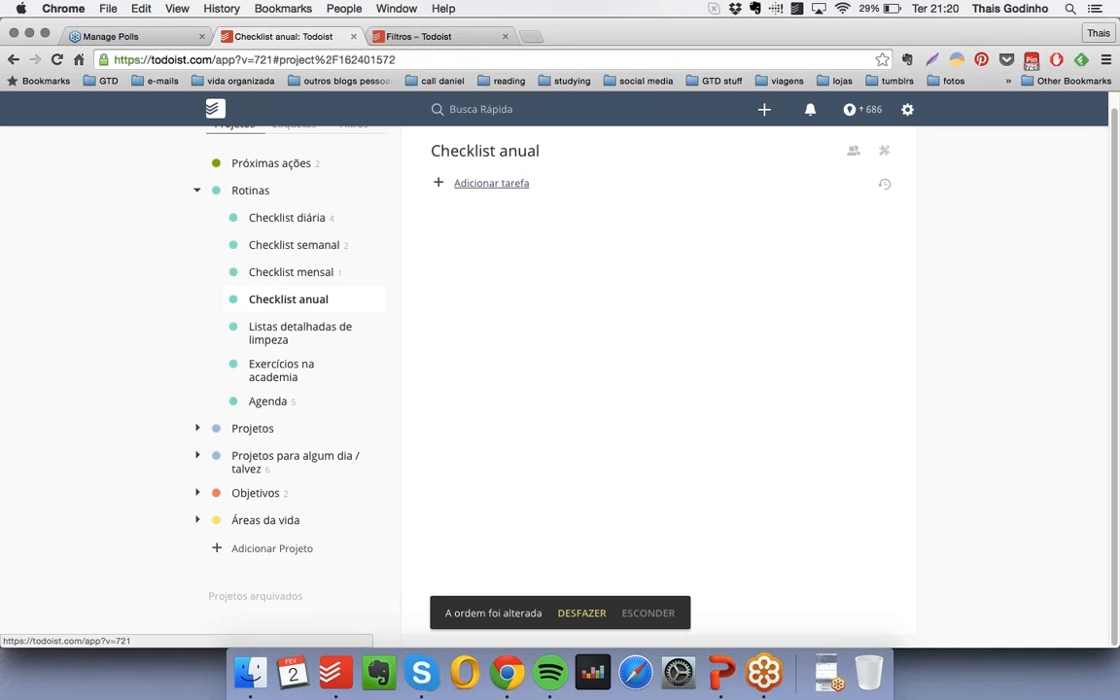
- Add "Organizar a declaração do IR" and "Comprar material escolar" to "Checklist anual" as items without checkboxes, prefixing each with "* "
{"action": "left_click", "coordinate": [489, 183]}
{"action": "type", "text": "Organizar a"}
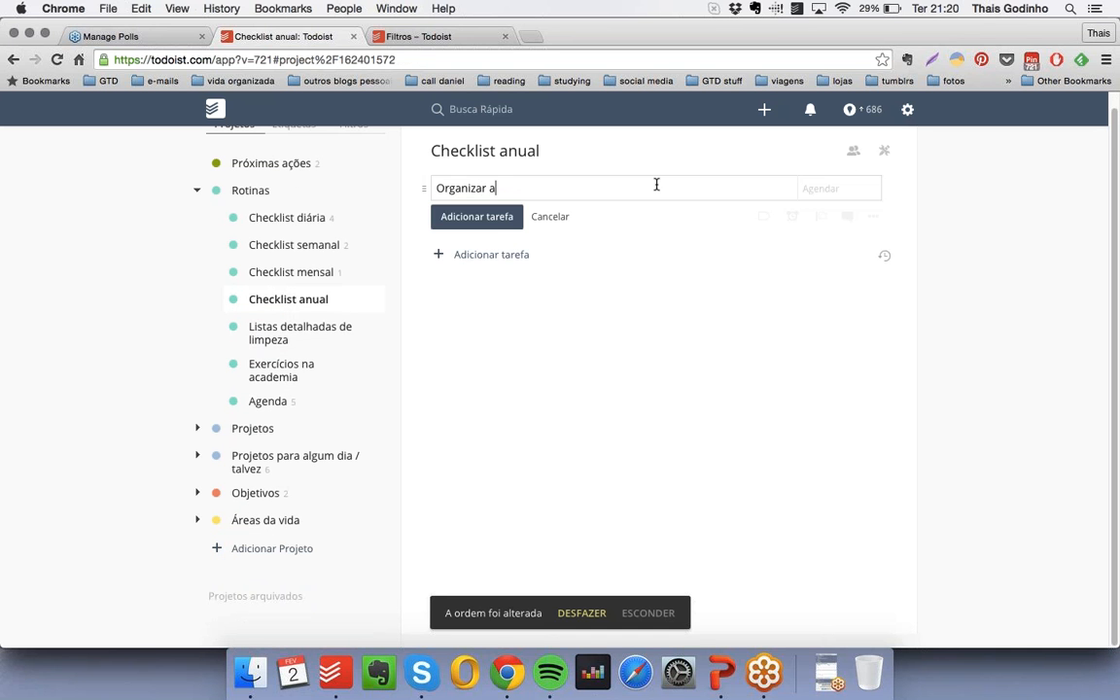
{"action": "type", "text": " declaração do IR"}
{"action": "left_click", "coordinate": [436, 188]}
{"action": "type", "text": "*"}
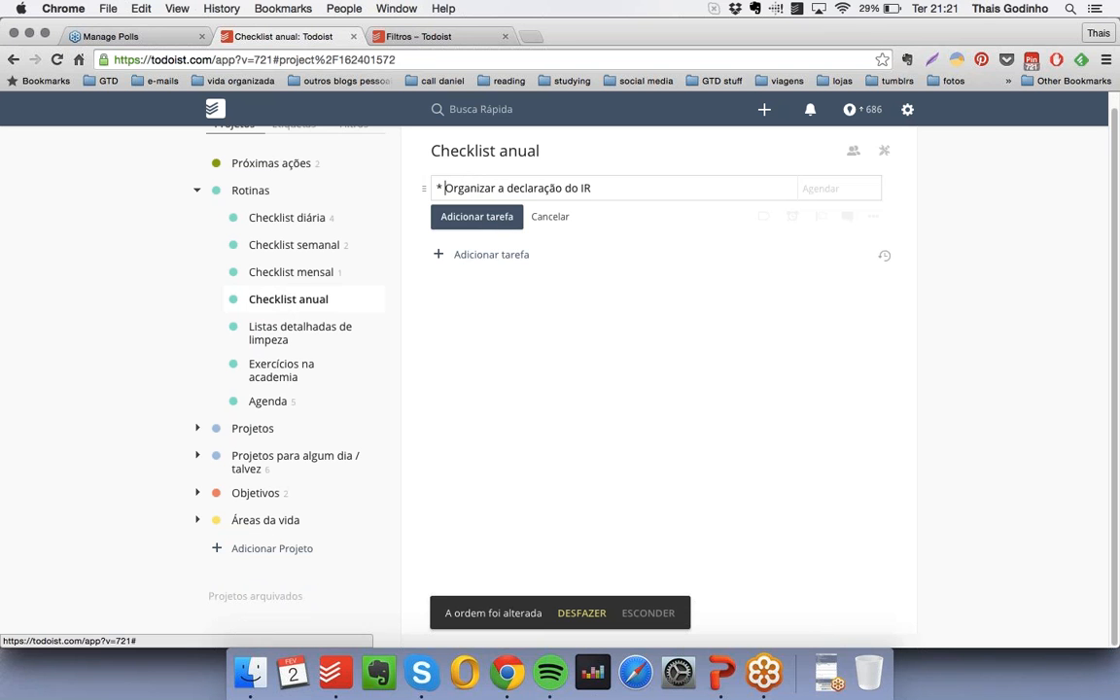
{"action": "left_click", "coordinate": [492, 220]}
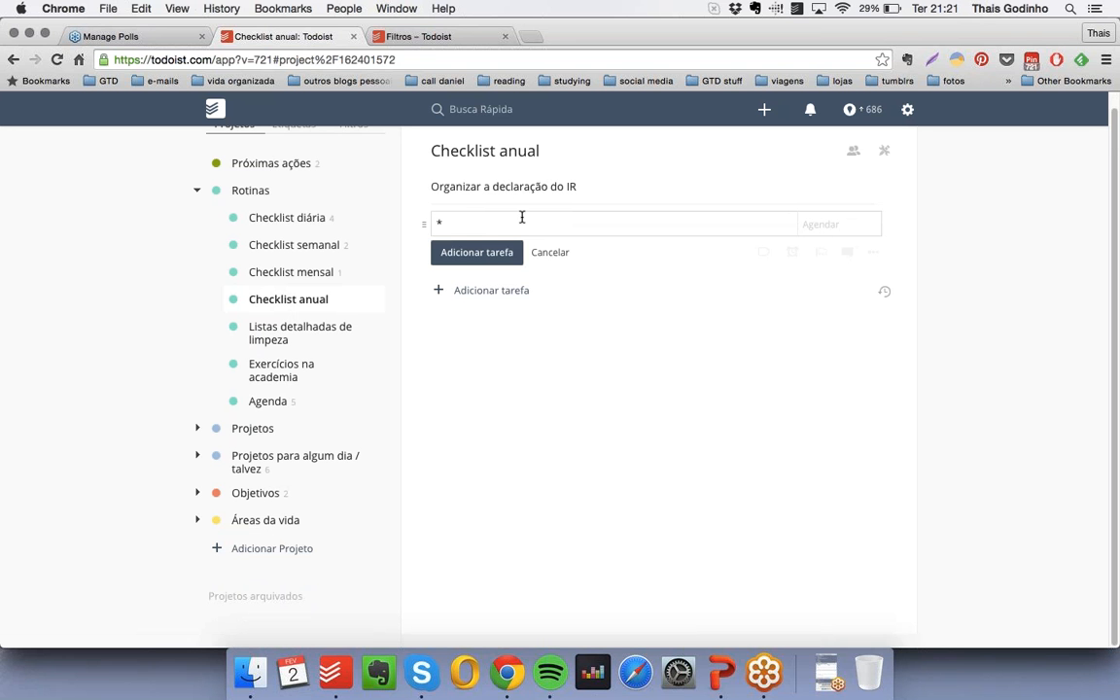
{"action": "type", "text": "* Comprar material escolar"}
{"action": "key", "text": "Return"}
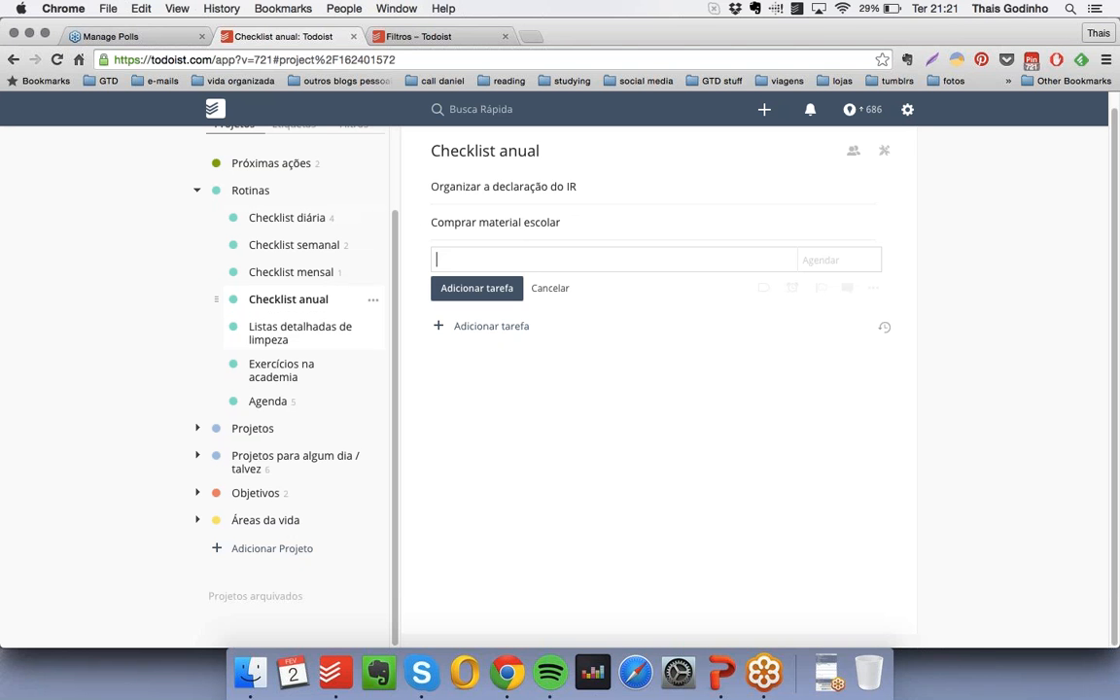
- Collapse "Rotinas" and look over the current projects grouped under "Projetos"
{"action": "left_click", "coordinate": [196, 195]}
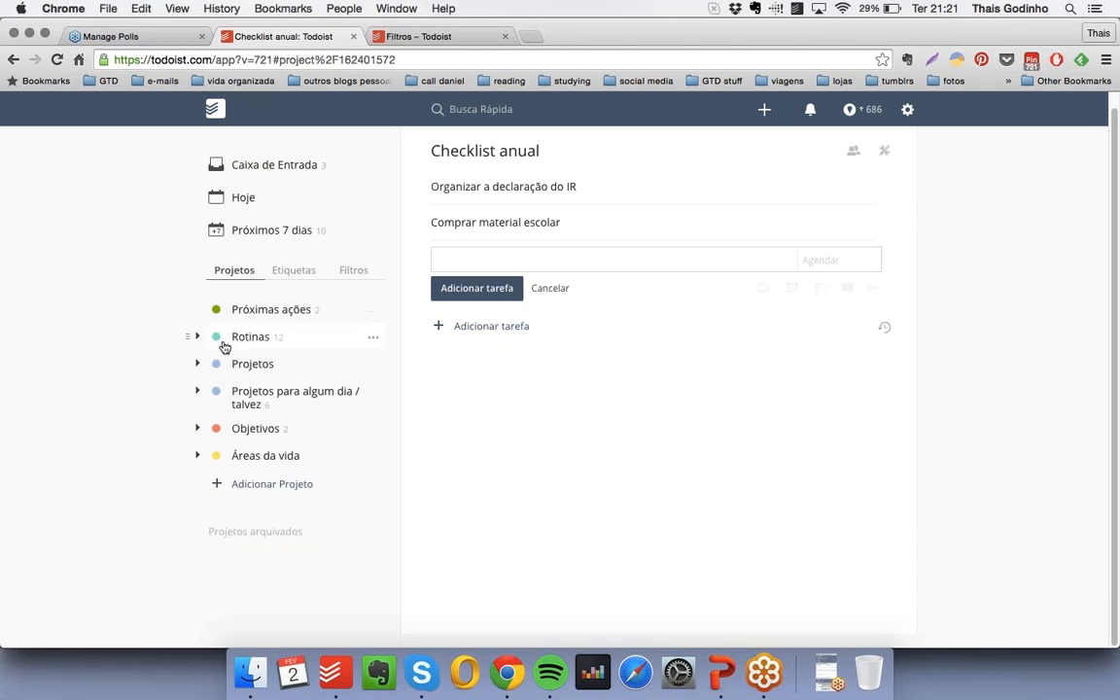
{"action": "left_click", "coordinate": [260, 366]}
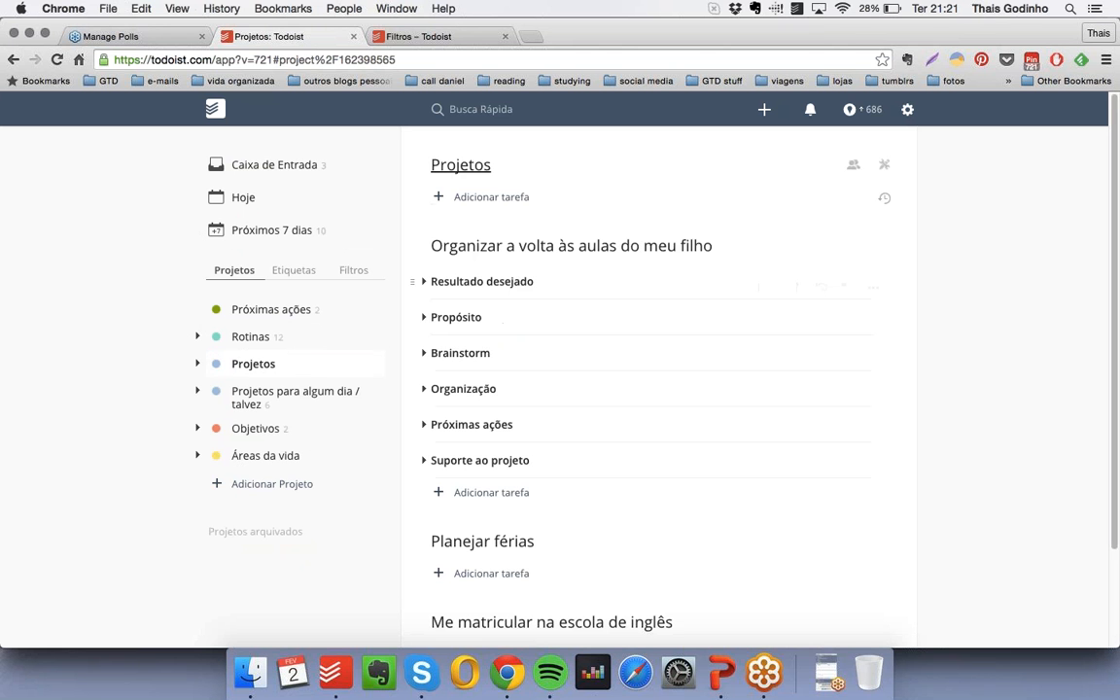
{"action": "left_click", "coordinate": [198, 364]}
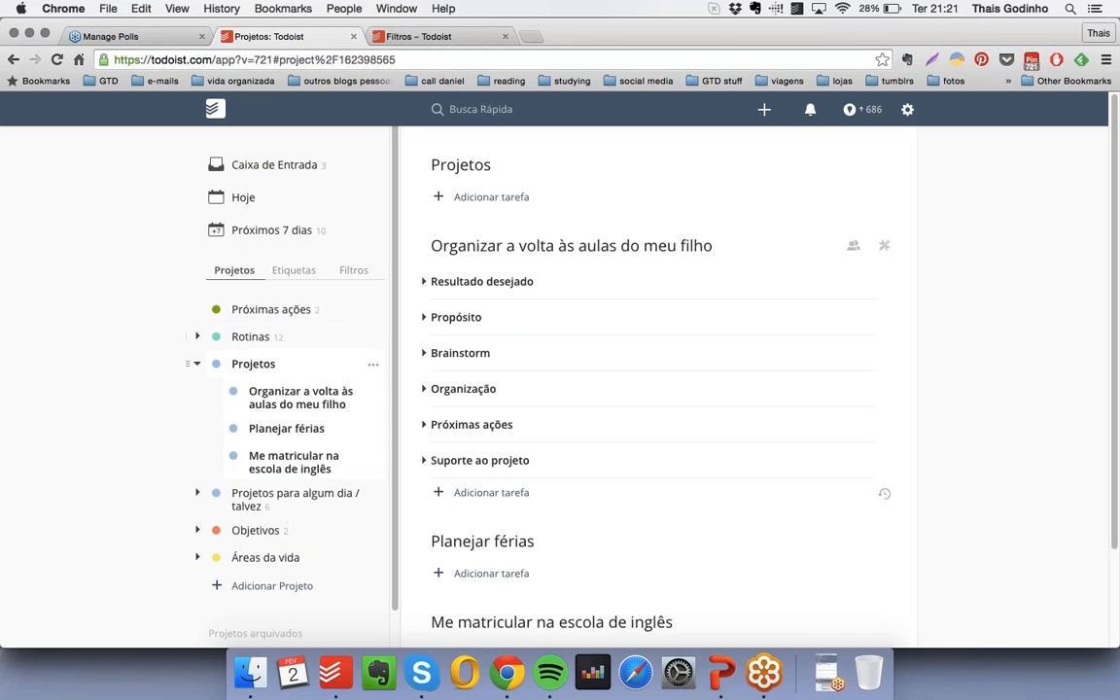
{"action": "left_click", "coordinate": [198, 364]}
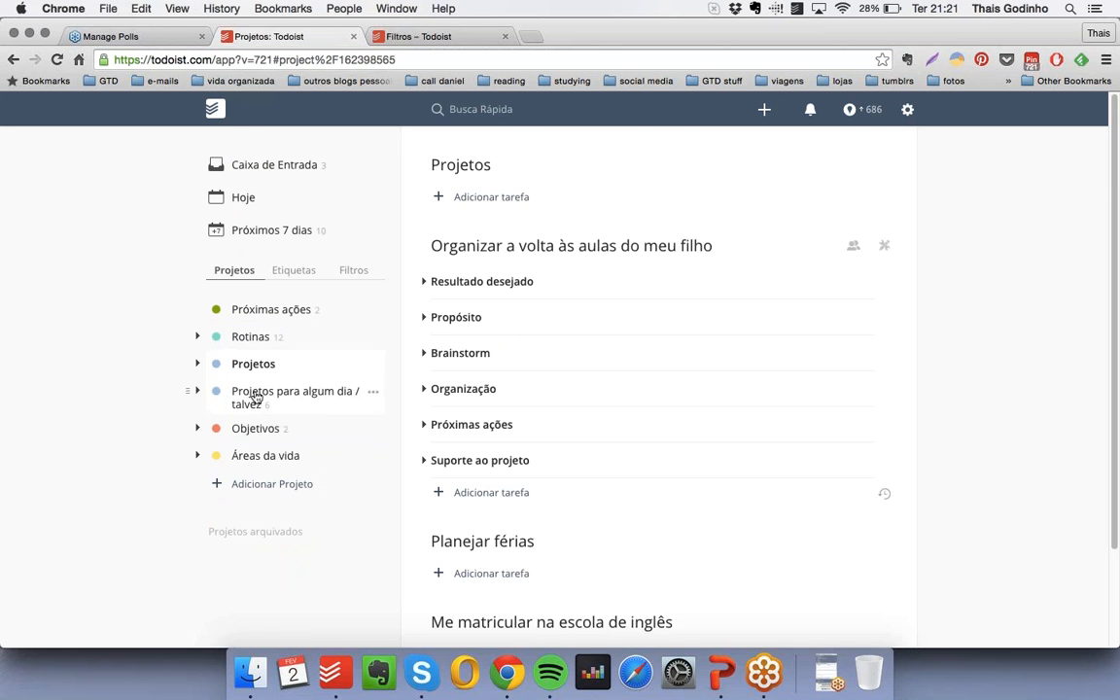
- Review "Projetos para algum dia / talvez" and its lists of trips, books, work ideas and personal ideas
{"action": "left_click", "coordinate": [197, 391]}
{"action": "scroll", "coordinate": [351, 413], "scroll_direction": "down", "scroll_amount": 5}
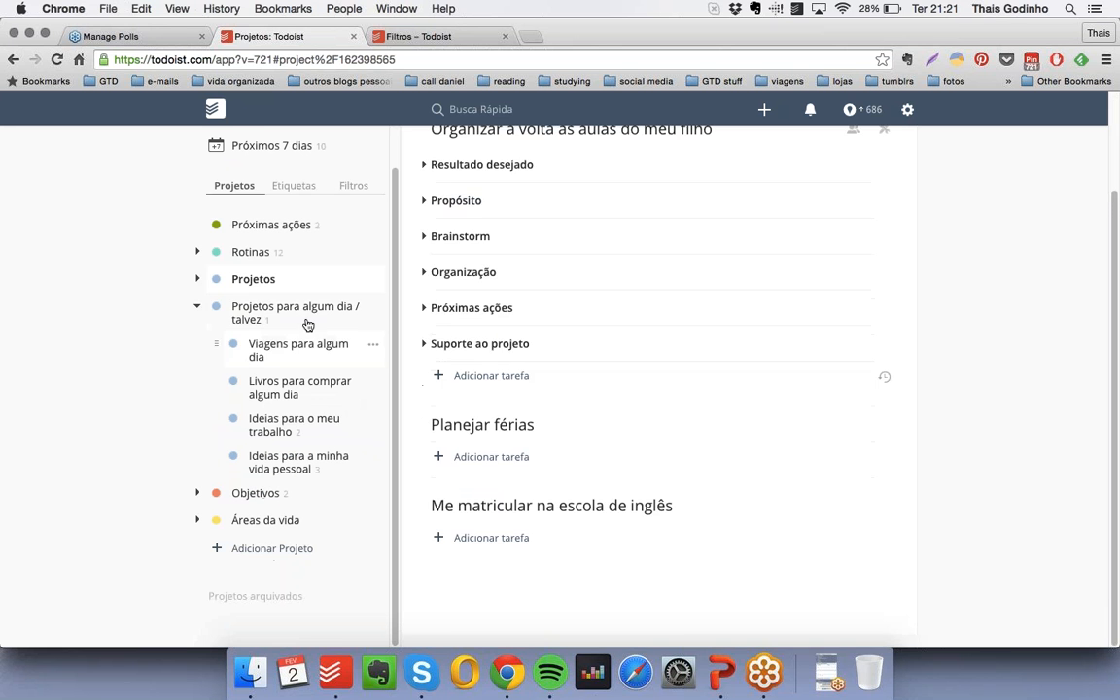
{"action": "left_click", "coordinate": [343, 314]}
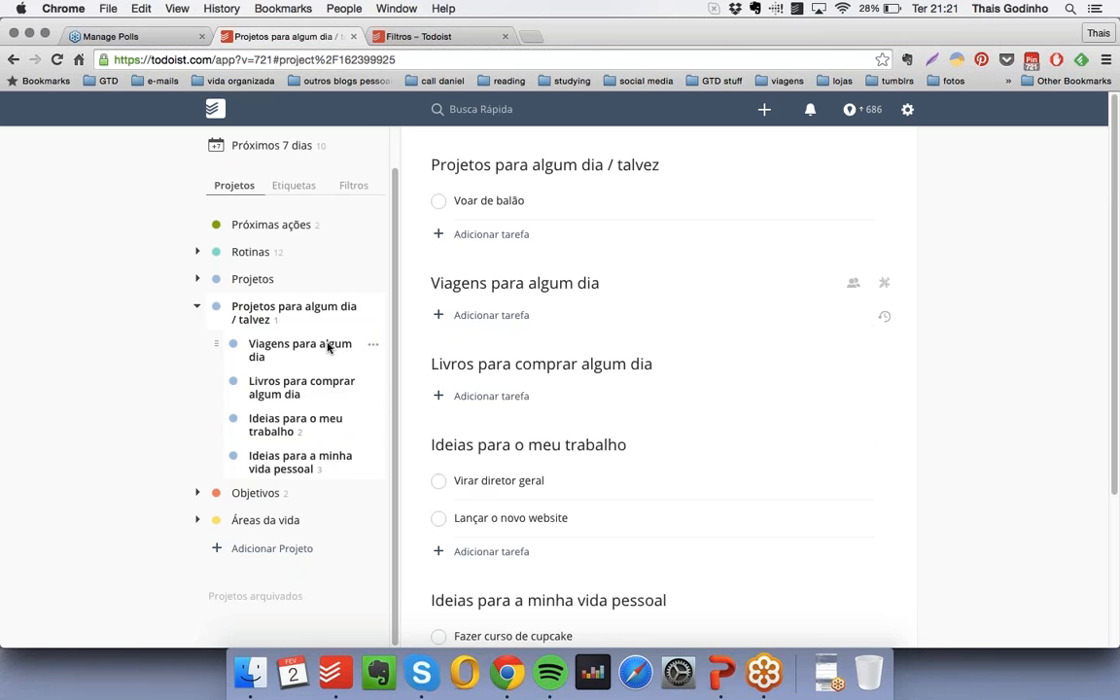
{"action": "left_click", "coordinate": [330, 347]}
{"action": "left_click", "coordinate": [282, 425]}
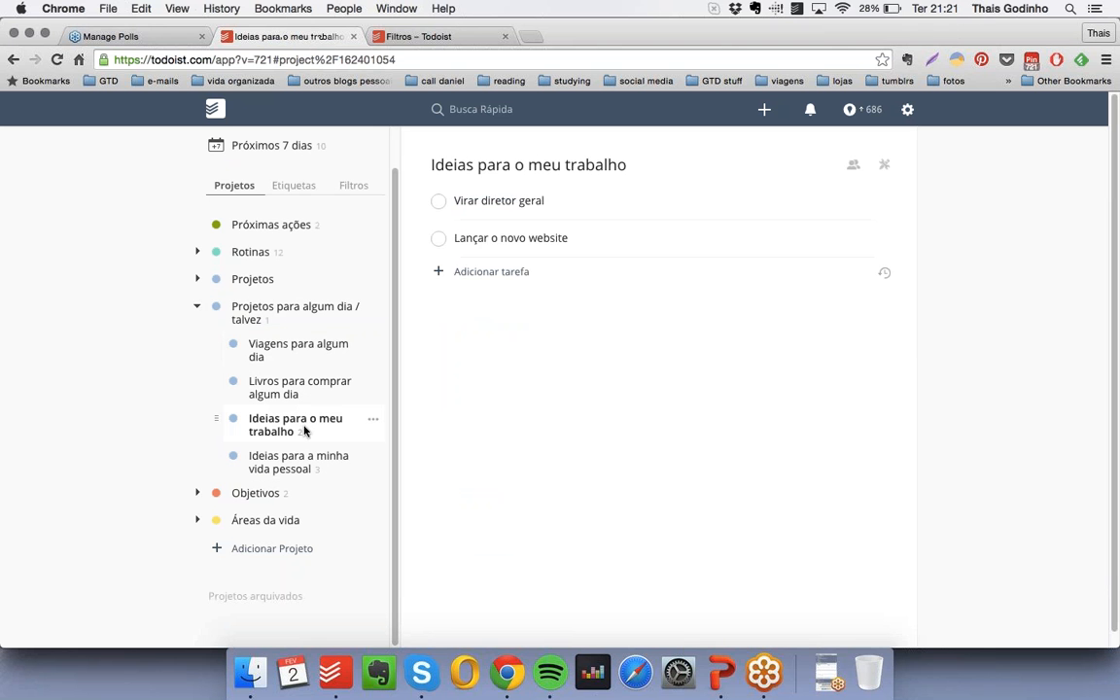
{"action": "left_click", "coordinate": [258, 462]}
{"action": "left_click", "coordinate": [290, 389]}
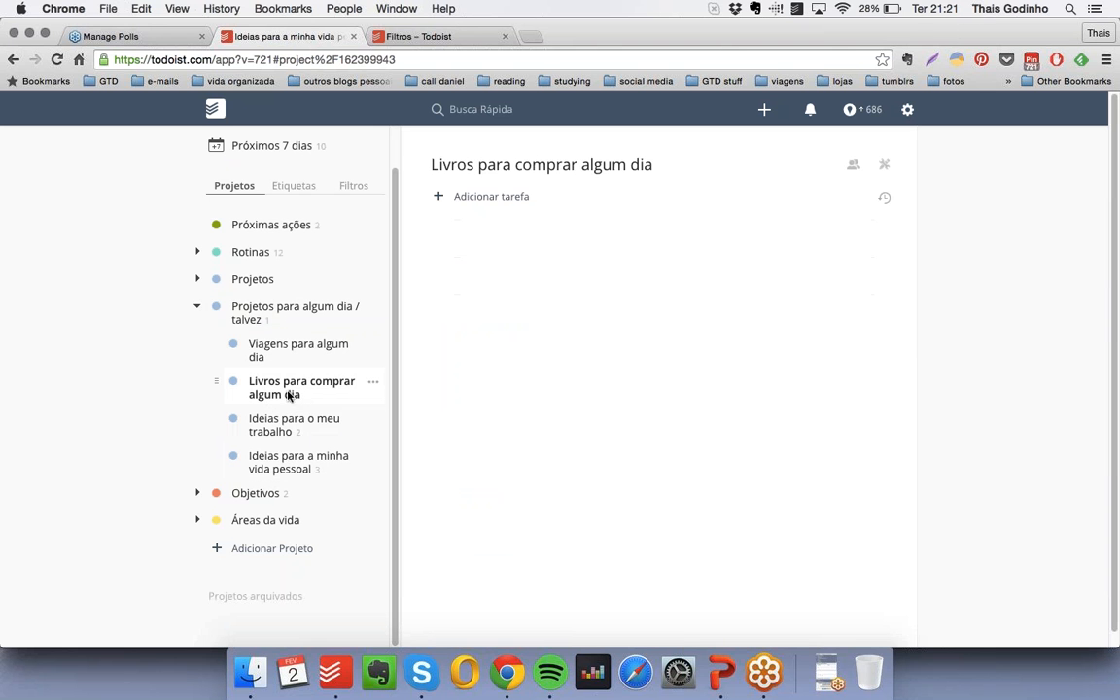
{"action": "left_click", "coordinate": [287, 425]}
{"action": "left_click", "coordinate": [309, 353]}
{"action": "left_click", "coordinate": [216, 306]}
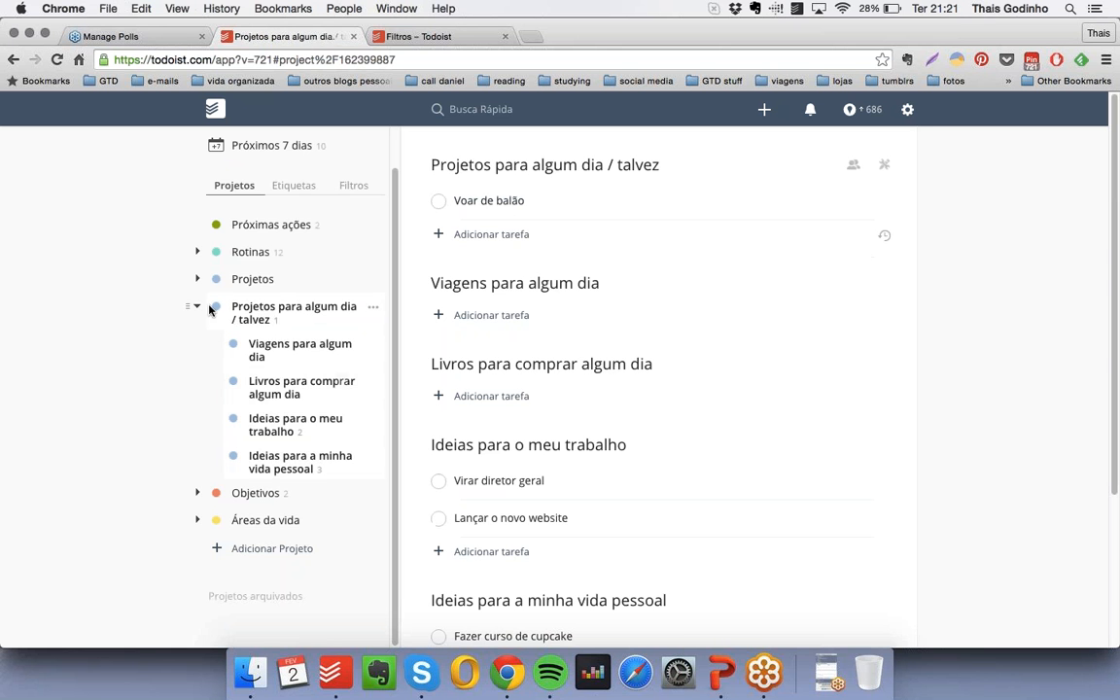
{"action": "left_click", "coordinate": [196, 306]}
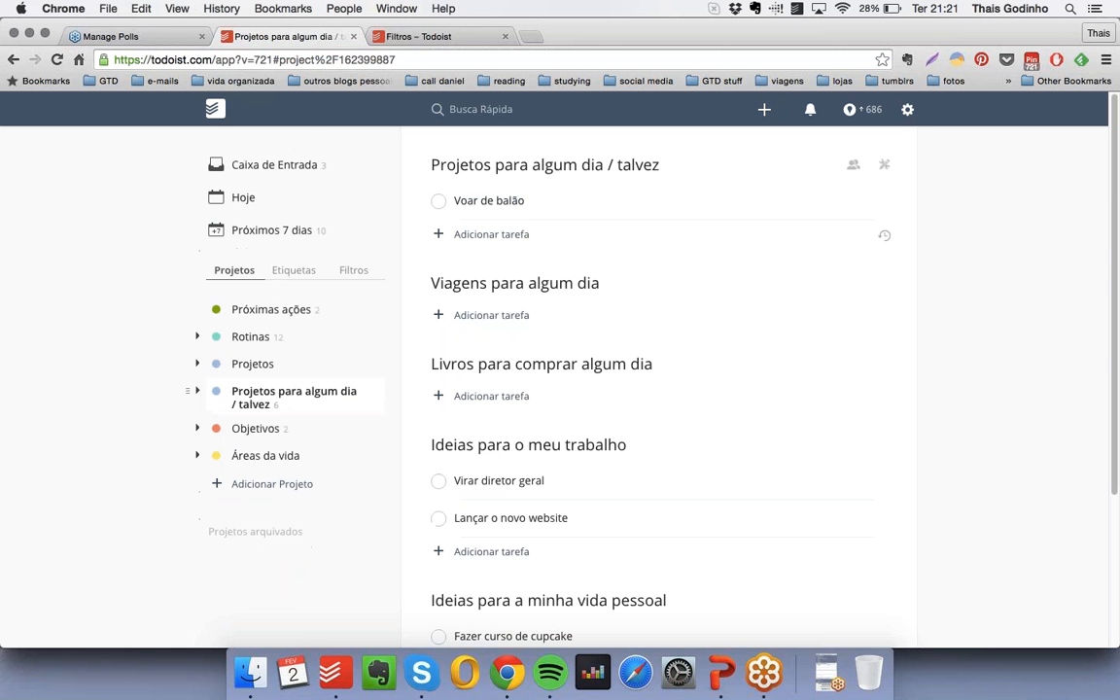
- Expand "Objetivos" to show the goals under "Objetivos de curto prazo (0-2 anos)"
{"action": "left_click", "coordinate": [198, 428]}
{"action": "scroll", "coordinate": [202, 379], "scroll_direction": "down", "scroll_amount": 4}
{"action": "left_click", "coordinate": [214, 397]}
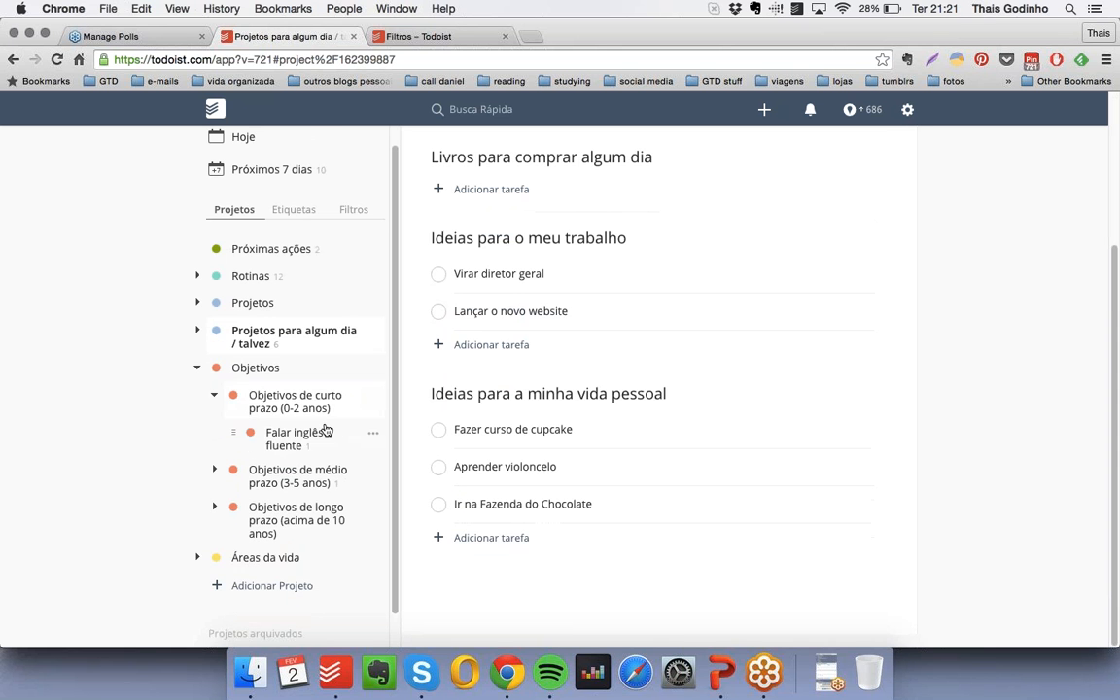
- Review the goal "Falar inglês fluente" with its purpose, related projects and actions, and collapse "Objetivos"
{"action": "left_click", "coordinate": [292, 435]}
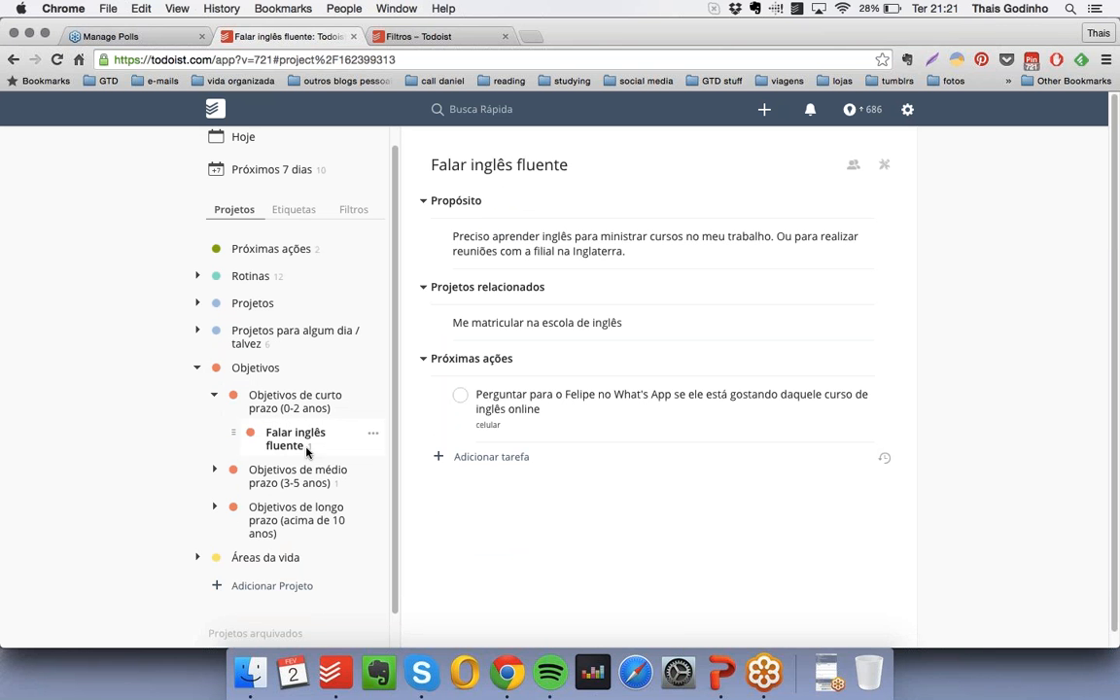
{"action": "left_click", "coordinate": [199, 369]}
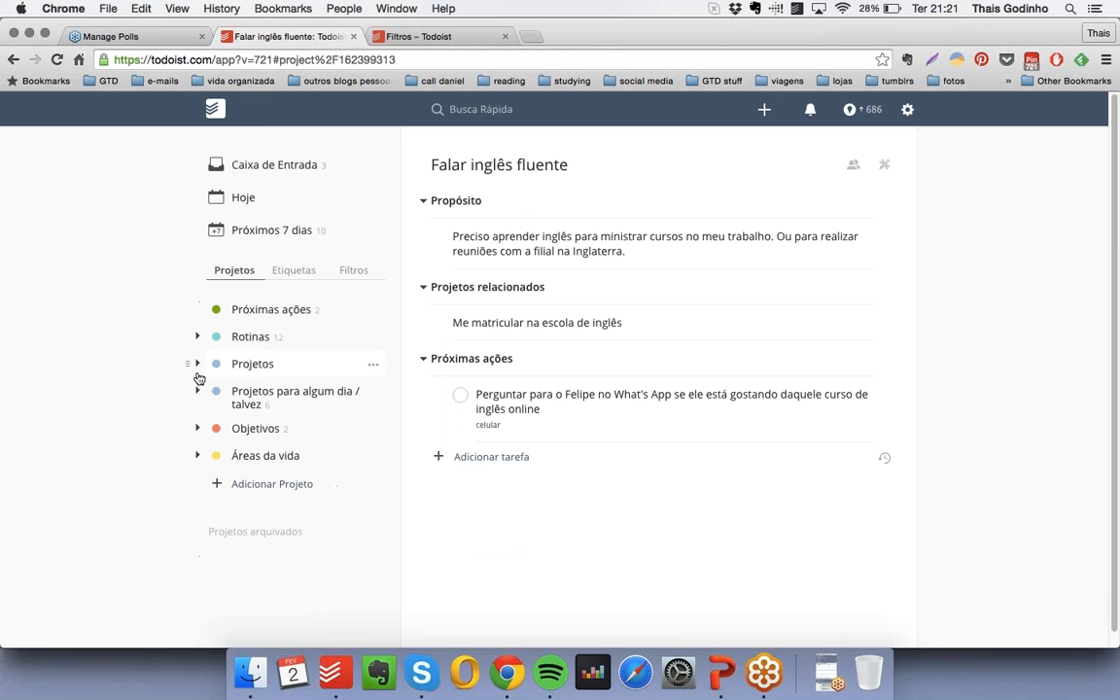
- Review the "Pessoal" list under "Áreas da vida", including the sub-items of "Família" and "Finanças", and collapse everything again
{"action": "left_click", "coordinate": [197, 455]}
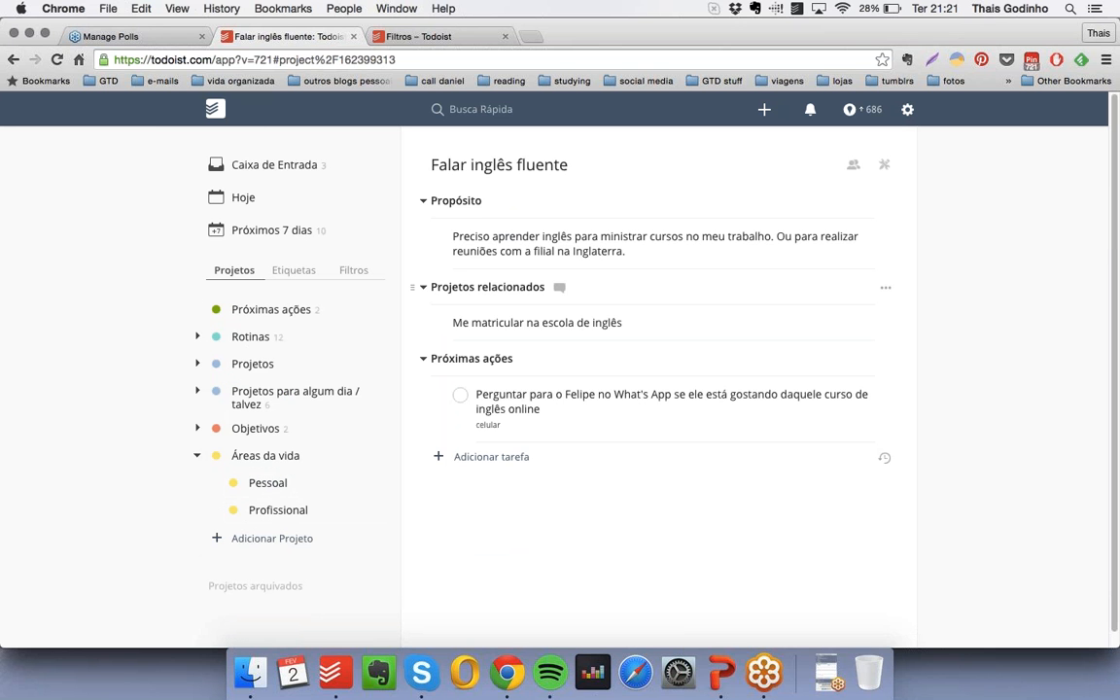
{"action": "left_click", "coordinate": [269, 483]}
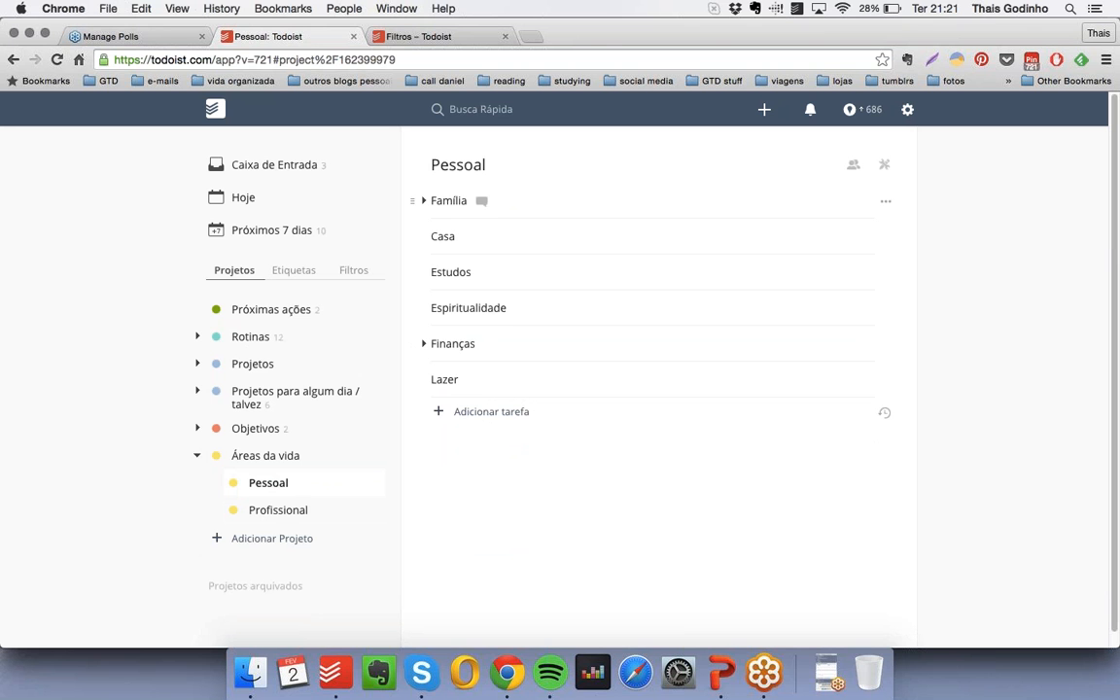
{"action": "left_click", "coordinate": [425, 200]}
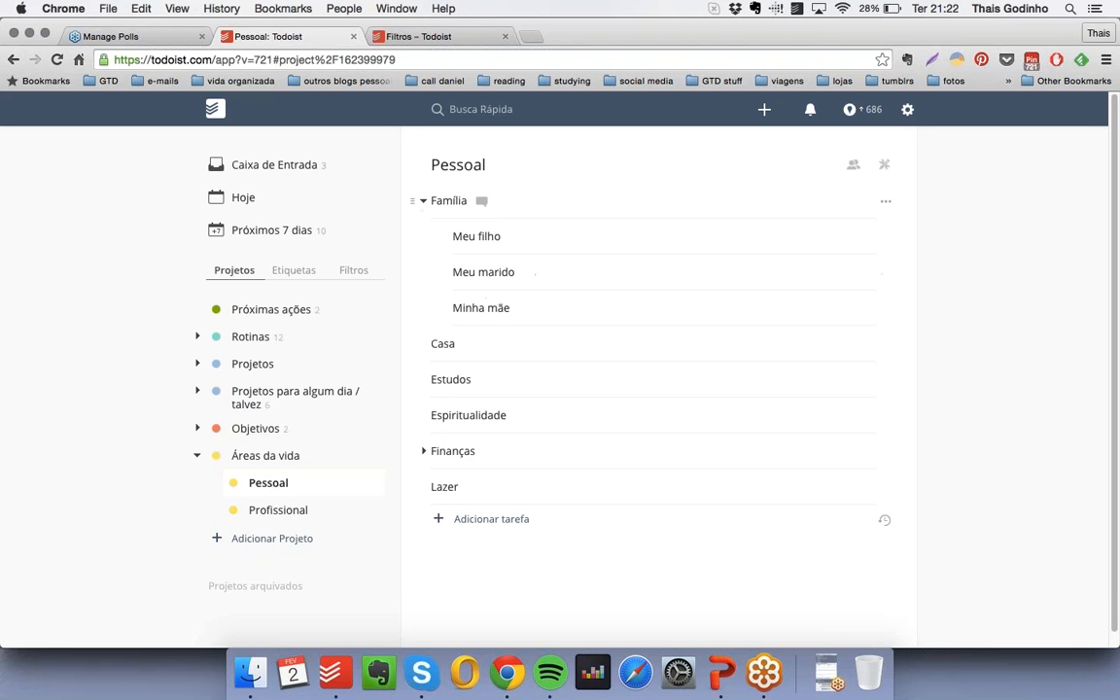
{"action": "left_click", "coordinate": [424, 201]}
{"action": "left_click", "coordinate": [424, 343]}
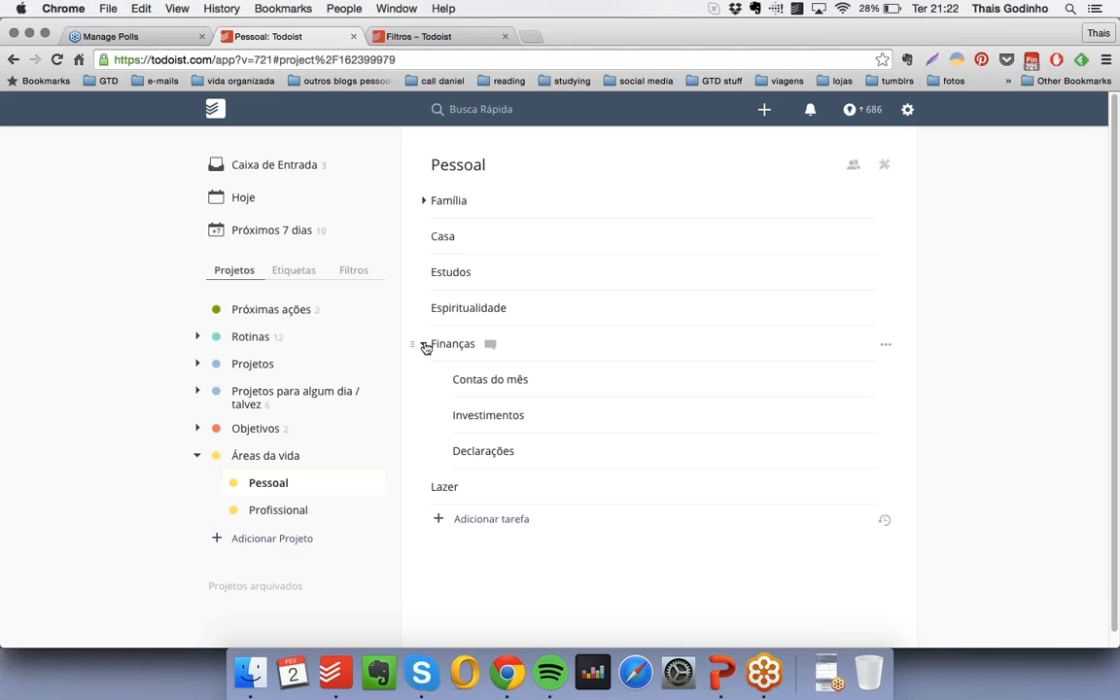
{"action": "left_click", "coordinate": [424, 344]}
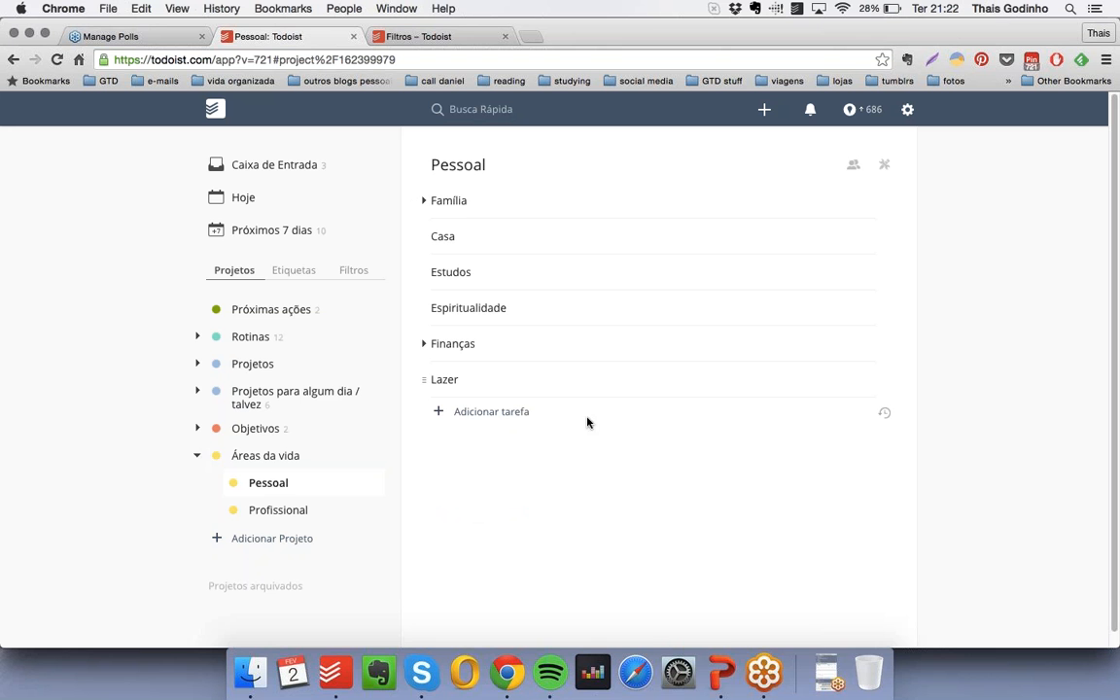
{"action": "left_click", "coordinate": [199, 459]}
- Switch to PowerPoint, present the slide "Revisões constantes", and return to Todoist in Chrome
{"action": "left_click", "coordinate": [721, 673]}
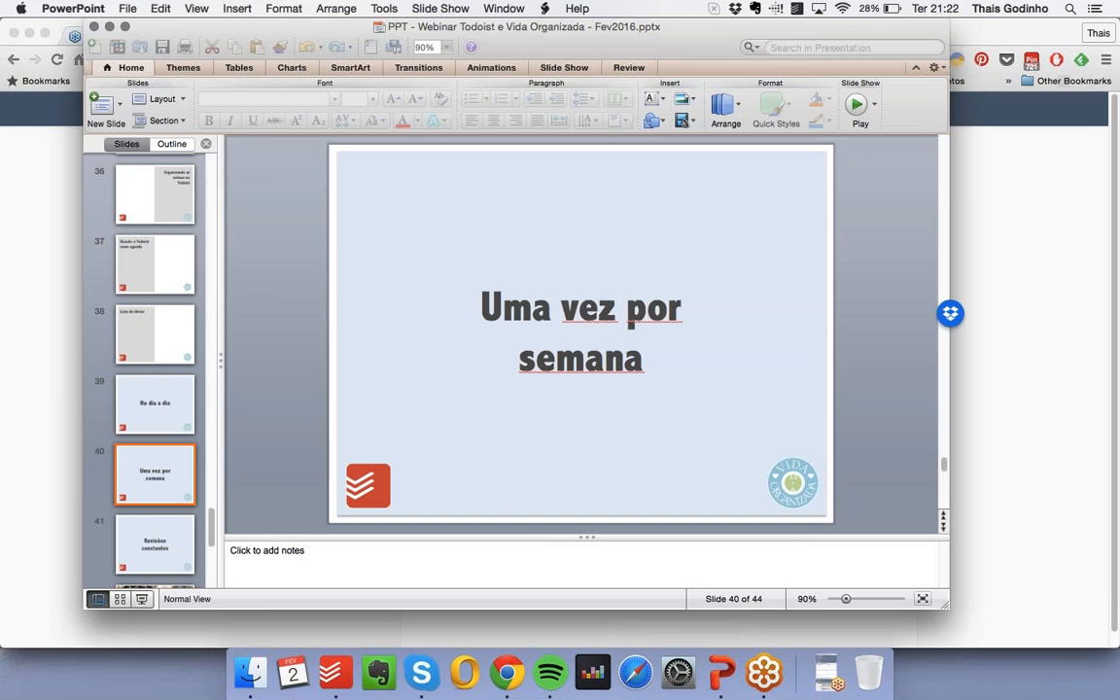
{"action": "left_click", "coordinate": [142, 599]}
{"action": "left_click", "coordinate": [675, 463]}
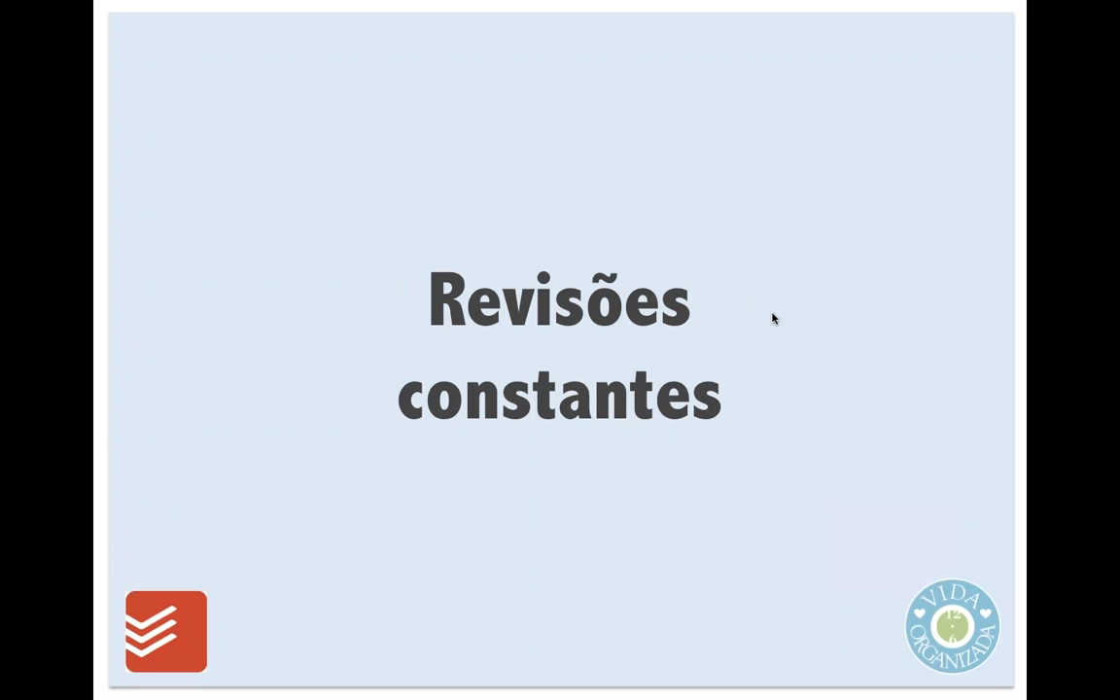
{"action": "key", "text": "Escape"}
{"action": "left_click", "coordinate": [58, 374]}
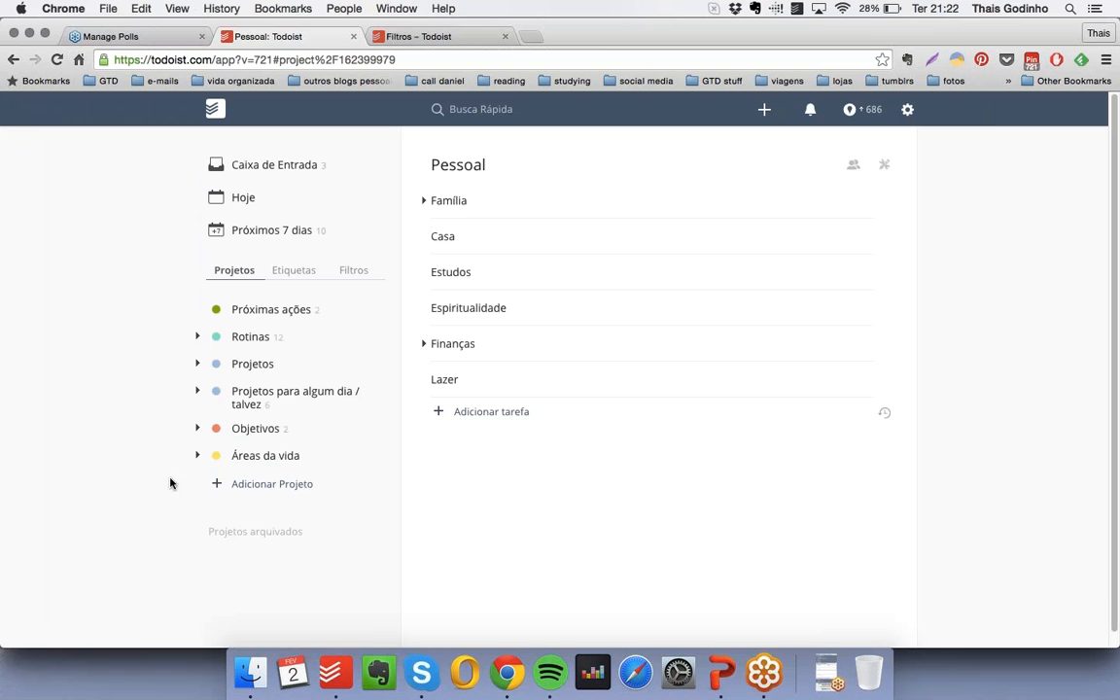
- Add a light purple project named "Valores e princípios" below "Áreas da vida"
{"action": "left_click", "coordinate": [242, 483]}
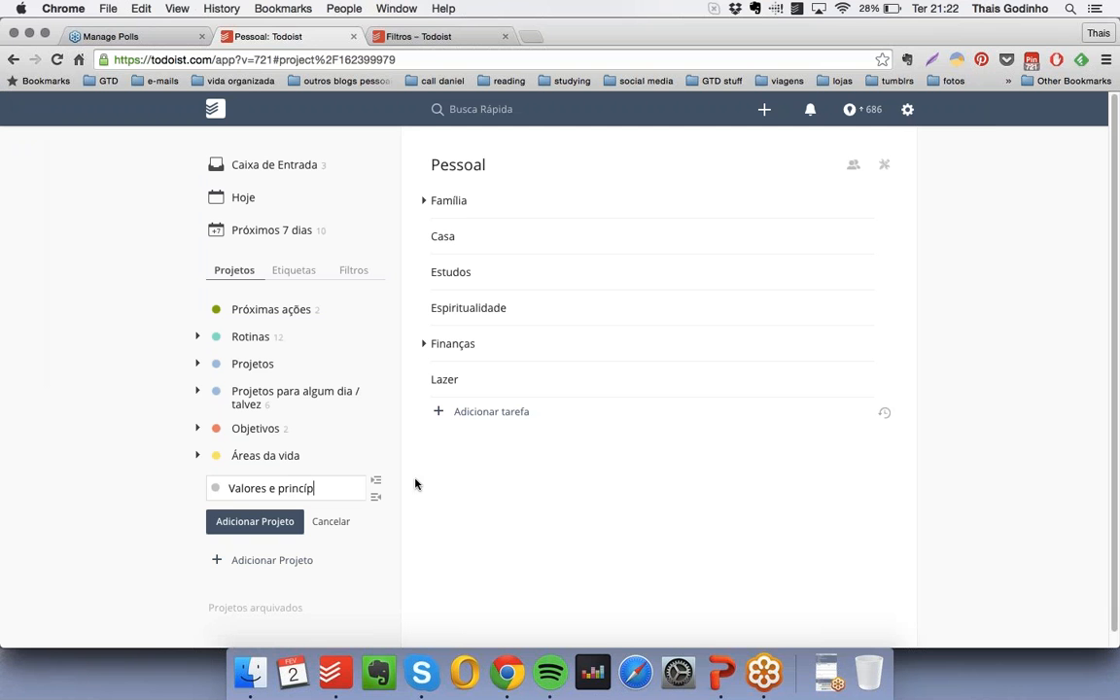
{"action": "left_click", "coordinate": [215, 488]}
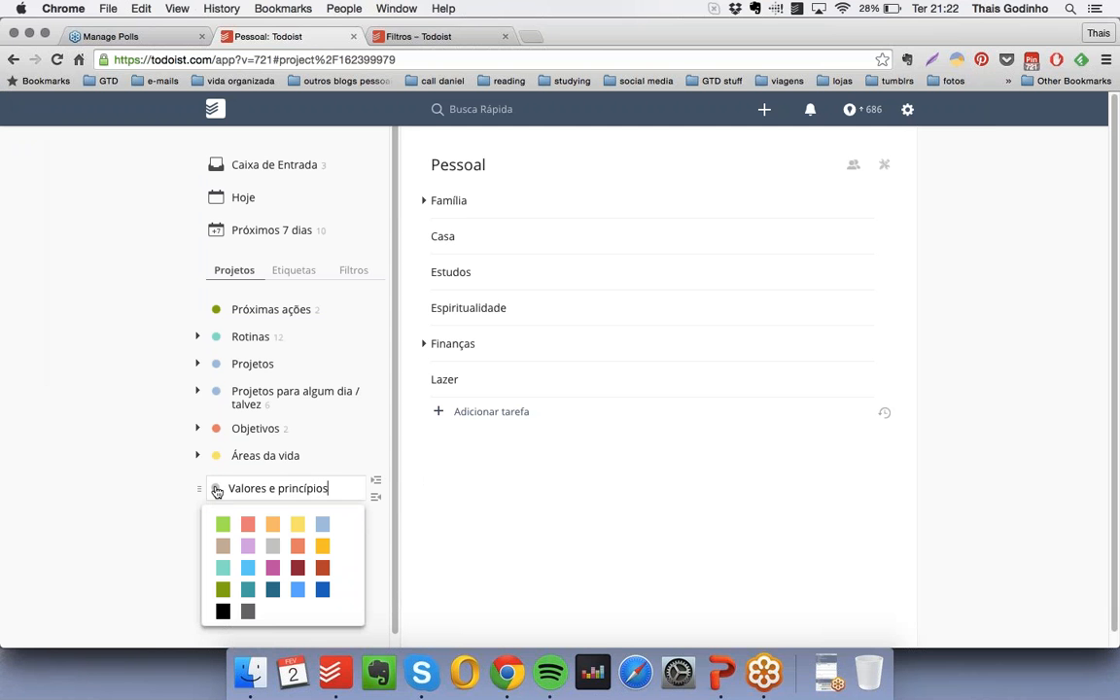
{"action": "left_click", "coordinate": [248, 548]}
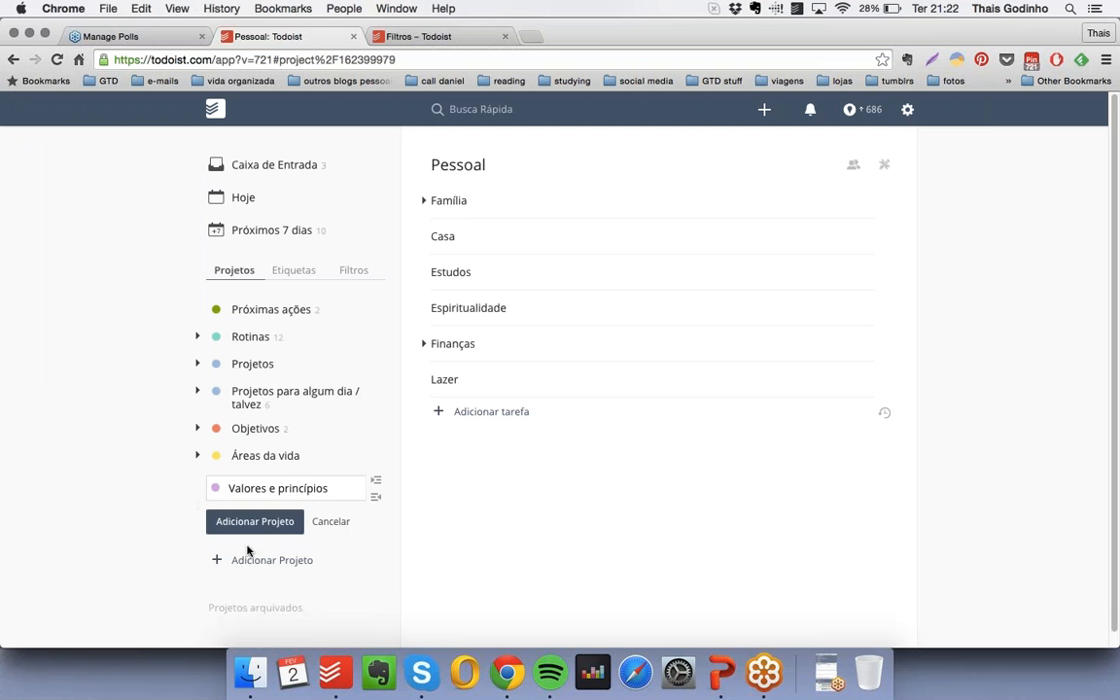
{"action": "left_click", "coordinate": [258, 521]}
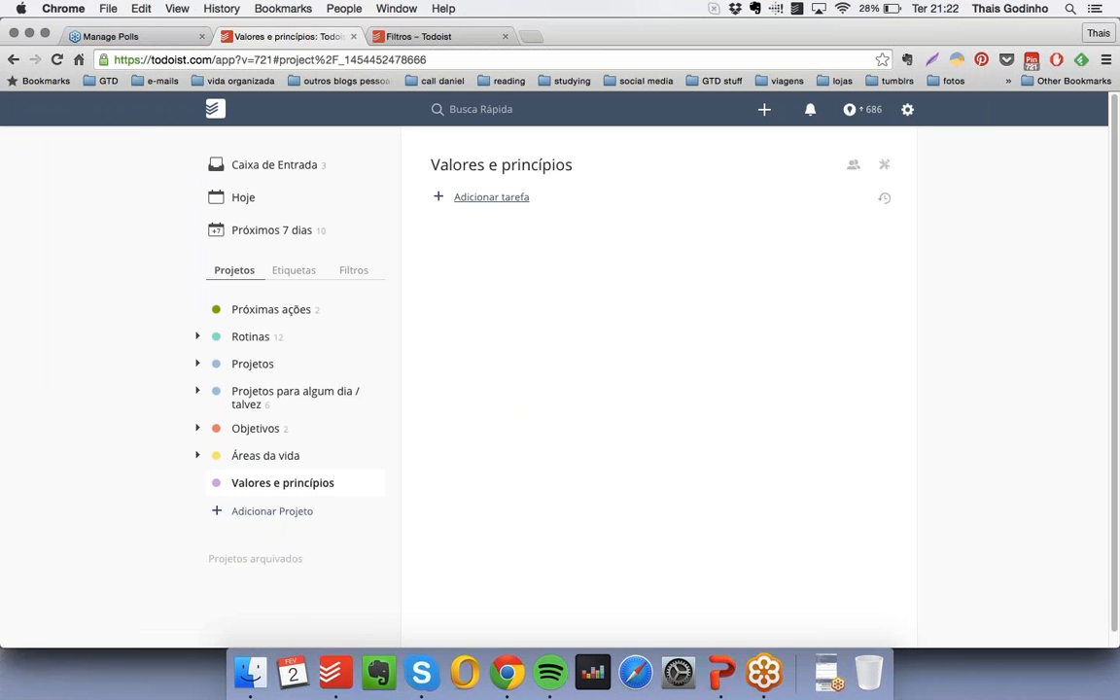
- Add 'Nunca abandonar minha família' and '"Frase que me inspira"' to "Valores e princípios" without checkboxes, prefixing each with "* "
{"action": "left_click", "coordinate": [494, 197]}
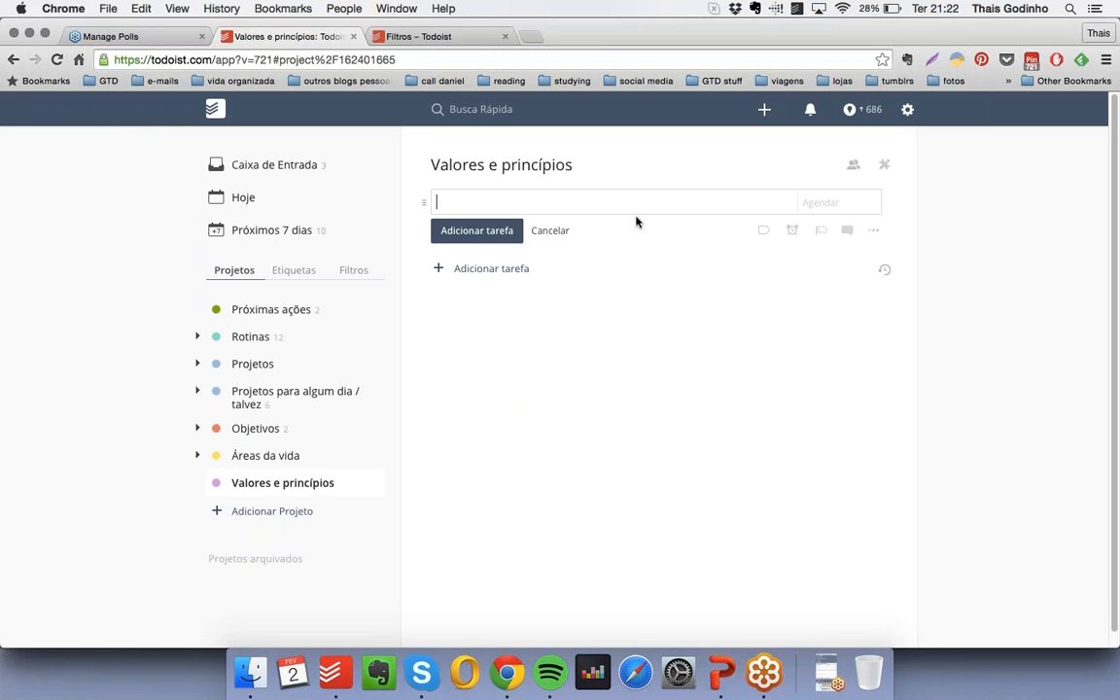
{"action": "type", "text": "unca abandonar minha família"}
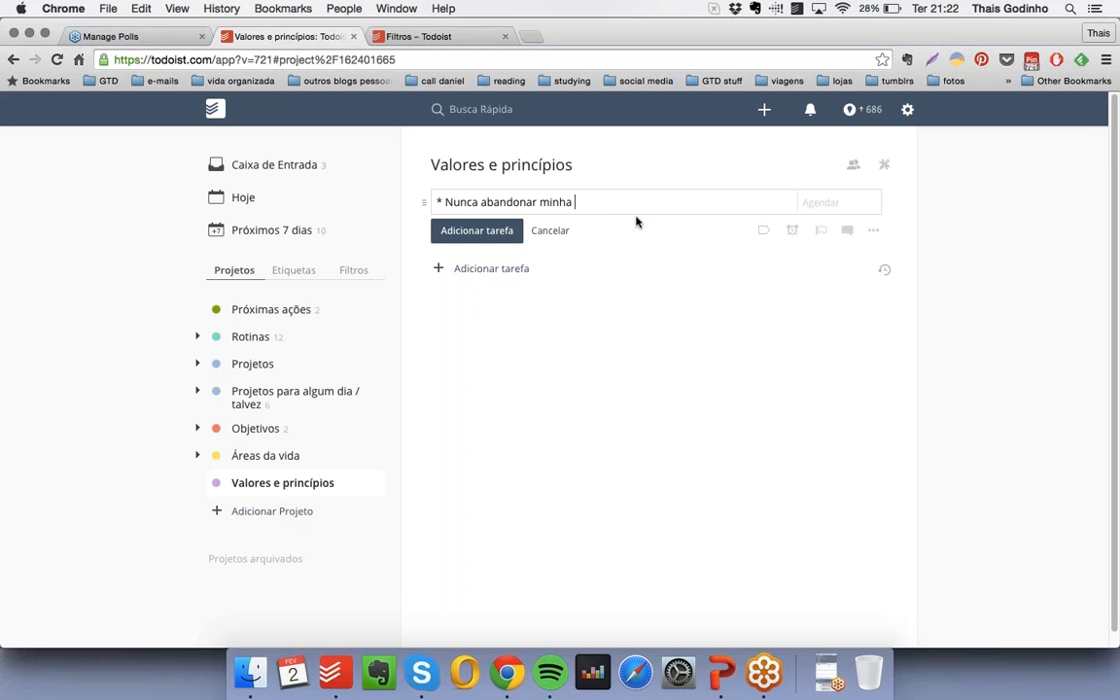
{"action": "key", "text": "Return"}
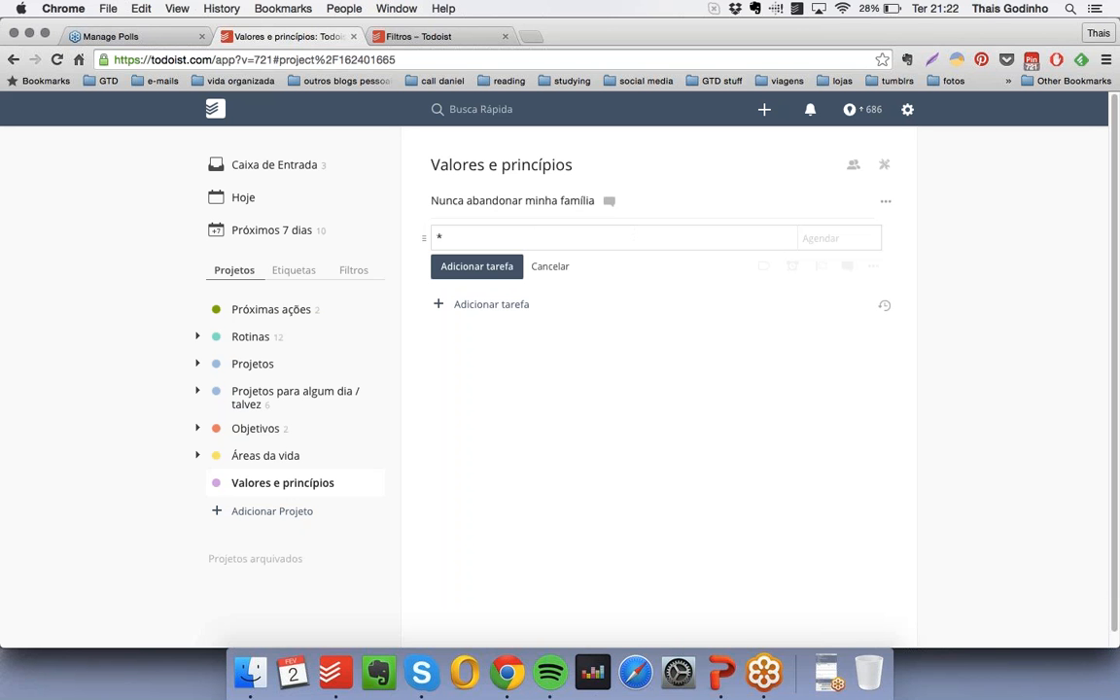
{"action": "type", "text": "* Frase que me inspira"}
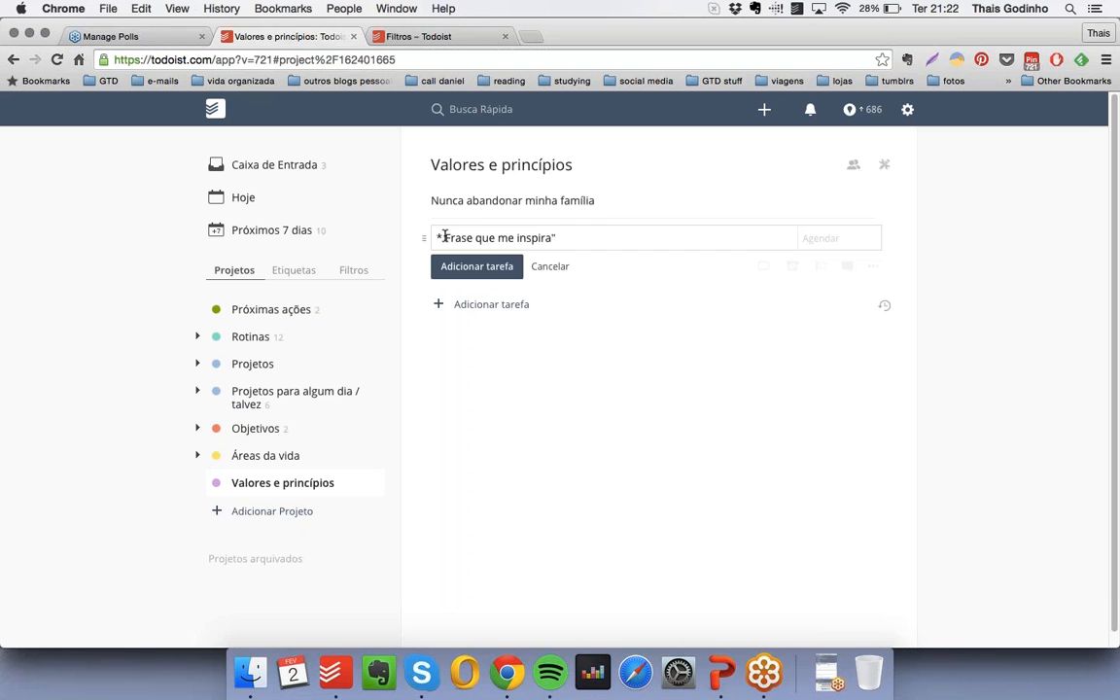
{"action": "key", "text": "Return"}
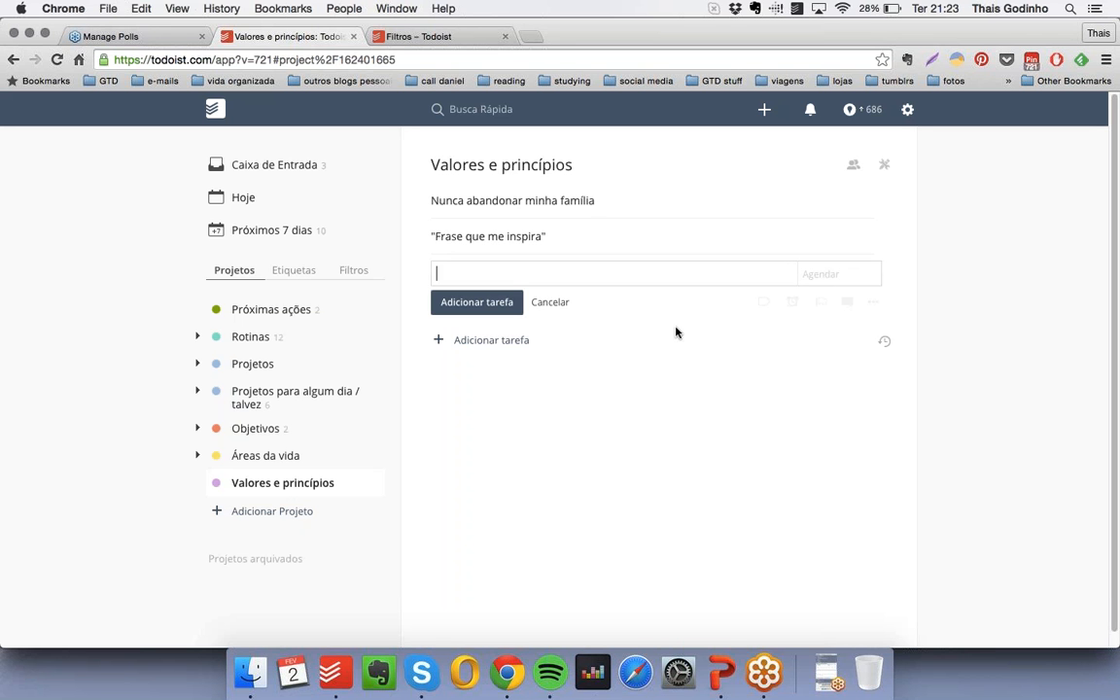
- Add "* Amo meu trabalho, mas minha saúde também é importante" as another item without a checkbox in "Valores e princípios"
{"action": "type", "text": "Amo meu trabalho, mas minha saúde btam"}
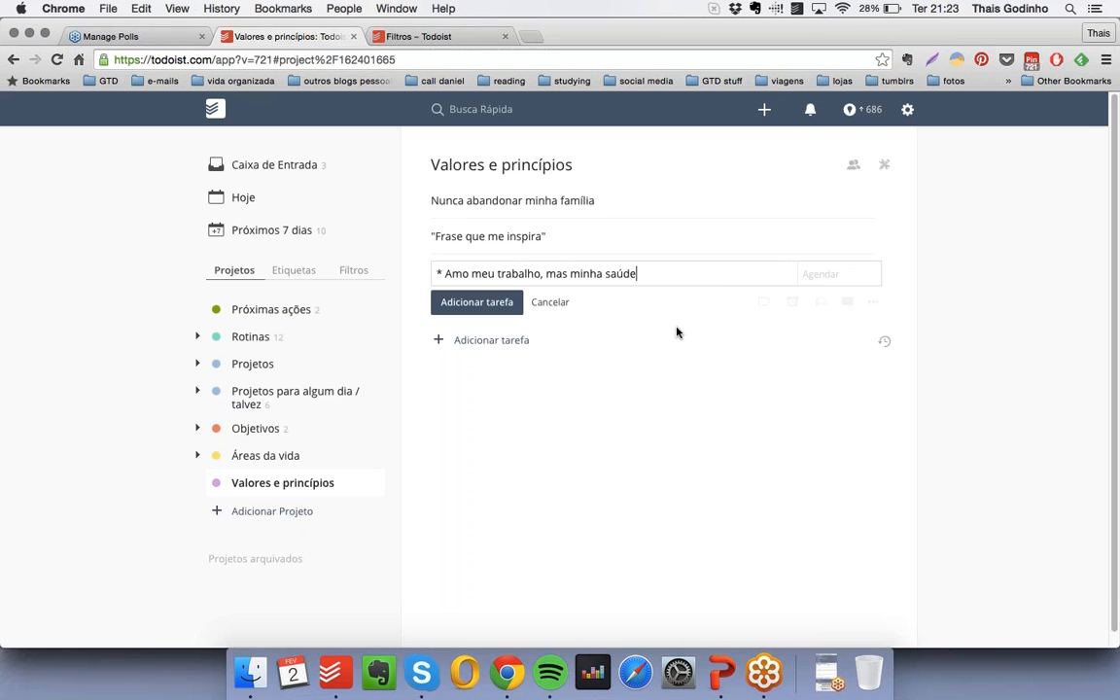
{"action": "key", "text": "BackSpace"}
{"action": "key", "text": "BackSpace"}
{"action": "key", "text": "BackSpace"}
{"action": "key", "text": "BackSpace"}
{"action": "type", "text": "também é importante"}
{"action": "key", "text": "Return"}
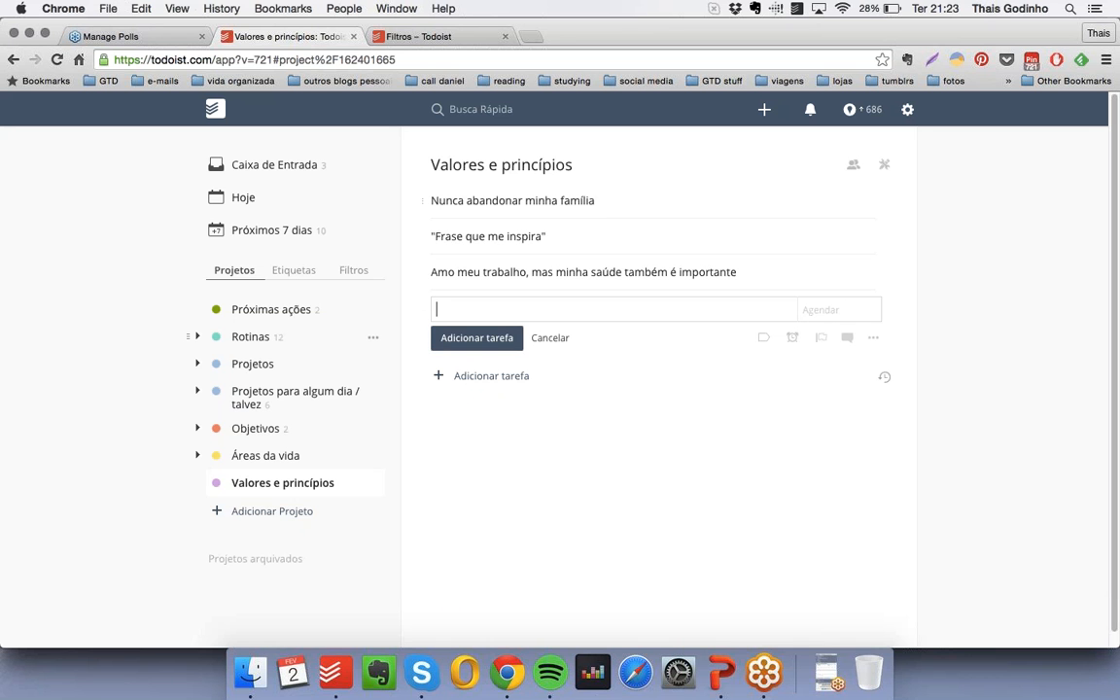
- Add "* Hábitos que eu quero incorporar" as an item without a checkbox at the end of "Checklist diária" under "Rotinas"
{"action": "left_click", "coordinate": [196, 336]}
{"action": "left_click", "coordinate": [313, 372]}
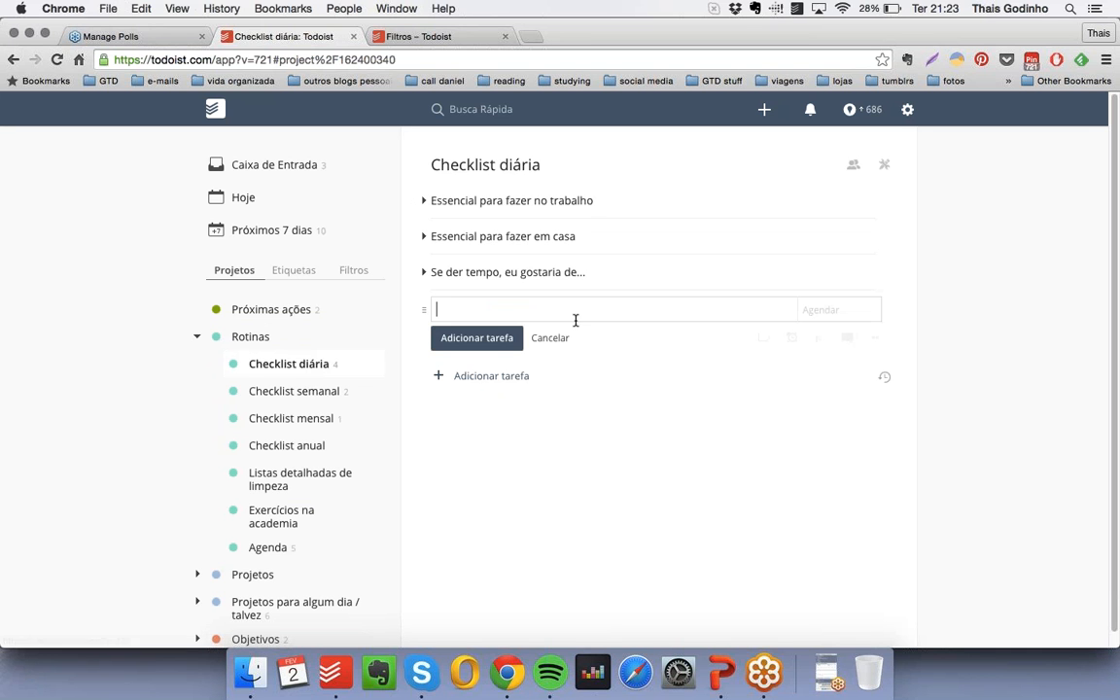
{"action": "type", "text": "Hábitos que eu quero incorporar"}
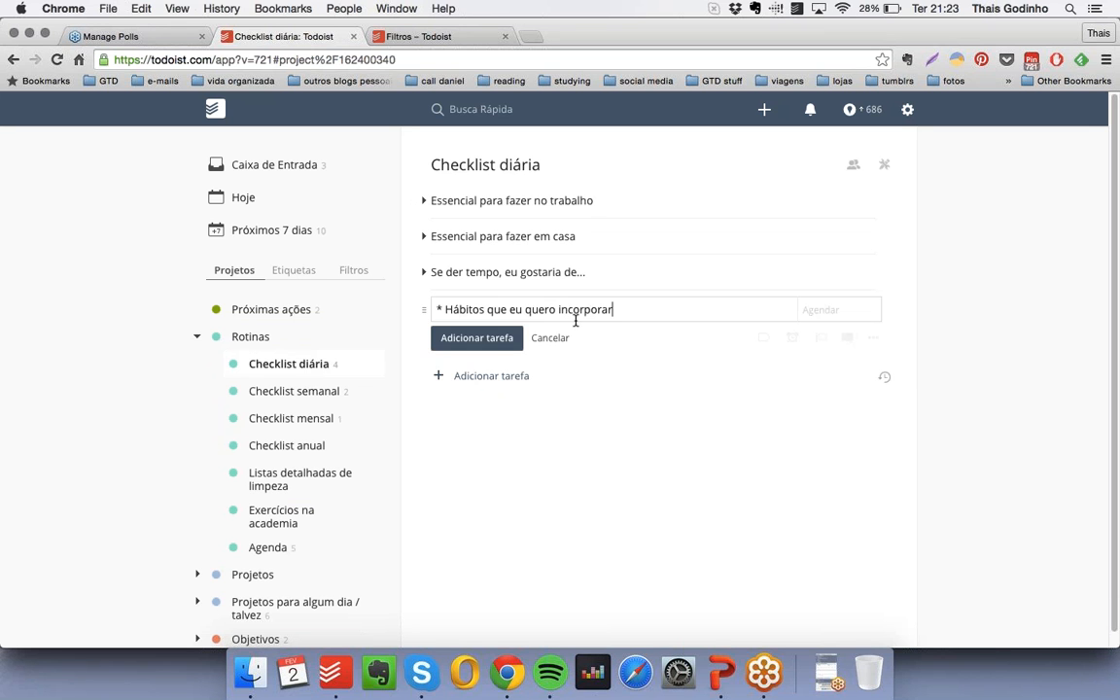
{"action": "key", "text": "Return"}
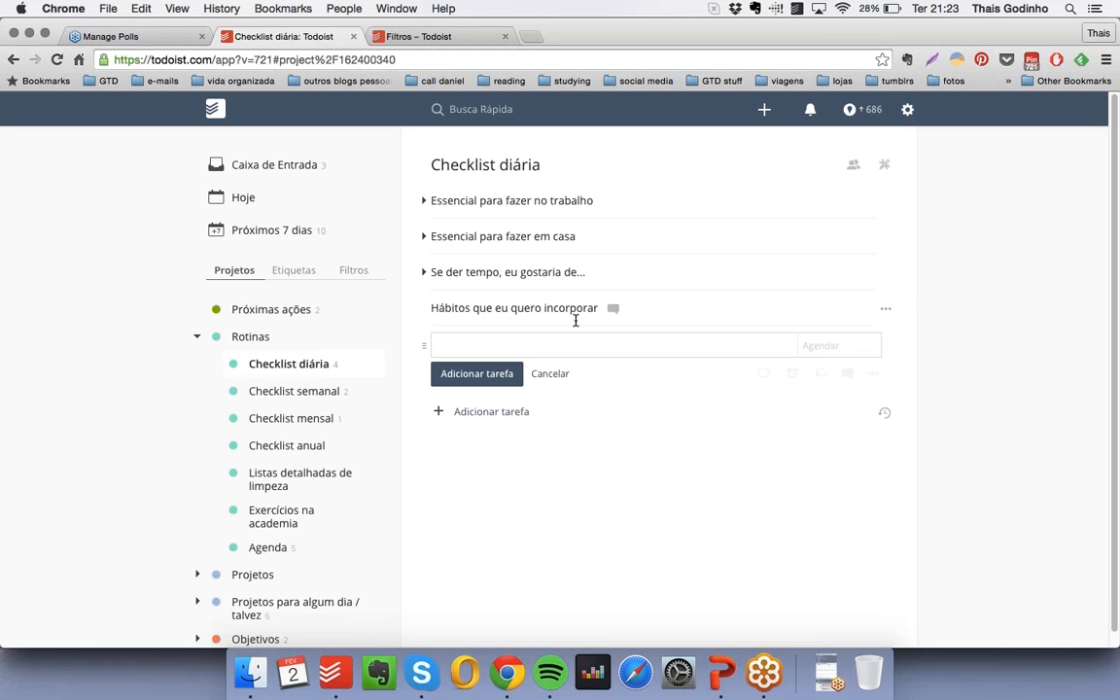
- Add "* Rir mais" and "* Tratar melhor as pessoas" as indented sub-items of "Hábitos que eu quero incorporar"
{"action": "type", "text": "* Rir mais"}
{"action": "key", "text": "Return"}
{"action": "left_click_drag", "start_coordinate": [425, 346], "coordinate": [476, 377]}
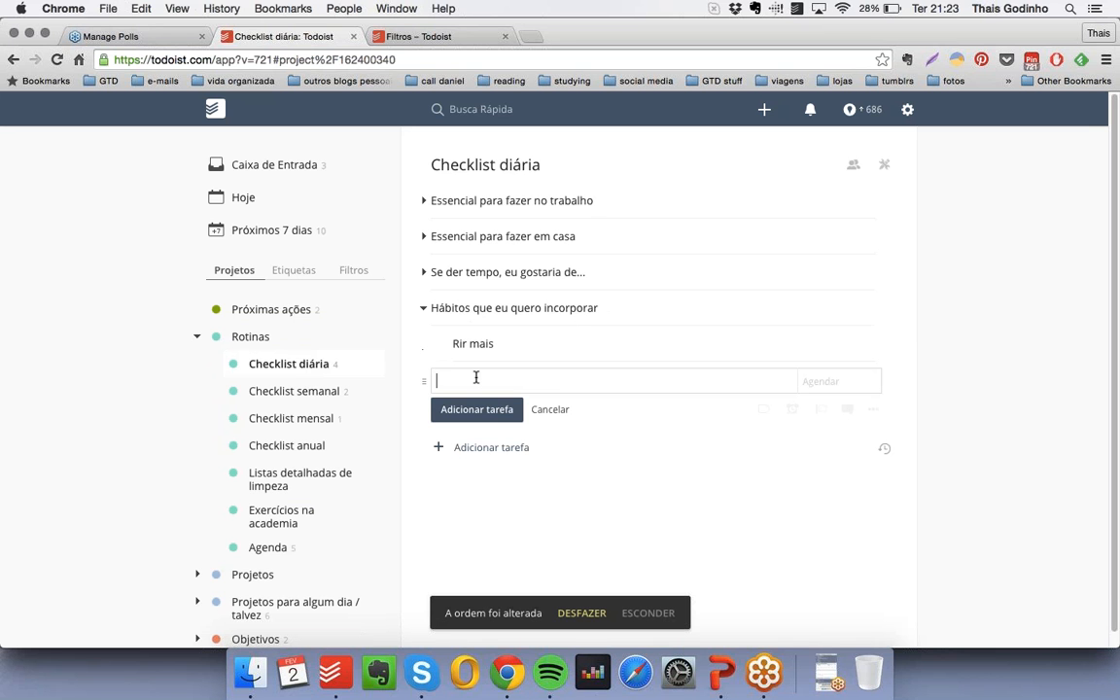
{"action": "type", "text": "* Tratar melhor as pessoas"}
{"action": "key", "text": "Return"}
{"action": "left_click_drag", "start_coordinate": [425, 379], "coordinate": [450, 377]}
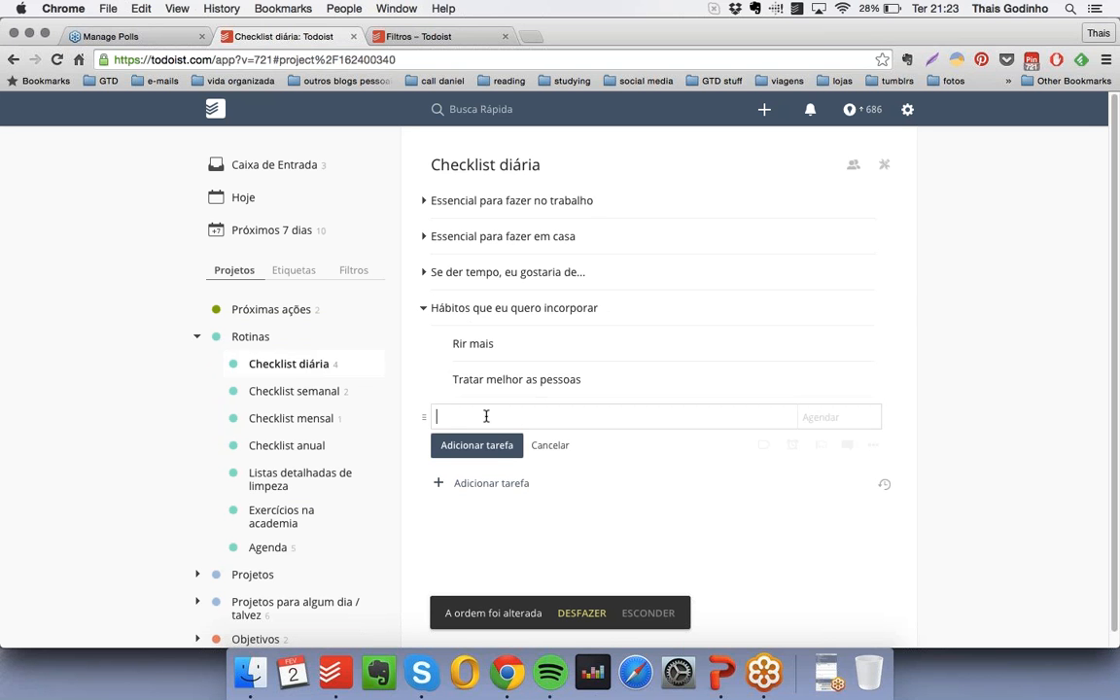
- Add "* Não tomar refrigerante" as a third indented habit, and collapse the habits item and "Rotinas"
{"action": "type", "text": "Não tomar refrigerante"}
{"action": "key", "text": "Return"}
{"action": "left_click_drag", "start_coordinate": [428, 417], "coordinate": [451, 416]}
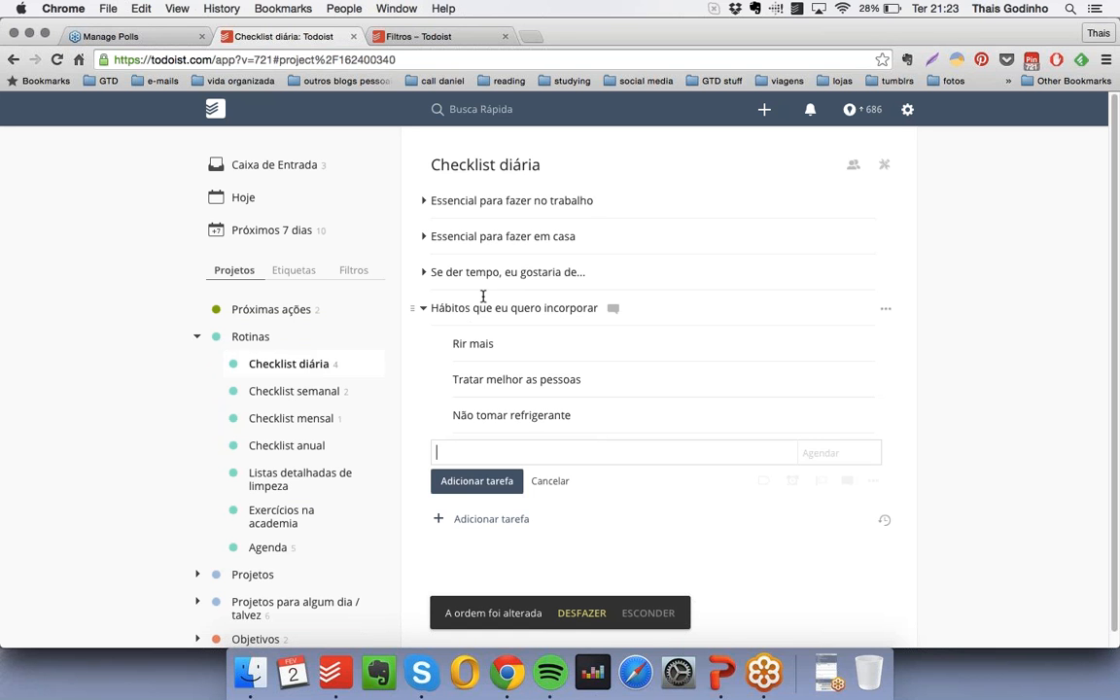
{"action": "left_click", "coordinate": [425, 309]}
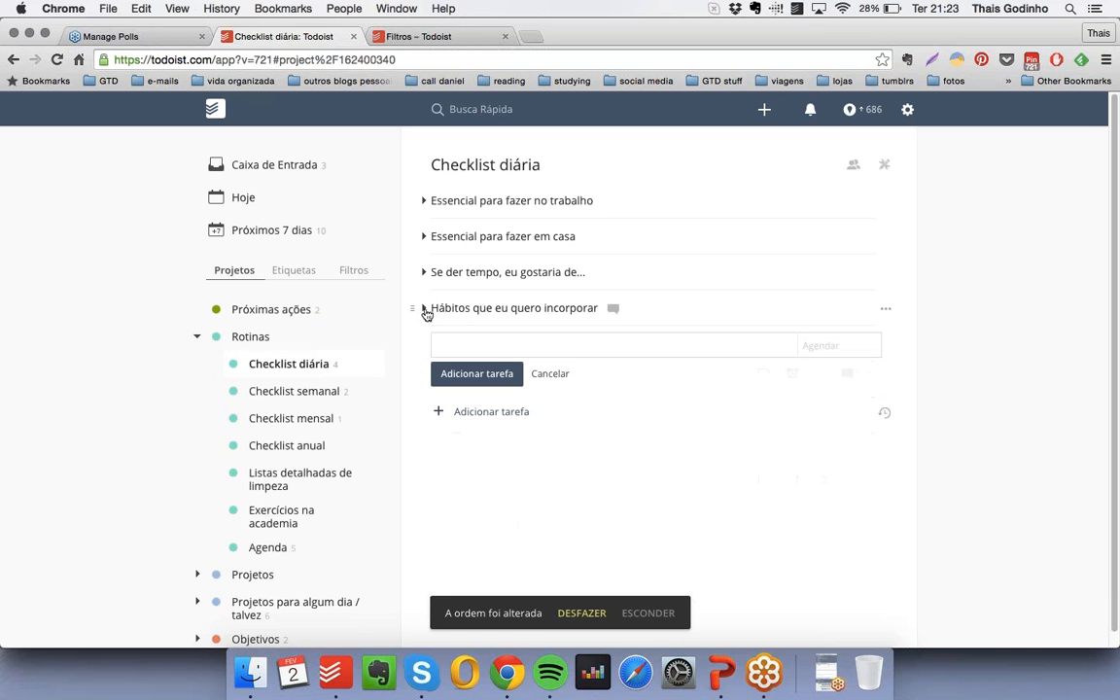
{"action": "left_click", "coordinate": [196, 337]}
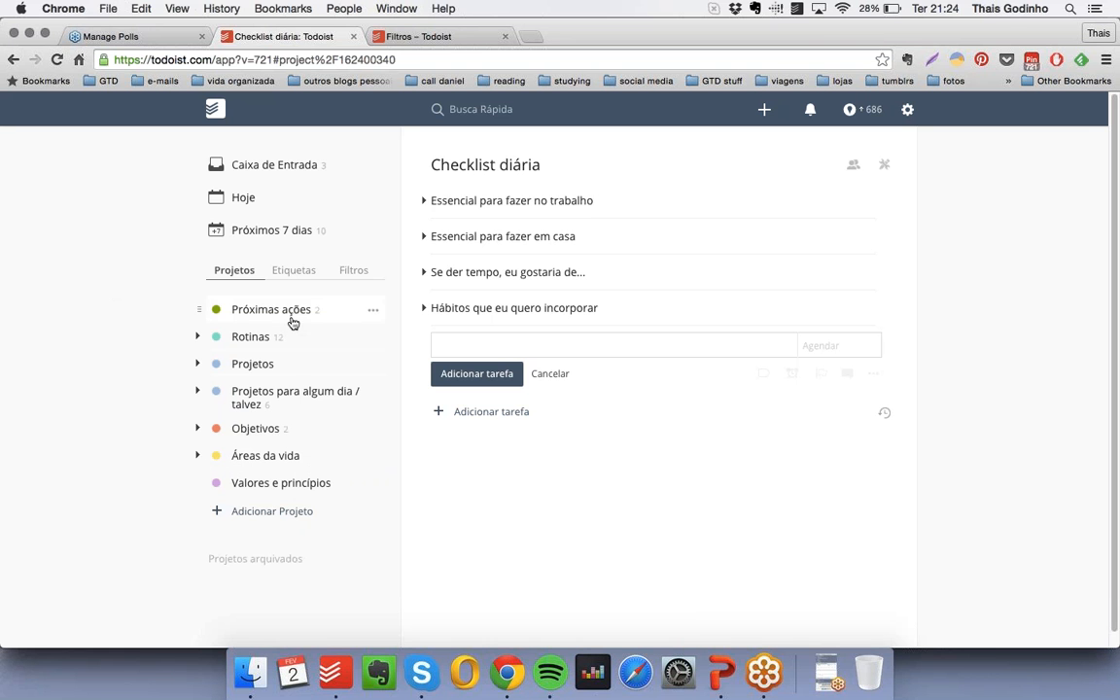
- Look over "Hoje", "Próximos 7 dias", "Rotinas" and "Projetos" as lists for constant review
{"action": "left_click", "coordinate": [282, 204]}
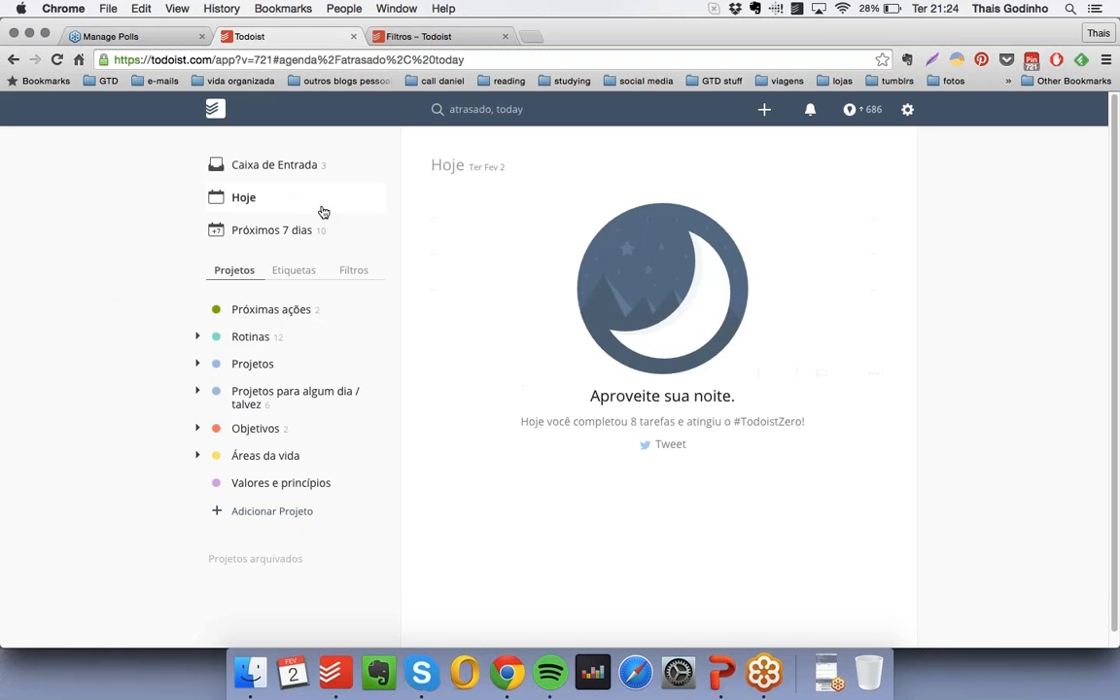
{"action": "left_click", "coordinate": [337, 238]}
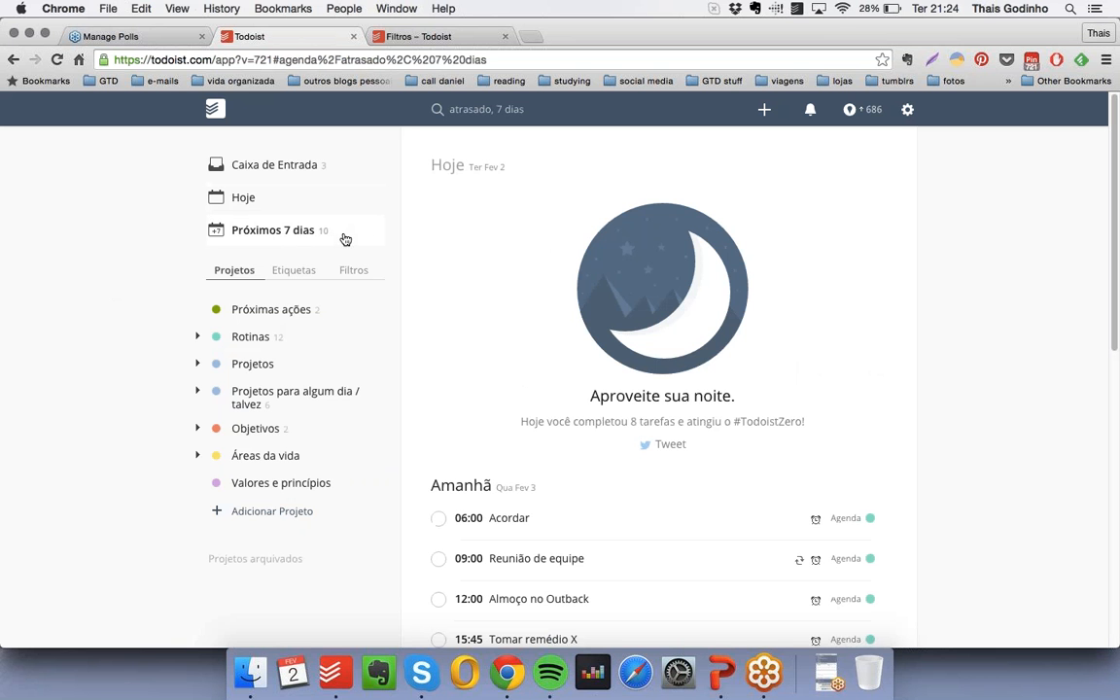
{"action": "left_click", "coordinate": [254, 336]}
{"action": "left_click", "coordinate": [255, 364]}
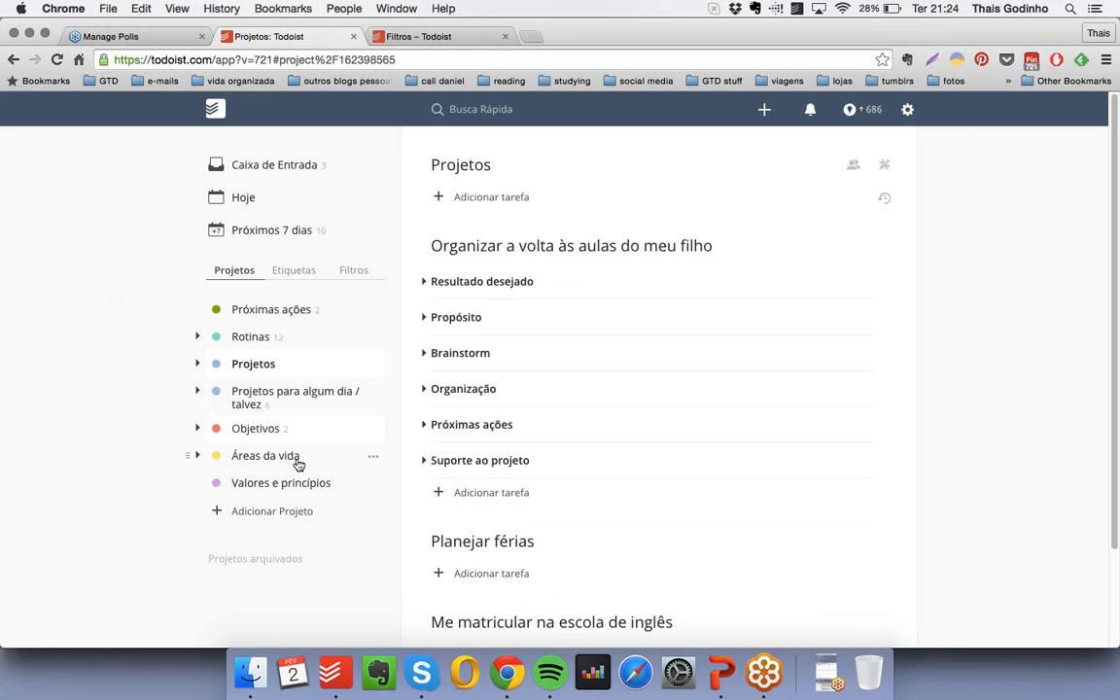
- Switch to PowerPoint and present from "Revisões constantes" on to the slide "Se a vida é uma jornada"
{"action": "left_click", "coordinate": [722, 671]}
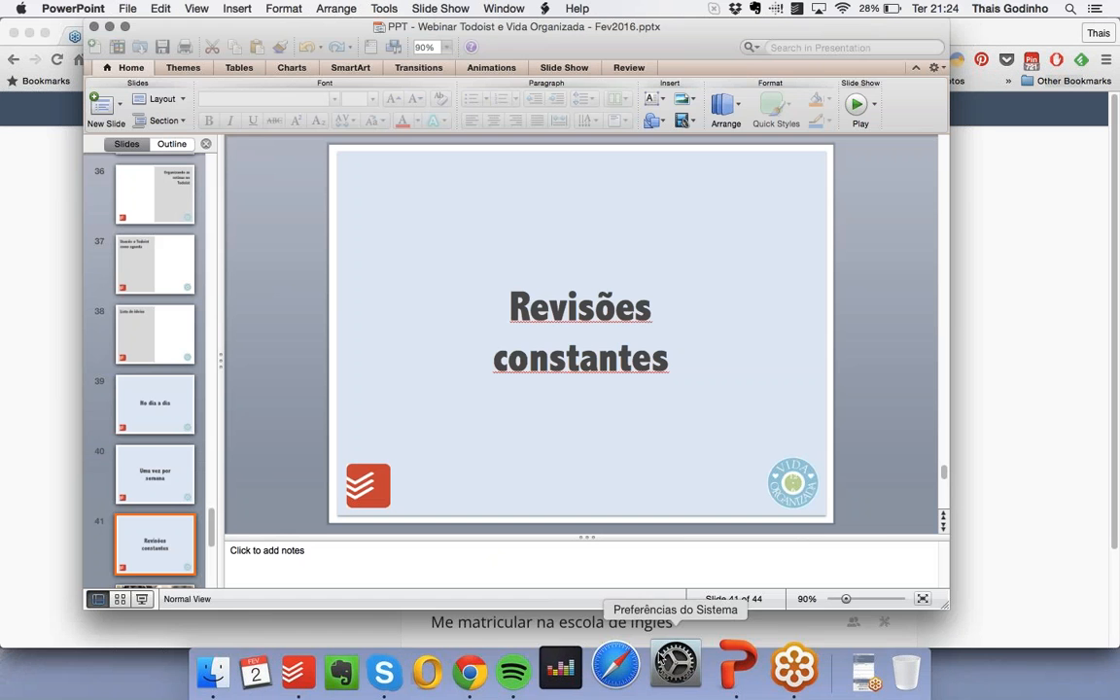
{"action": "left_click", "coordinate": [142, 601]}
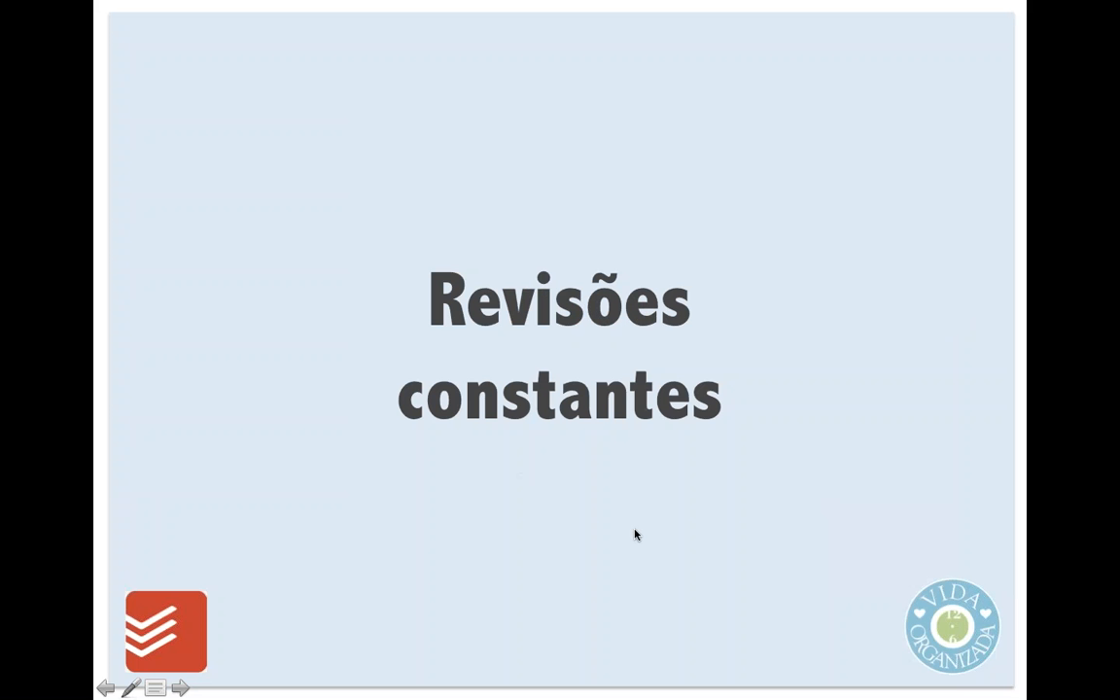
{"action": "left_click", "coordinate": [681, 559]}
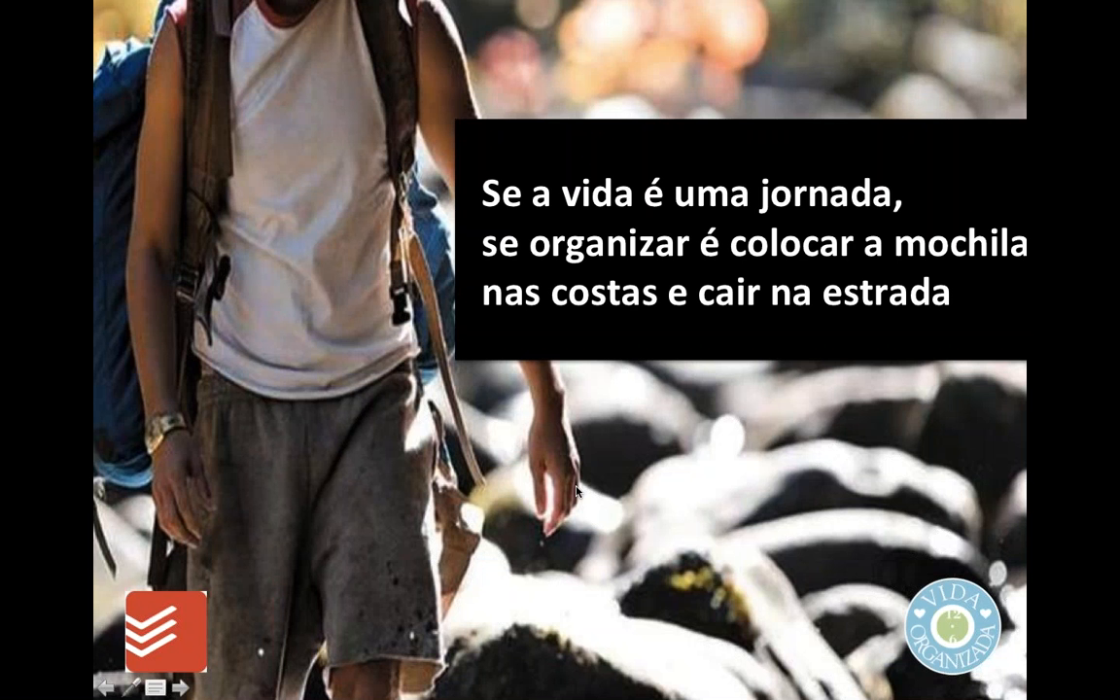